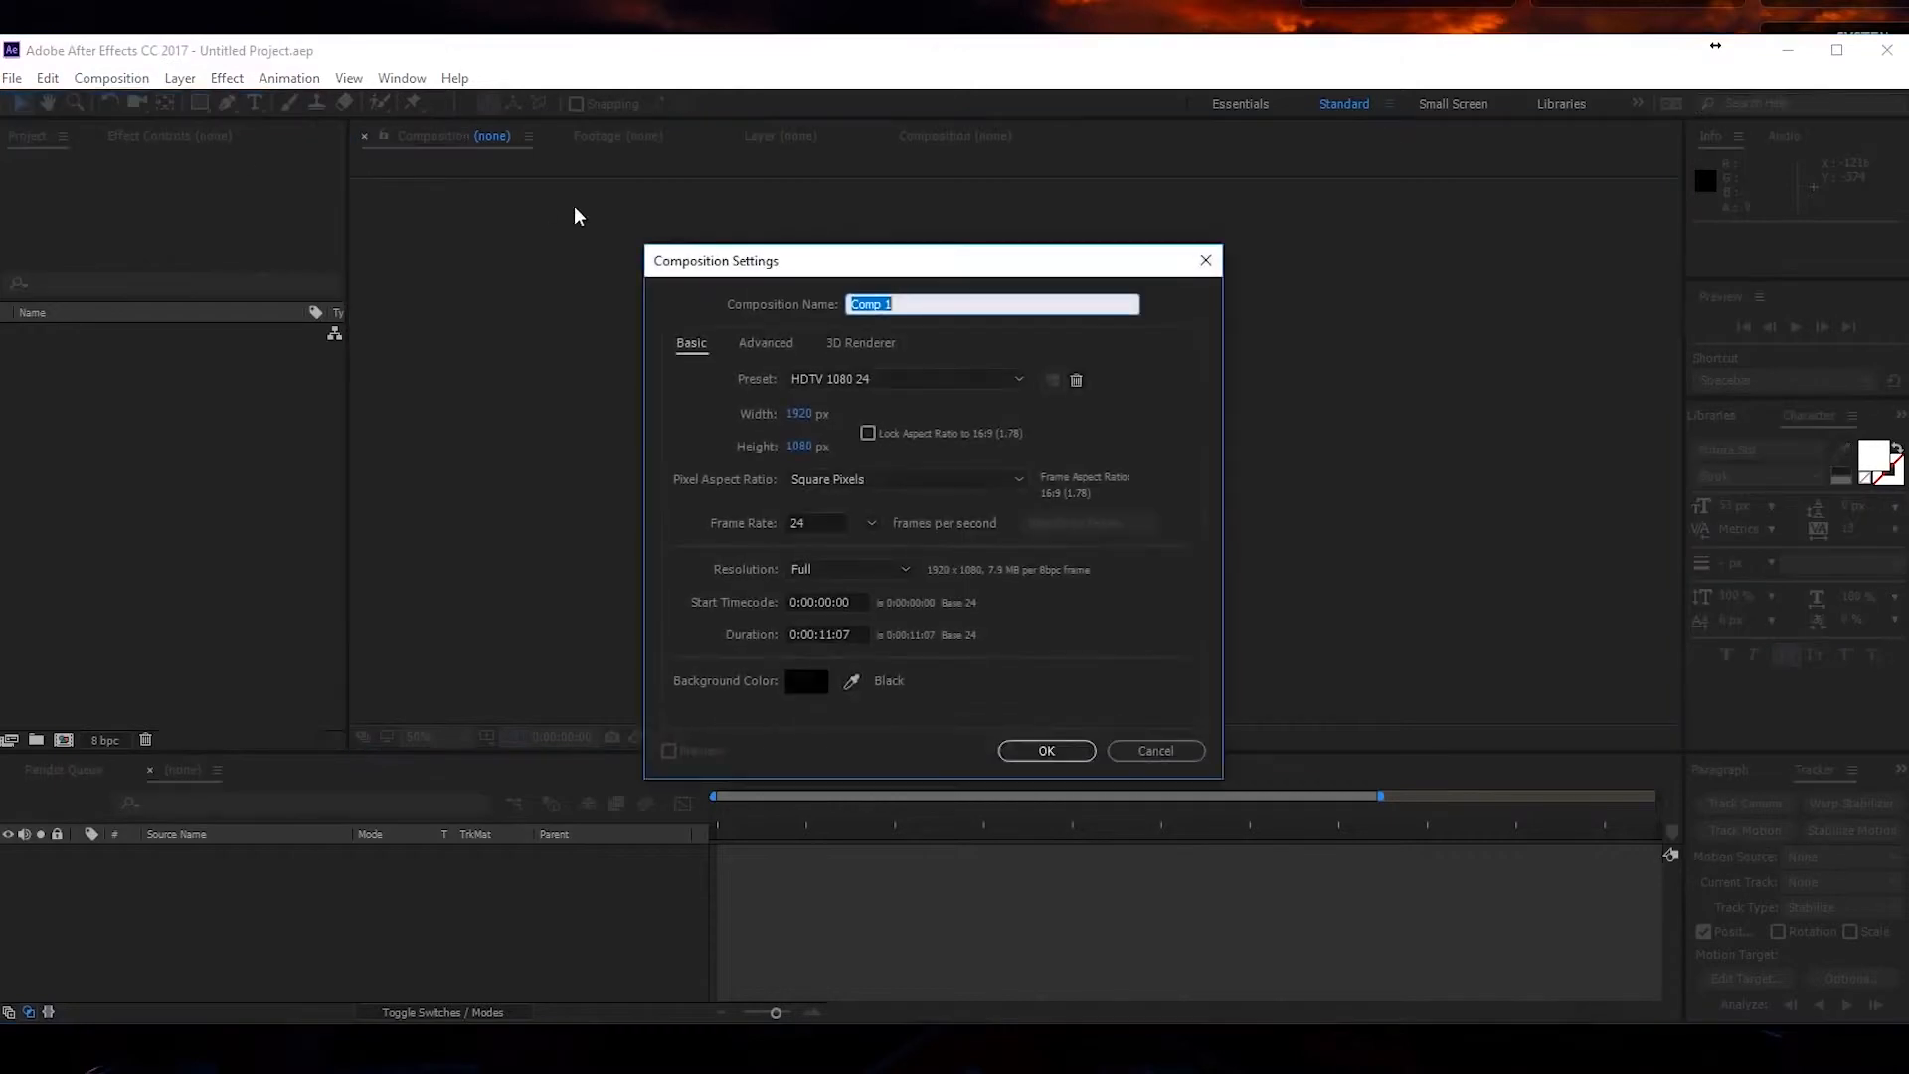
Create the new composition with the name Main Comp and set the viewer magnification to Fit up to 100%.
type("Main Comp")
key("Return")
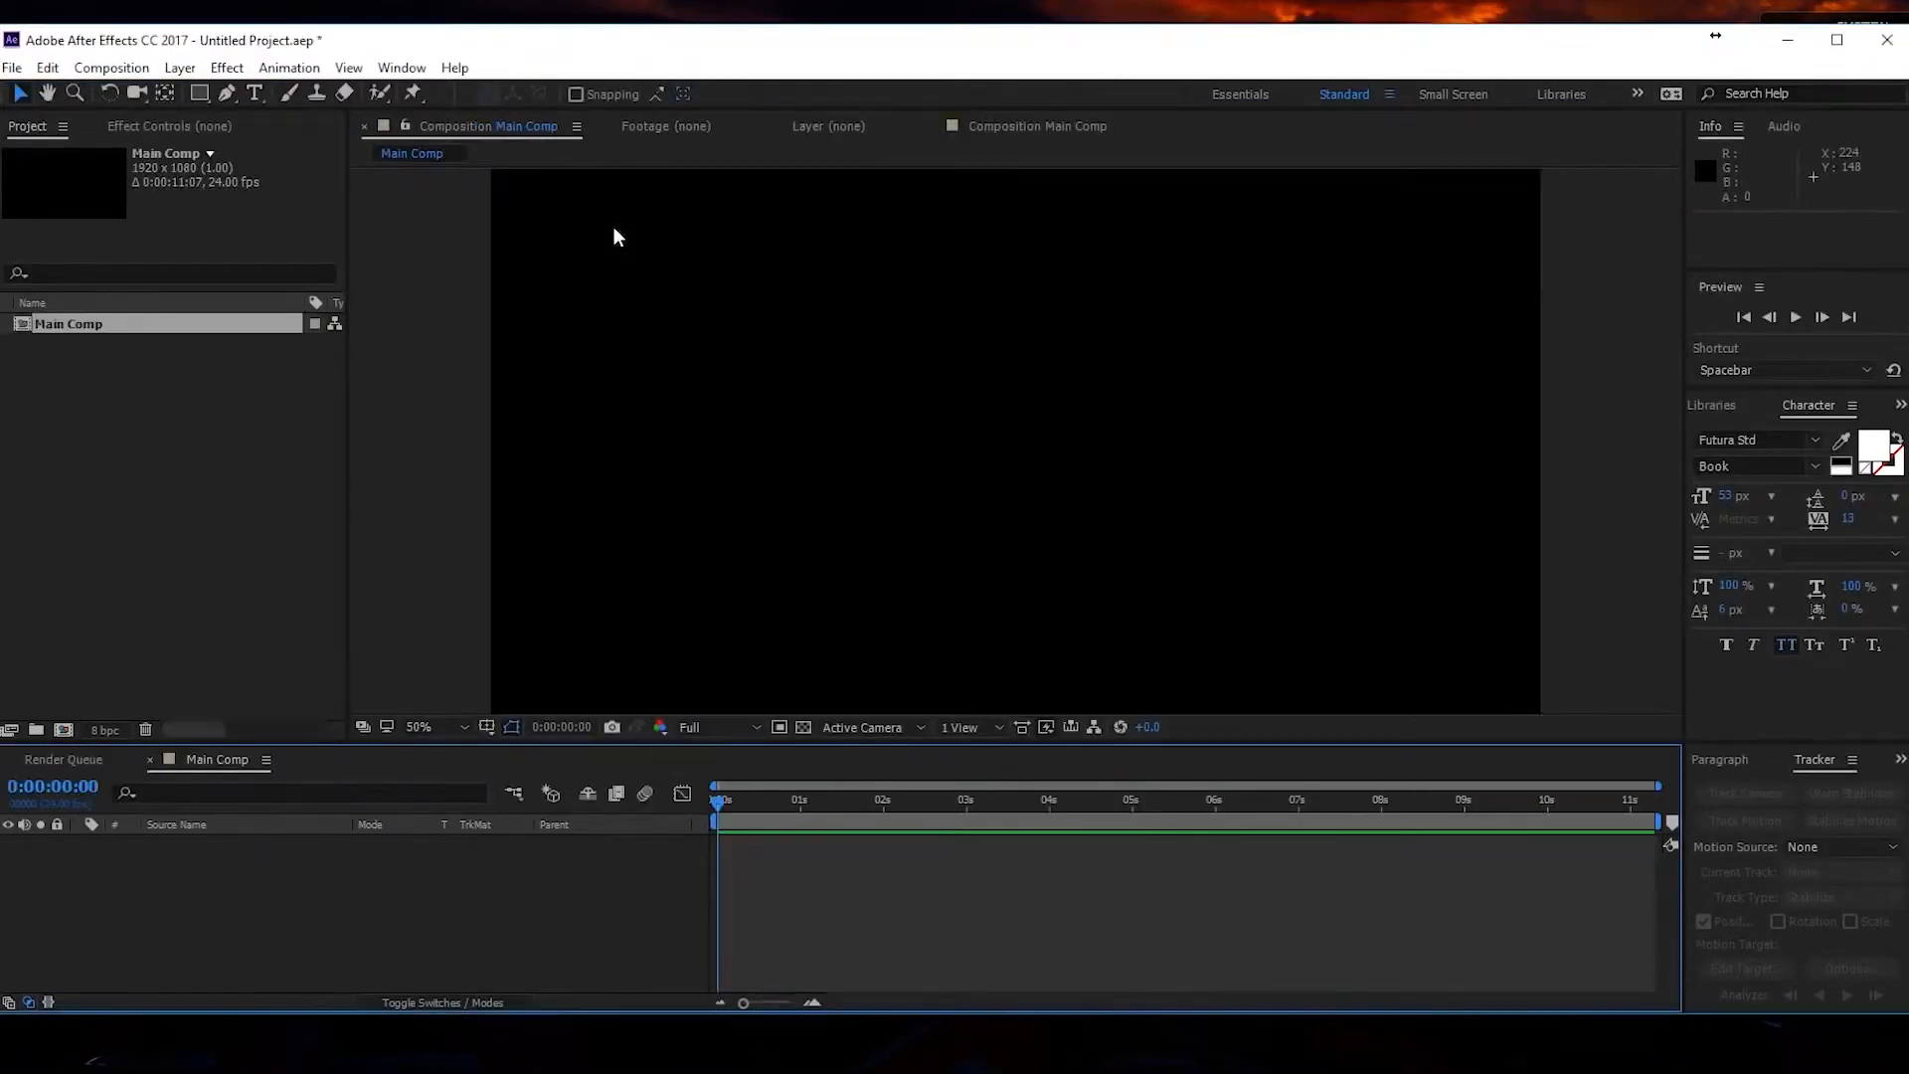
left_click(421, 726)
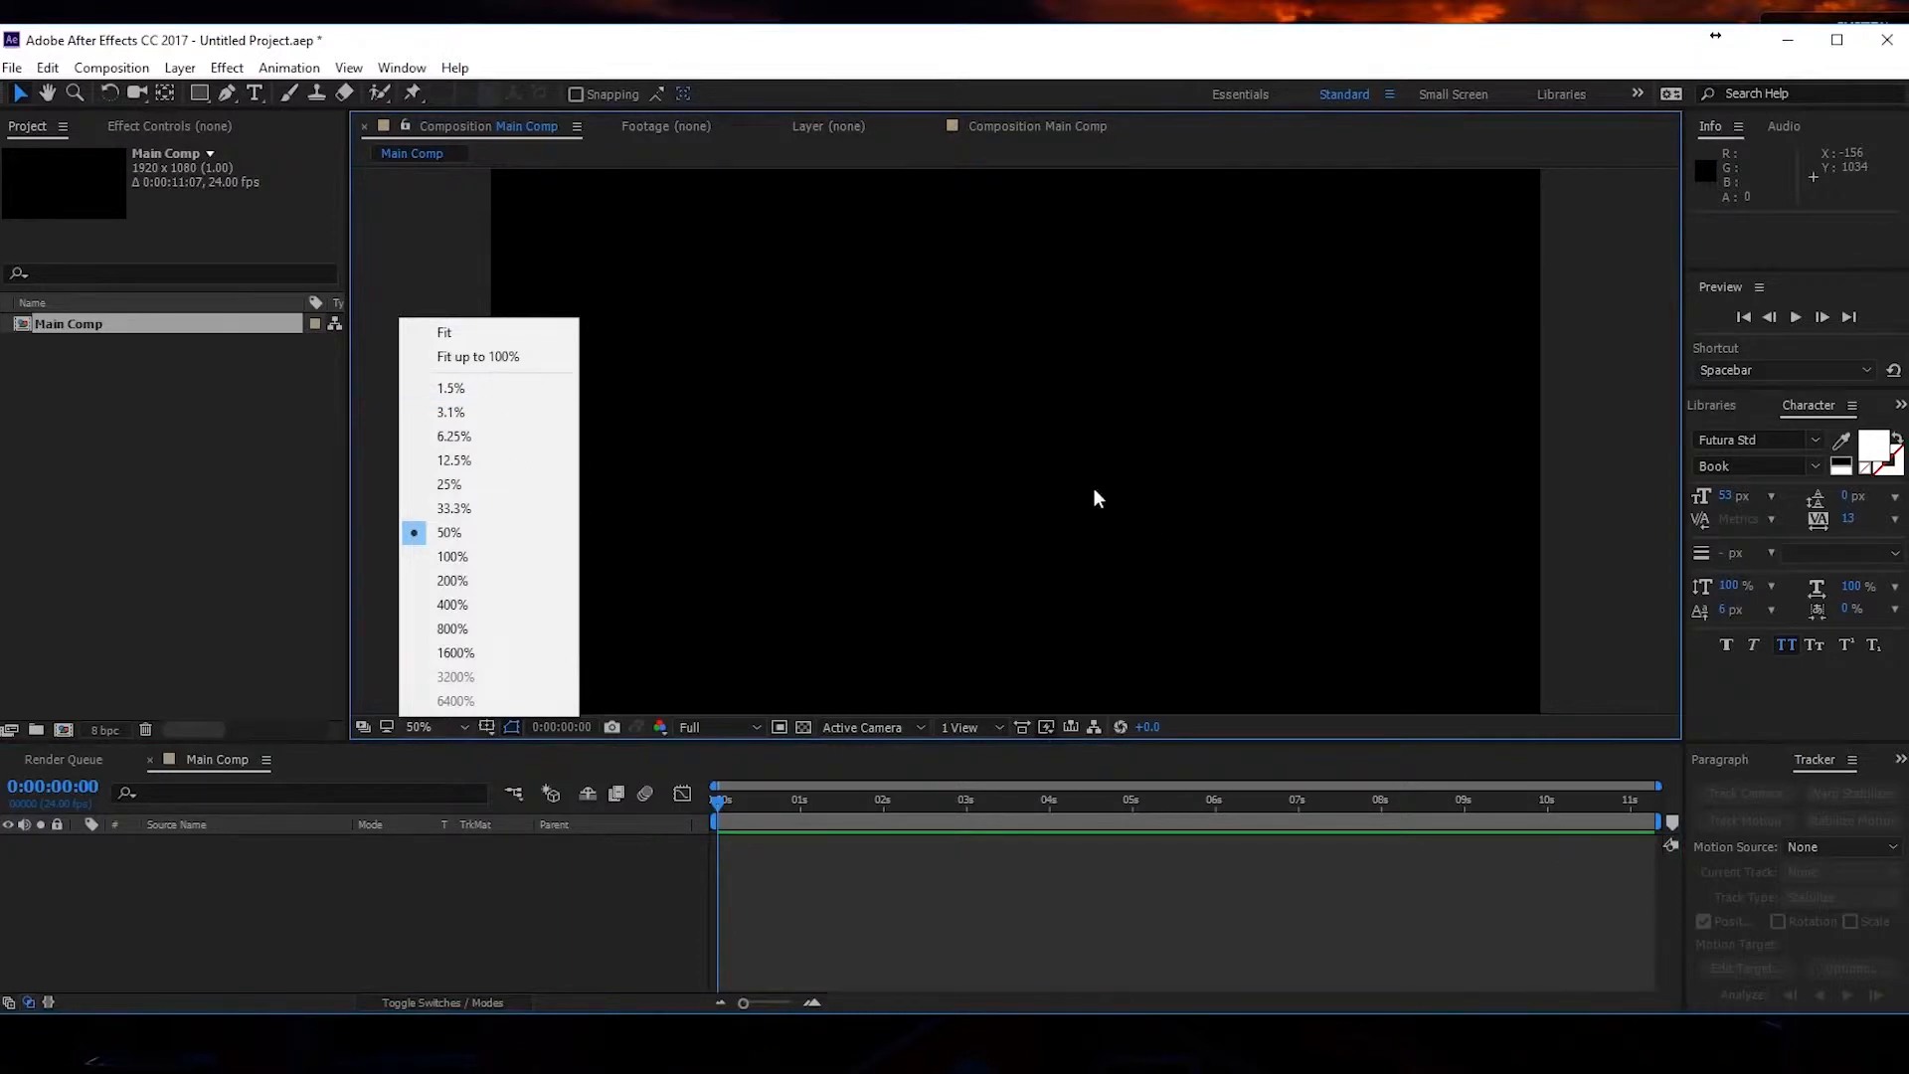
left_click(487, 357)
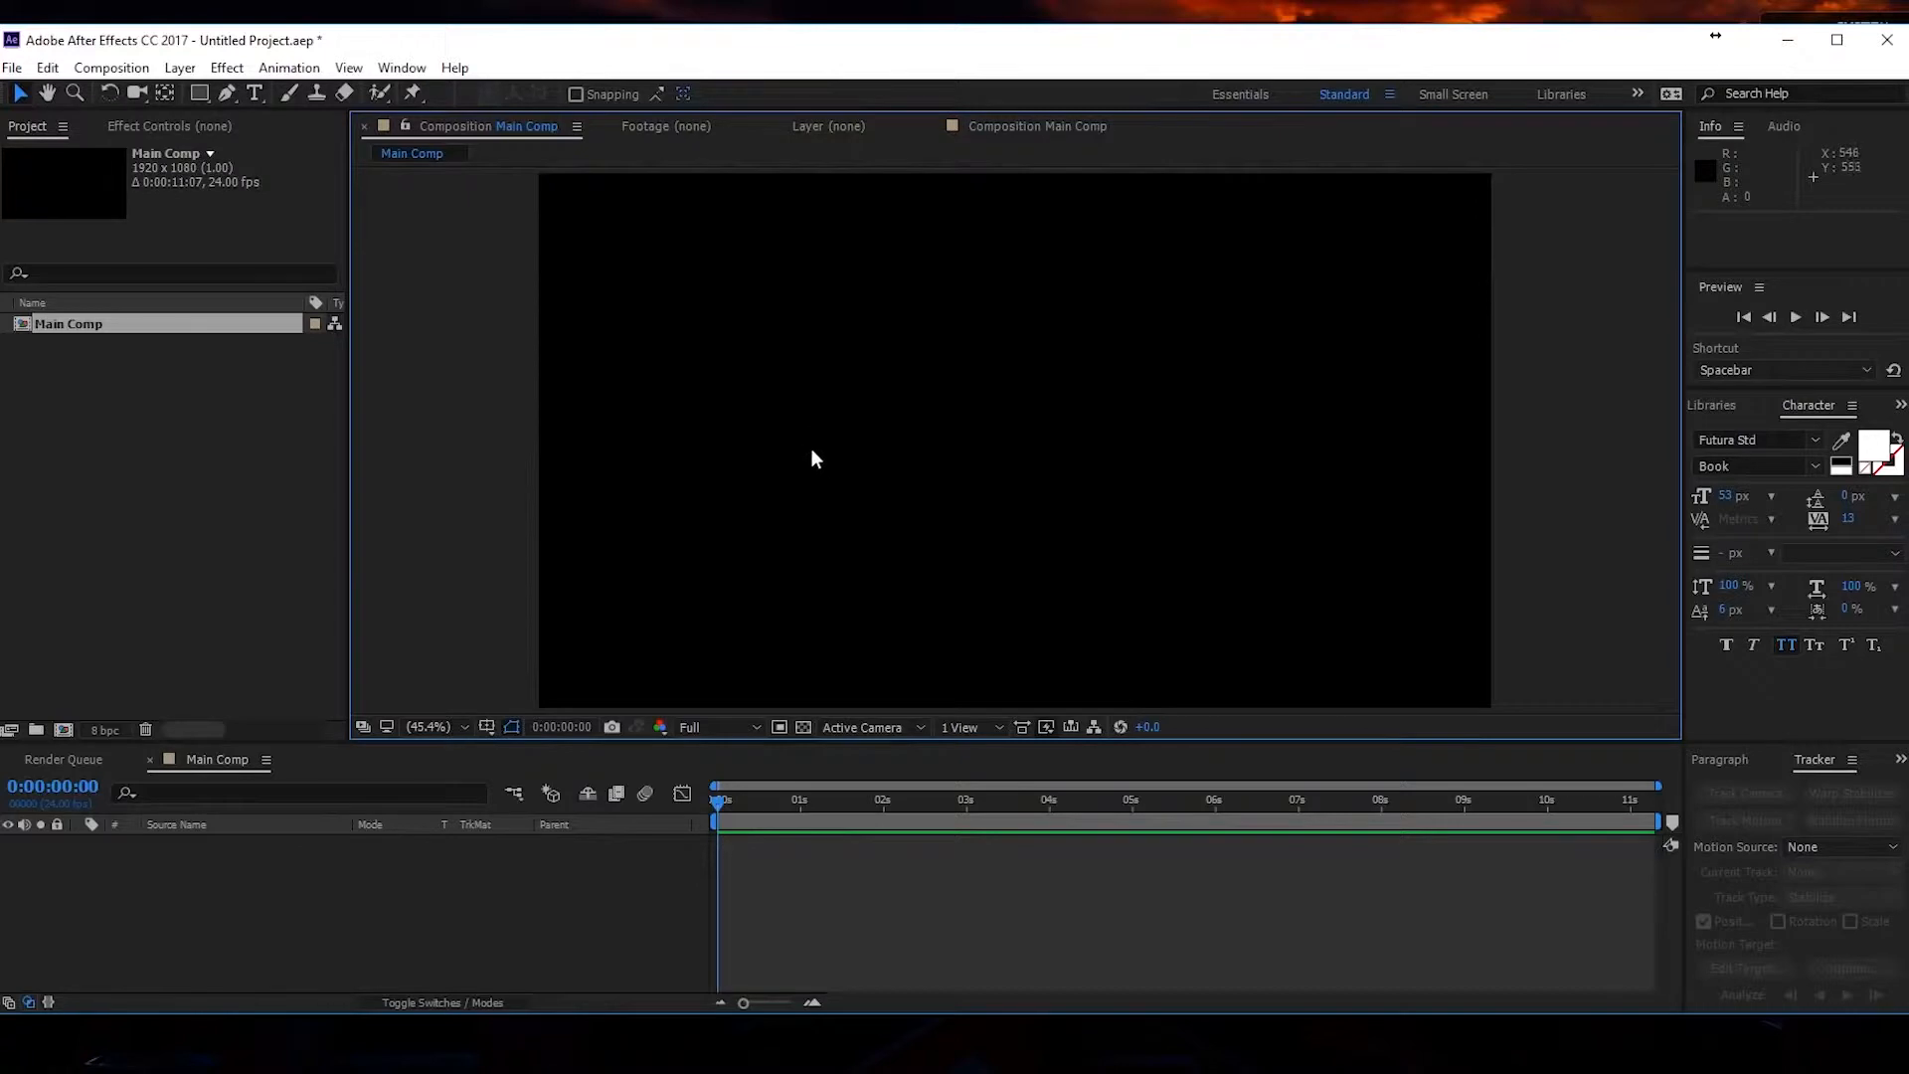
Activate the Rectangle tool and set its fill to None.
left_click(199, 96)
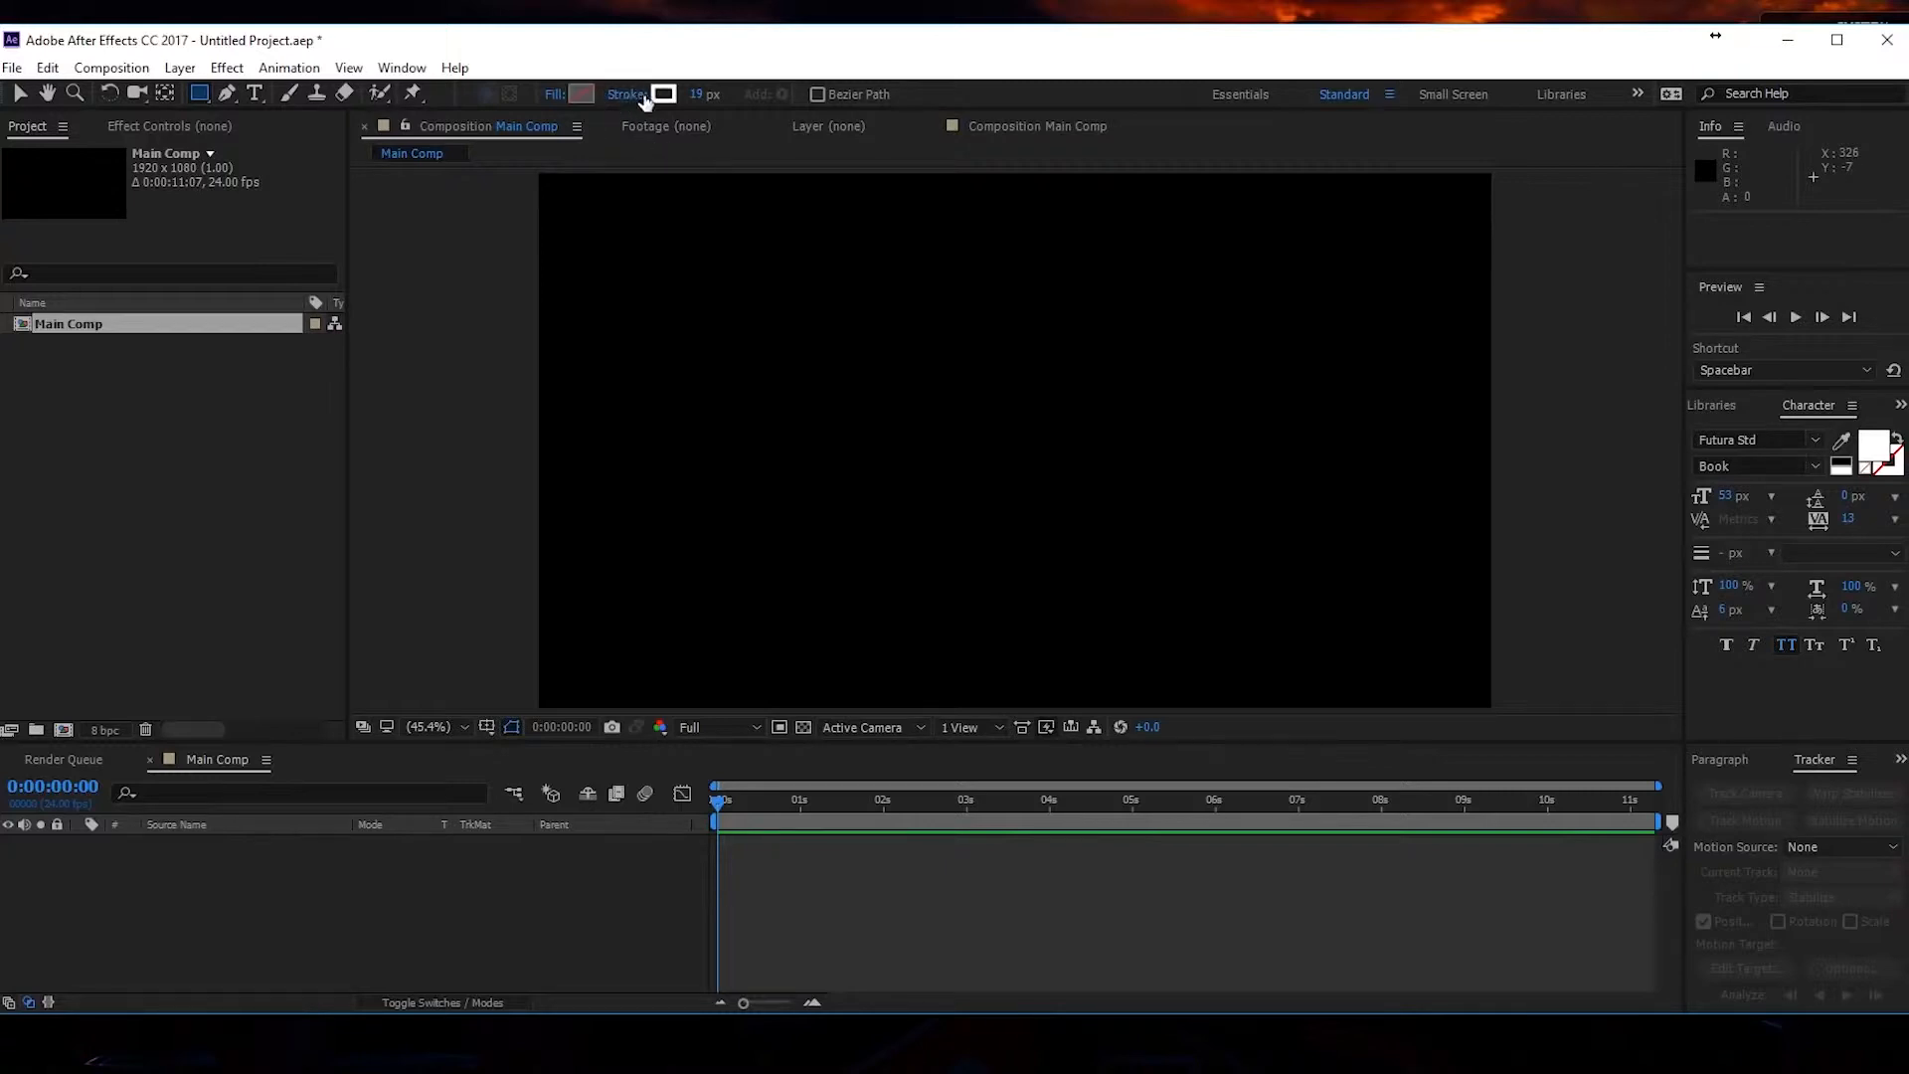
left_click(580, 94)
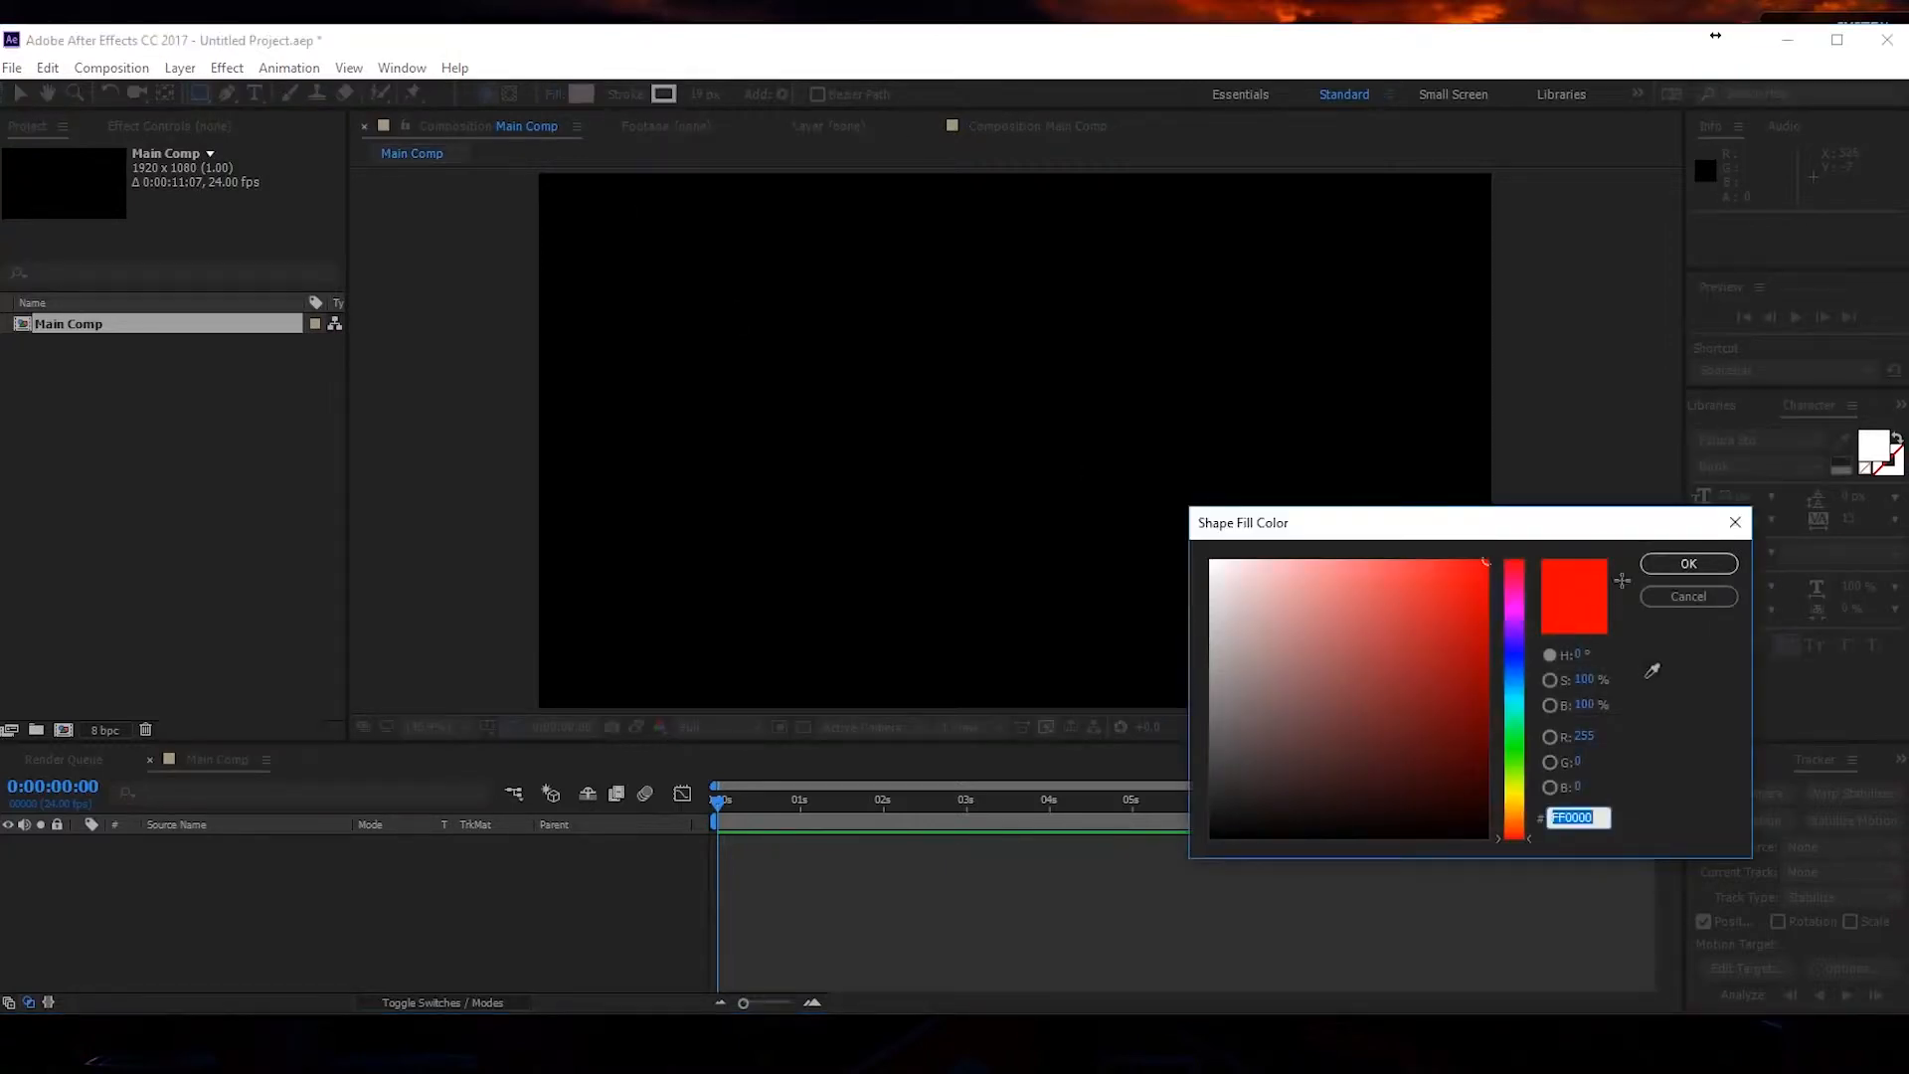
left_click(1683, 597)
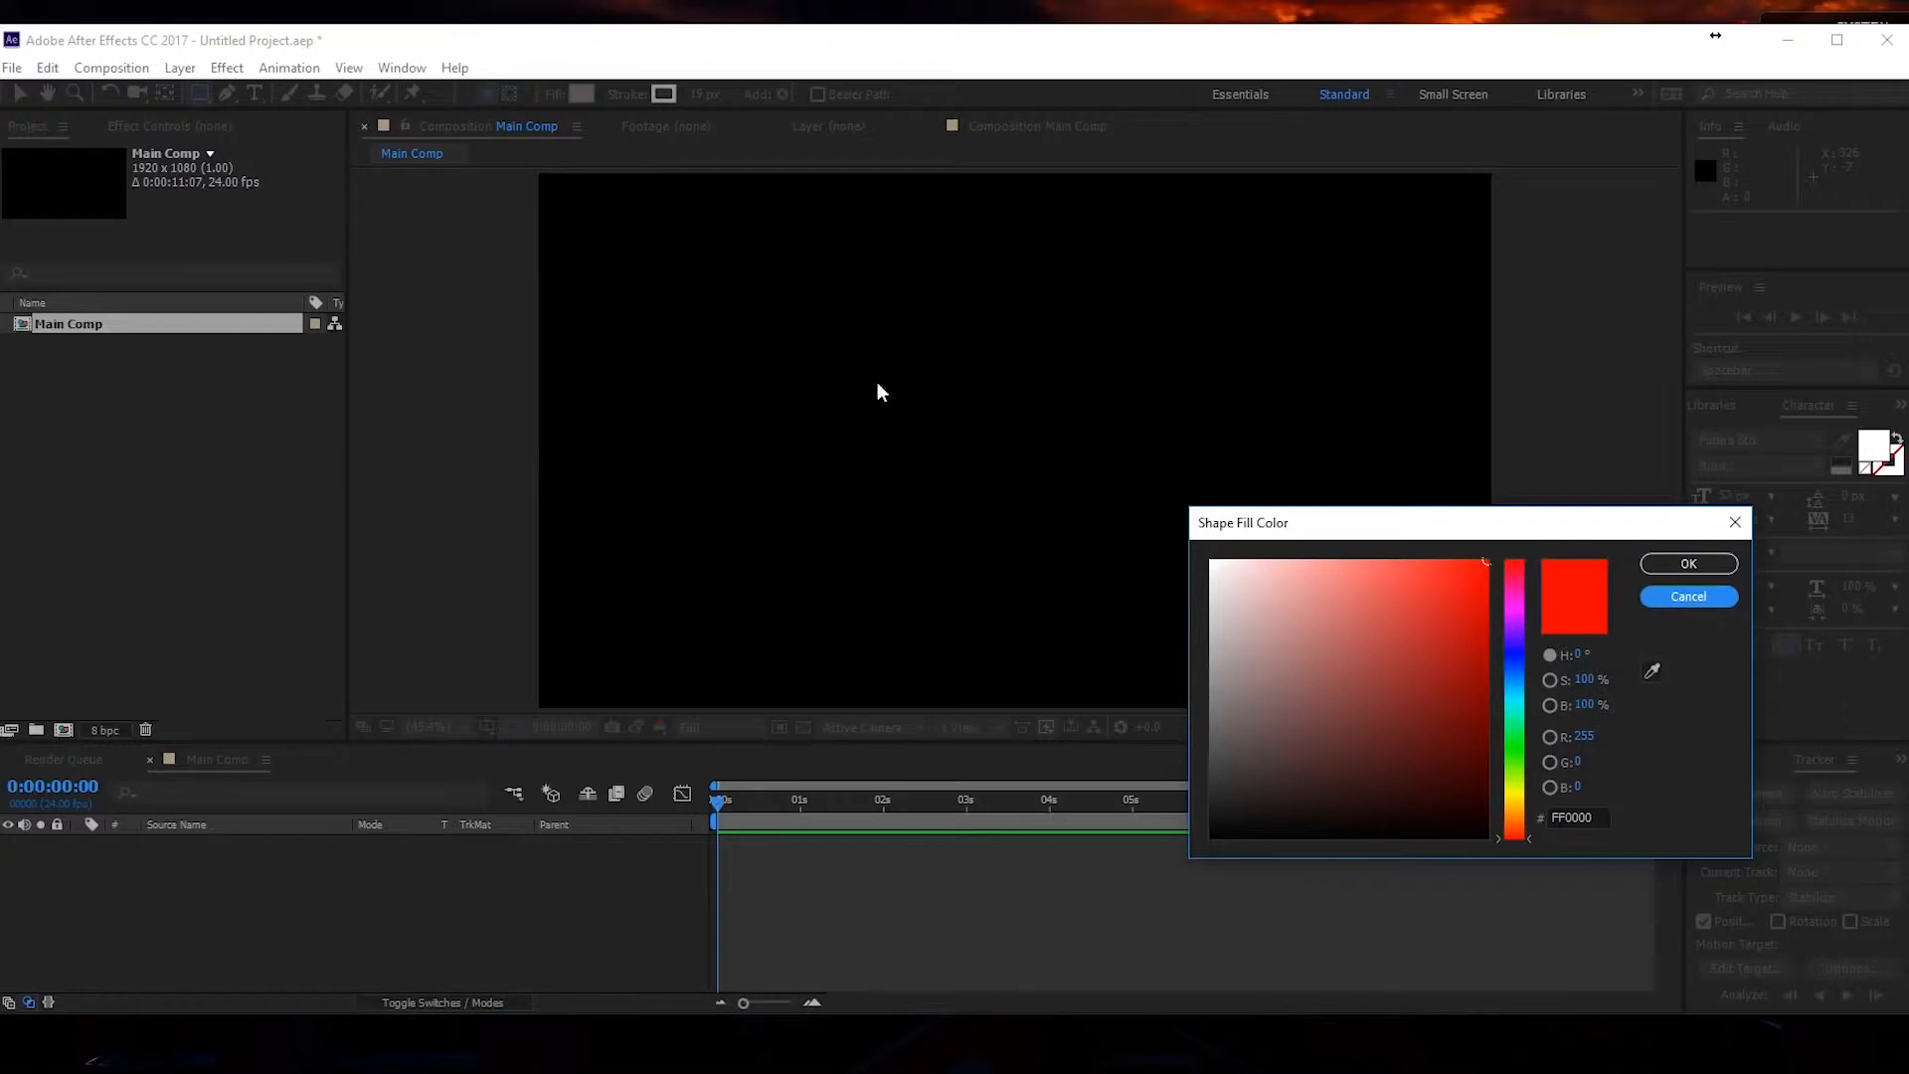
left_click(1667, 596)
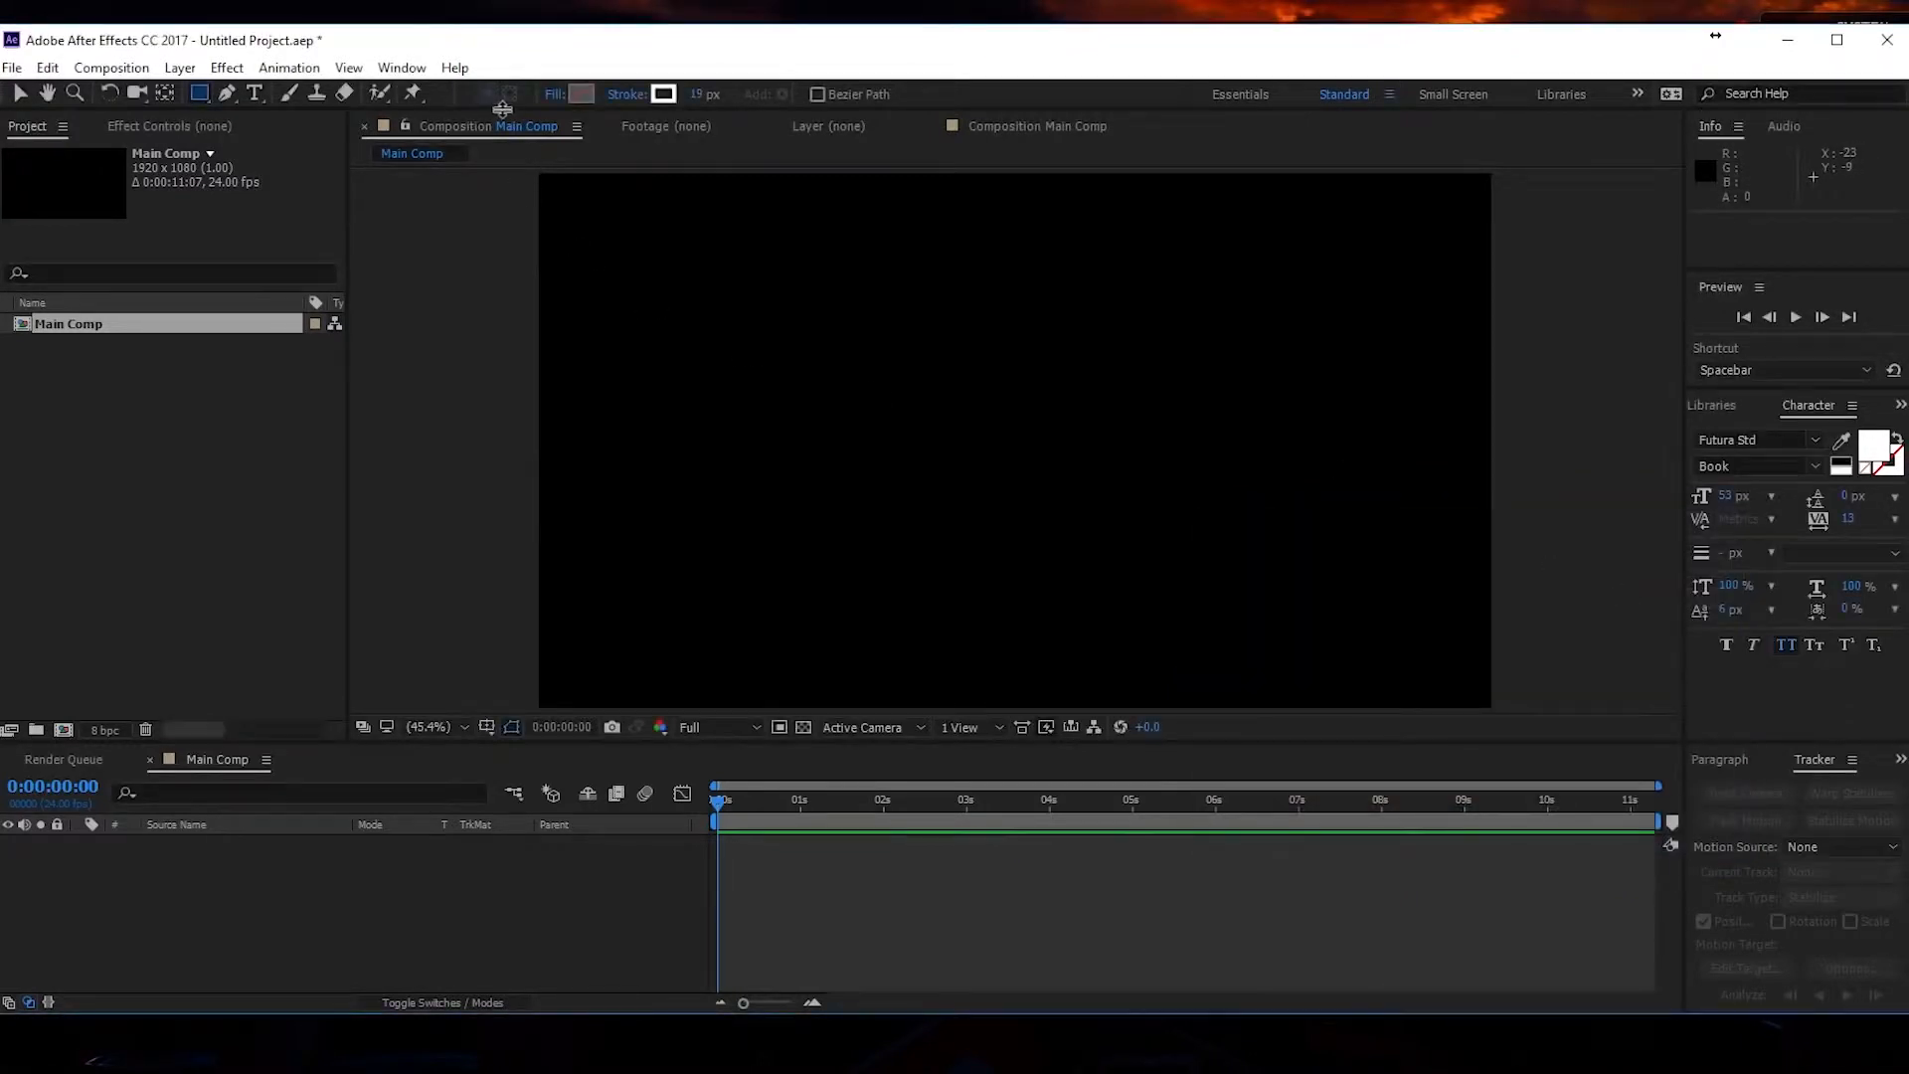
left_click(554, 95)
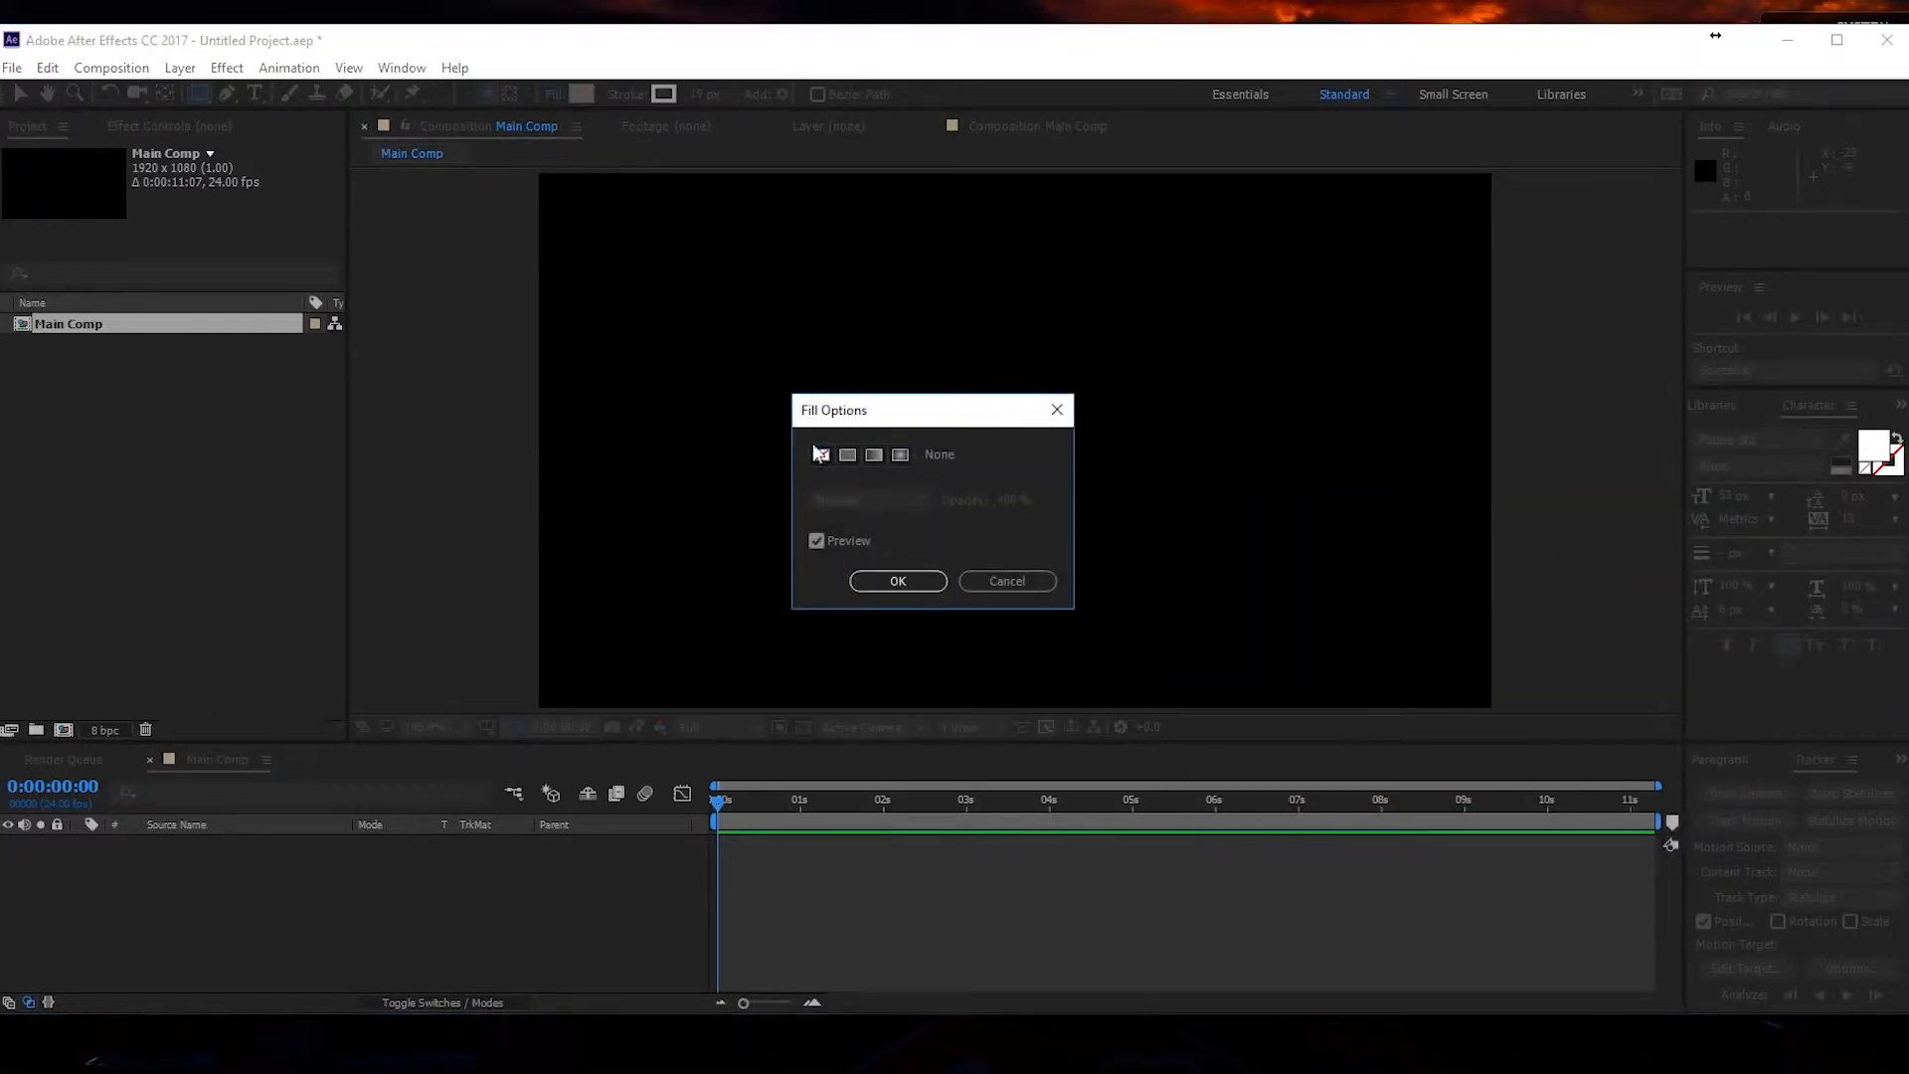
left_click(895, 582)
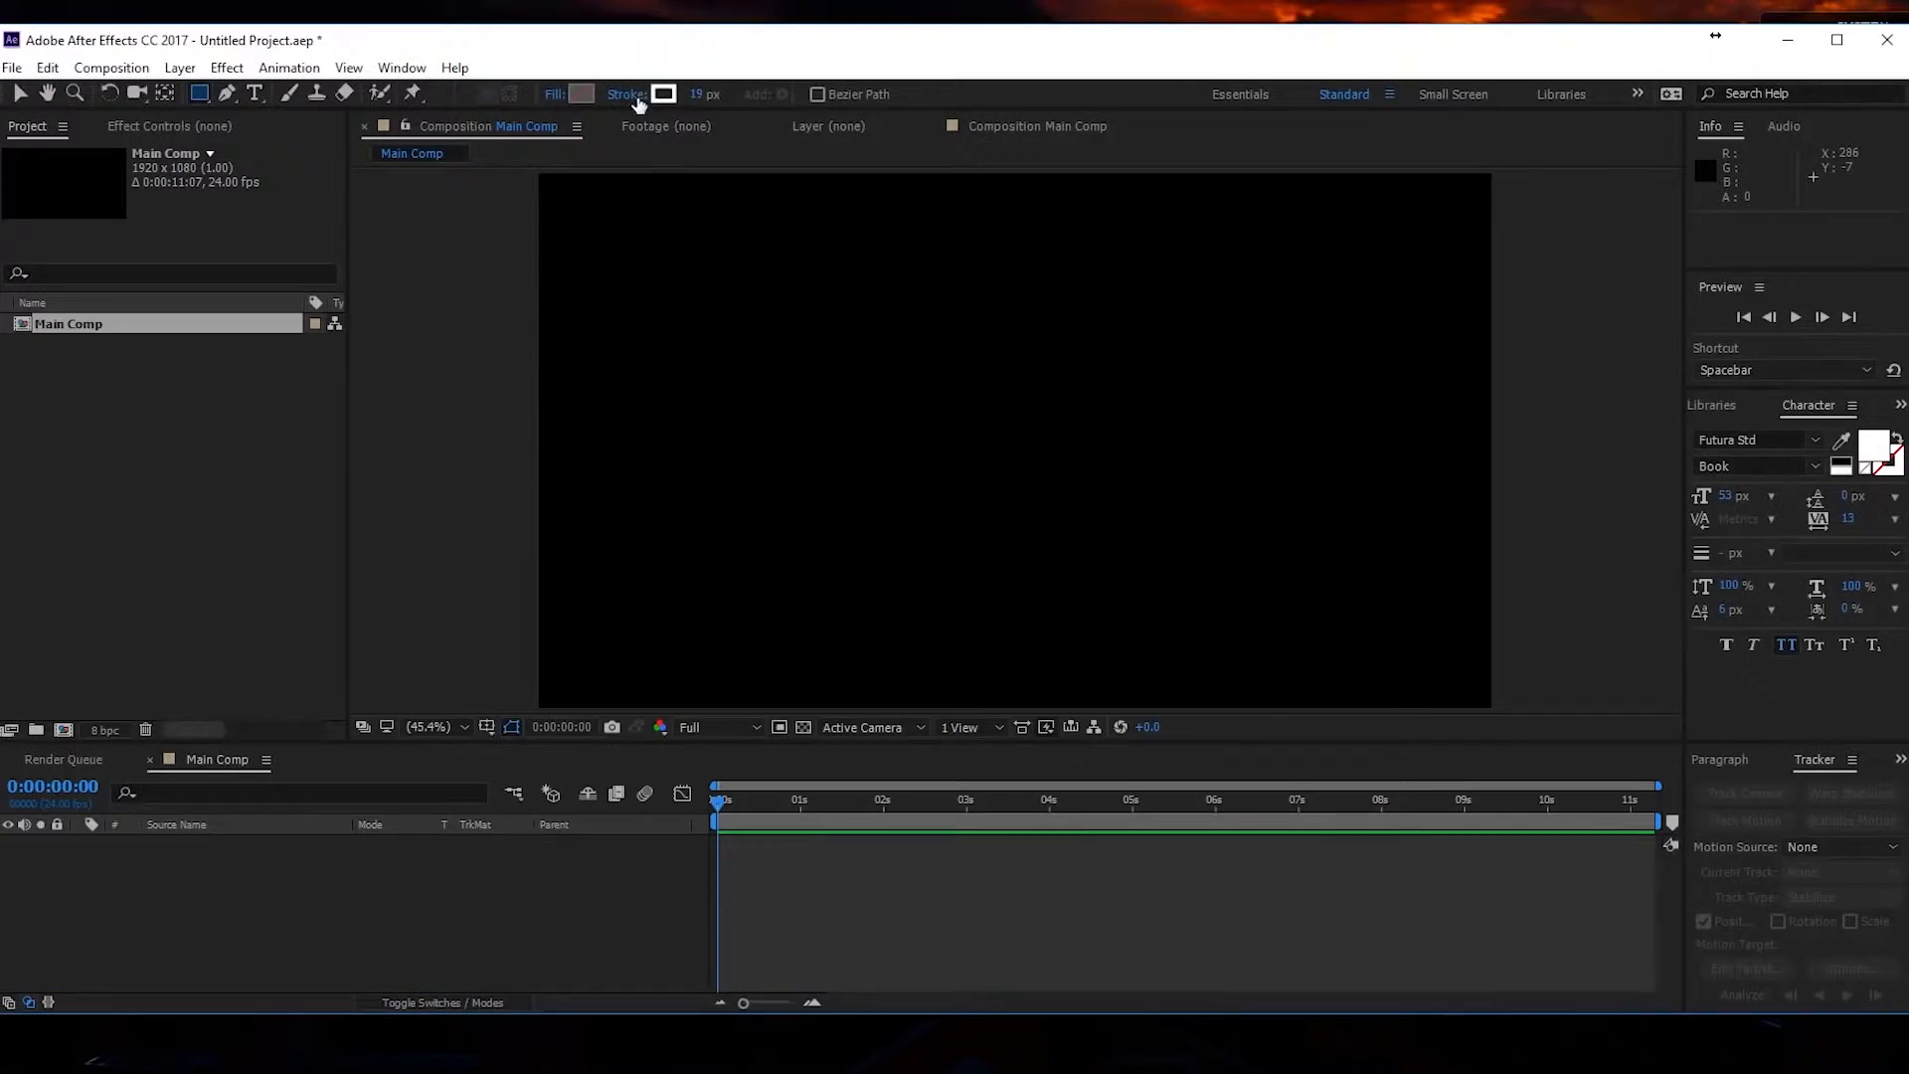
Draw a wide rectangle about 1175 × 220 px with a white (FFFFFF) stroke around the middle of the composition.
left_click(655, 96)
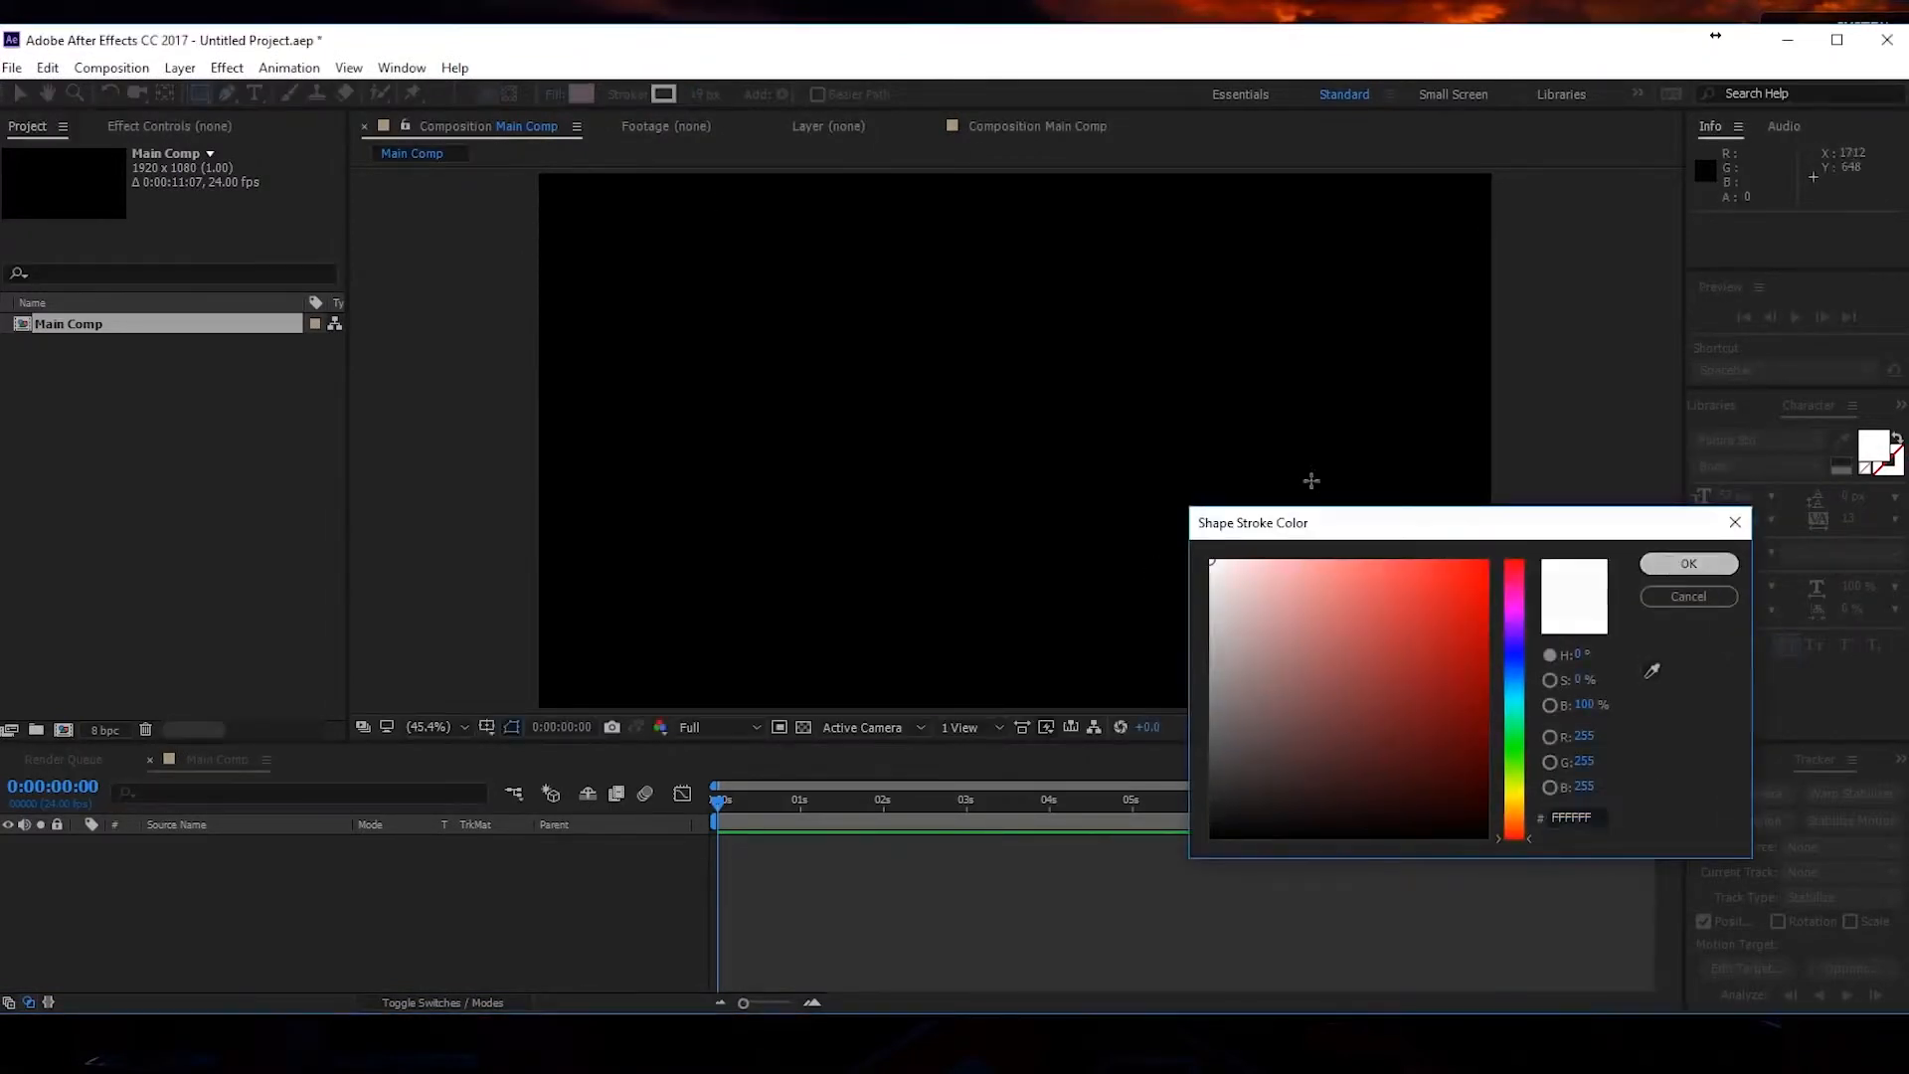
key("Return")
left_click(700, 93)
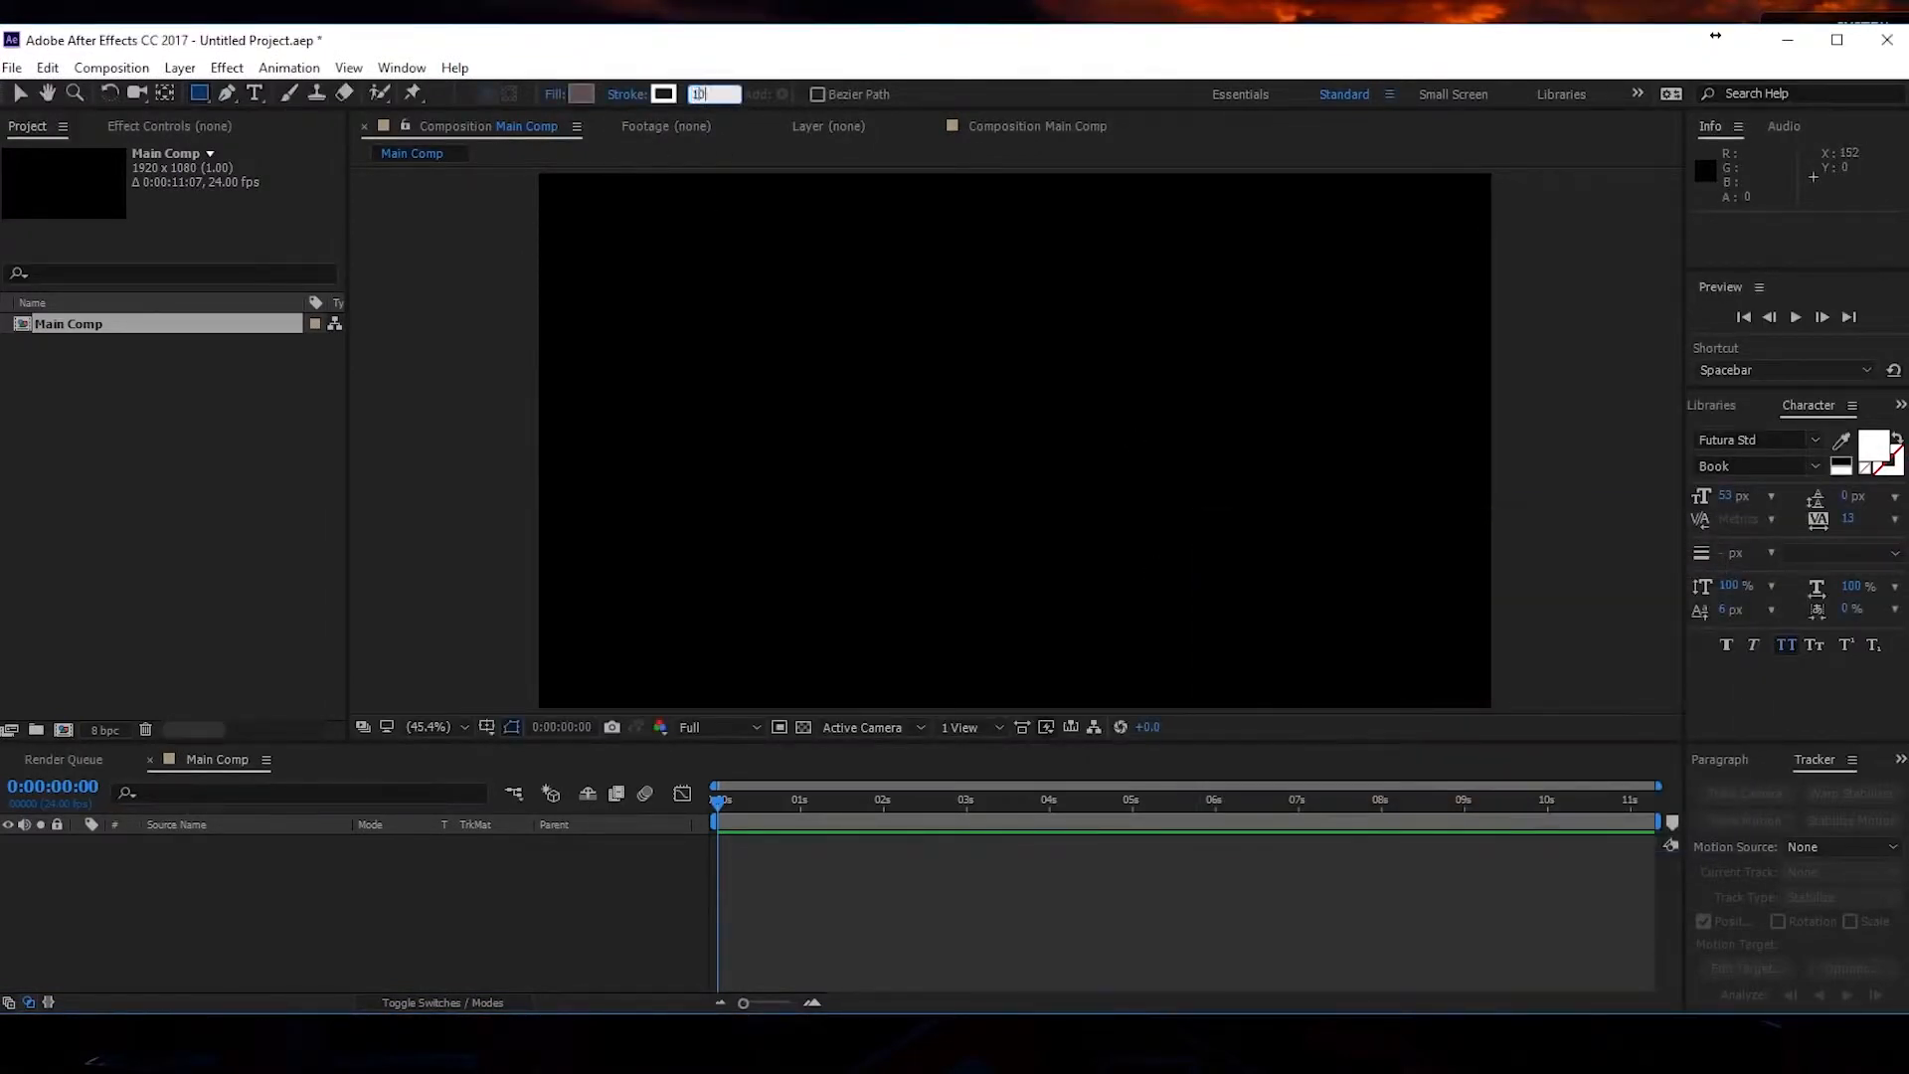
mouse_move(699, 341)
left_mouse_down()
mouse_move(806, 400)
mouse_move(1194, 477)
mouse_move(1265, 473)
mouse_move(1300, 439)
mouse_move(1359, 507)
mouse_move(1297, 508)
mouse_move(1310, 498)
left_mouse_up()
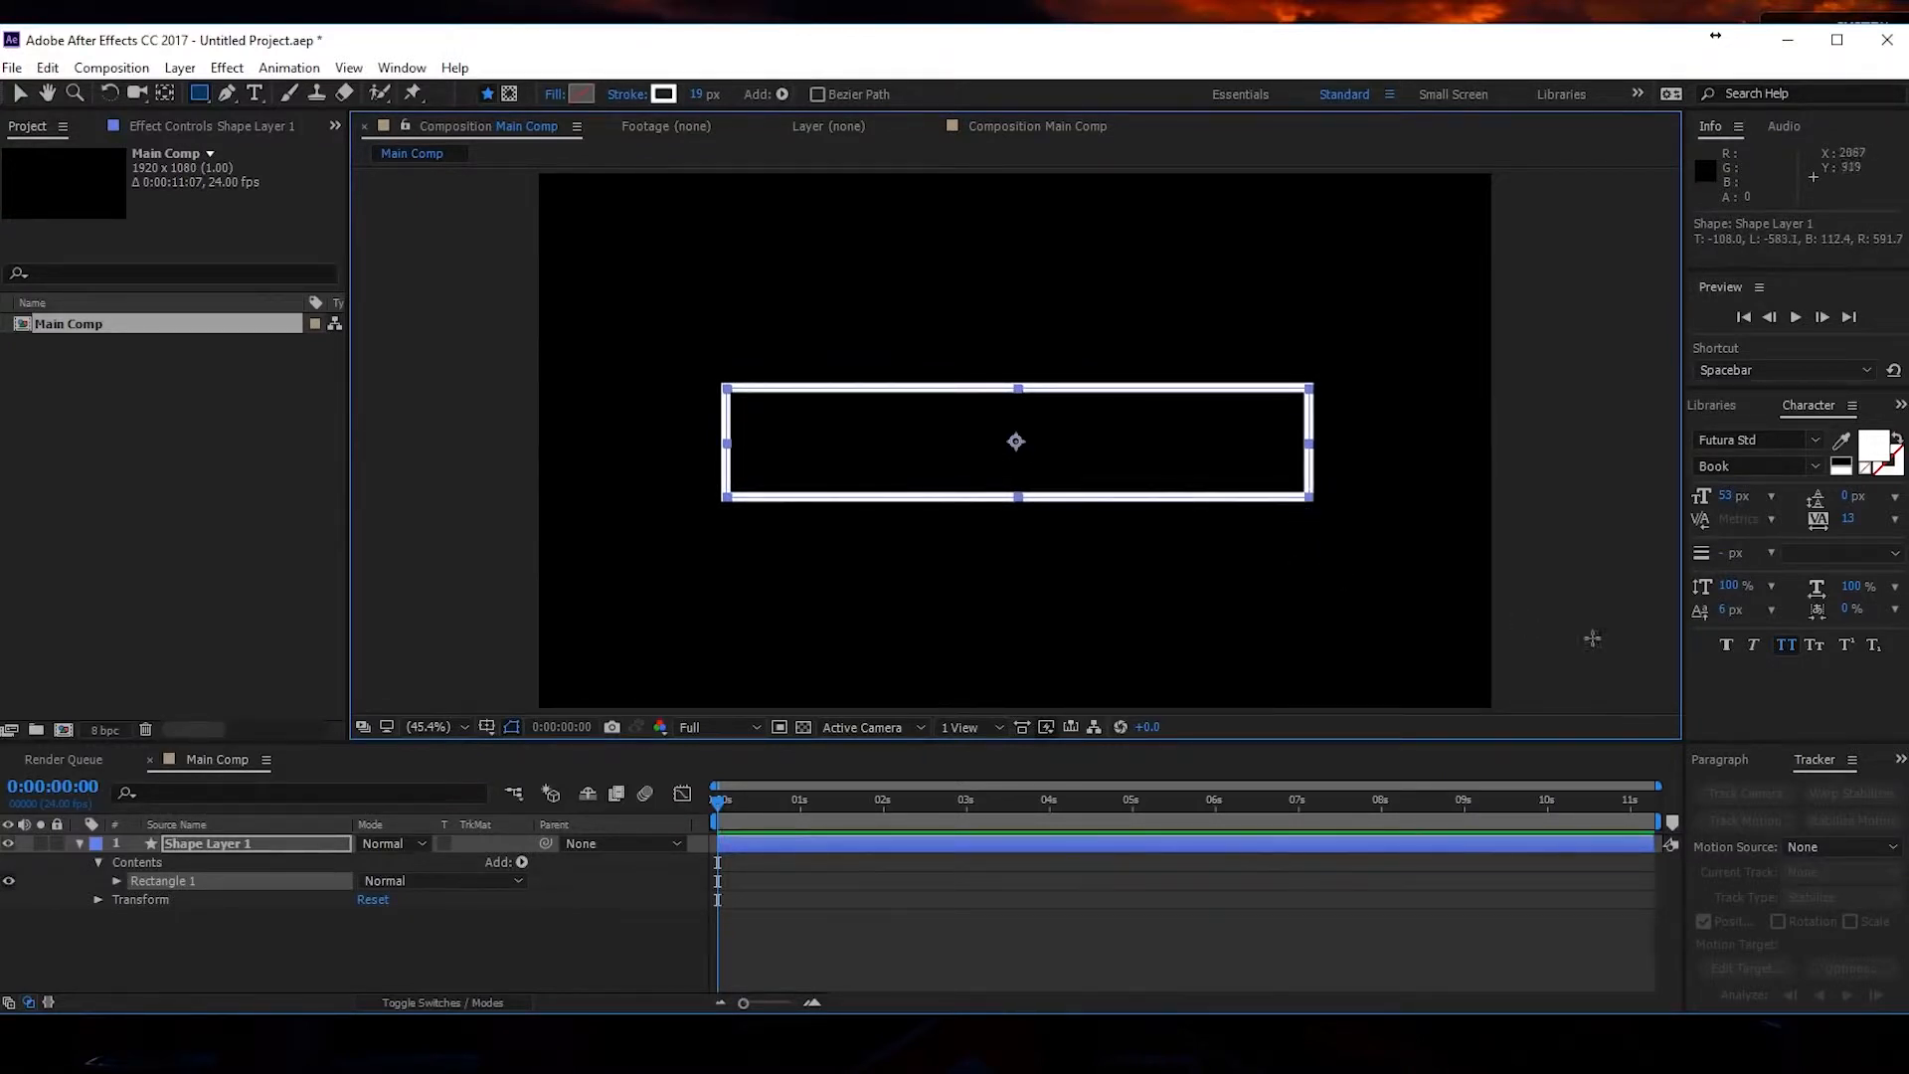
Align the rectangle layer to the composition's centre, both horizontally and vertically.
left_click(1733, 759)
left_click(1705, 760)
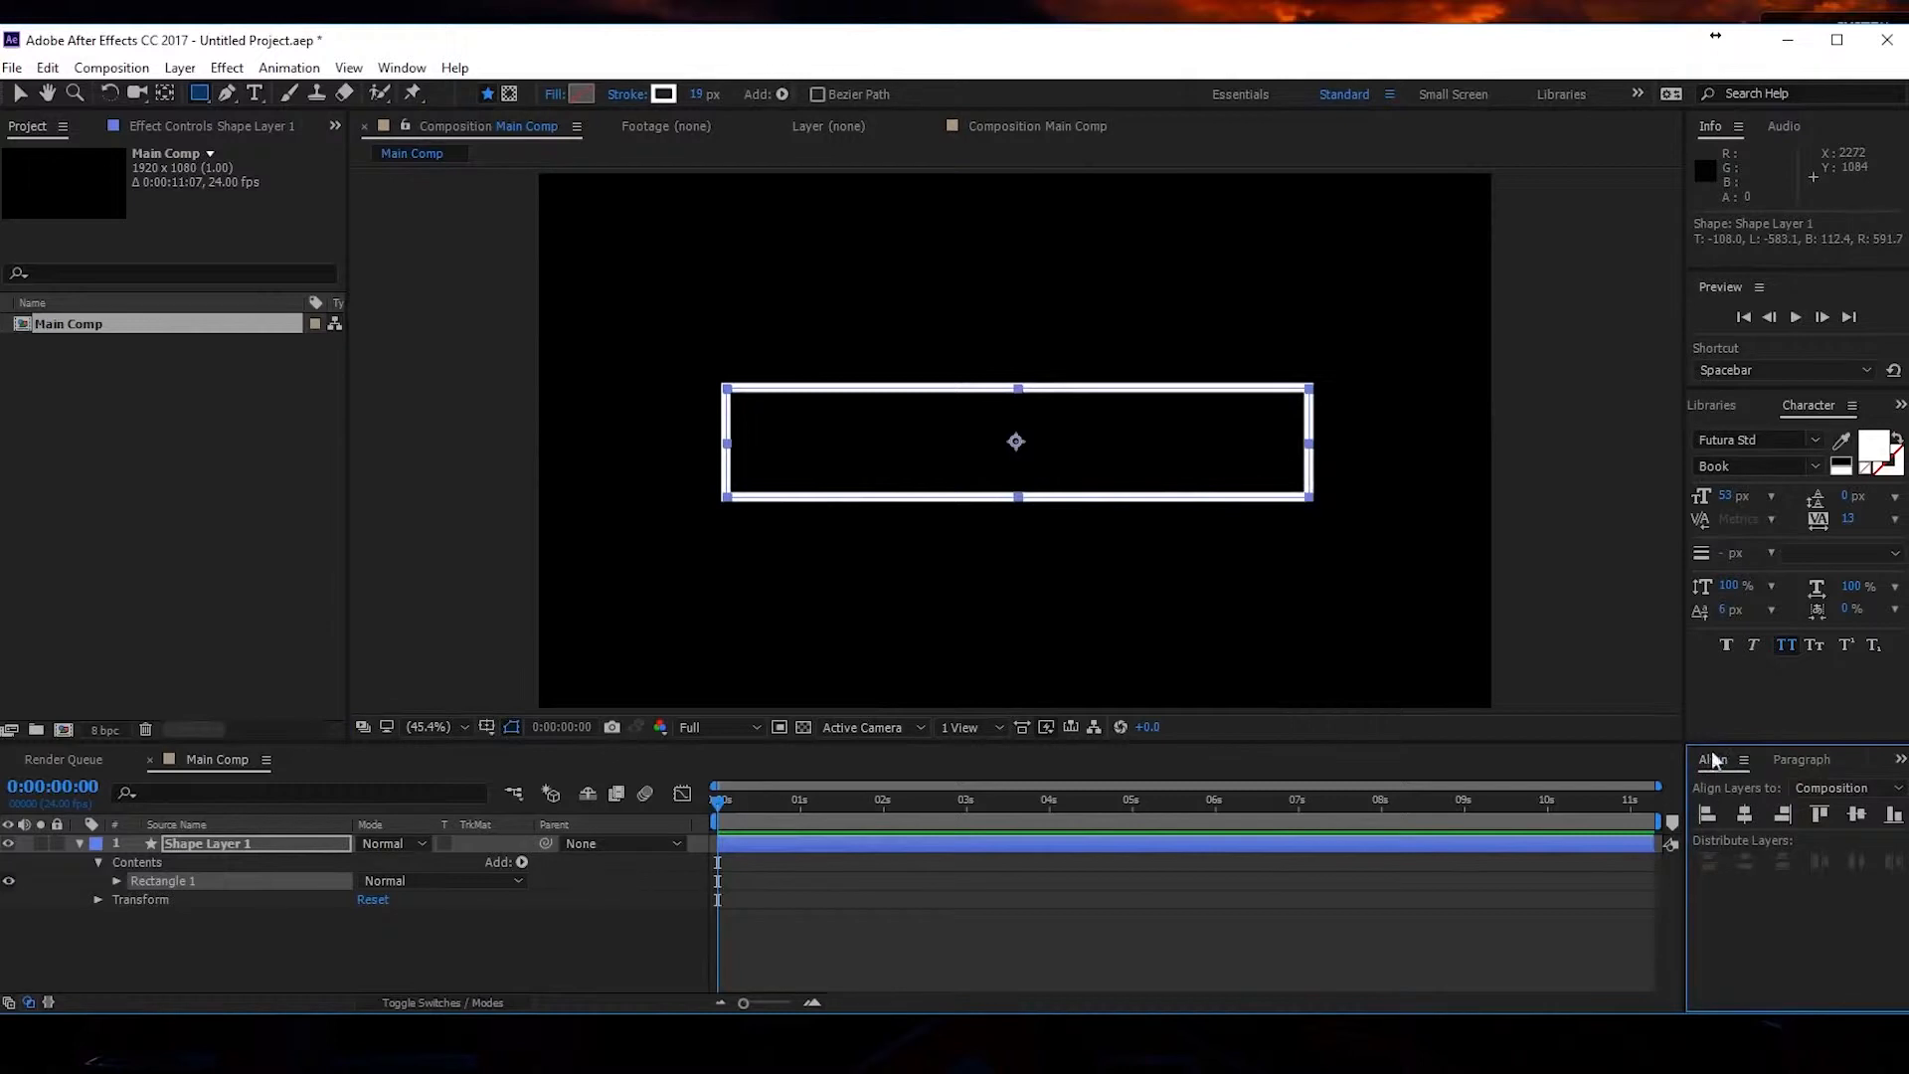
left_click(425, 72)
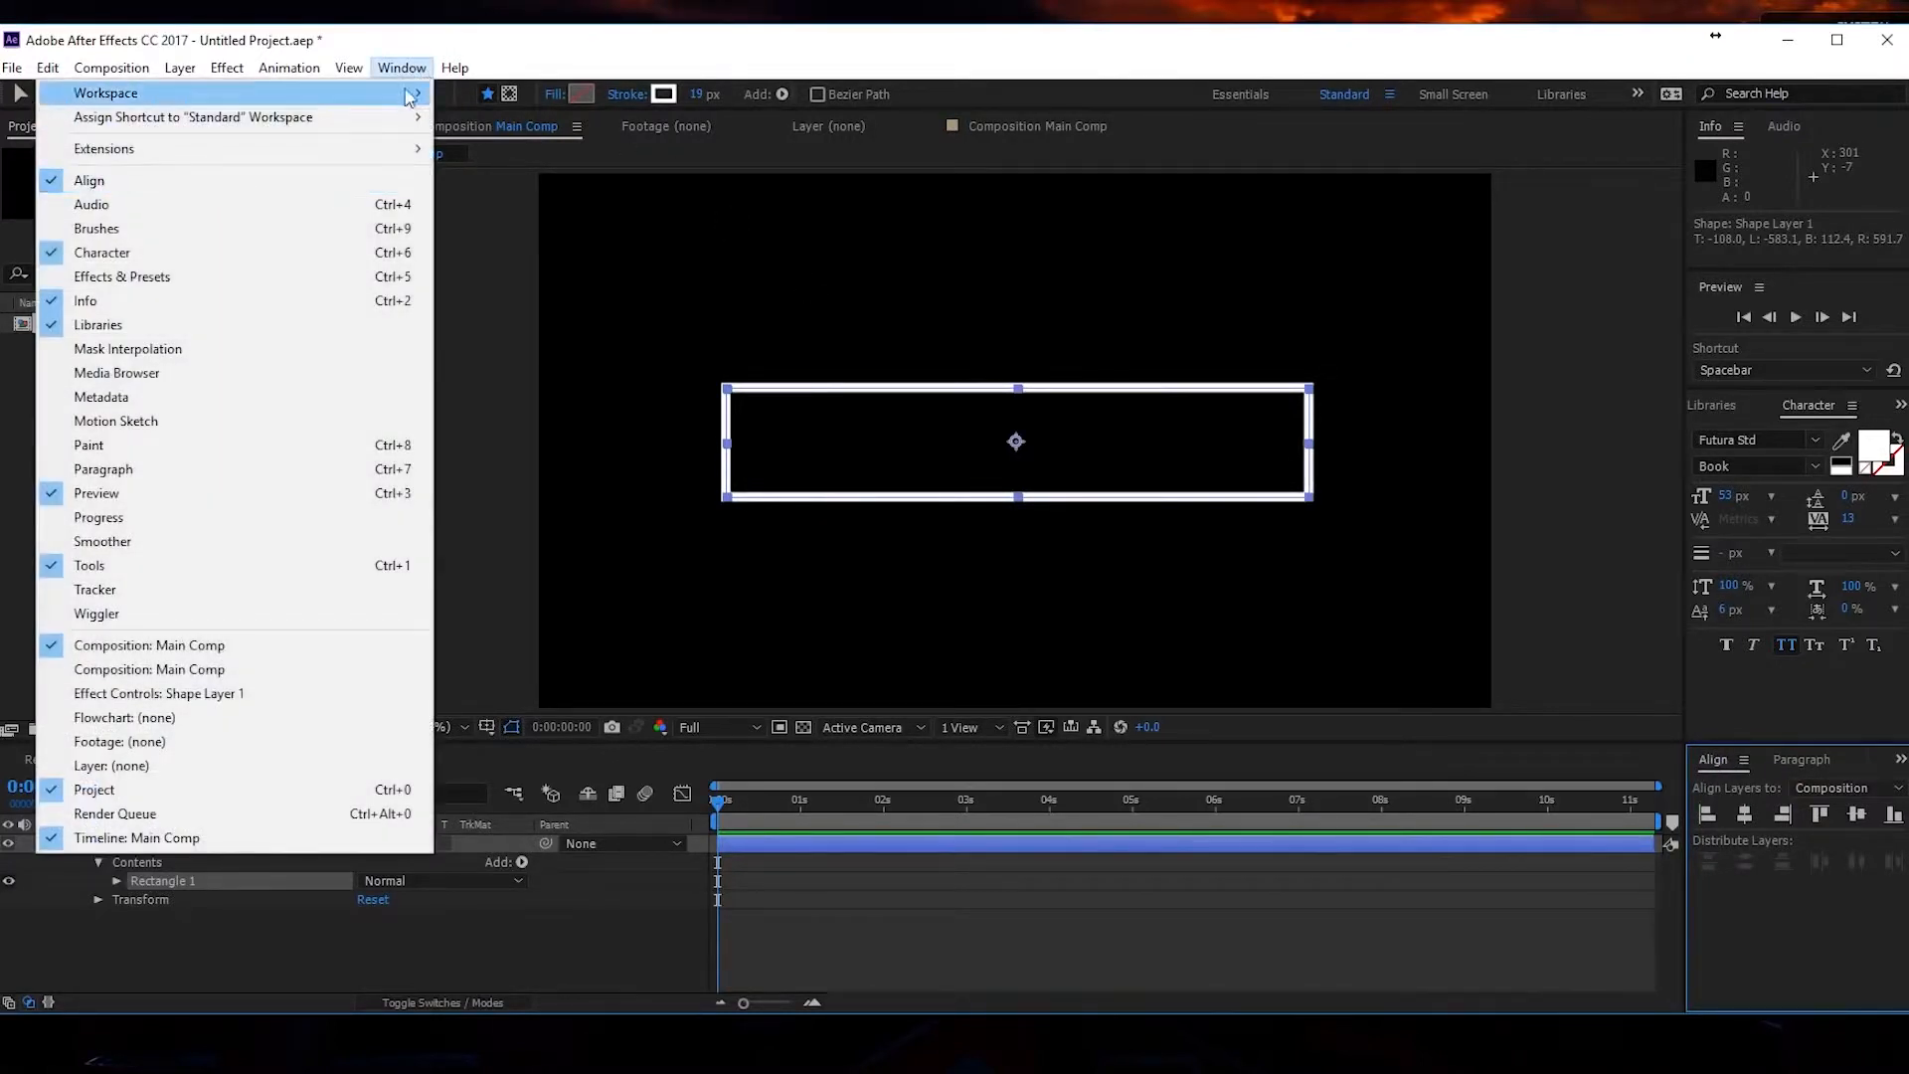
left_click(1218, 287)
left_click(1745, 814)
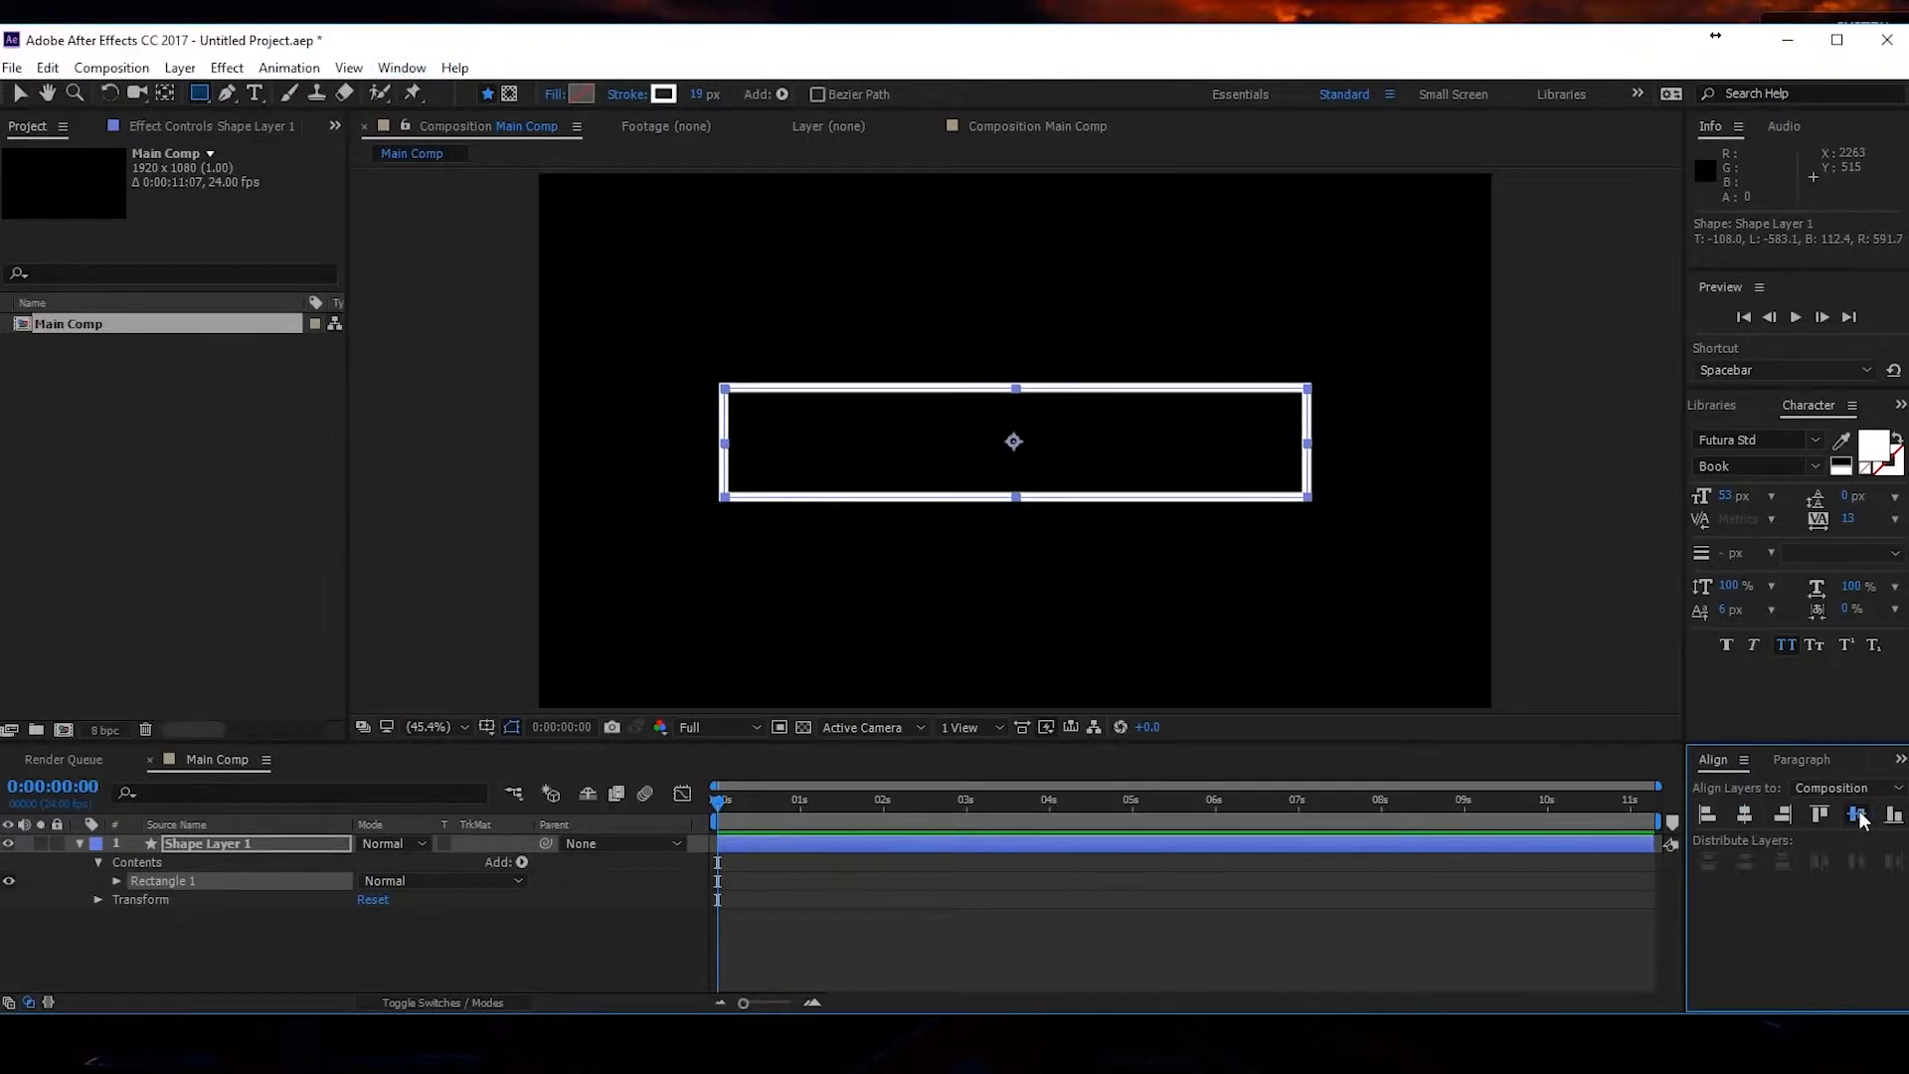
left_click(1857, 815)
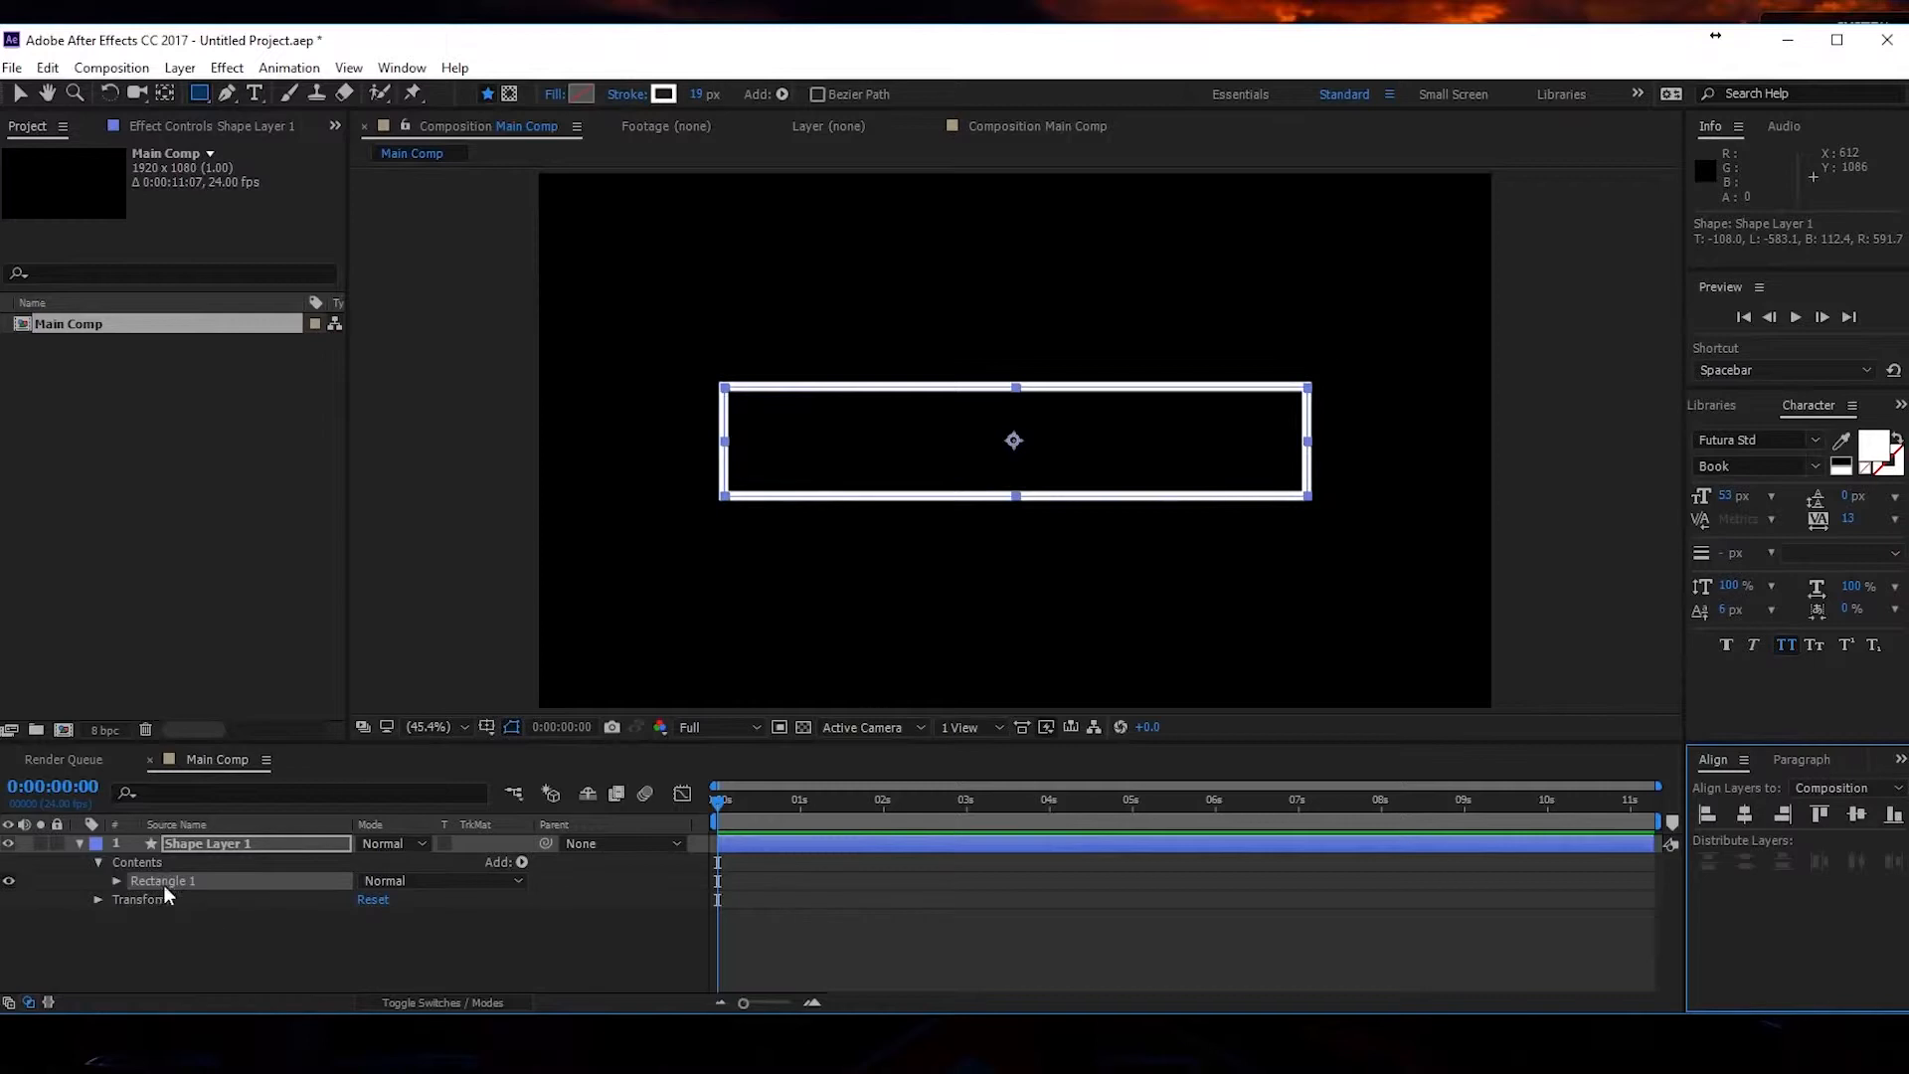
Expand the shape layer's contents in an enlarged timeline and examine the rectangle's path, stroke and transform properties.
left_click(166, 855)
left_click(78, 844)
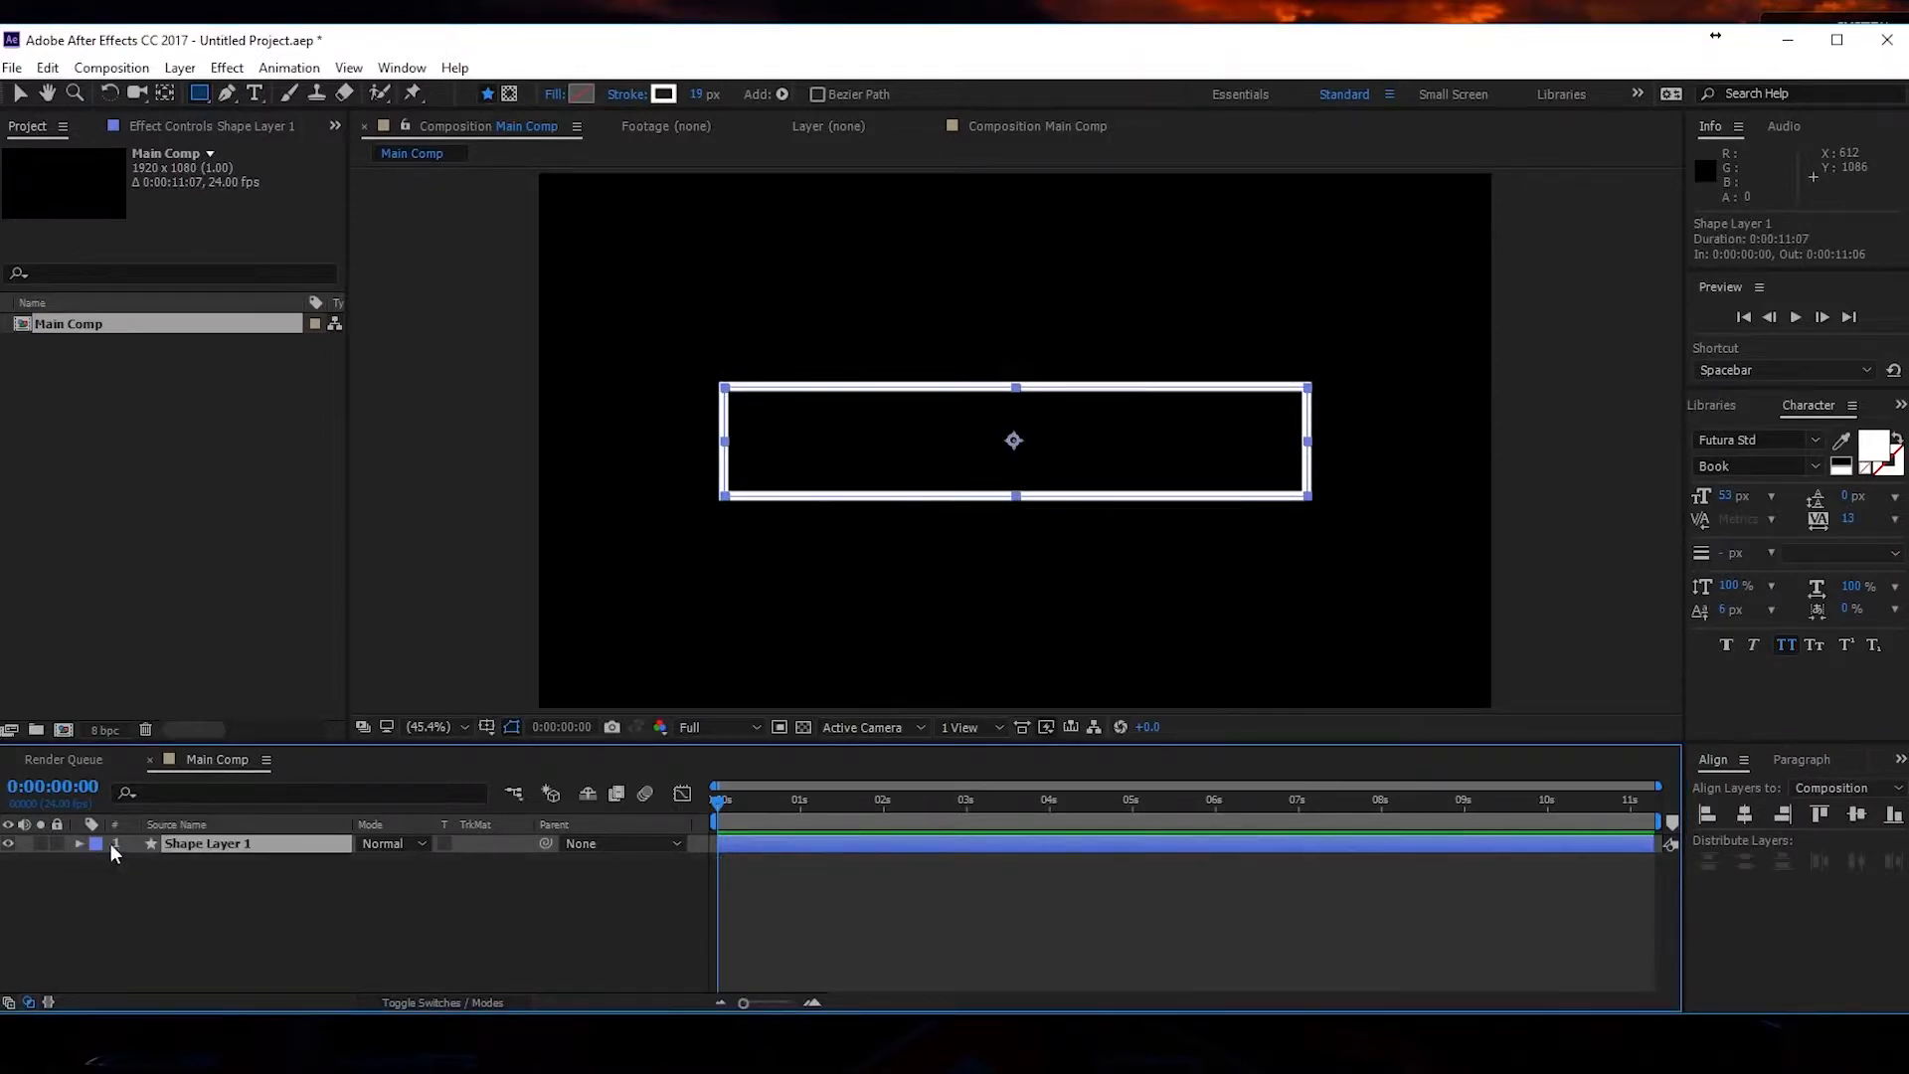
left_click(79, 845)
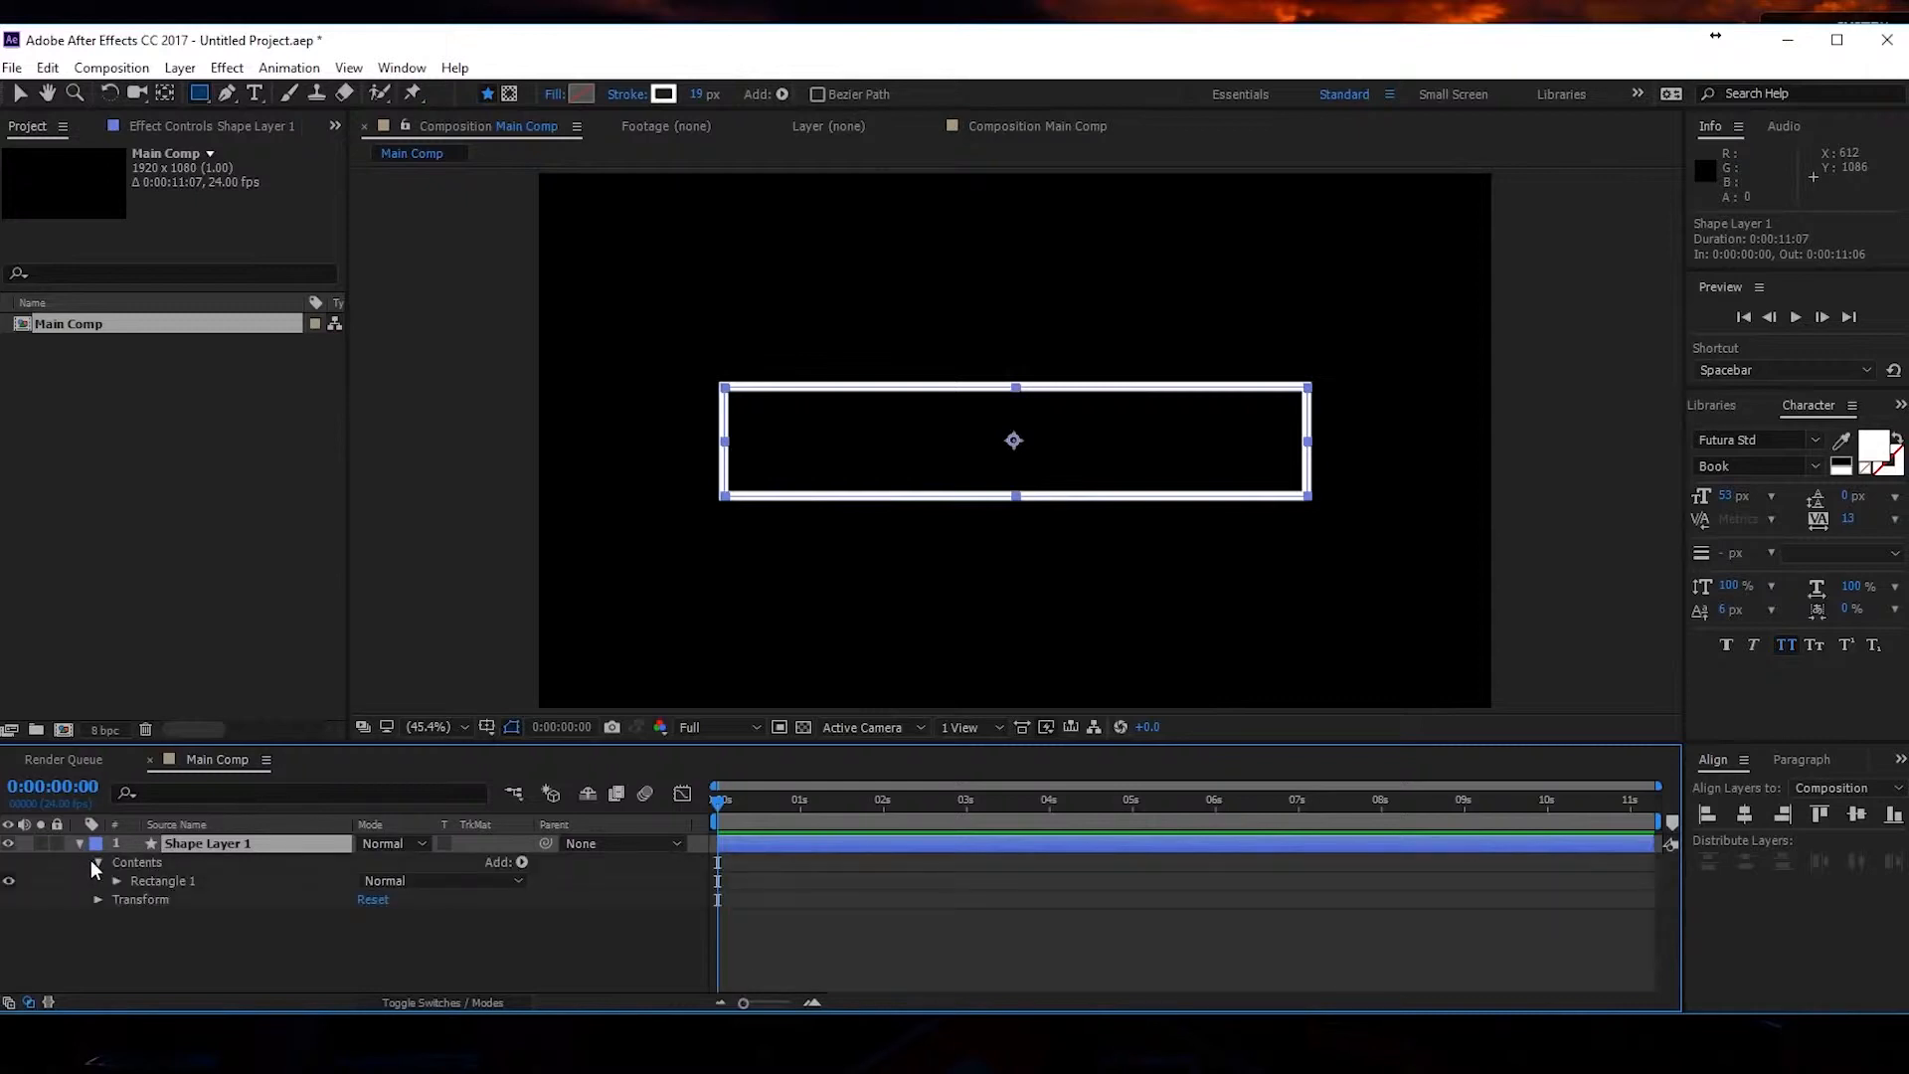
left_click(116, 881)
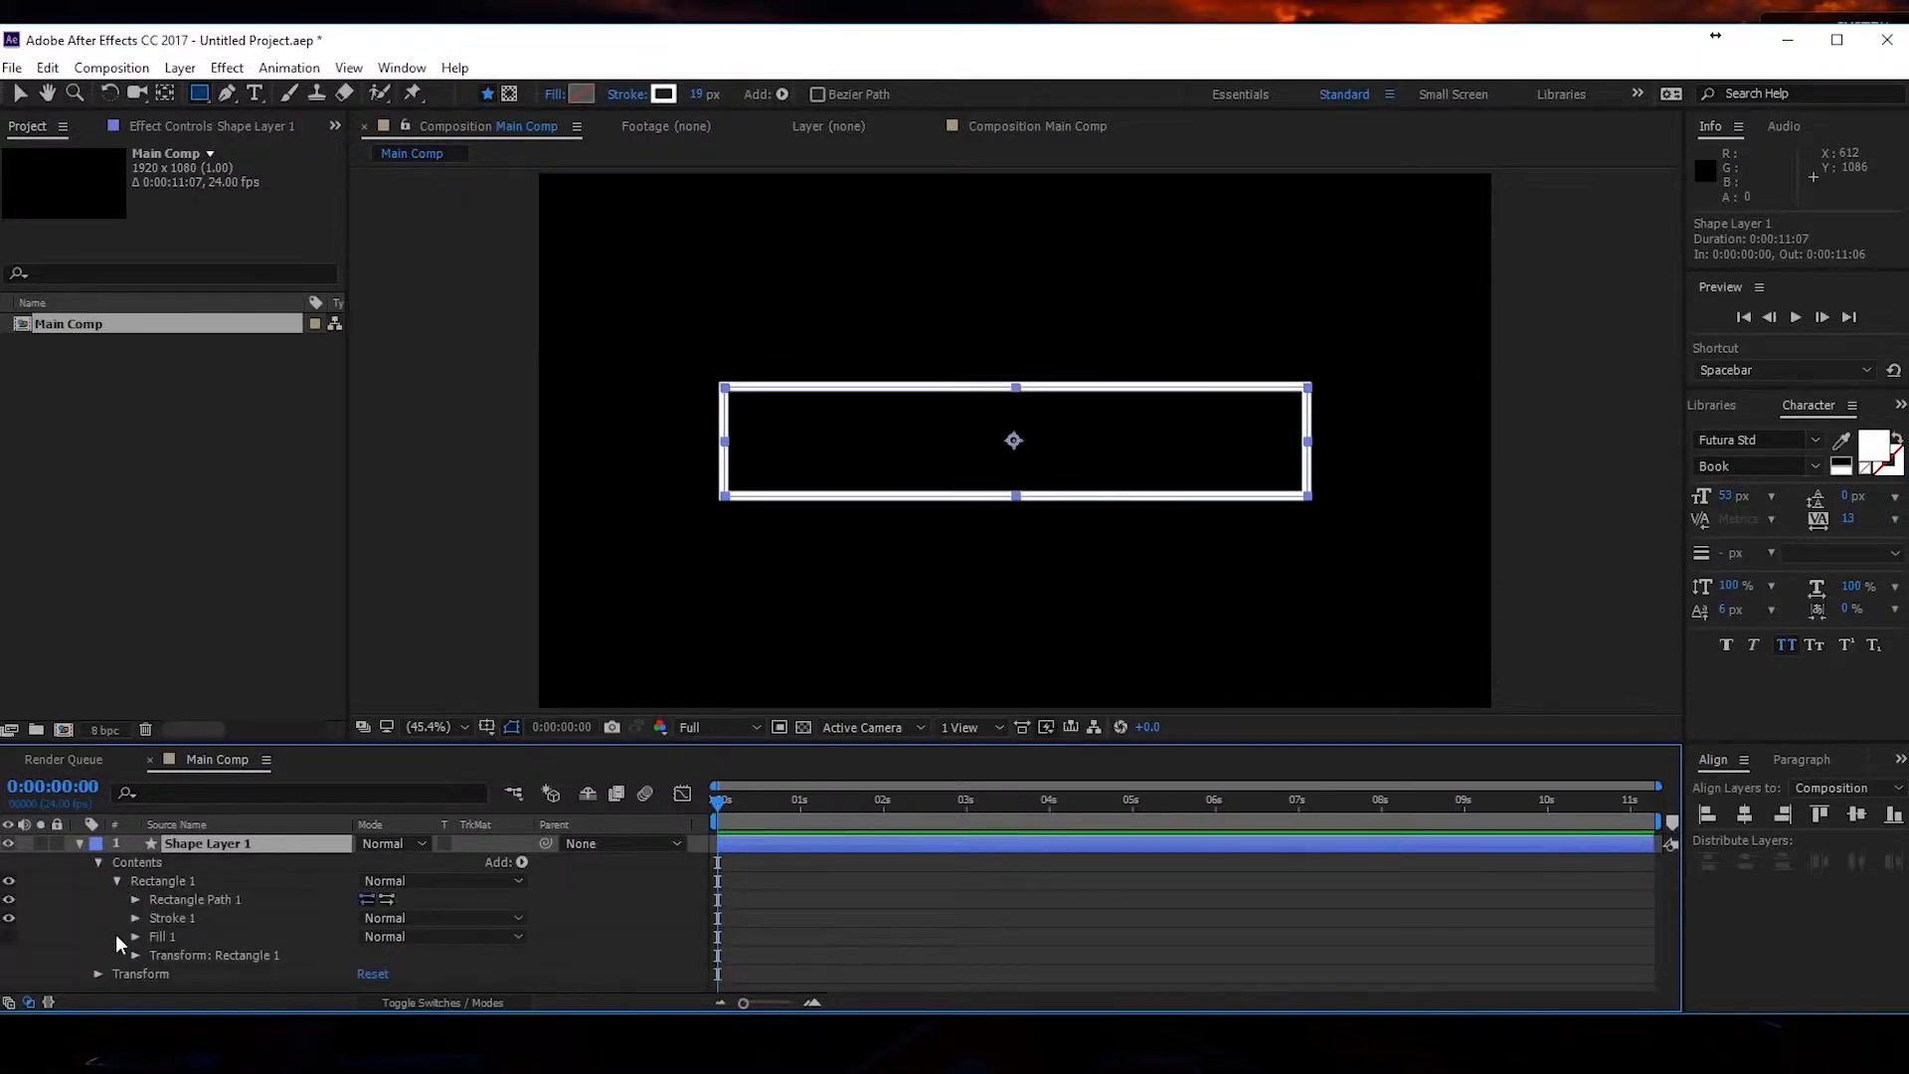
left_click(134, 956)
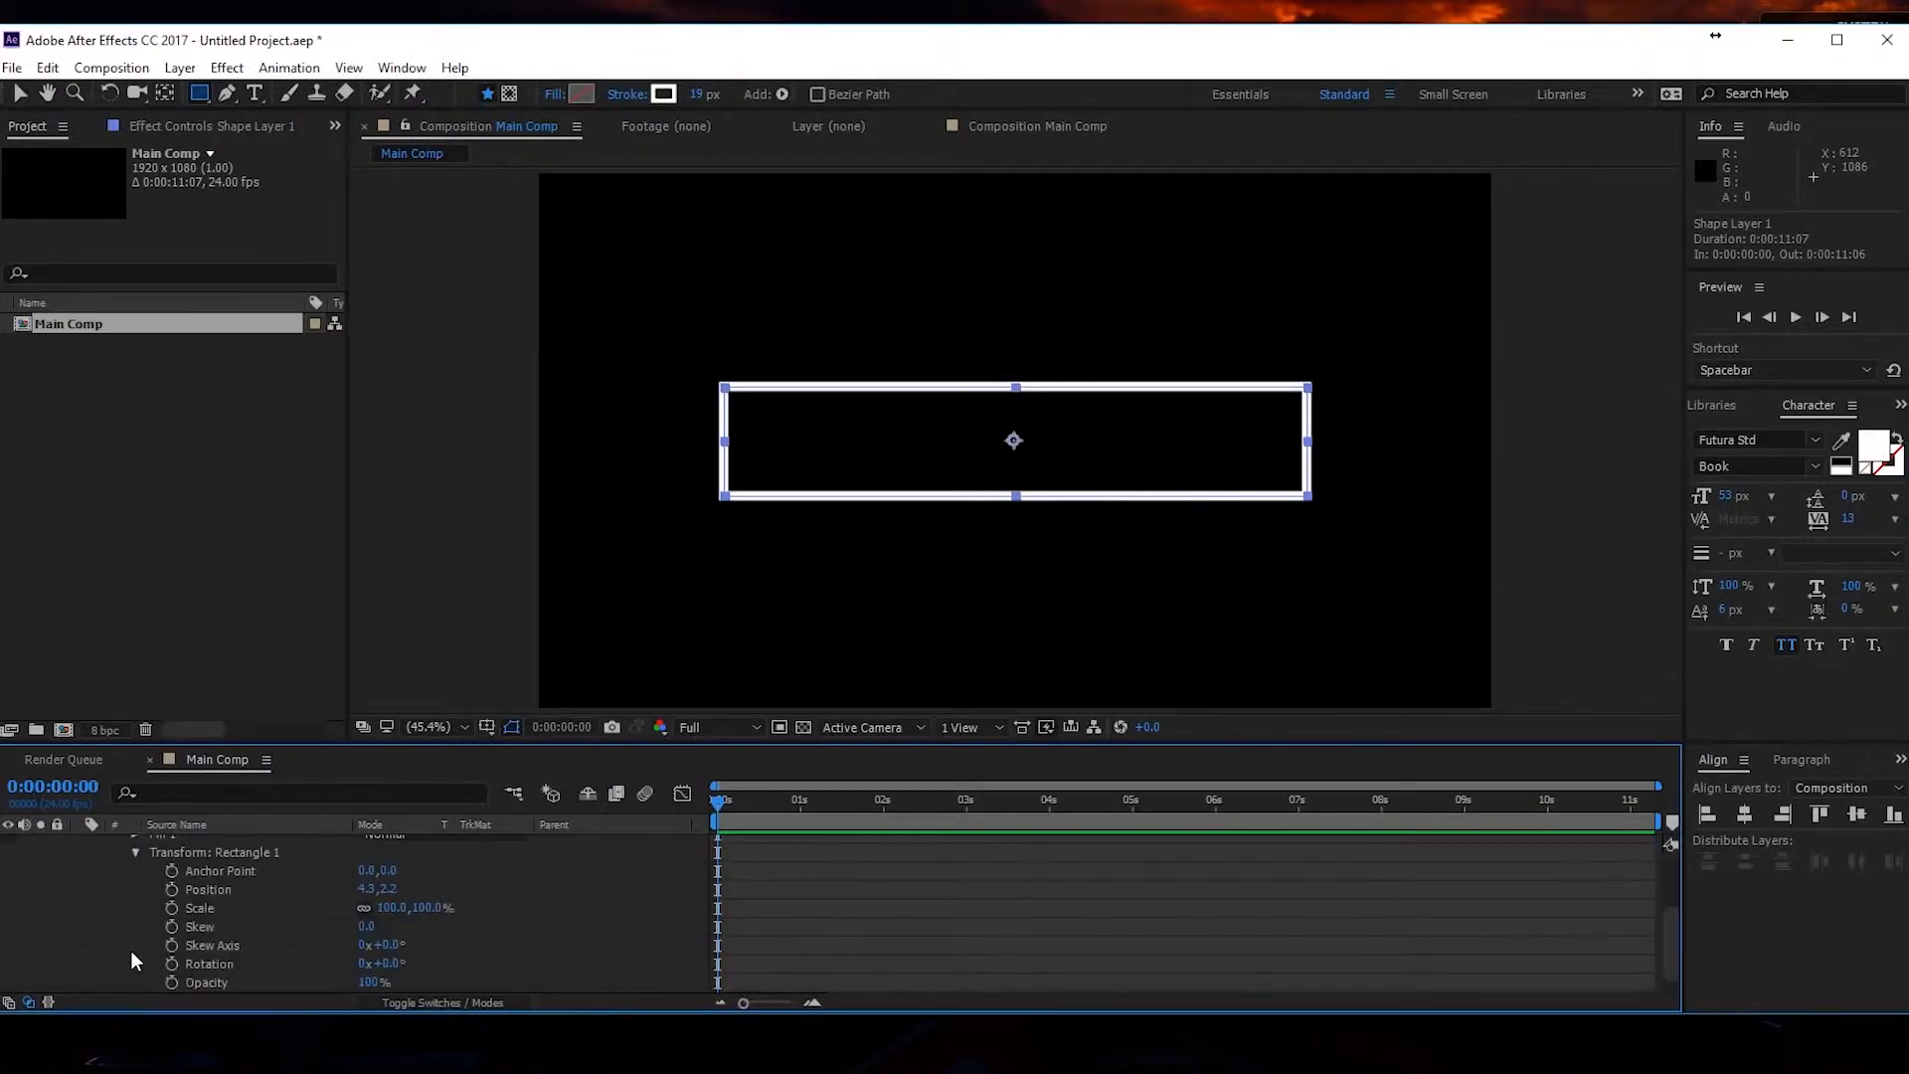
scroll(105, 907, "down", 1)
left_click_drag(266, 740, 287, 598)
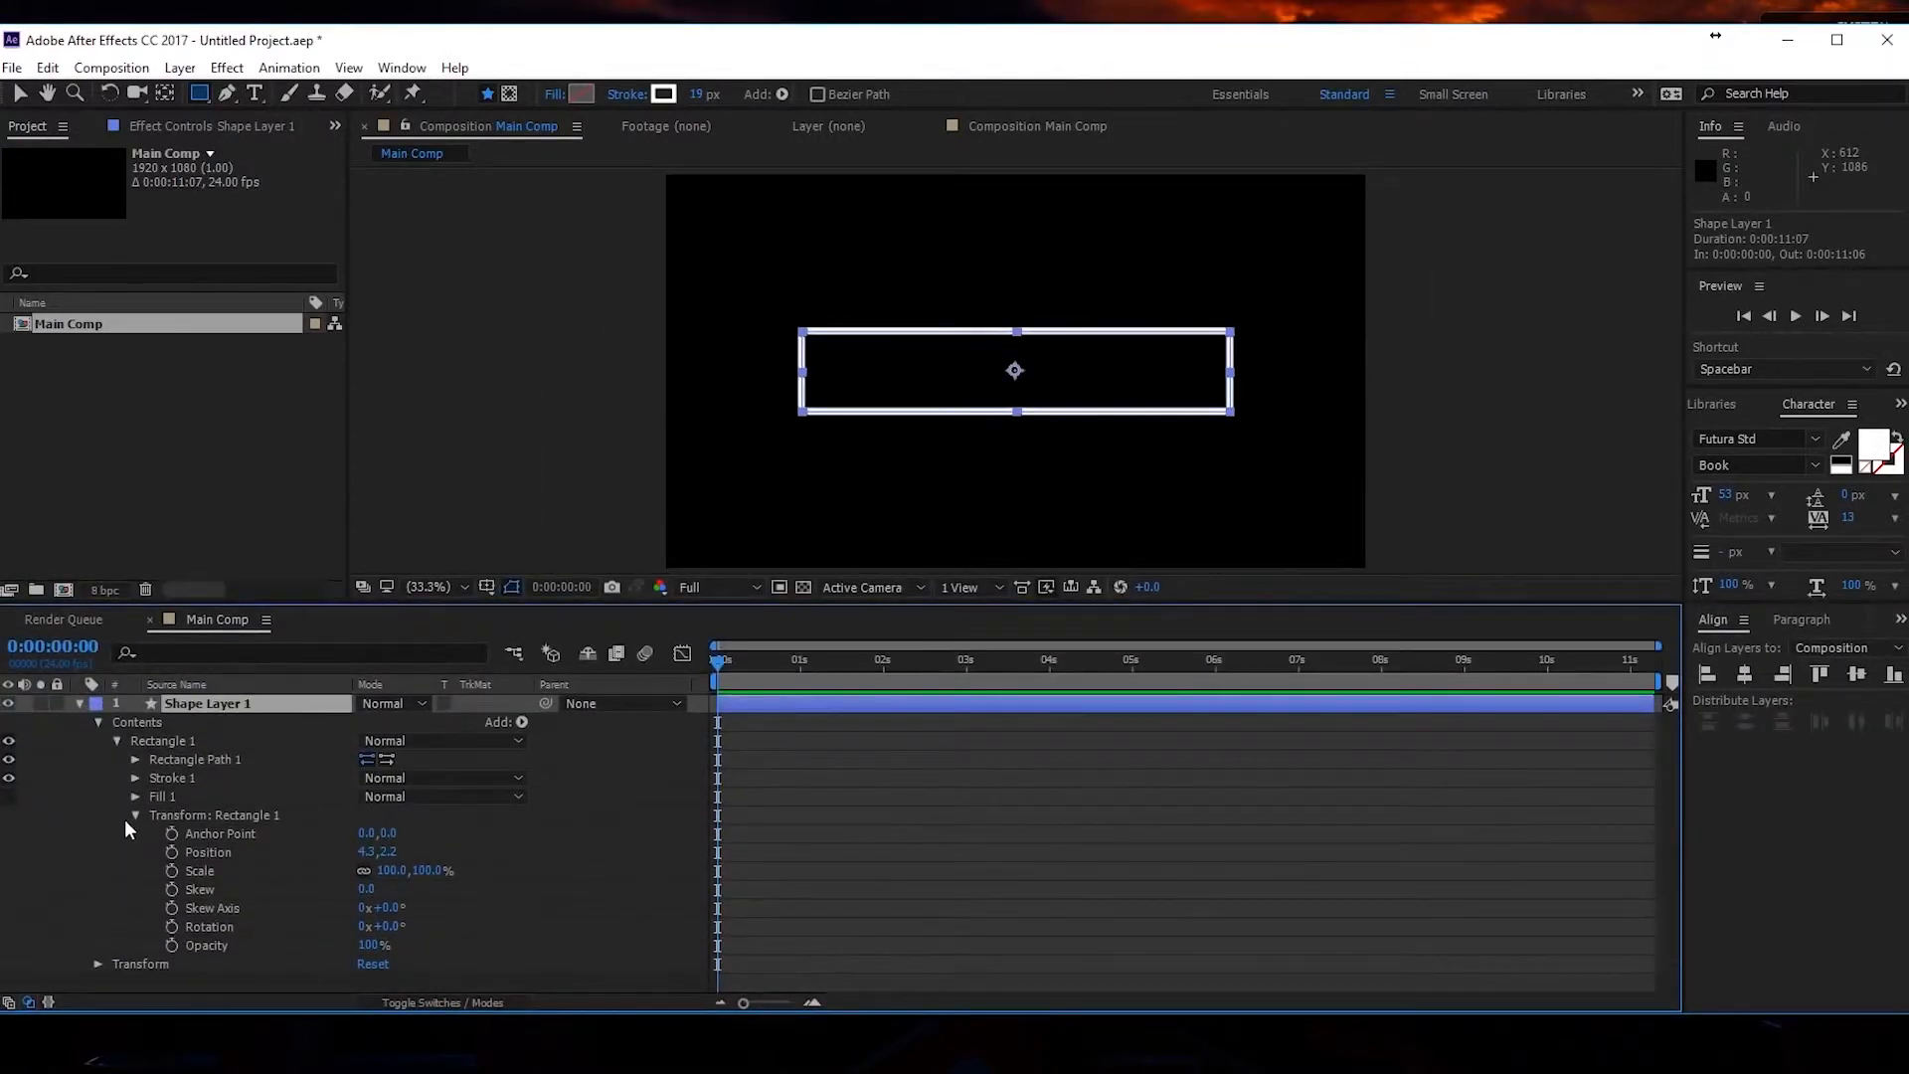
left_click(135, 759)
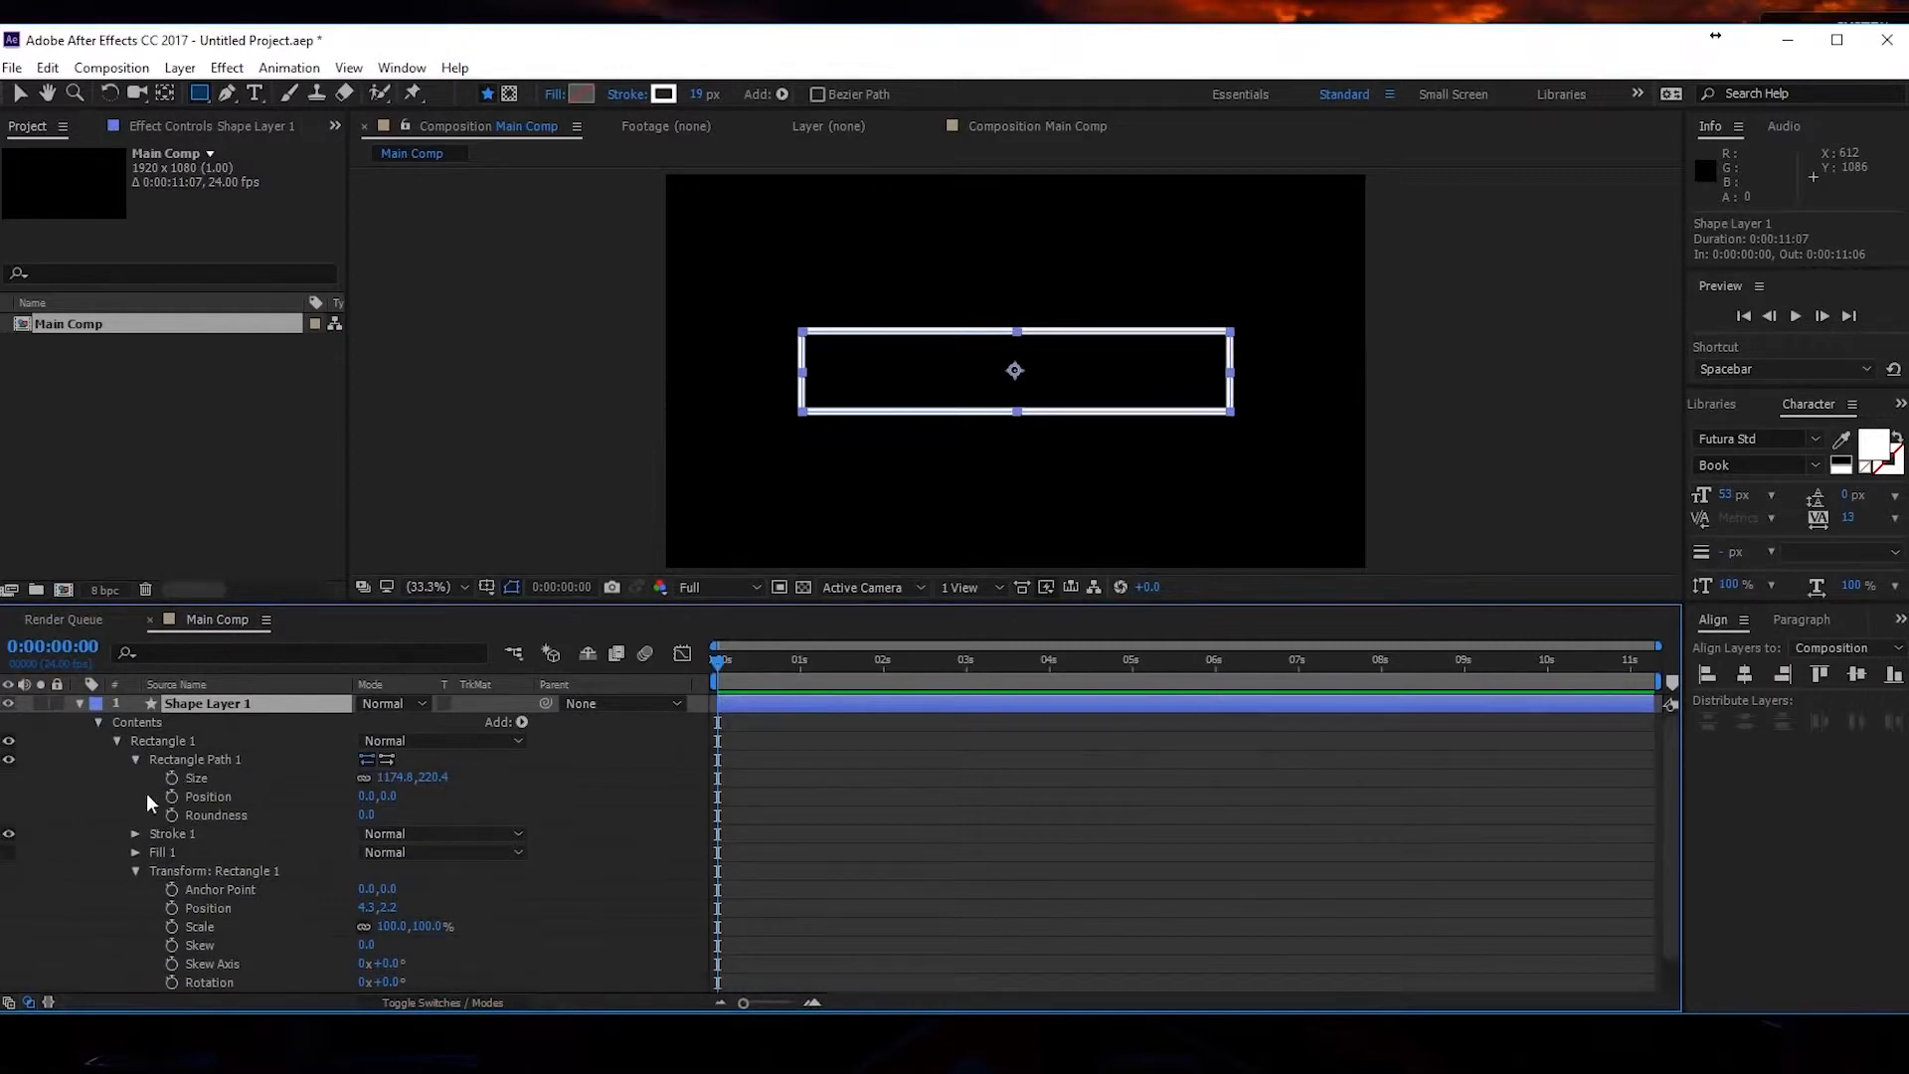
left_click(134, 834)
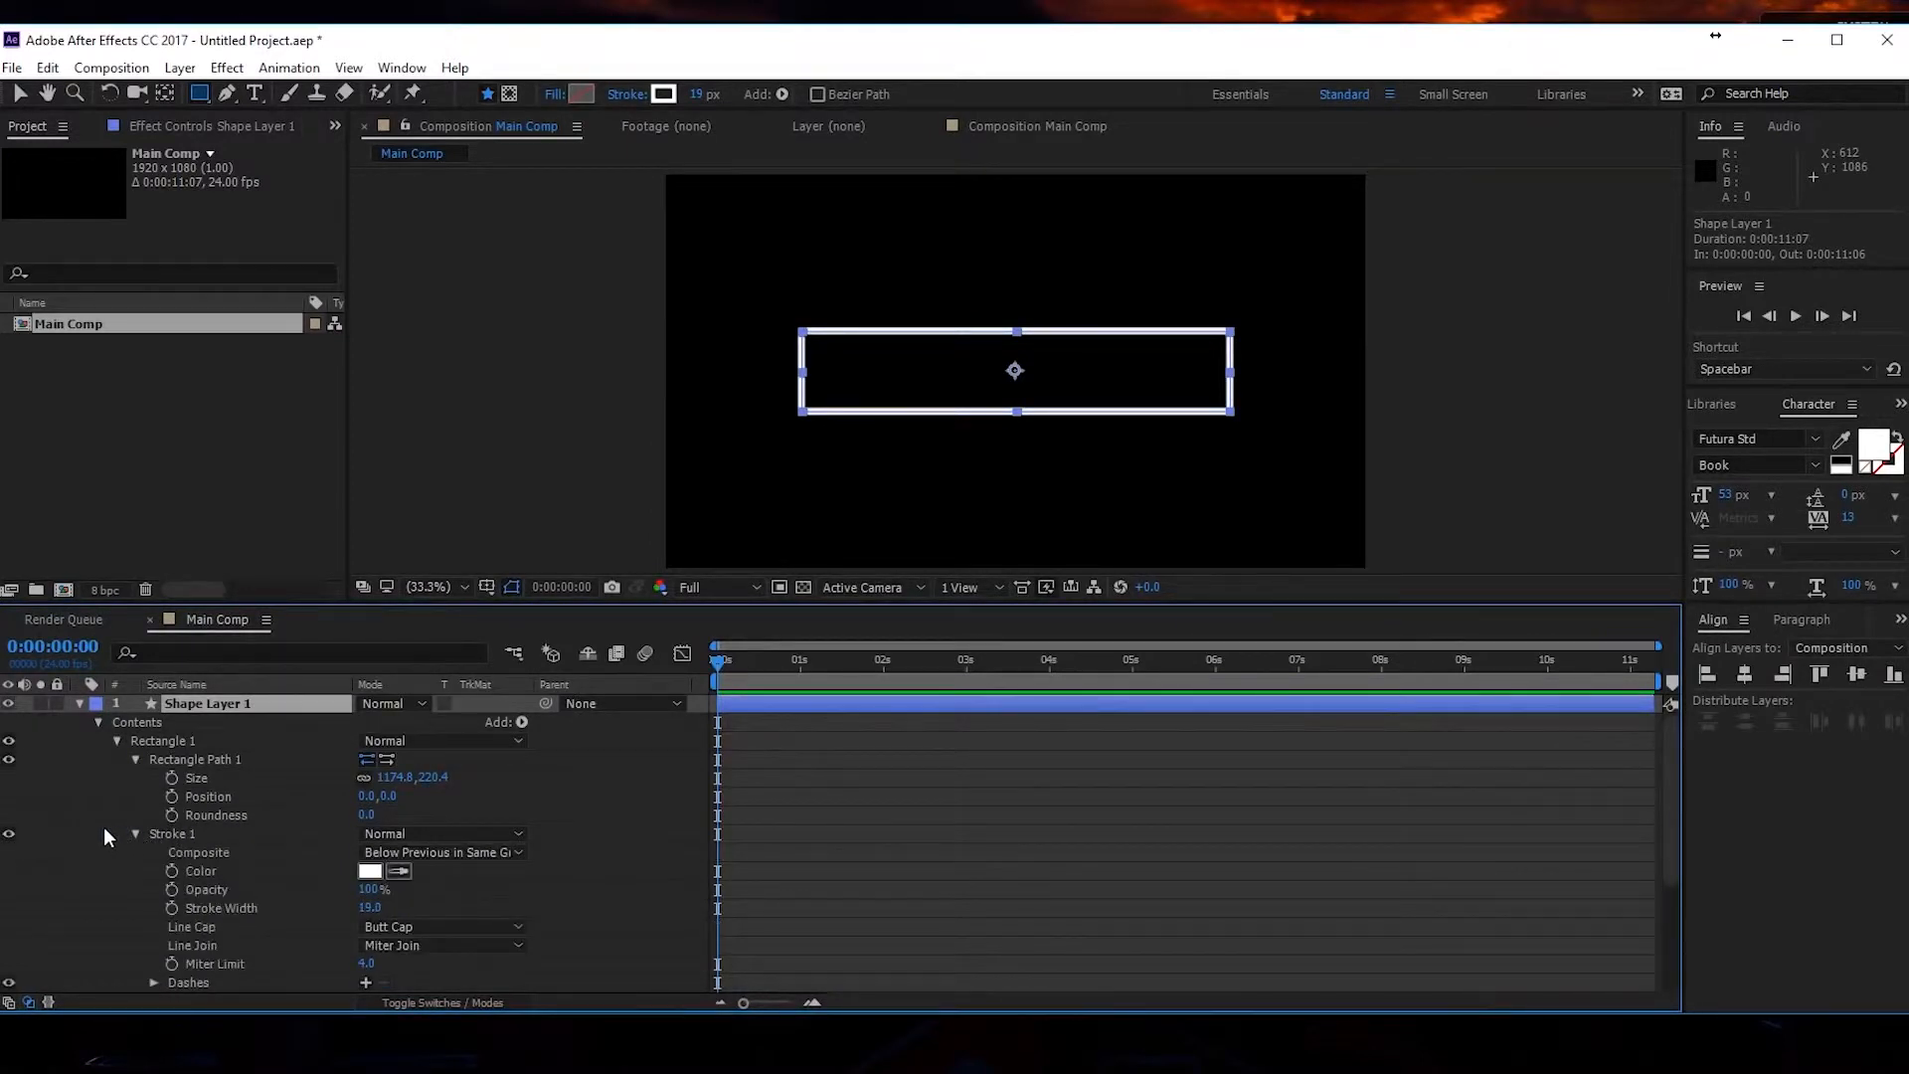
scroll(104, 867, "down", 3)
scroll(123, 873, "up", 2)
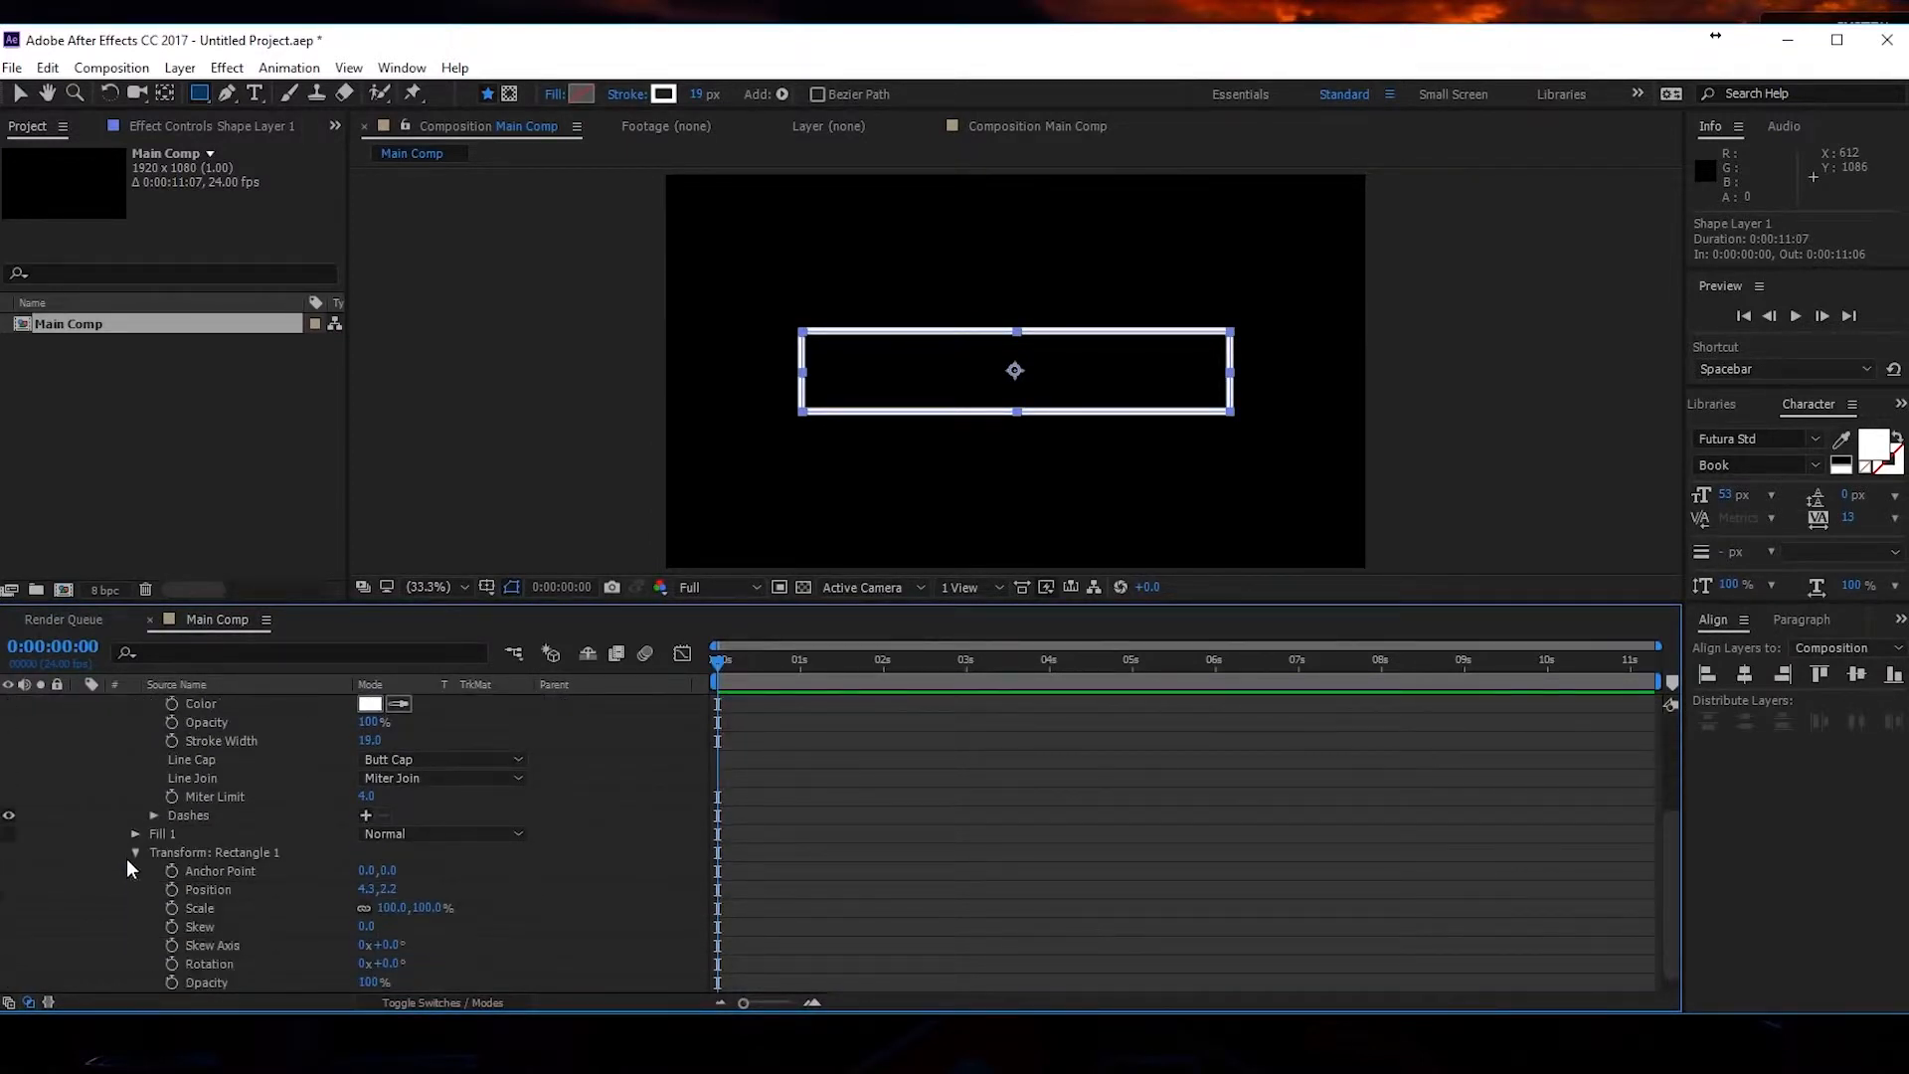
scroll(124, 838, "up", 4)
scroll(118, 881, "down", 3)
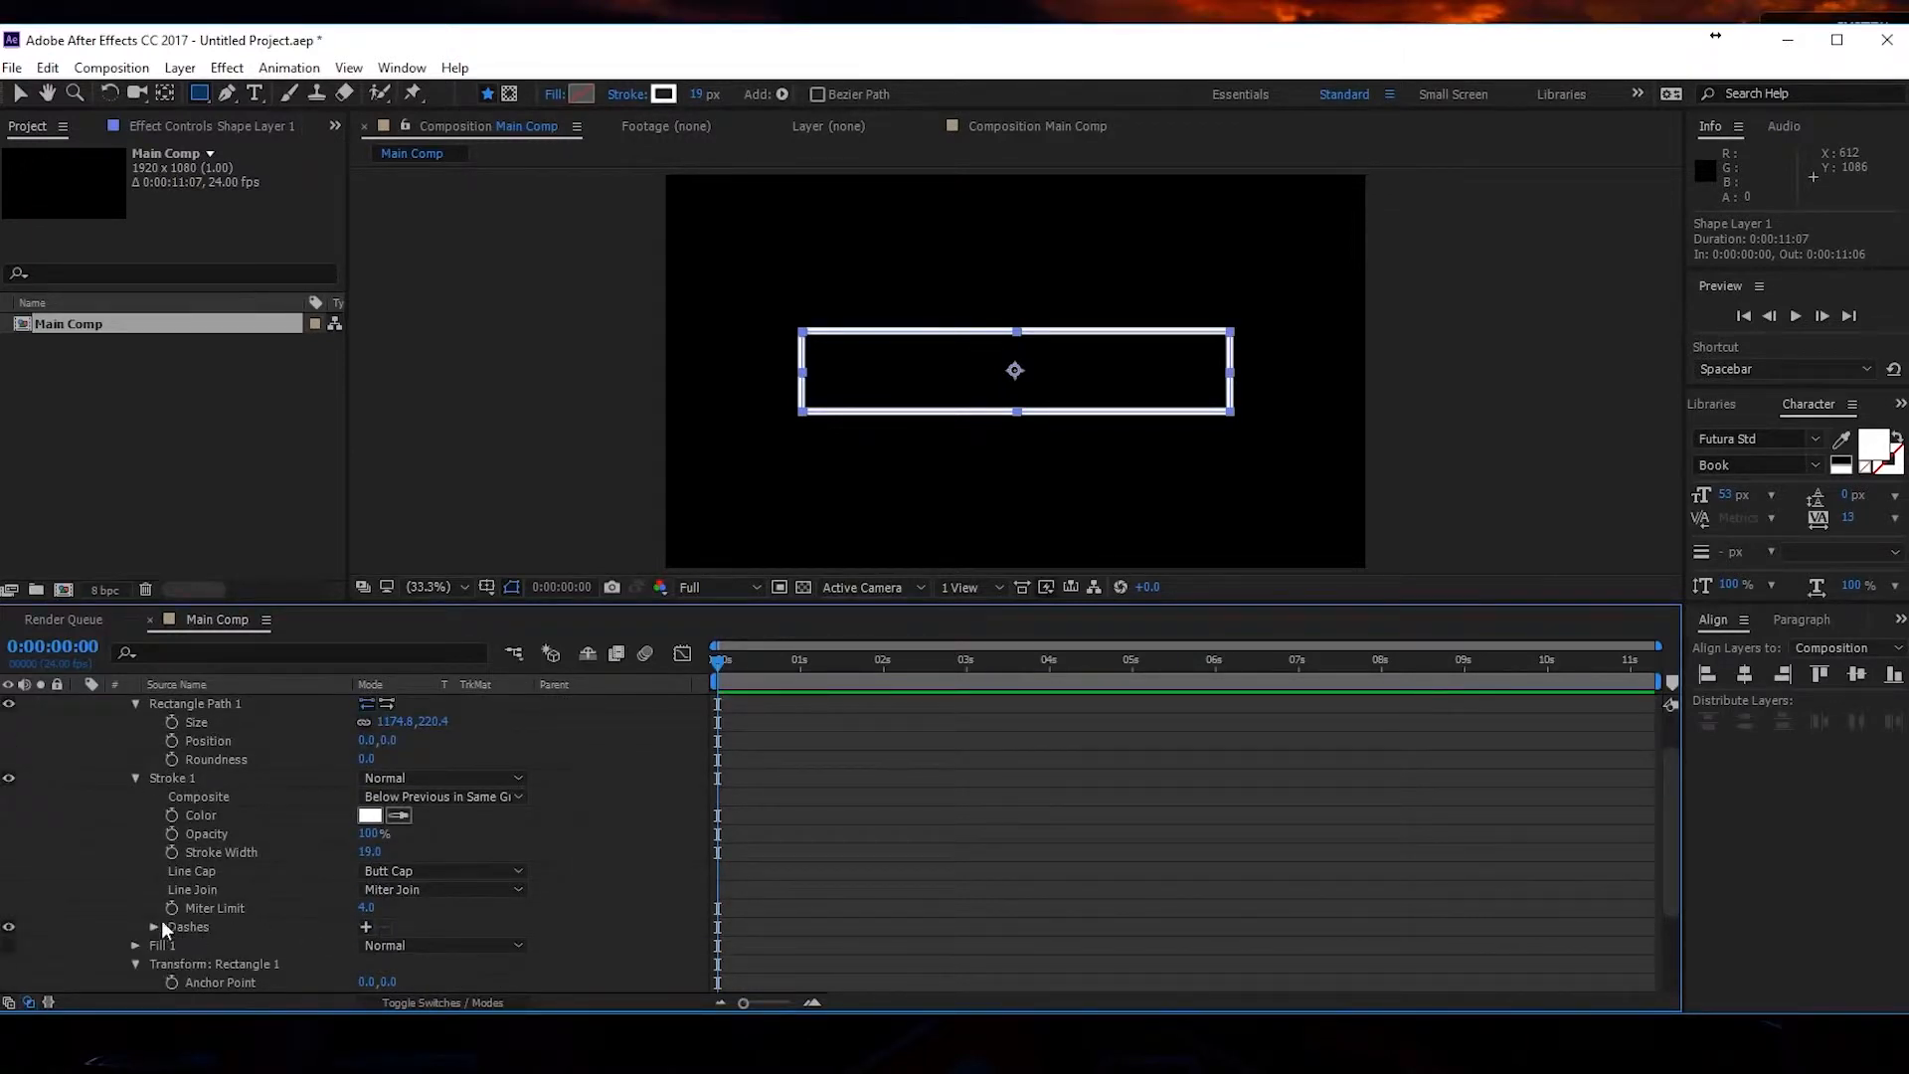
Try stroke widths of 7 and 10 on the rectangle.
left_click(364, 851)
type("7")
key("Return")
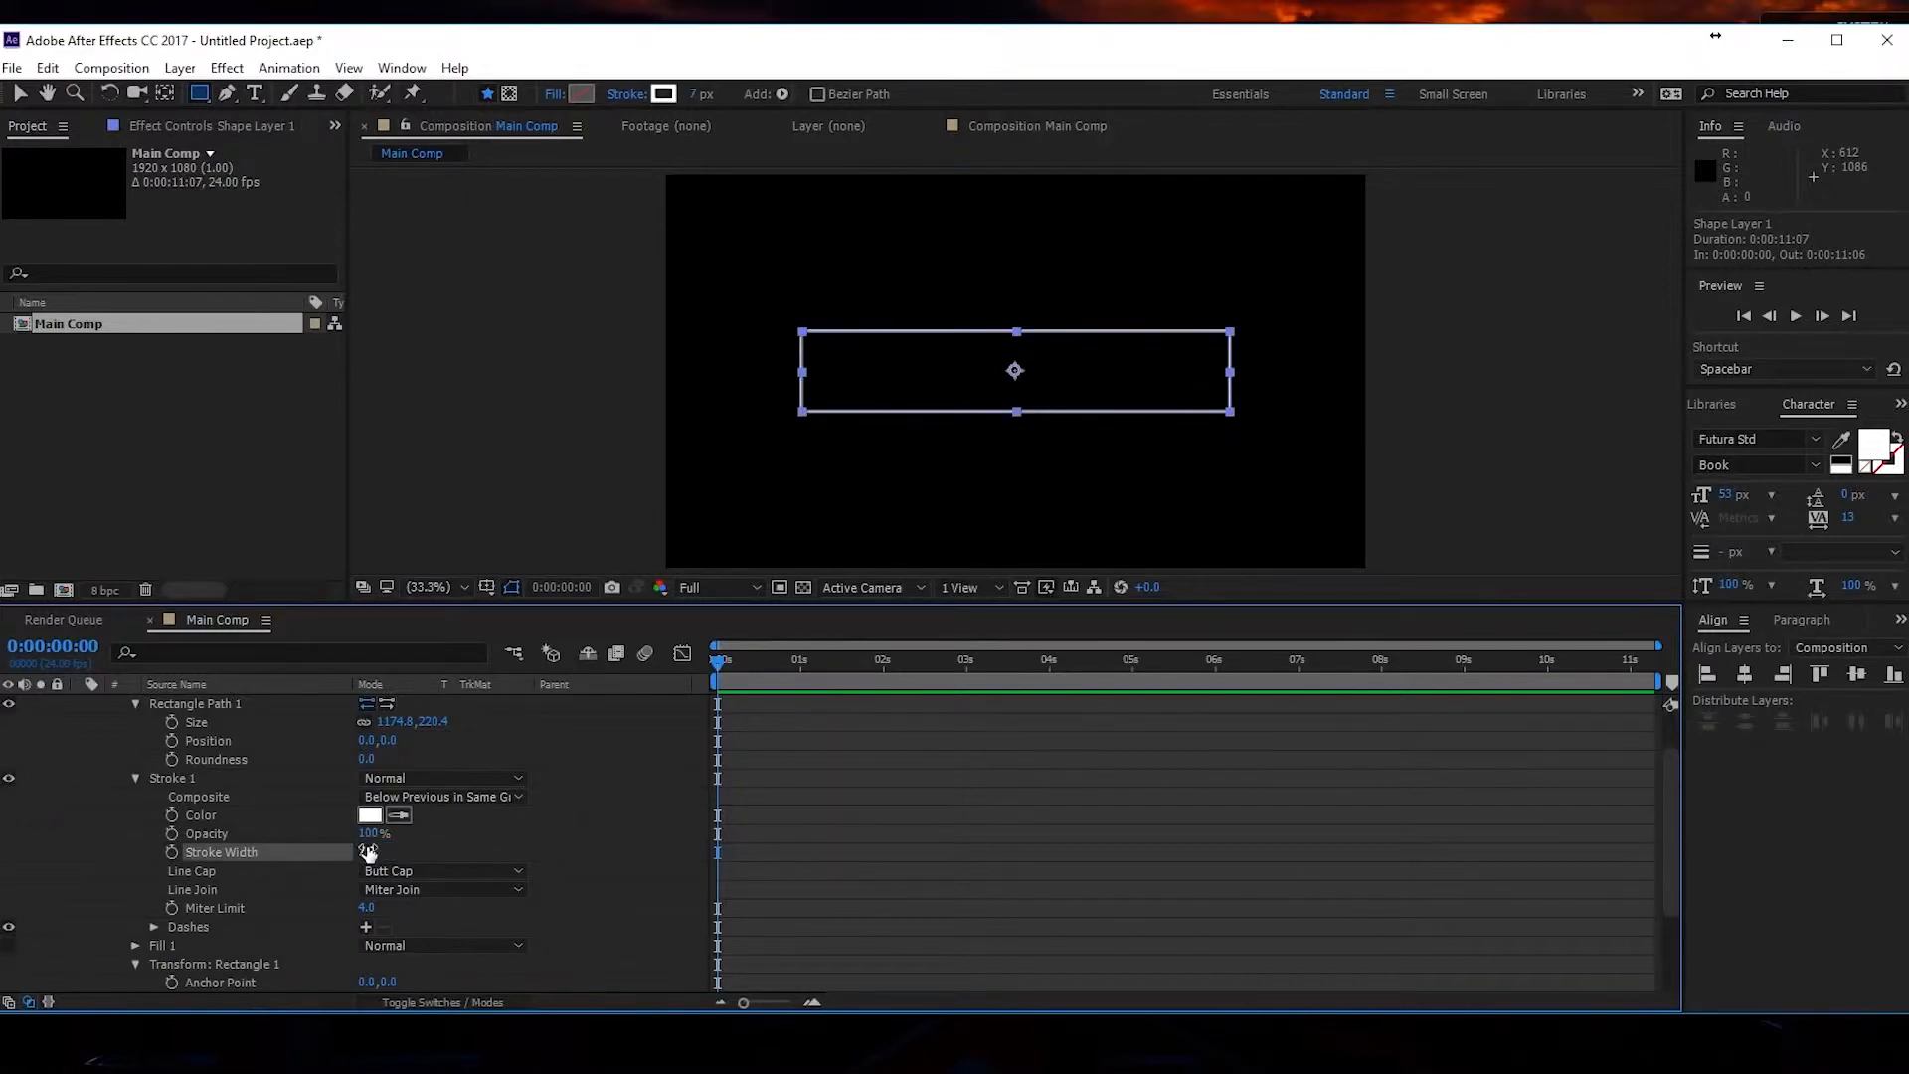
left_click(366, 854)
type("10")
key("Return")
Set the rectangle's stroke width to 12 and deselect the layer.
left_click(367, 853)
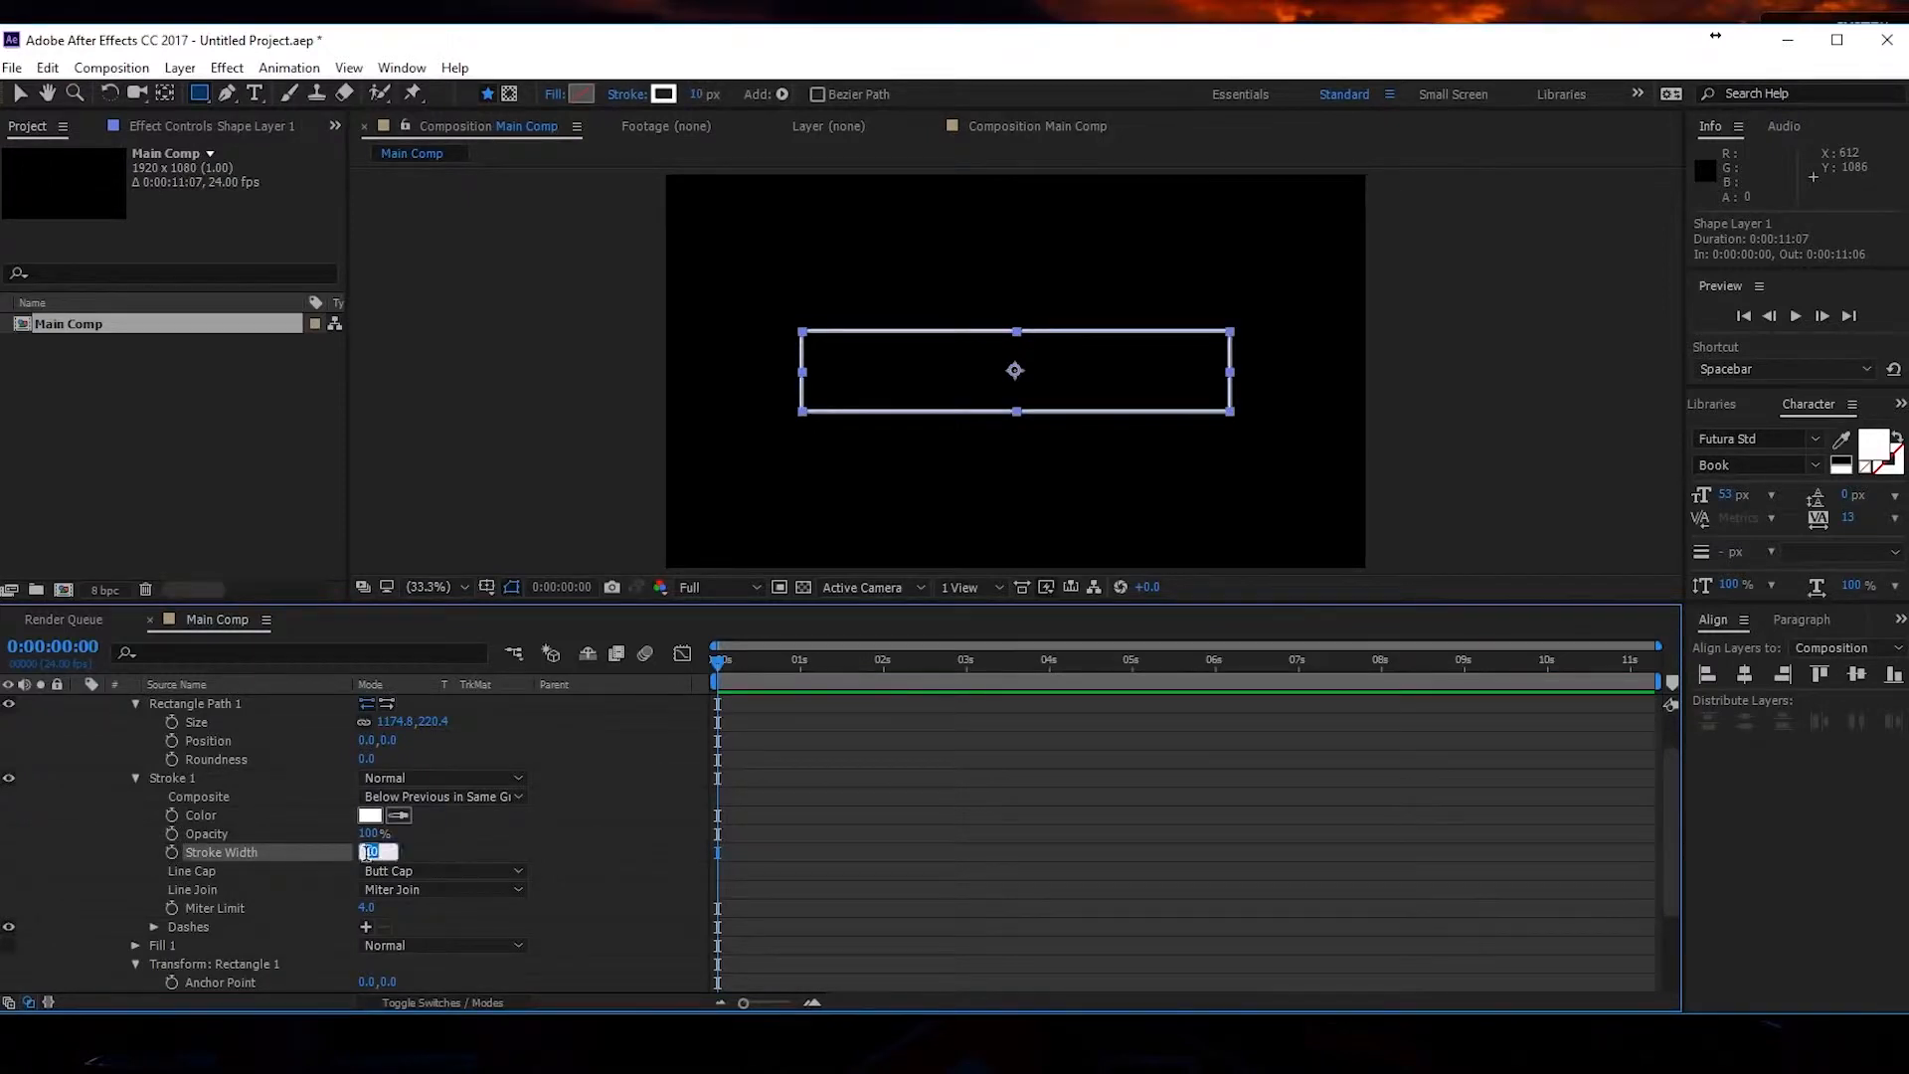
type("12")
key("Return")
left_click(871, 779)
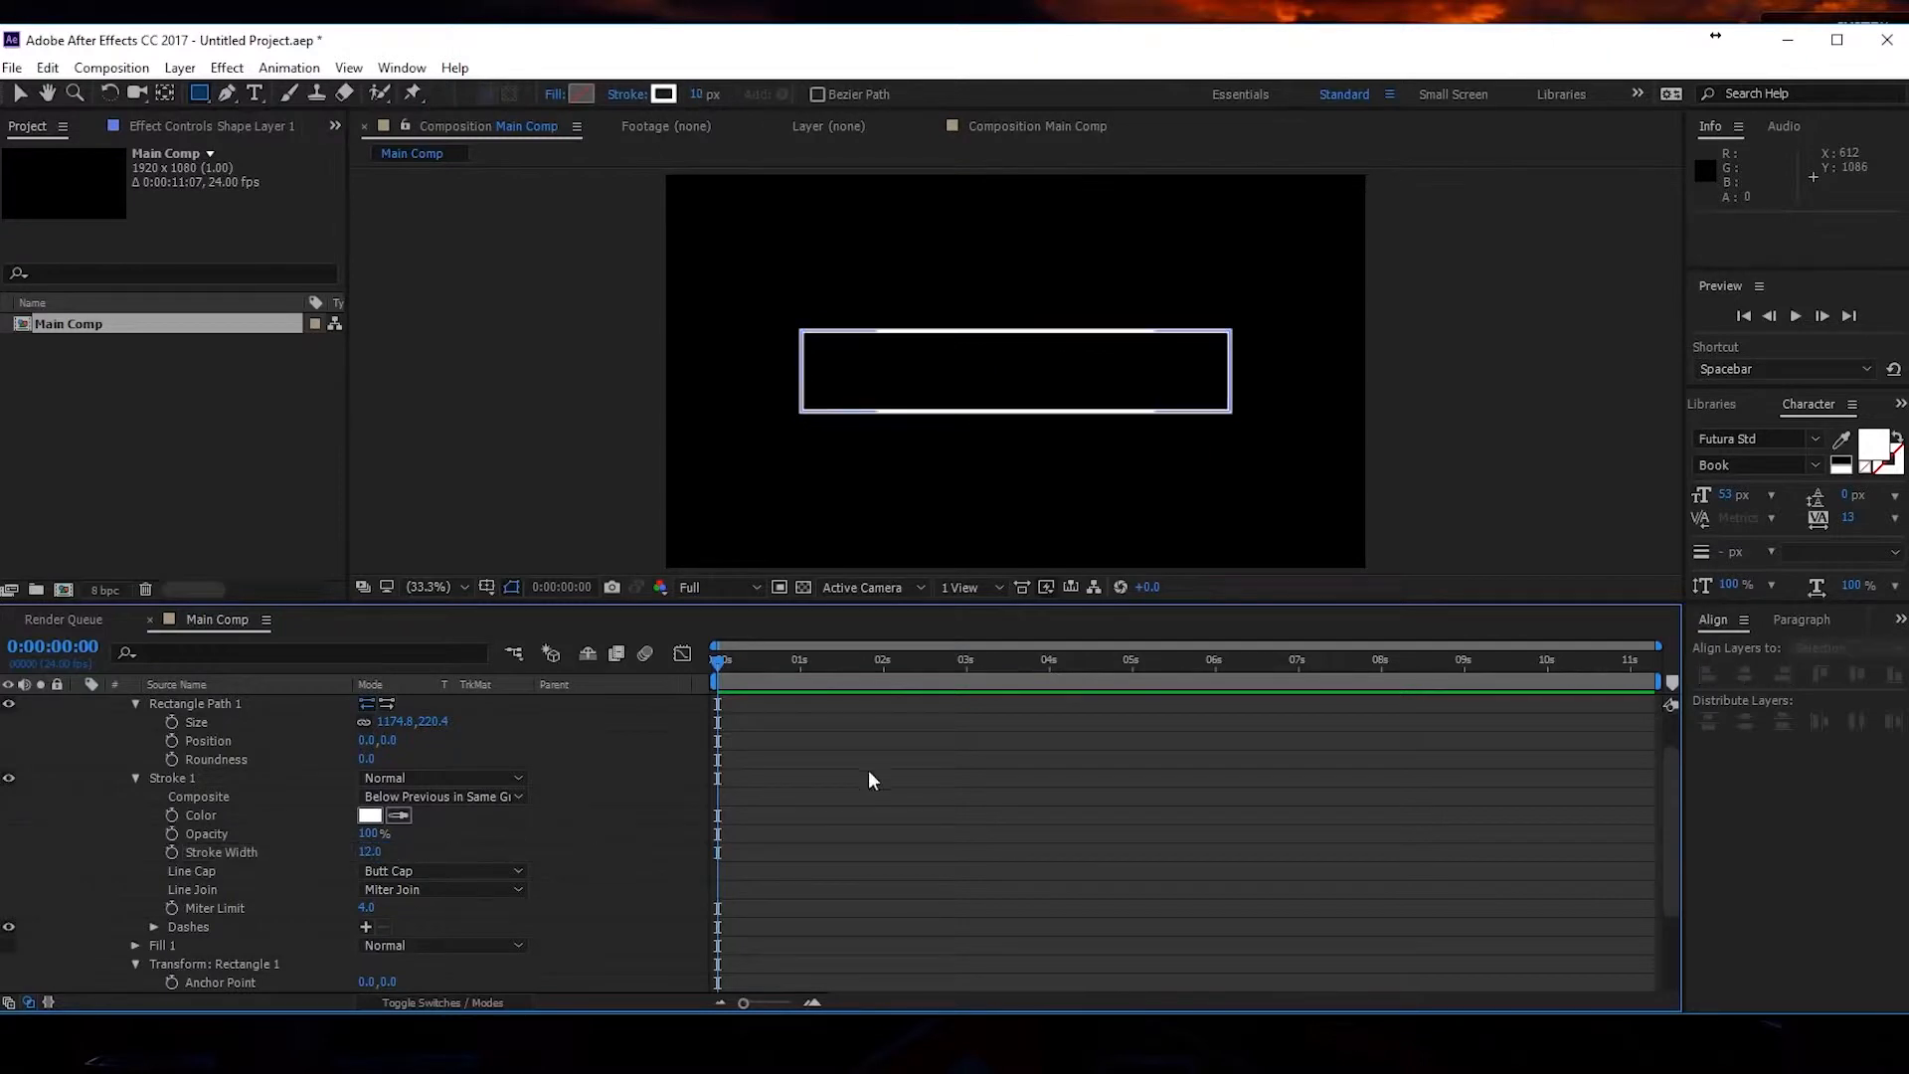
Add Trim Paths to the shape layer's contents and expand its properties.
scroll(368, 771, "up", 2)
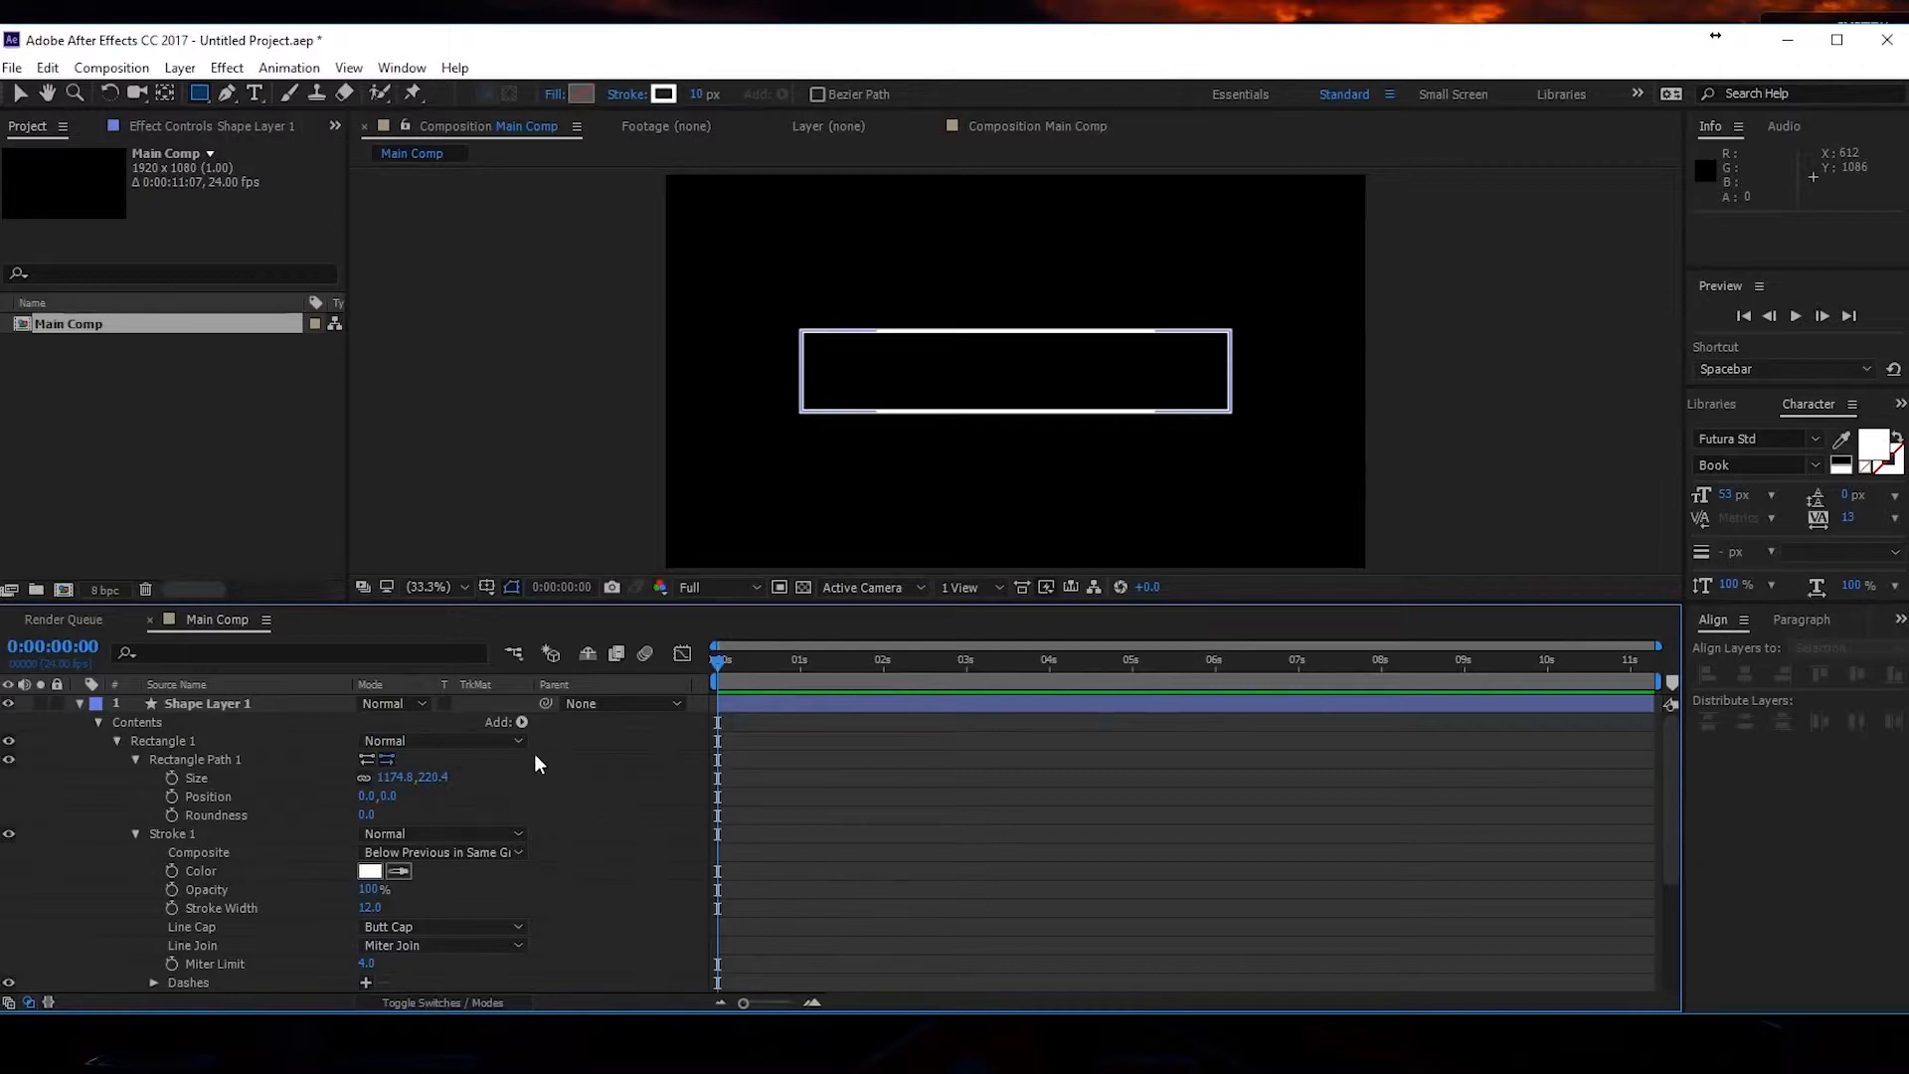
left_click(521, 722)
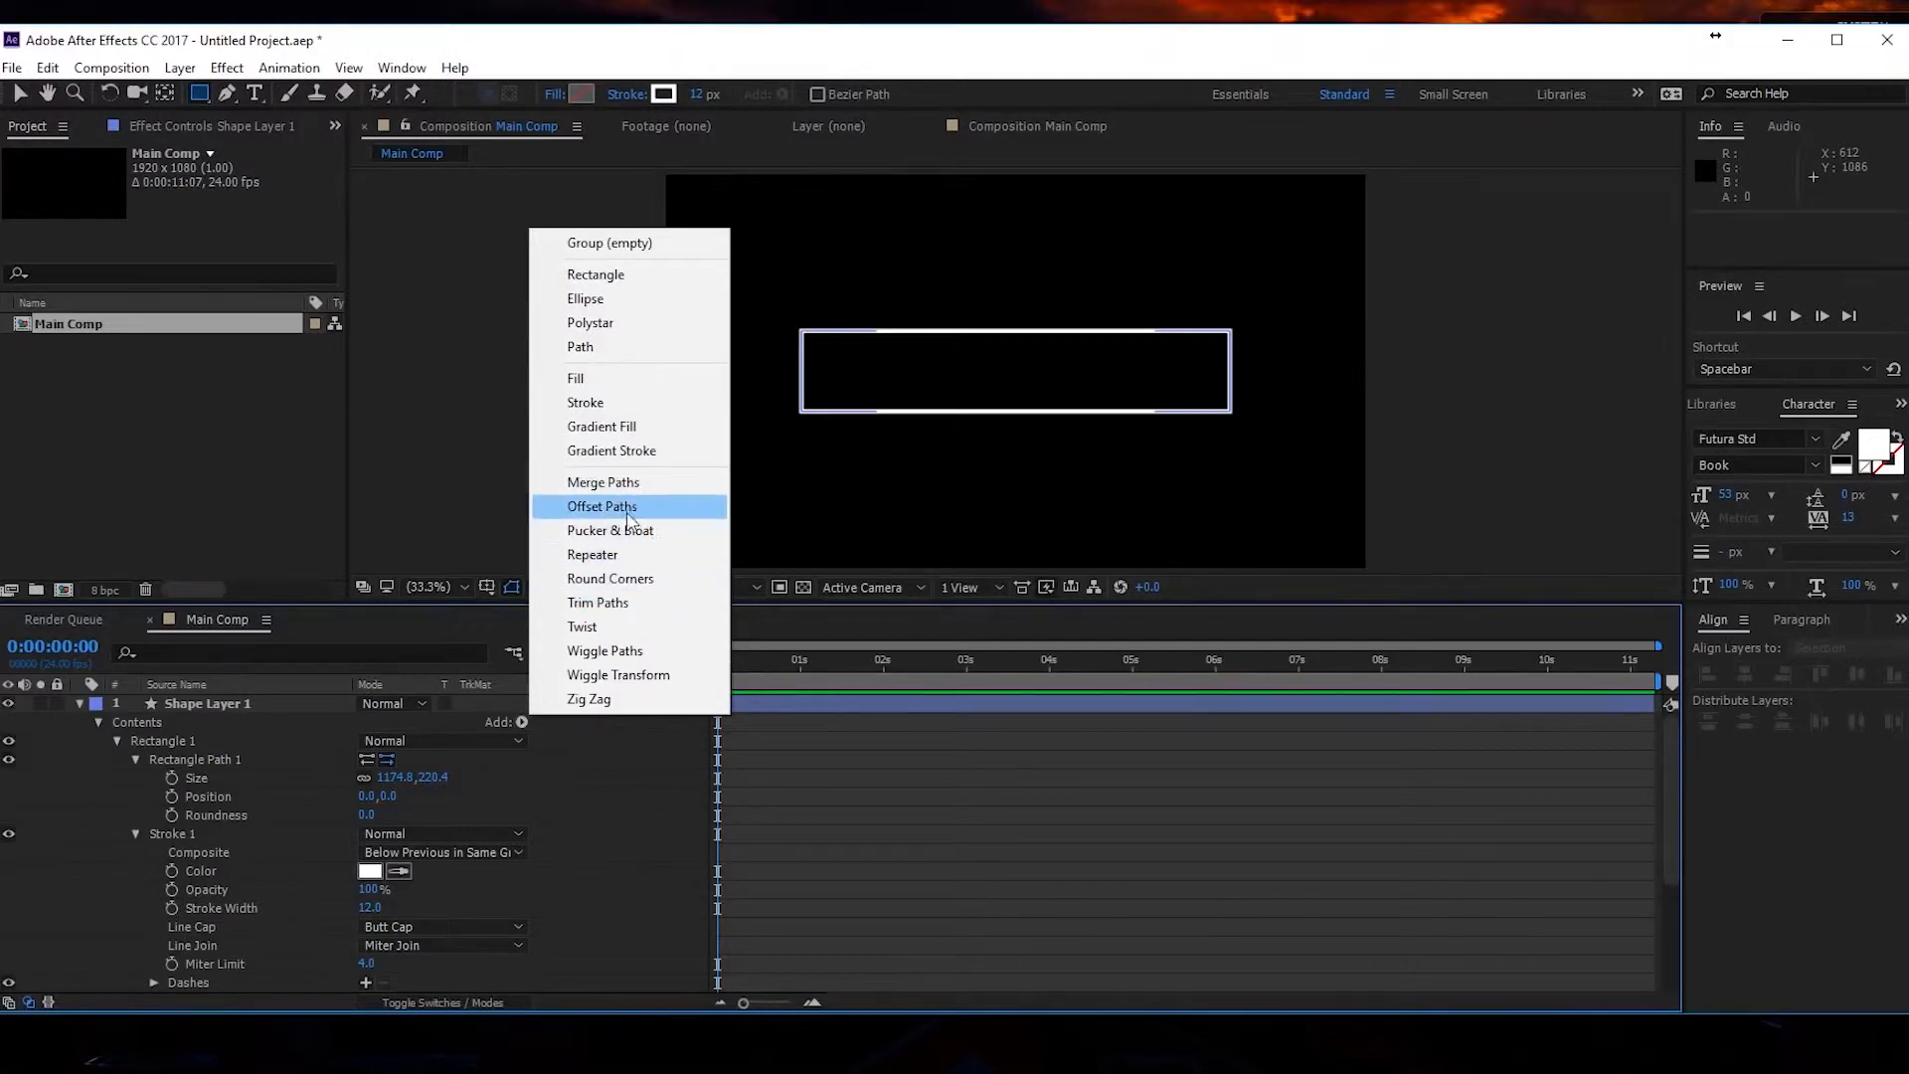
left_click(626, 607)
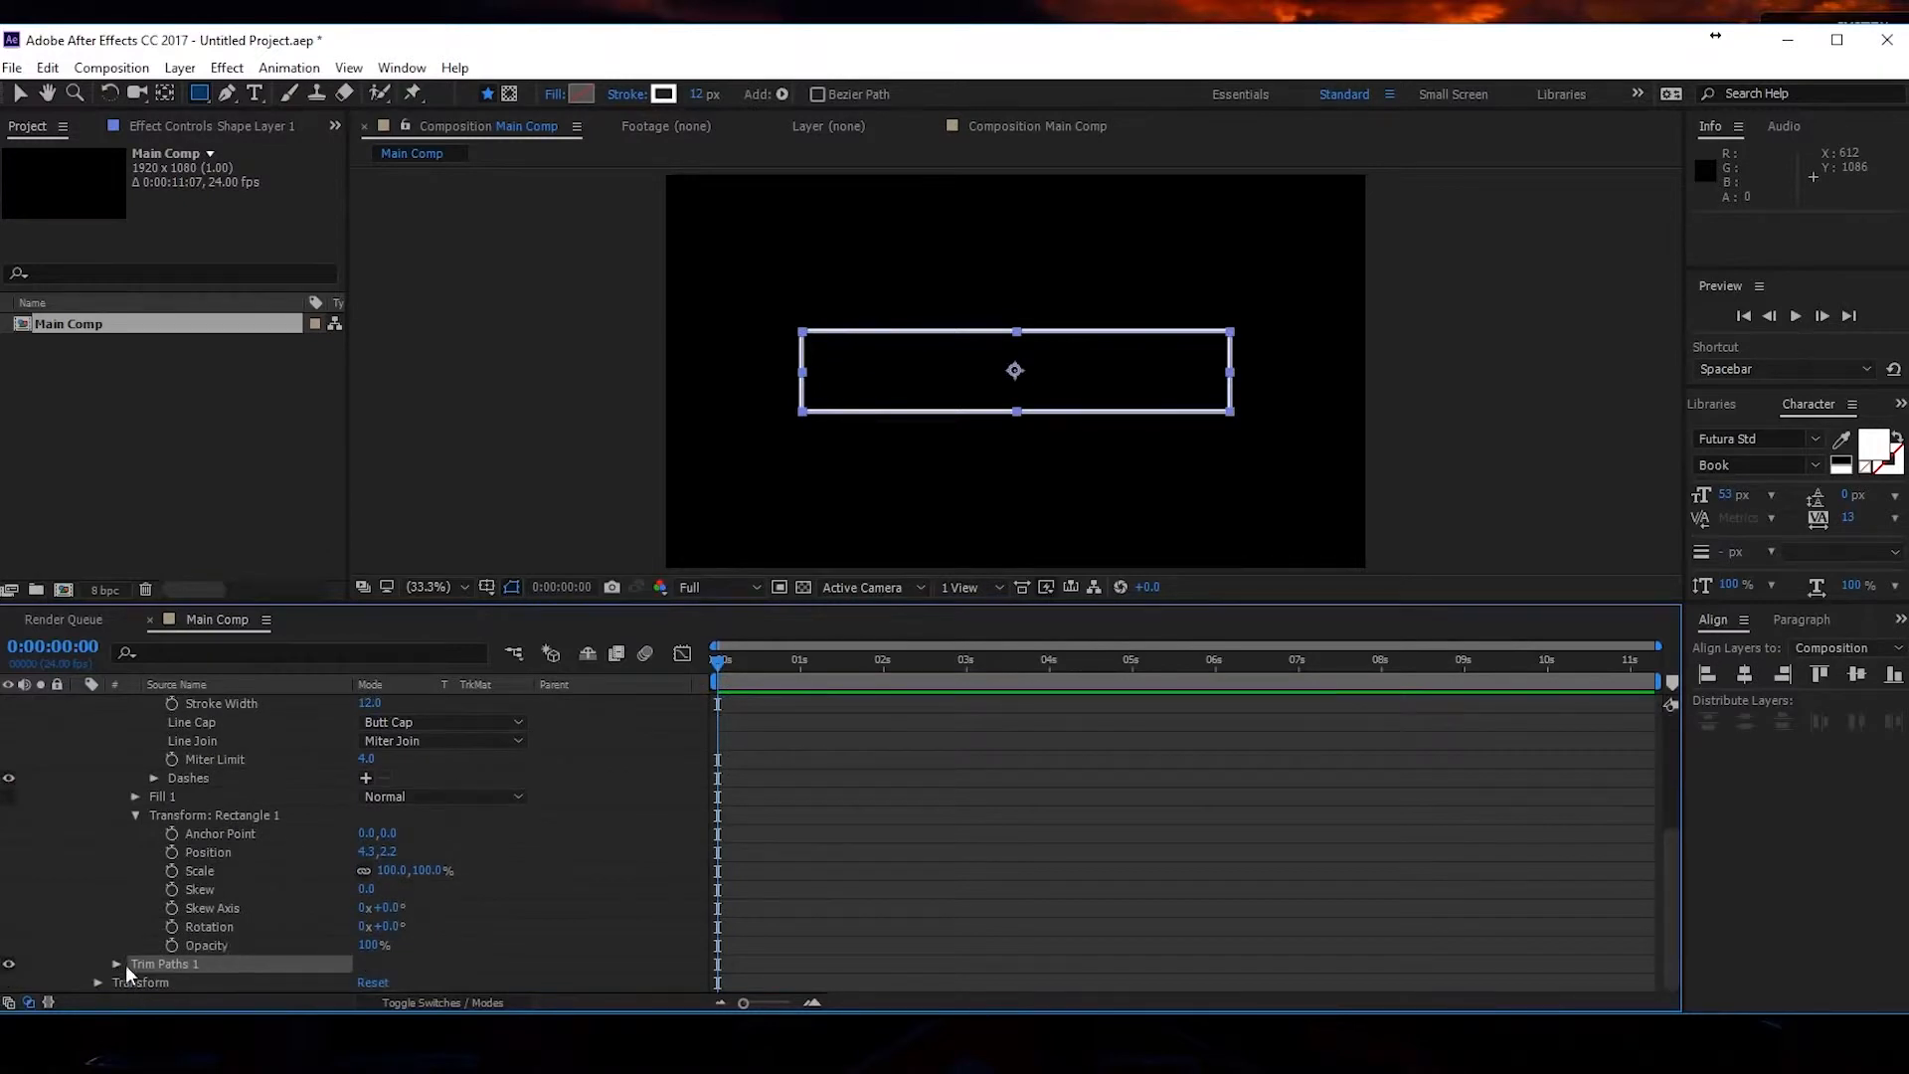
left_click(116, 964)
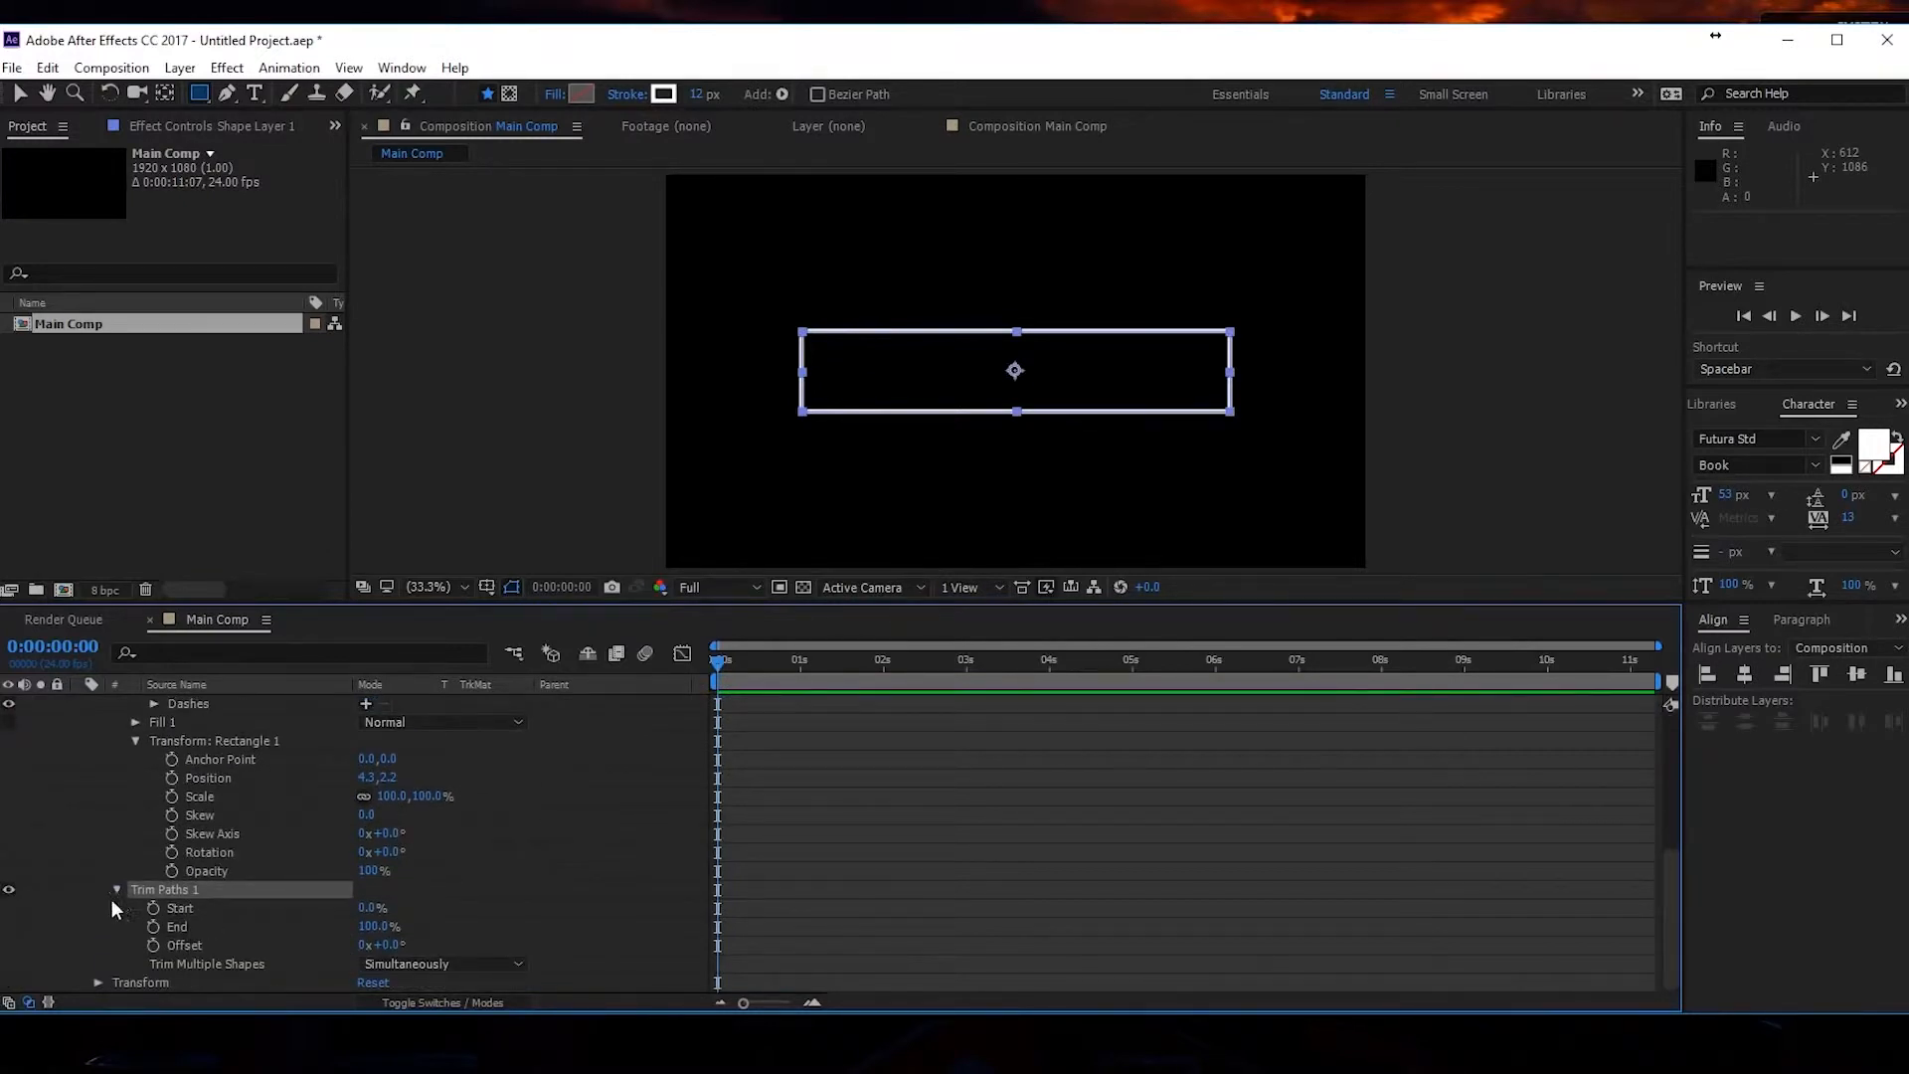
Keyframe the Trim Paths Start from 100% at 0:00:00:00 to 0% at 0:00:01:23.
mouse_move(373, 908)
left_mouse_down()
mouse_move(564, 904)
mouse_move(401, 919)
mouse_move(537, 903)
left_mouse_up()
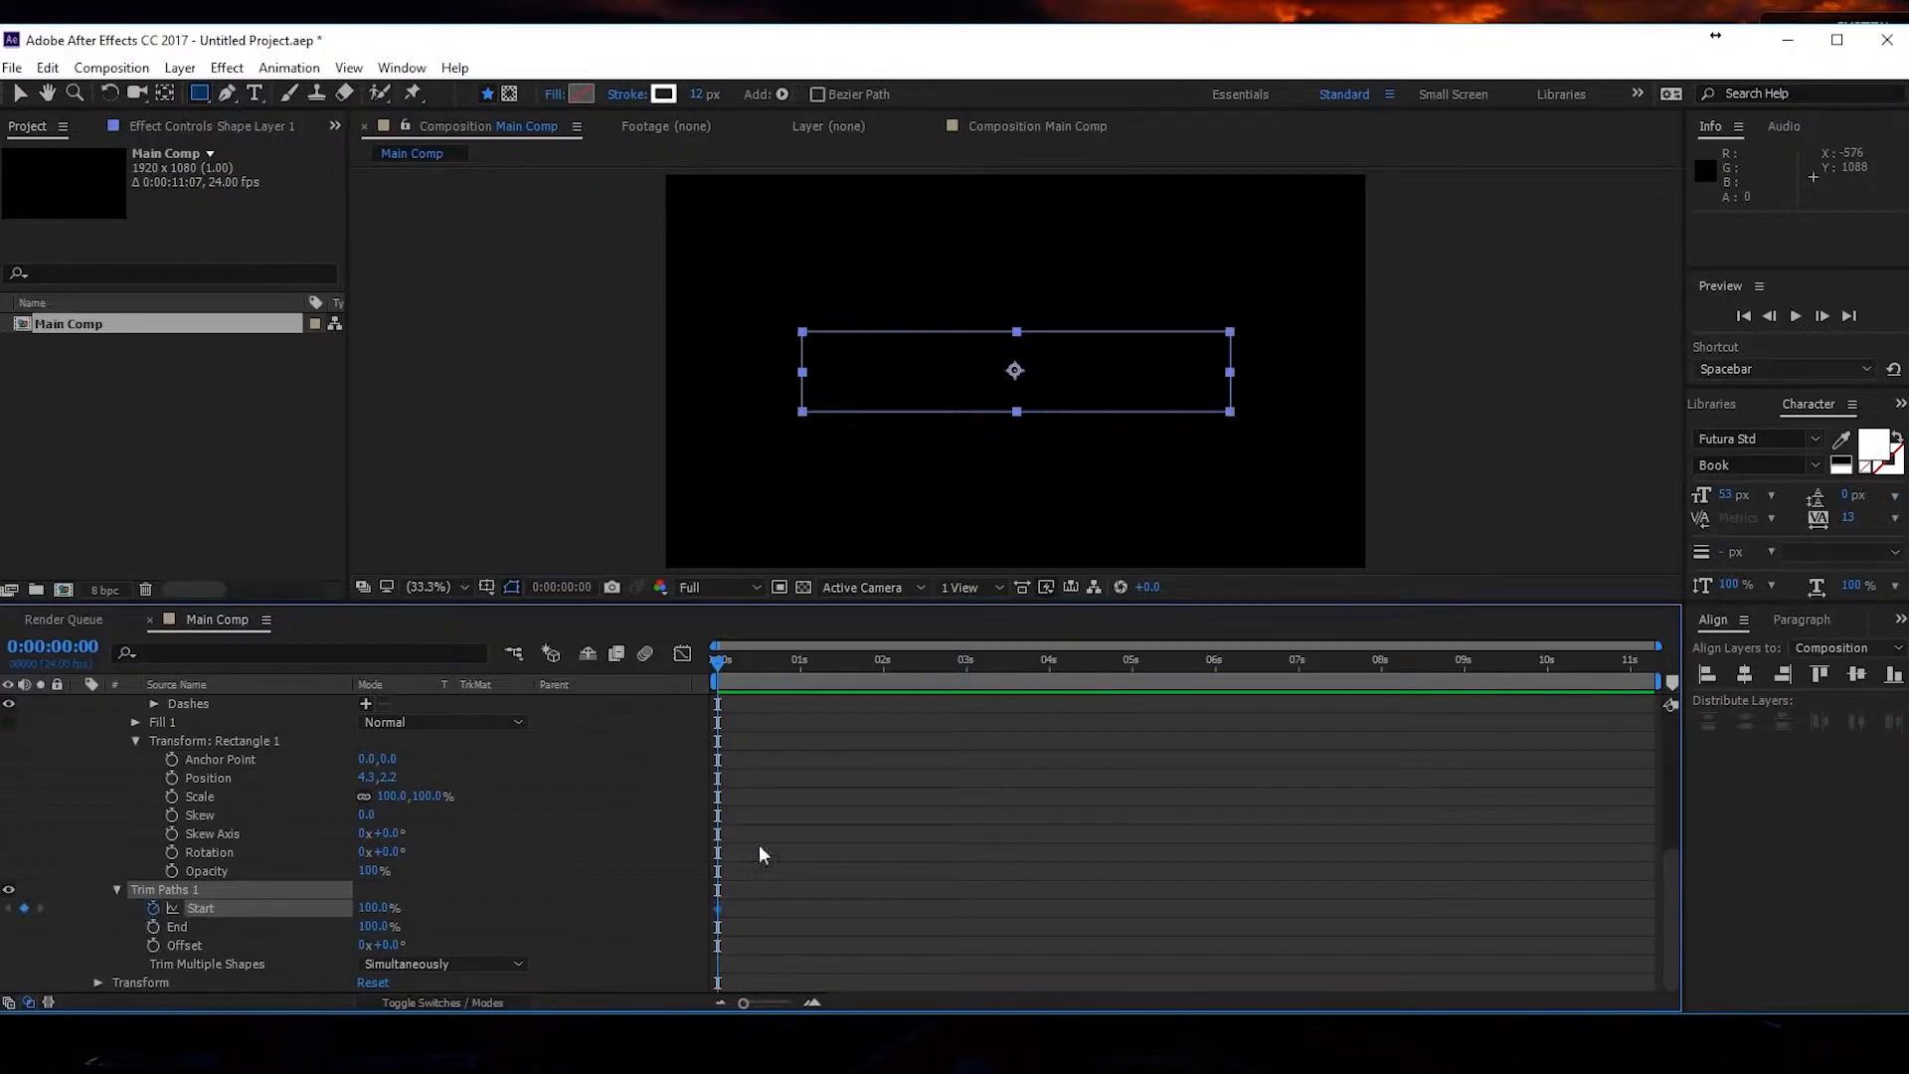
left_click_drag(781, 672, 881, 669)
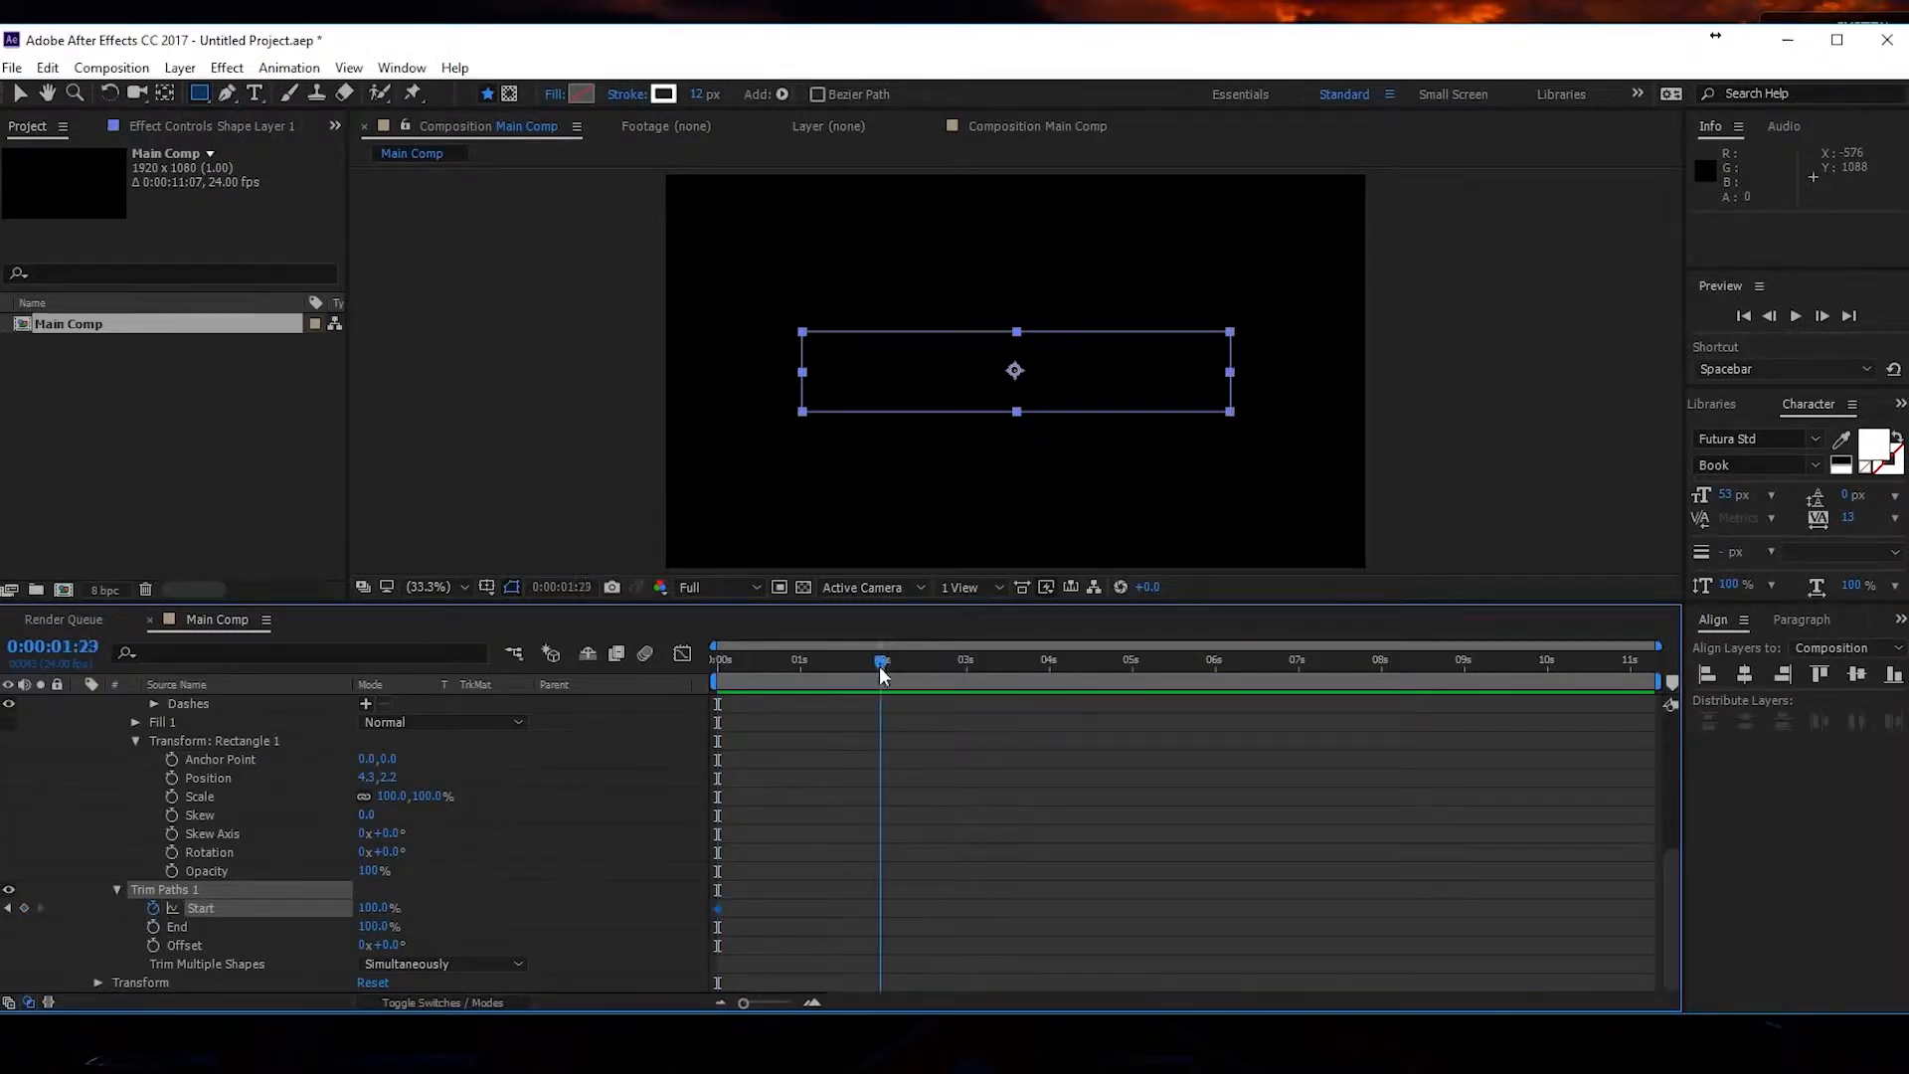
left_click(371, 907)
type("0")
key("Return")
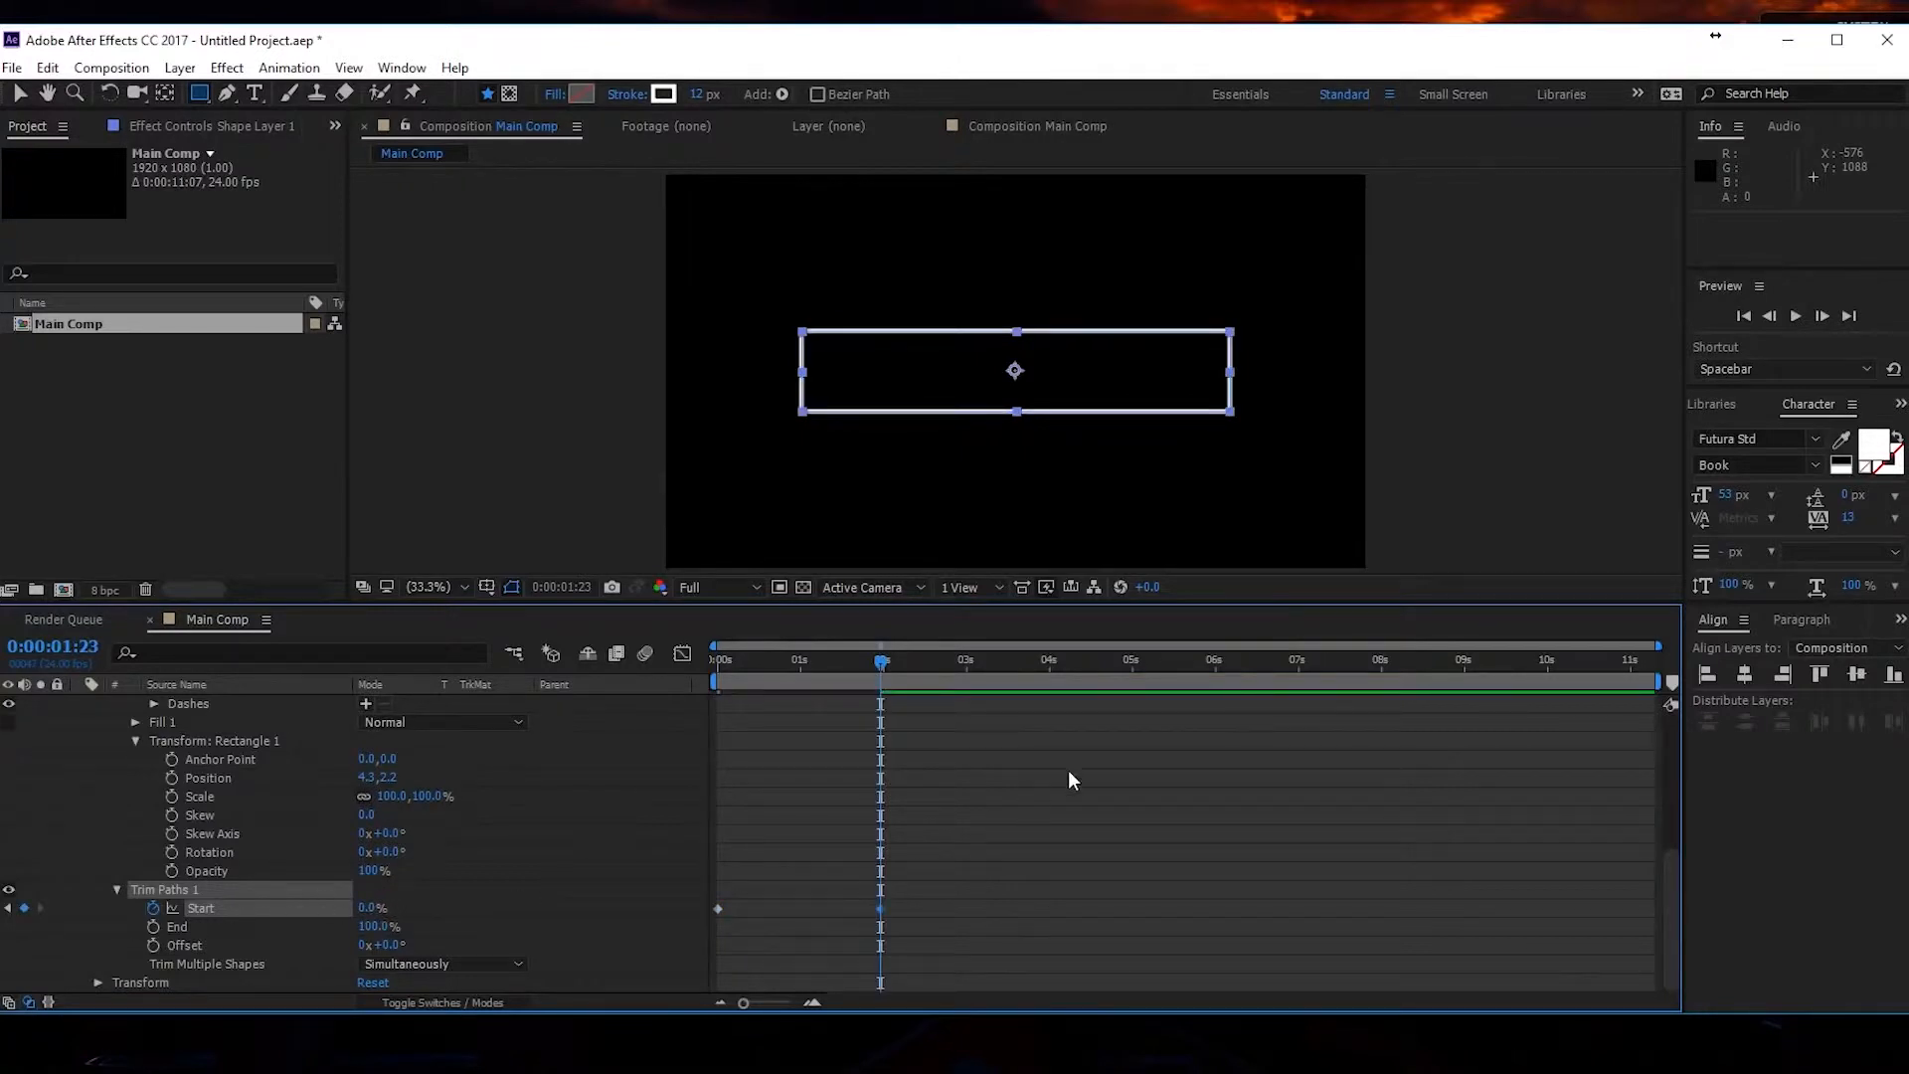
Preview the stroke animation and apply Easy Ease to both Trim Paths Start keyframes.
left_click(1069, 767)
key("space")
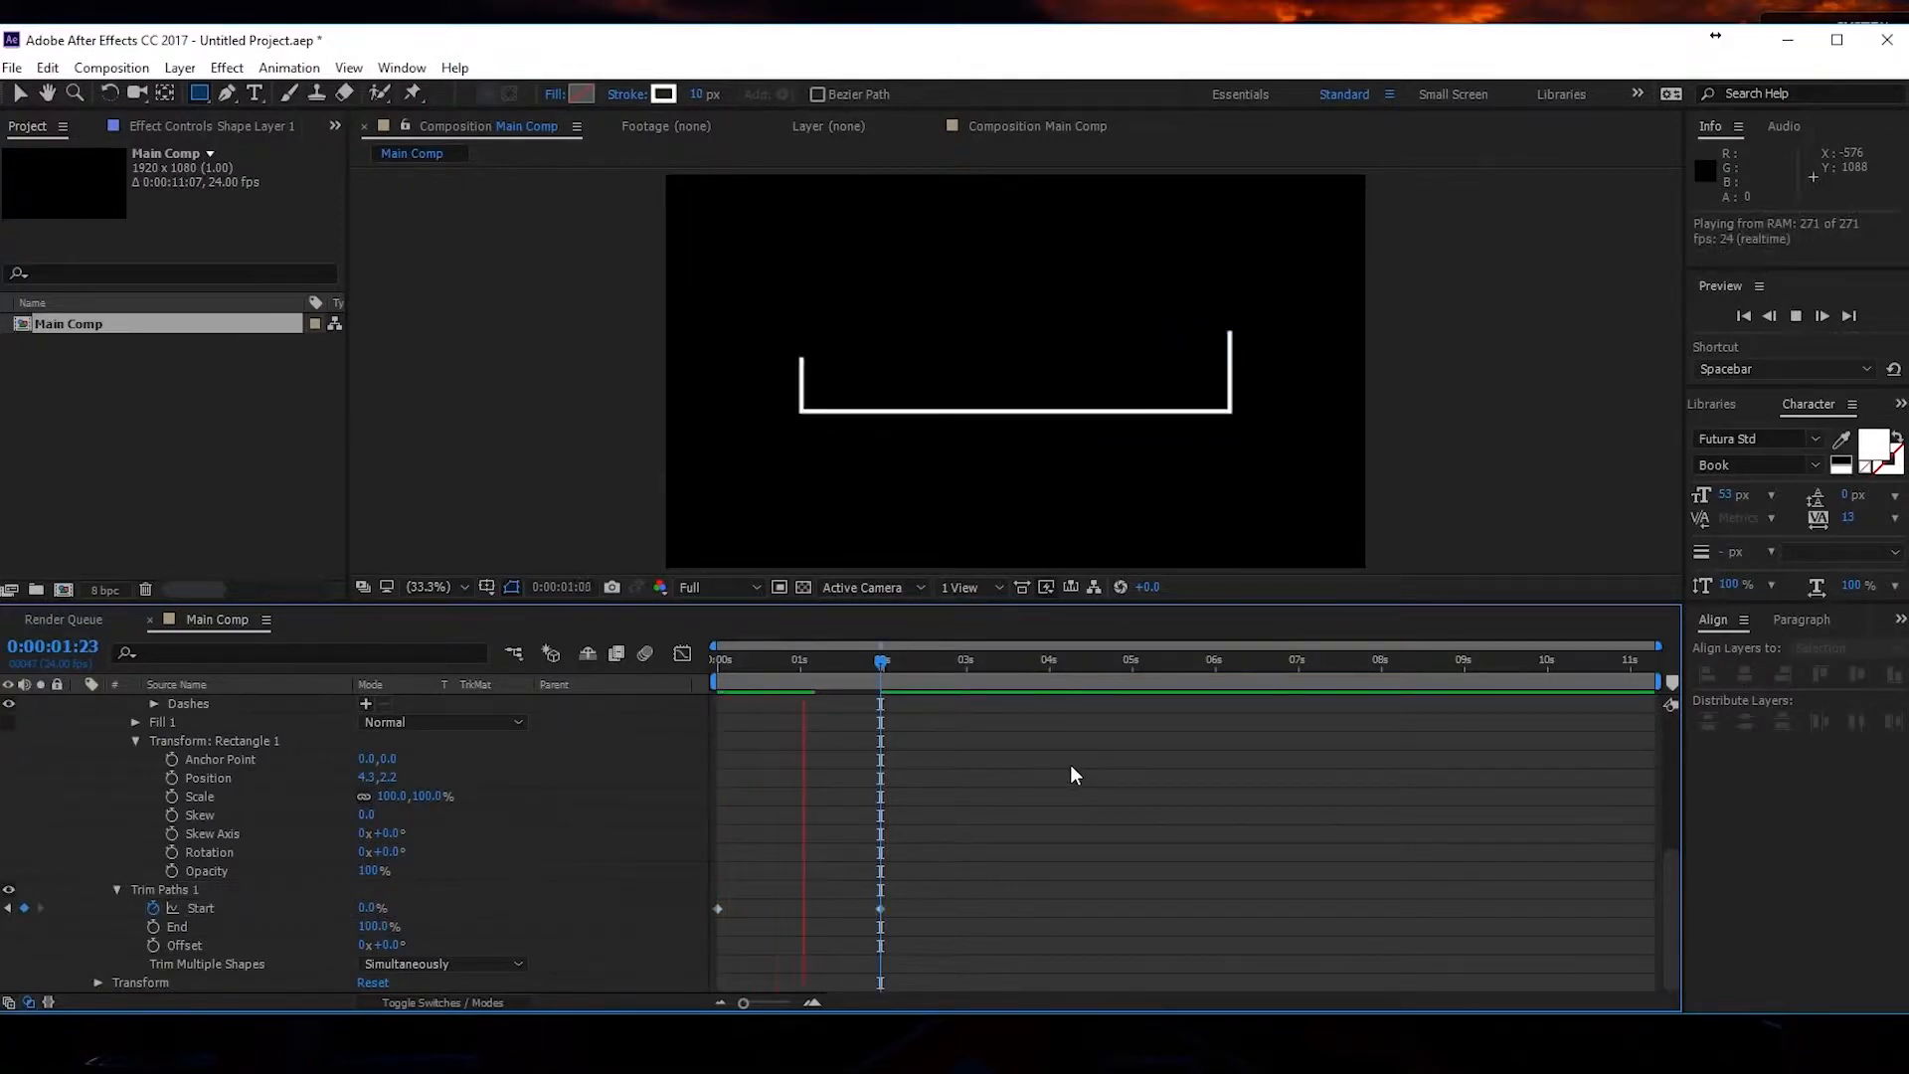
left_click(885, 663)
left_click_drag(993, 844, 704, 930)
right_click(880, 909)
mouse_move(929, 893)
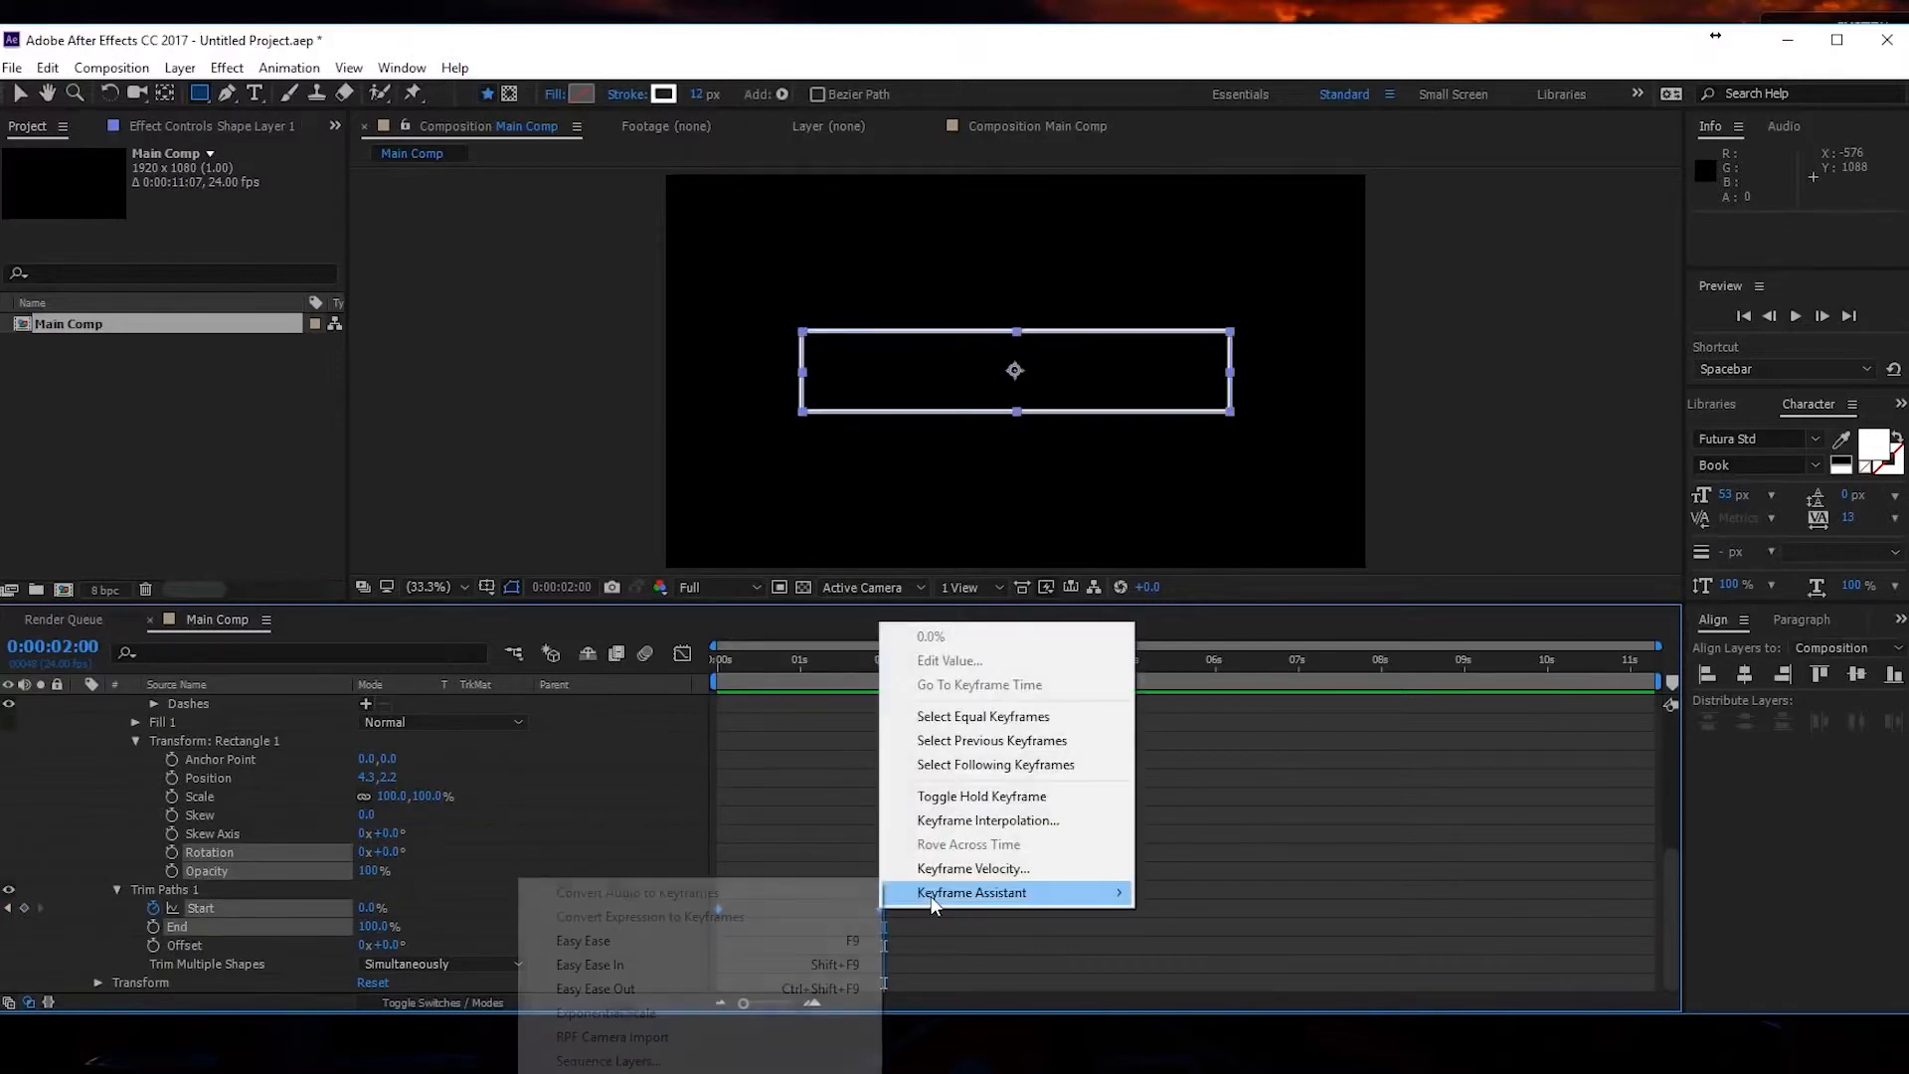
left_click(723, 940)
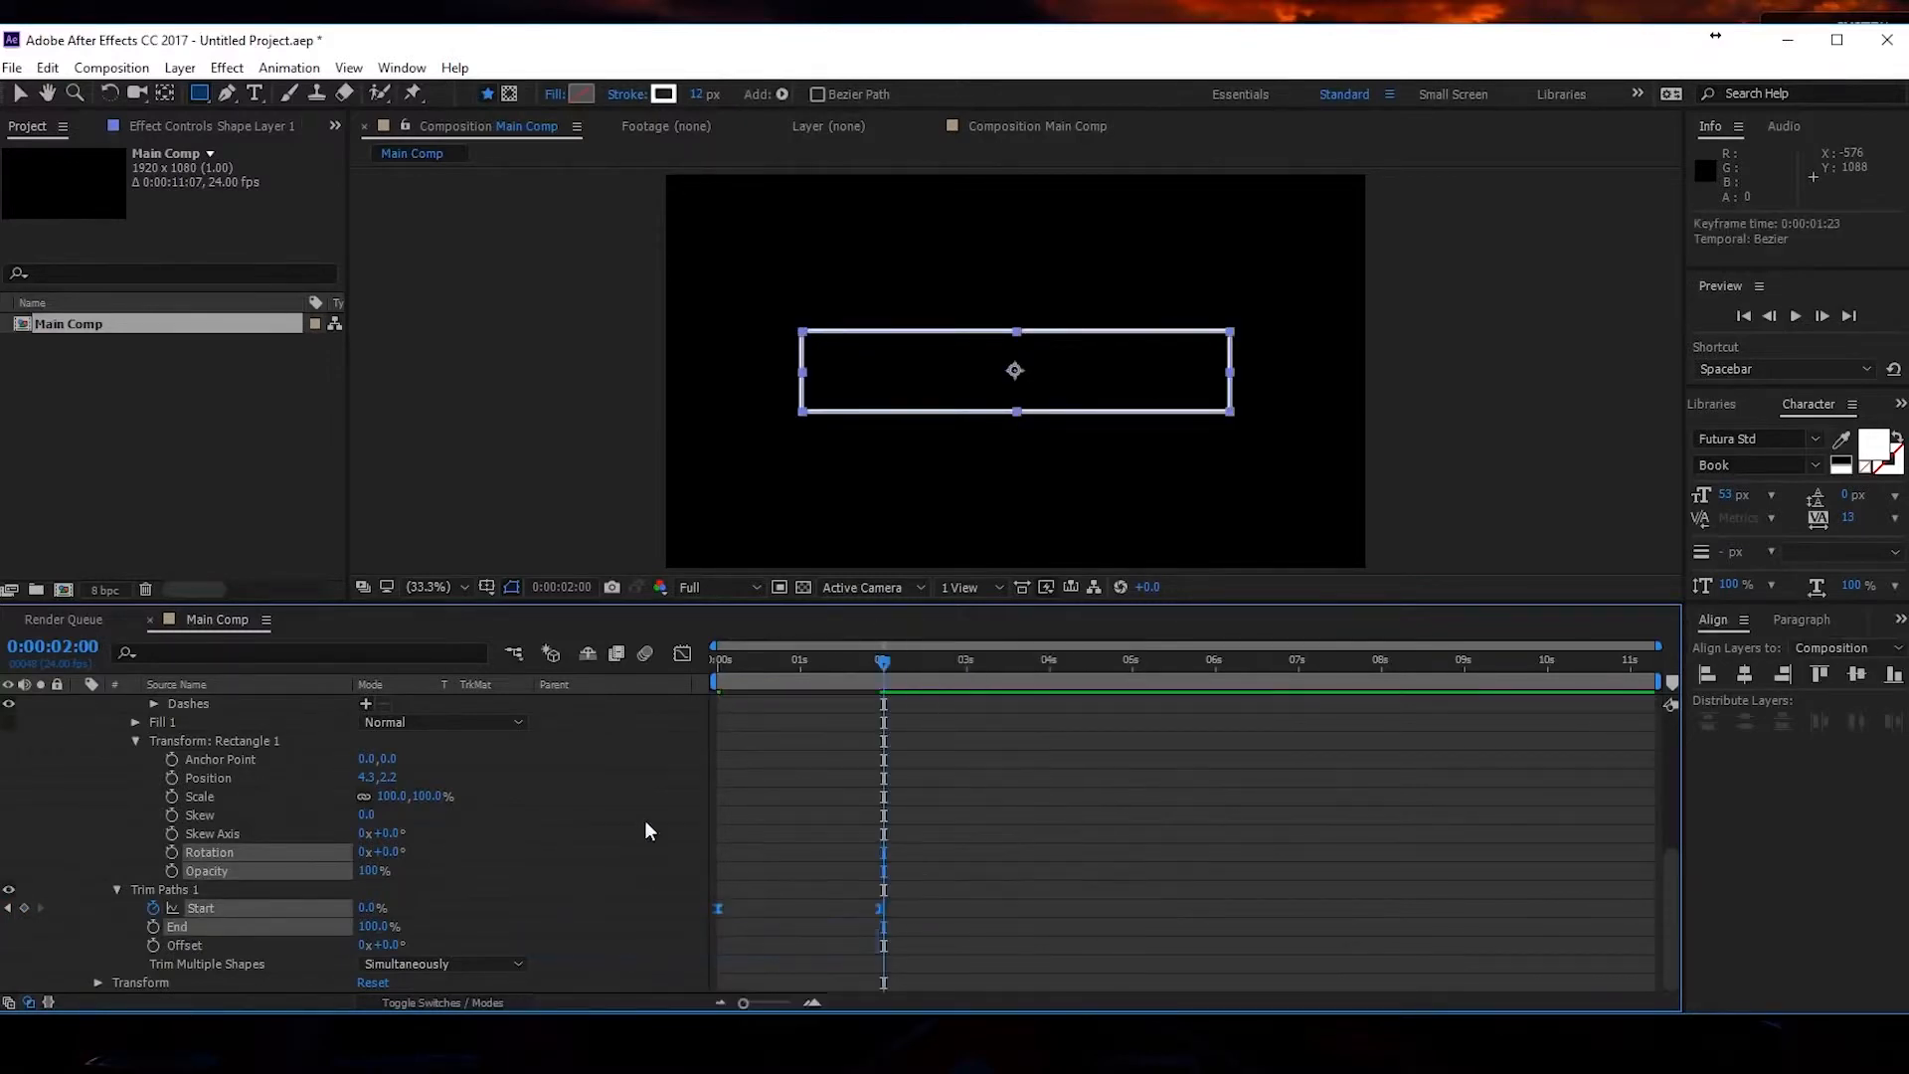
Reshape the Start property's speed graph in the Graph Editor into a sharp peak between the two keyframes and preview it.
left_click(681, 654)
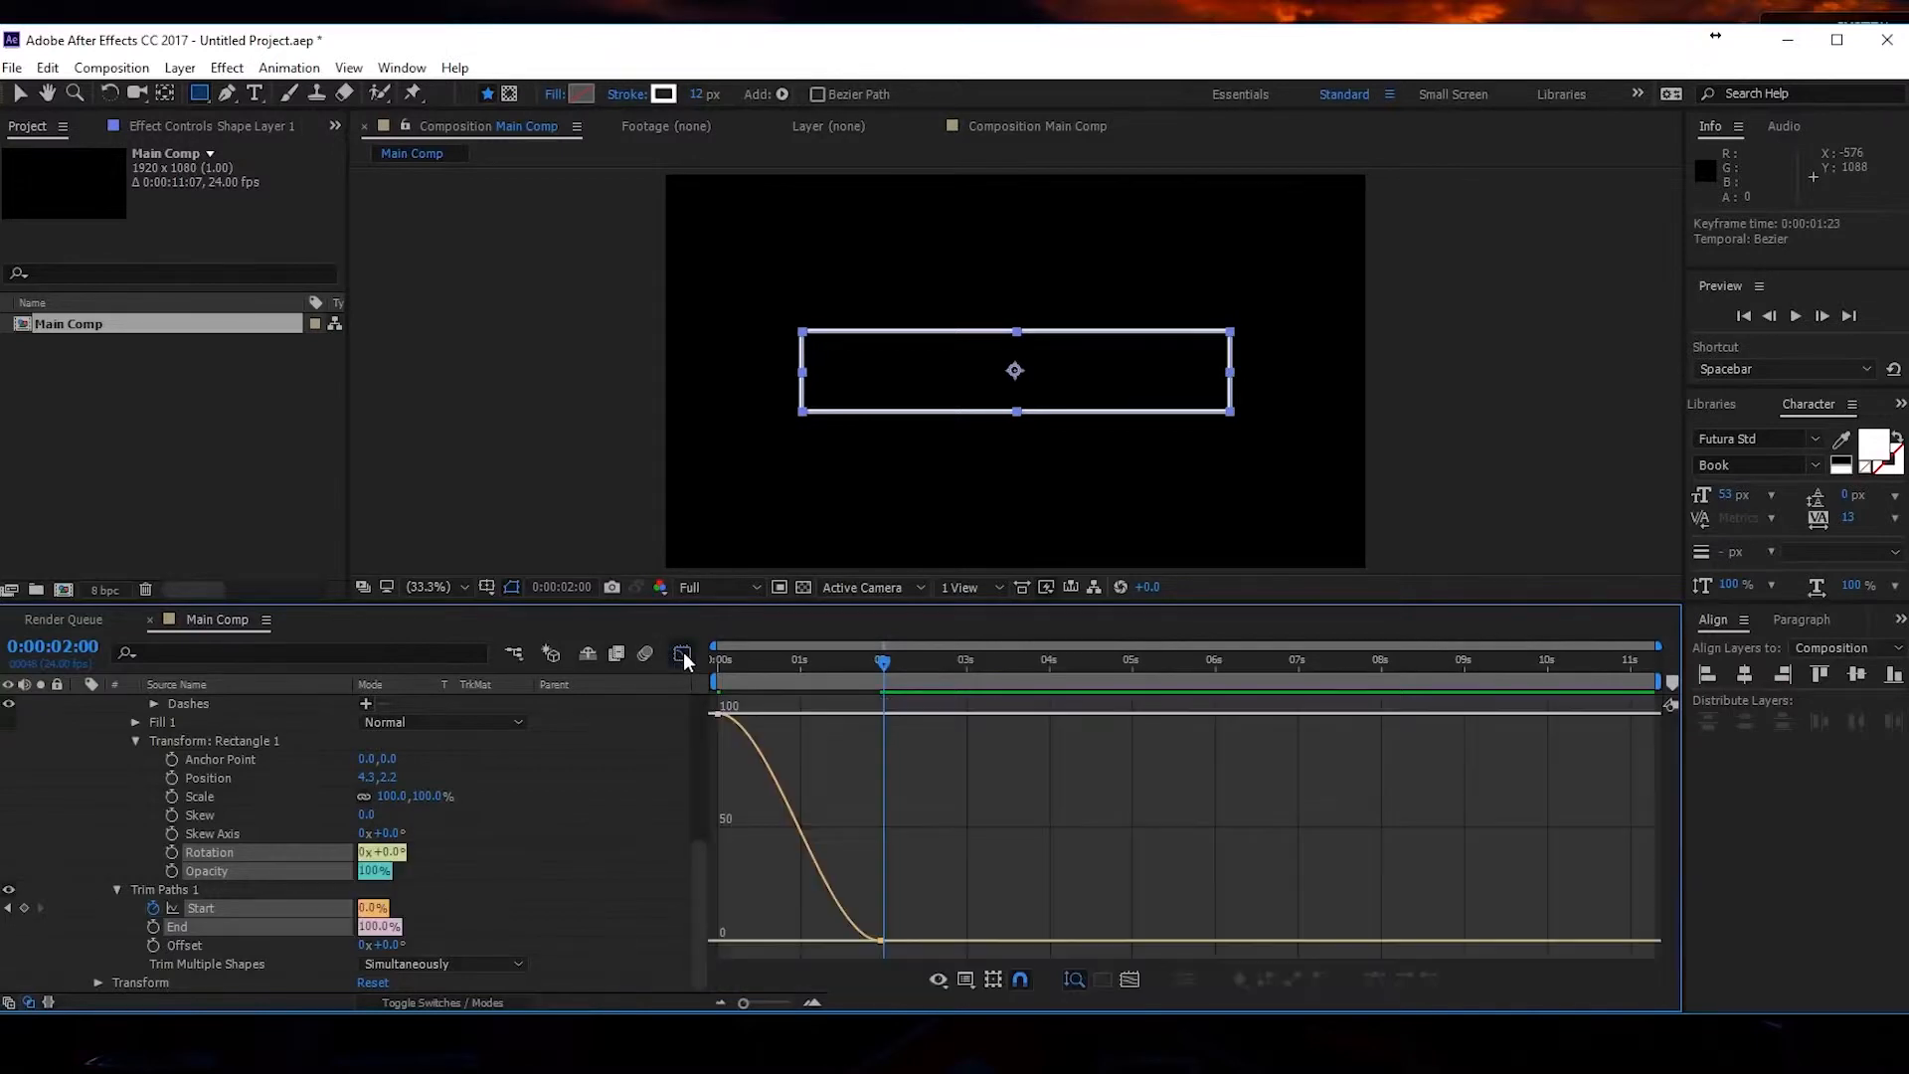
right_click(749, 764)
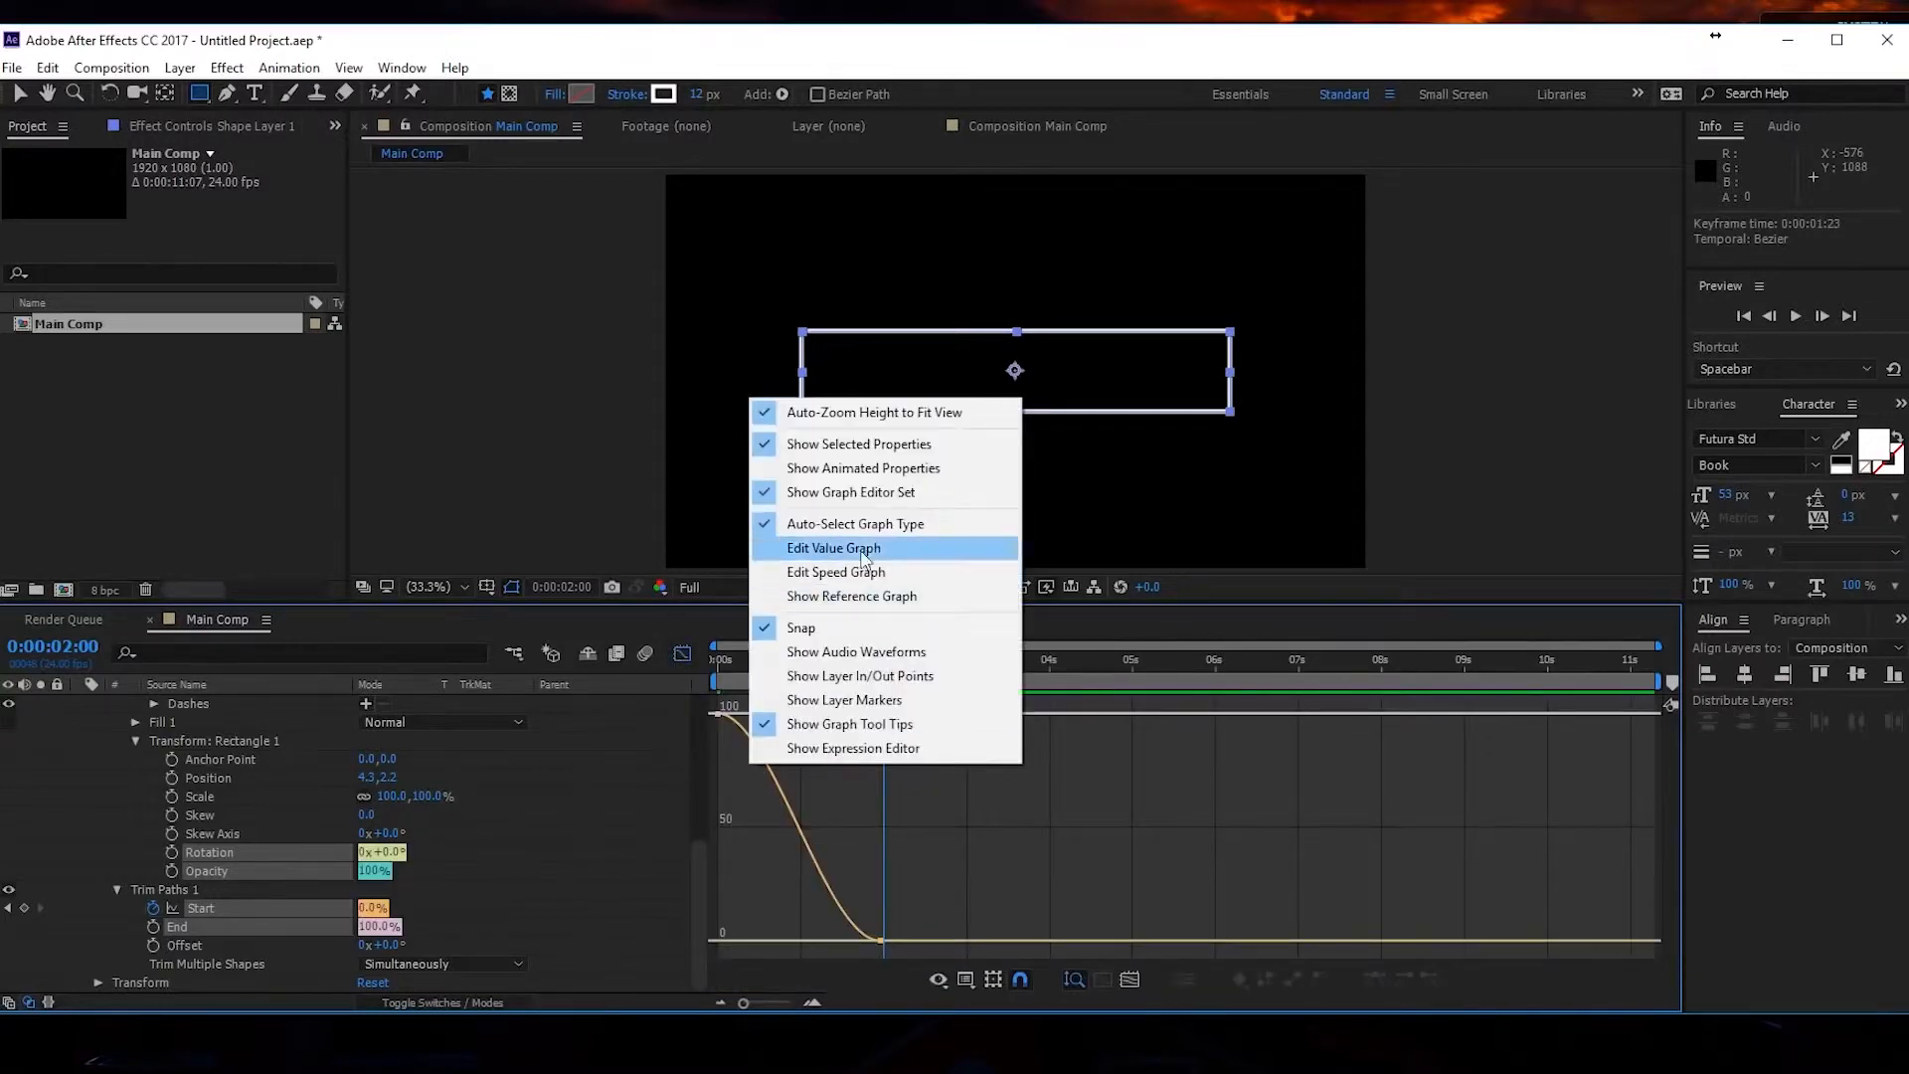
left_click(817, 573)
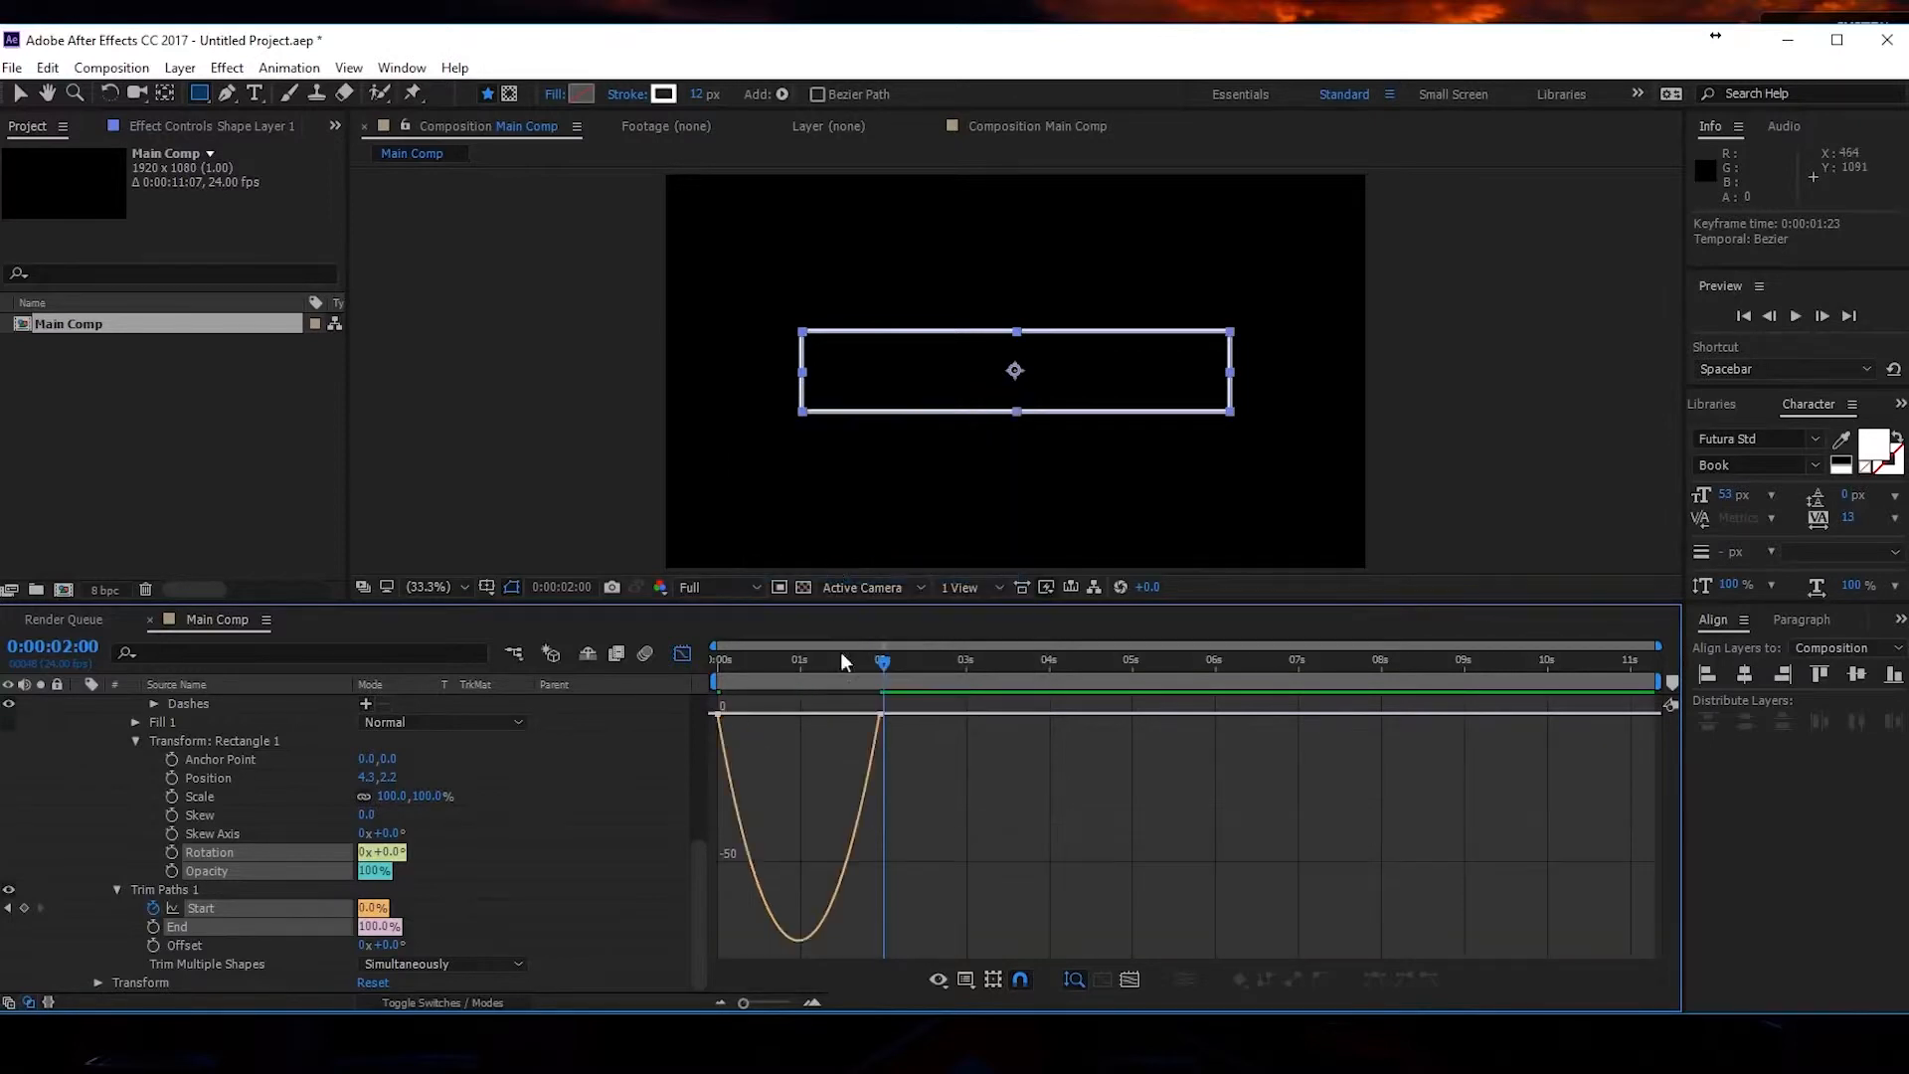
left_click(719, 715)
left_click_drag(745, 713, 773, 714)
left_click_drag(917, 703, 799, 714)
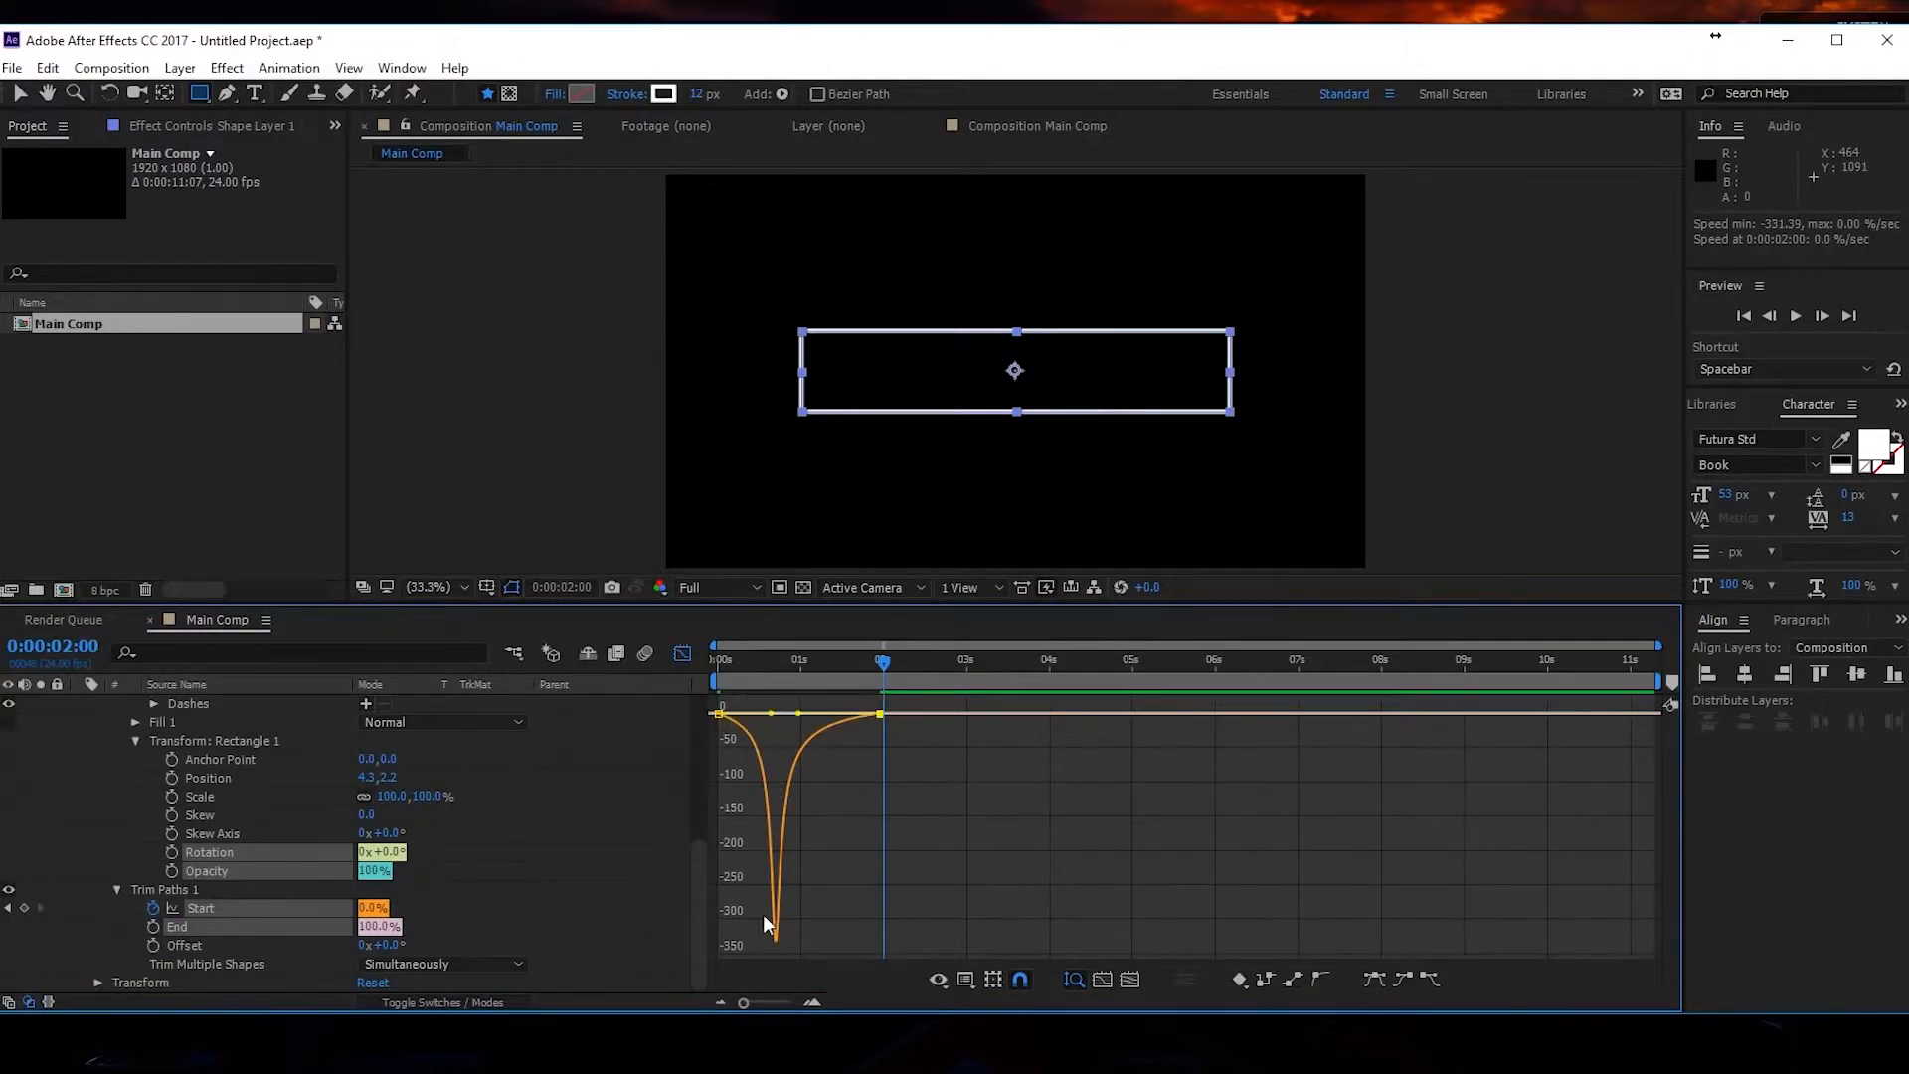
key("space")
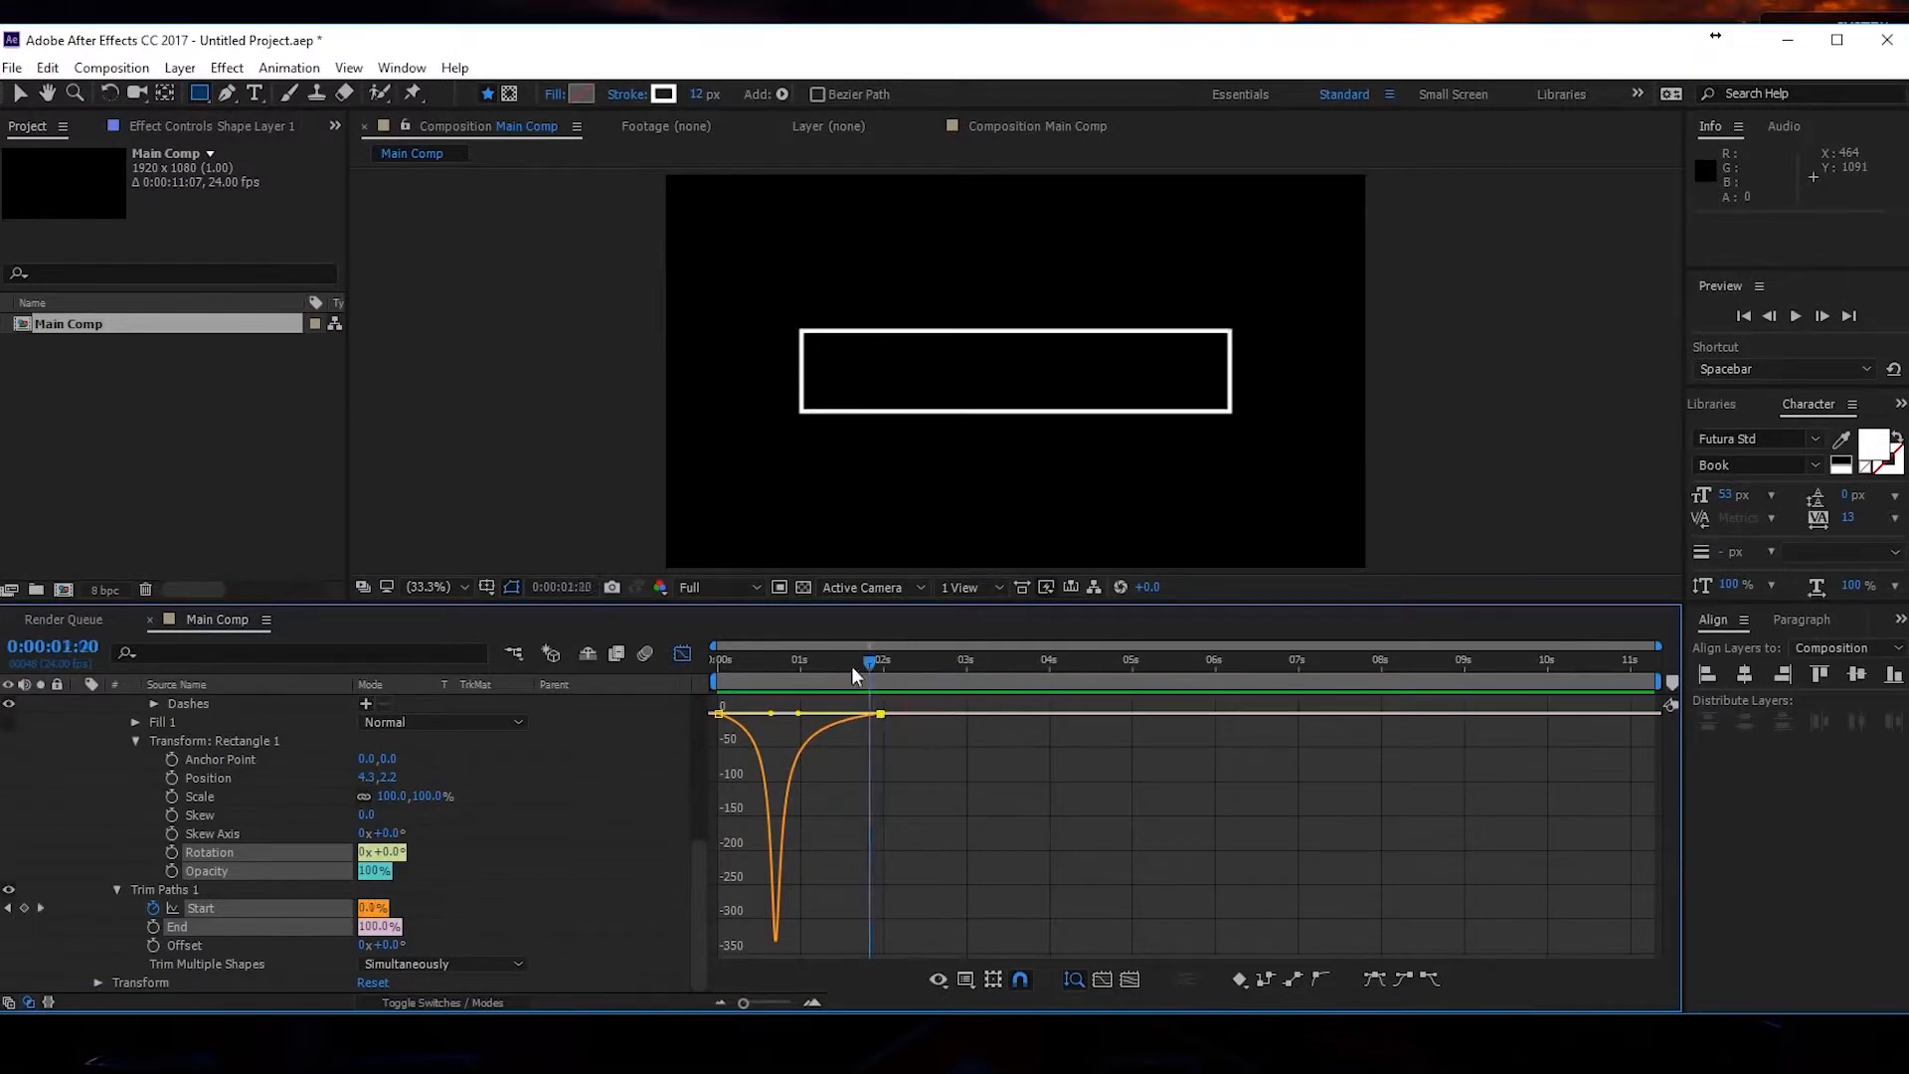
Keyframe the Trim Paths Offset from -58° at 0:00:00:00 to -76° at 0:00:05:00.
left_click(838, 663)
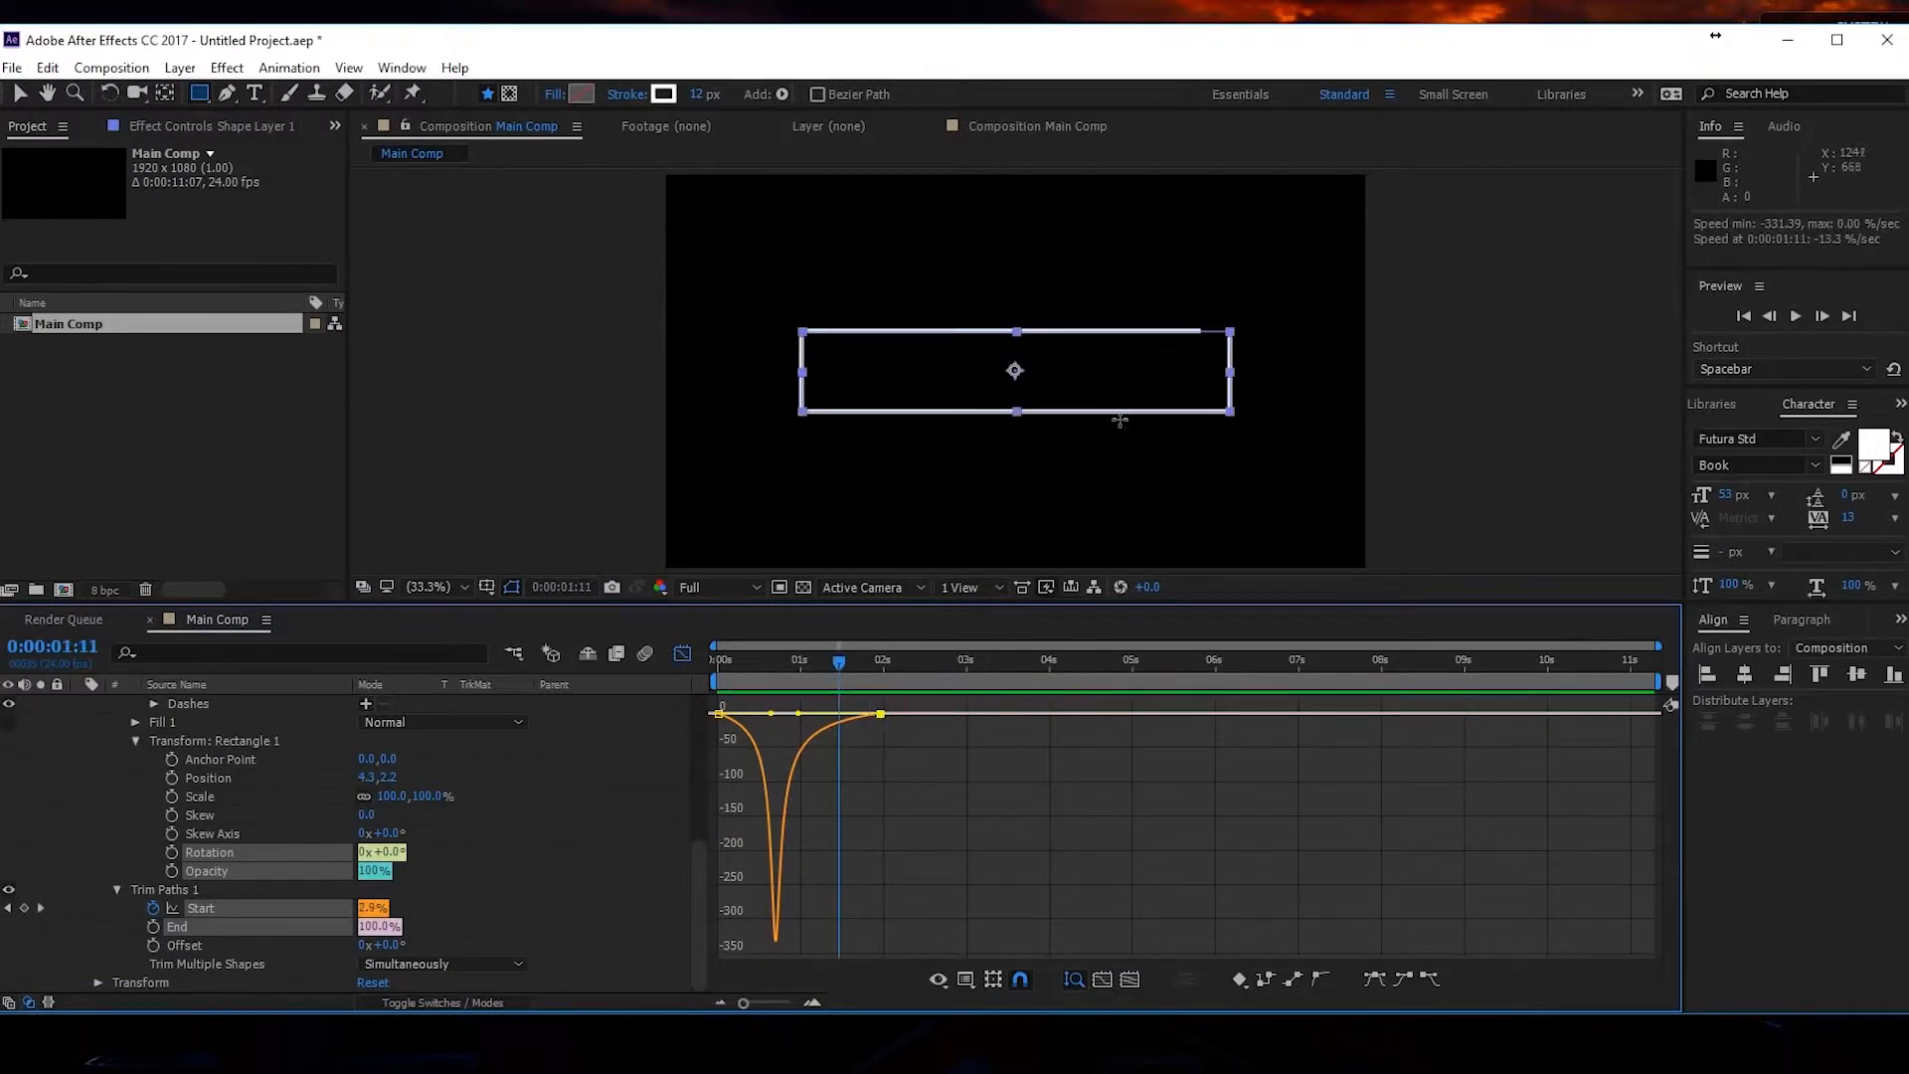
mouse_move(381, 947)
left_mouse_down()
mouse_move(309, 925)
mouse_move(387, 947)
left_mouse_up()
left_click(715, 660)
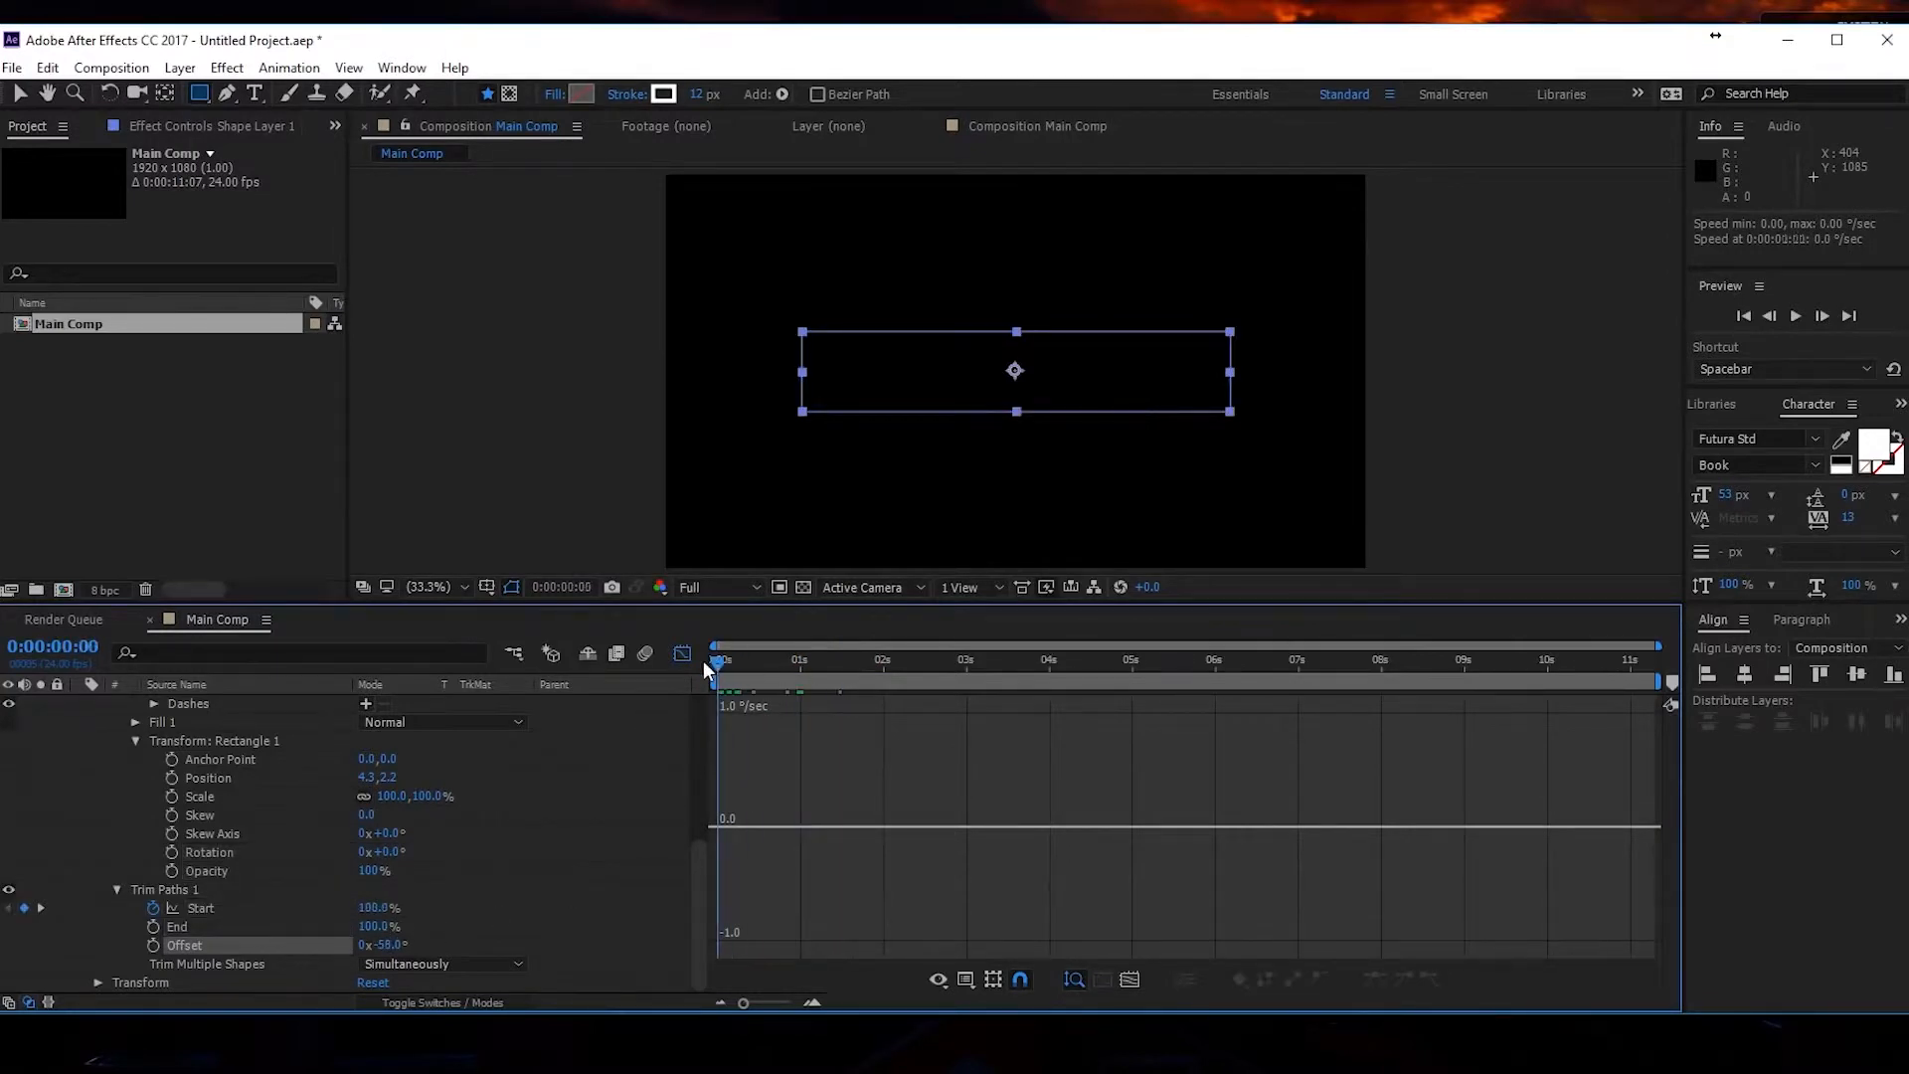
left_click(154, 945)
mouse_move(823, 660)
left_mouse_down()
mouse_move(904, 703)
mouse_move(1171, 748)
mouse_move(1132, 741)
left_mouse_up()
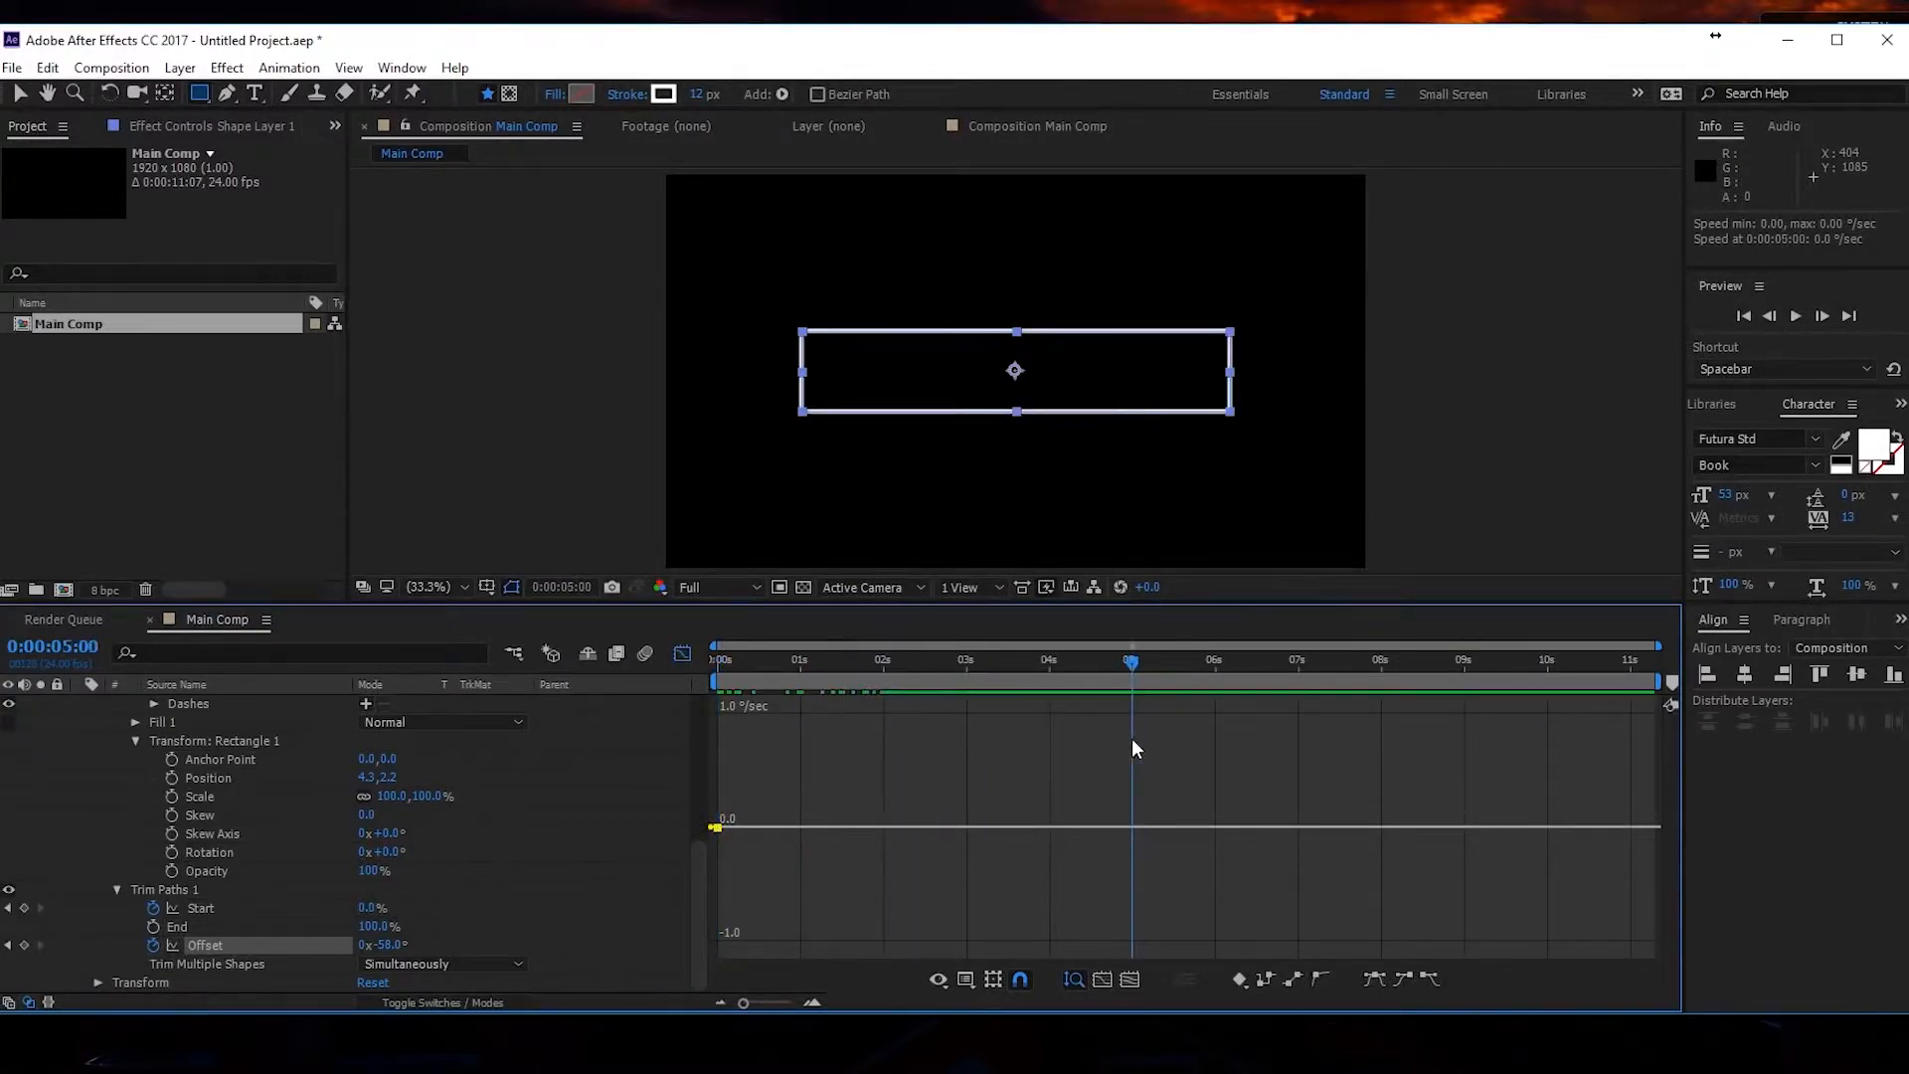
left_click(403, 945)
type("-76")
key("Return")
Collapse the shape layer's properties, preview the offset animation and close the Graph Editor.
left_click(1084, 667)
left_click_drag(1084, 672, 885, 720)
left_click(847, 728)
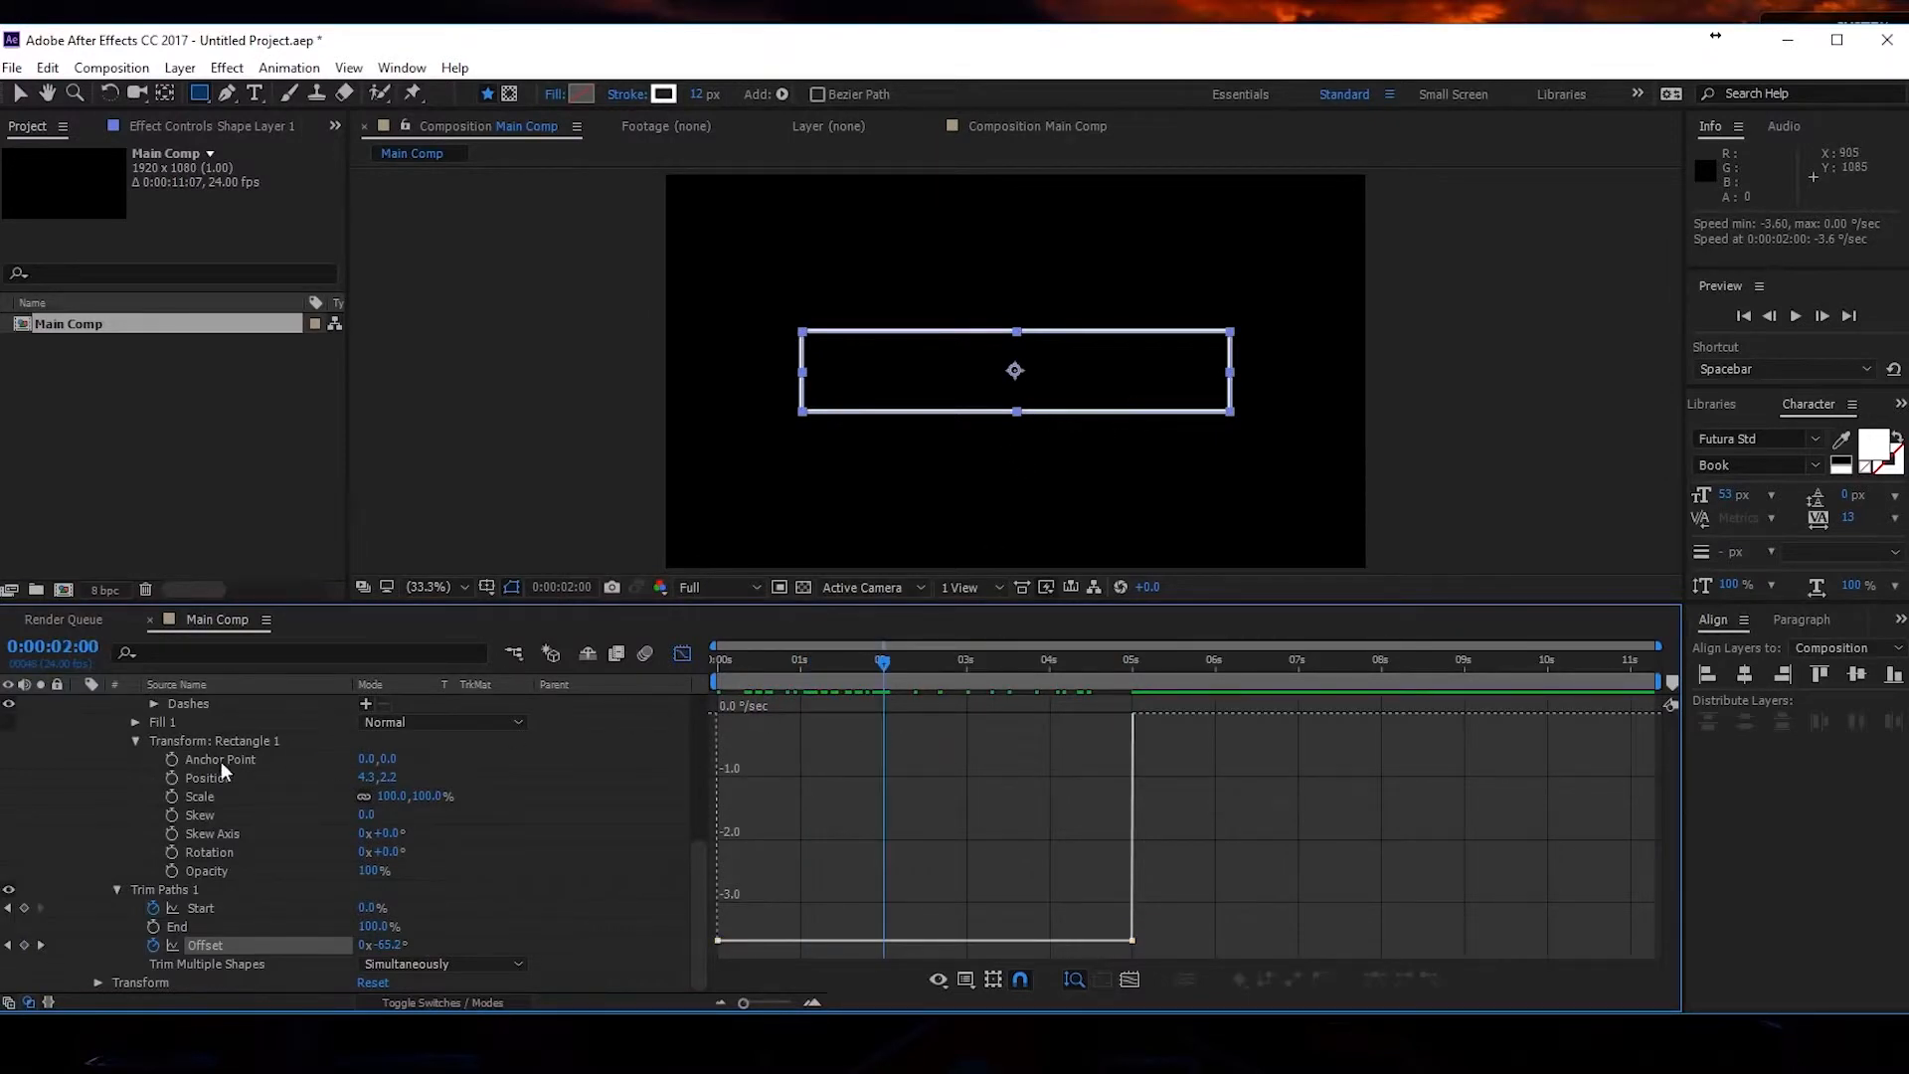
scroll(129, 746, "up", 5)
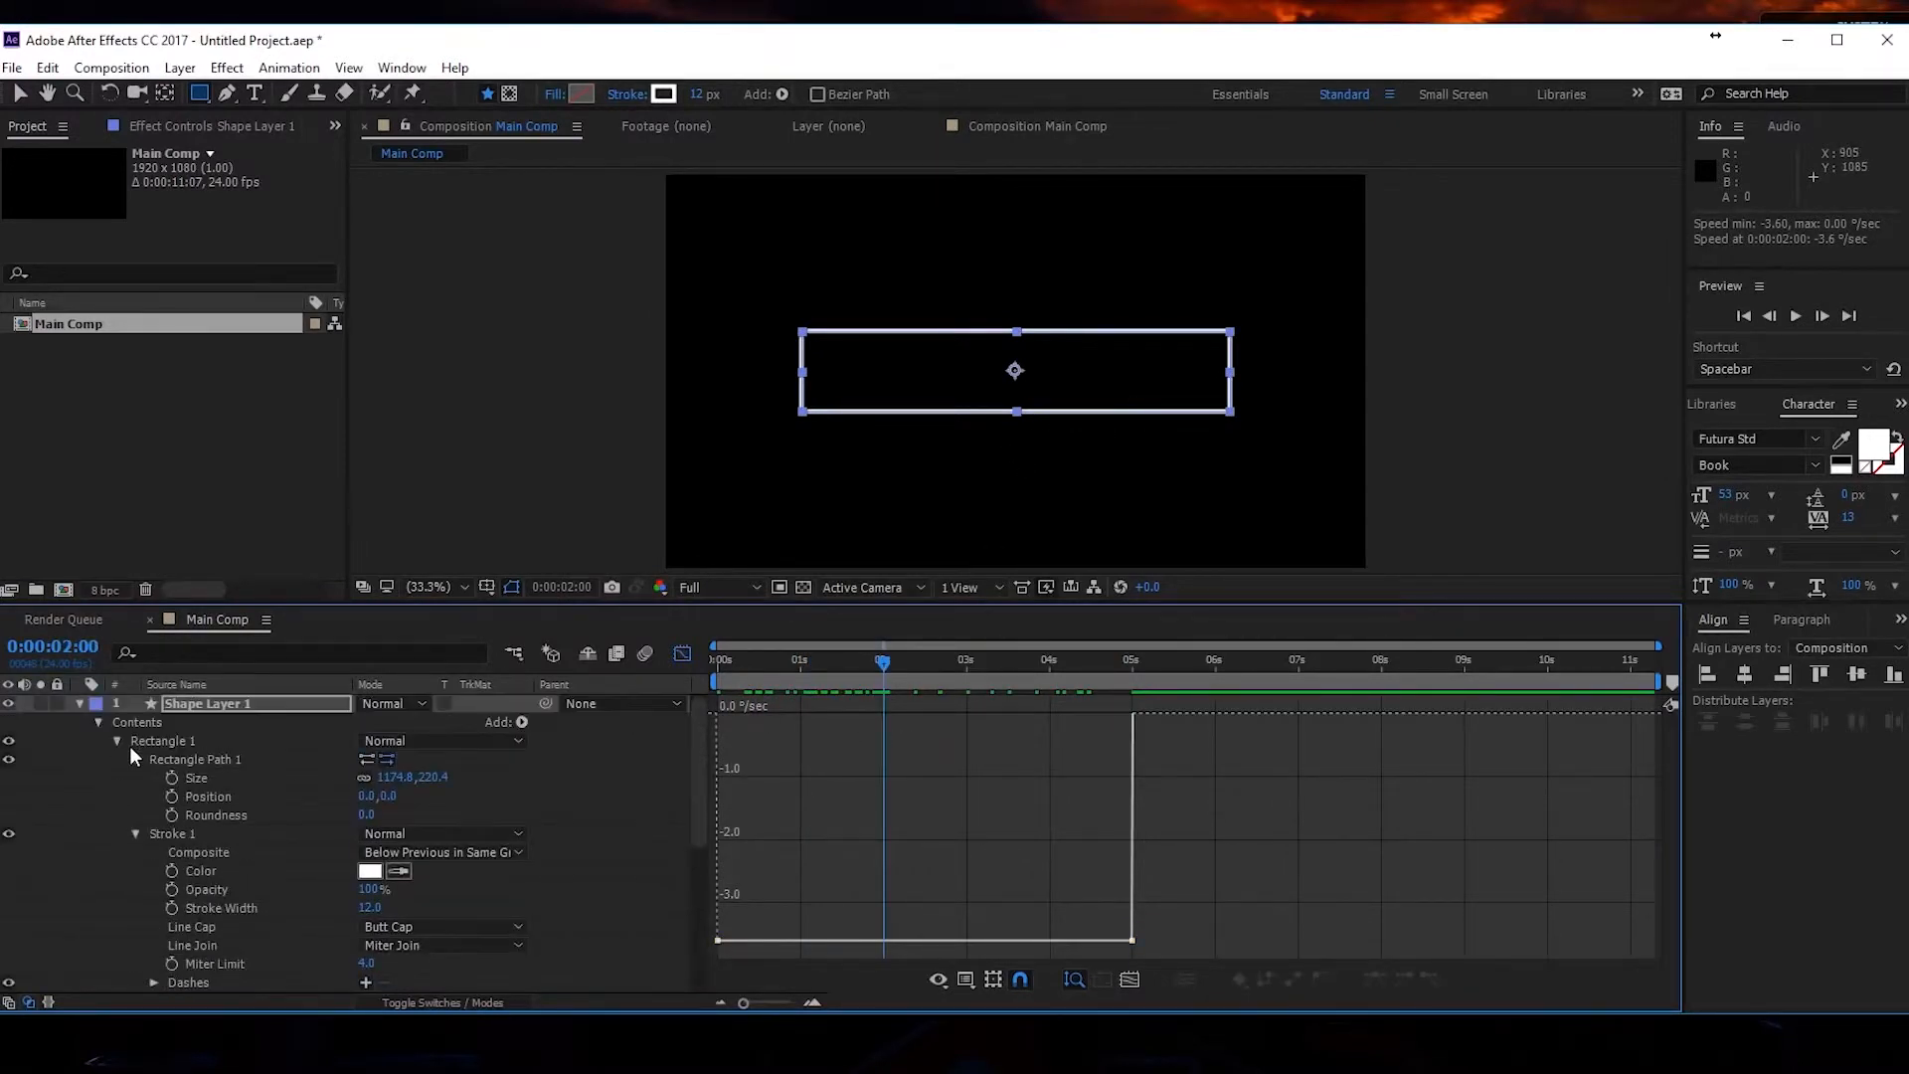
left_click(79, 703)
key("space")
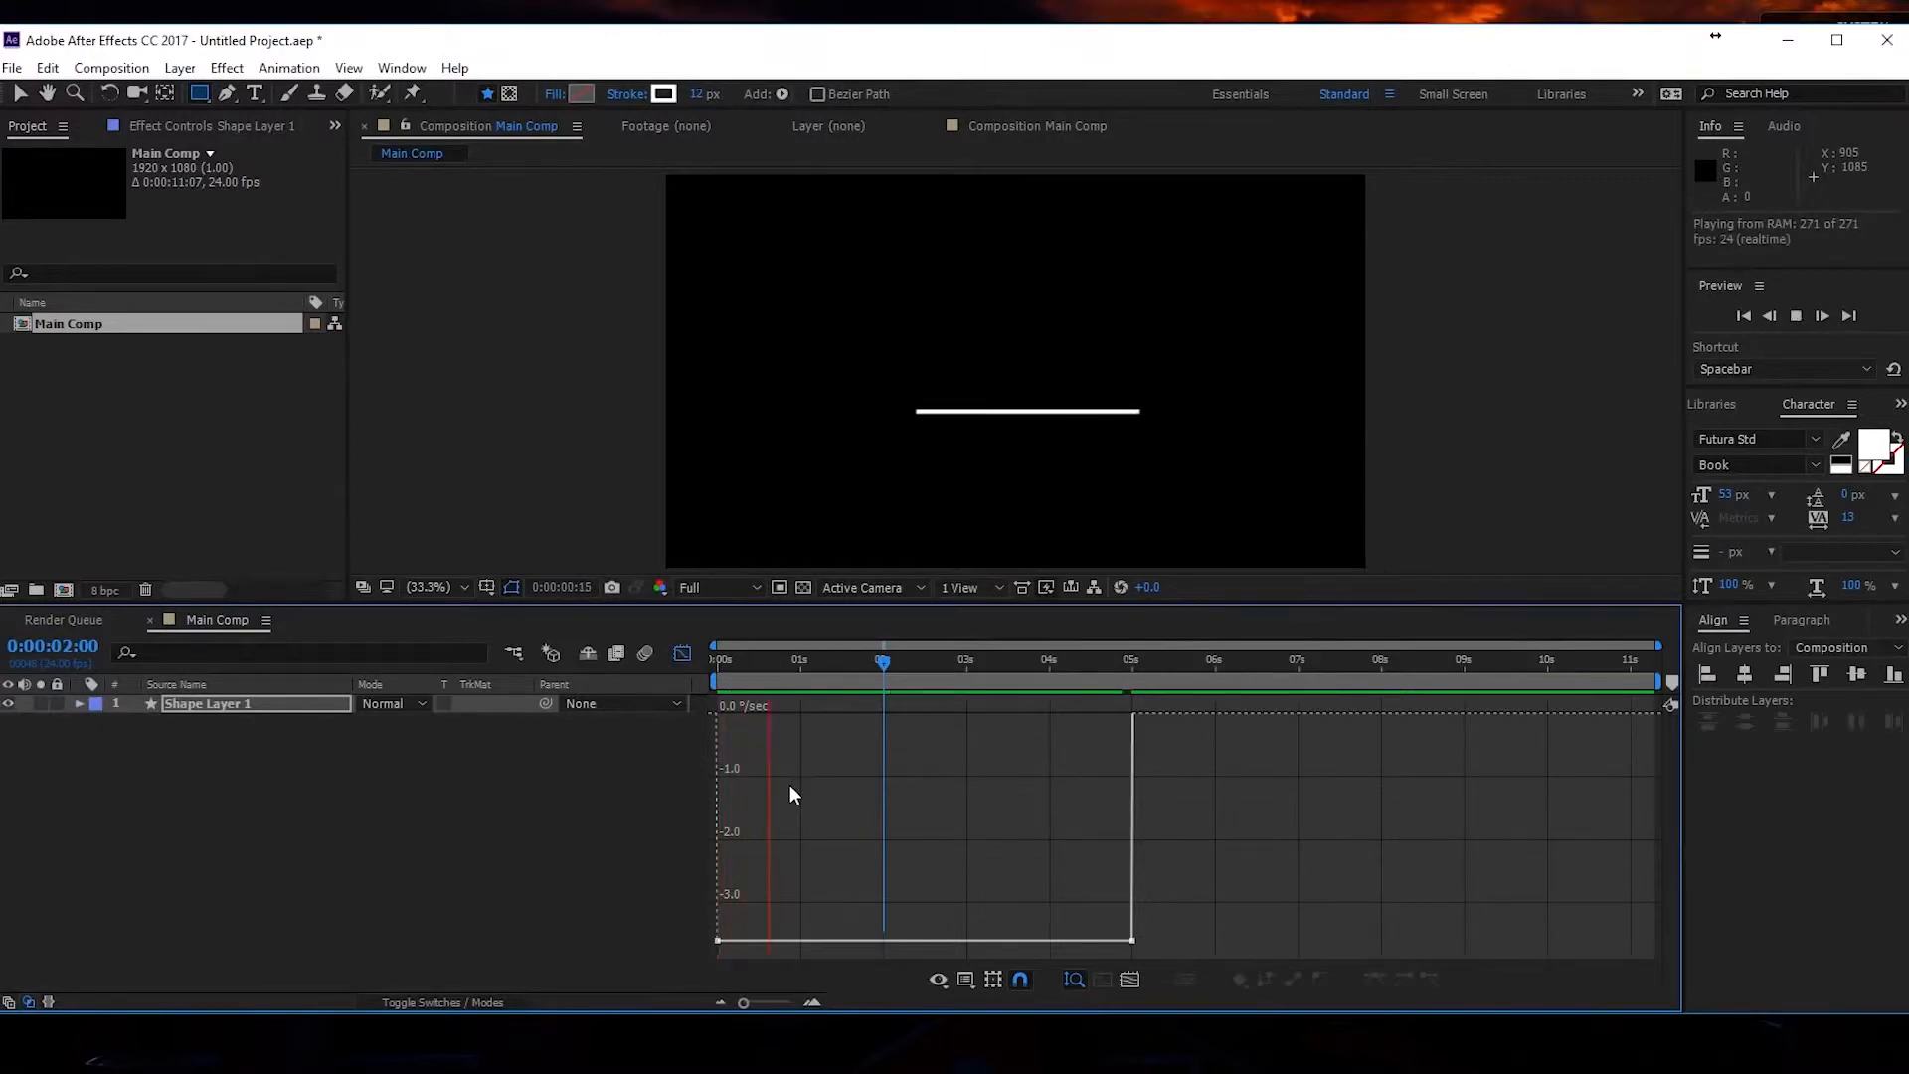
key("space")
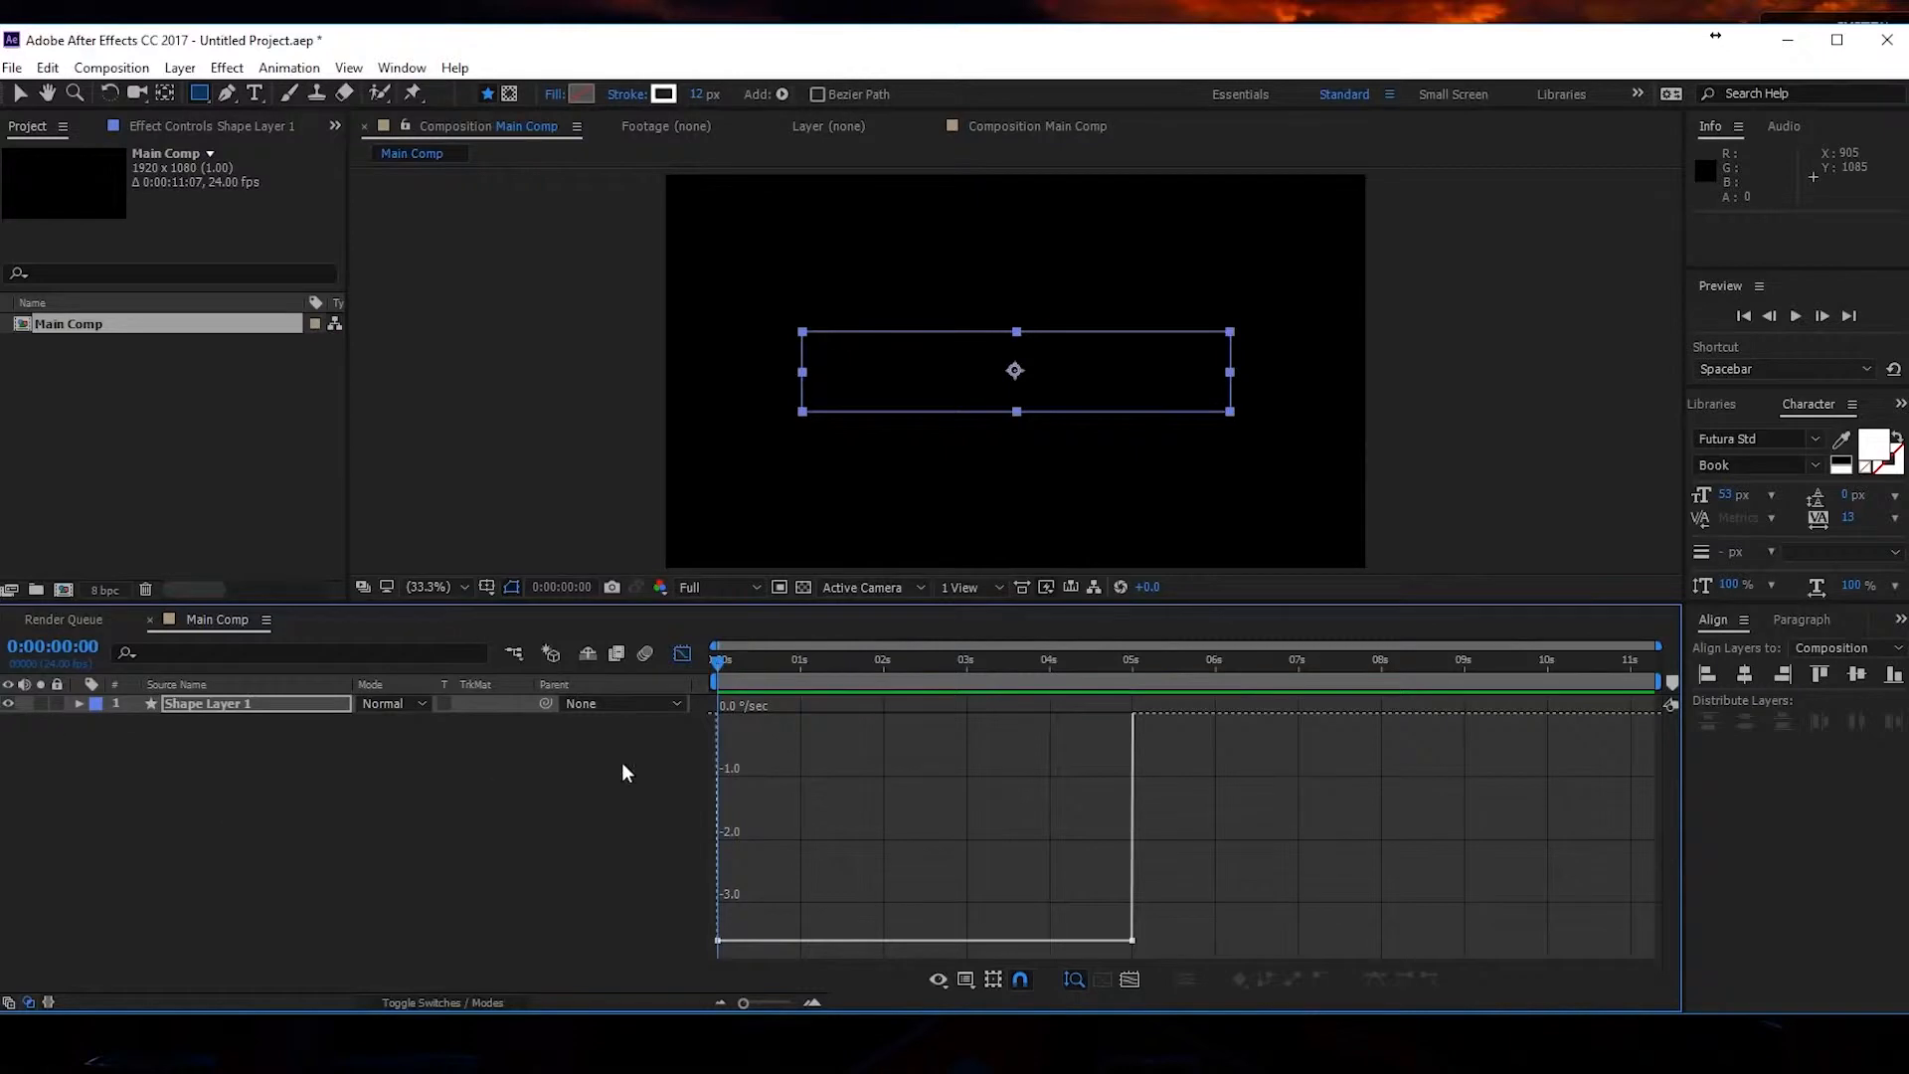
left_click(685, 659)
At 0:00:02:18, add a text layer reading "TOLERATED CINEMATICS" below the rectangle.
left_click_drag(759, 664, 946, 661)
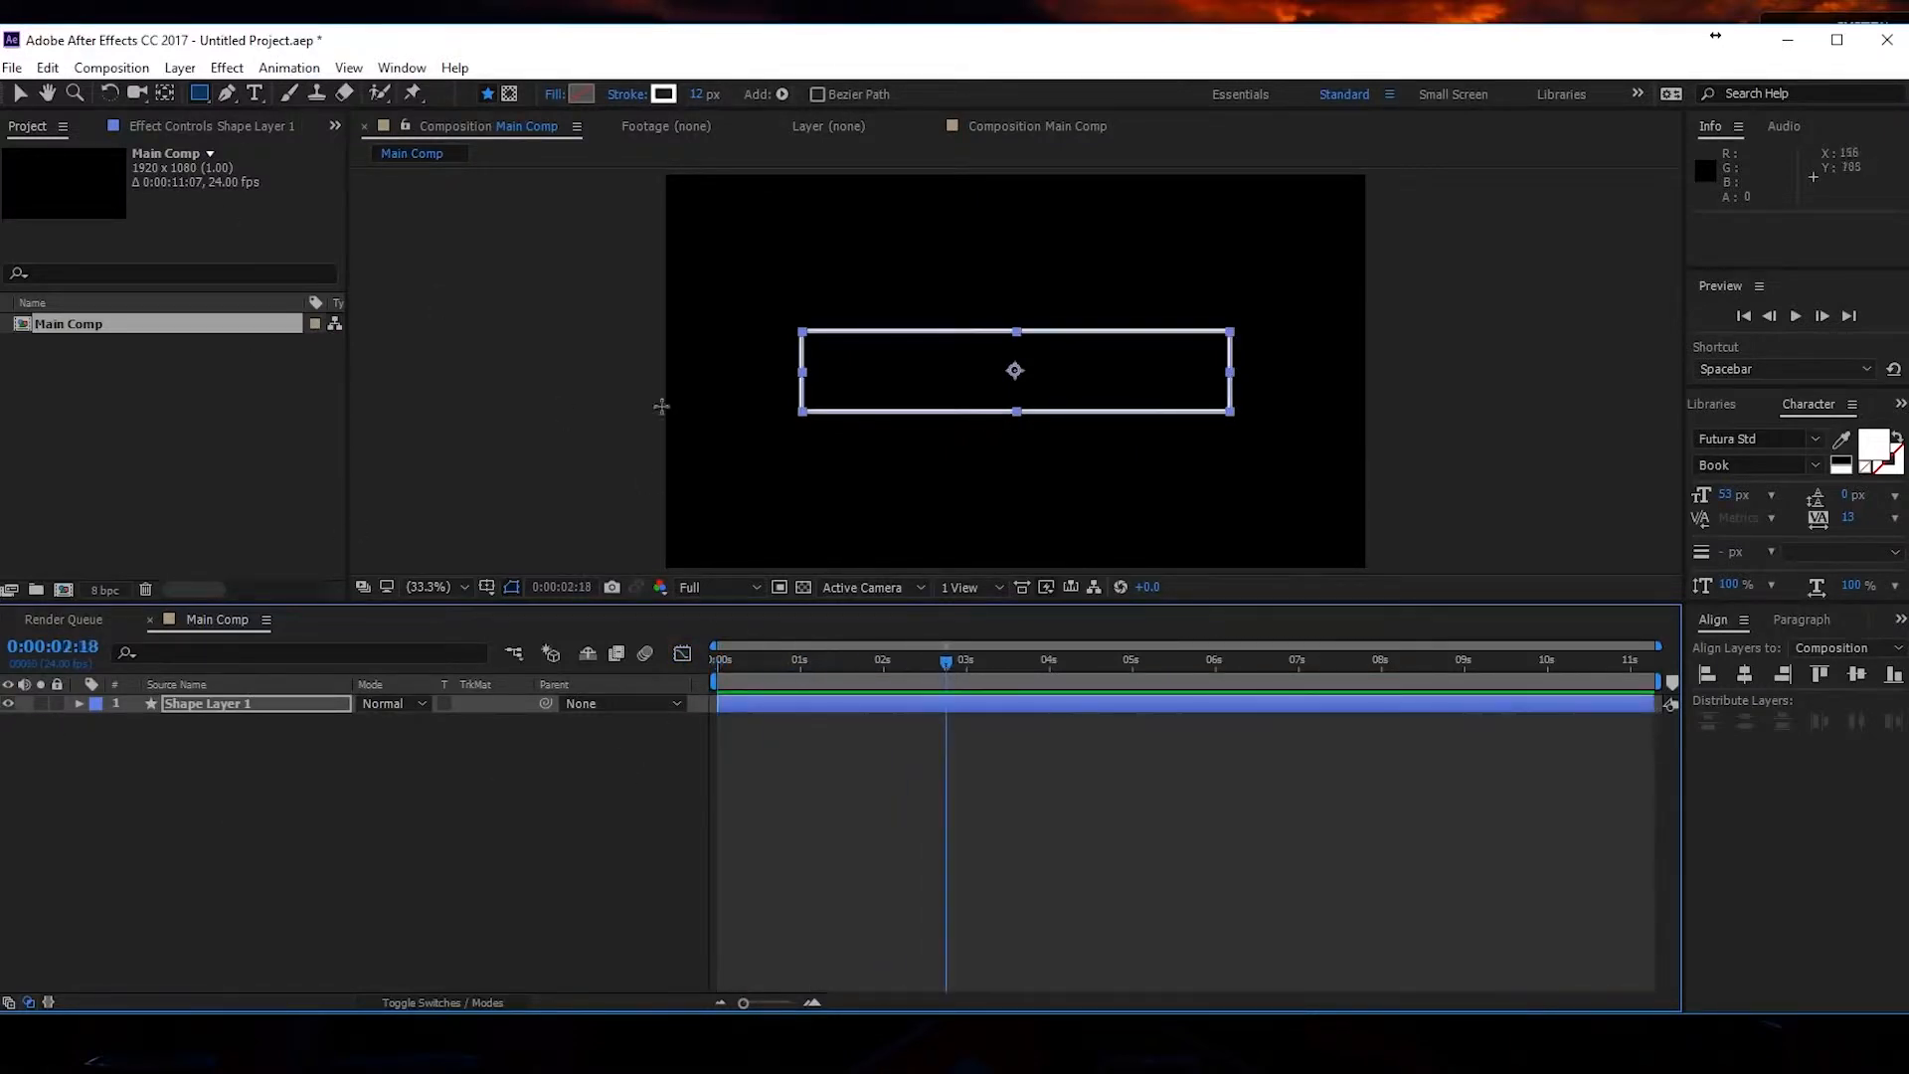
left_click(255, 92)
left_click(917, 497)
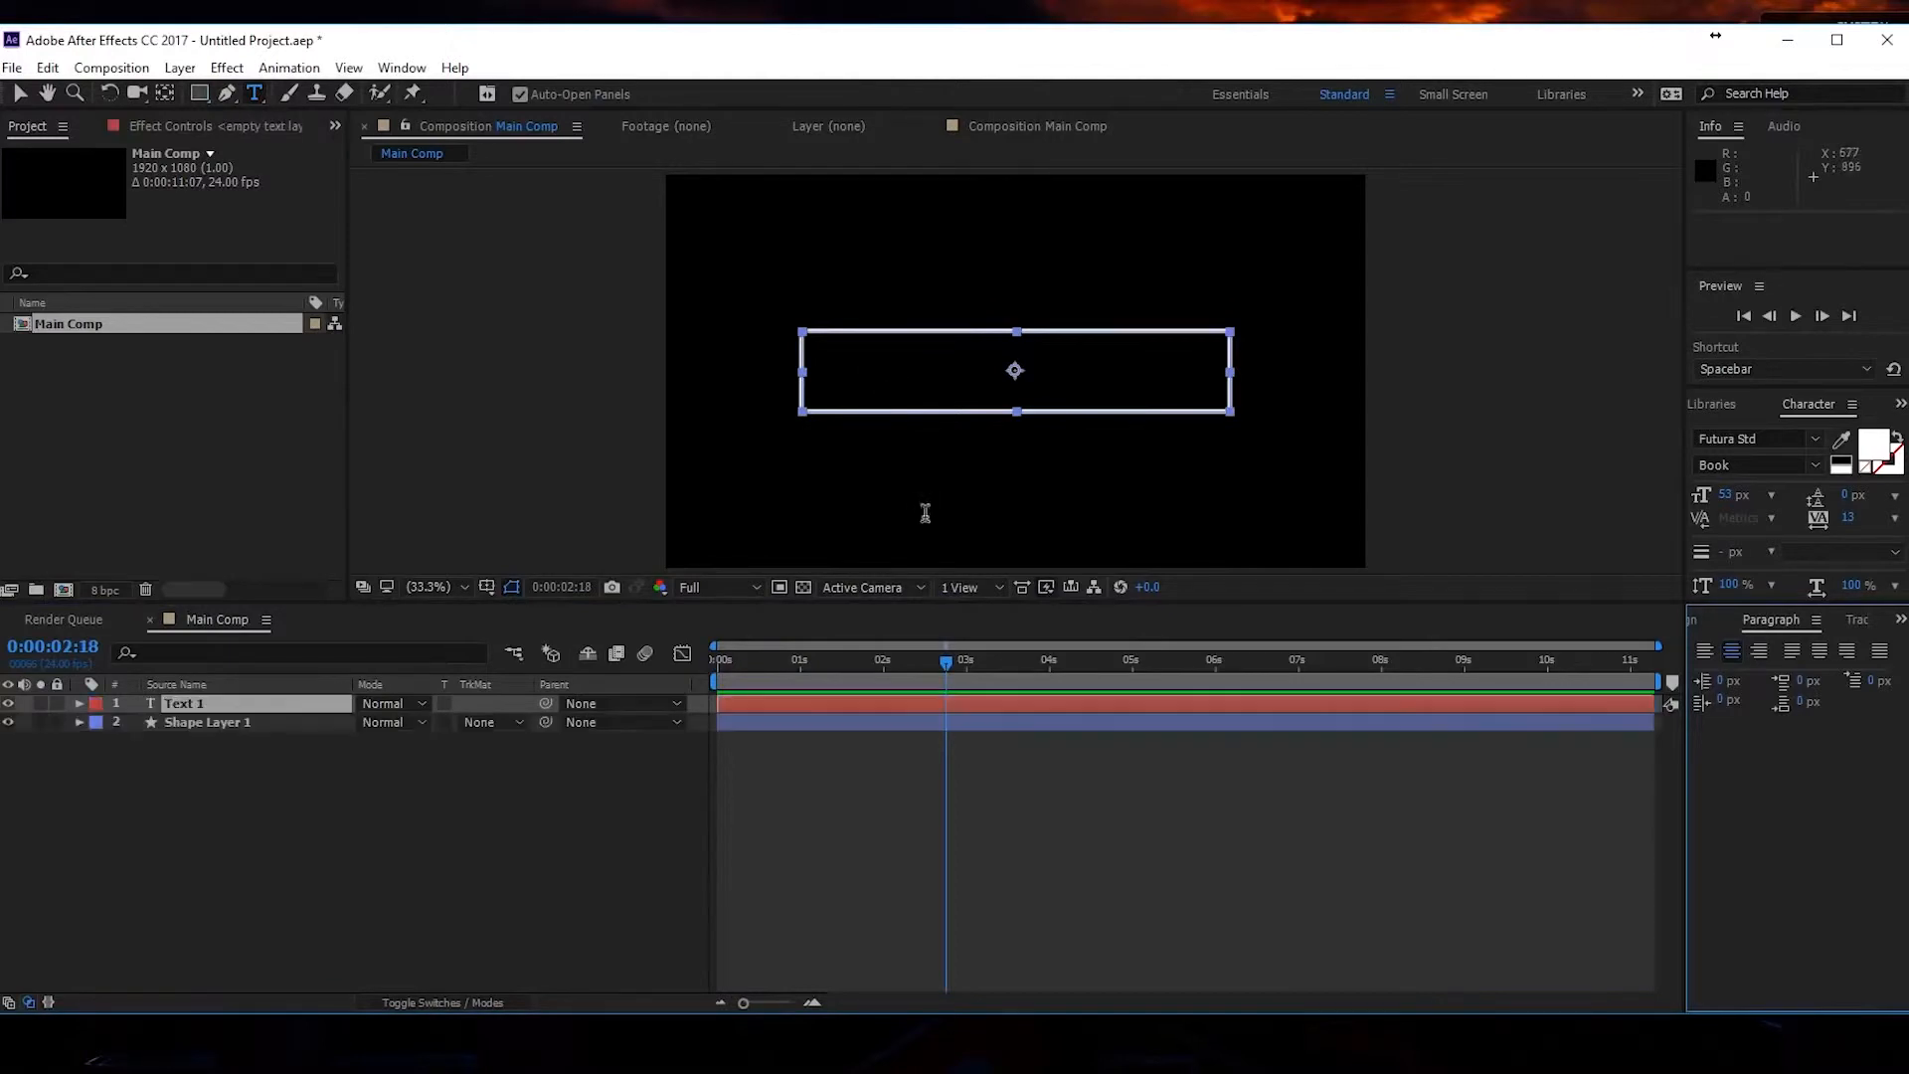
type("TOLERATED CINEMATICS")
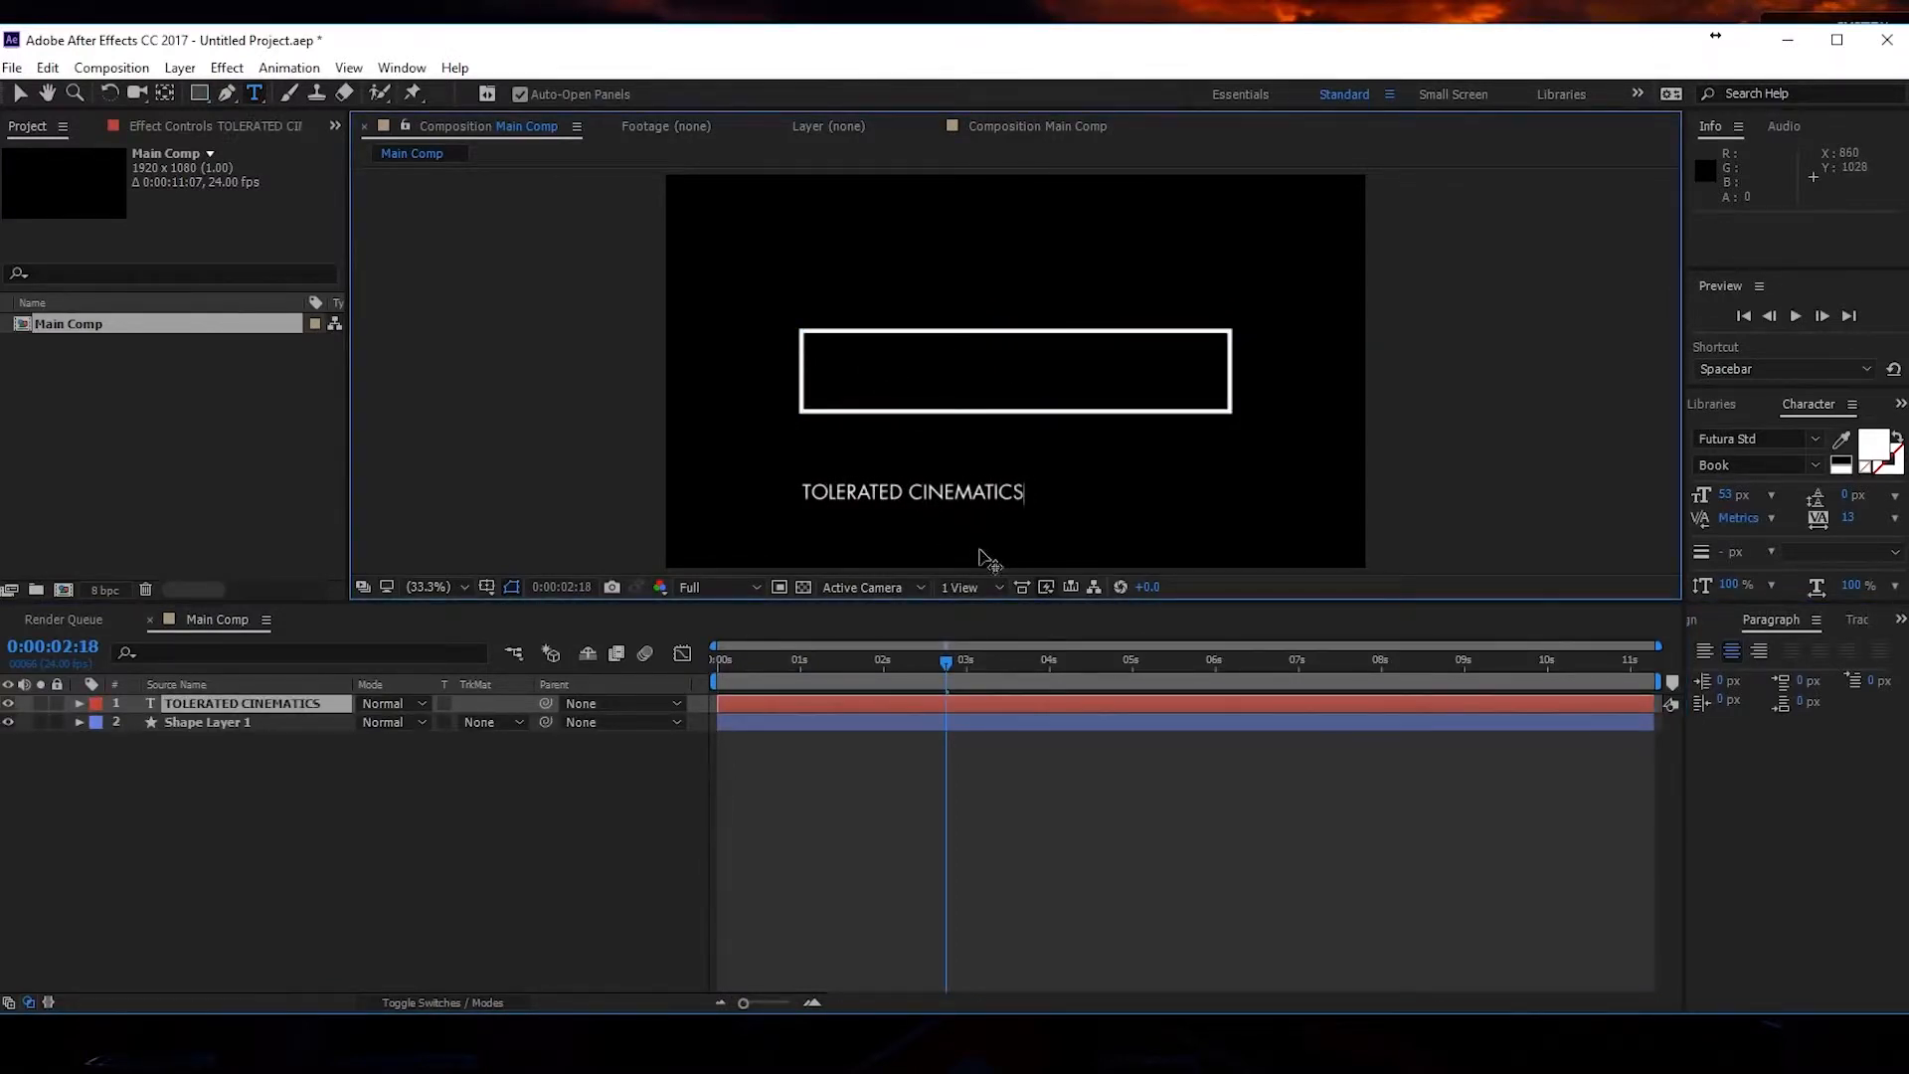
Change the font of the whole title text to Lato.
key("ctrl+a")
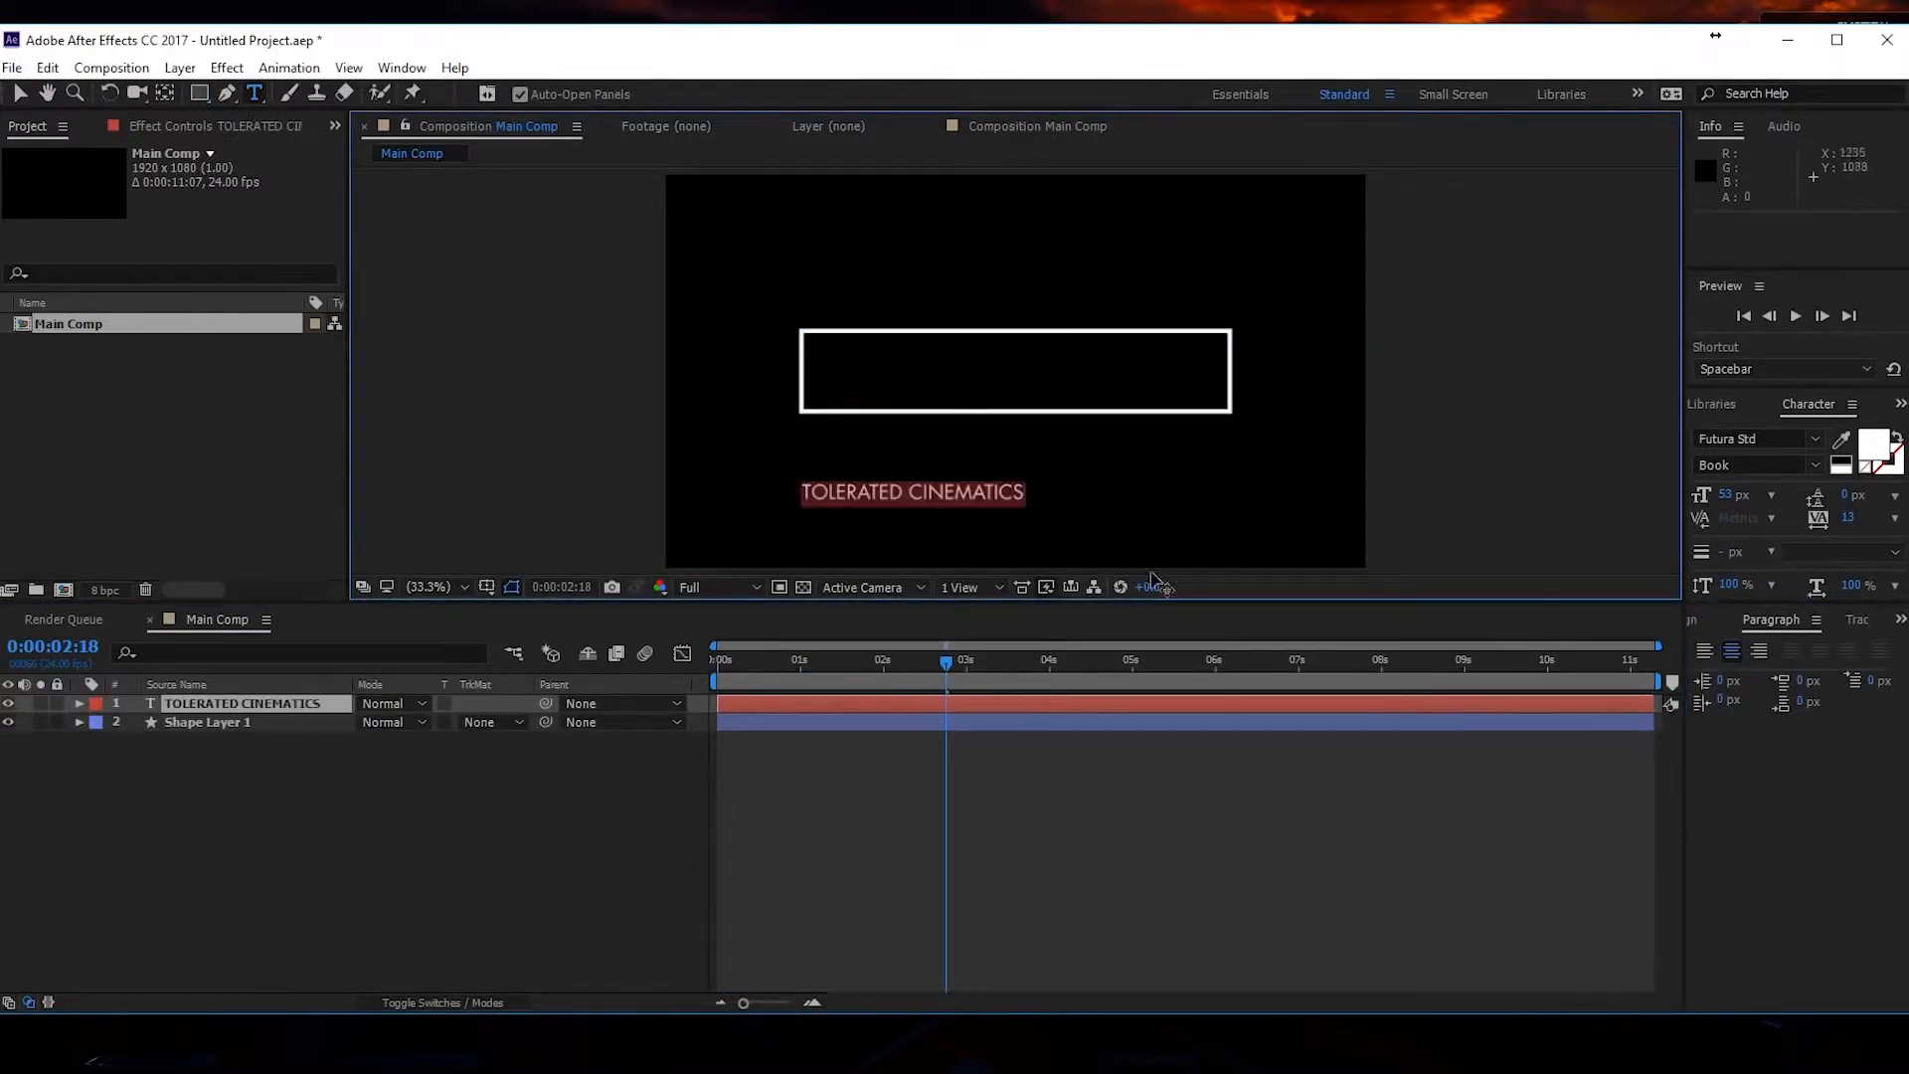
left_click(1768, 436)
type("Lato")
key("Return")
left_click(907, 489)
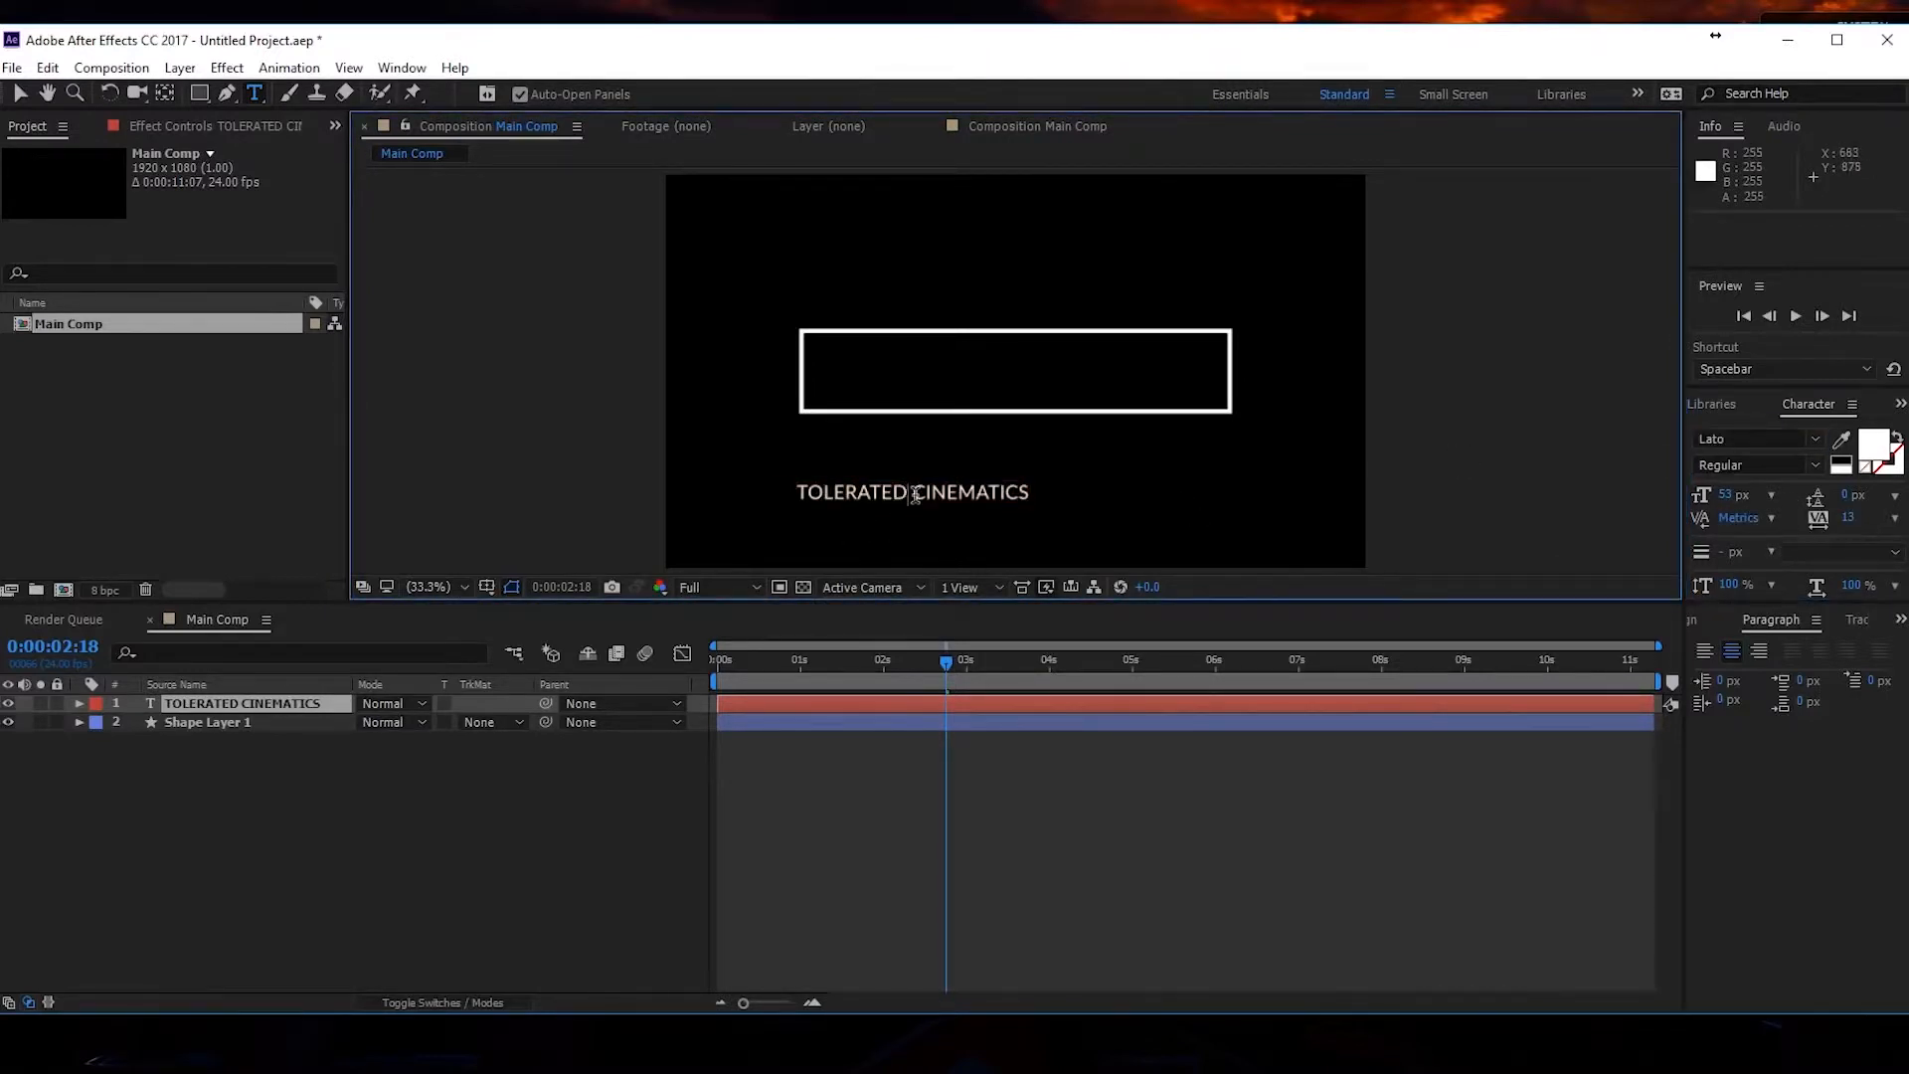
Set the word "TOLERATED" to Bold and the word "CINEMATICS" to Light.
double_click(873, 492)
left_click(1805, 463)
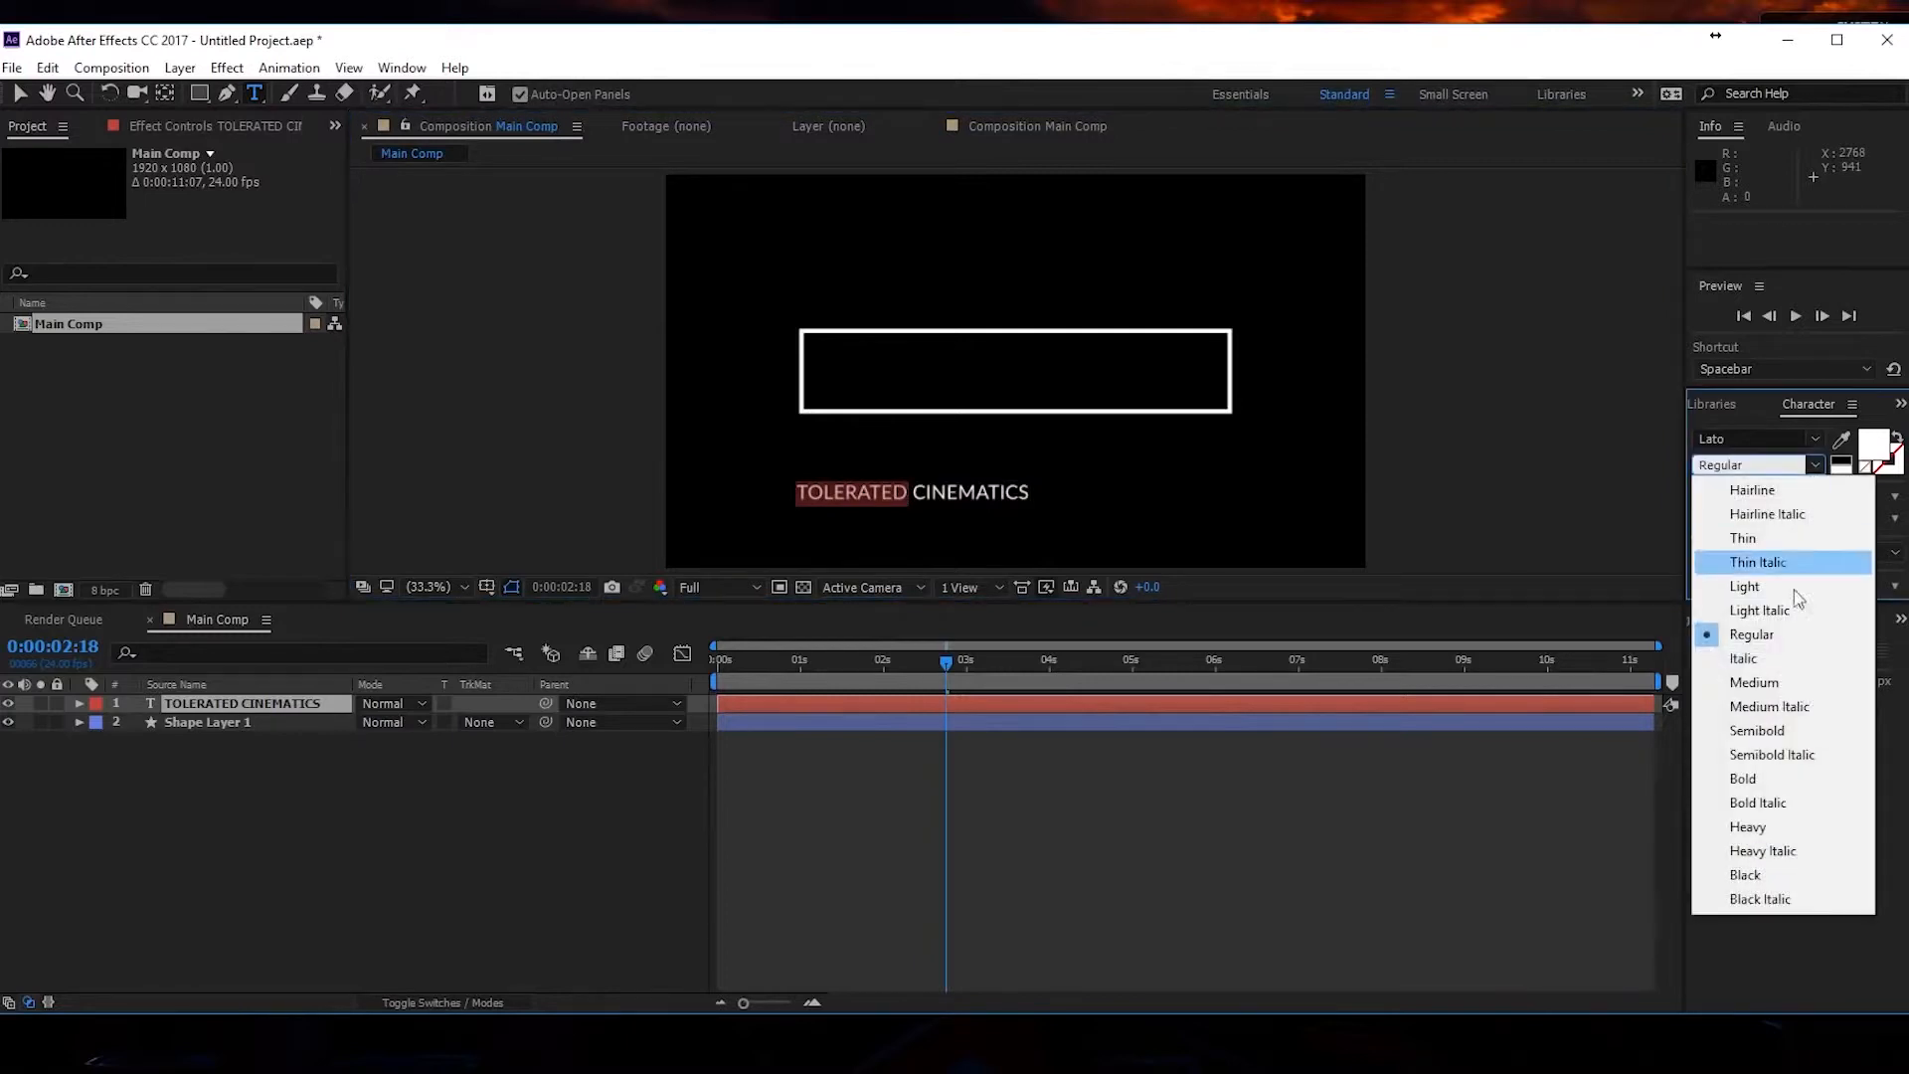
left_click(1780, 799)
left_click_drag(913, 494, 1034, 495)
left_click(1815, 465)
left_click(1746, 585)
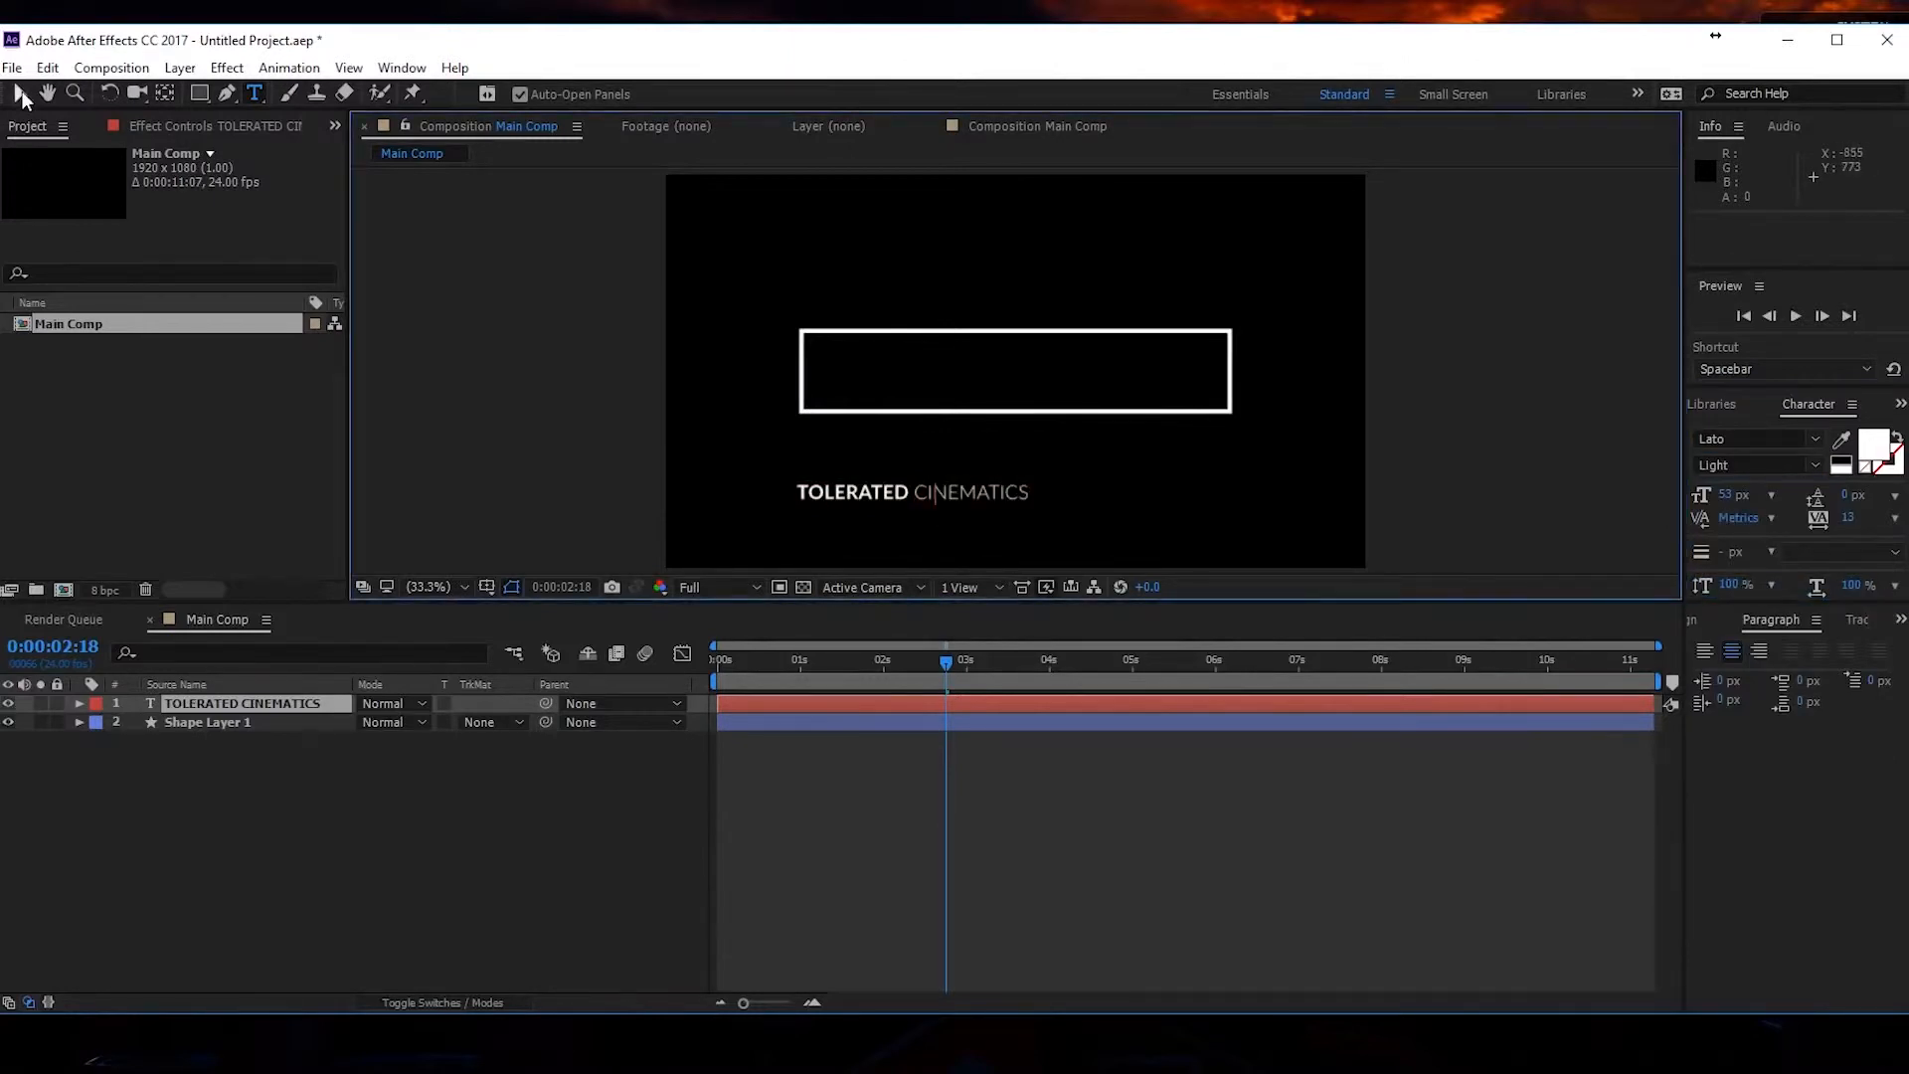
Move the title text inside the rectangle and set its font size to 85 px.
left_click(20, 94)
left_click_drag(861, 497, 963, 375)
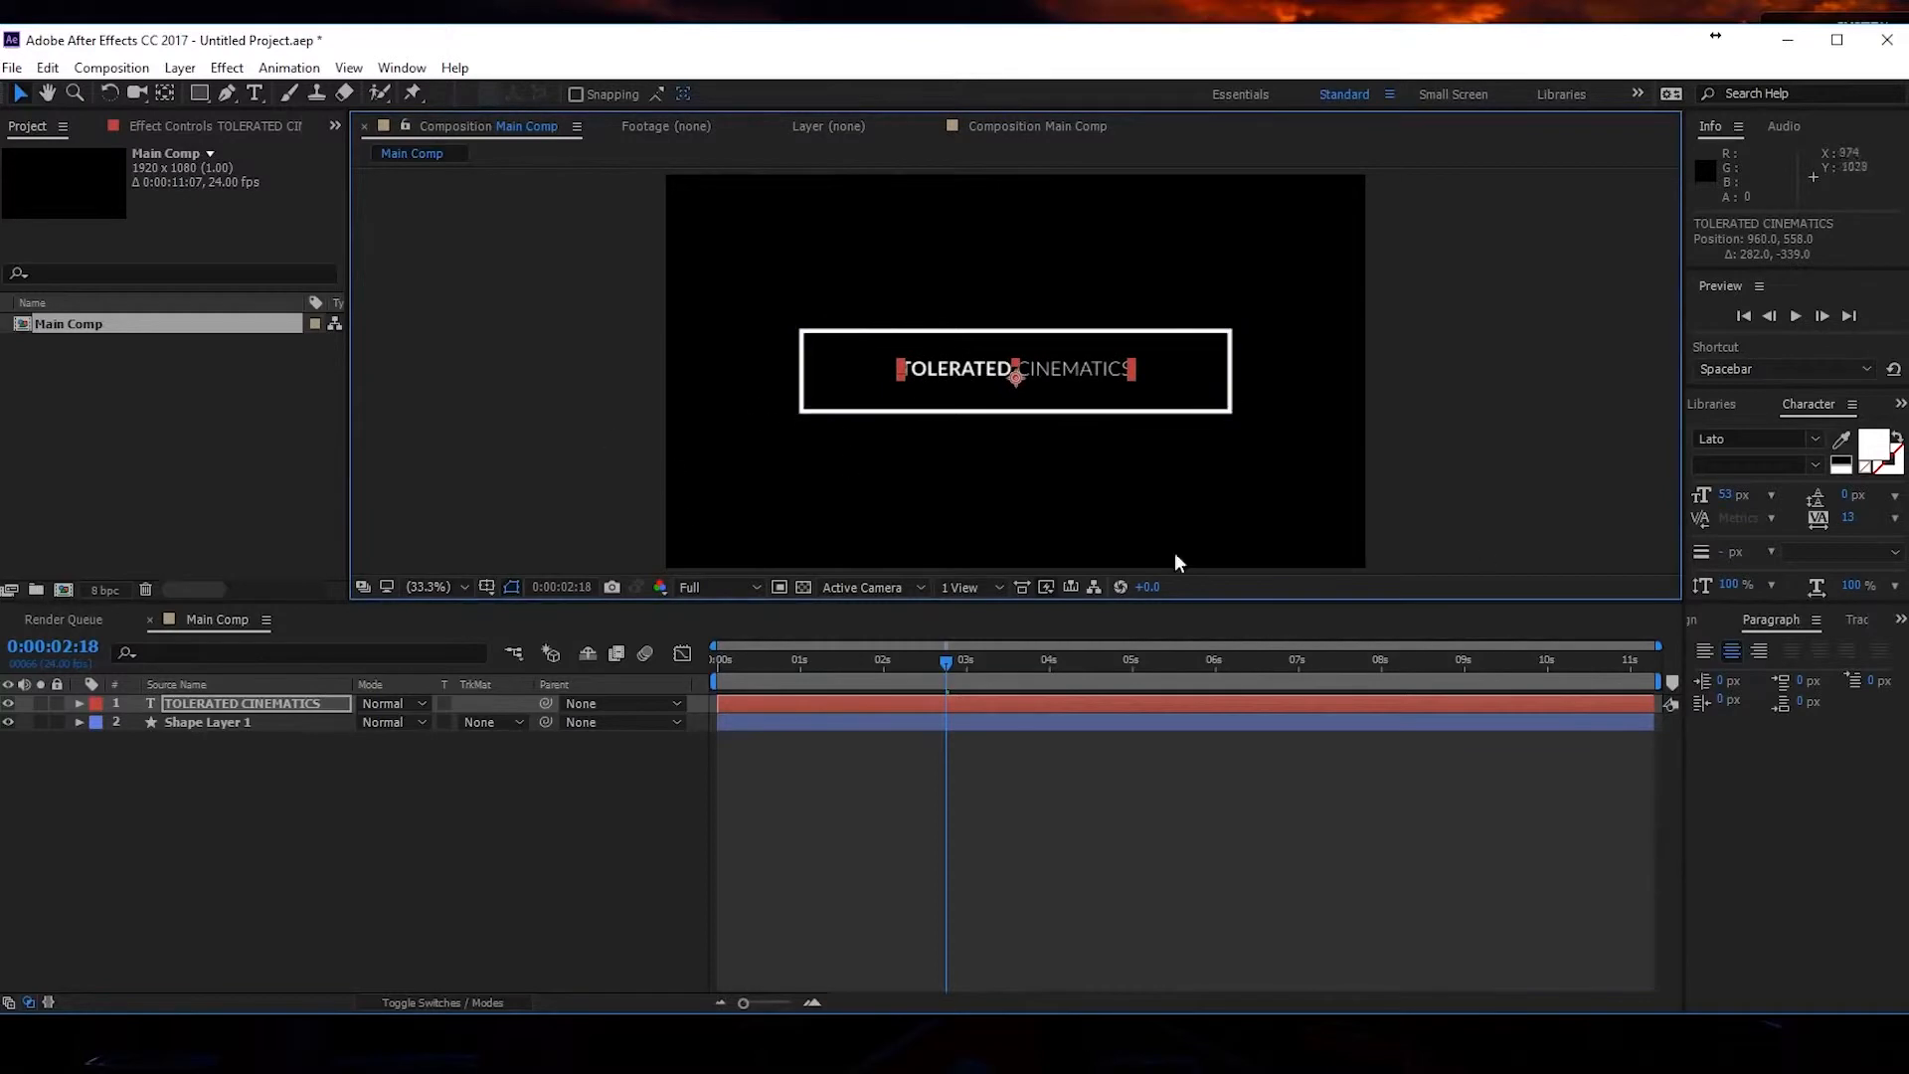
mouse_move(1735, 495)
left_mouse_down()
mouse_move(1762, 490)
mouse_move(1739, 497)
left_mouse_up()
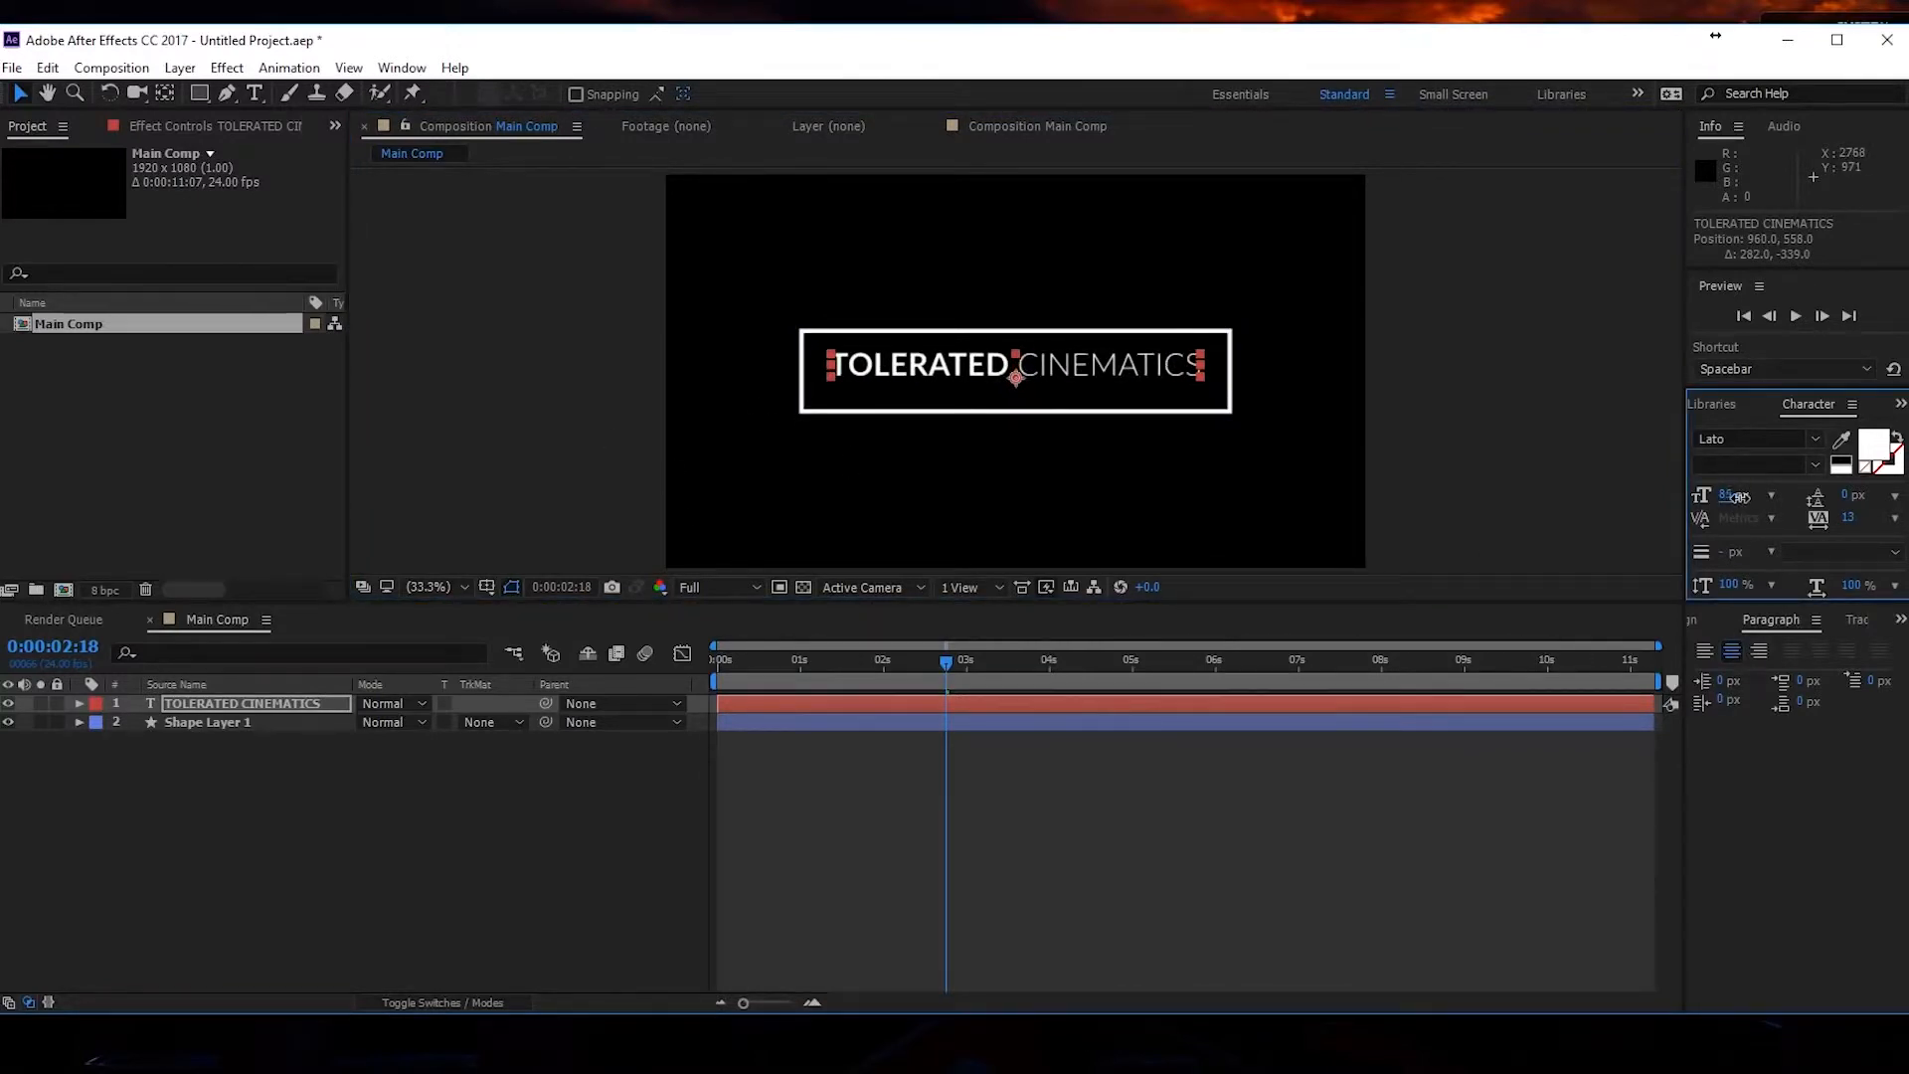
Centre the title text in the composition horizontally and vertically, nudge it up slightly, and deselect it.
left_click(1712, 619)
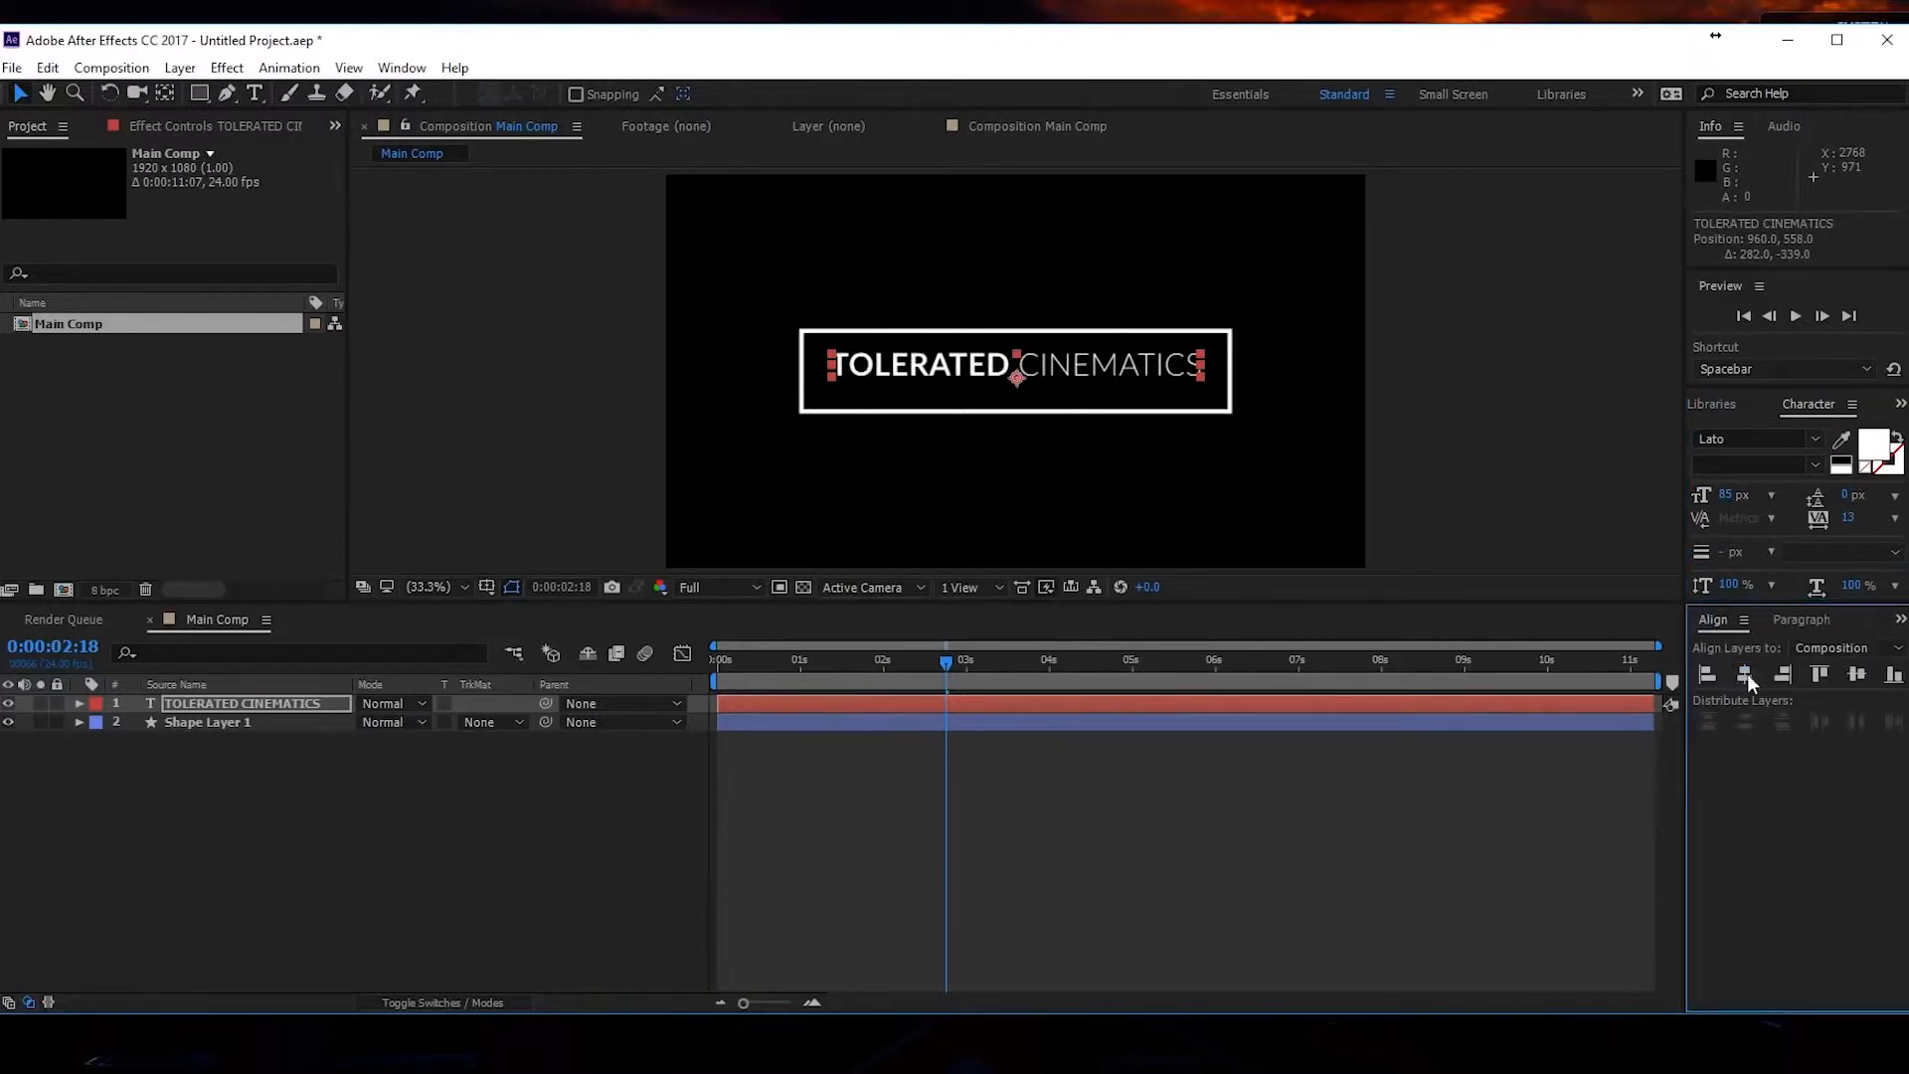
left_click(1849, 683)
key("Up")
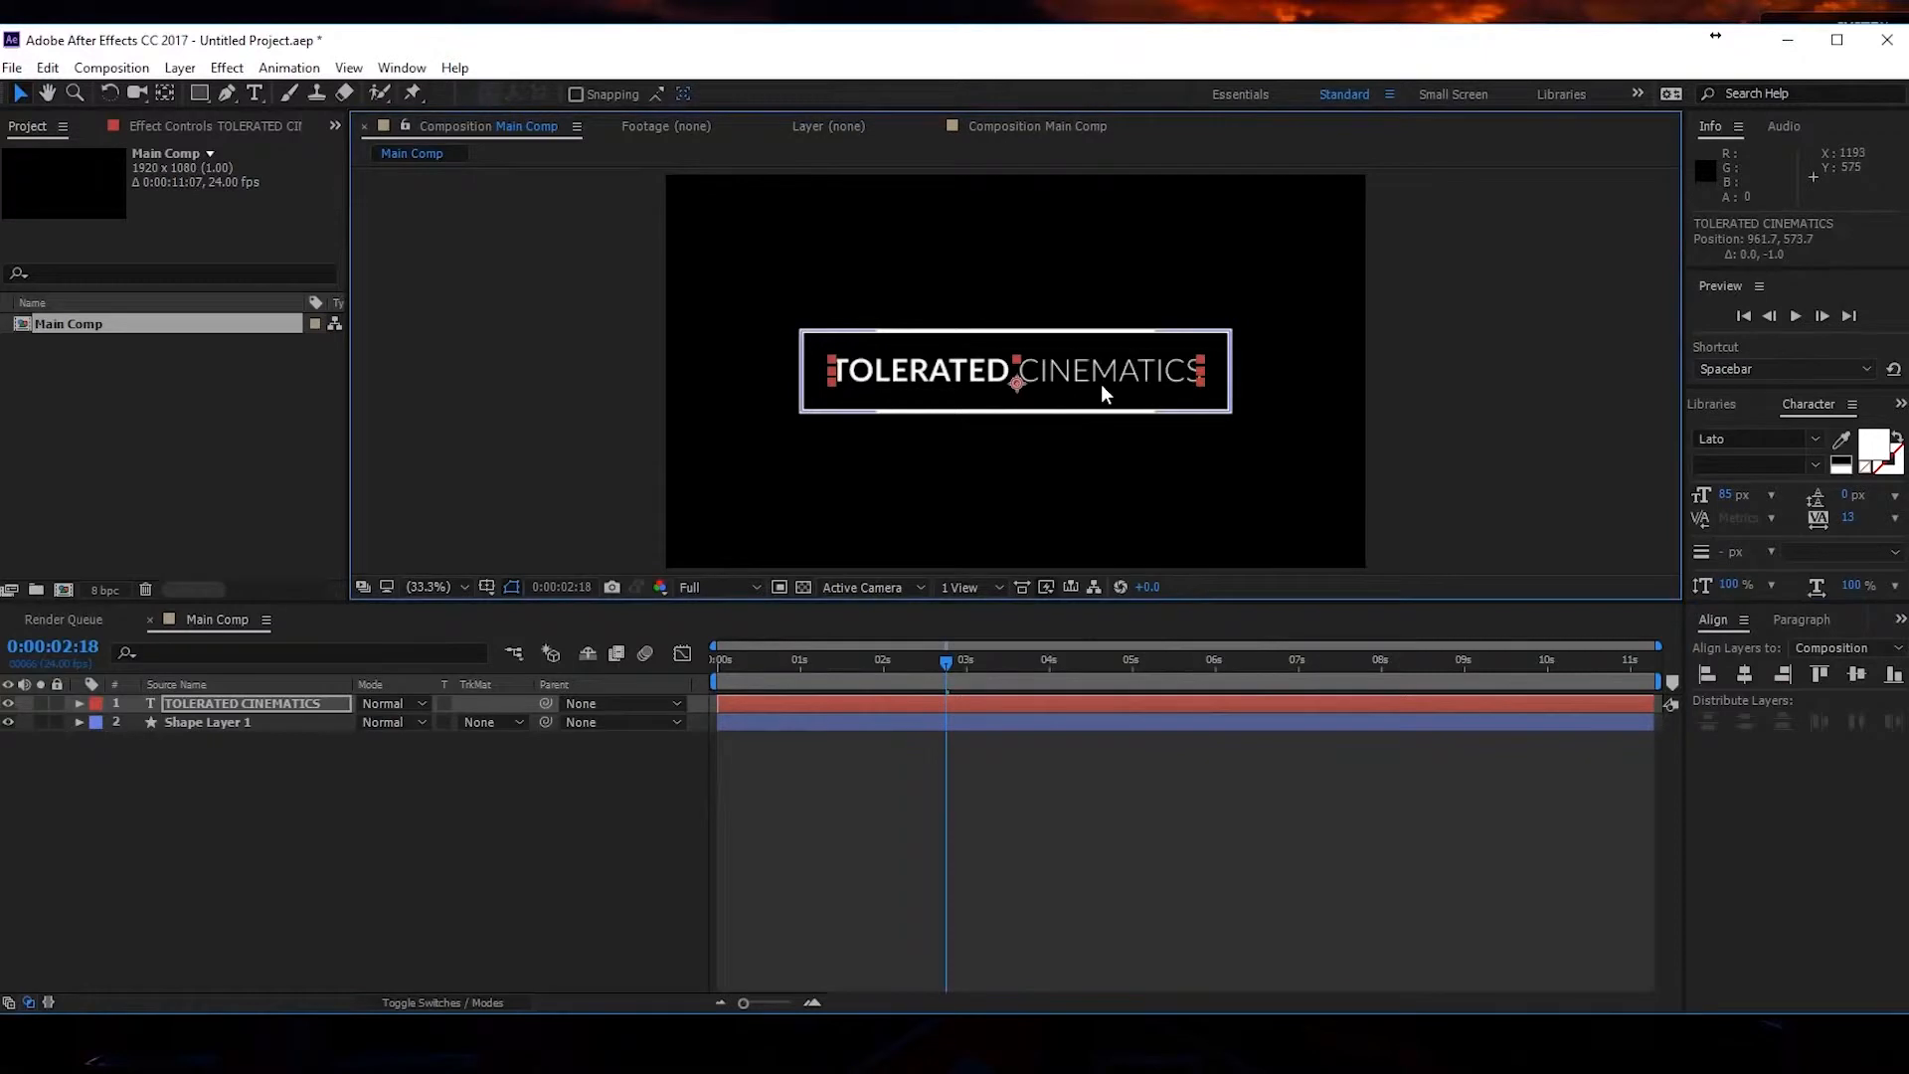
left_click(1268, 326)
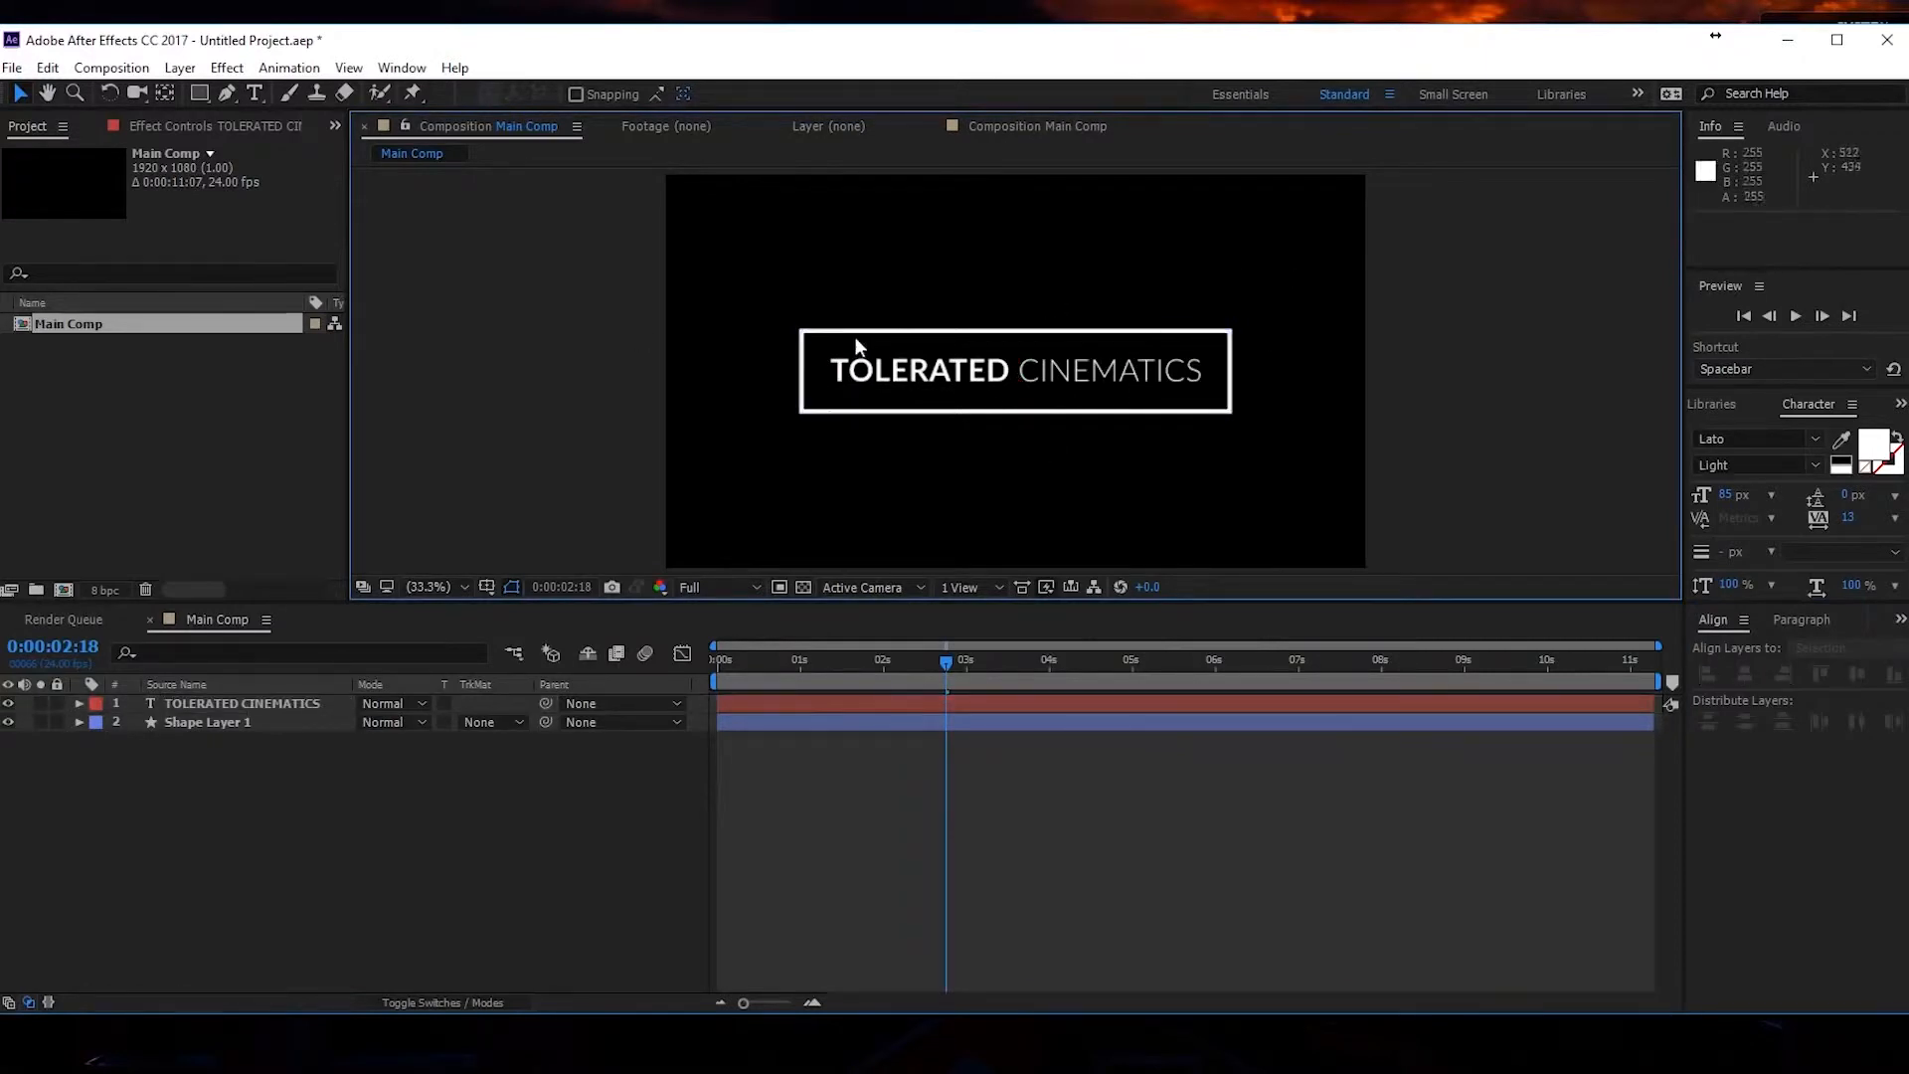
Select the title text layer at 0:00:00:00 and search Effects & Presets for "text".
mouse_move(876, 661)
left_mouse_down()
mouse_move(730, 671)
mouse_move(877, 666)
left_mouse_up()
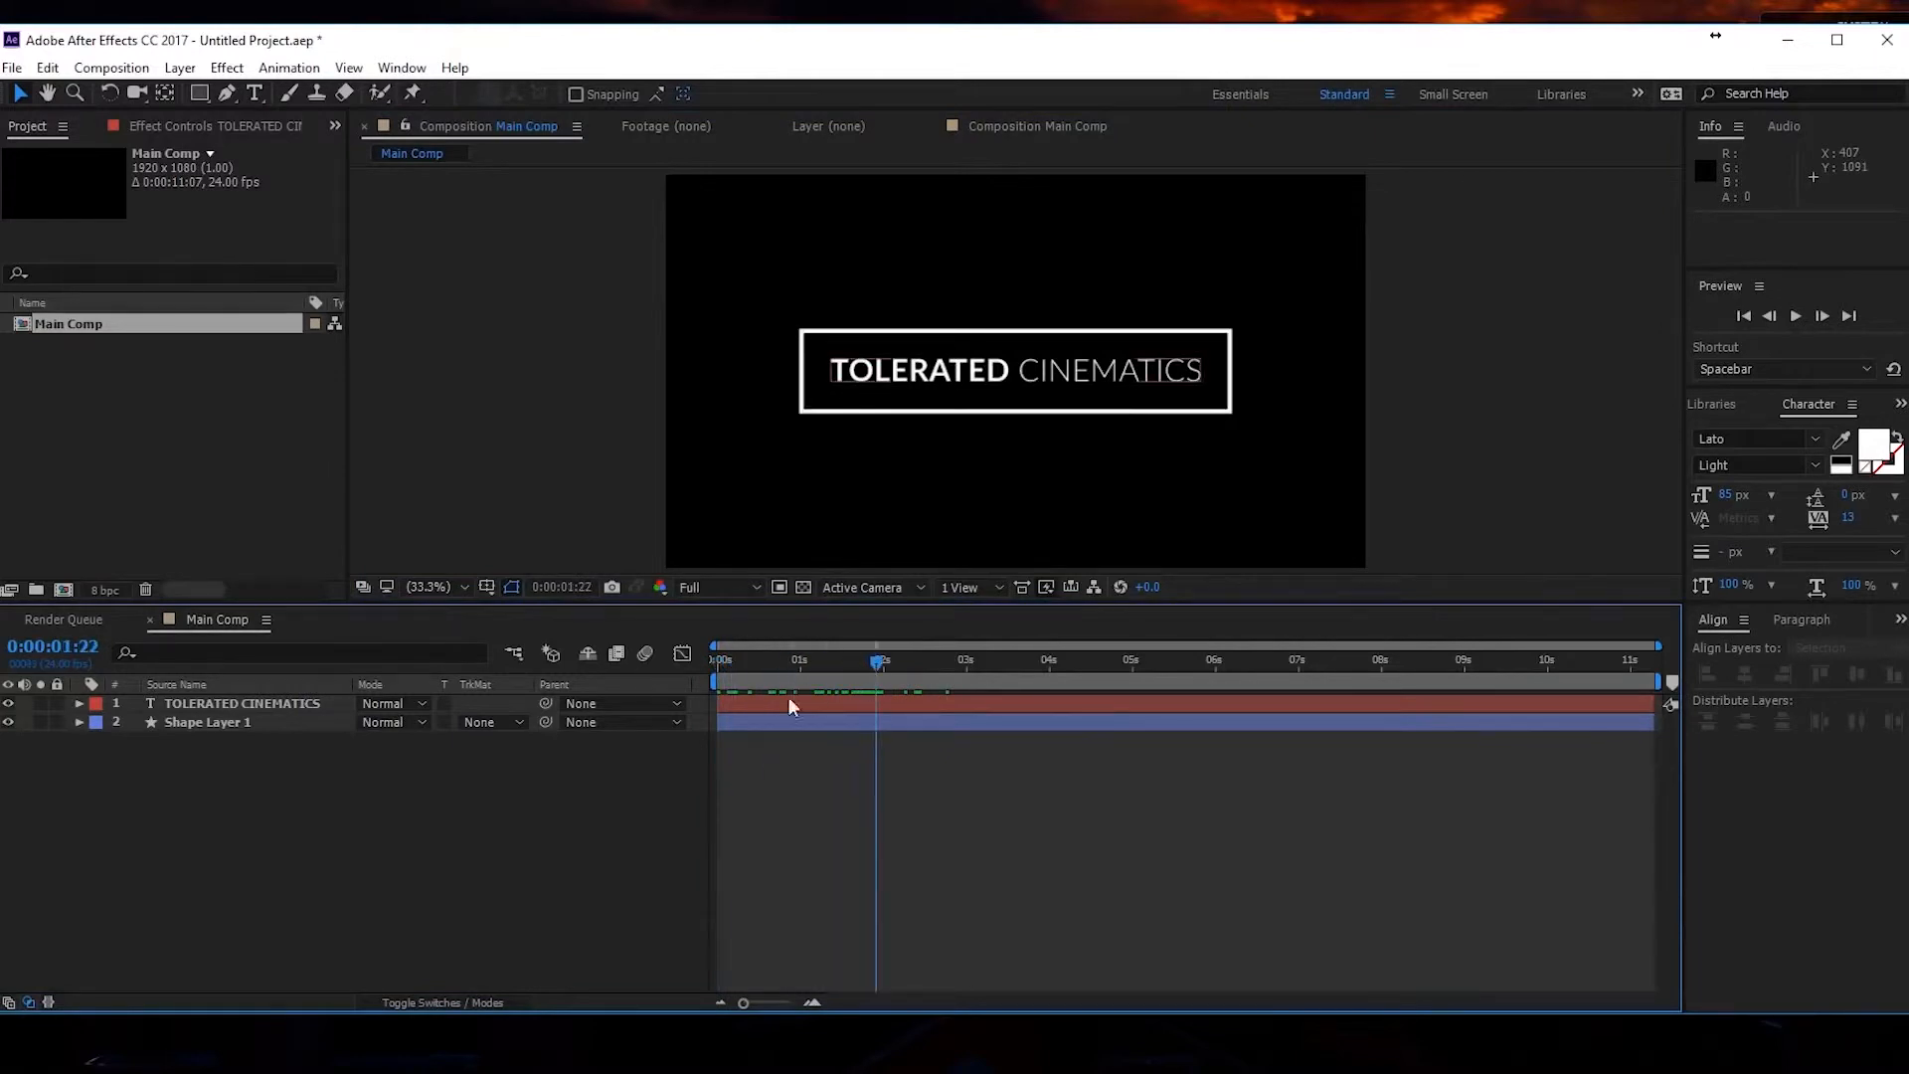
left_click(270, 708)
key("Home")
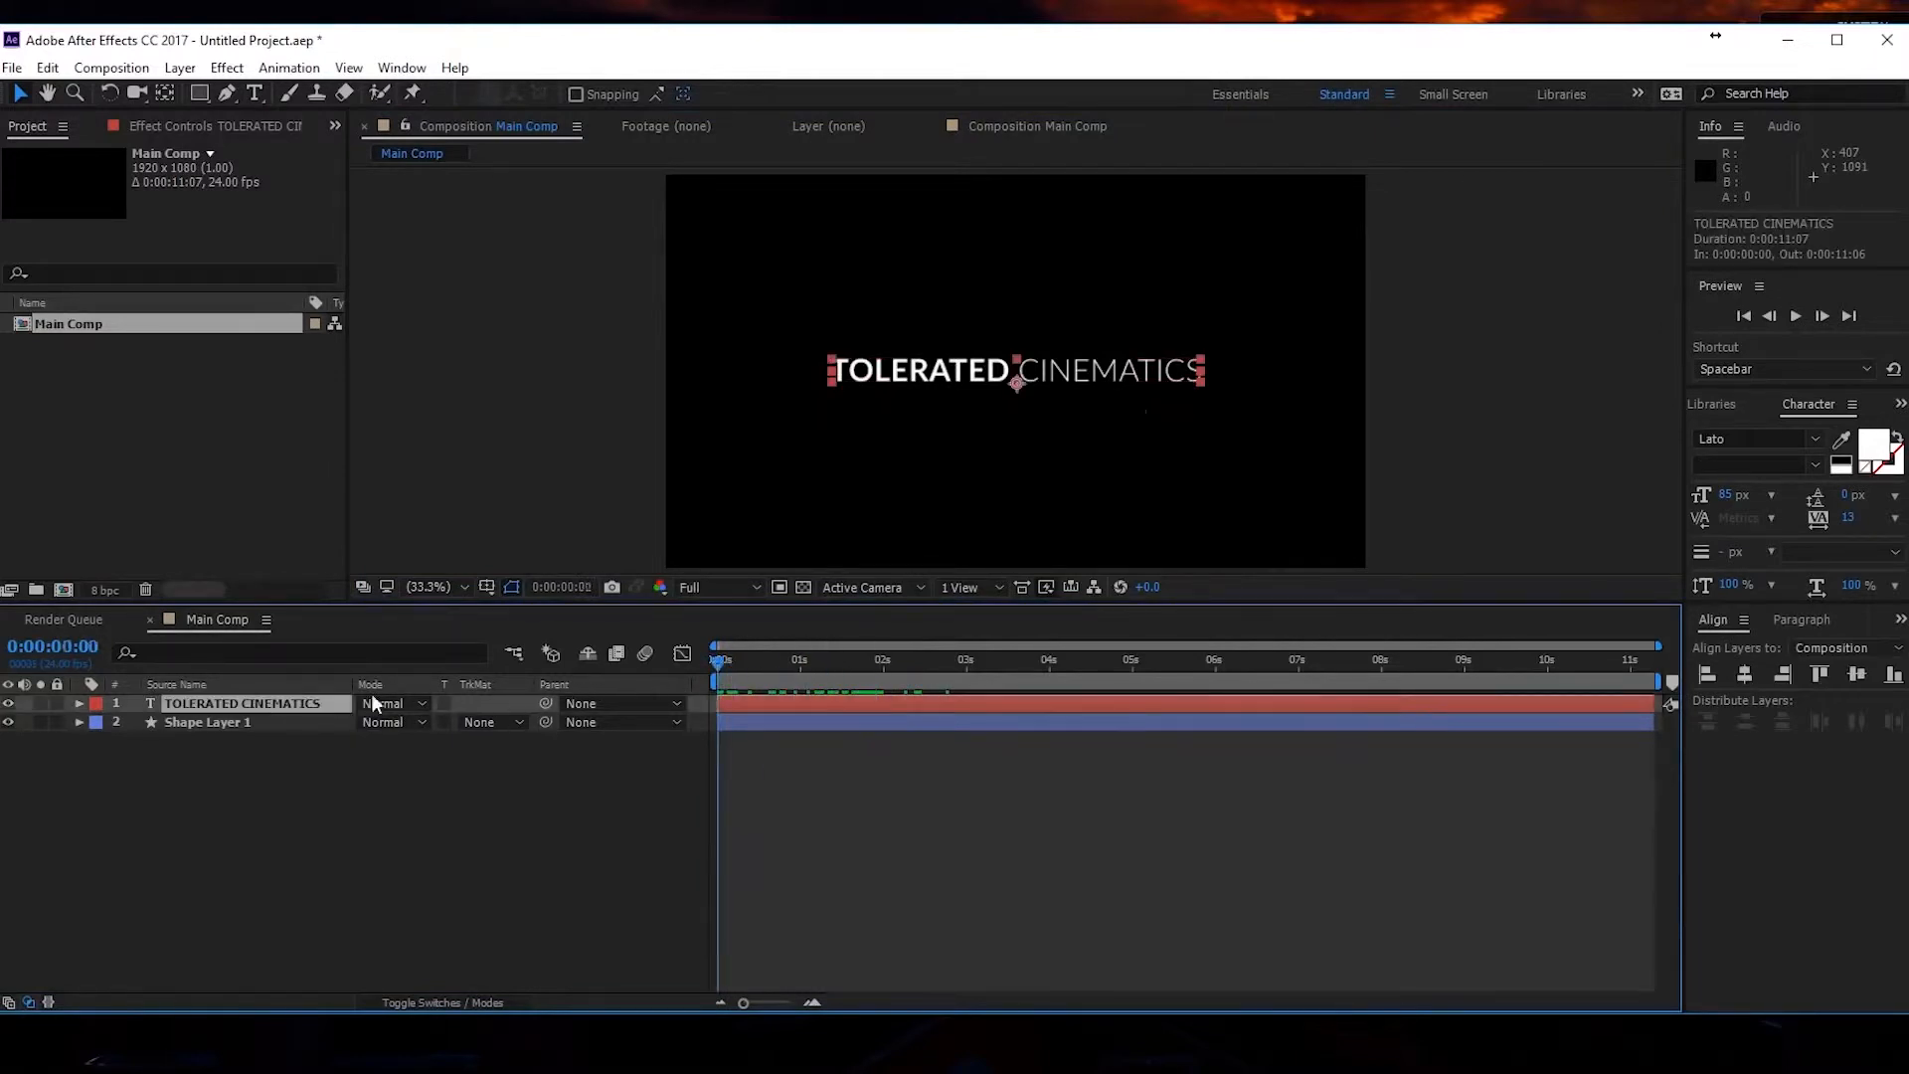
left_click(1724, 403)
left_click(1696, 405)
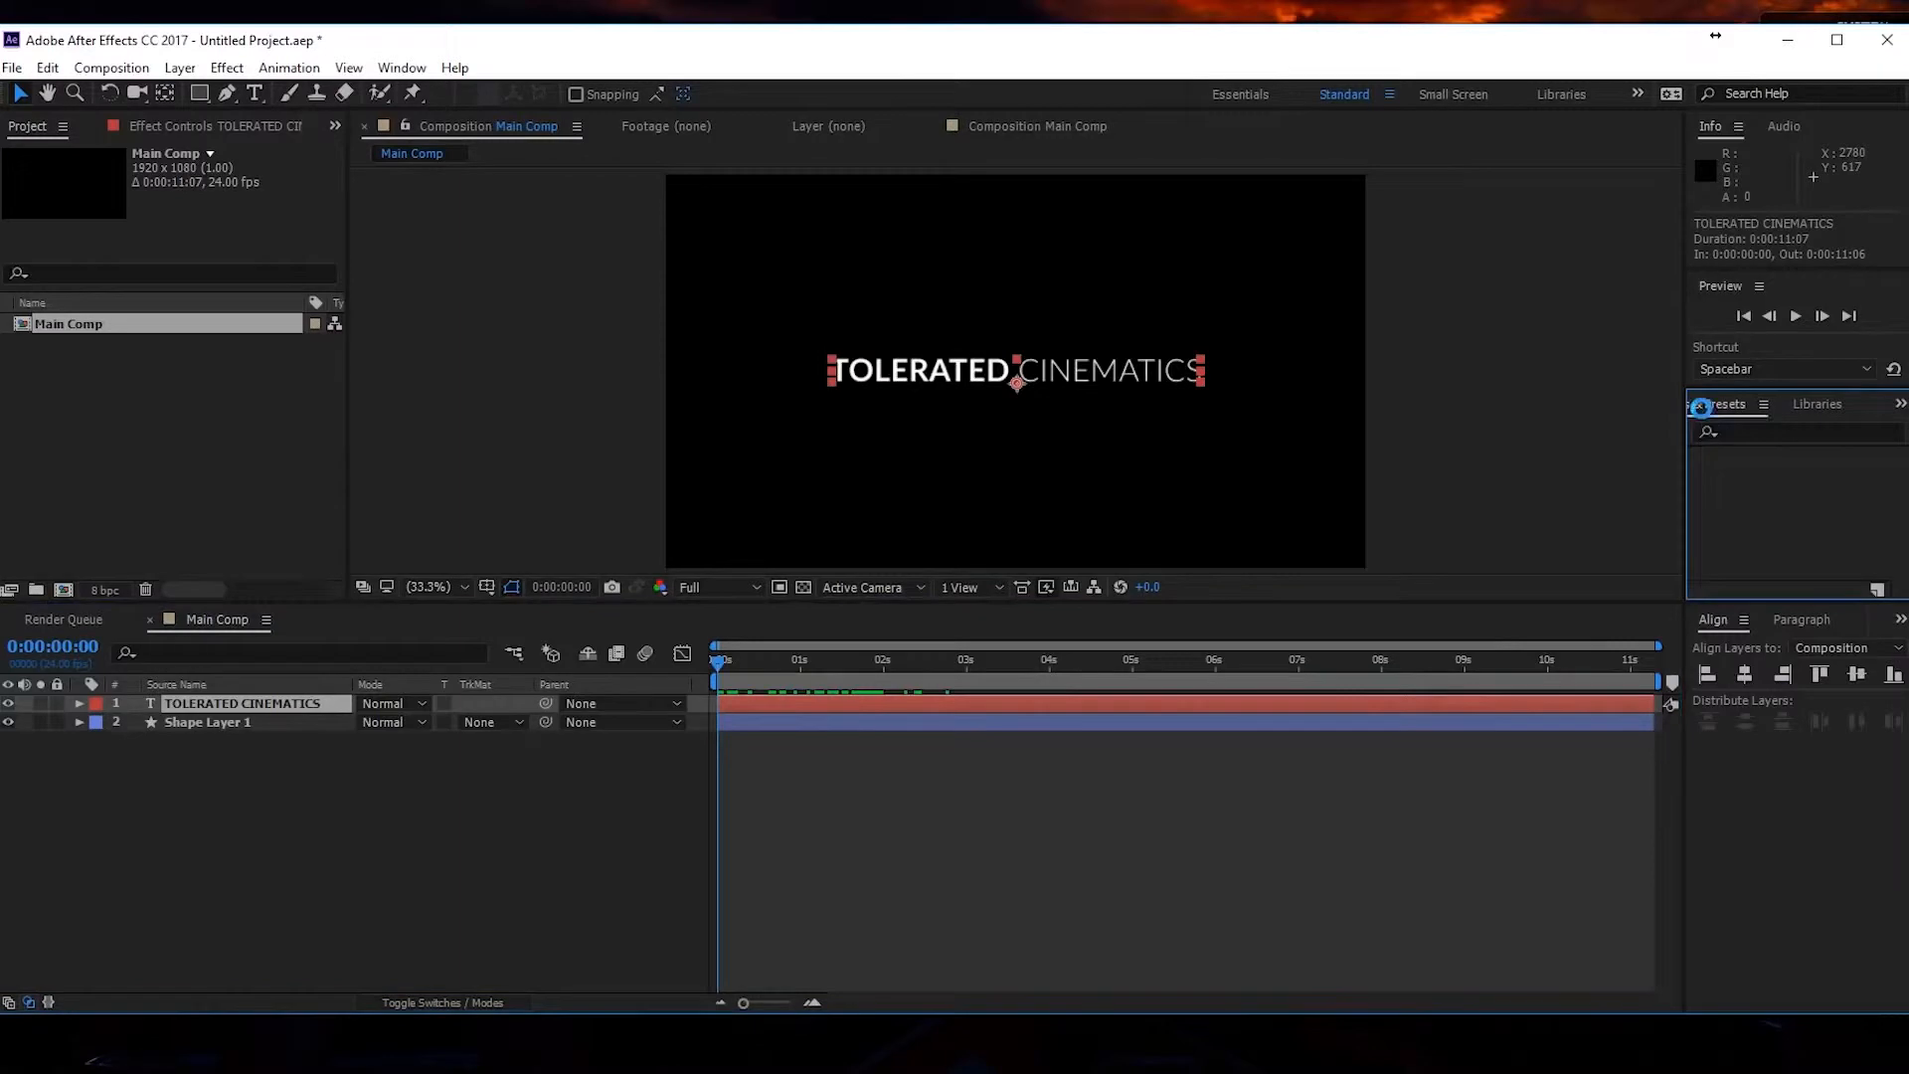
left_click(1716, 435)
type("text")
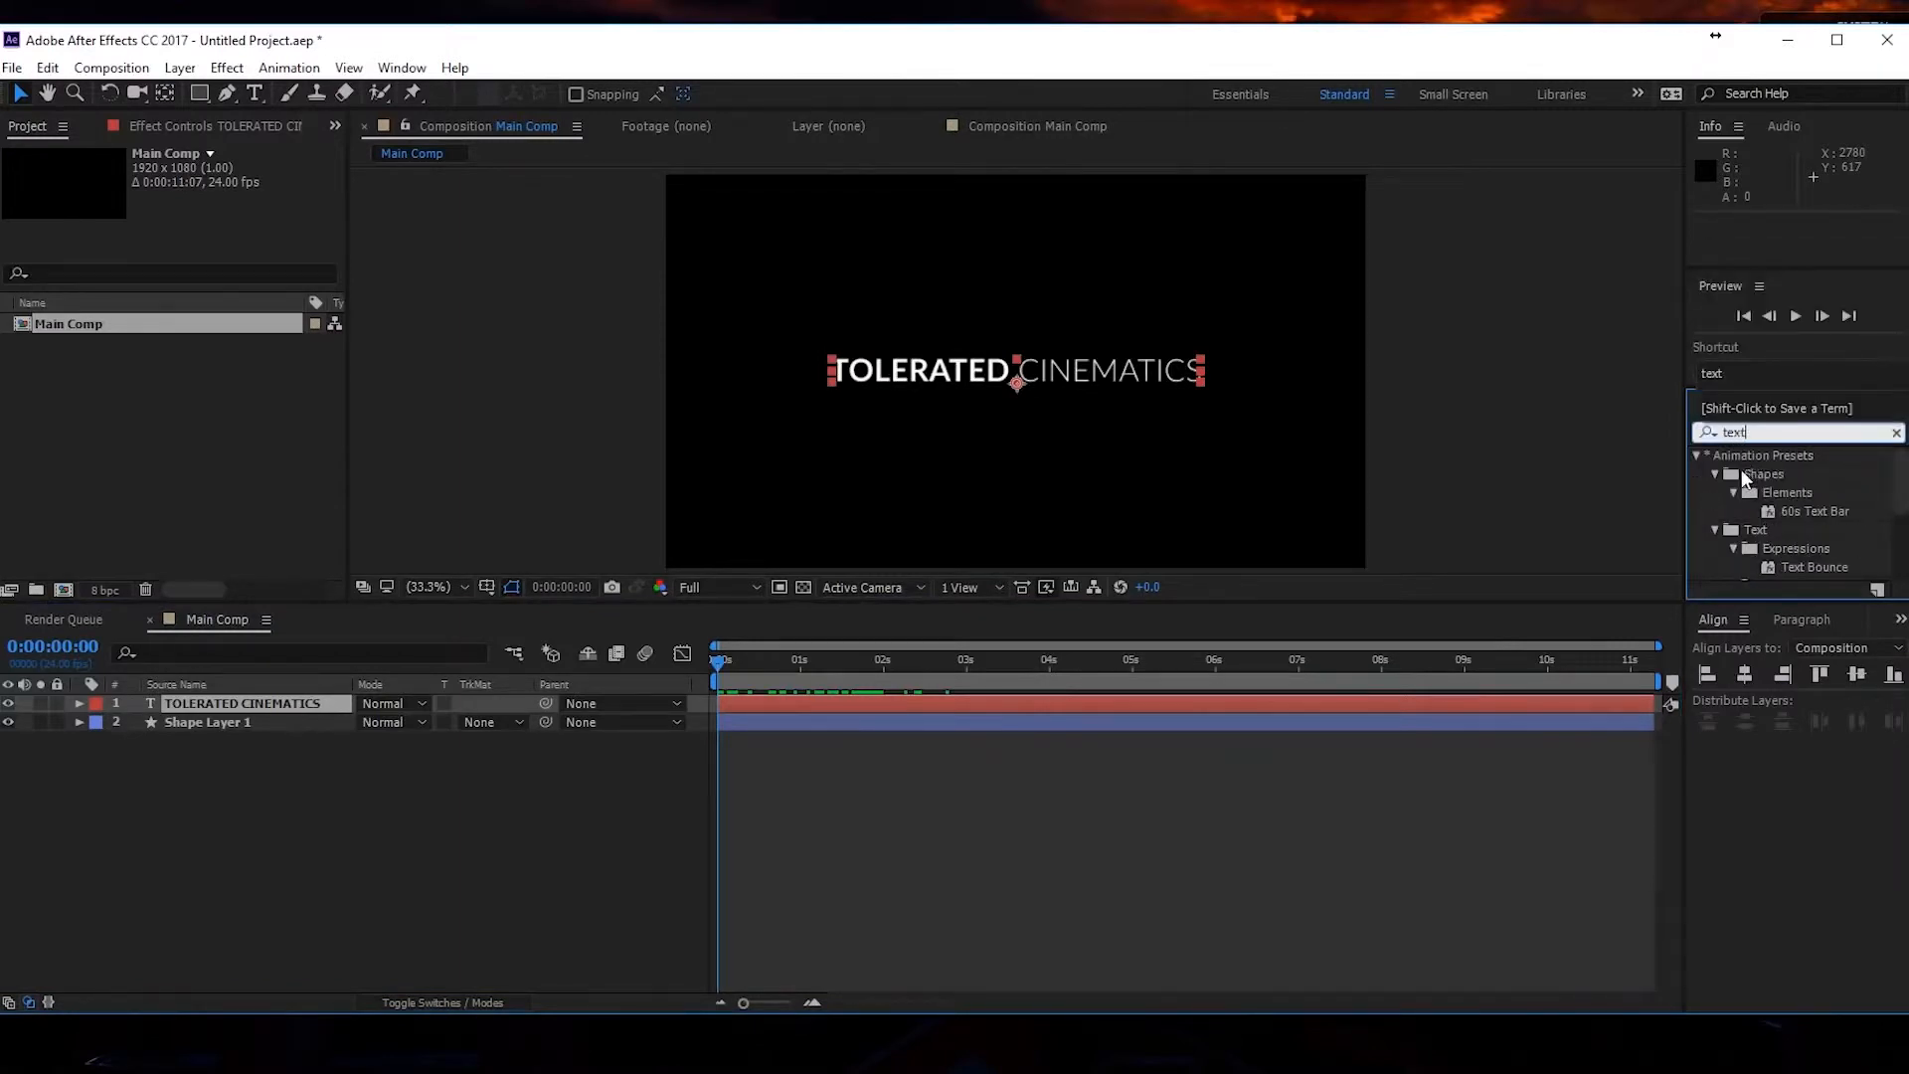
Expand the Animate In folder of the Text animation presets and widen the Effects & Presets panel.
left_click(1696, 457)
left_click(1695, 457)
left_click(1754, 429)
key("Return")
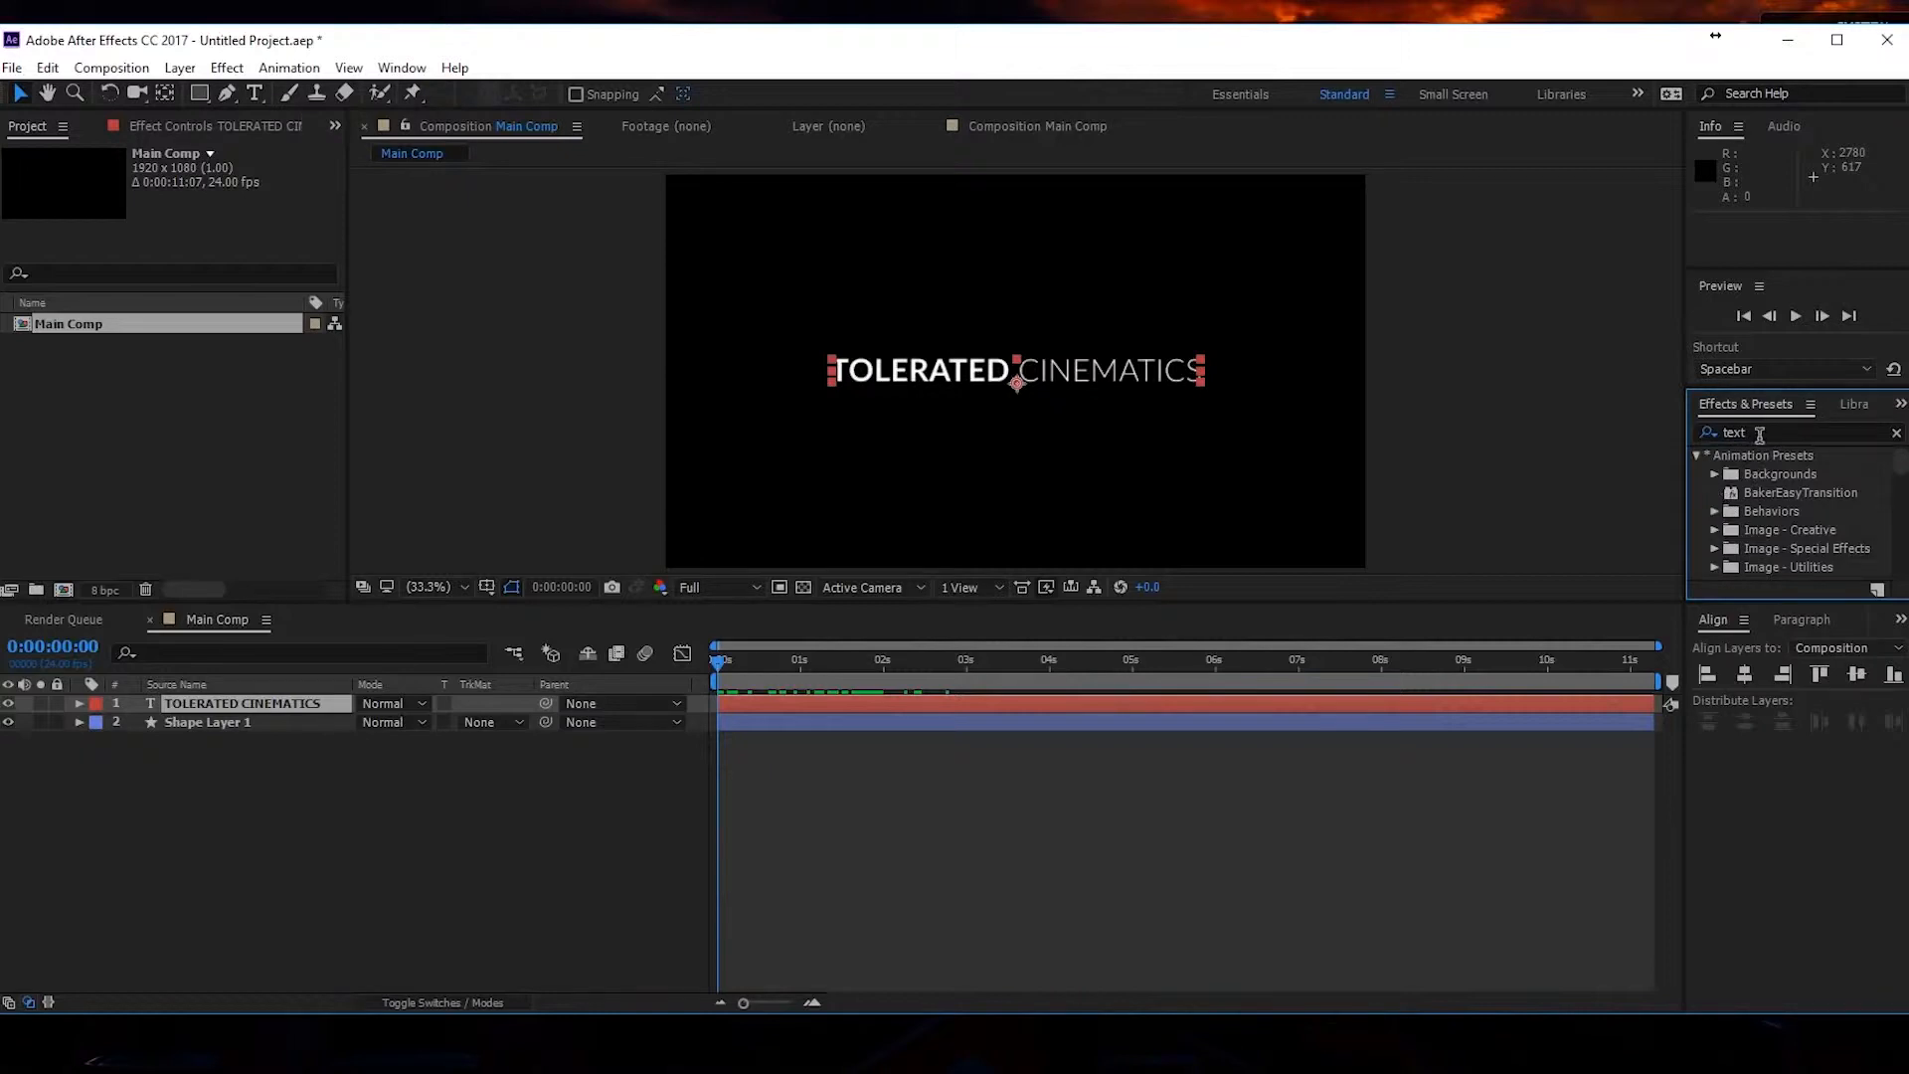
left_click(1760, 434)
key("BackSpace")
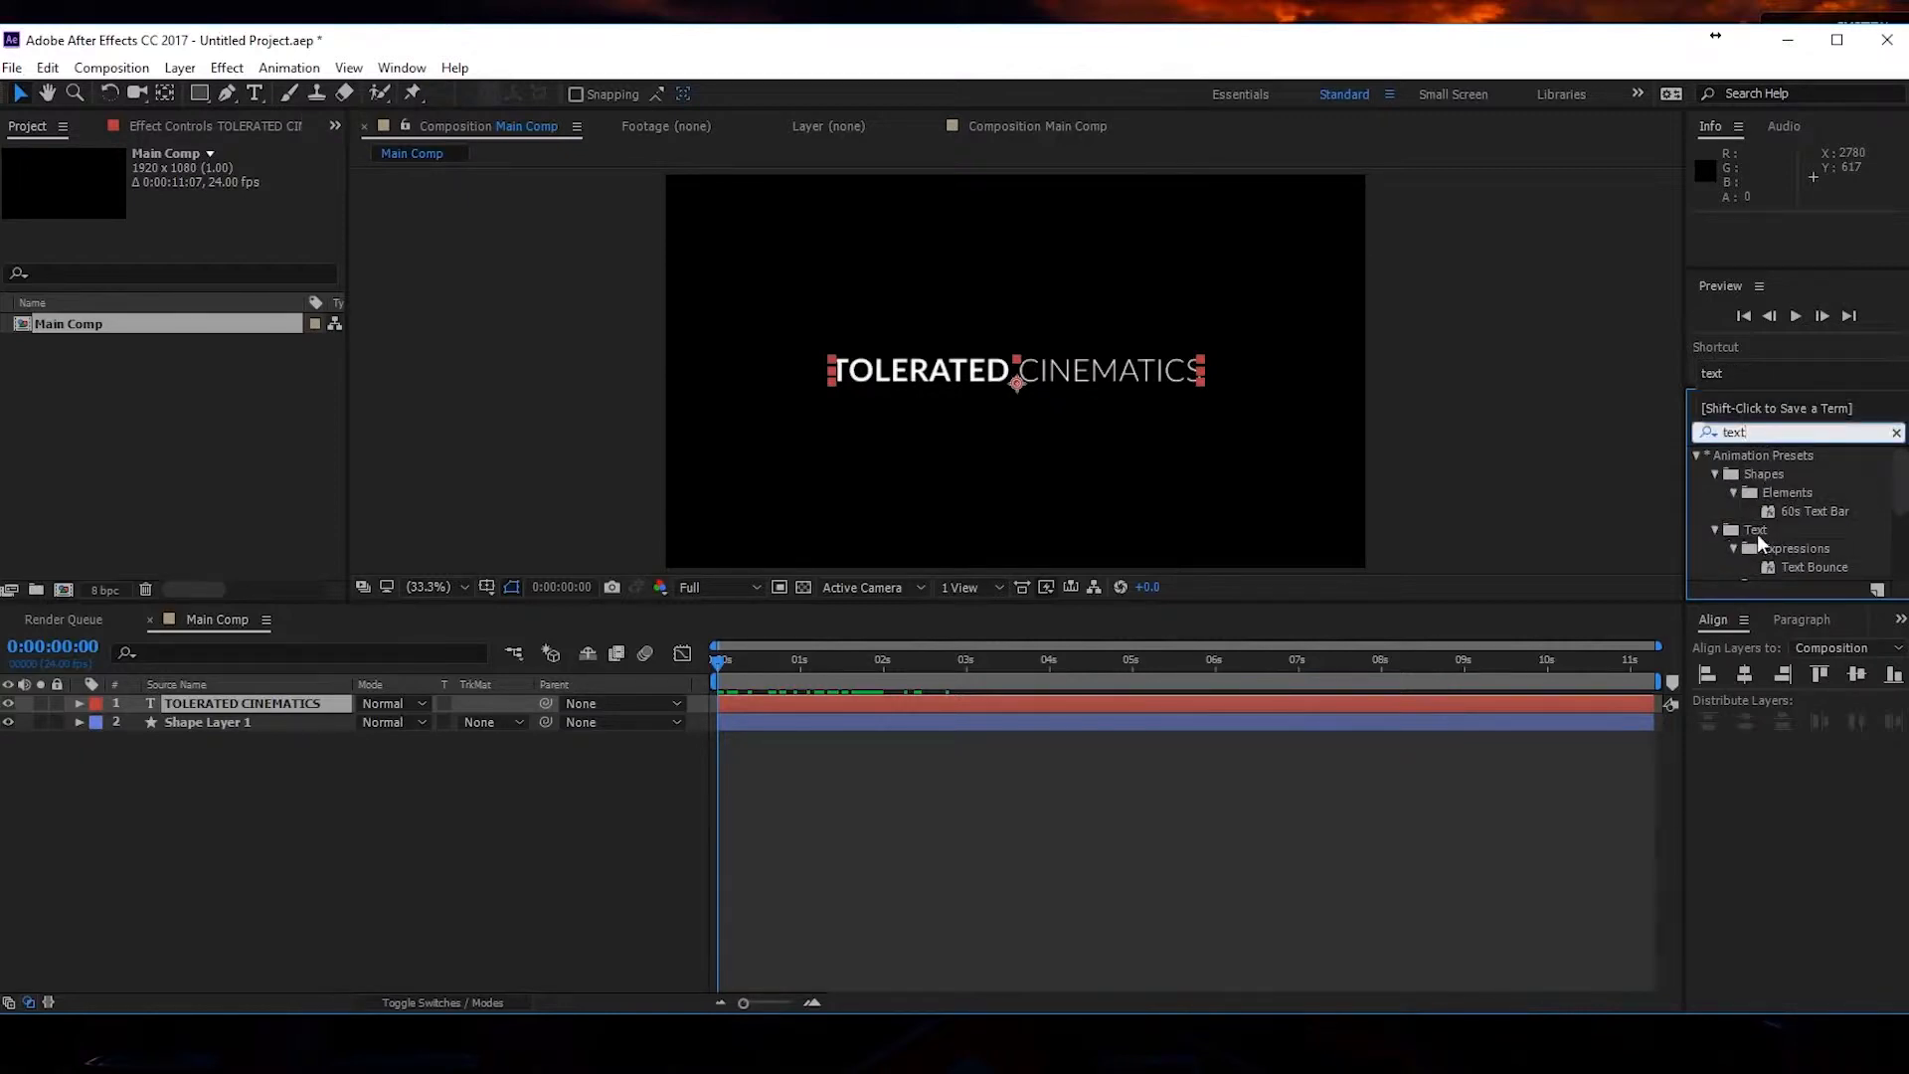
key("Return")
left_click(1715, 530)
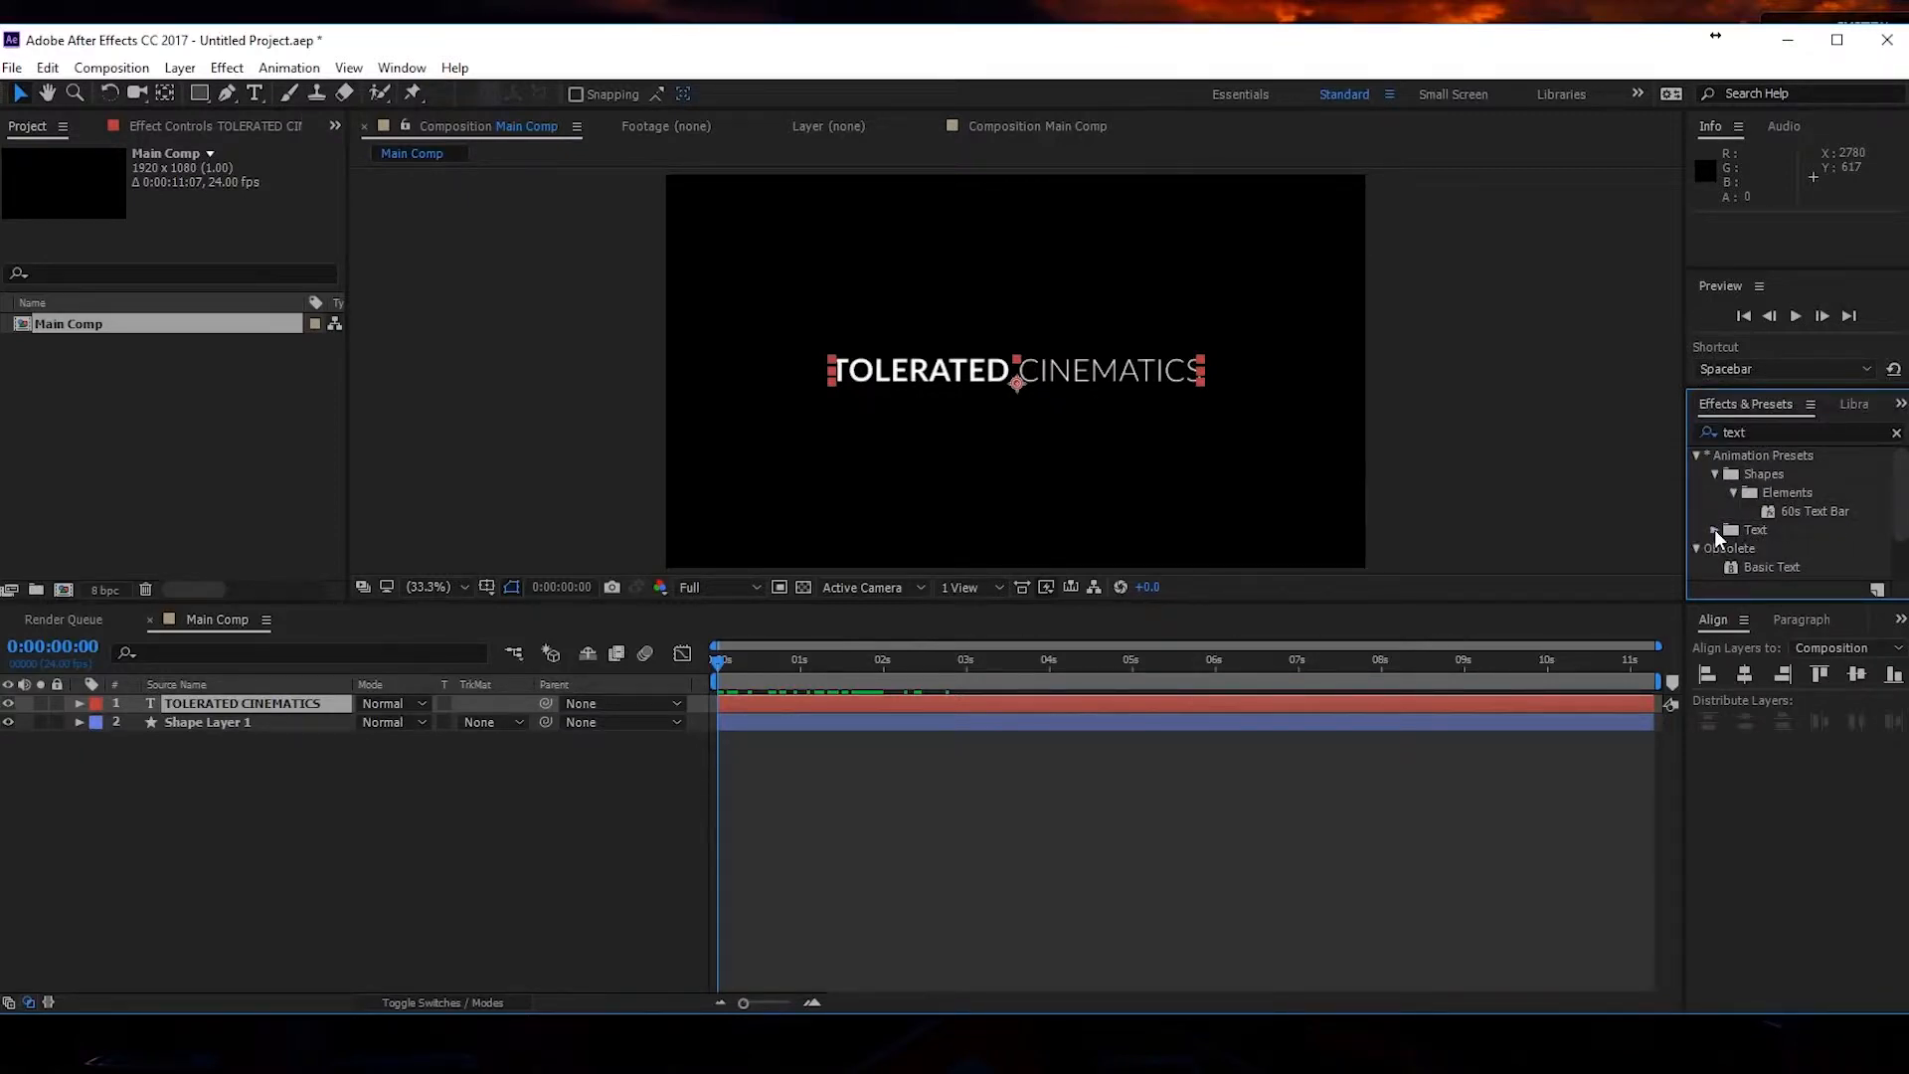
left_click(1715, 530)
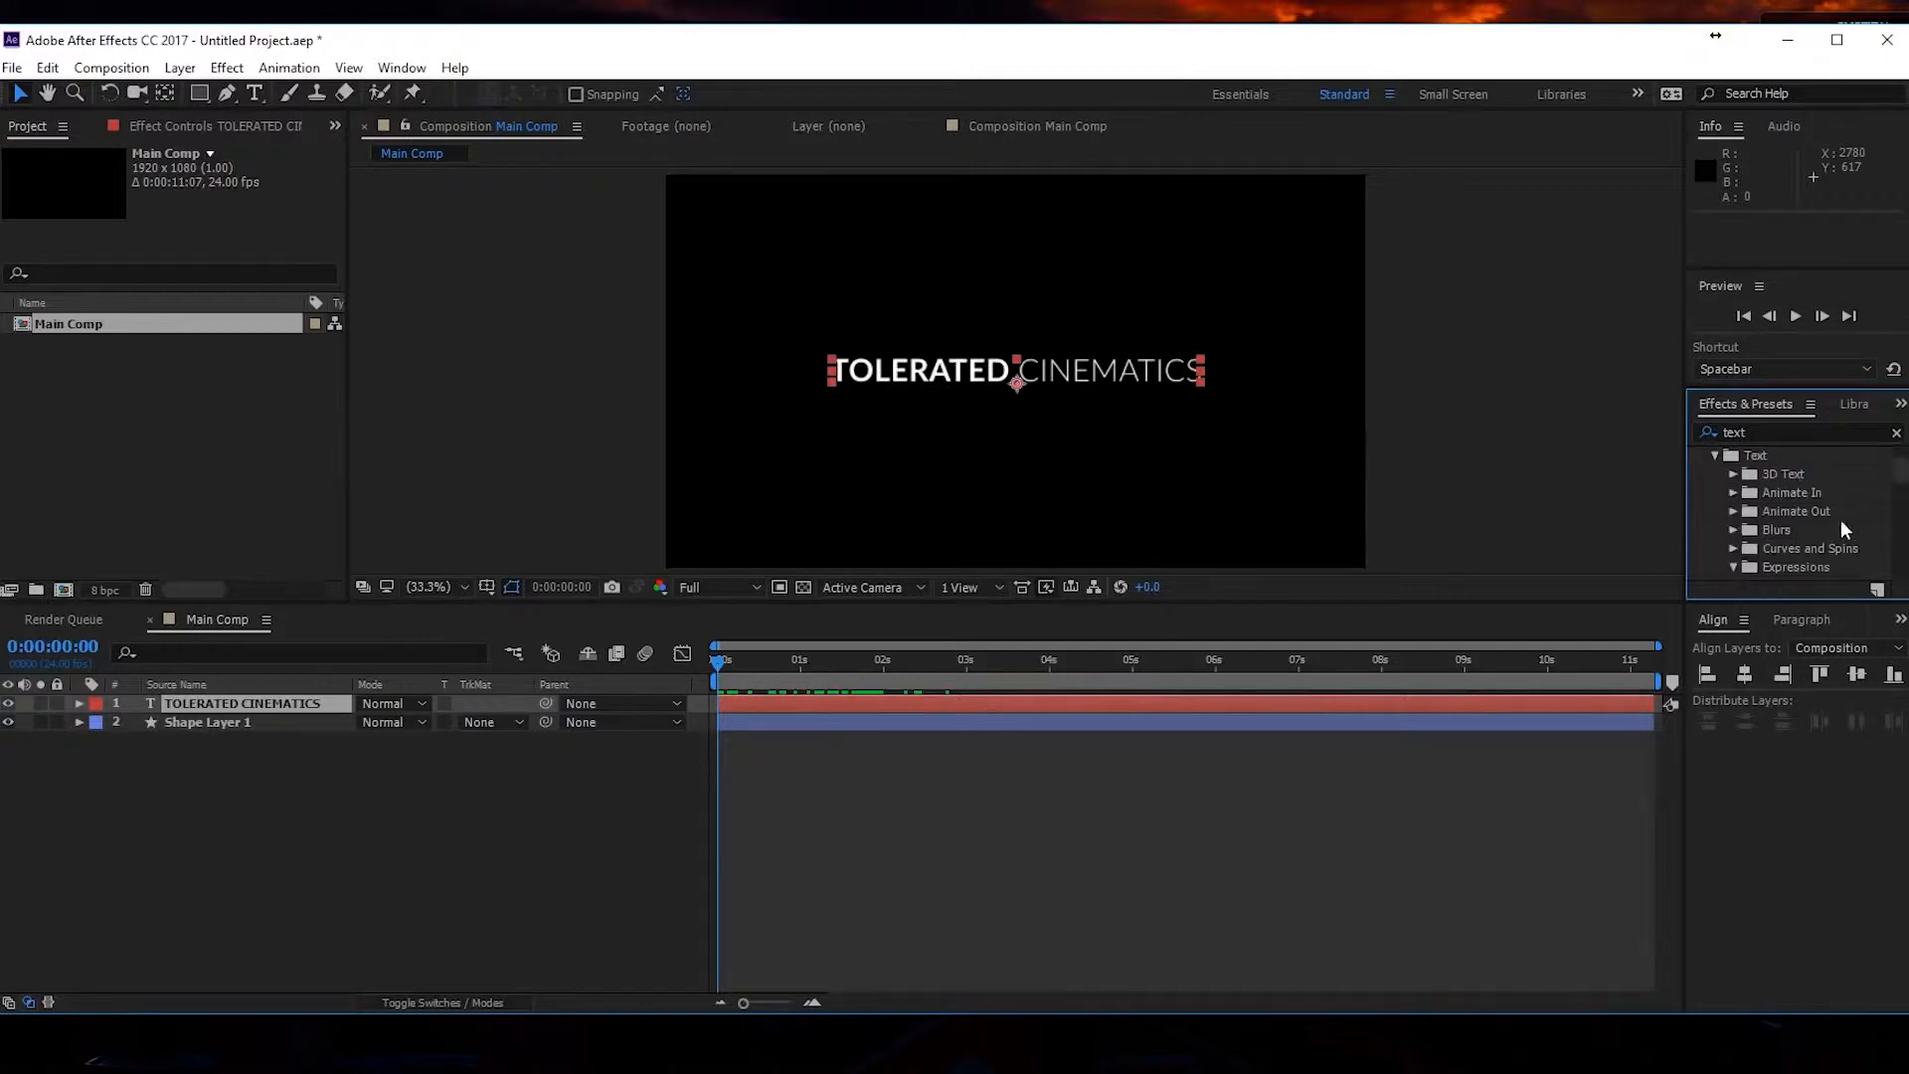
left_click(1732, 491)
left_click_drag(1683, 493, 1600, 496)
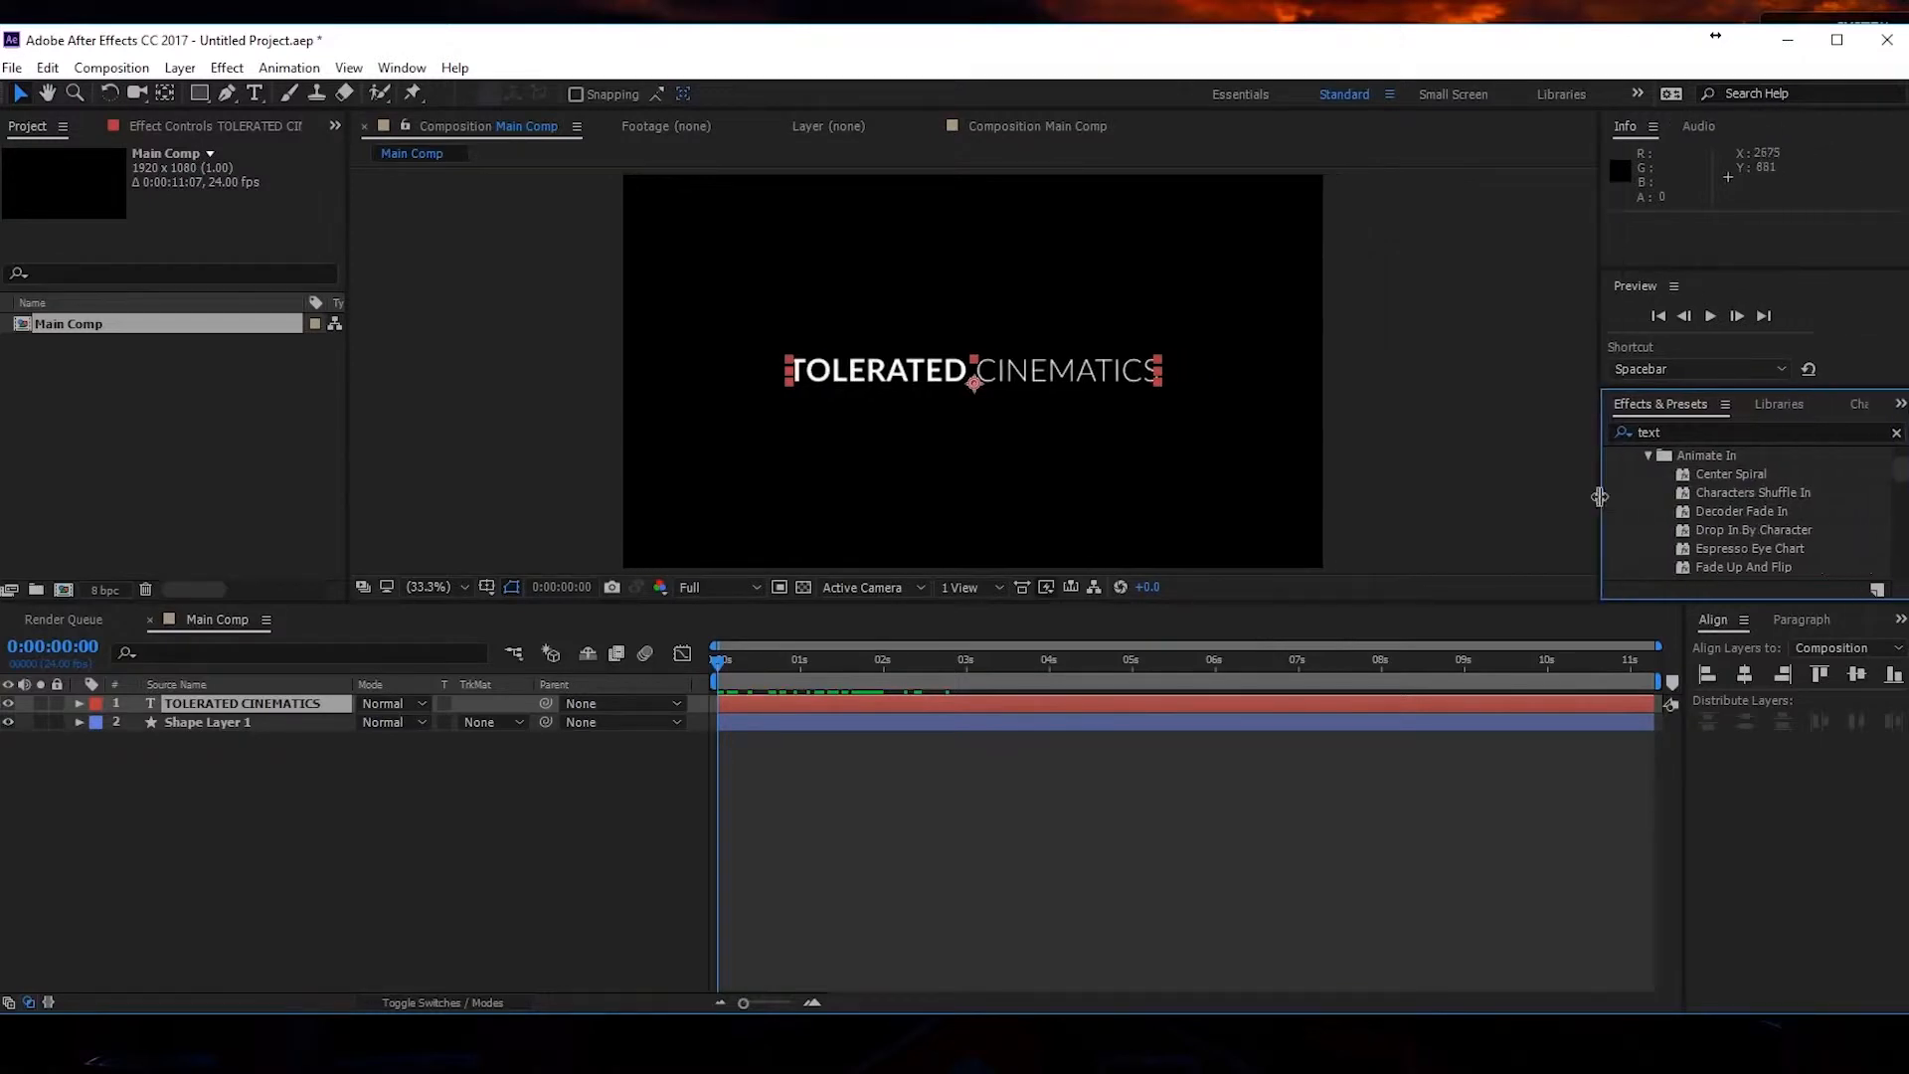
Try the Fade Up Characters preset on the title text, scrub the first frames, and undo it.
left_click(1753, 547)
left_click(1749, 530)
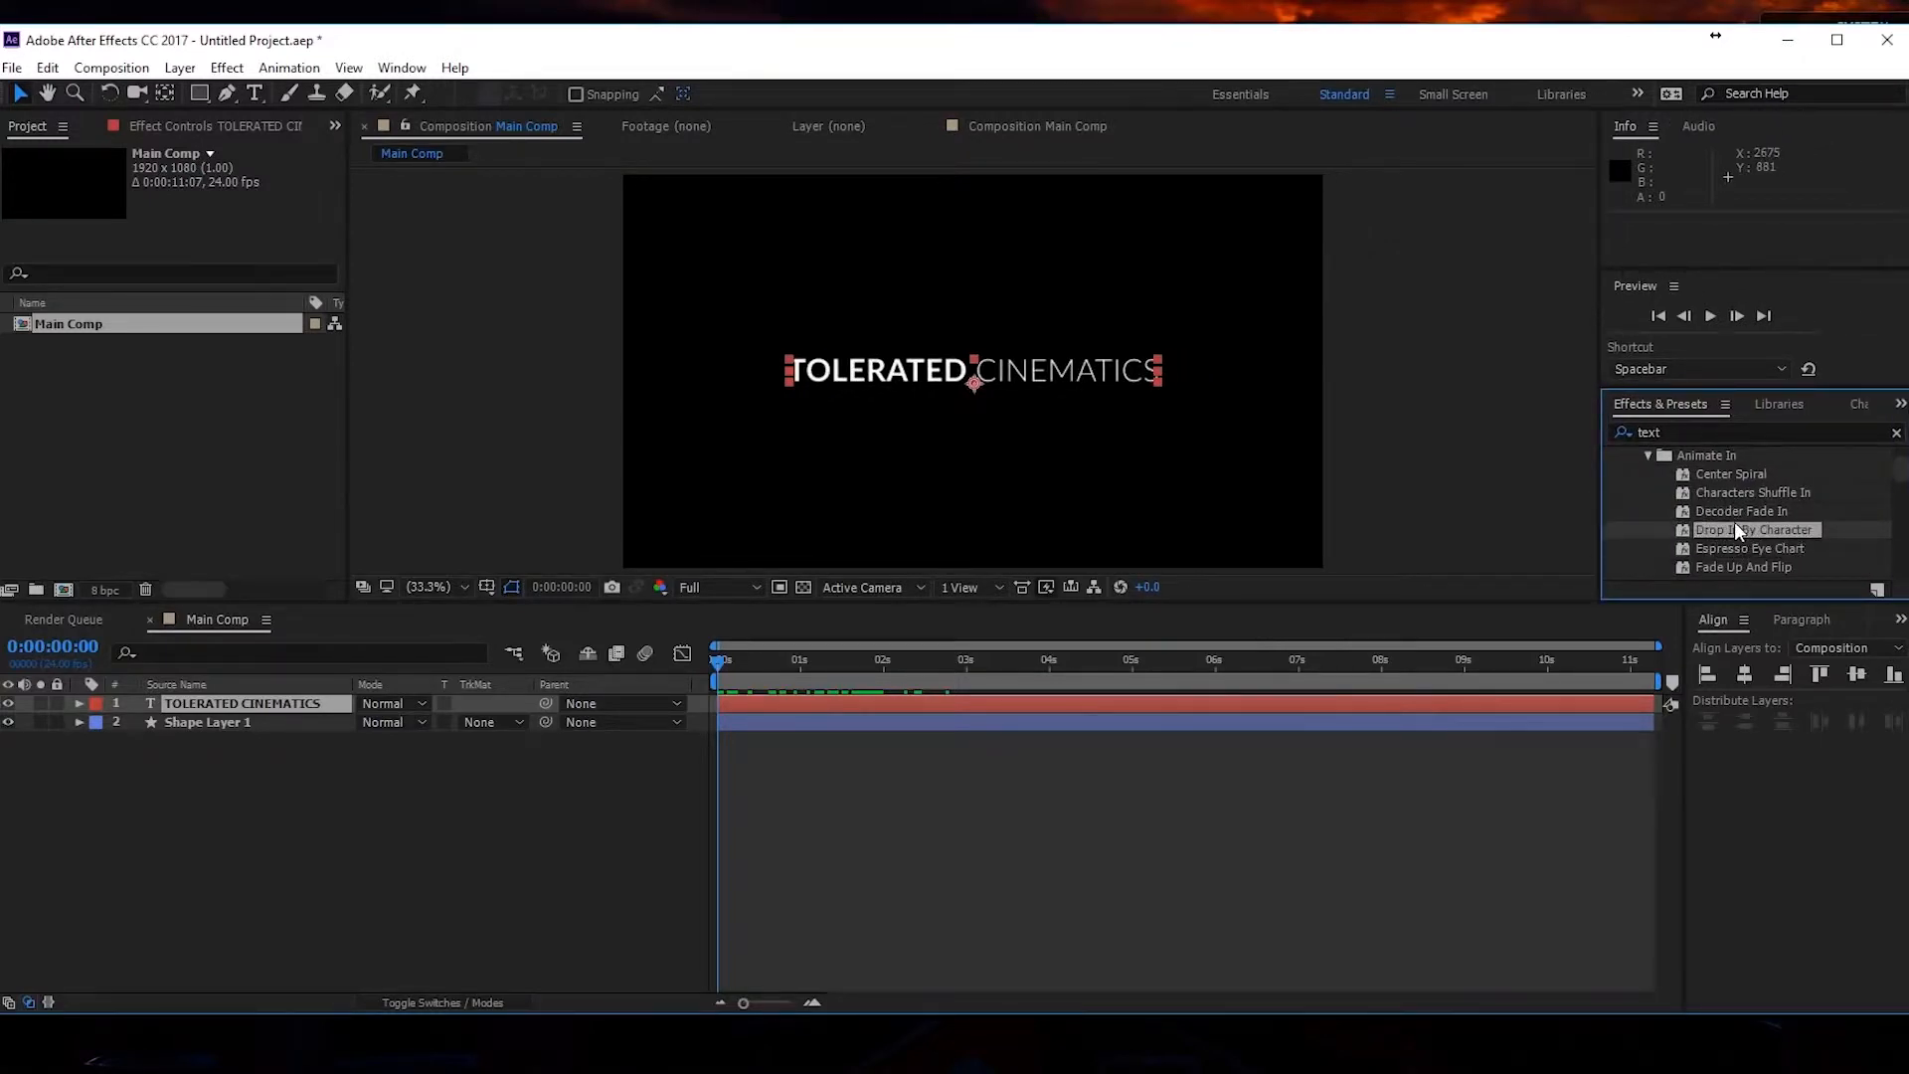
scroll(1758, 512, "down", 1)
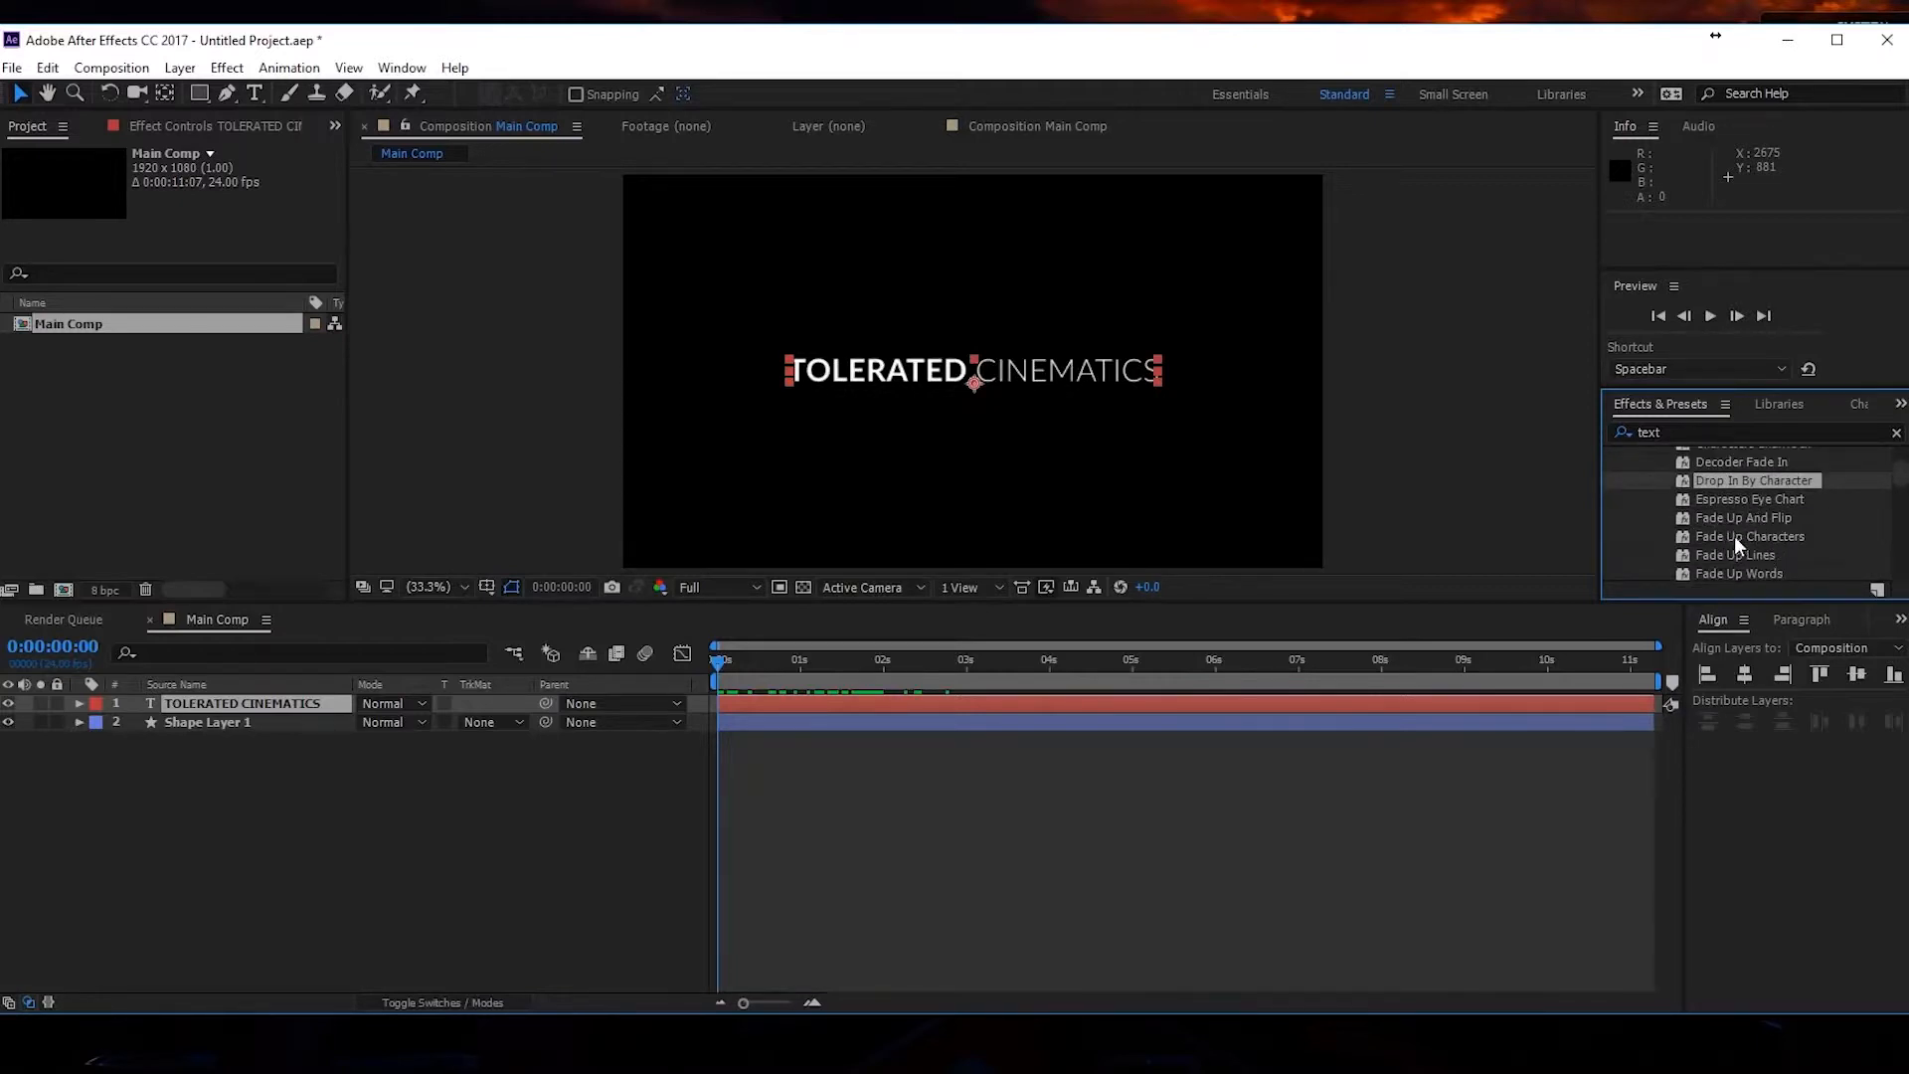
left_click(1738, 538)
left_click_drag(1768, 540, 1087, 392)
mouse_move(723, 656)
left_mouse_down()
mouse_move(827, 661)
mouse_move(729, 679)
left_mouse_up()
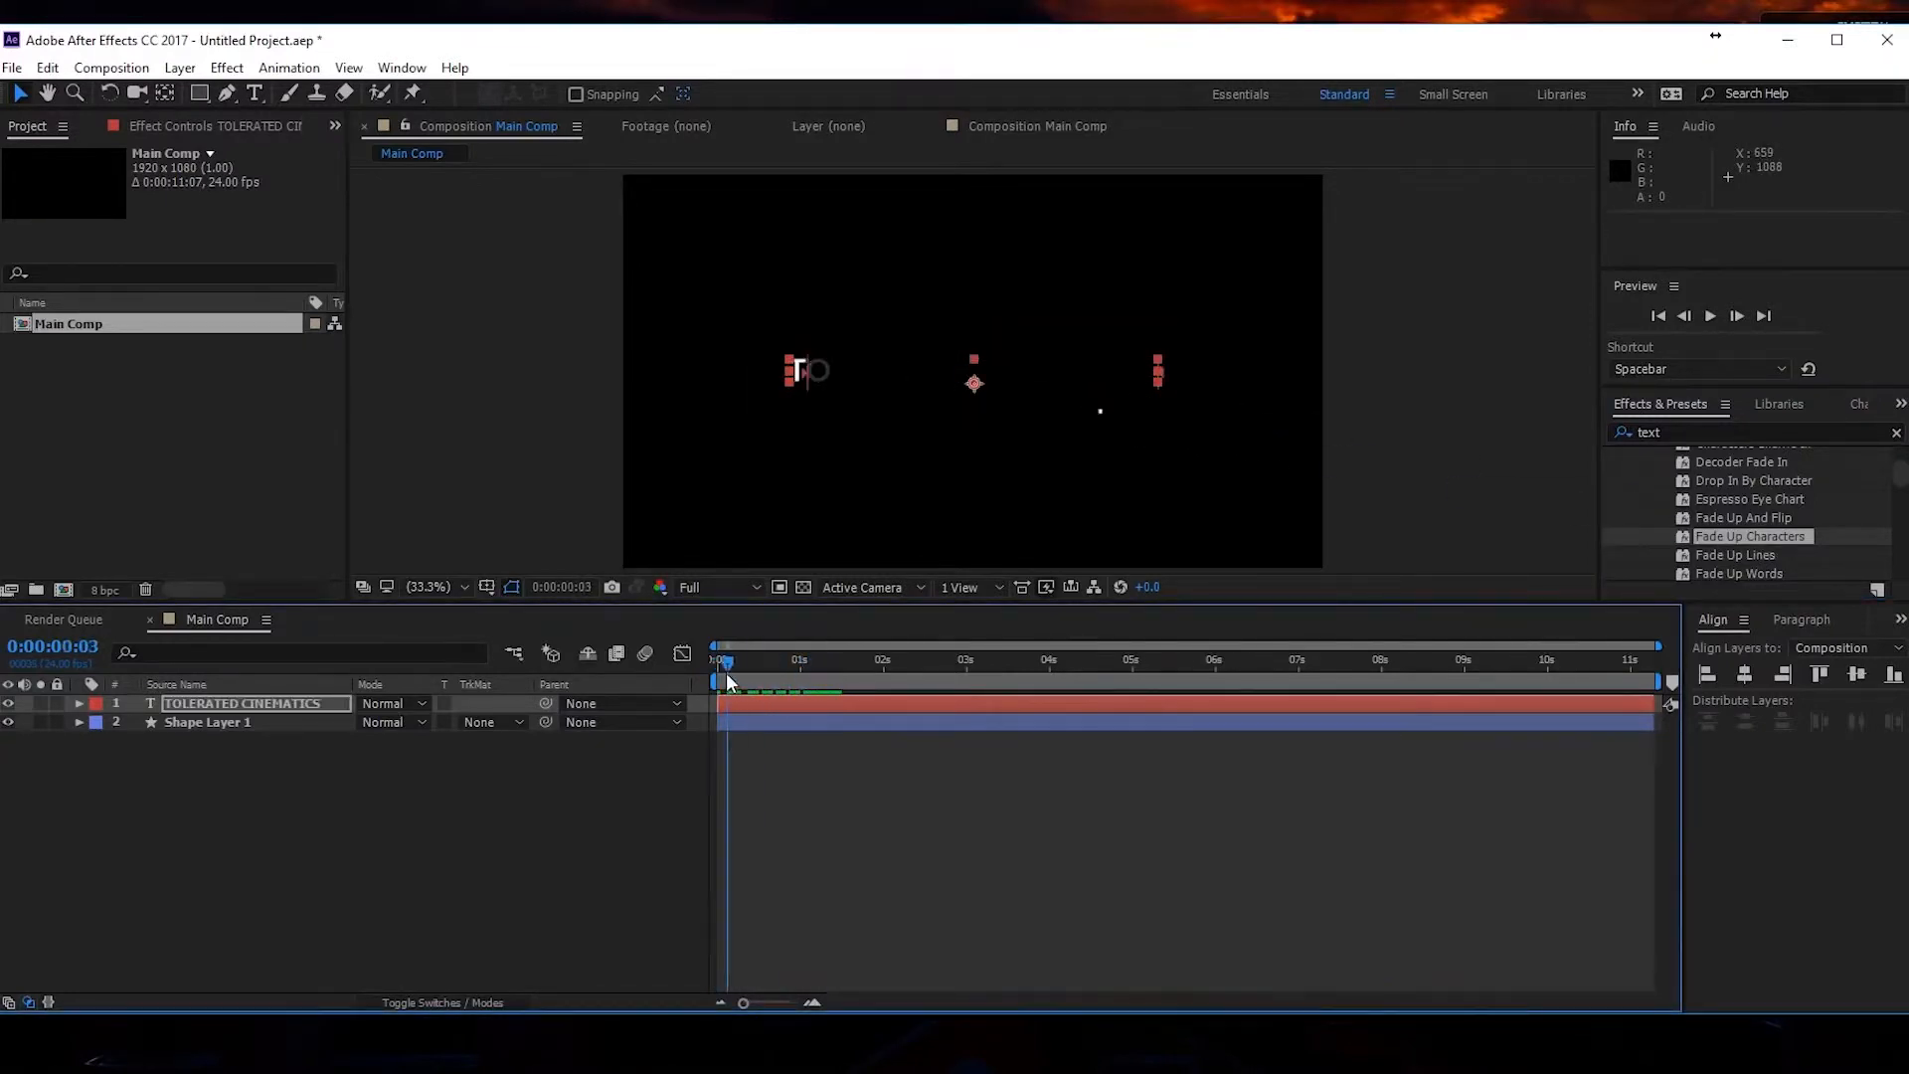
key("ctrl+z")
Apply the Random Fade Up preset to the title text layer at 0:00:00:00 and preview the animation.
left_click(1745, 555)
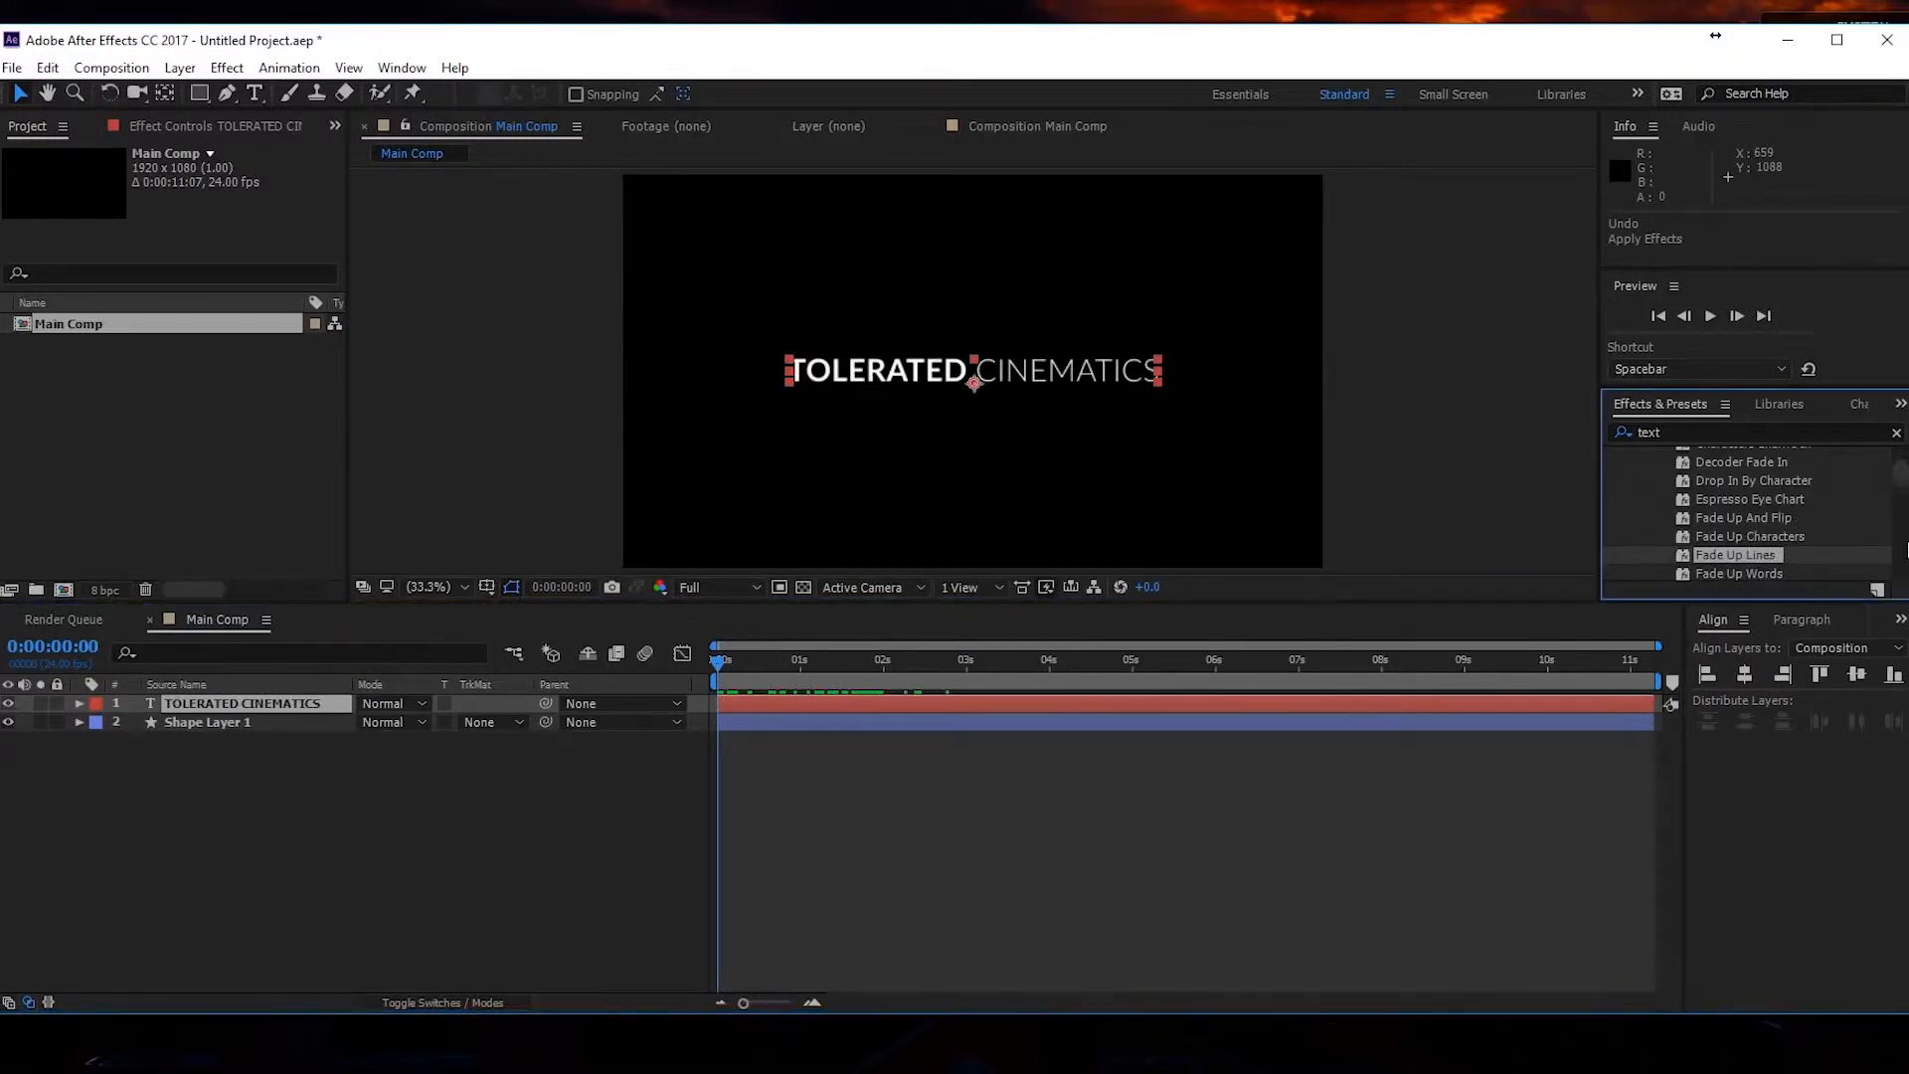
scroll(1808, 523, "down", 2)
scroll(1814, 535, "down", 2)
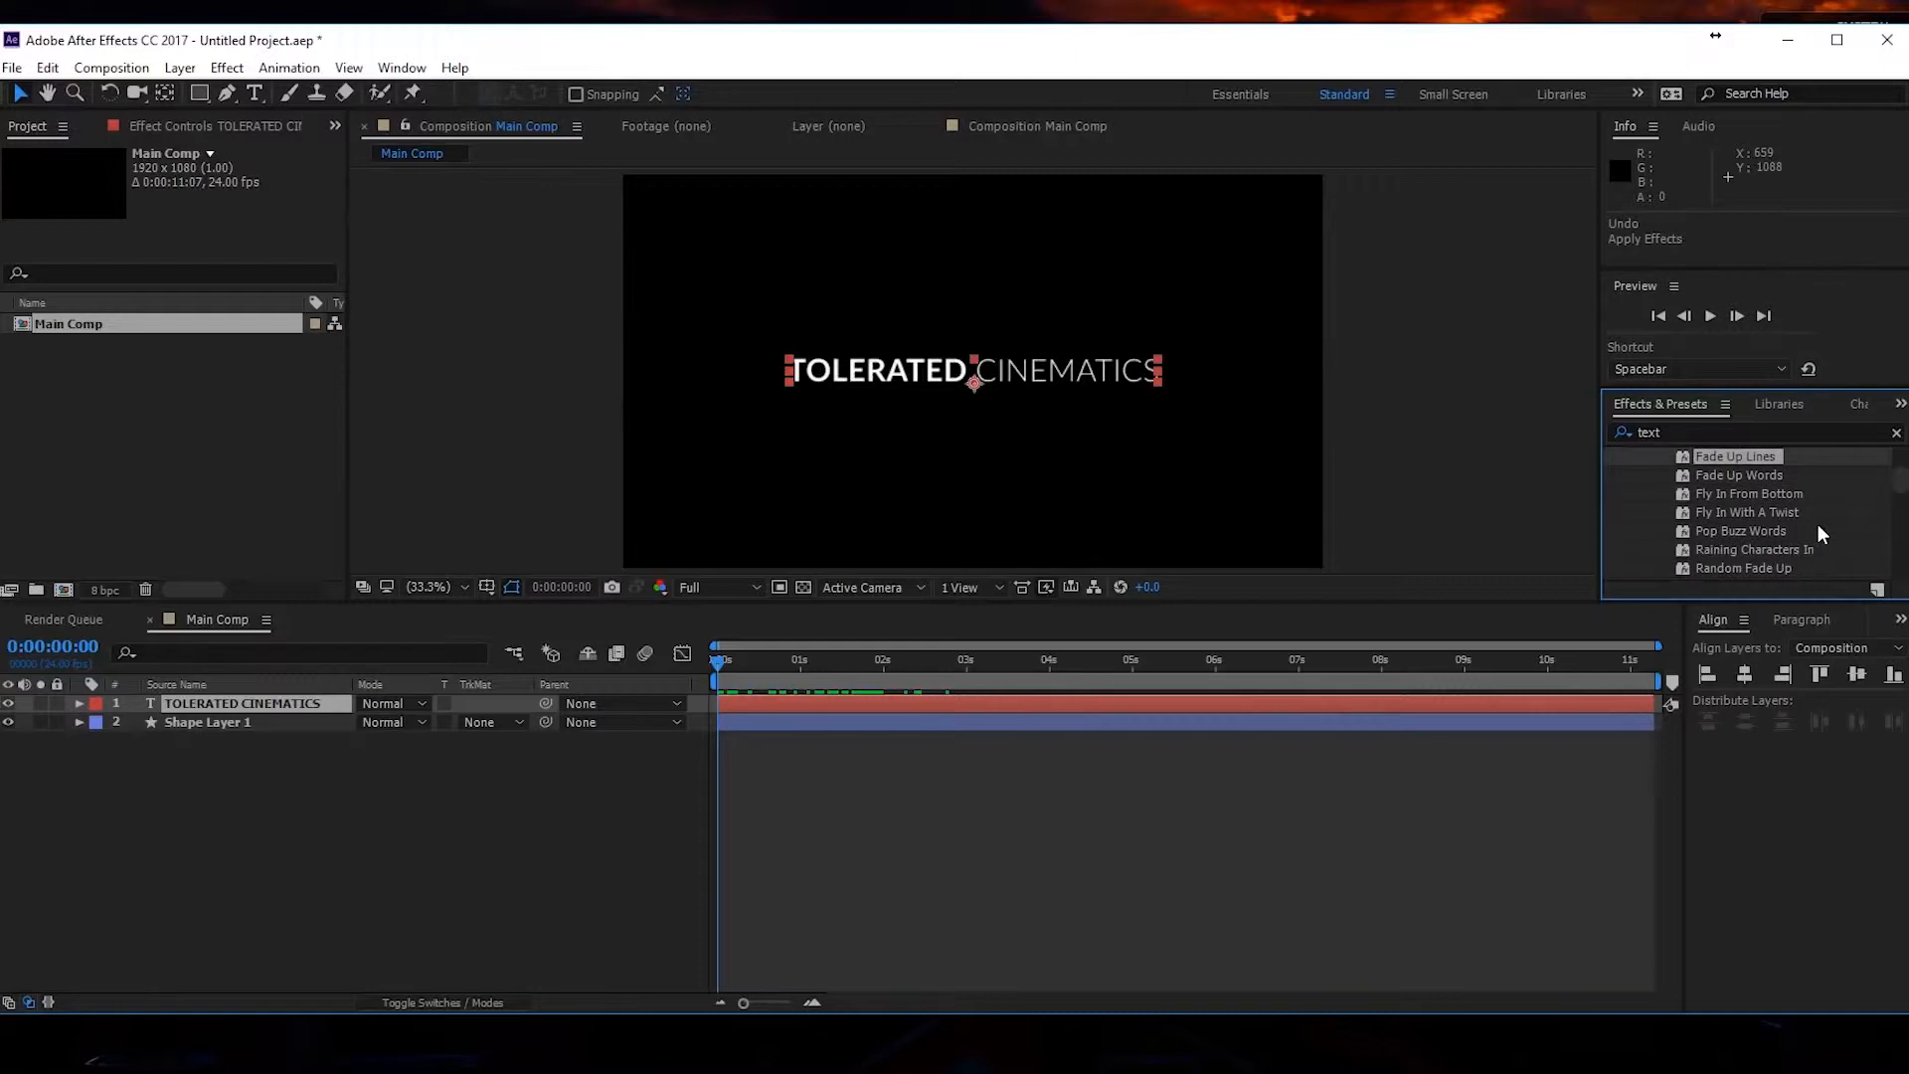
scroll(1818, 534, "down", 2)
left_click(1645, 521)
left_click_drag(1695, 518, 838, 685)
left_click(905, 740)
key("space")
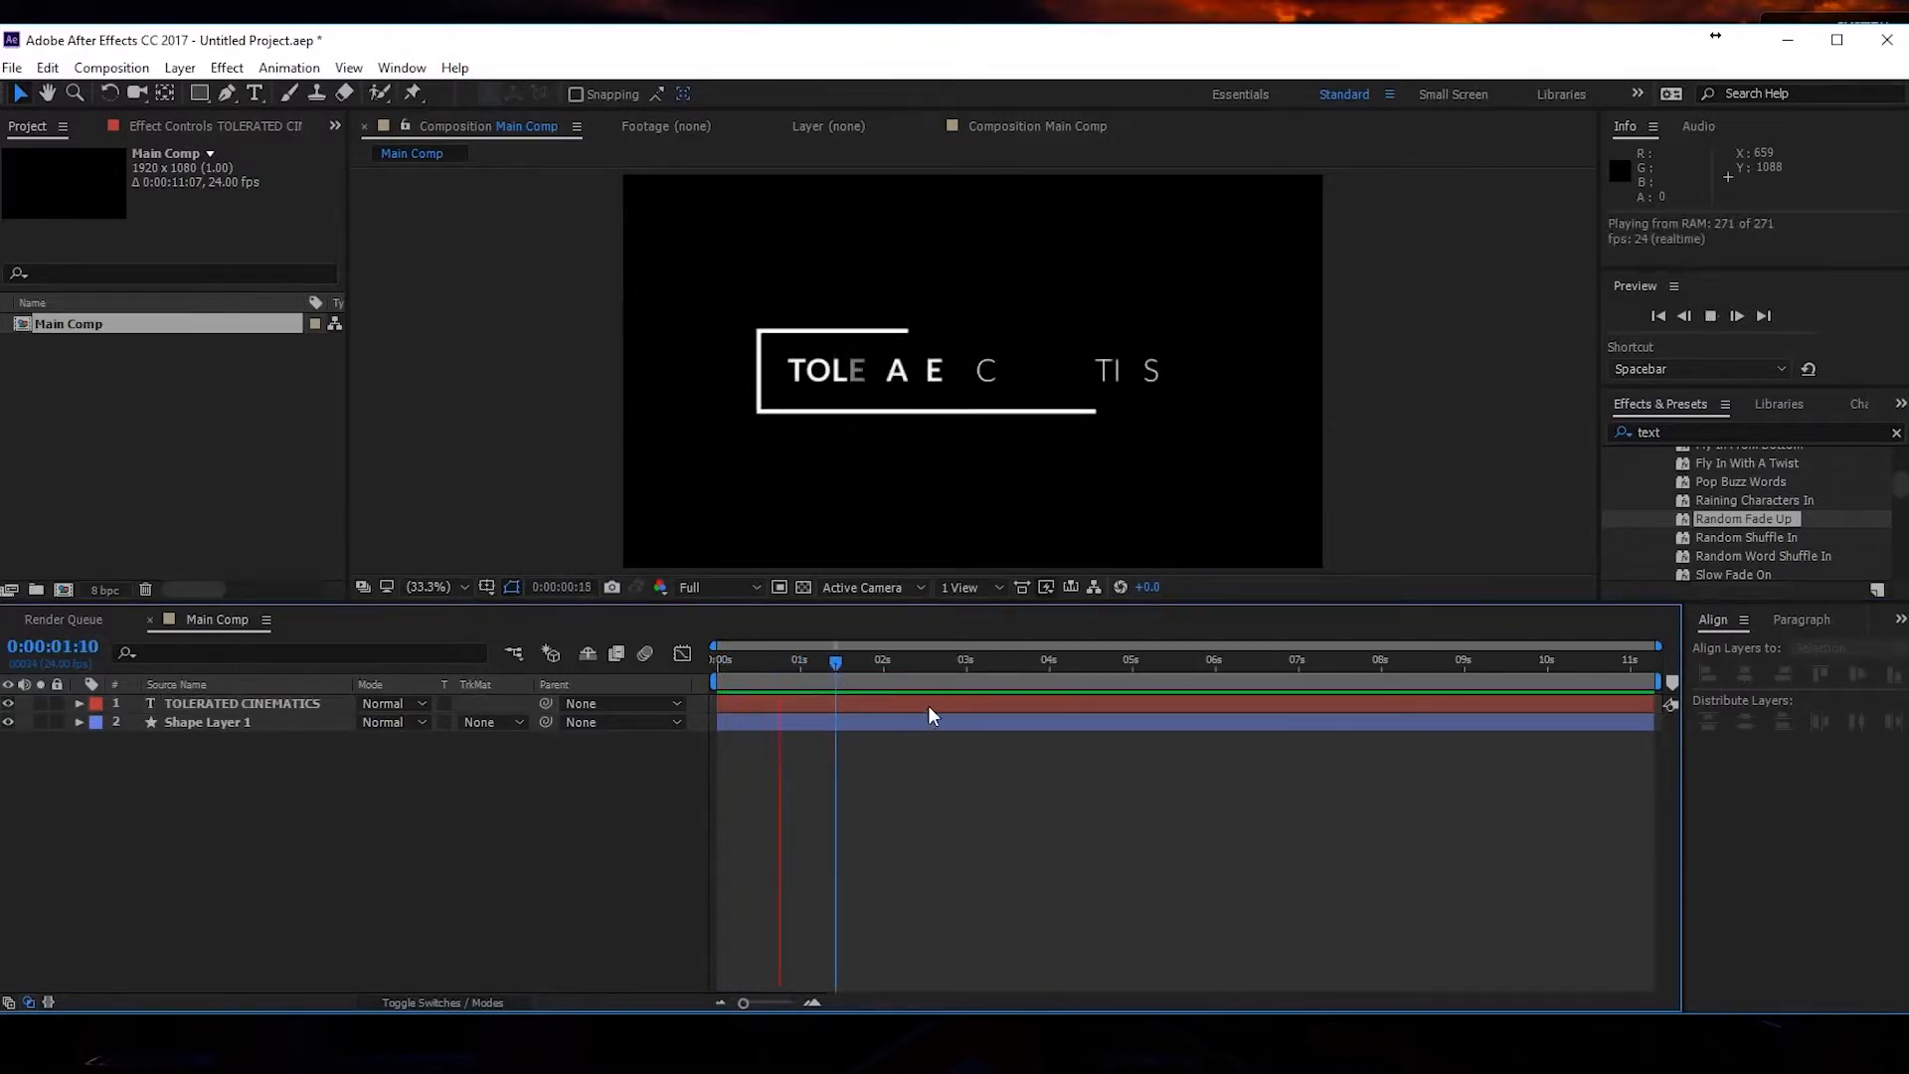
Reveal the title text layer's keyframes and move the second Range Selector Start keyframe to 0:00:00:23.
left_click(859, 660)
left_click(864, 706)
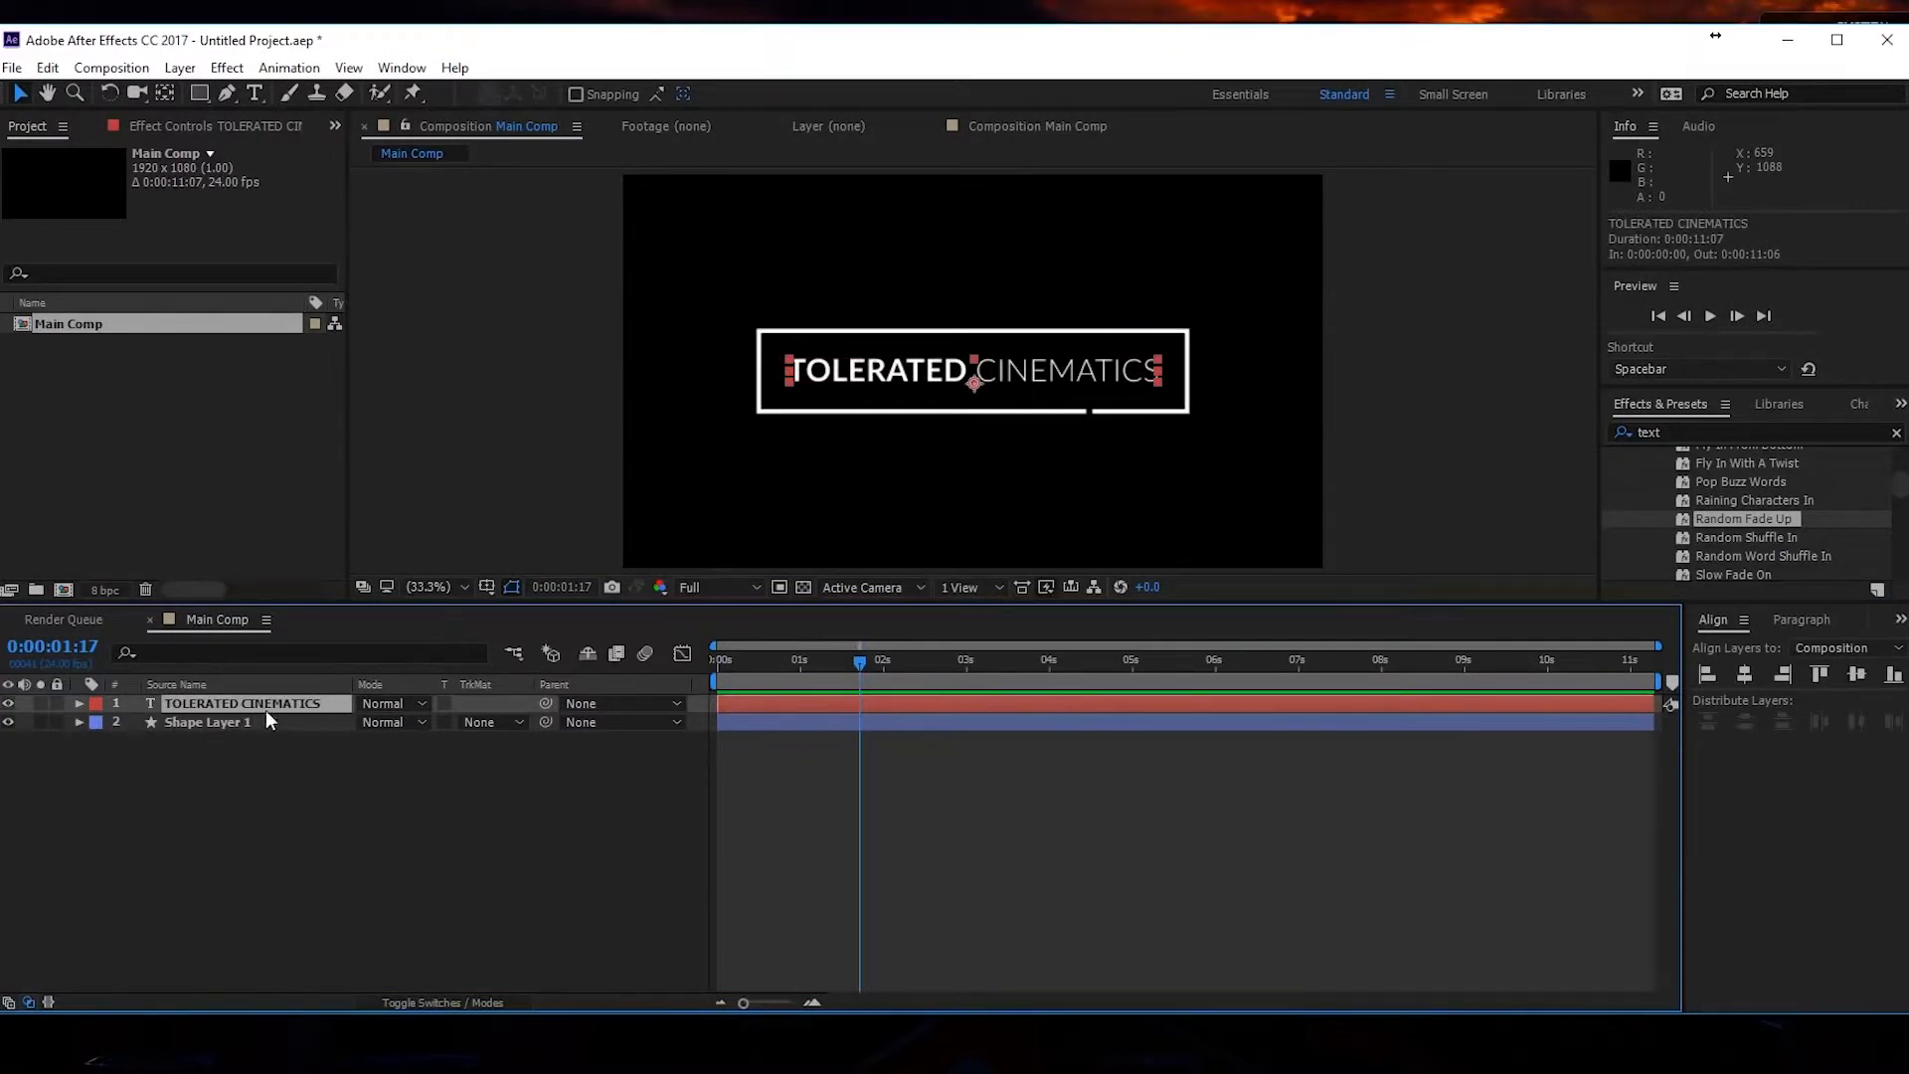
key("u")
left_click_drag(840, 740, 798, 741)
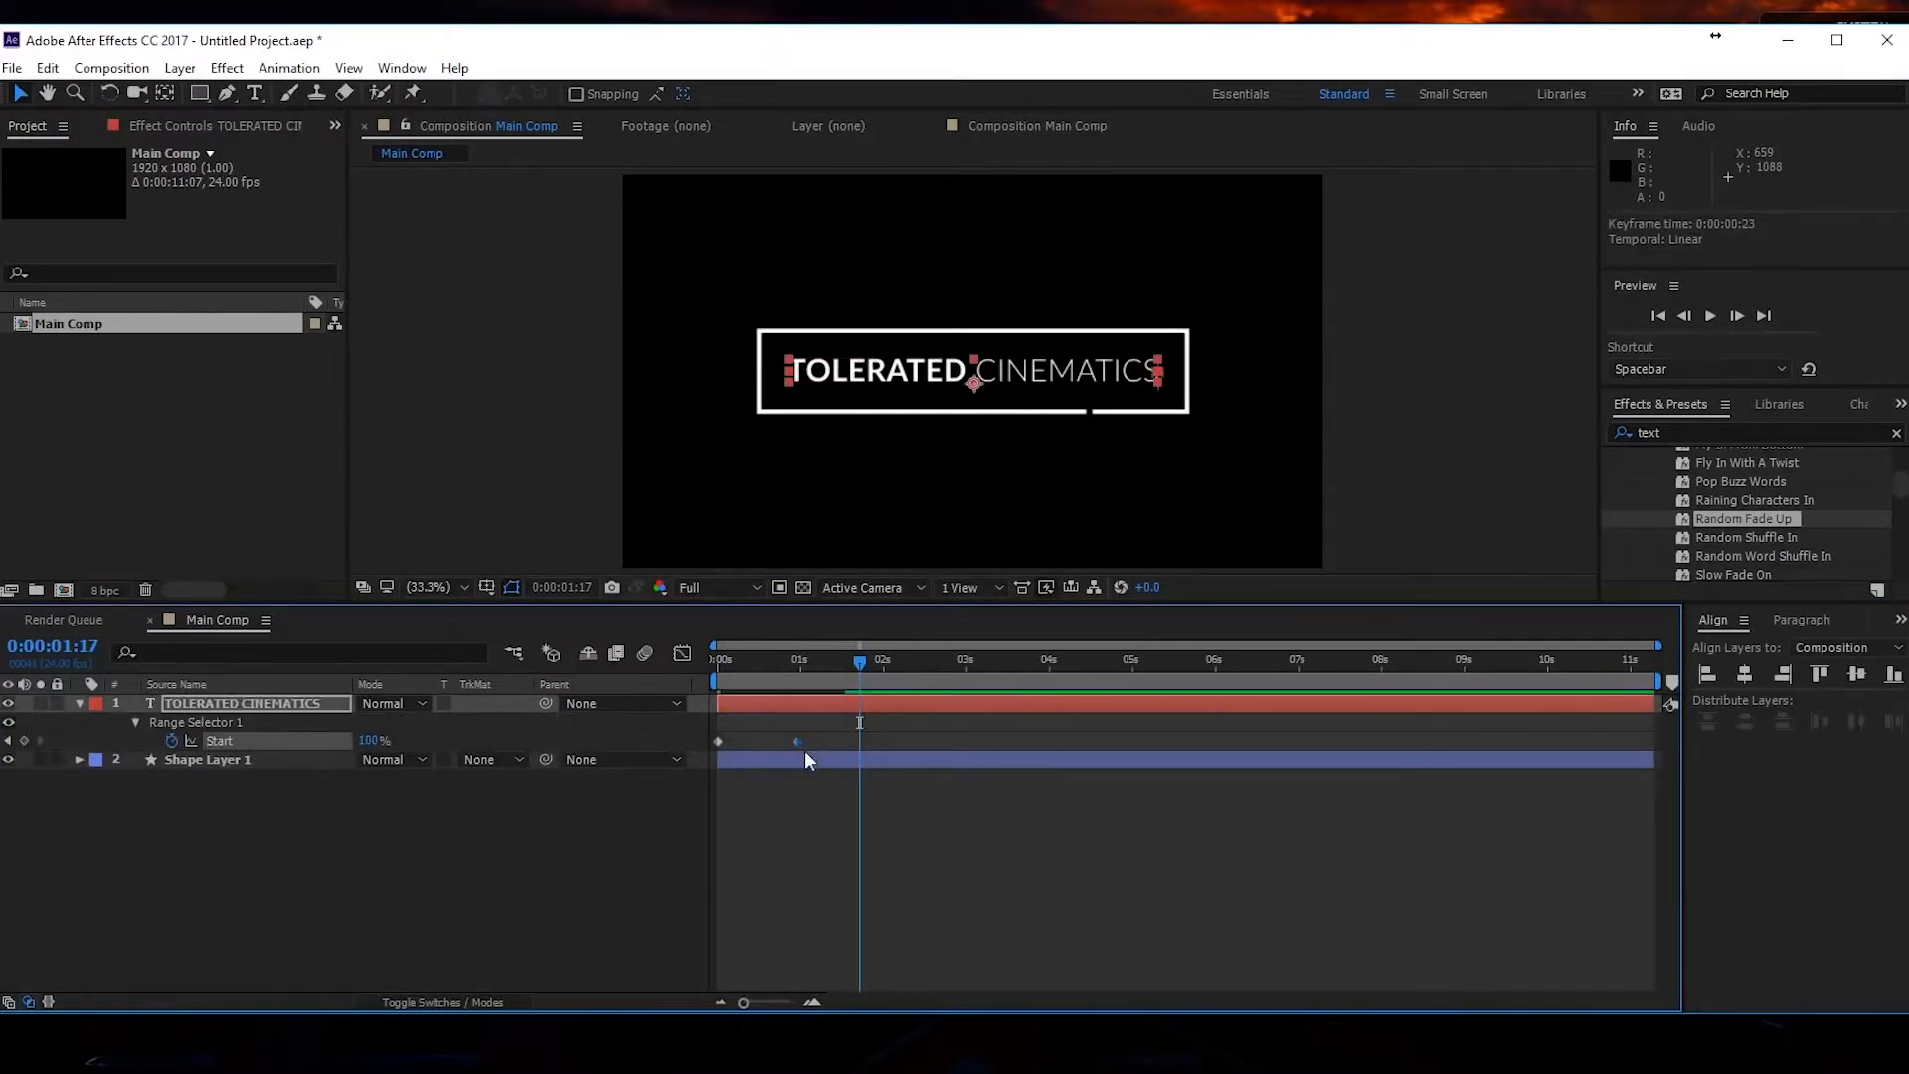
Move the rectangle shape layer's second Start keyframe earlier, to about 1.2 seconds, and preview the animation.
left_click(809, 763)
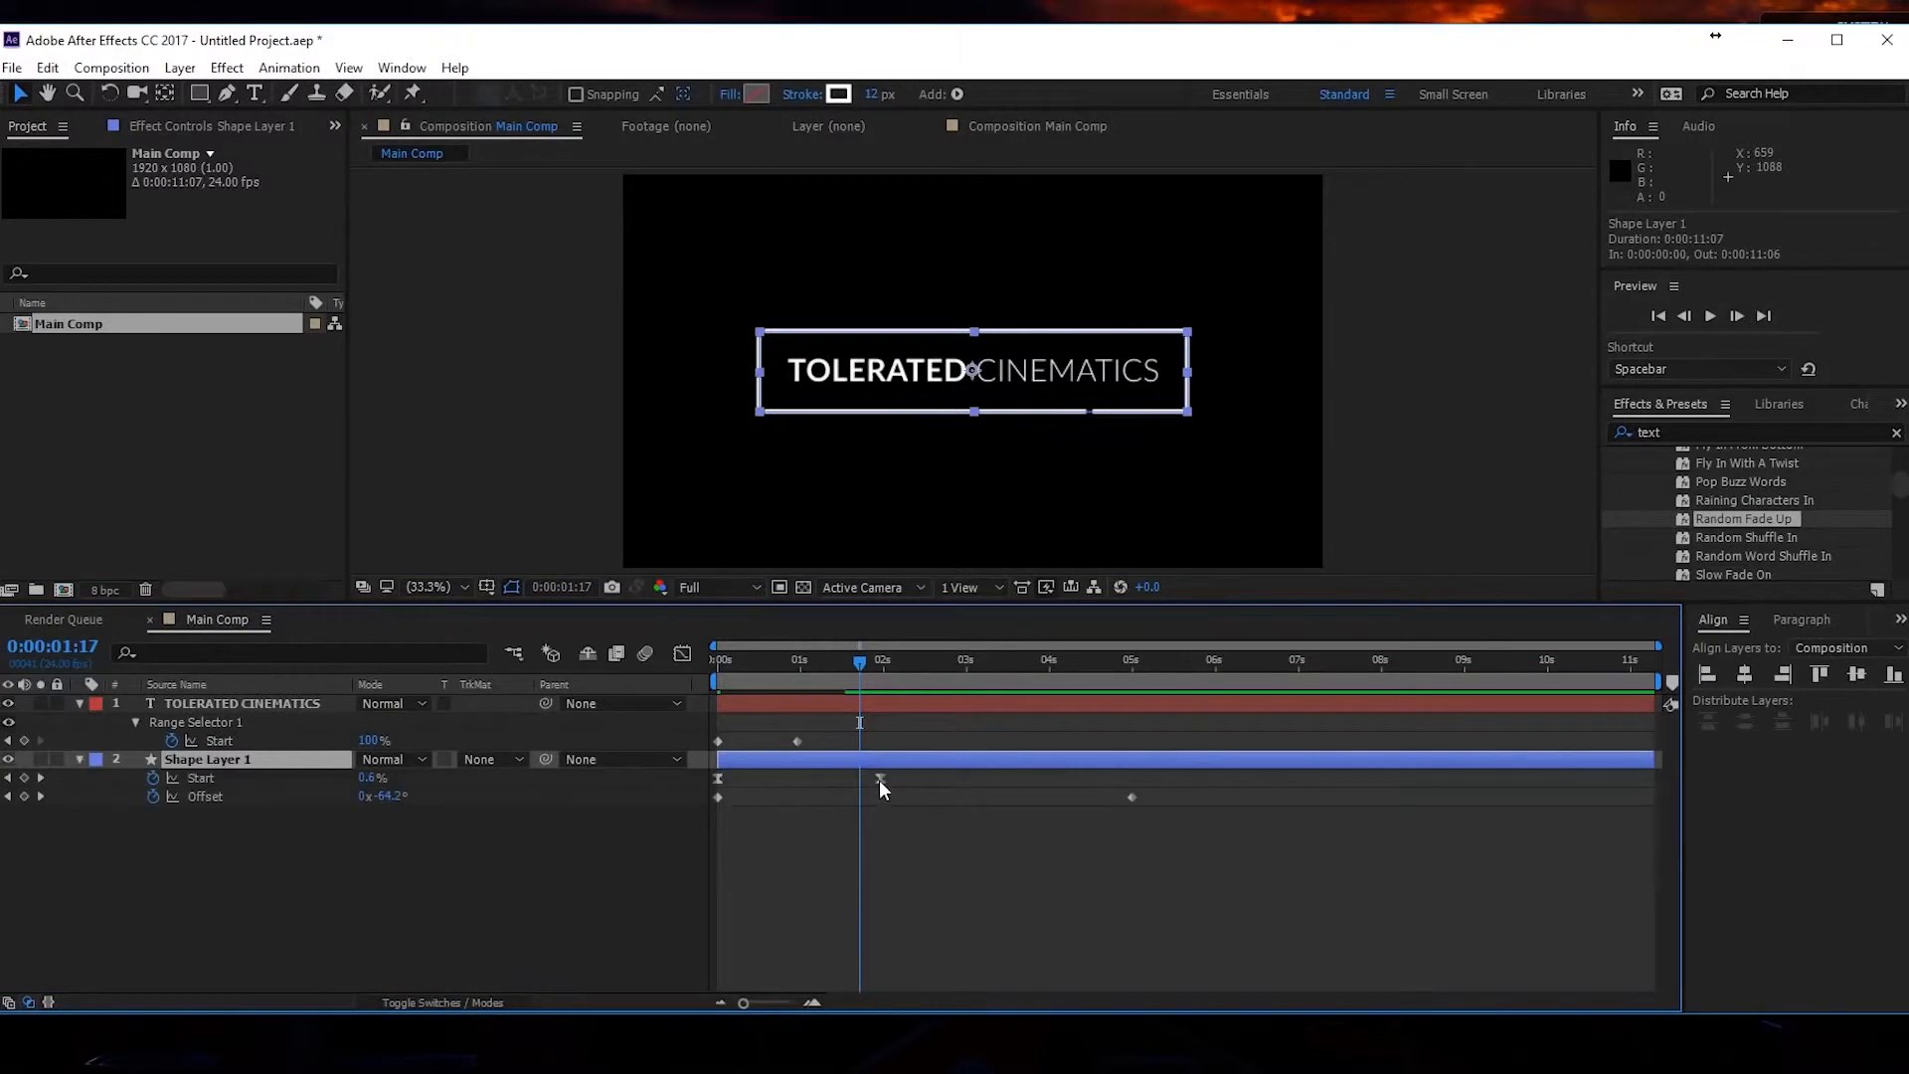
key("u")
left_click(817, 779)
key("space")
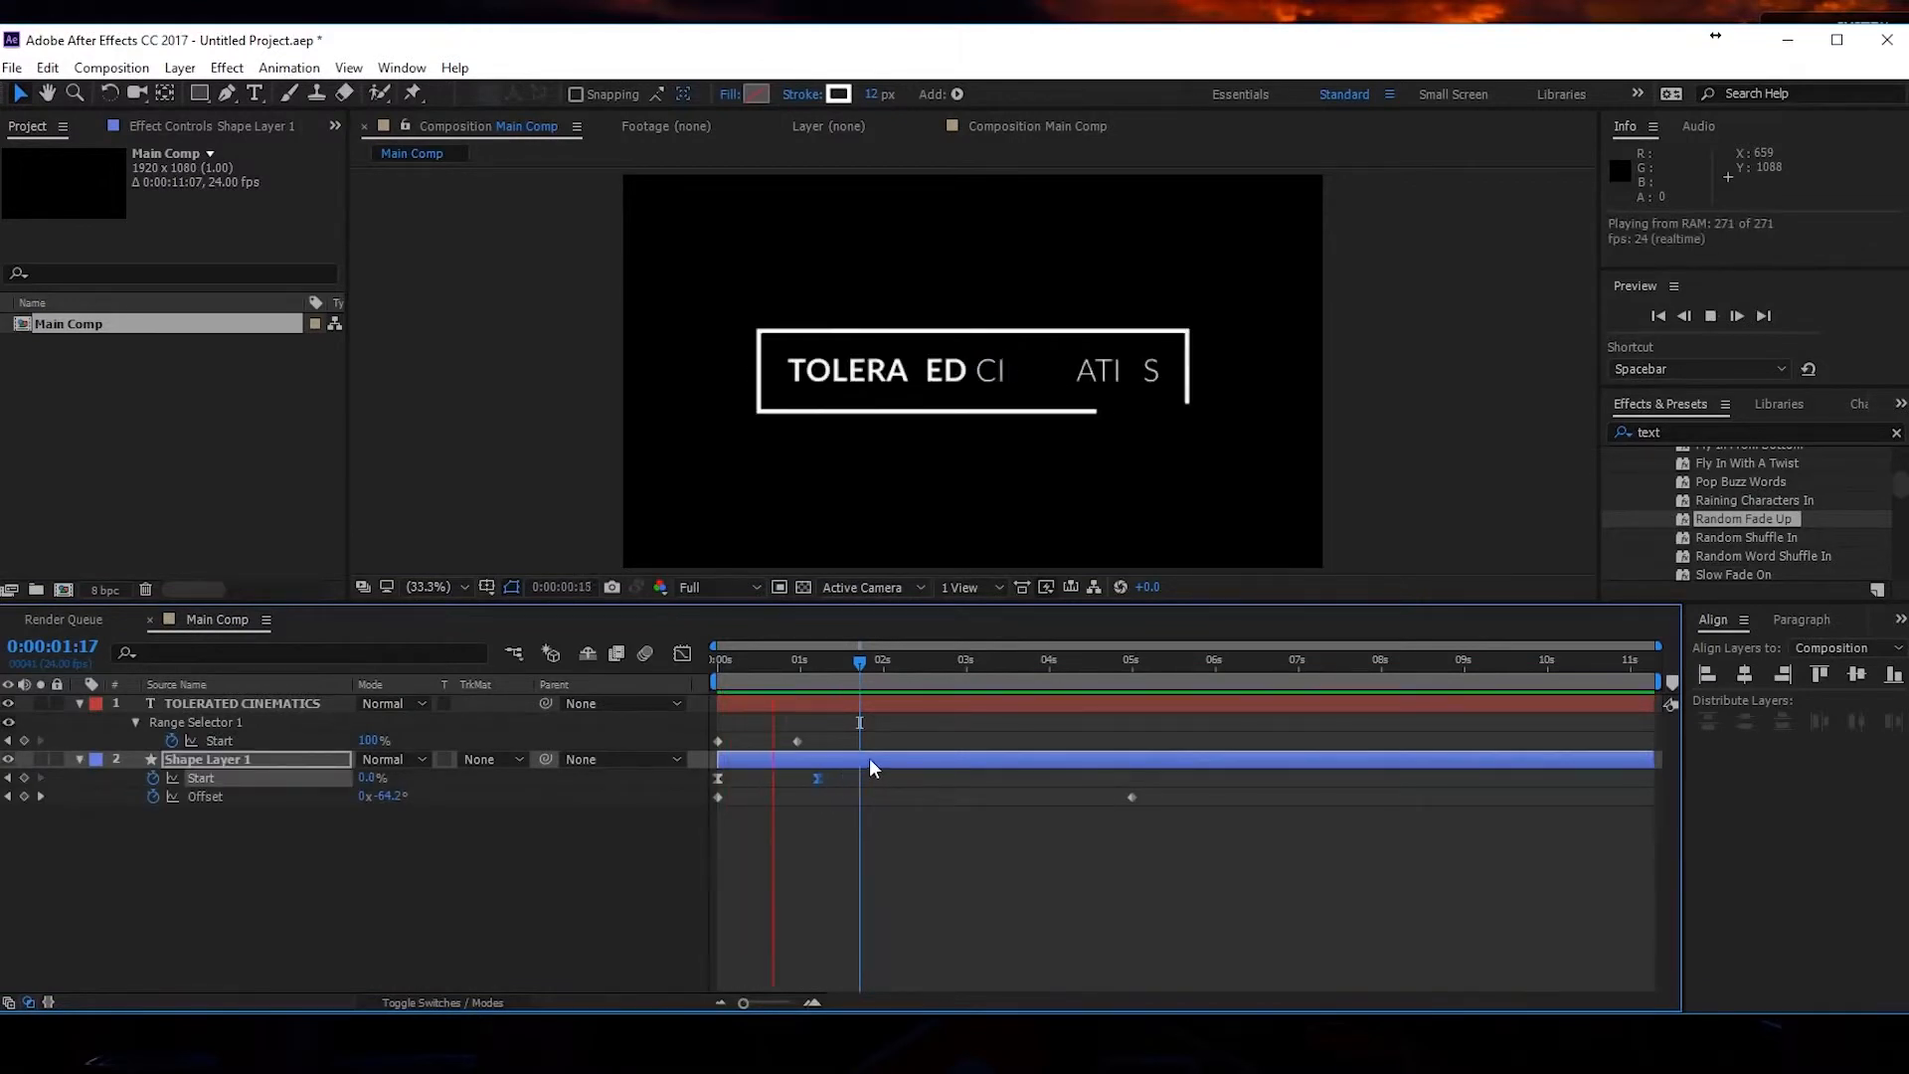
key("space")
key("space")
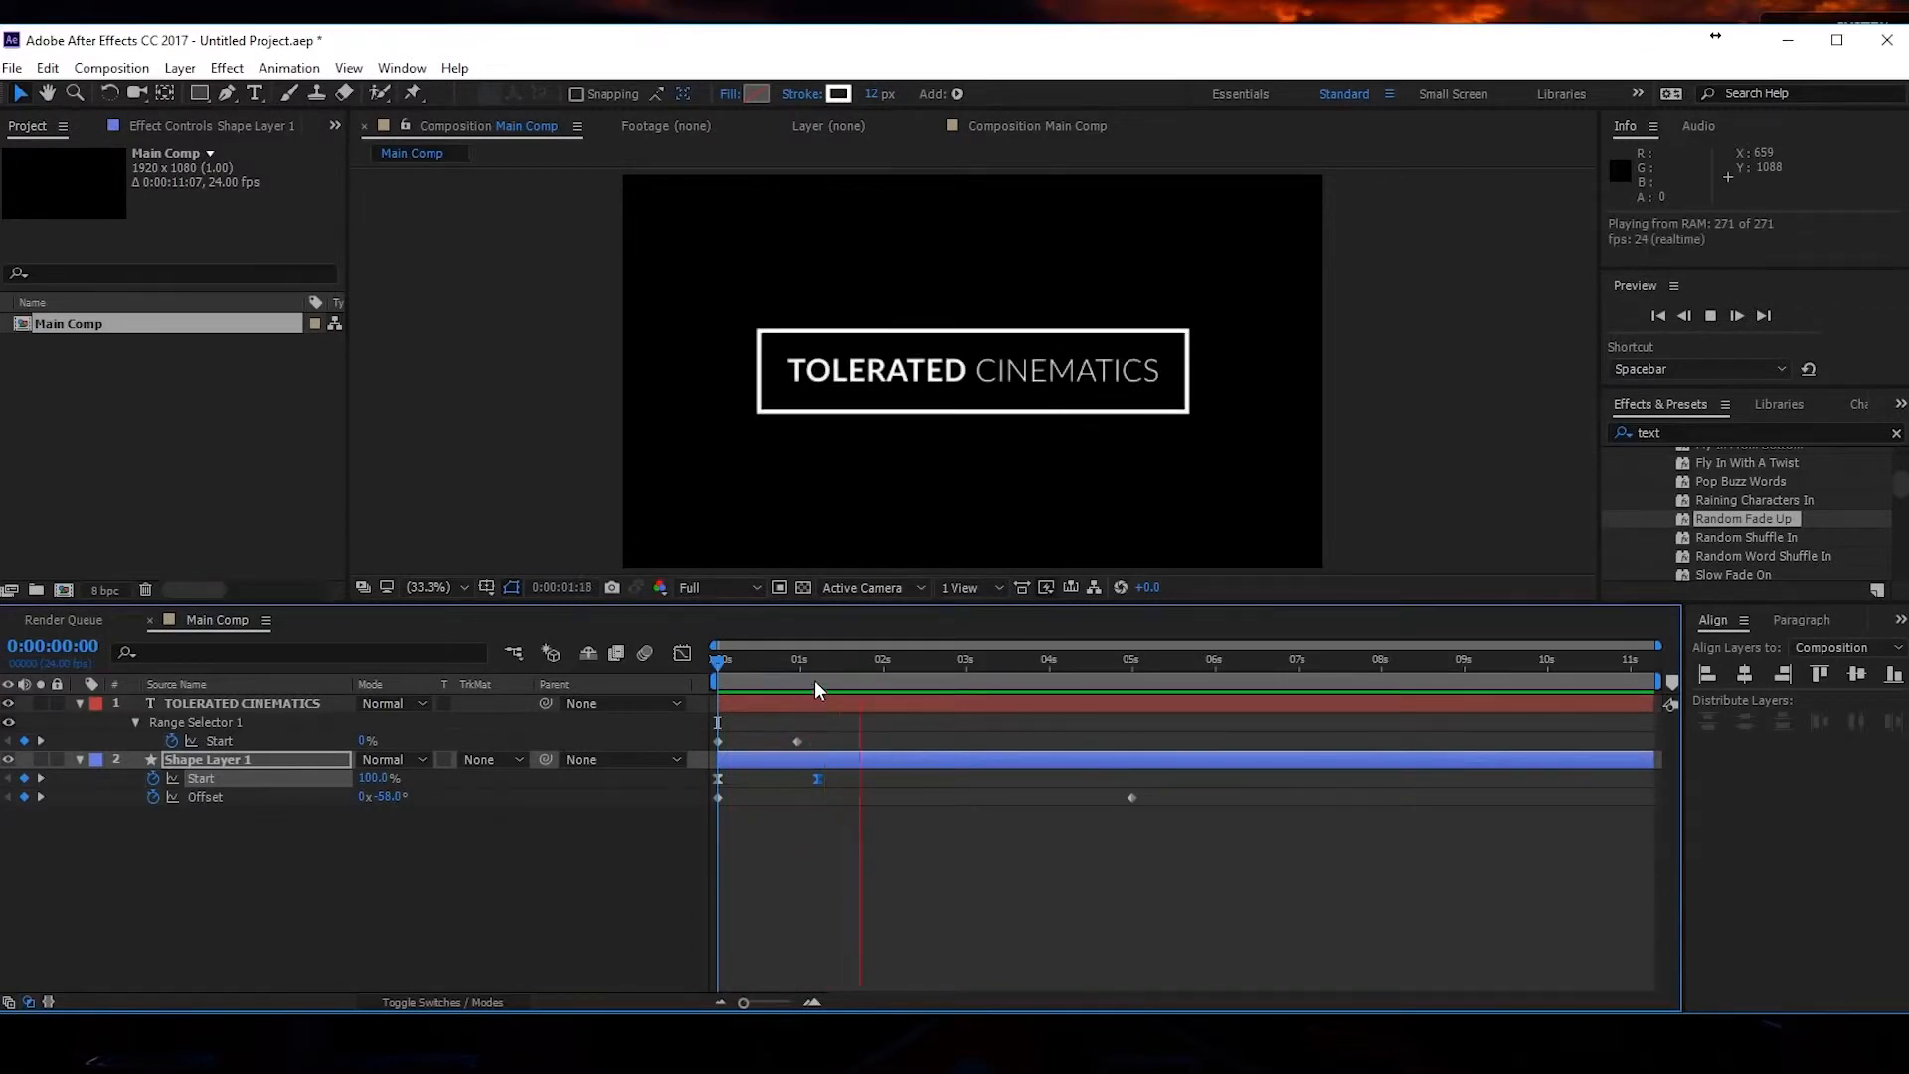
key("space")
Duplicate the title text layer with the playhead at 0:00:01:13 and expand the Text properties of both copies.
left_click_drag(718, 665, 845, 706)
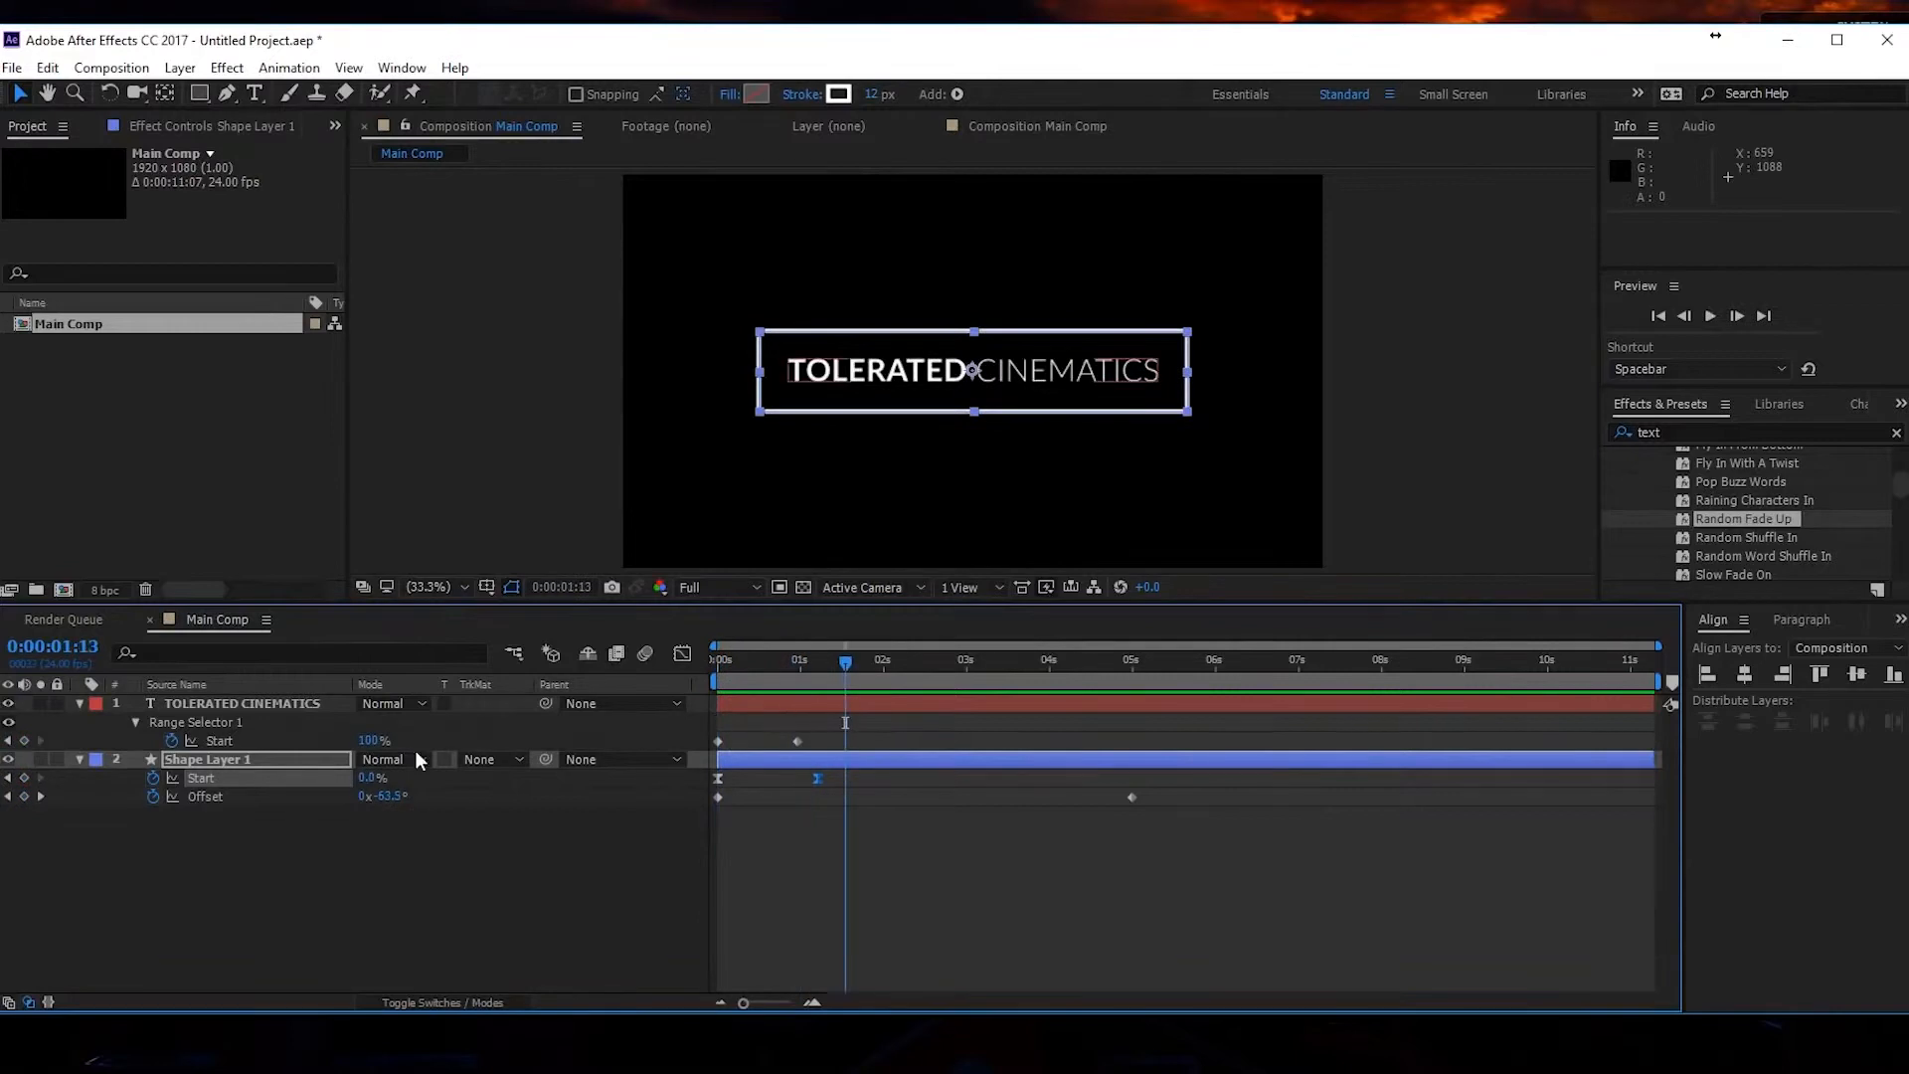
left_click(287, 706)
key("ctrl+d")
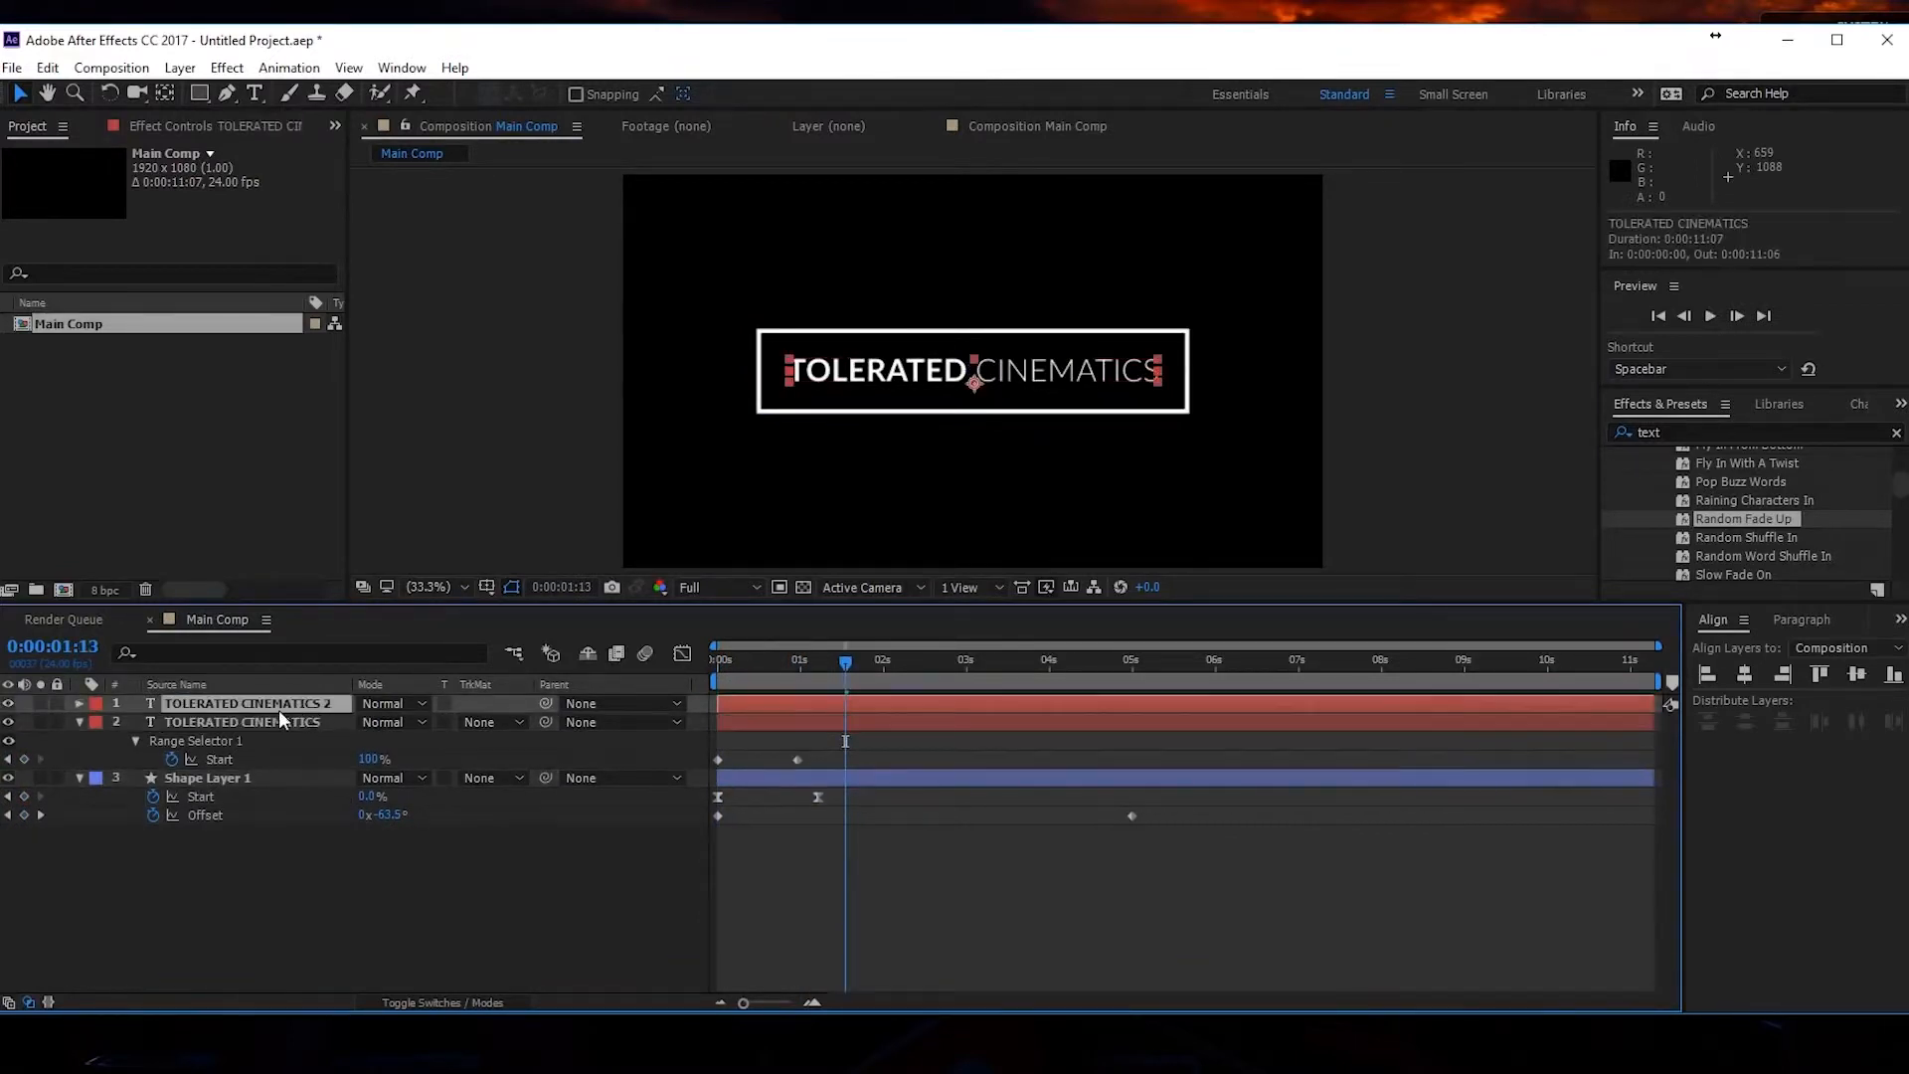
left_click(80, 703)
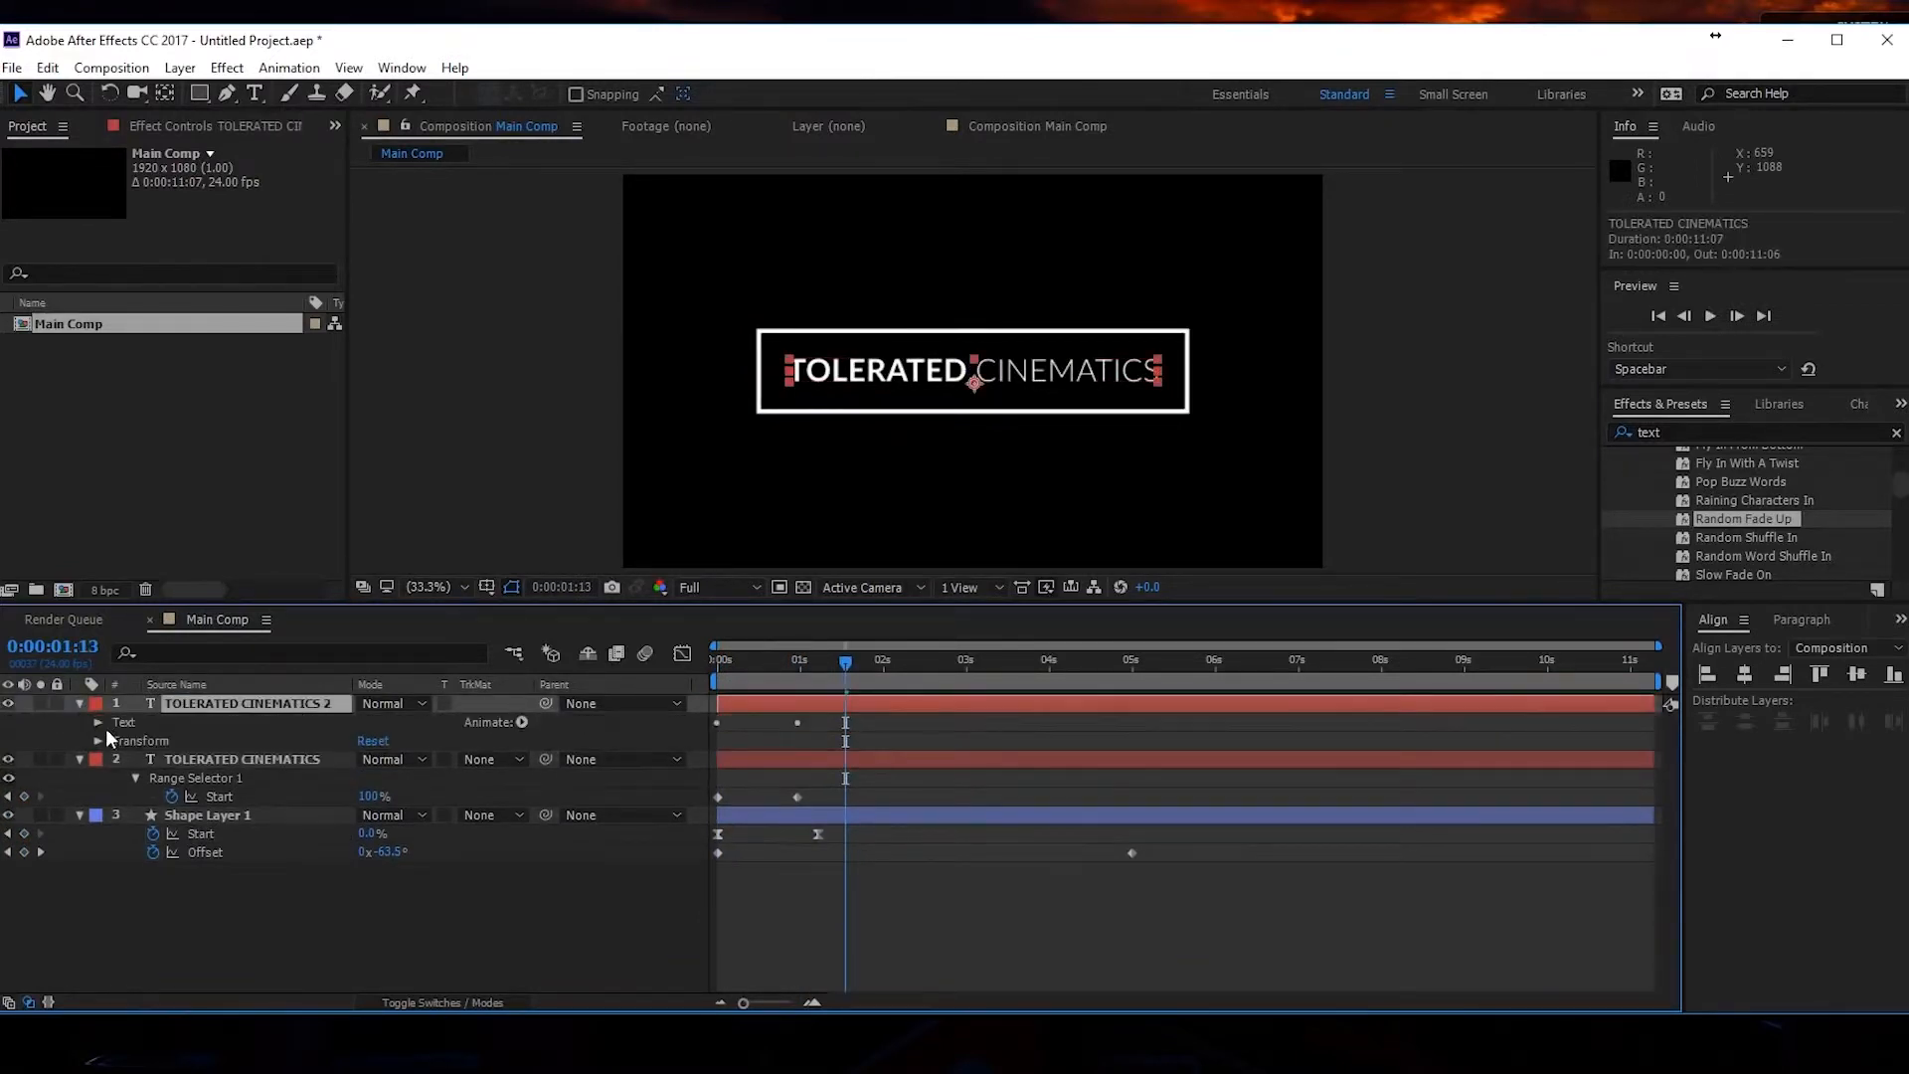
left_click(98, 723)
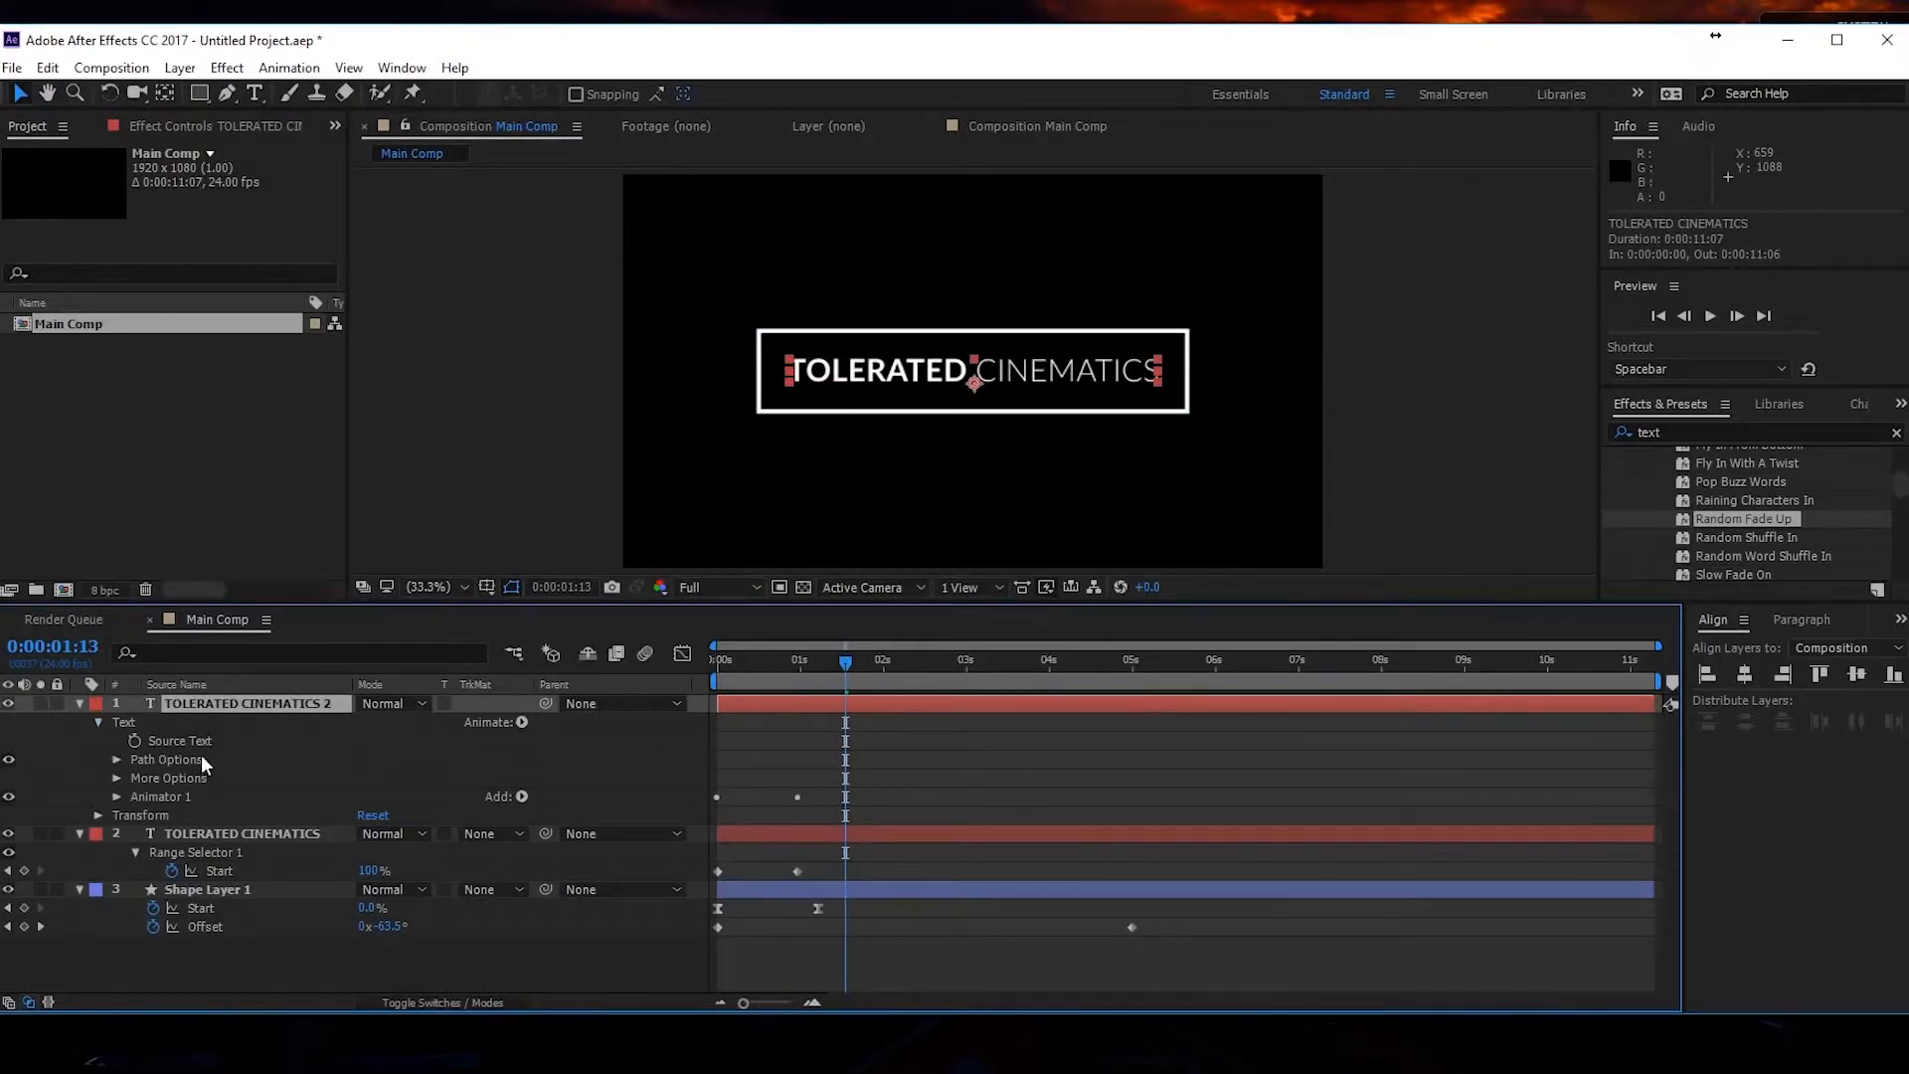
left_click(89, 830, "shift")
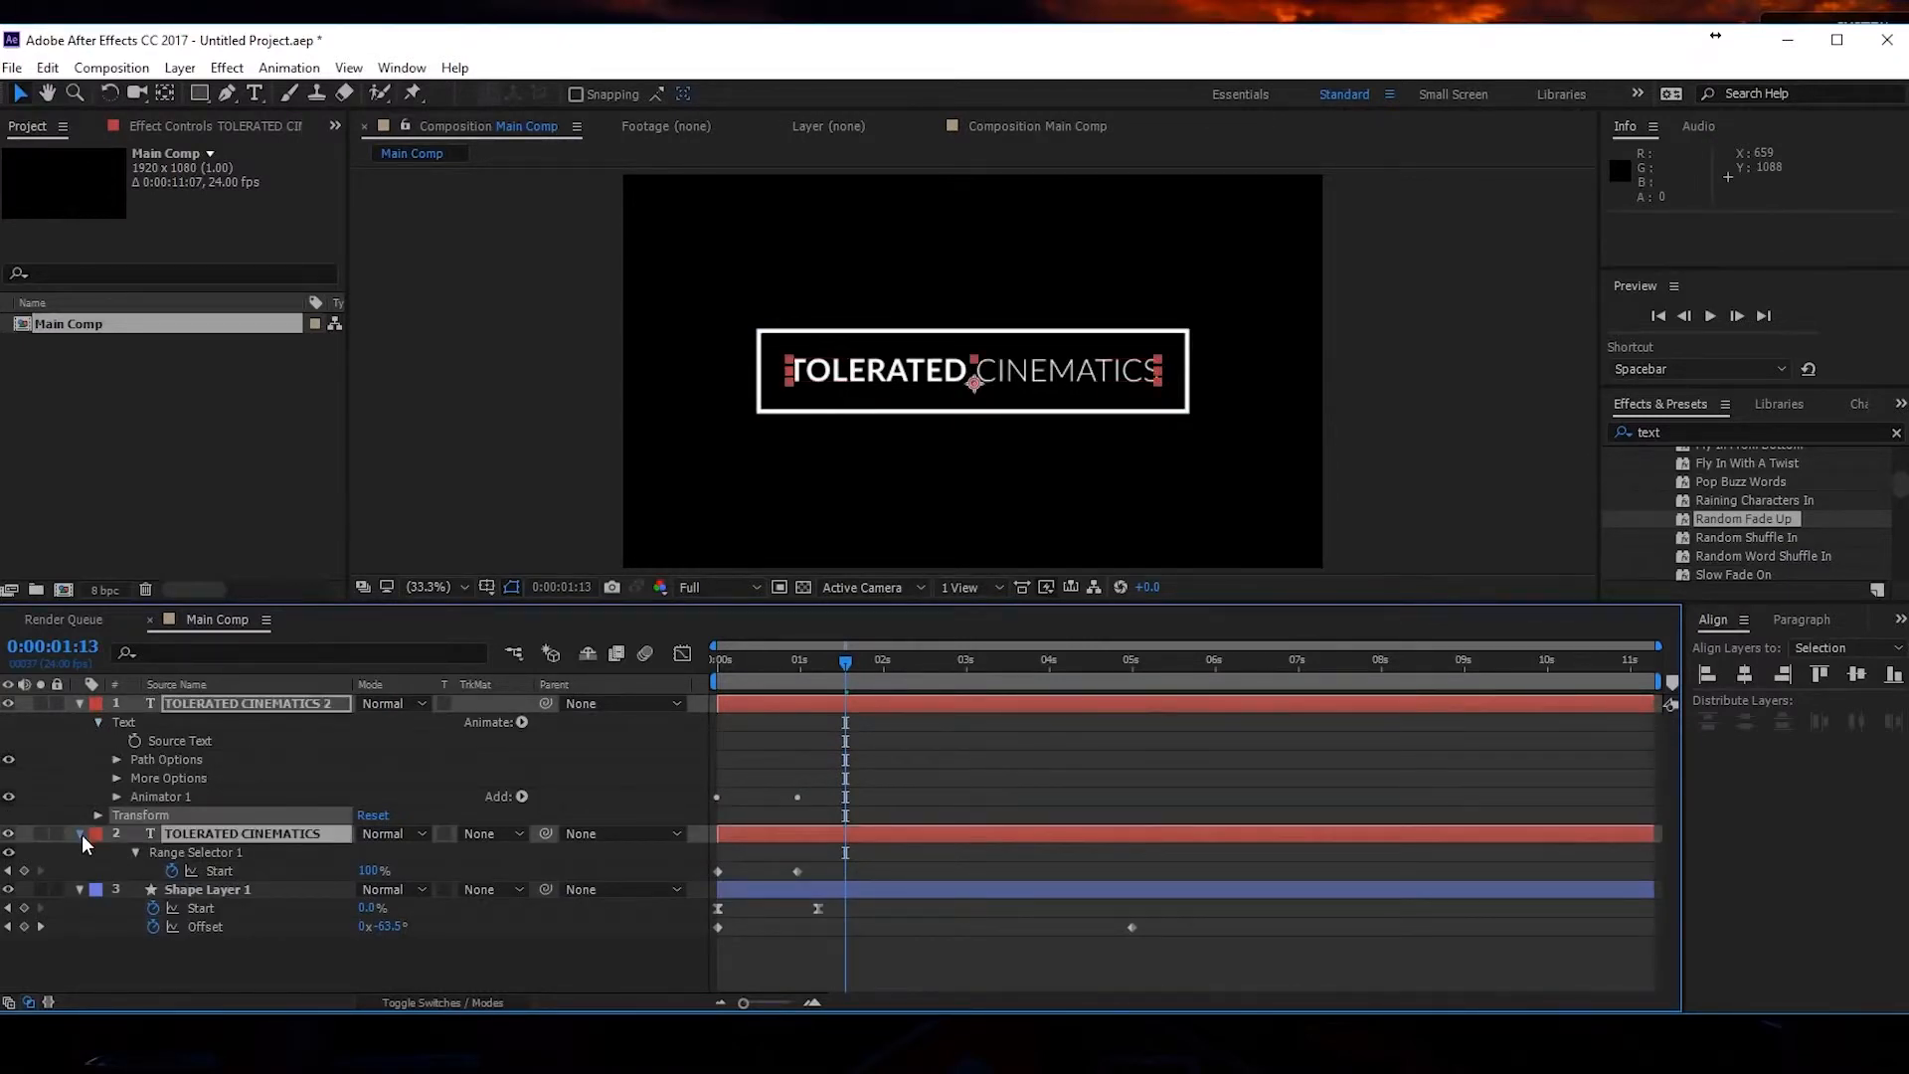
left_click(81, 834)
left_click(77, 753)
left_click(80, 722)
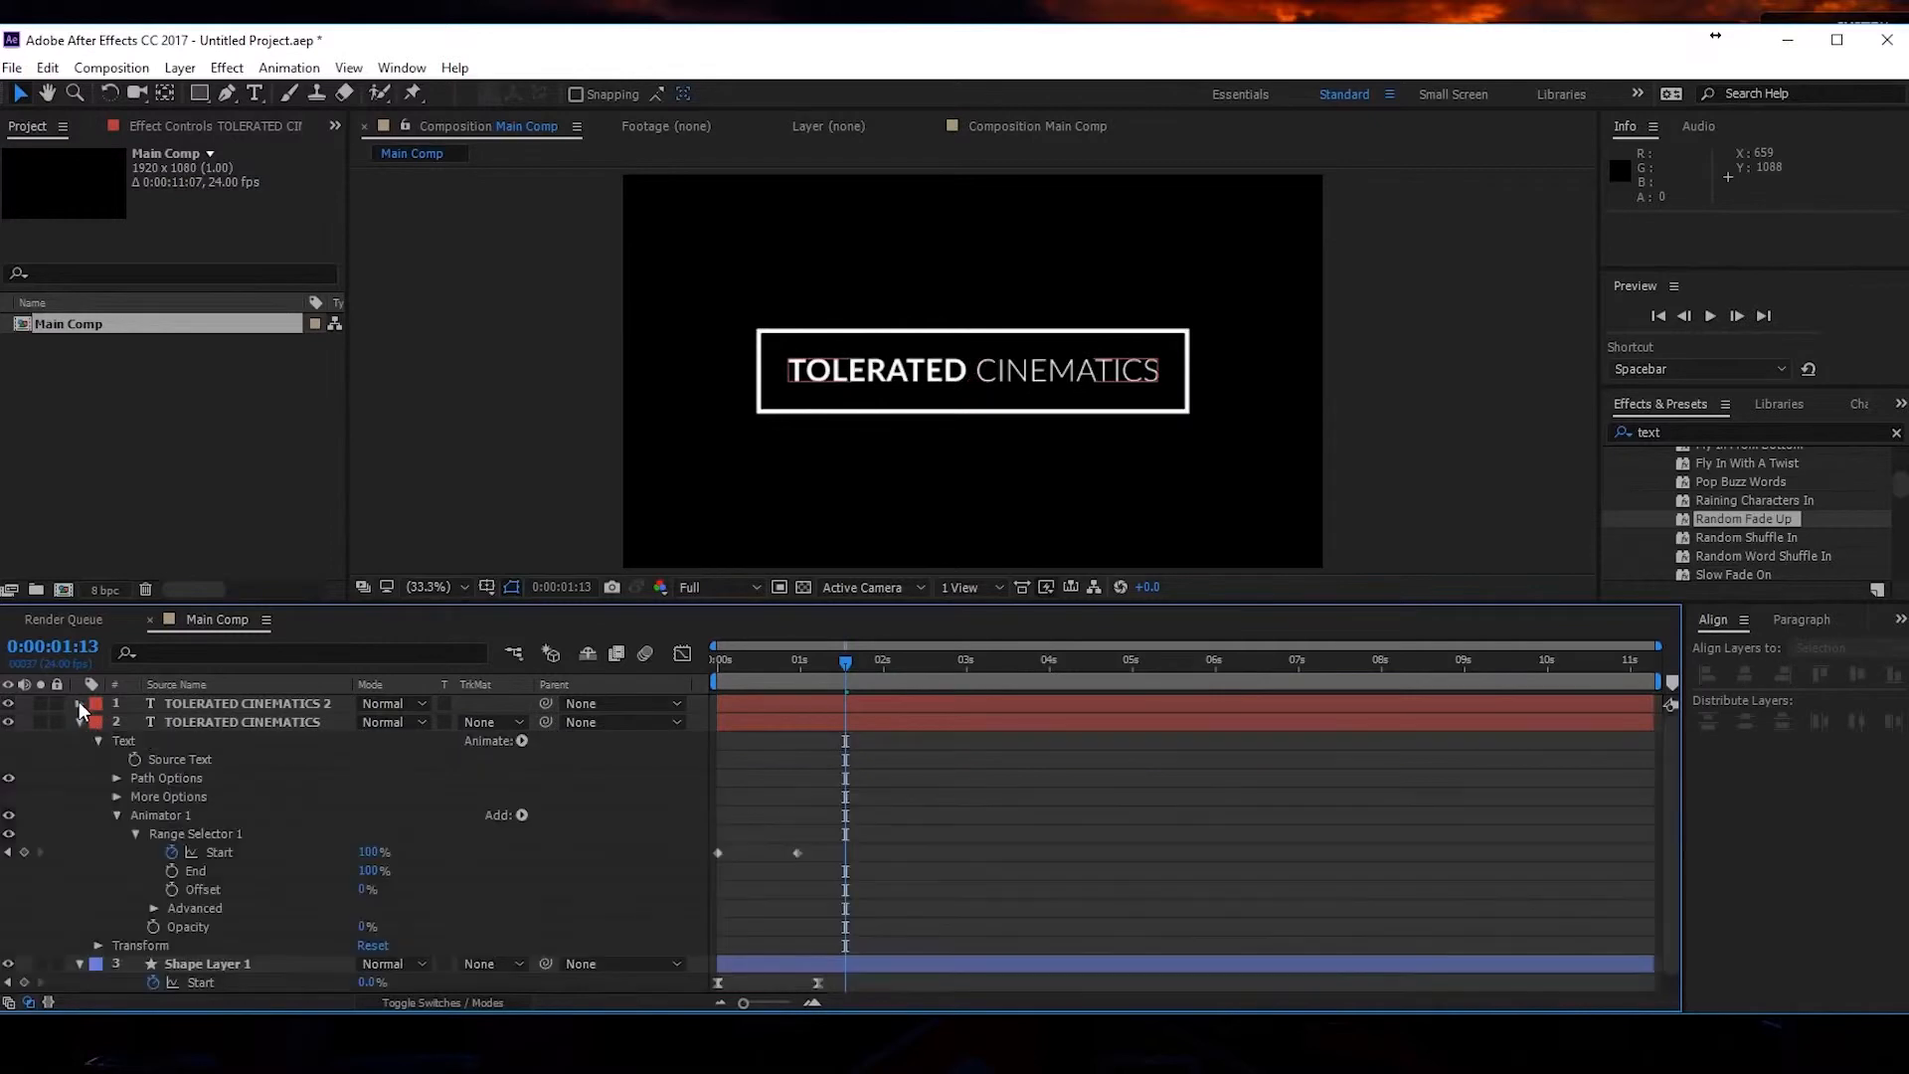
left_click(80, 703)
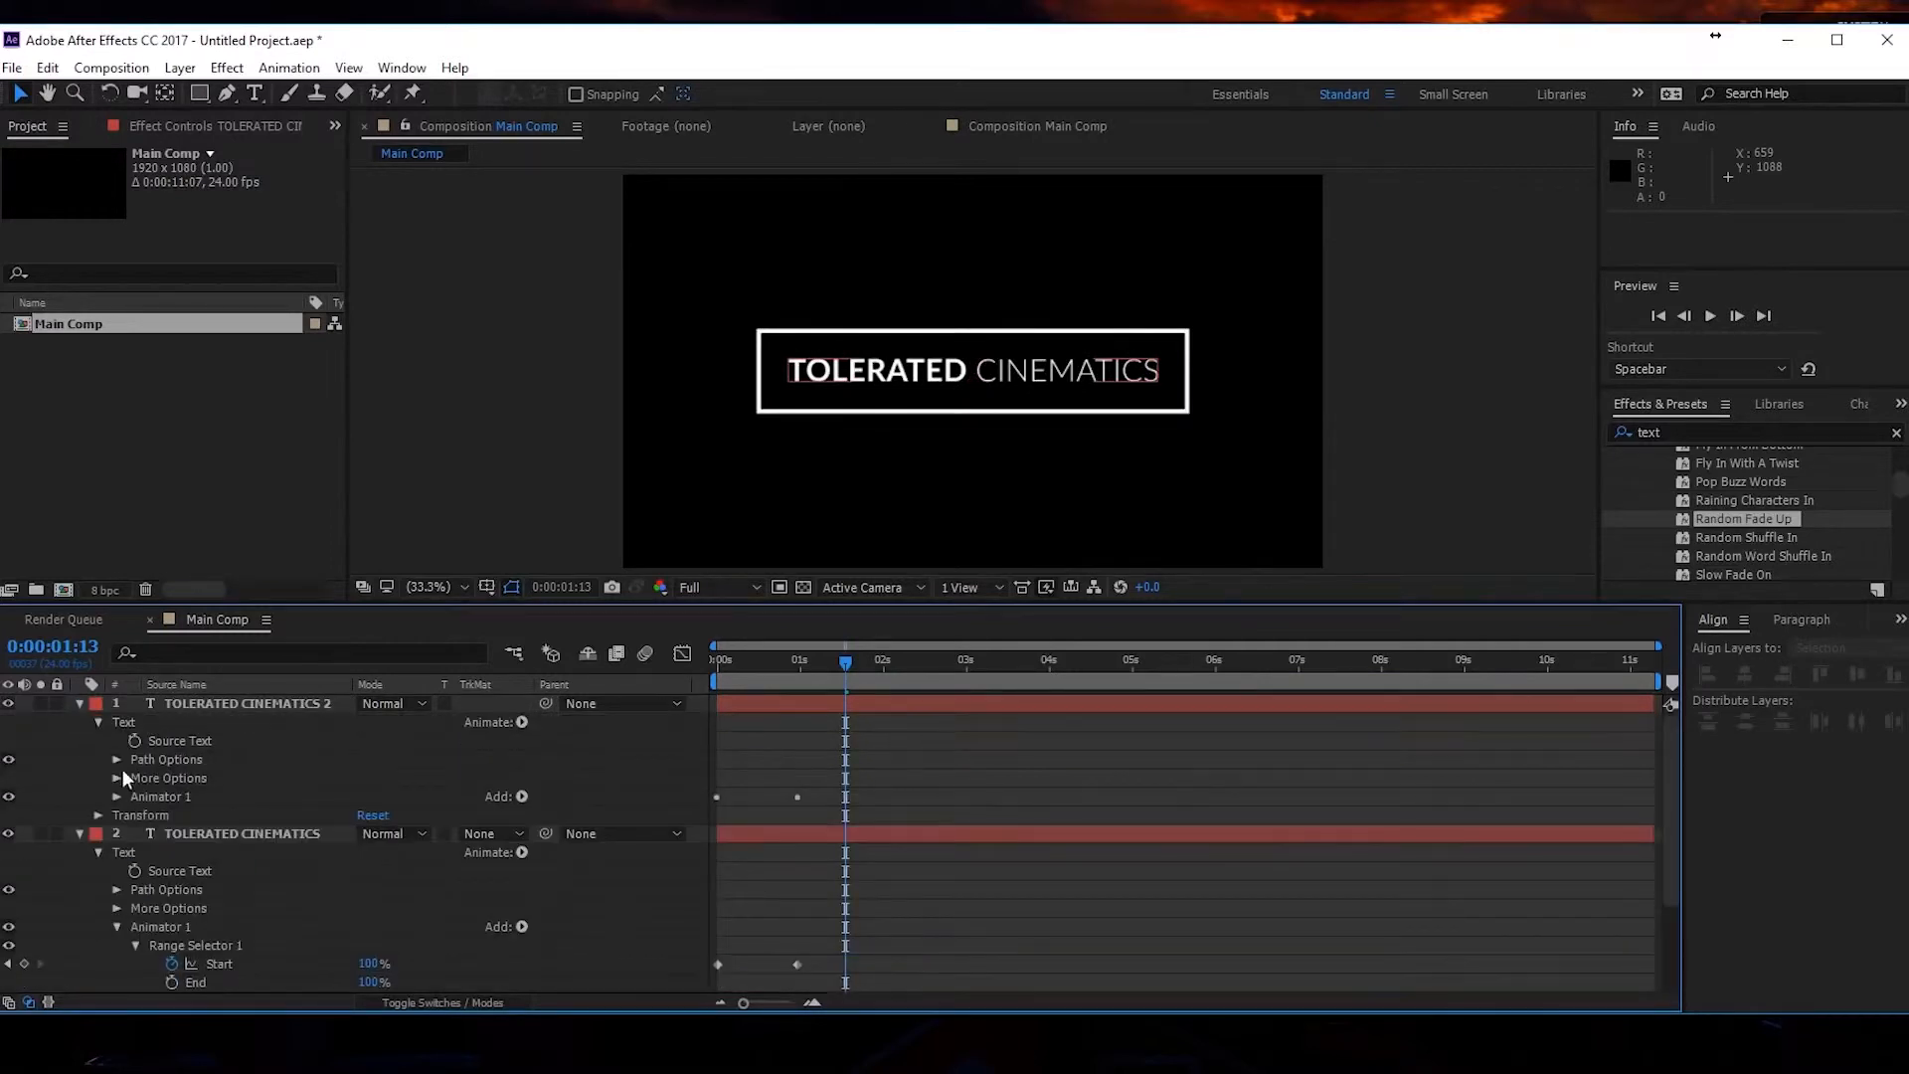
Link the duplicate layer's Source Text to the original TOLERATED CINEMATICS layer's Source Text with a pick-whipped expression.
left_click(182, 870)
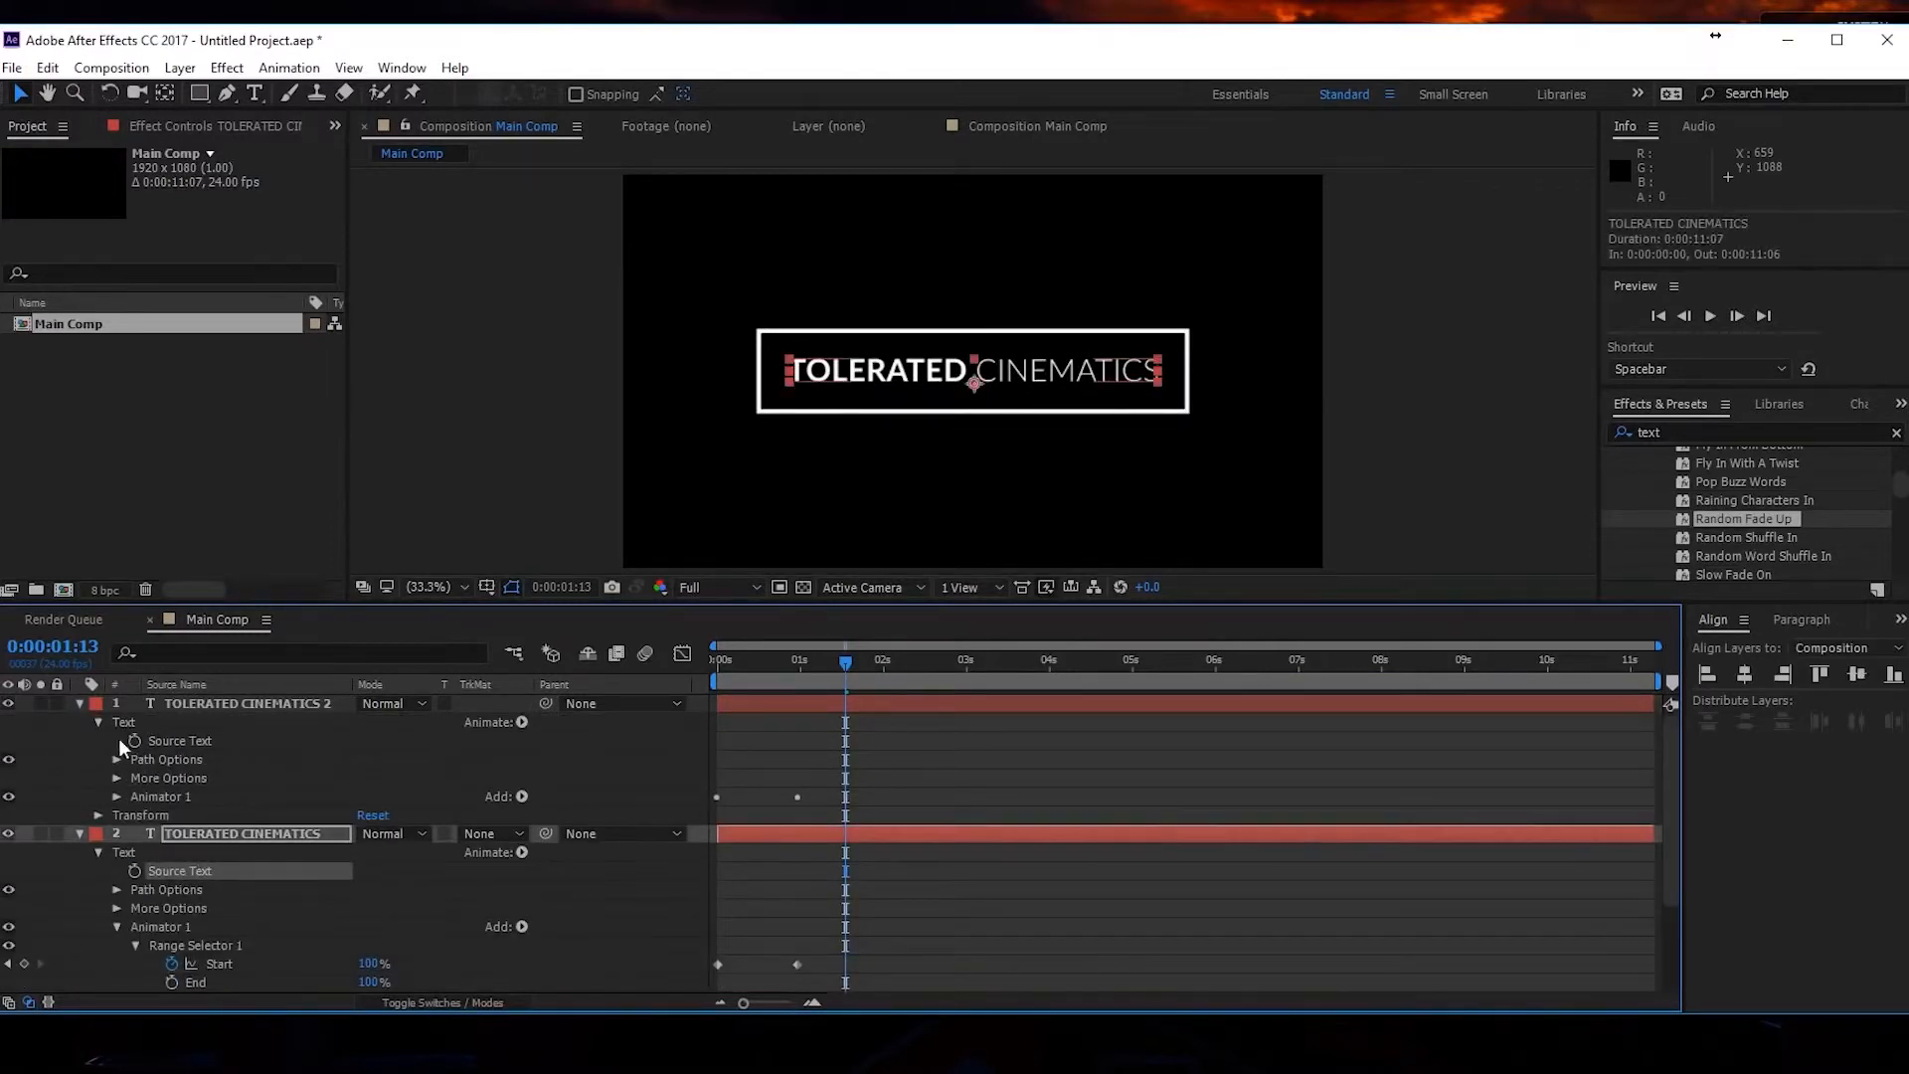
left_click(179, 703)
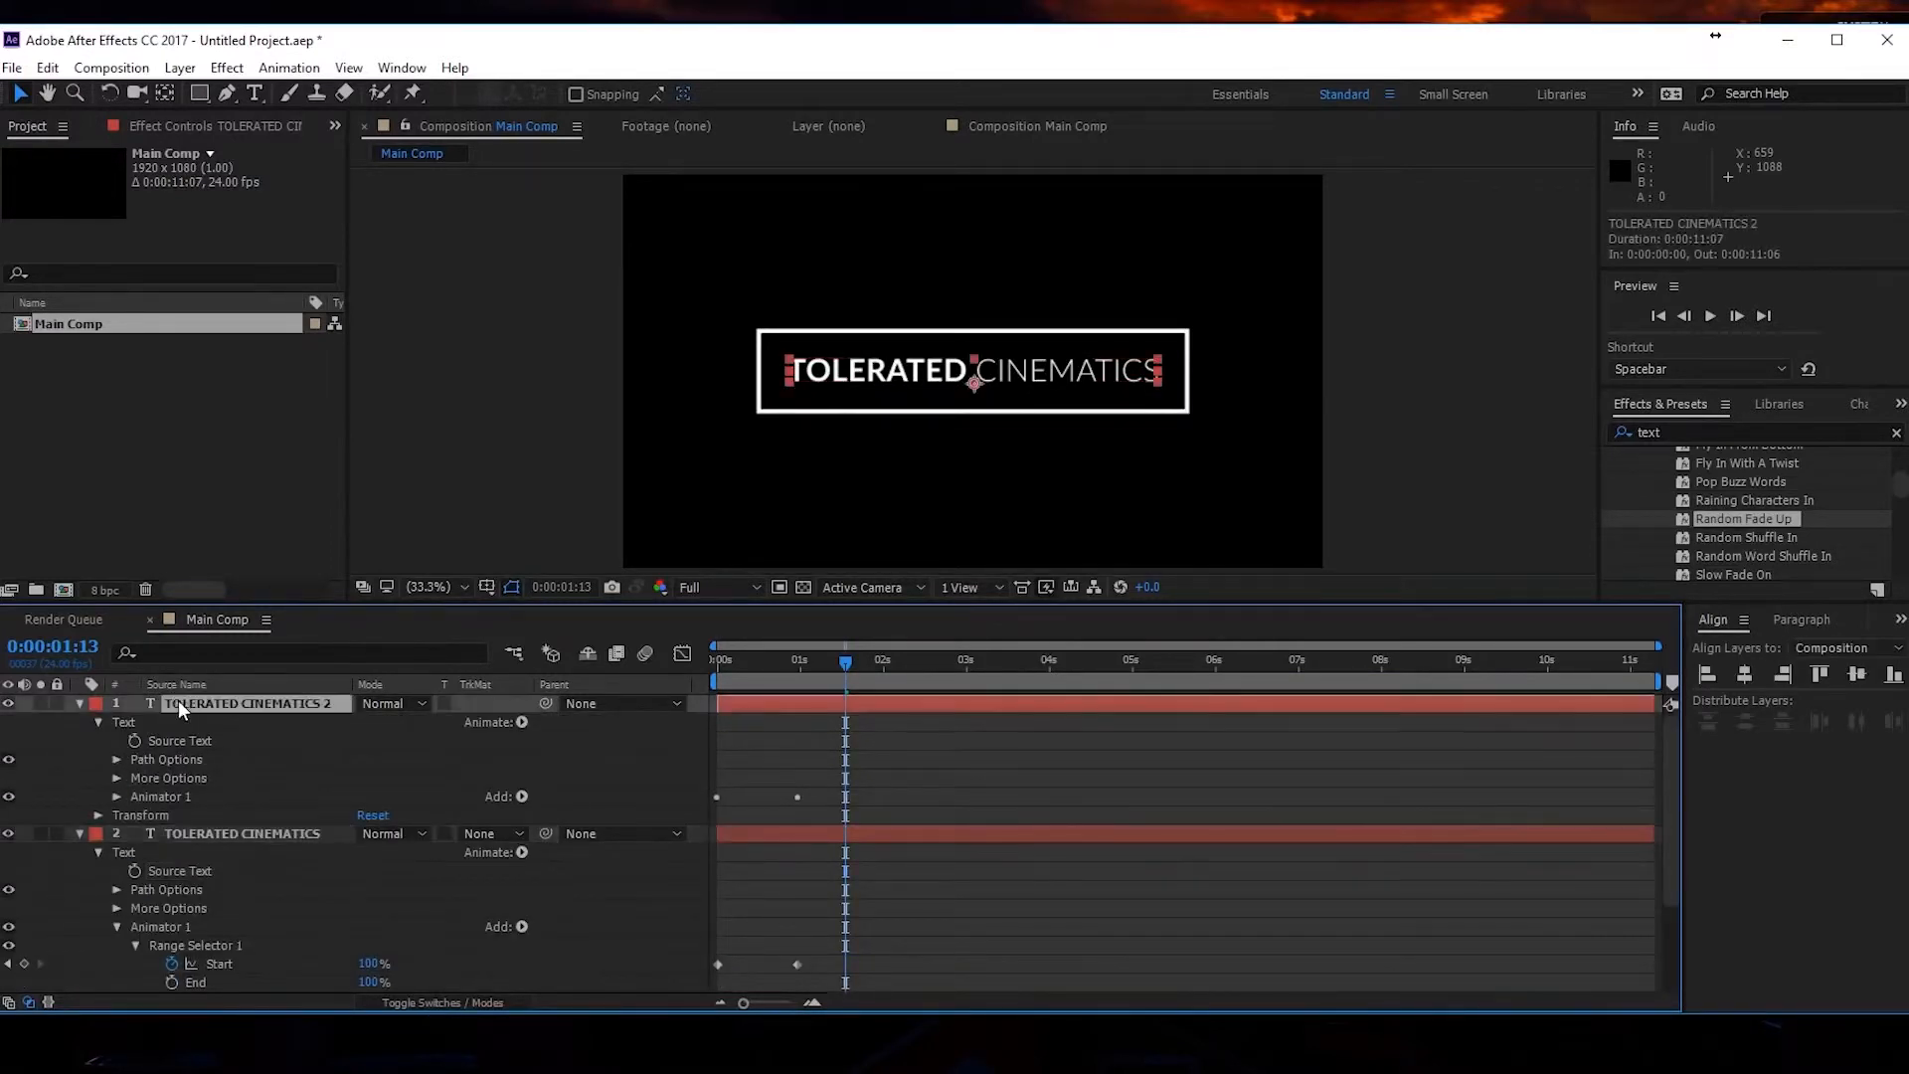
left_click(133, 740, "alt")
left_click_drag(426, 761, 219, 887)
left_click(903, 903)
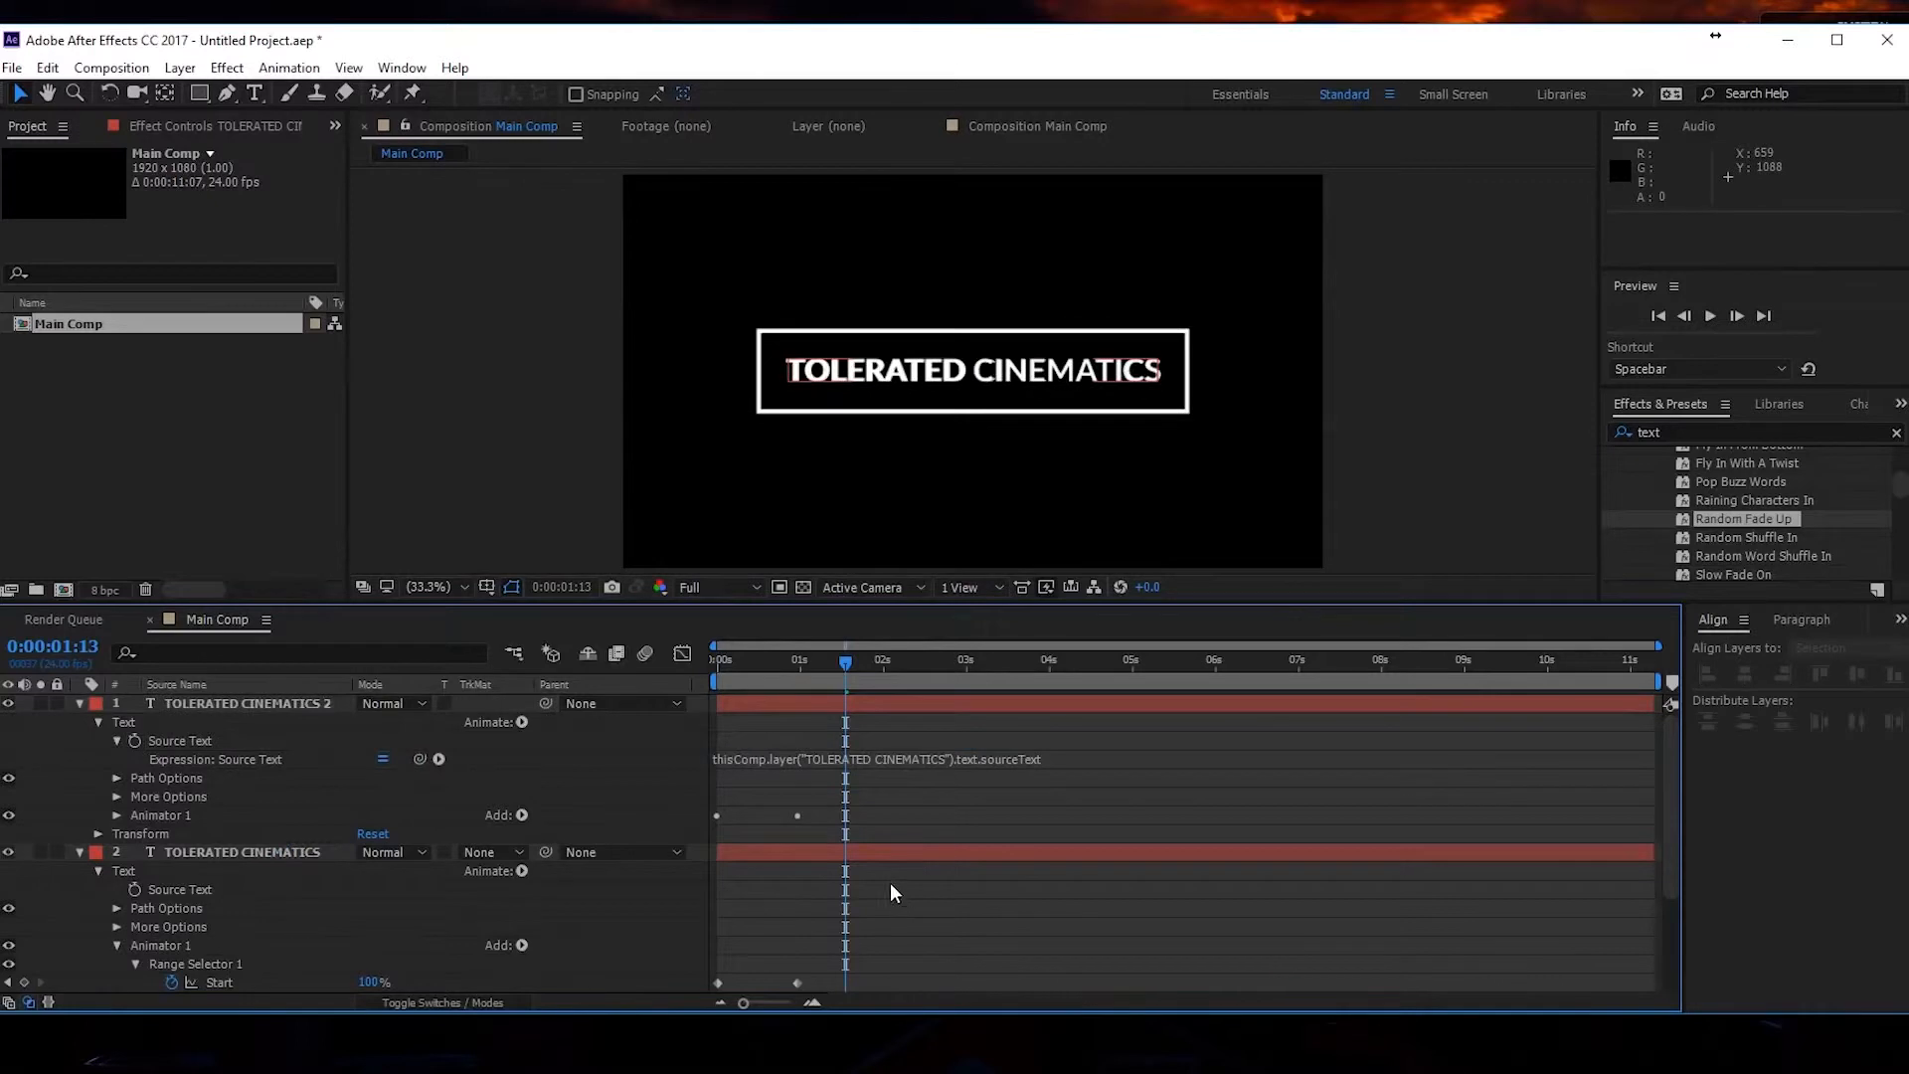
left_click(903, 850)
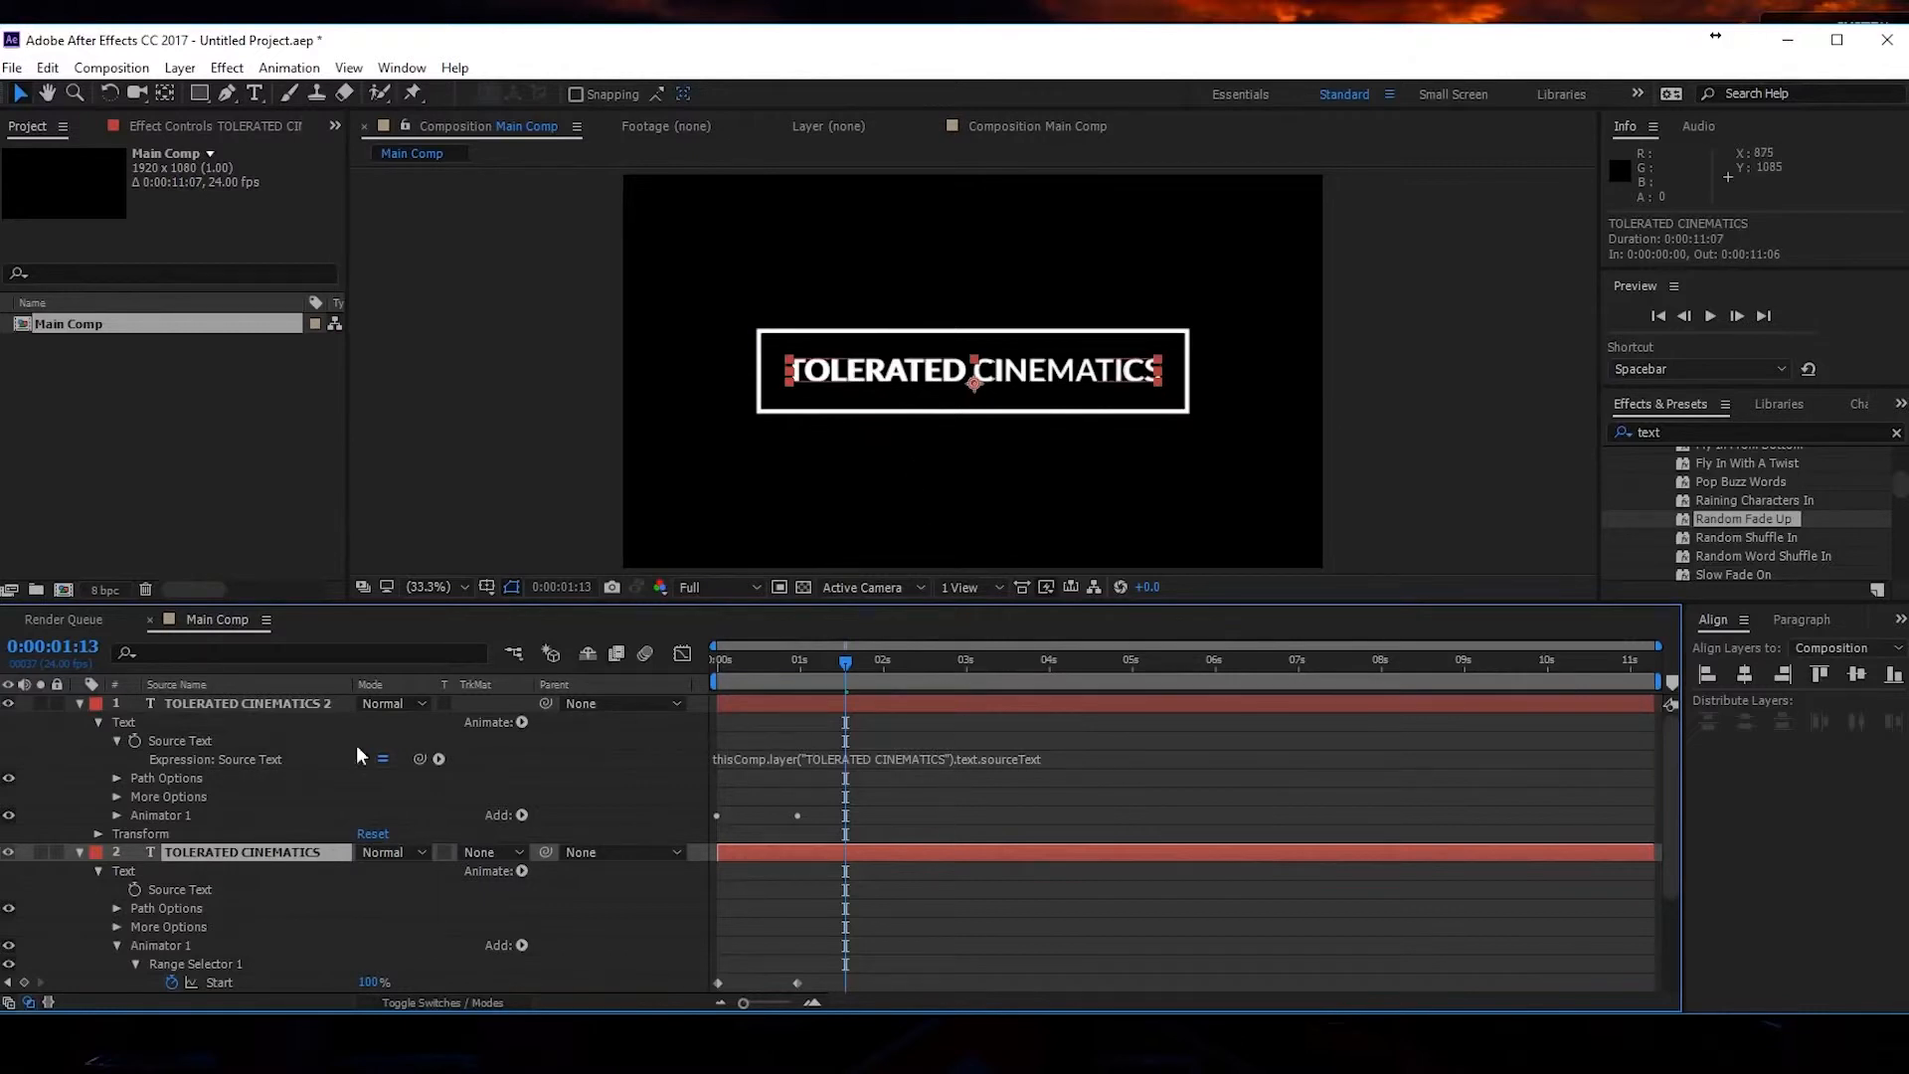
Scale the duplicate title text to 296% and move it down to position 961.7, 639.7, collapsing both text layers.
left_click(139, 708)
key("s")
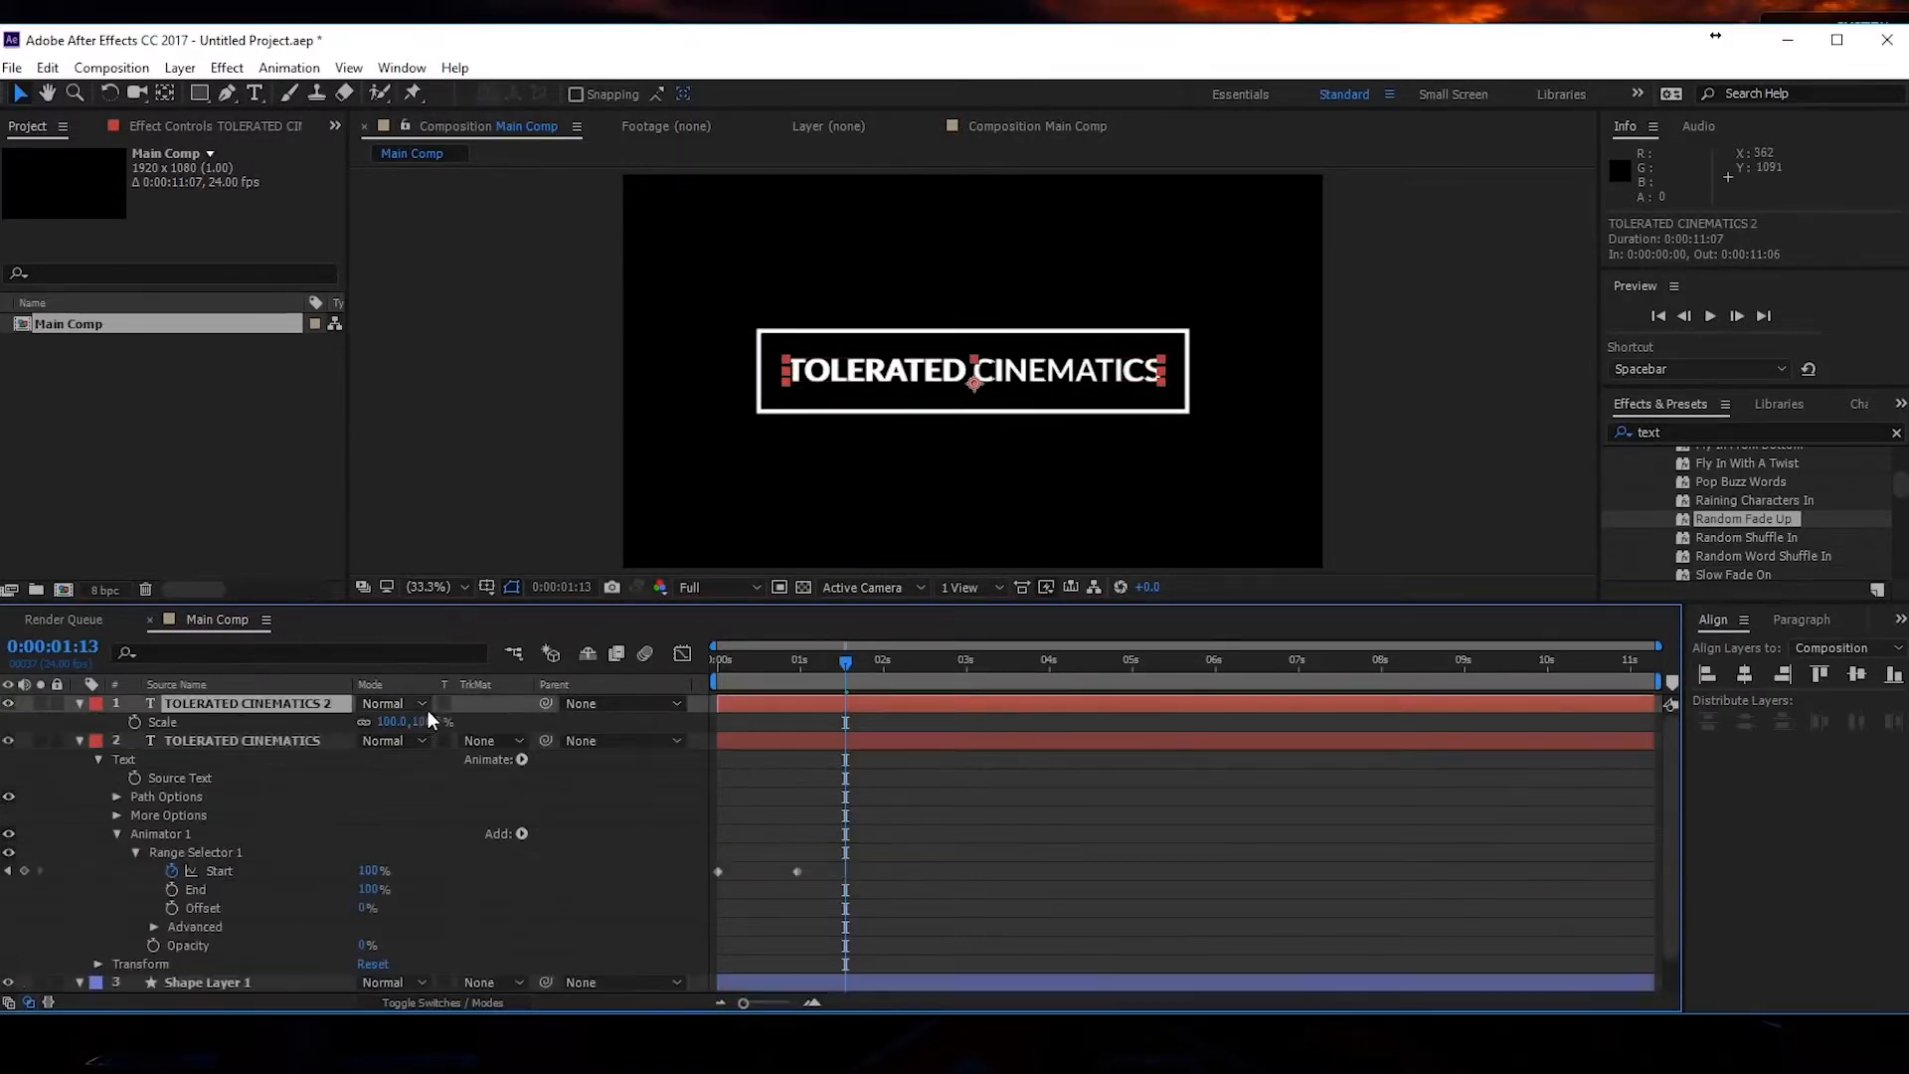
left_click_drag(423, 722, 557, 719)
left_click_drag(898, 378, 898, 399)
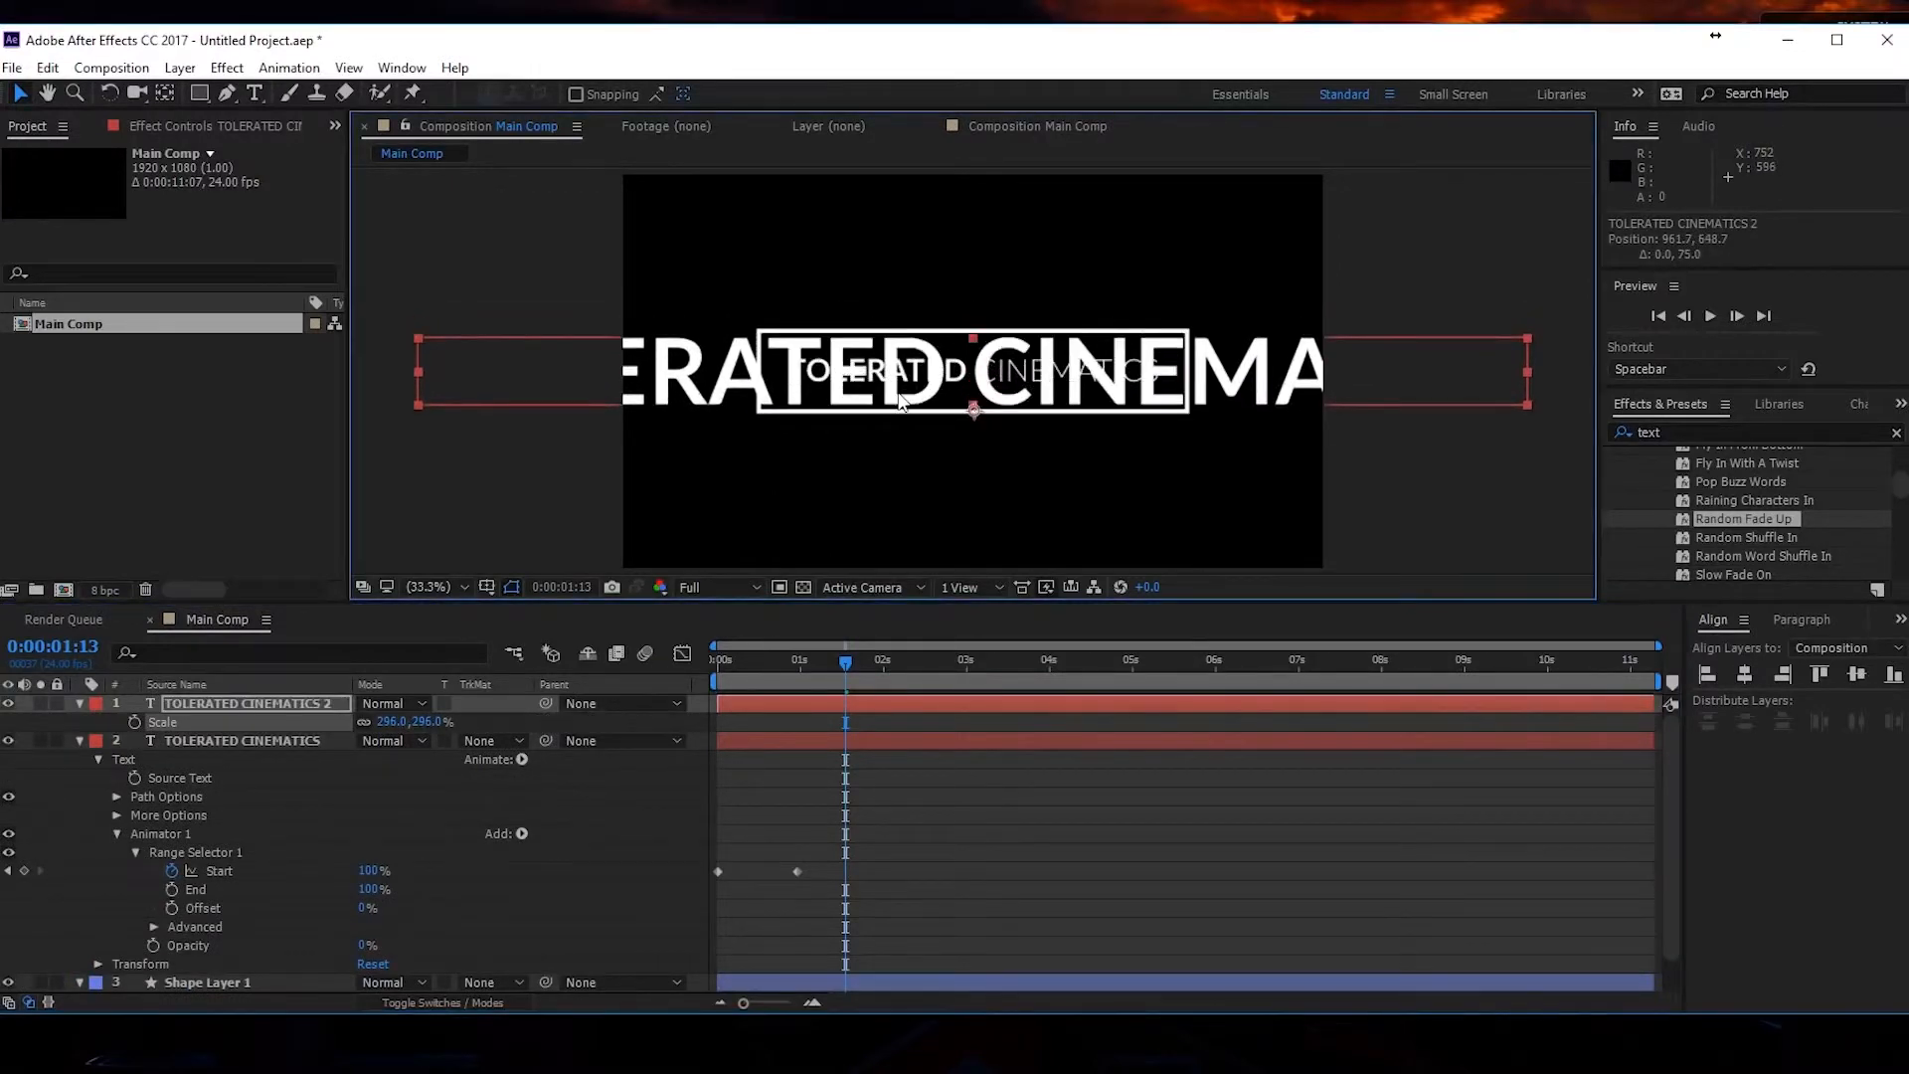
left_click(79, 703)
left_click(79, 722)
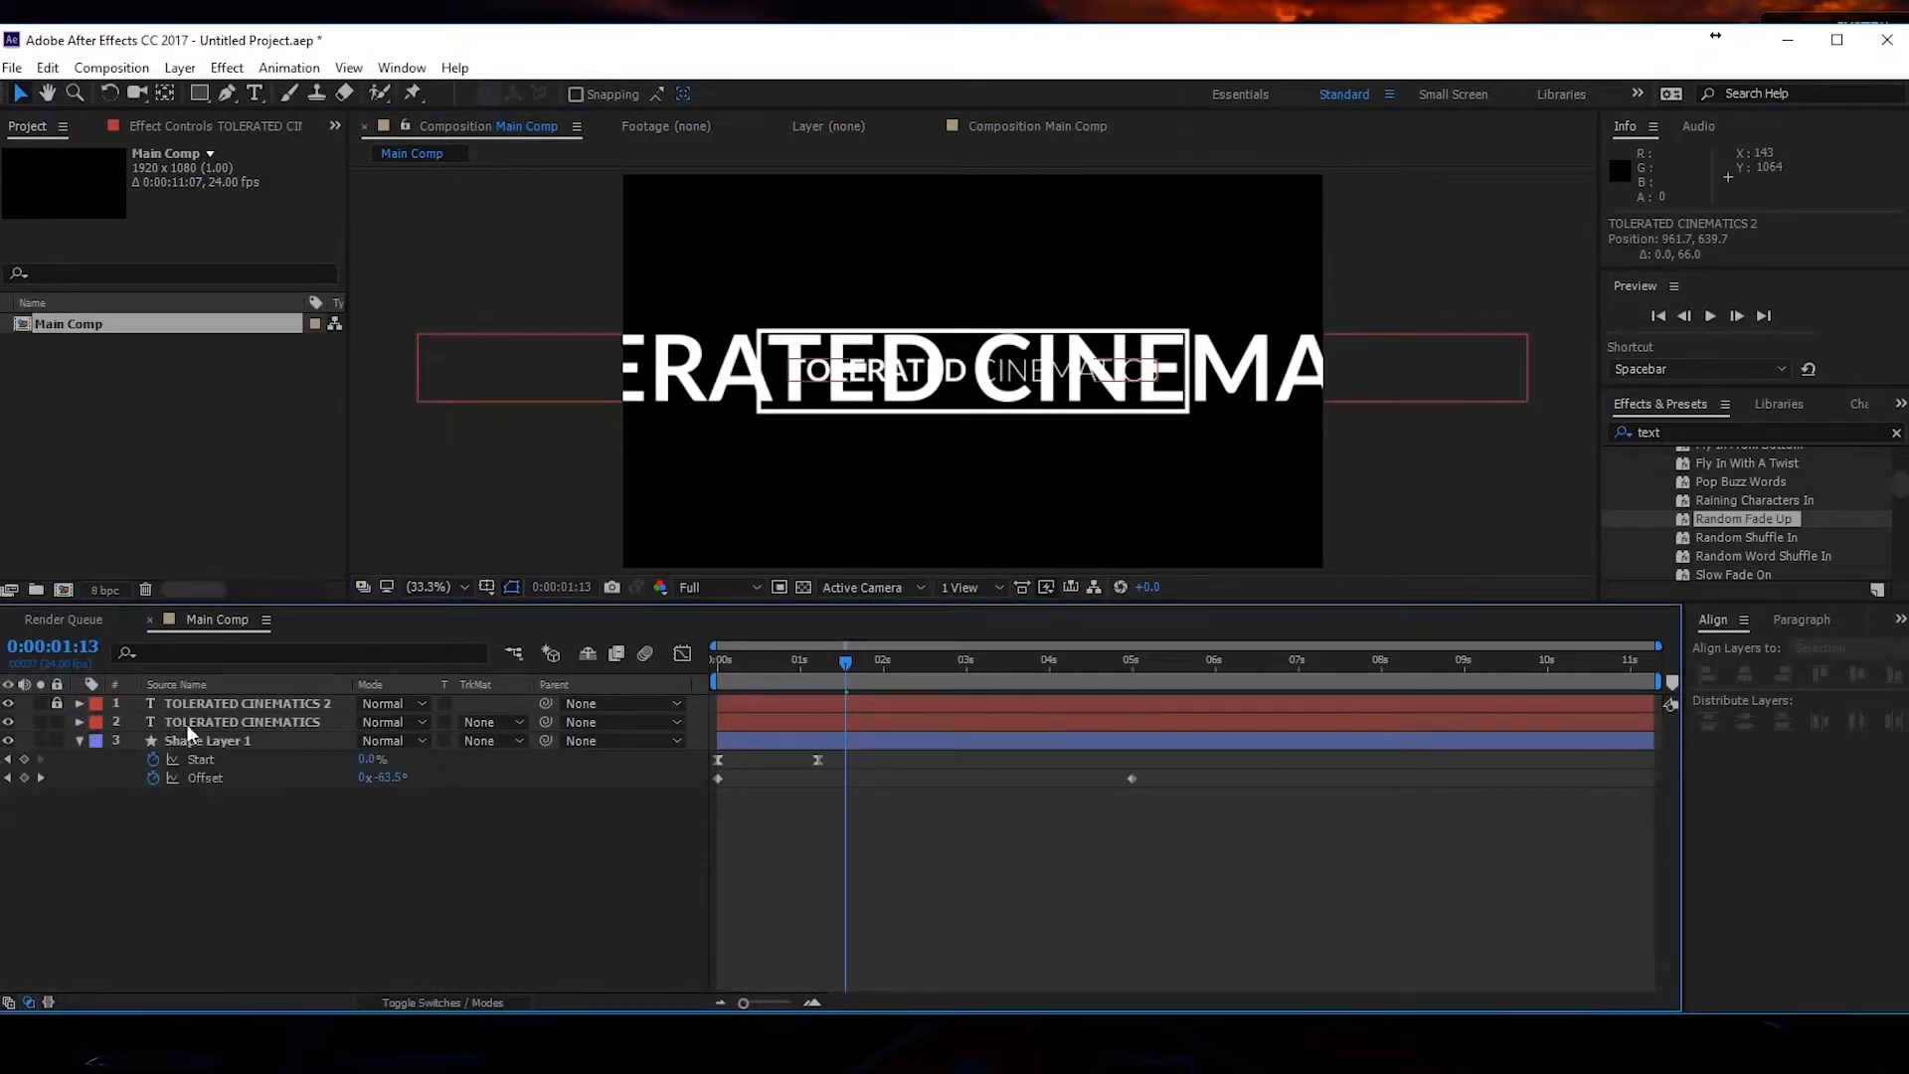
Replace the original title text with "d" to test the linked duplicate, and undo the change.
left_click(219, 722)
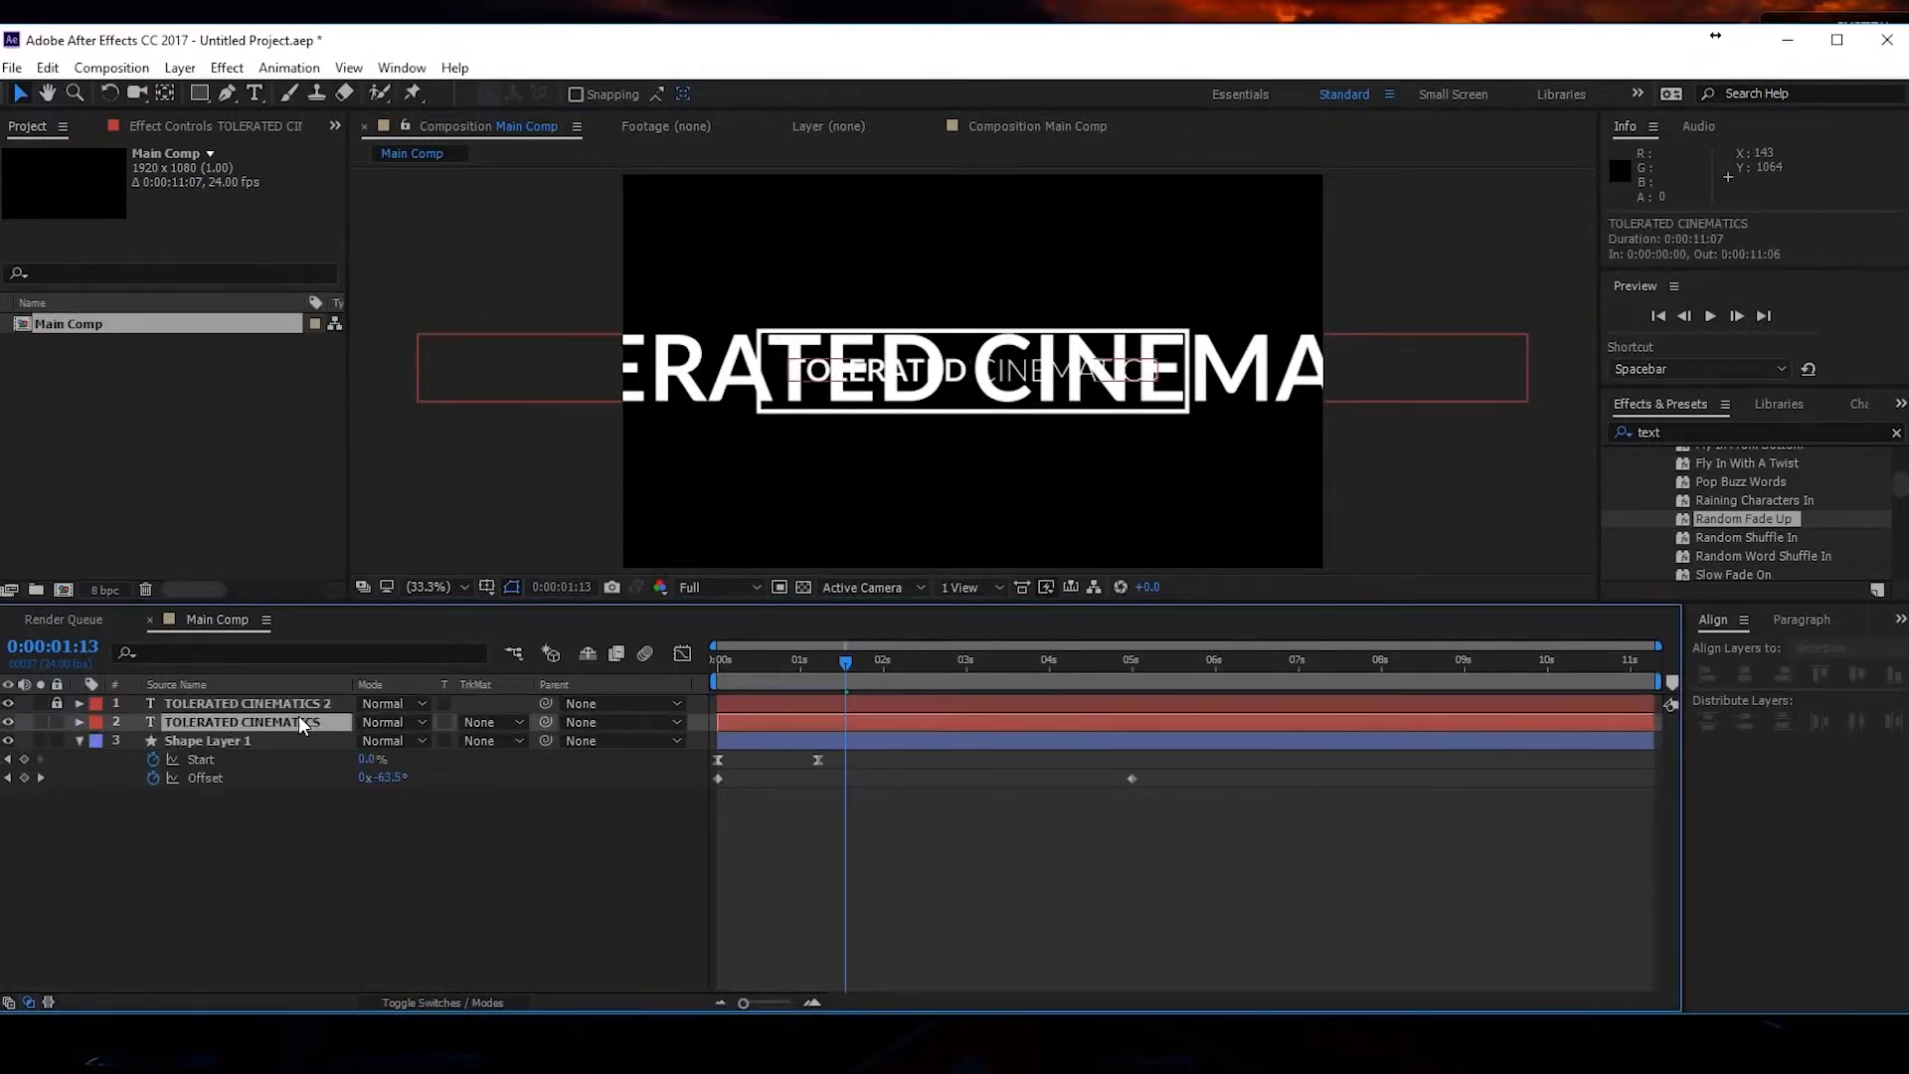
left_click(255, 93)
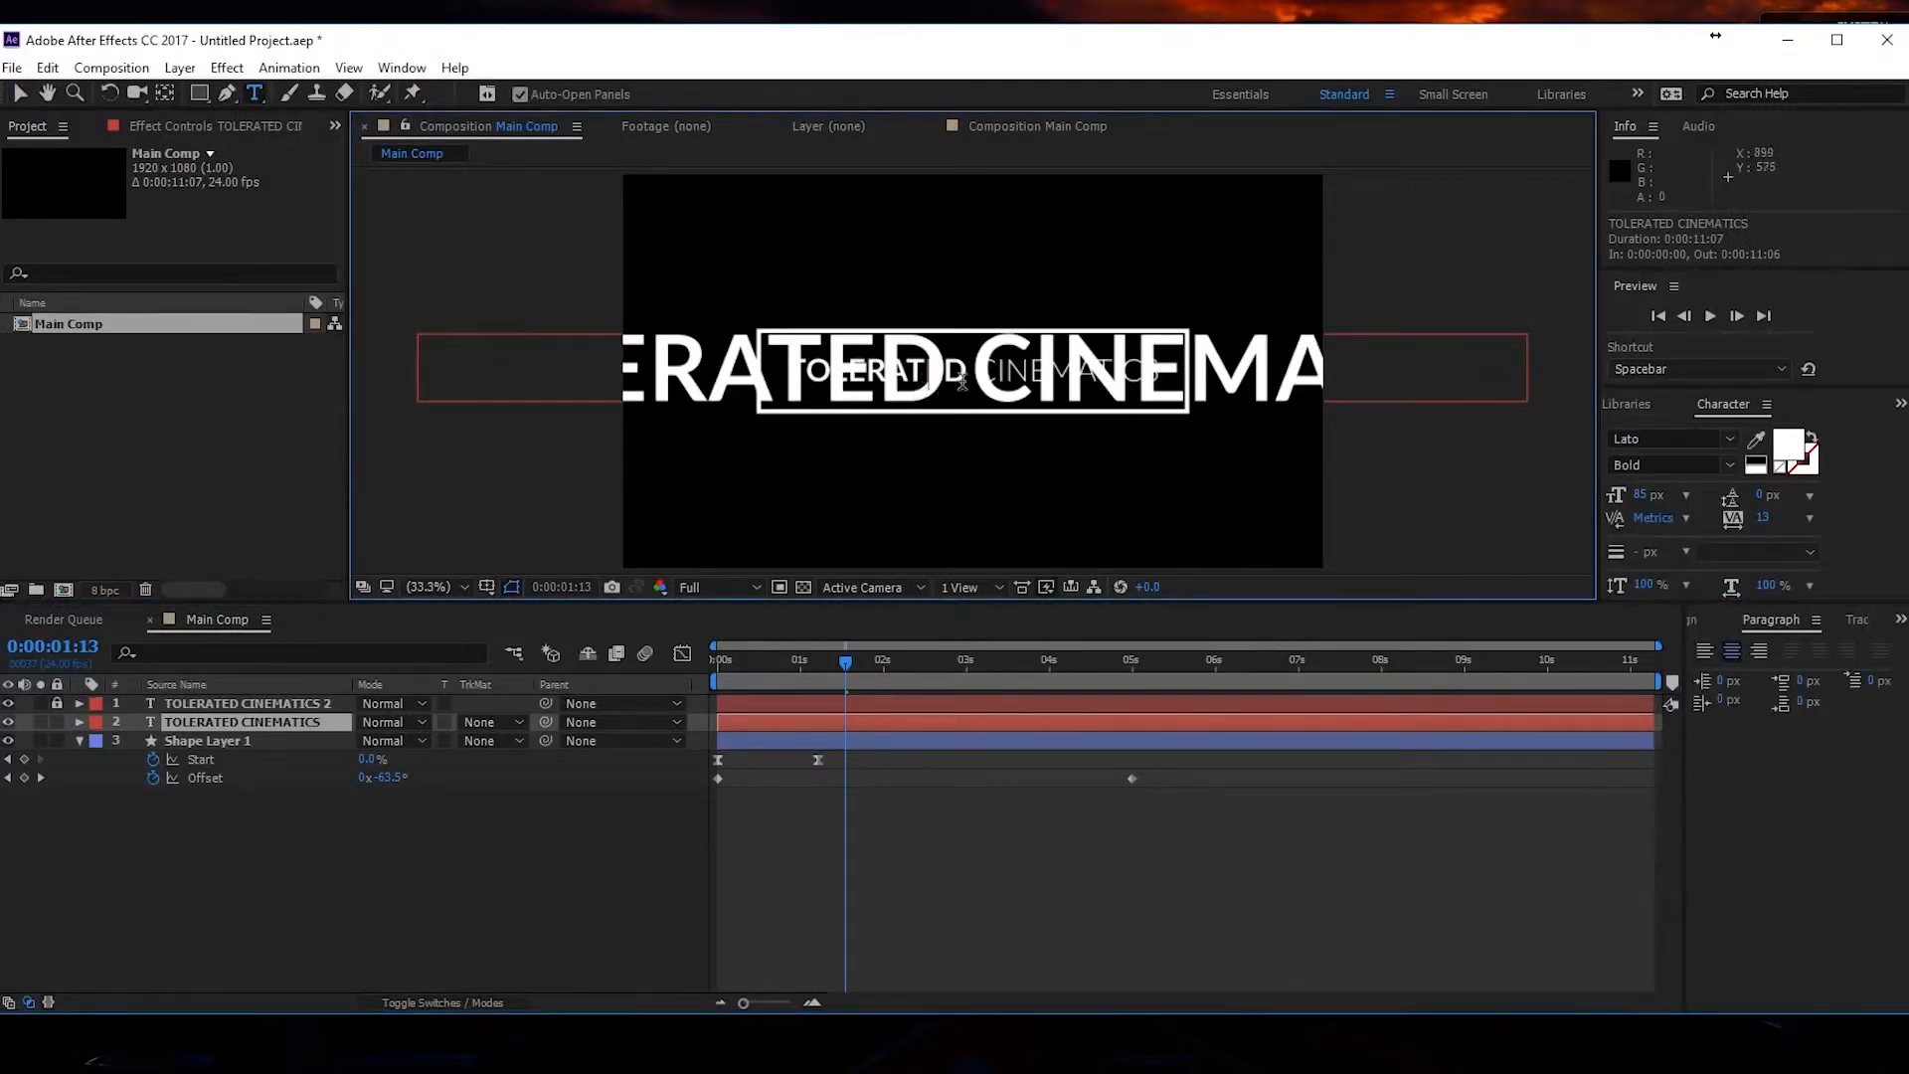
double_click(873, 720)
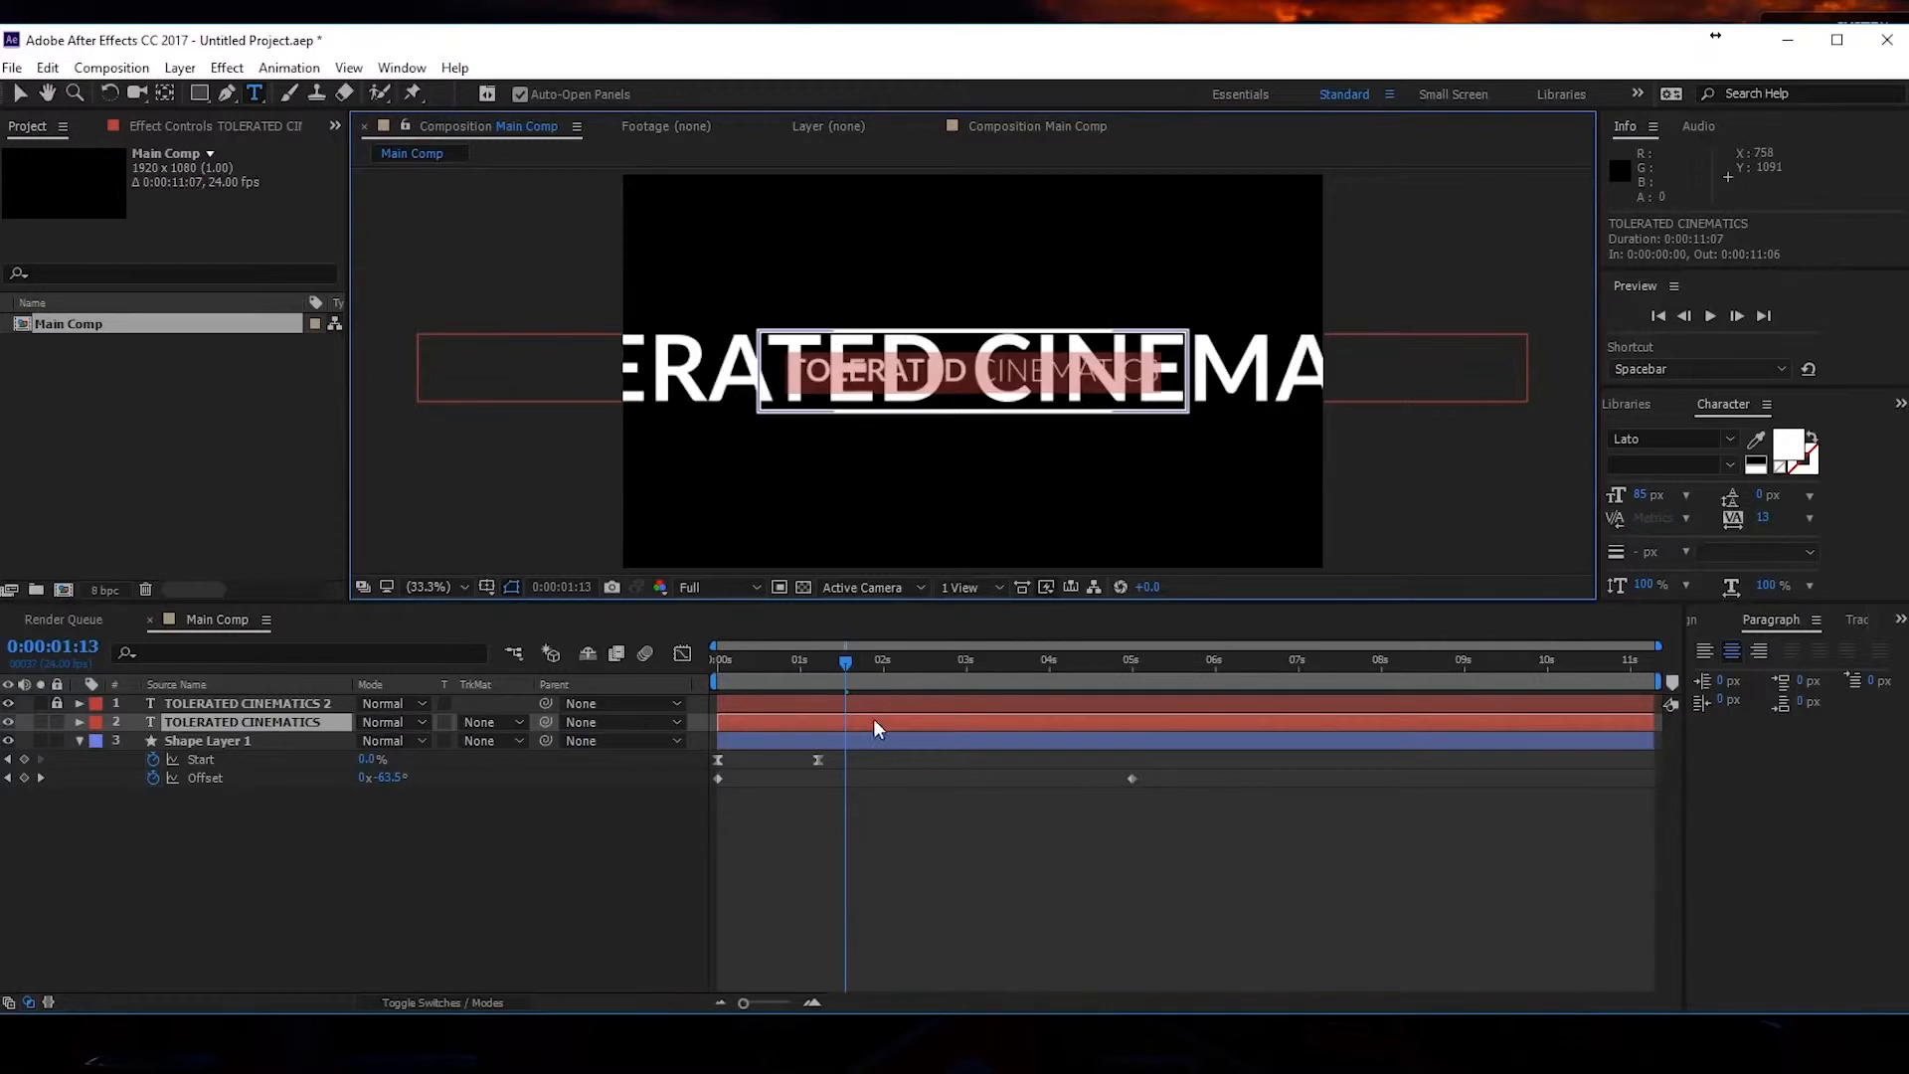
type("d")
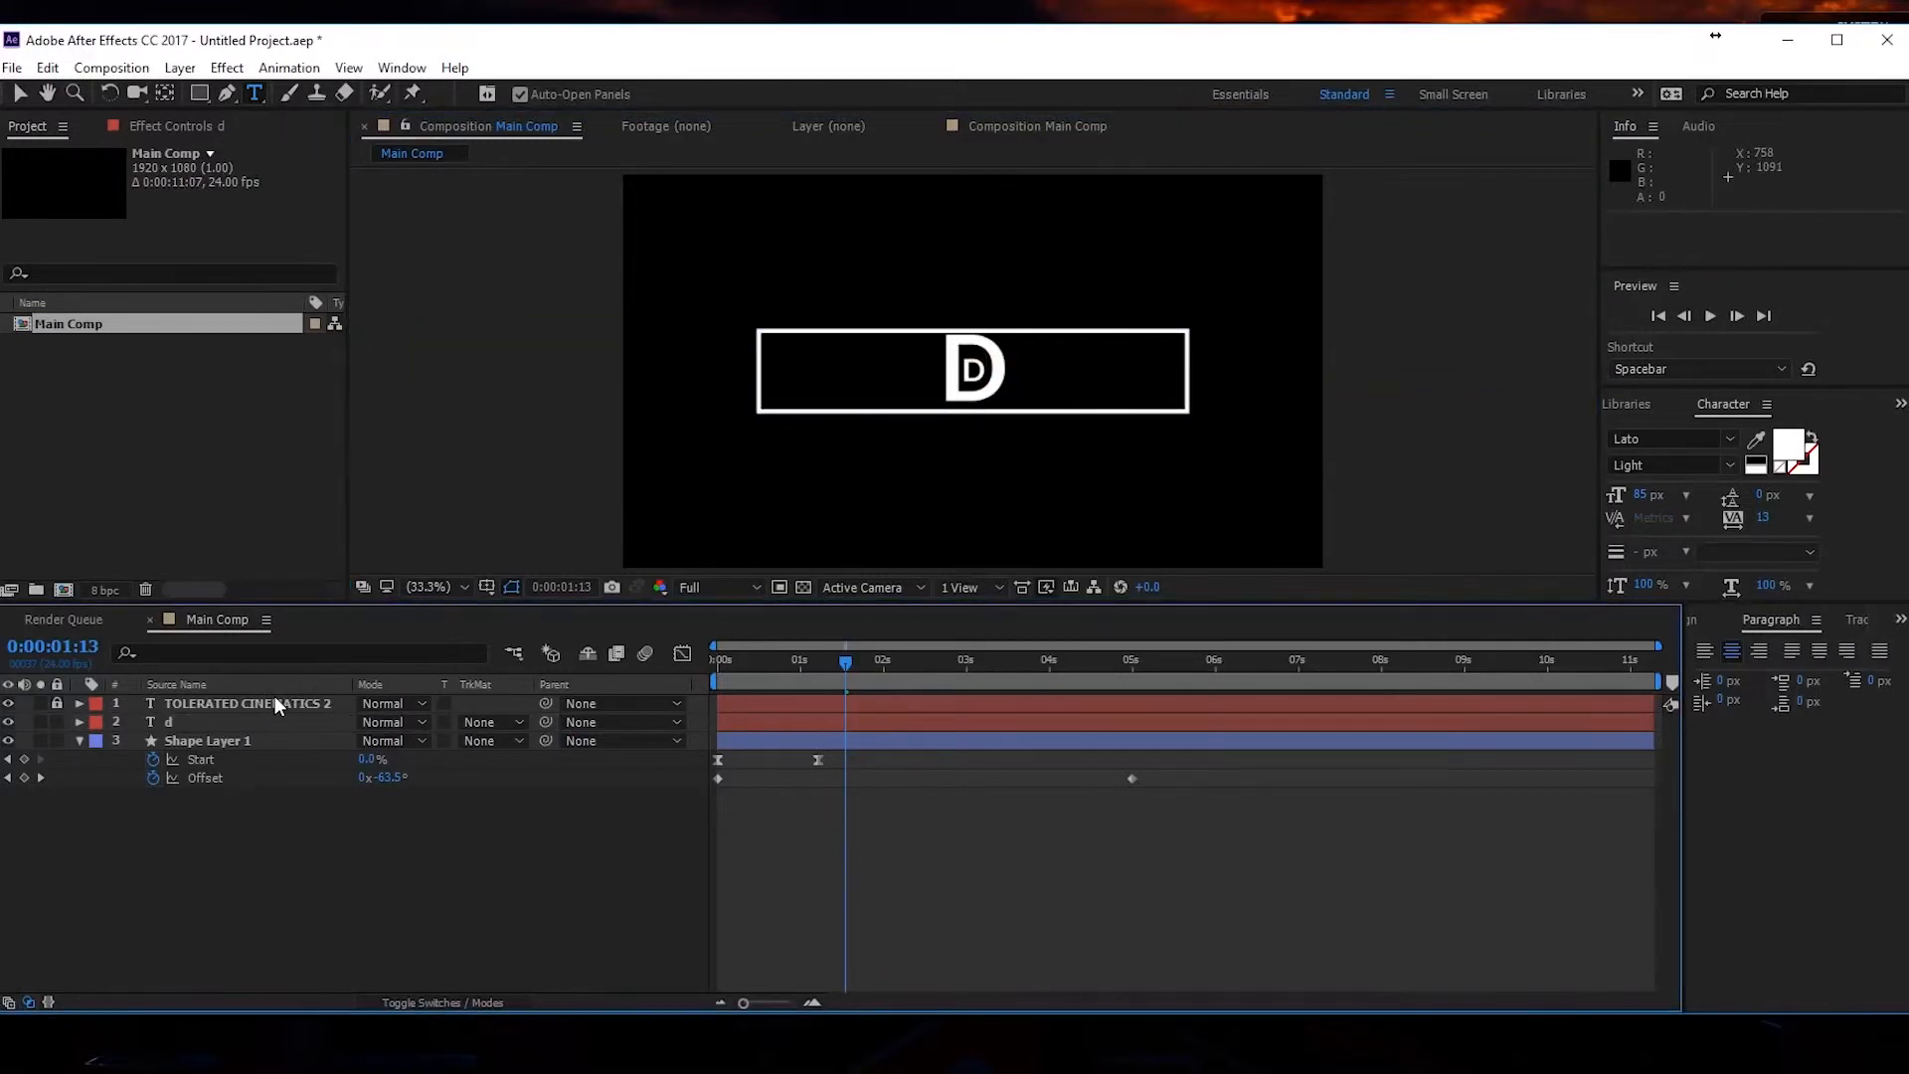
key("Escape")
key("ctrl+z")
key("ctrl+z")
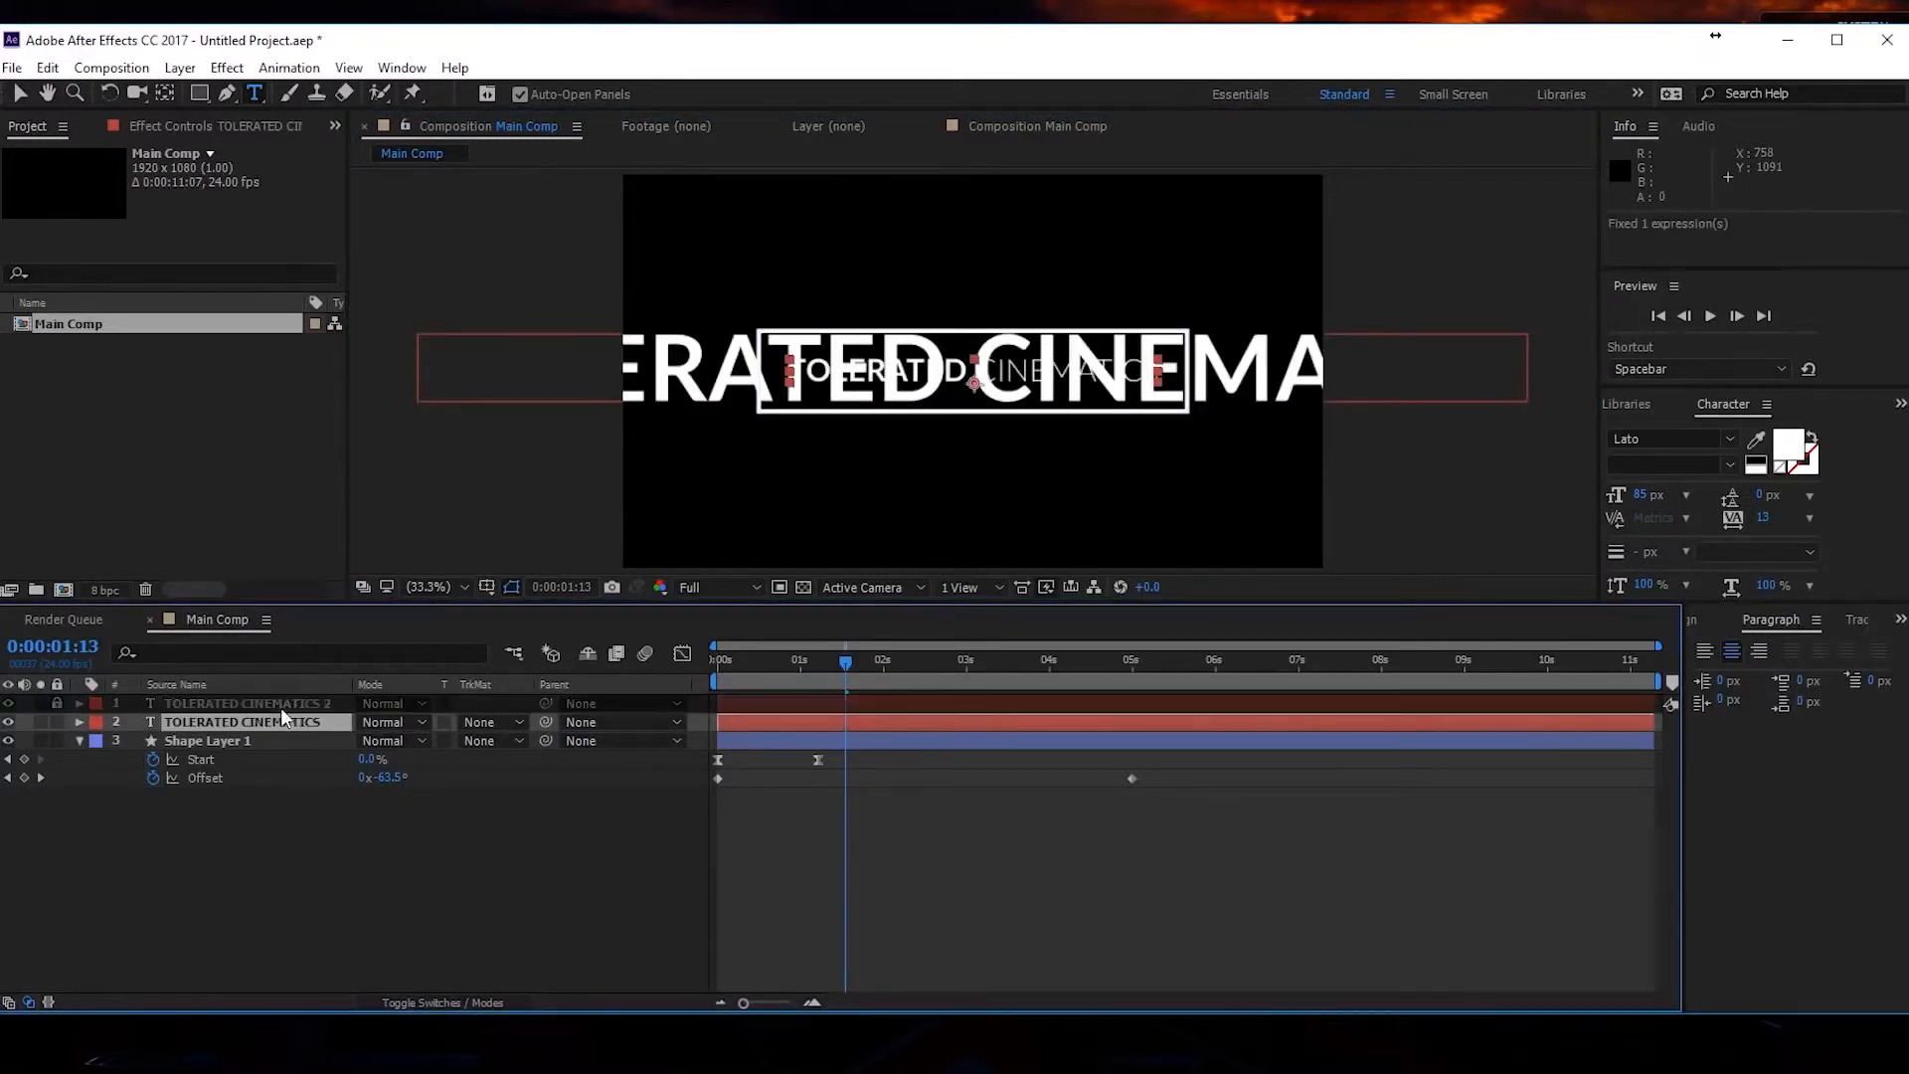
Unlock the enlarged duplicate title layer and apply the Random Fade Up text preset to it at 0:00:01:13.
left_click(280, 708)
left_click(57, 703)
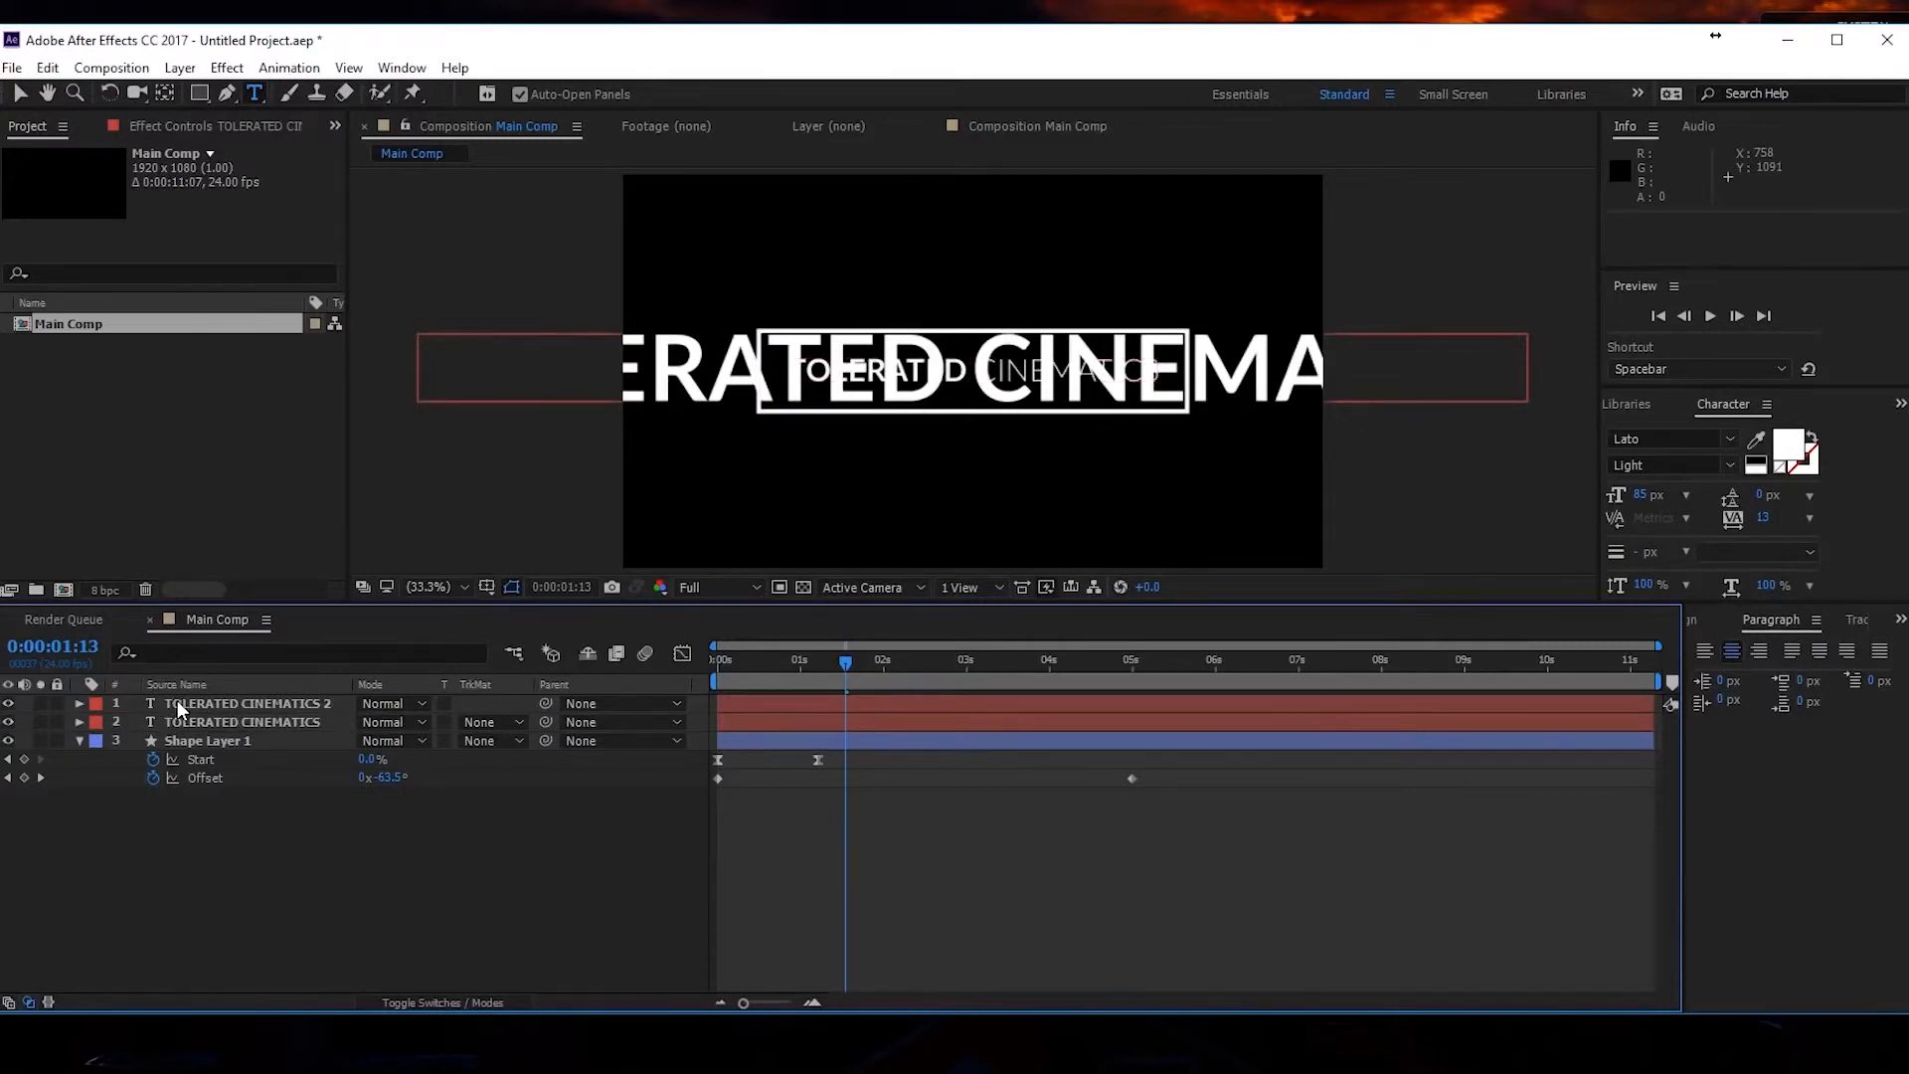
left_click(305, 706)
left_click(1638, 407)
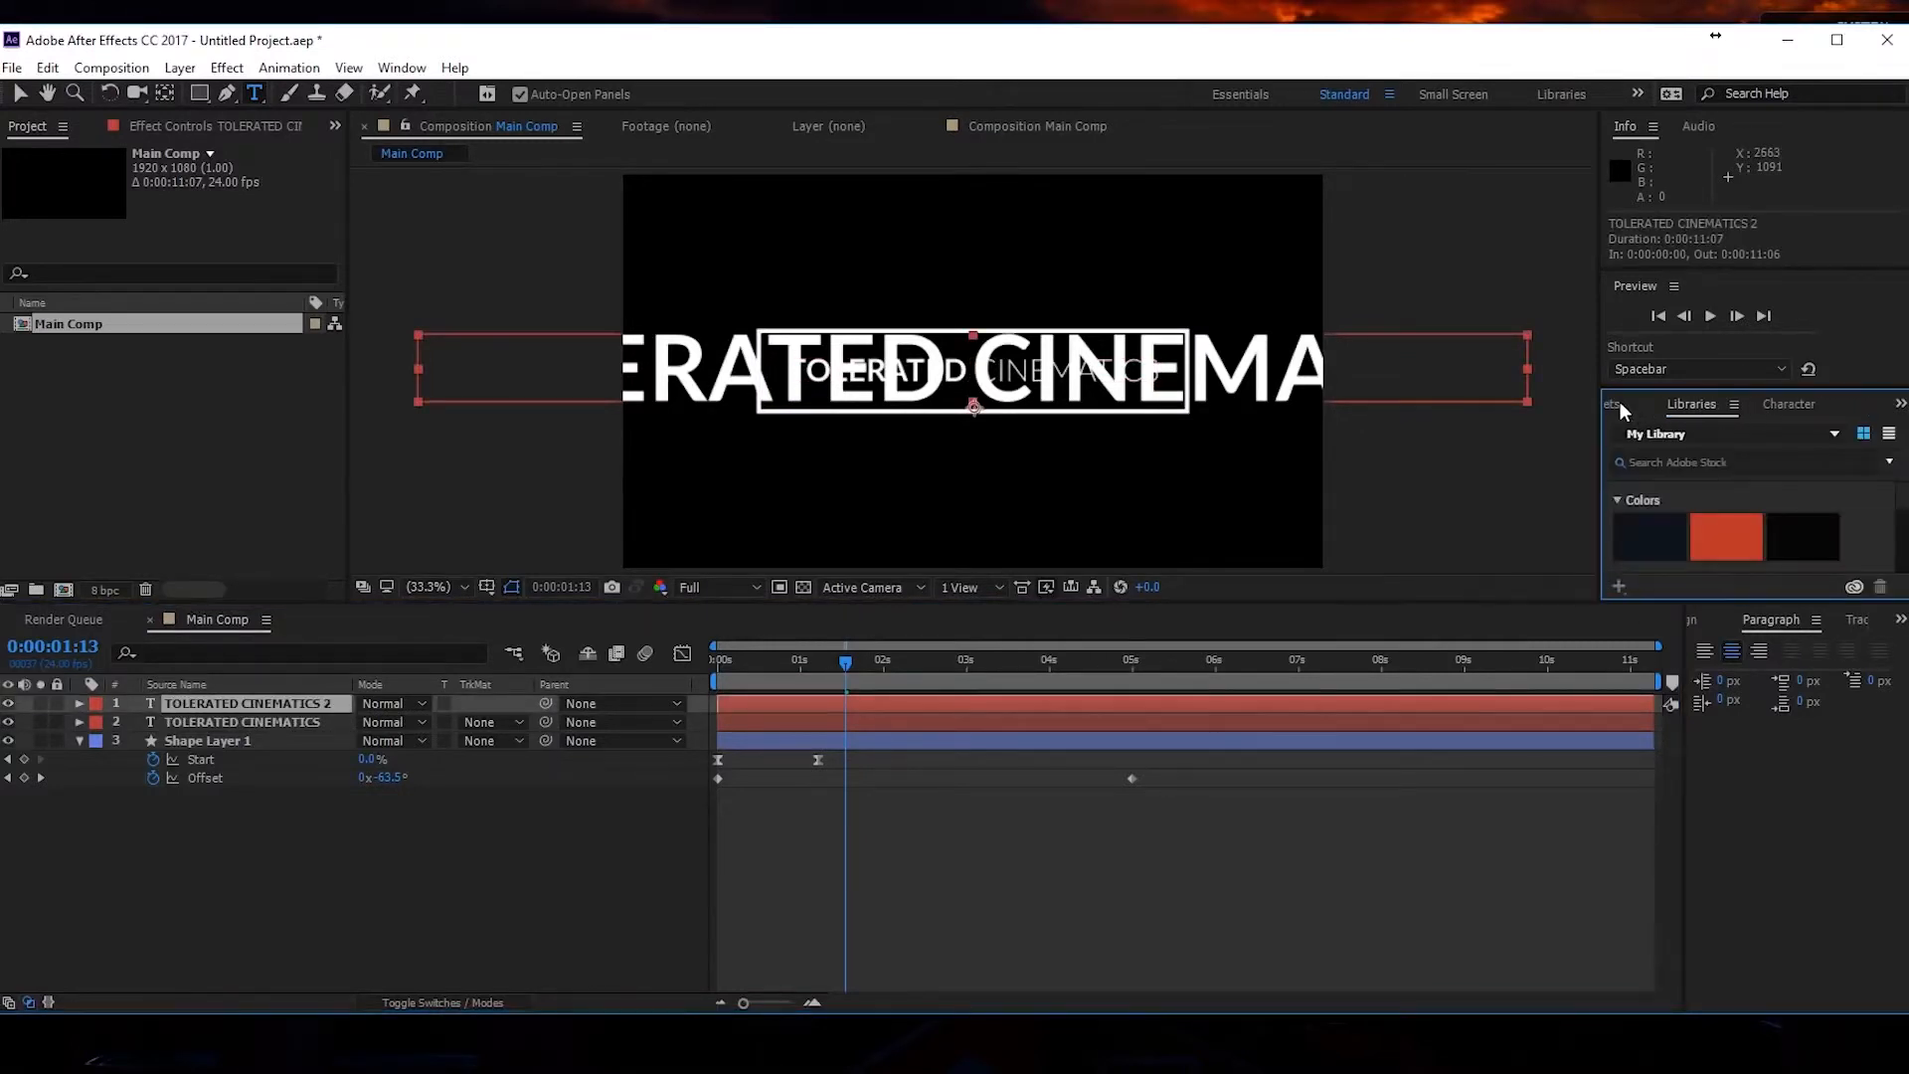
left_click(1620, 408)
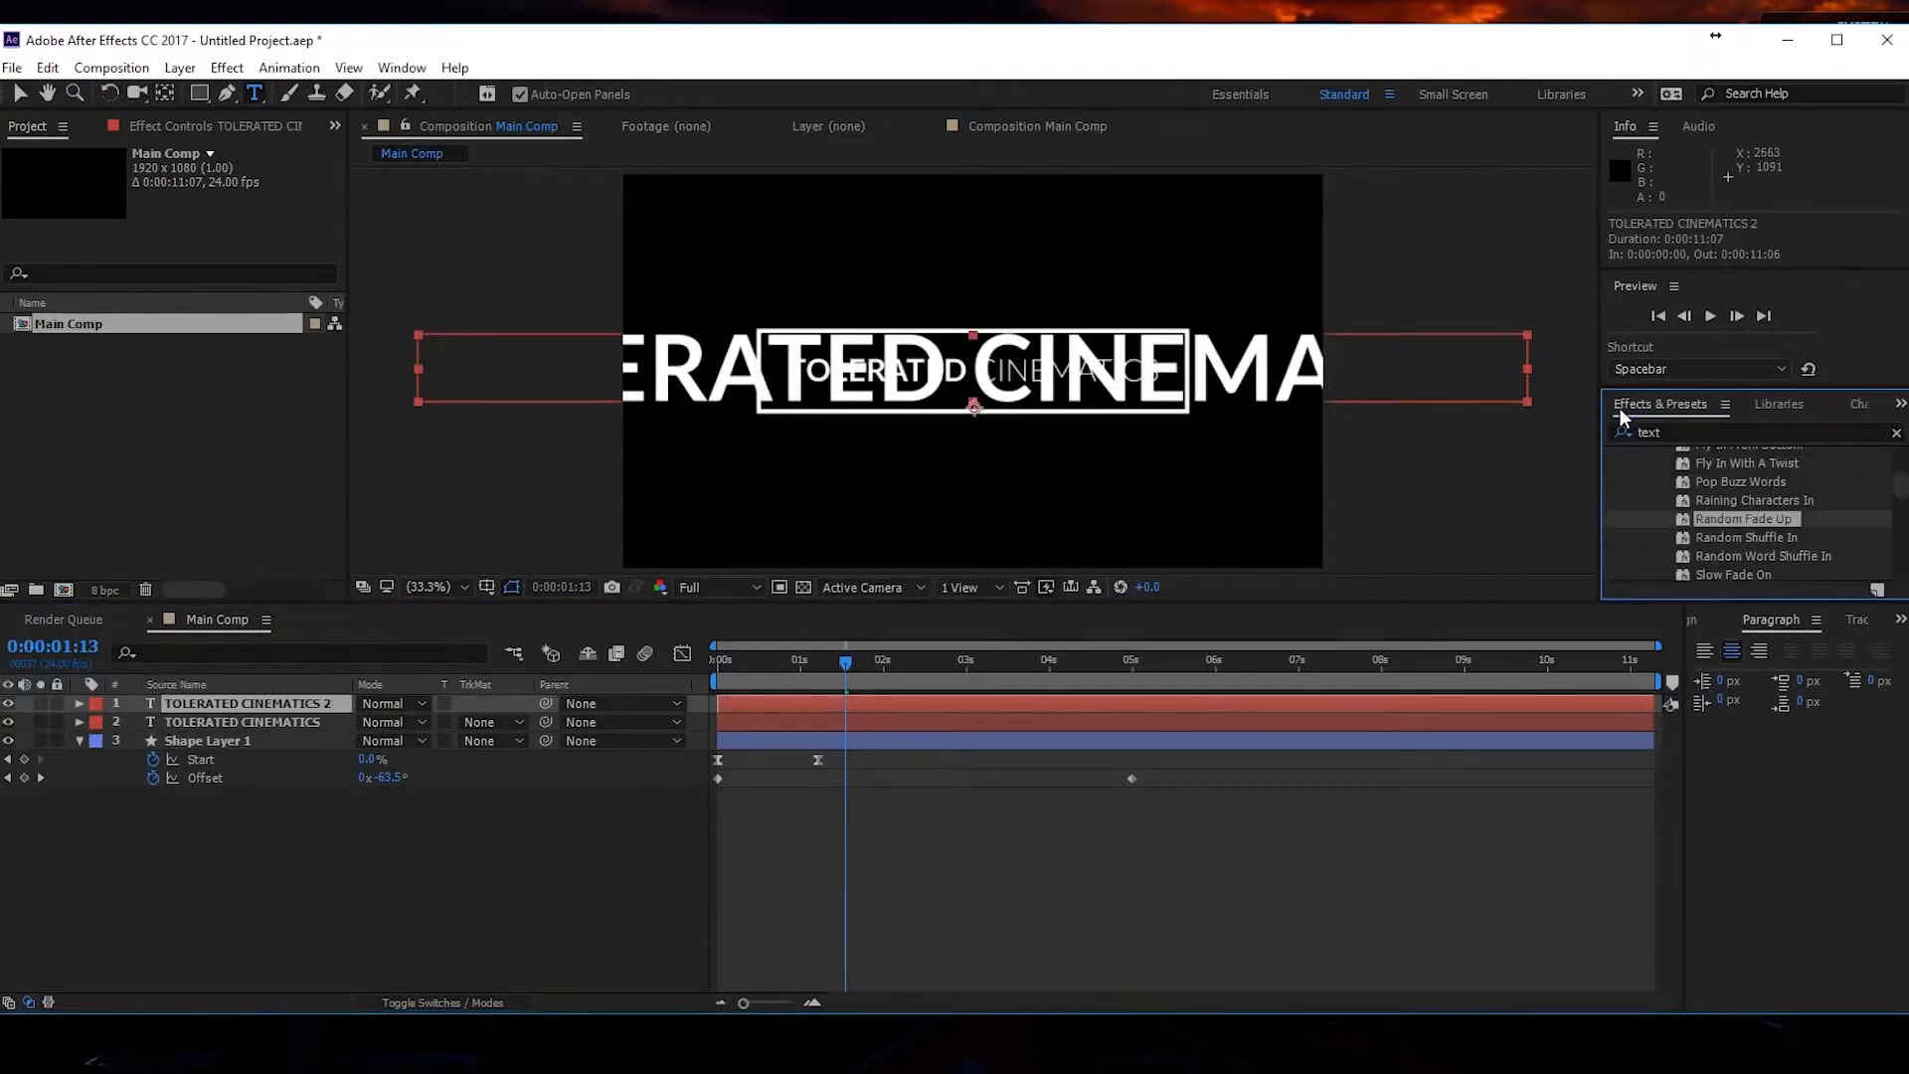
double_click(1776, 517)
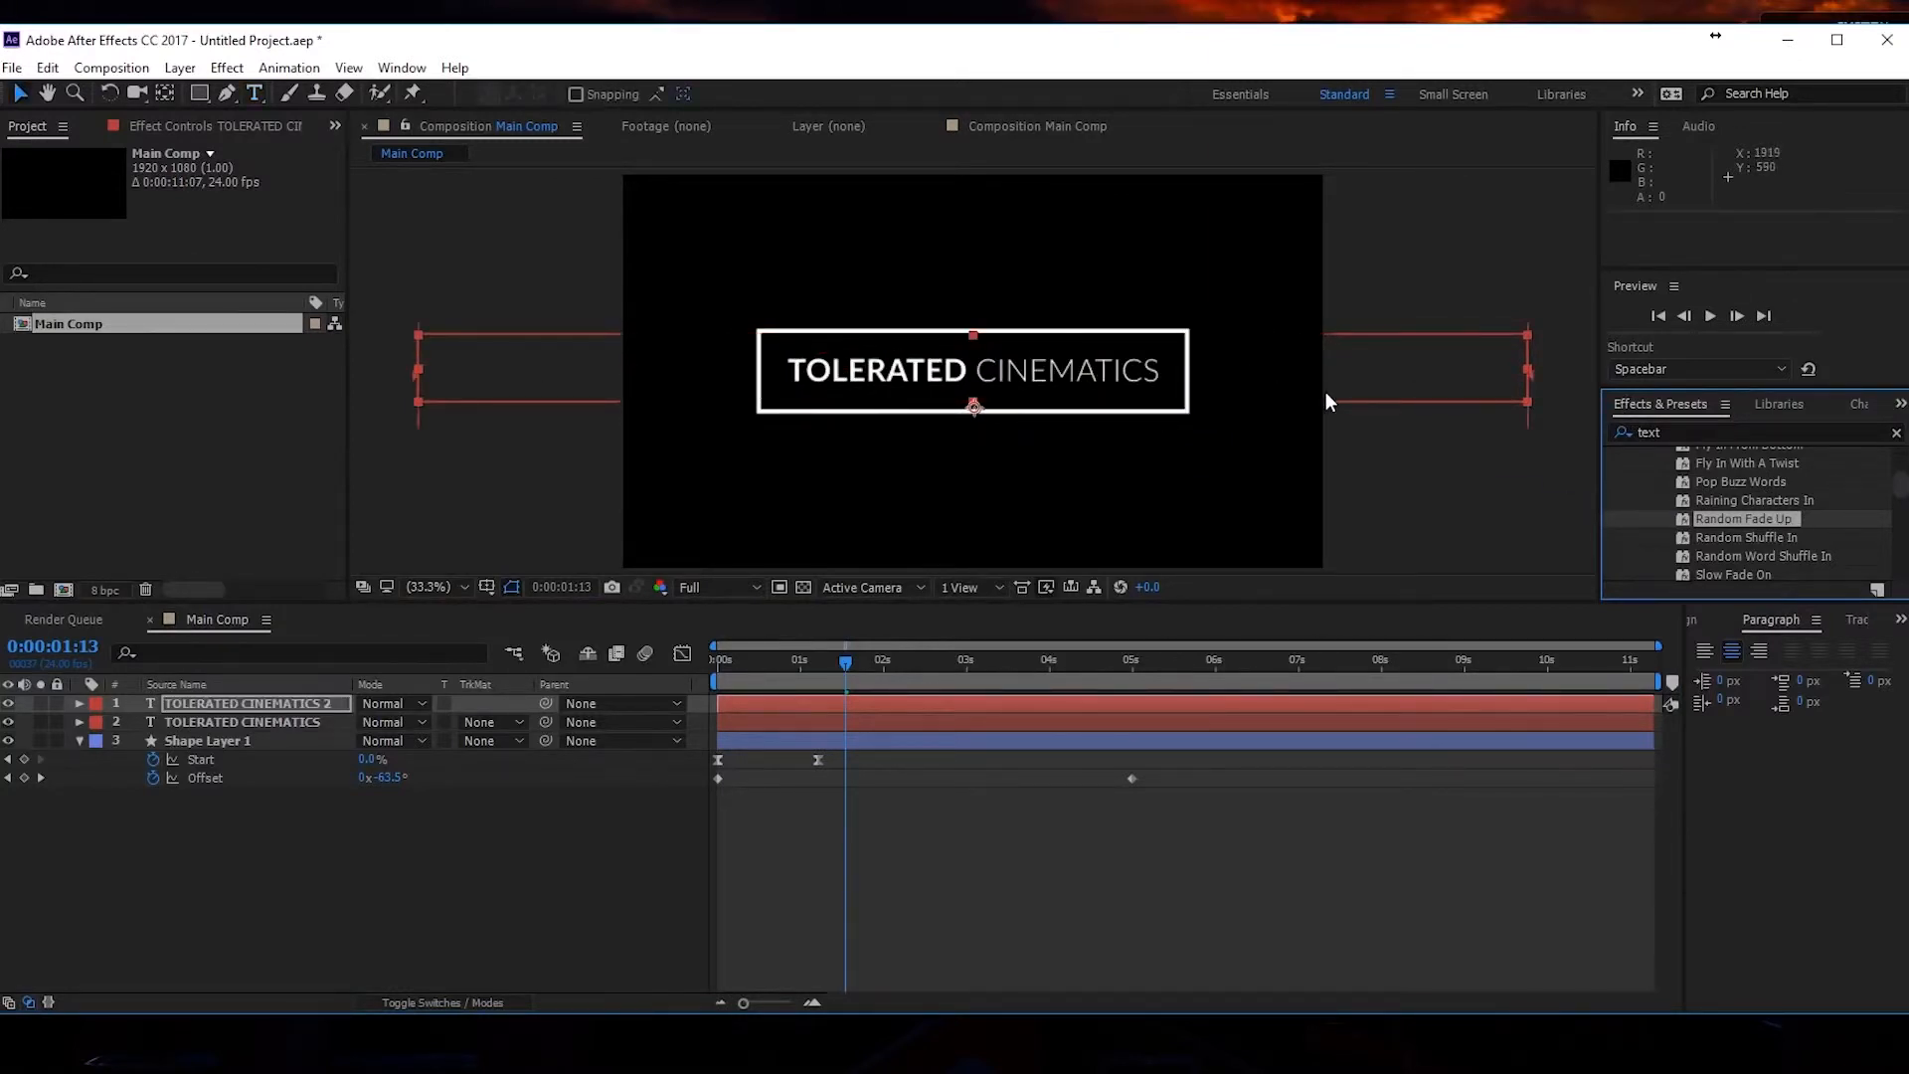
At 0:00:02:01, remove the Start keyframes from both range selectors of the duplicate title layer and collapse it.
mouse_move(855, 665)
left_mouse_down()
mouse_move(964, 671)
mouse_move(885, 677)
left_mouse_up()
left_click(905, 700)
key("u")
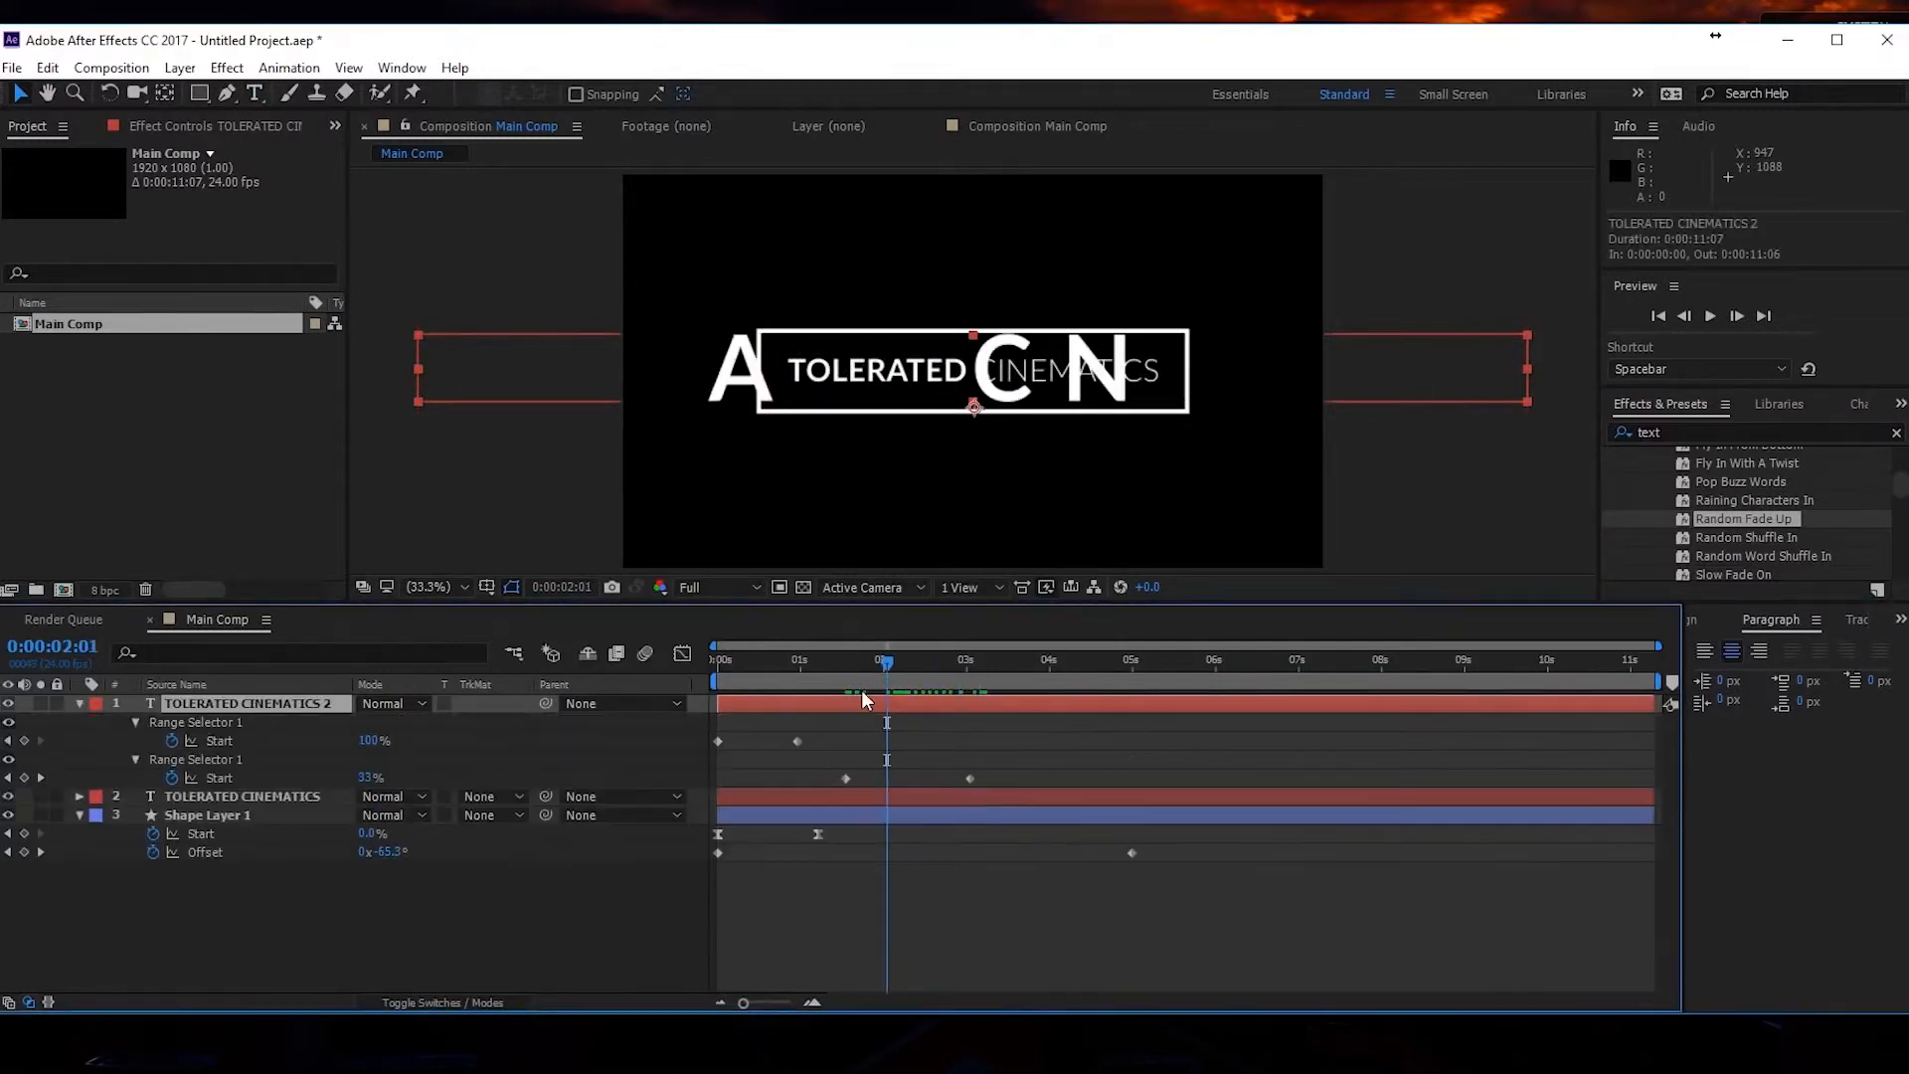
left_click(172, 741)
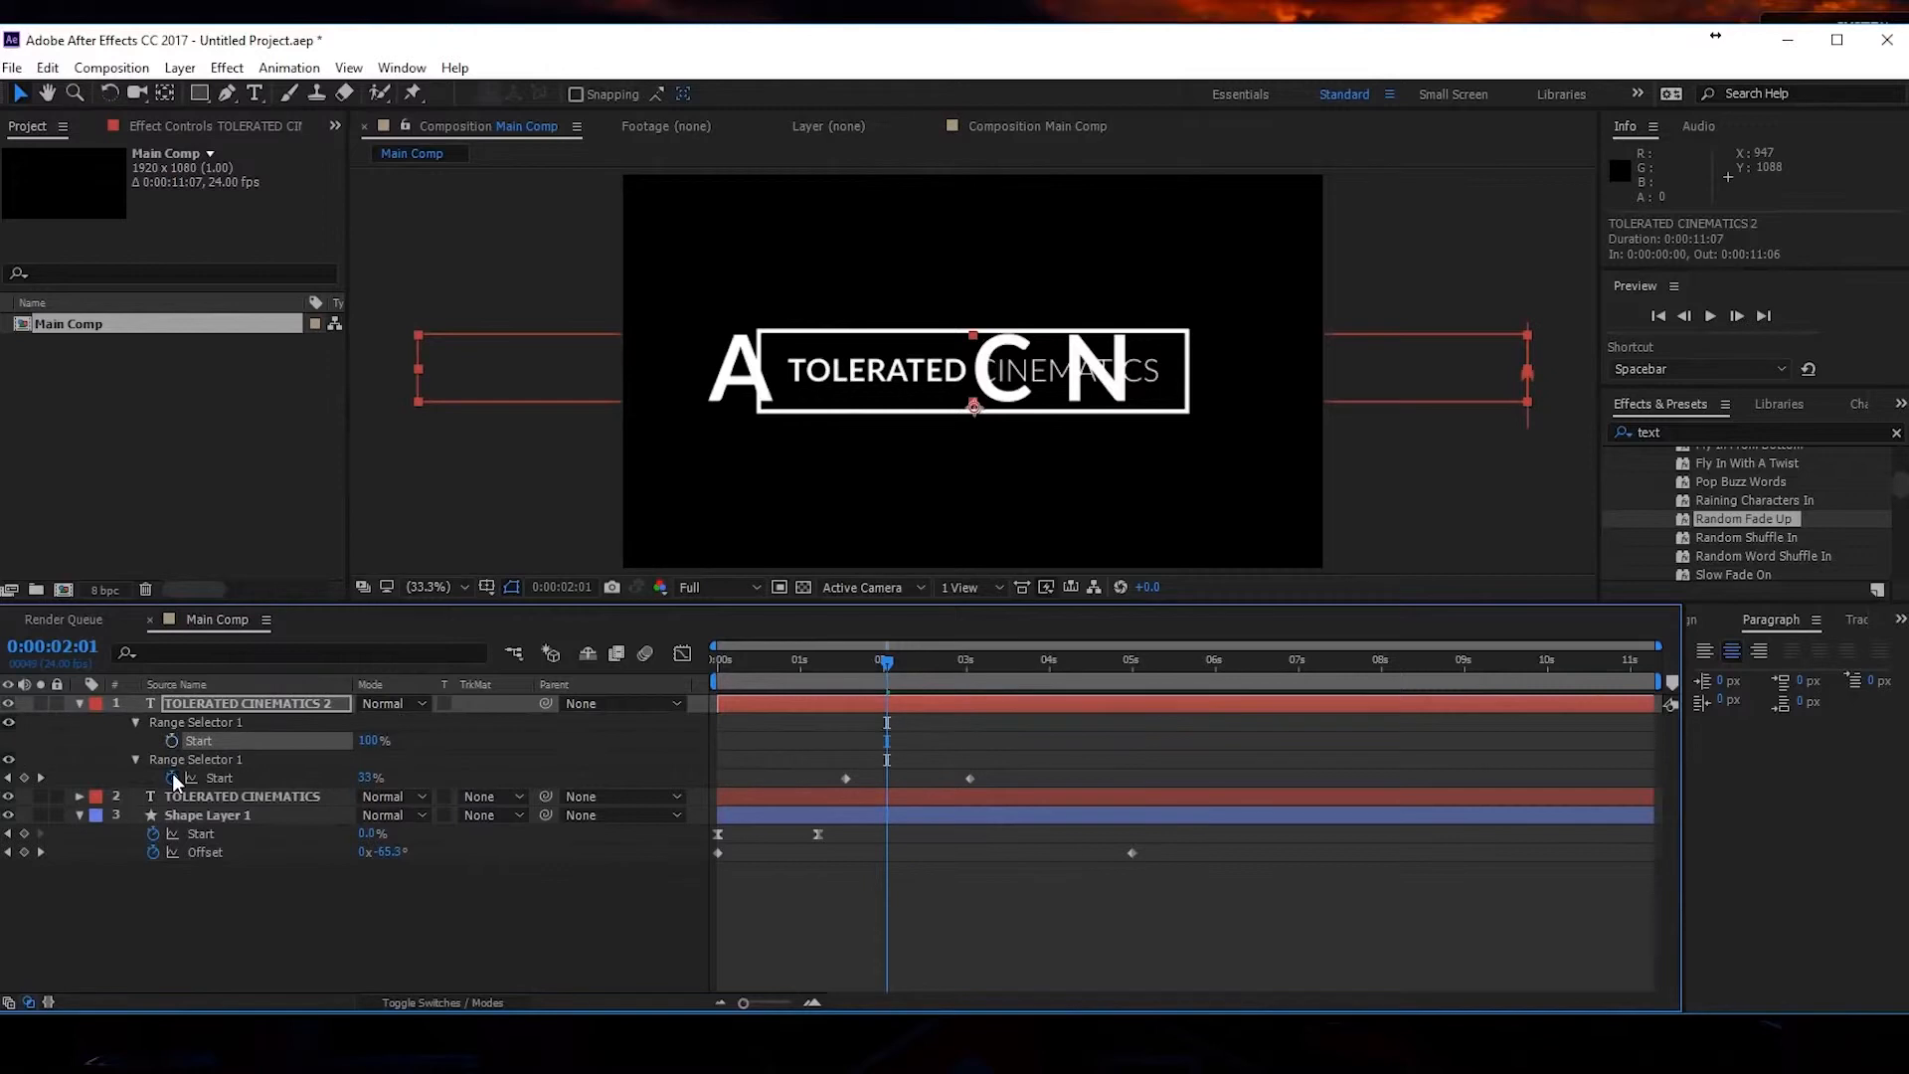
left_click(170, 777)
left_click(81, 706)
With the playhead at 0:00:05:19, scale the duplicate title to 314% and move it above the rectangle to position 1420.7, 405.7.
left_click_drag(841, 665, 1199, 664)
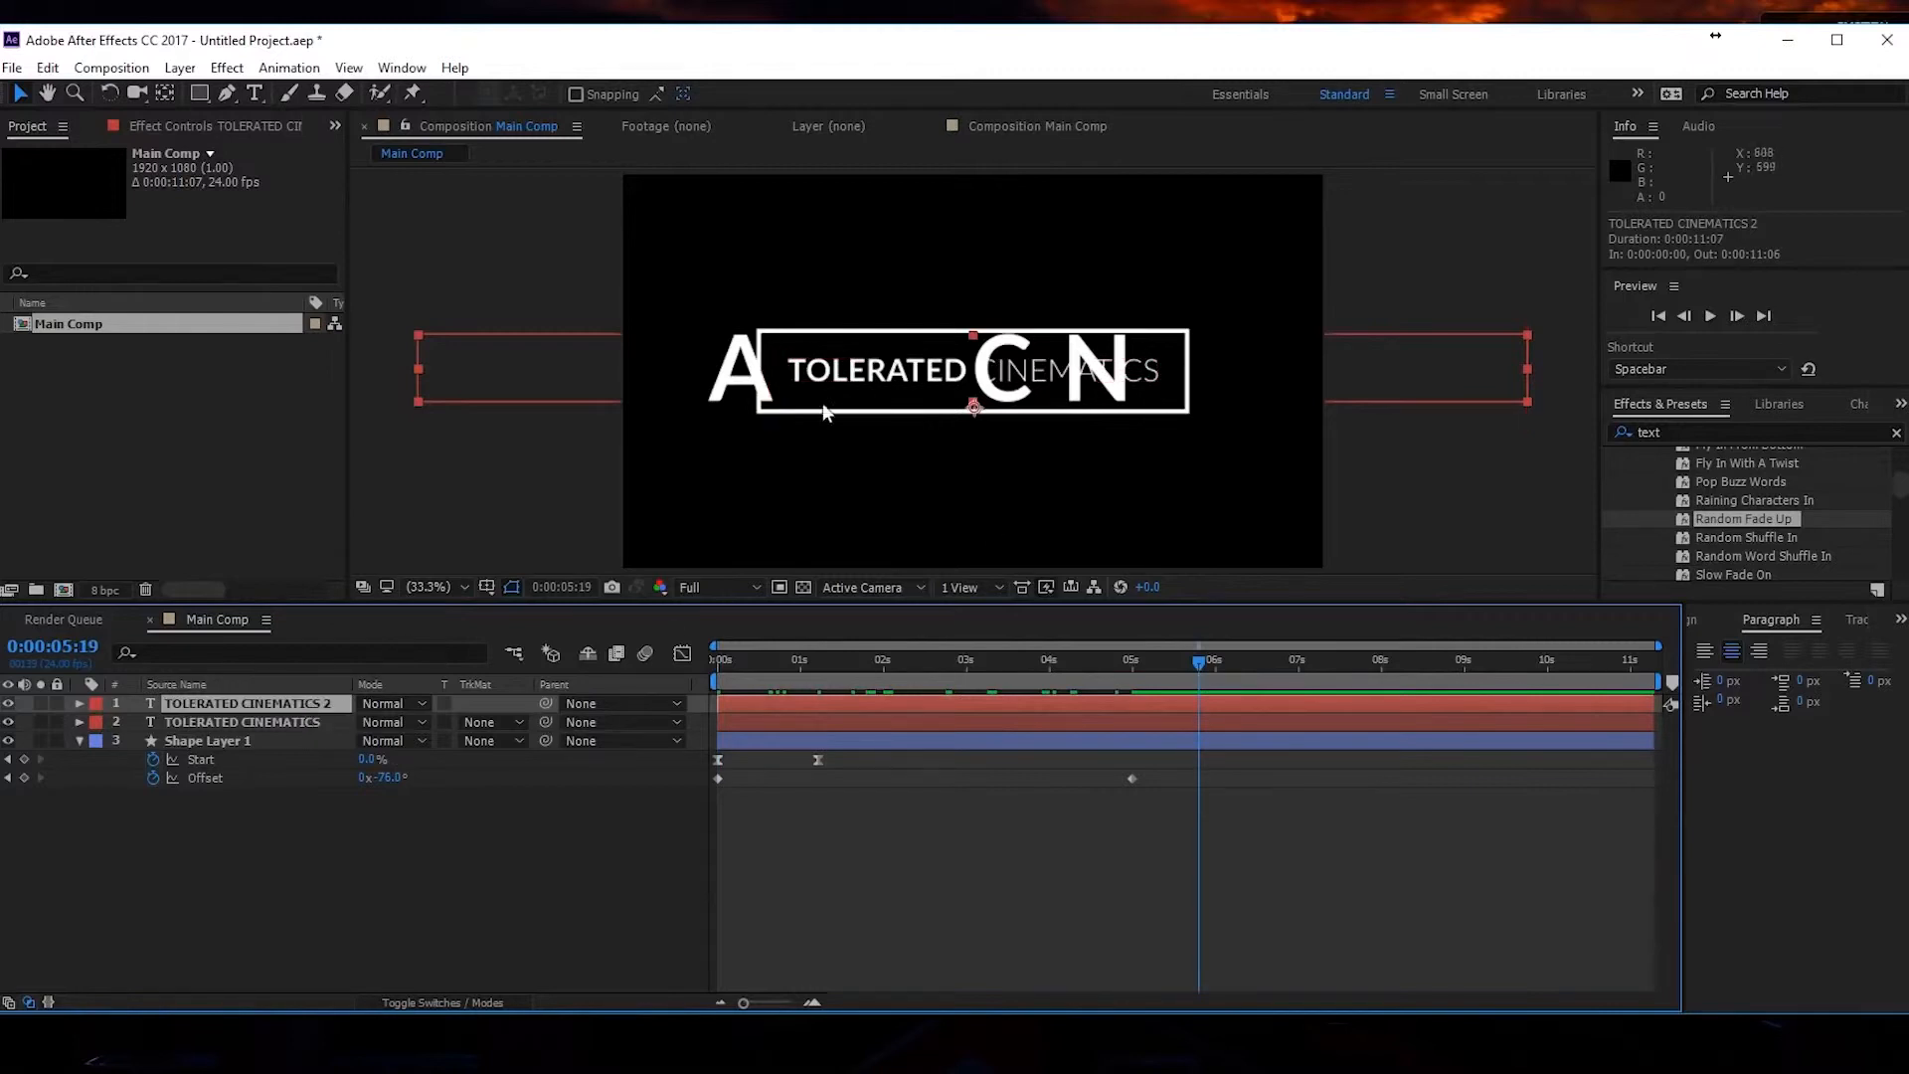
key("s")
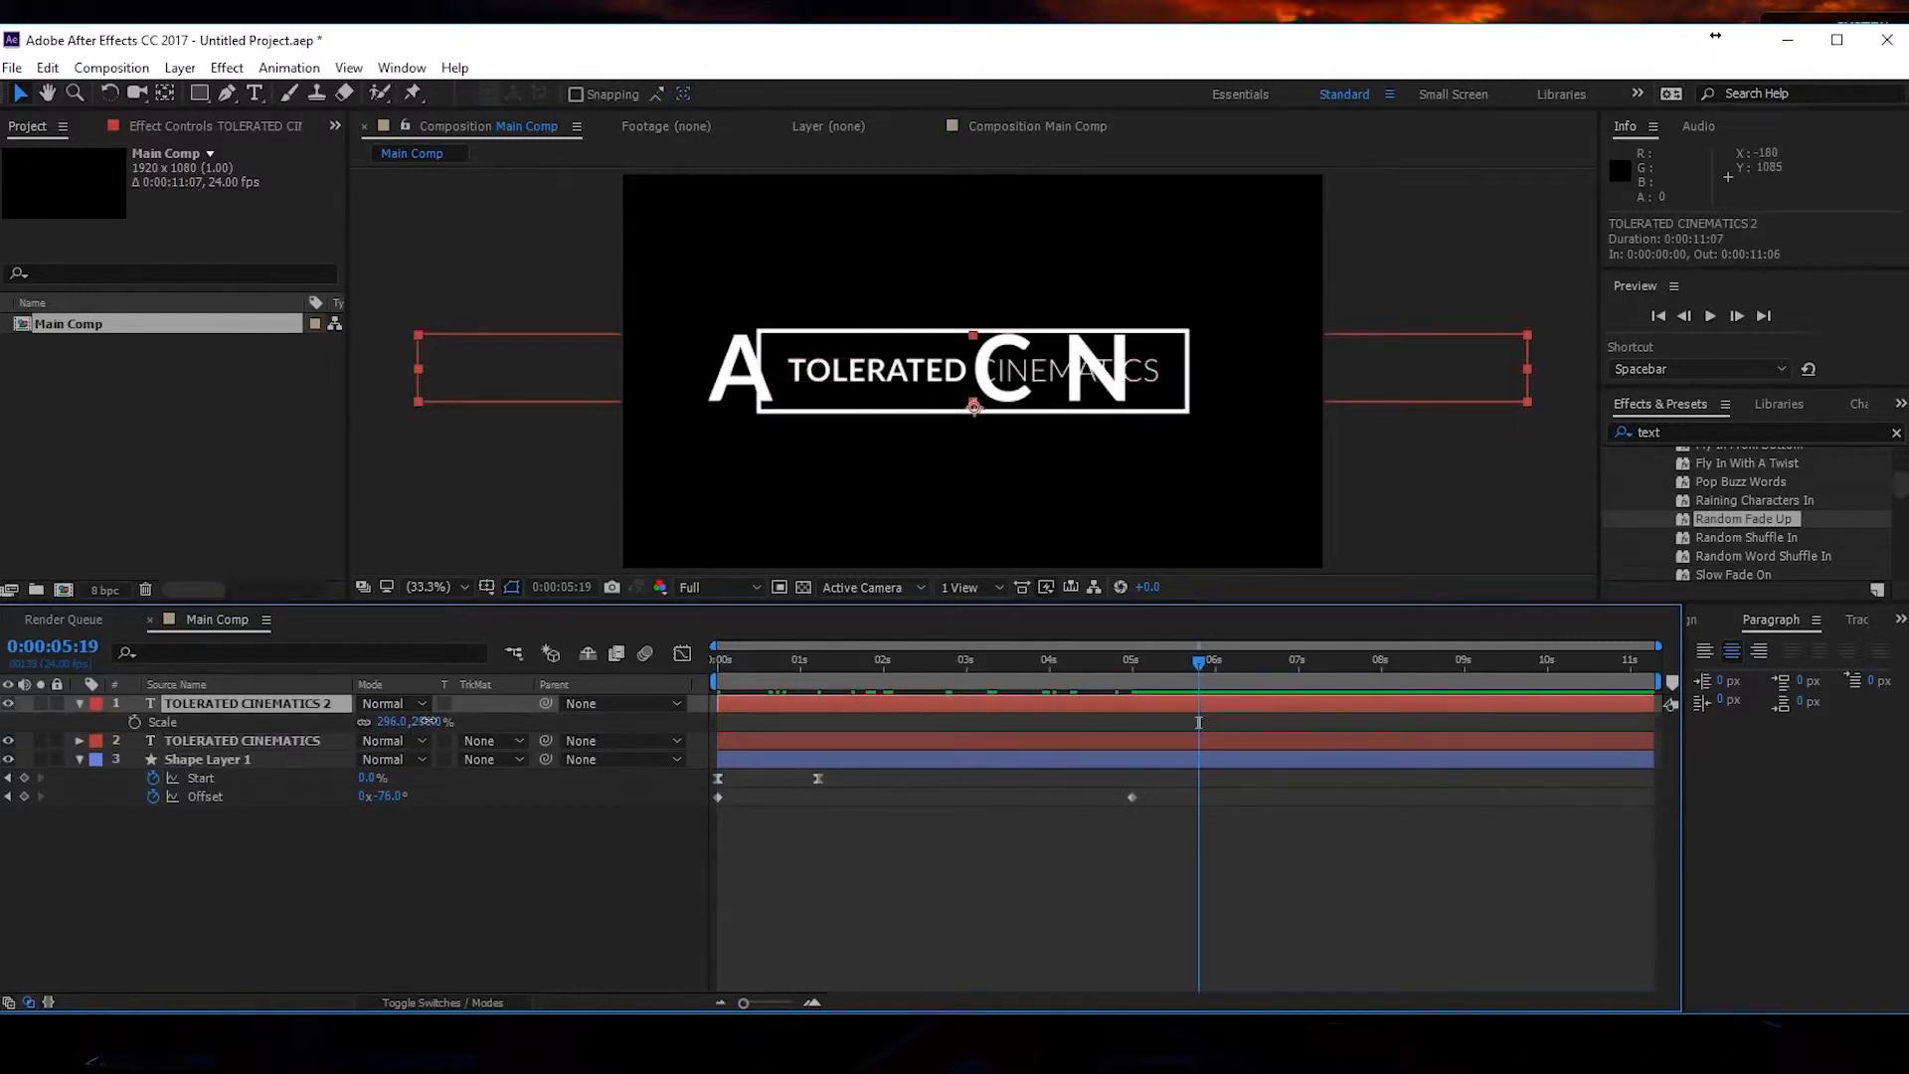
left_click_drag(393, 721, 411, 721)
left_click_drag(812, 362, 965, 284)
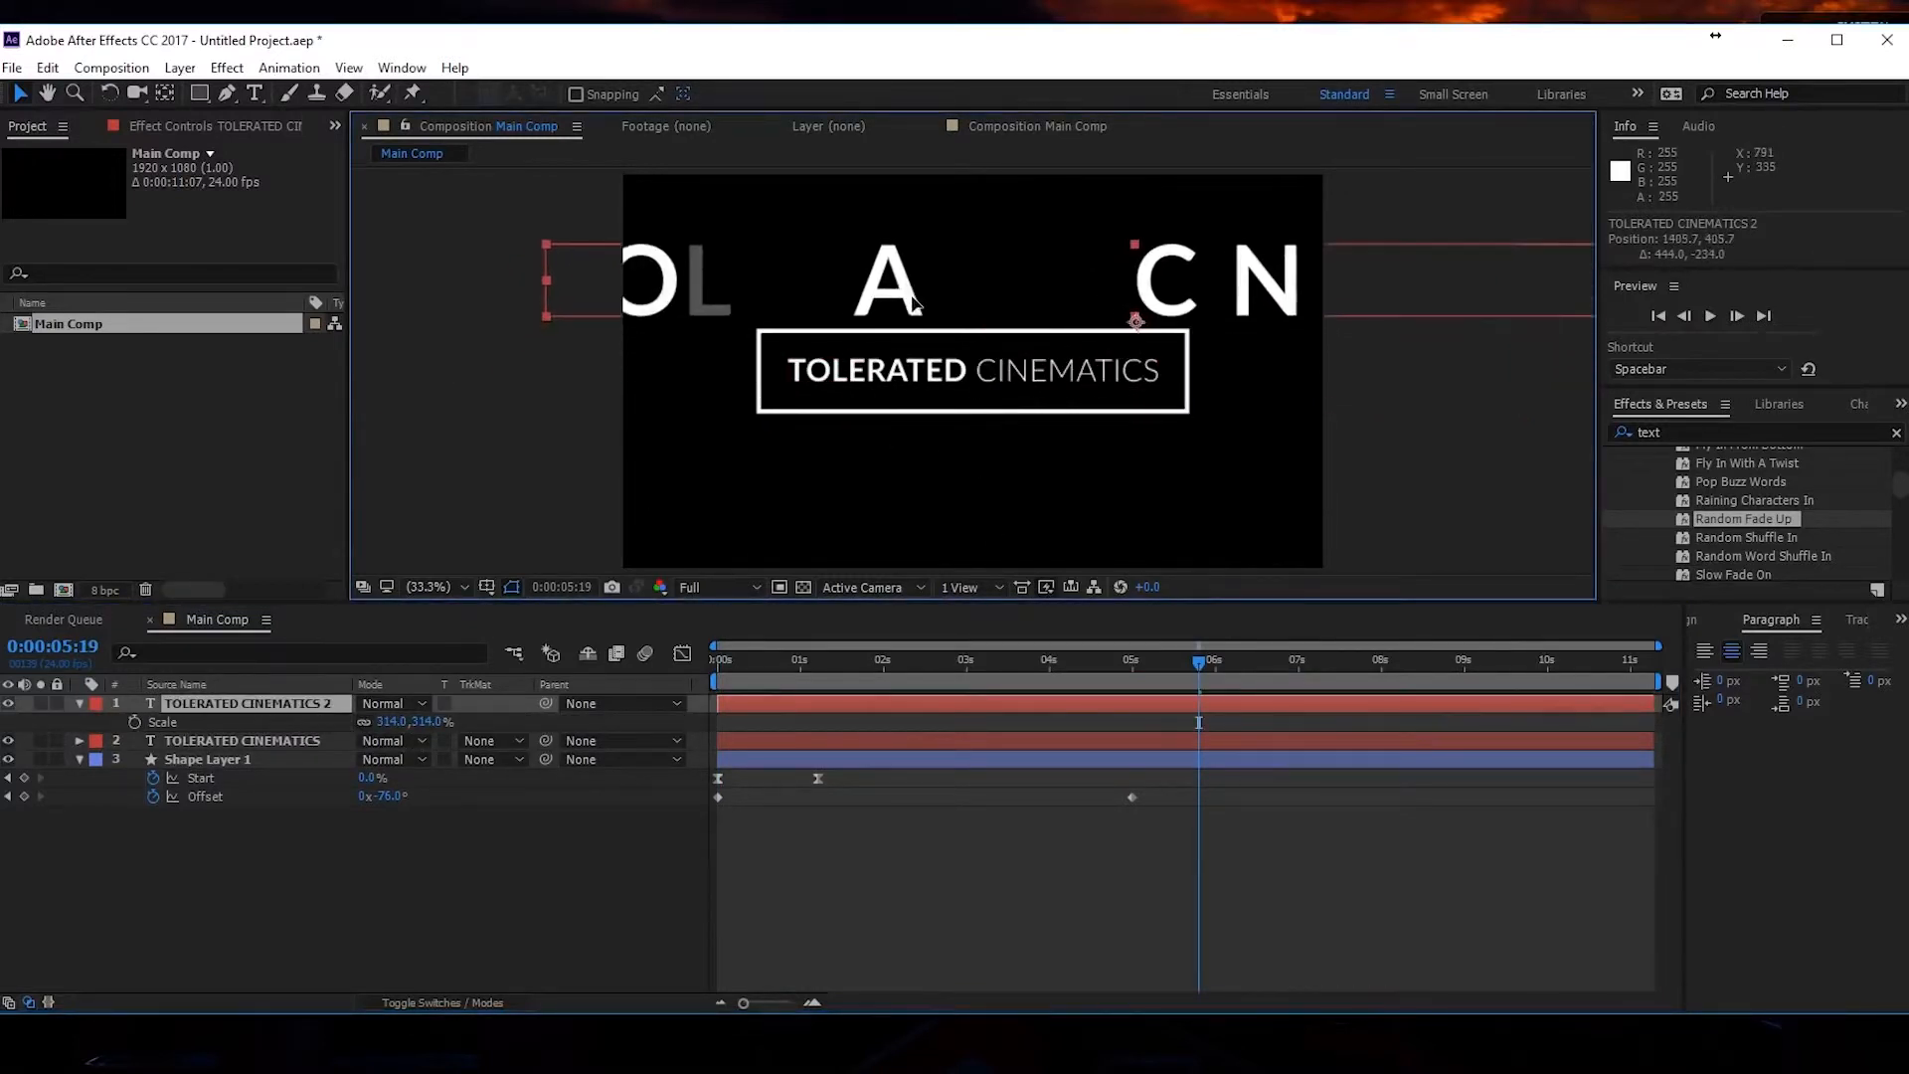
Lower the duplicate title's opacity to 10% and apply a Gaussian Blur with Blurriness 50 to it.
key("t")
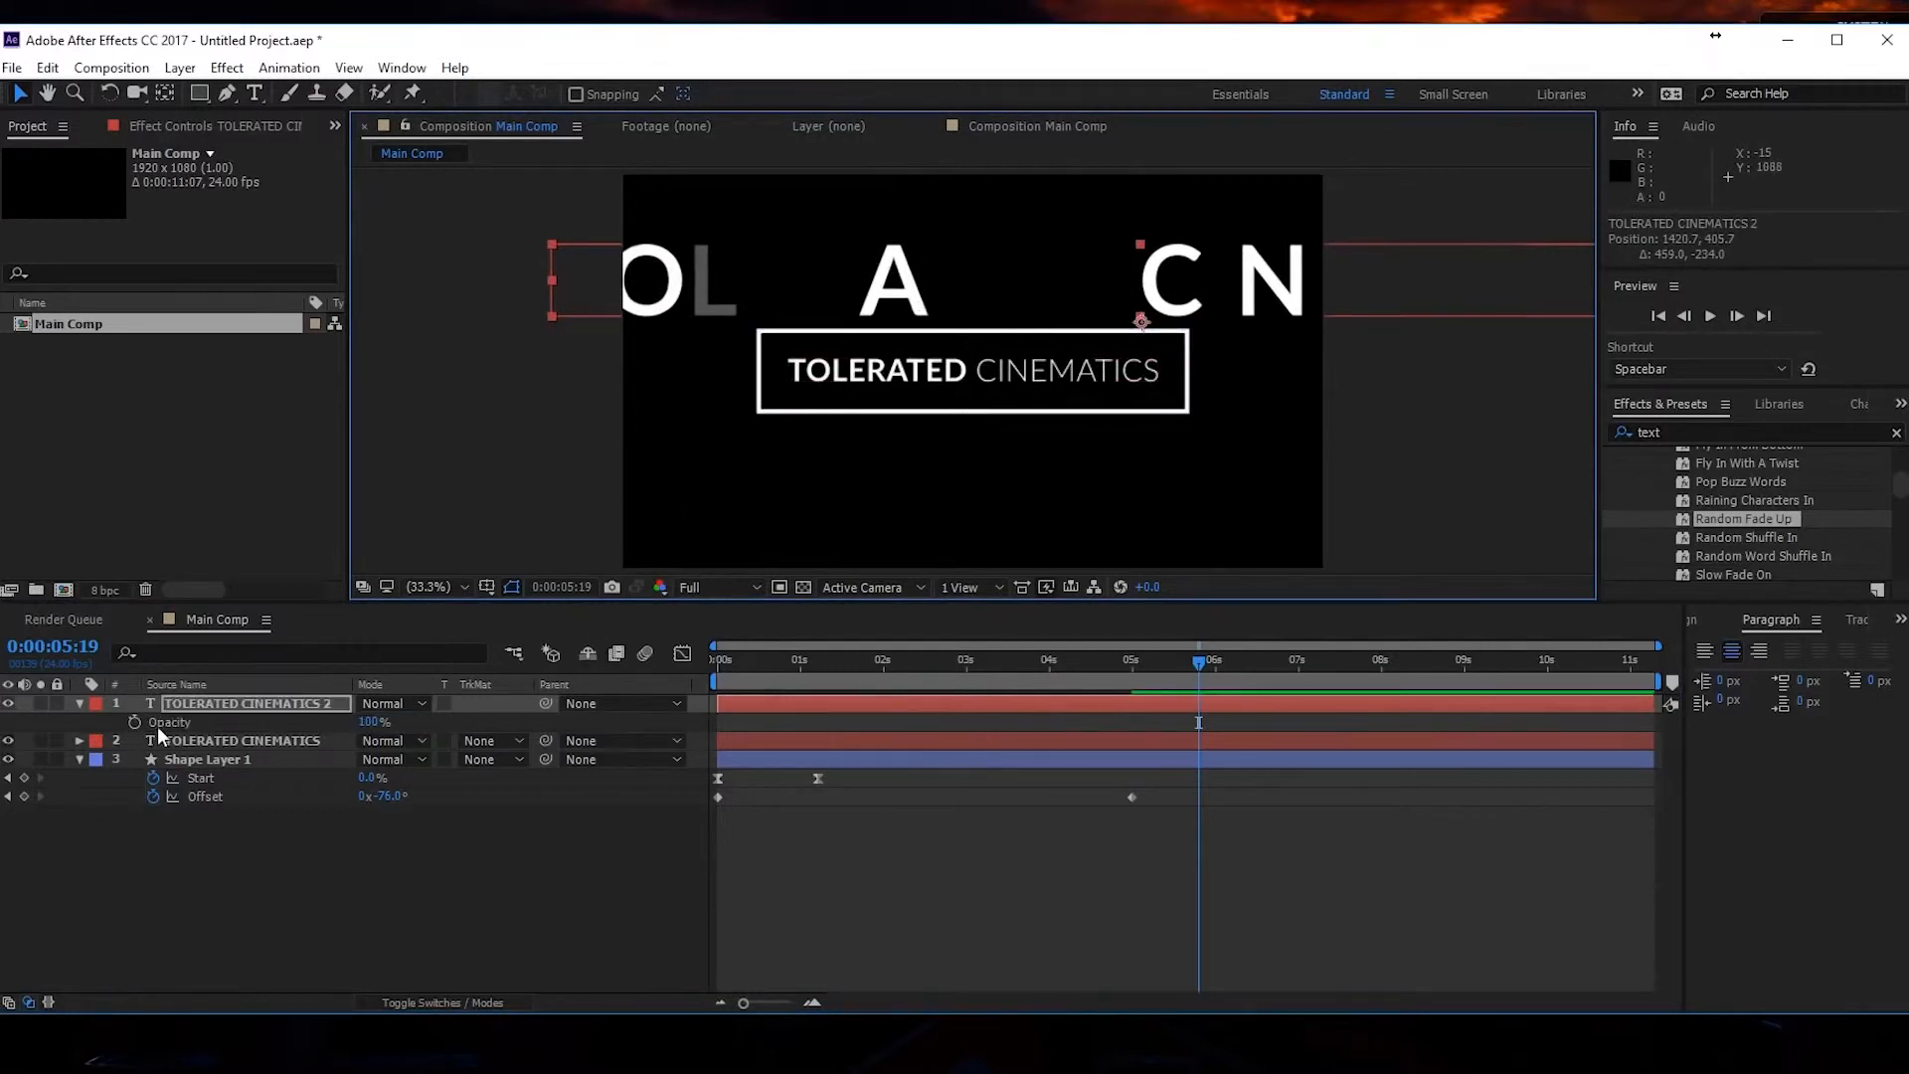
left_click_drag(368, 722, 267, 764)
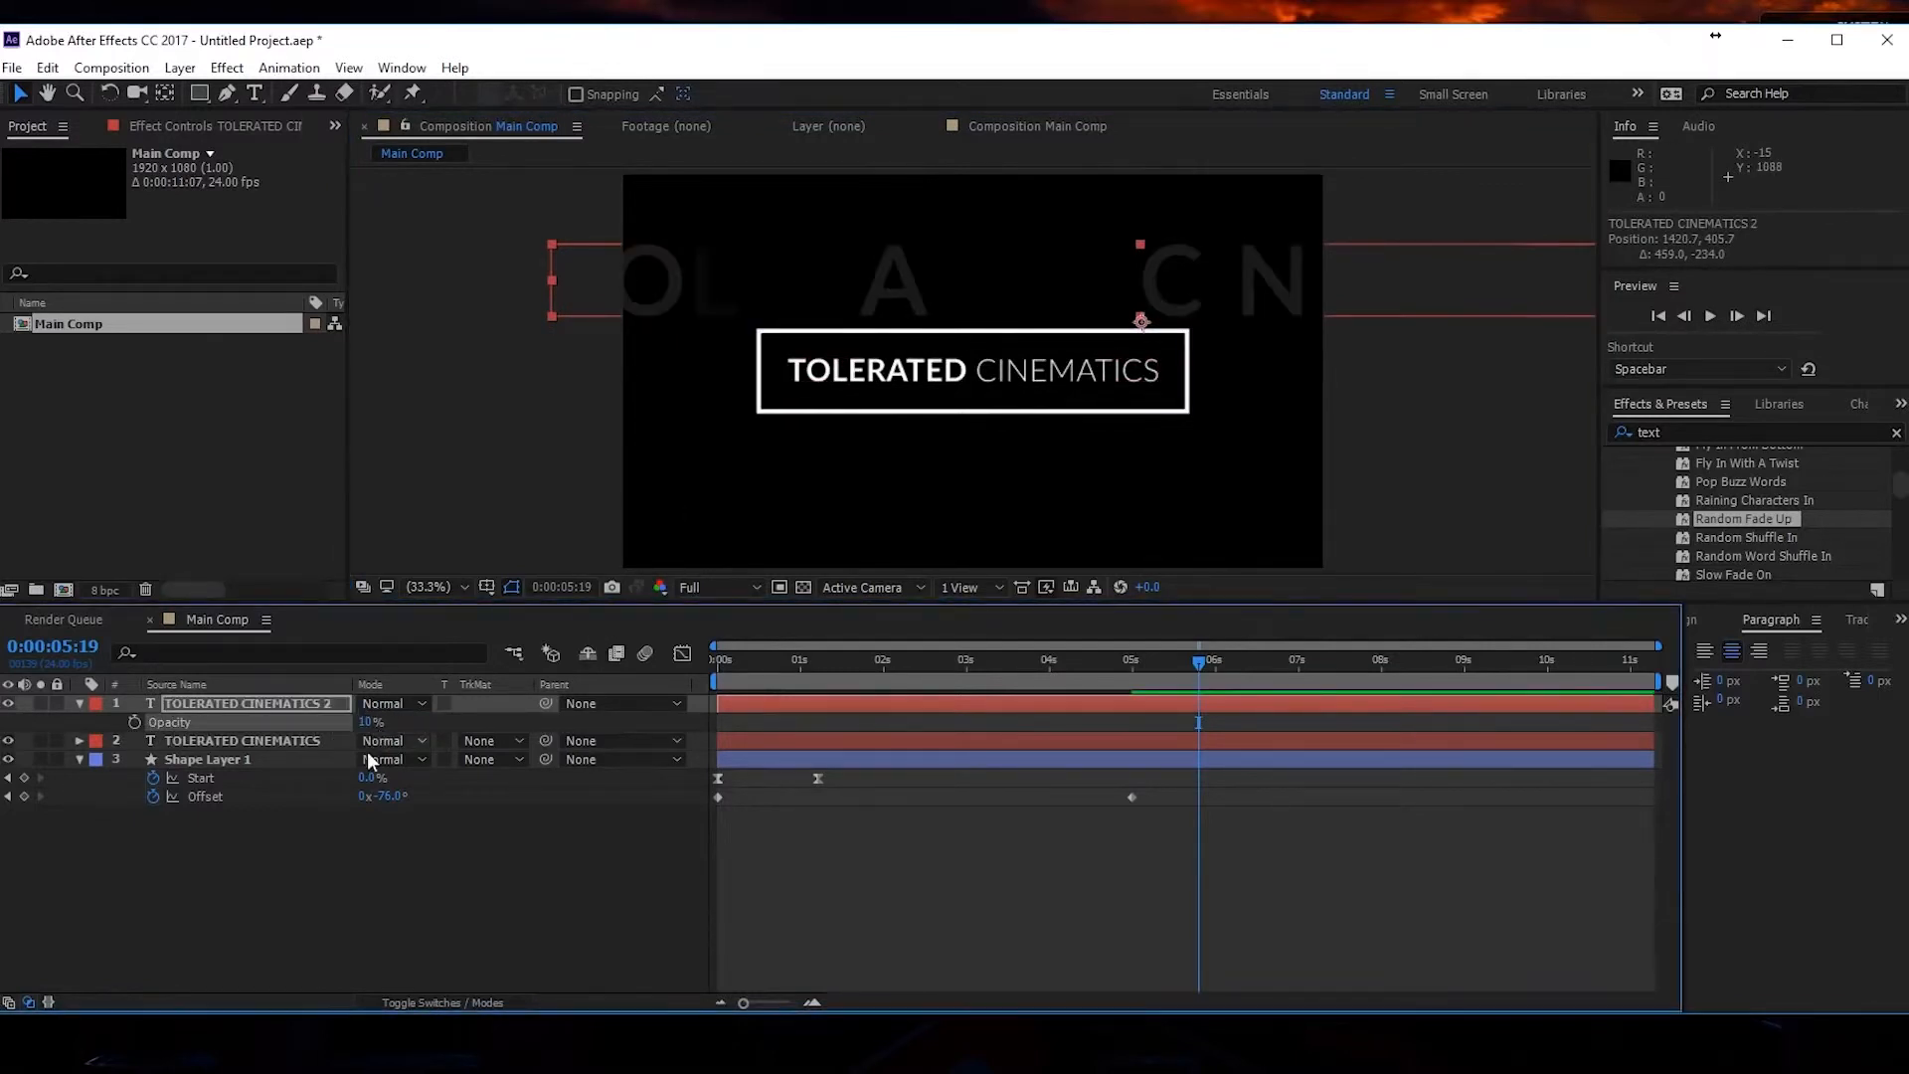
left_click(243, 703)
left_click(227, 67)
mouse_move(80, 229)
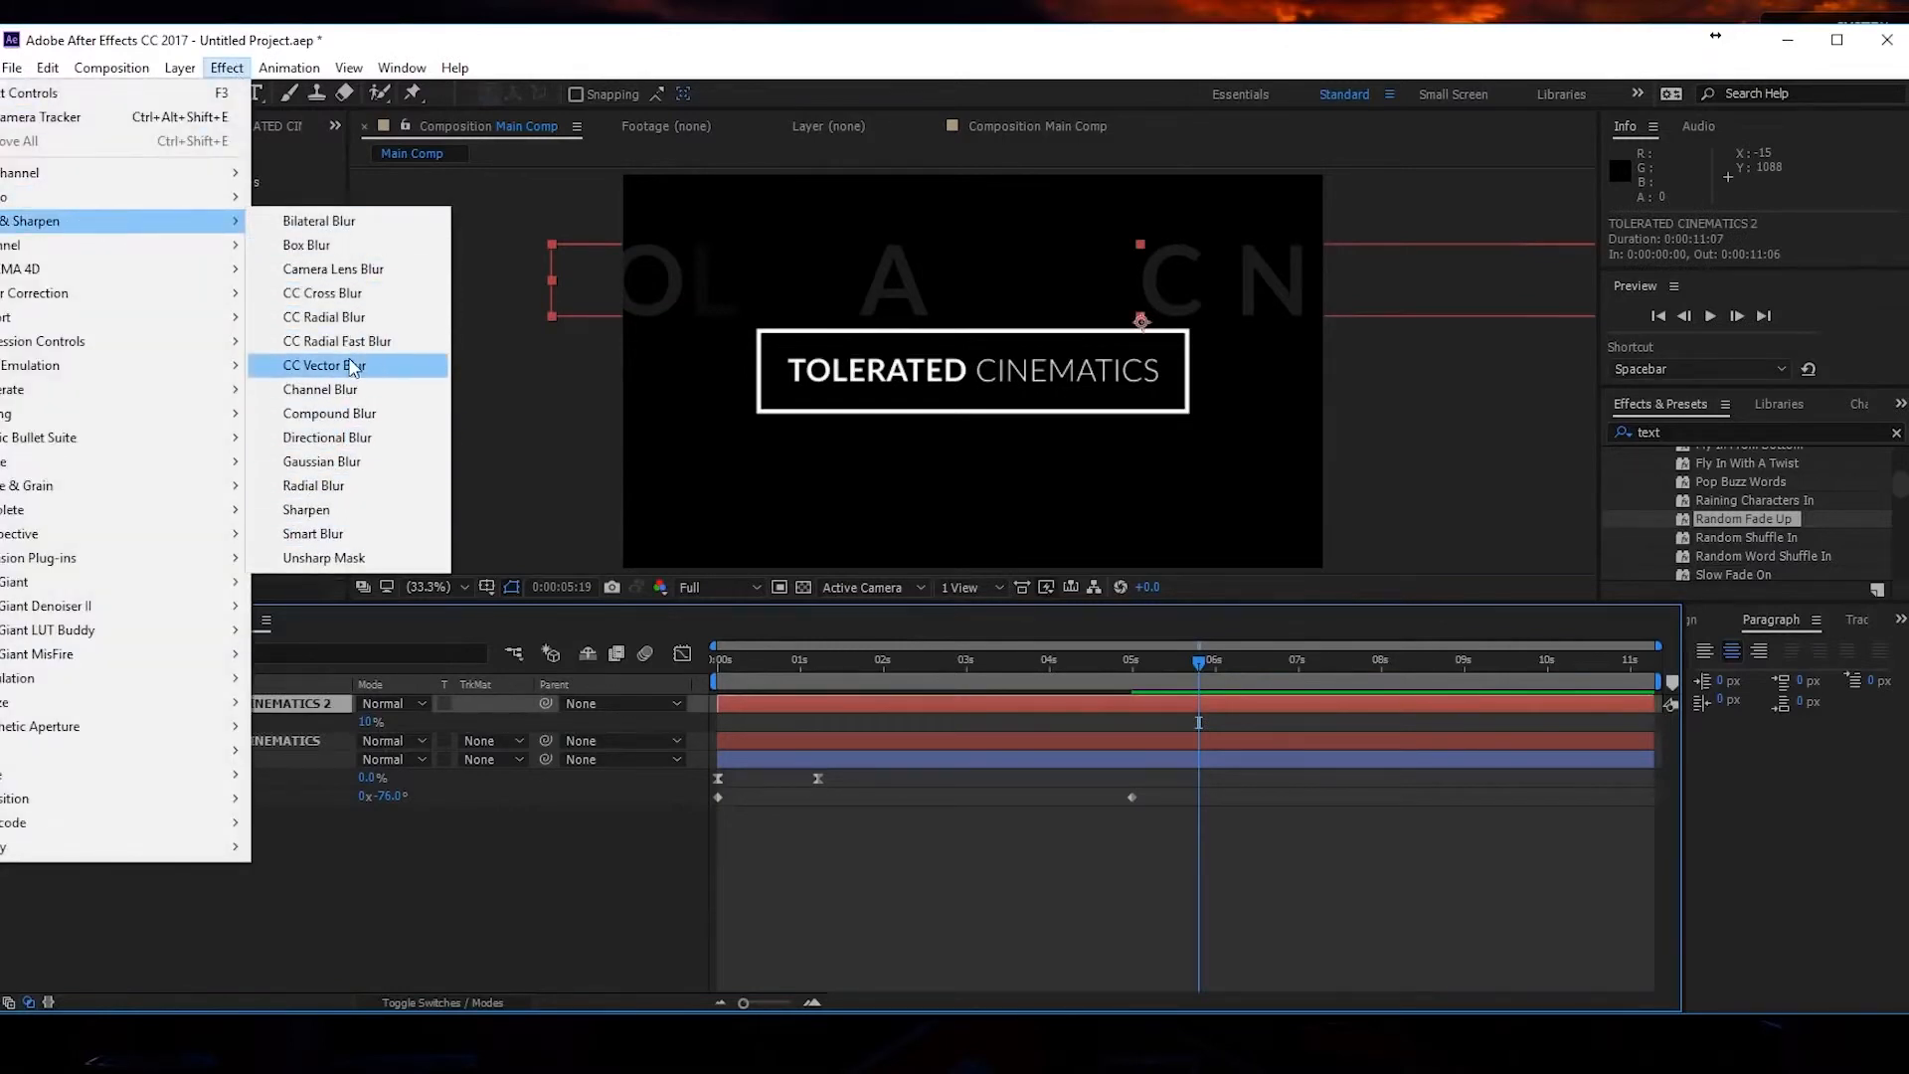
left_click(346, 461)
left_click(199, 189)
type("50")
key("Return")
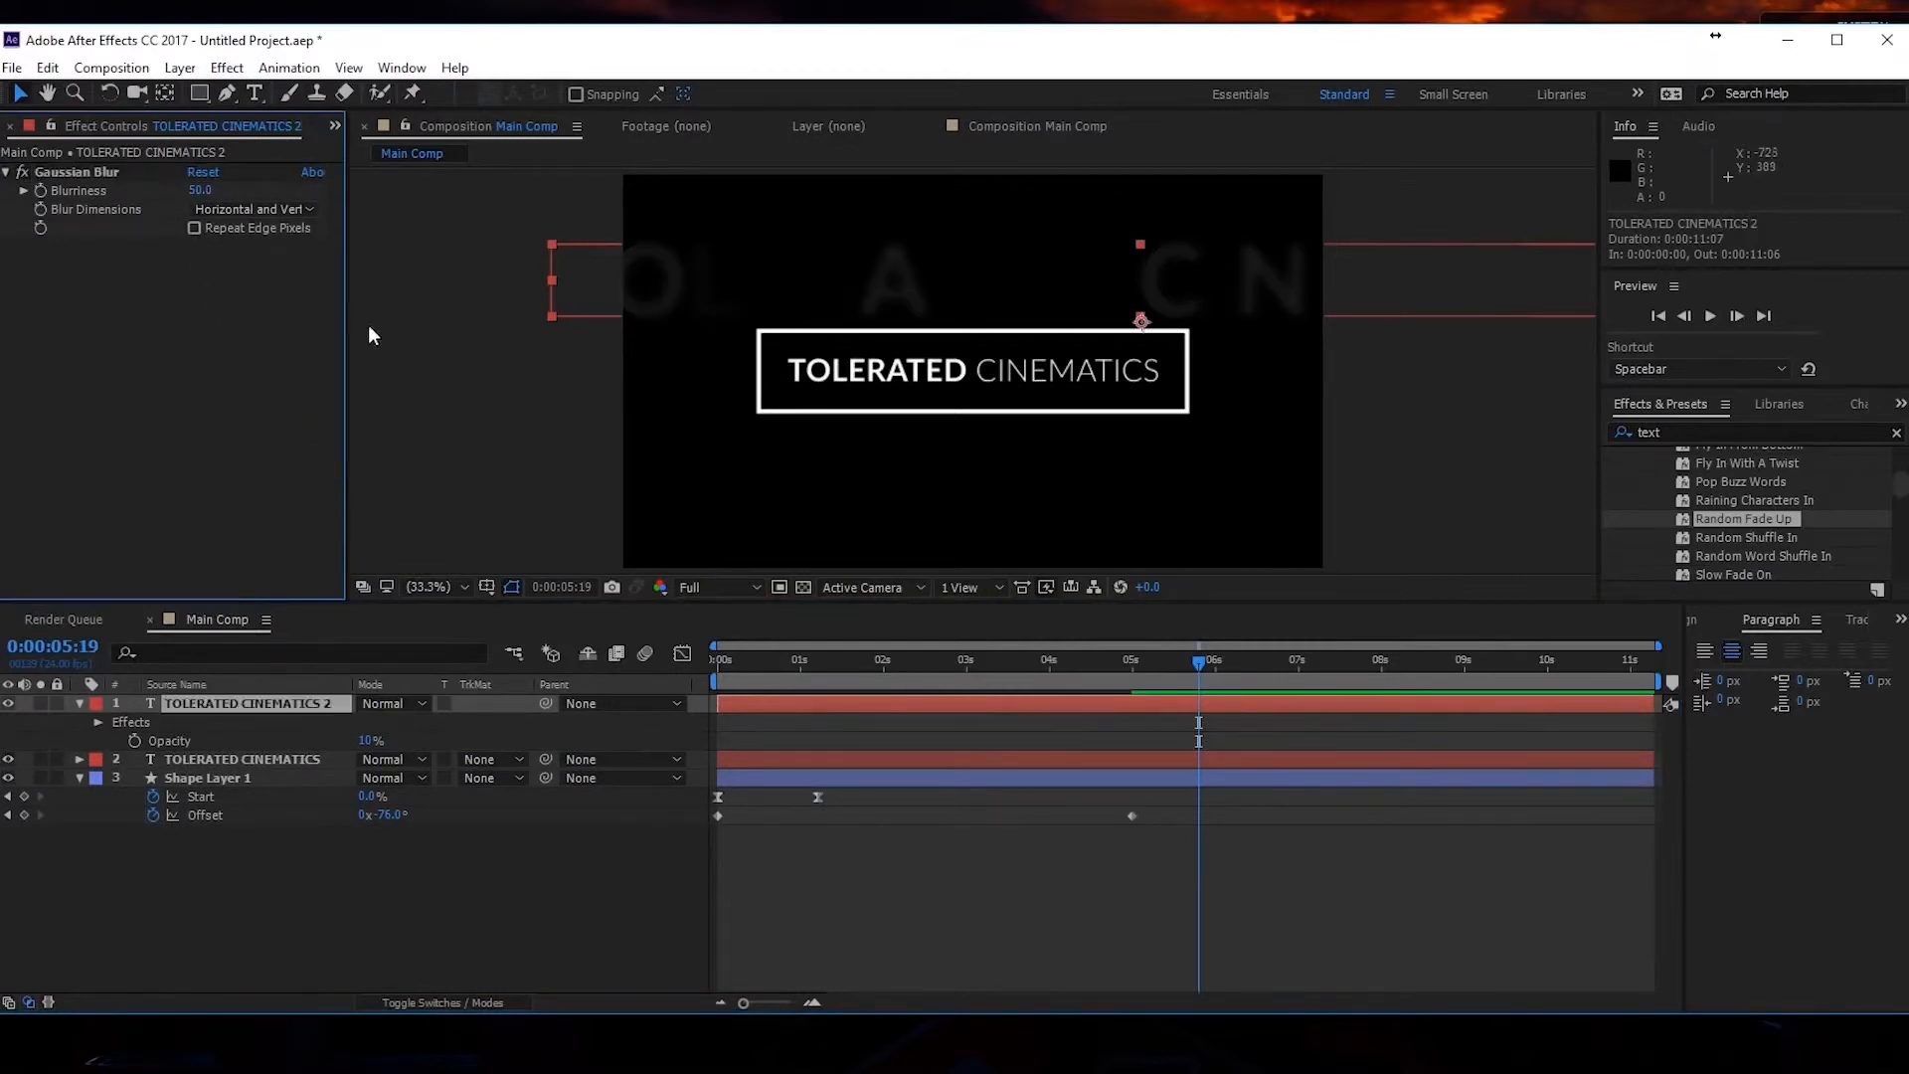
Set the blurred duplicate title's opacity to 5% and expand the layer's properties.
left_click(368, 740)
type("5")
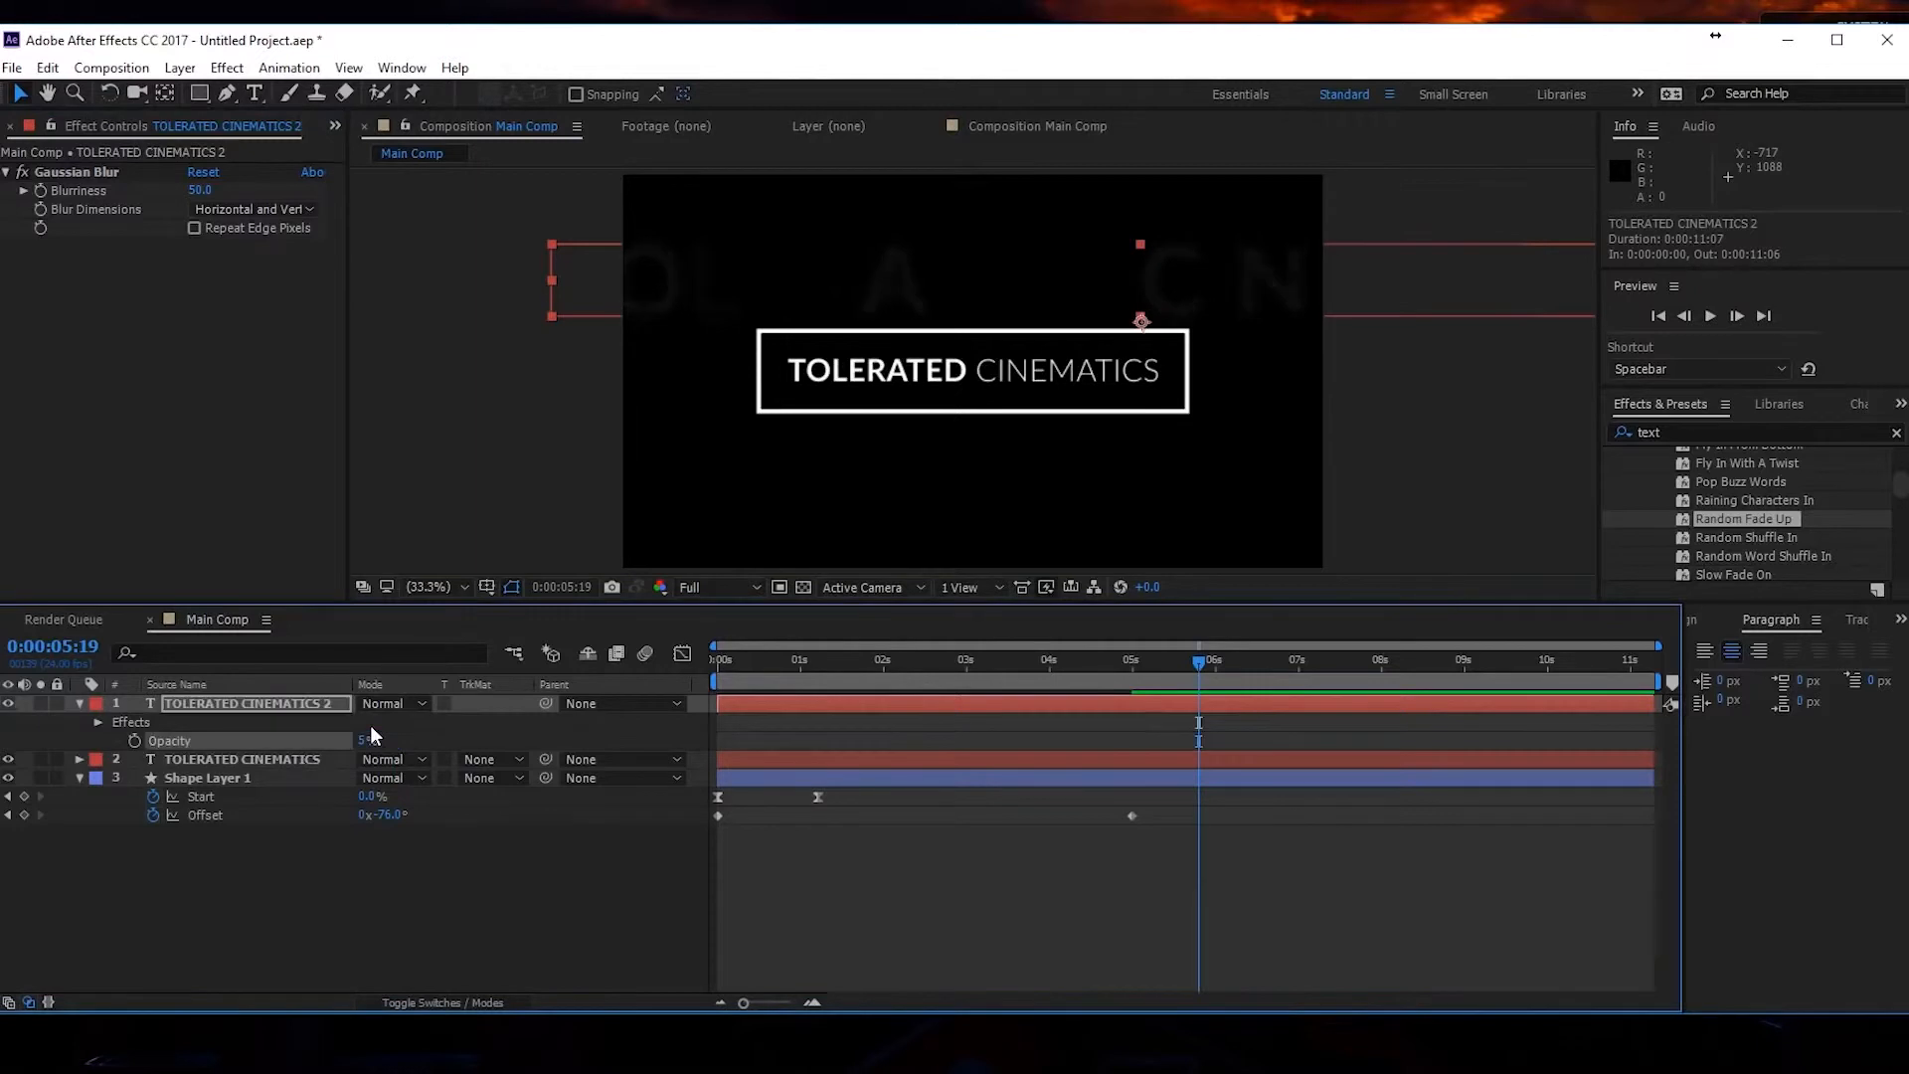
key("Return")
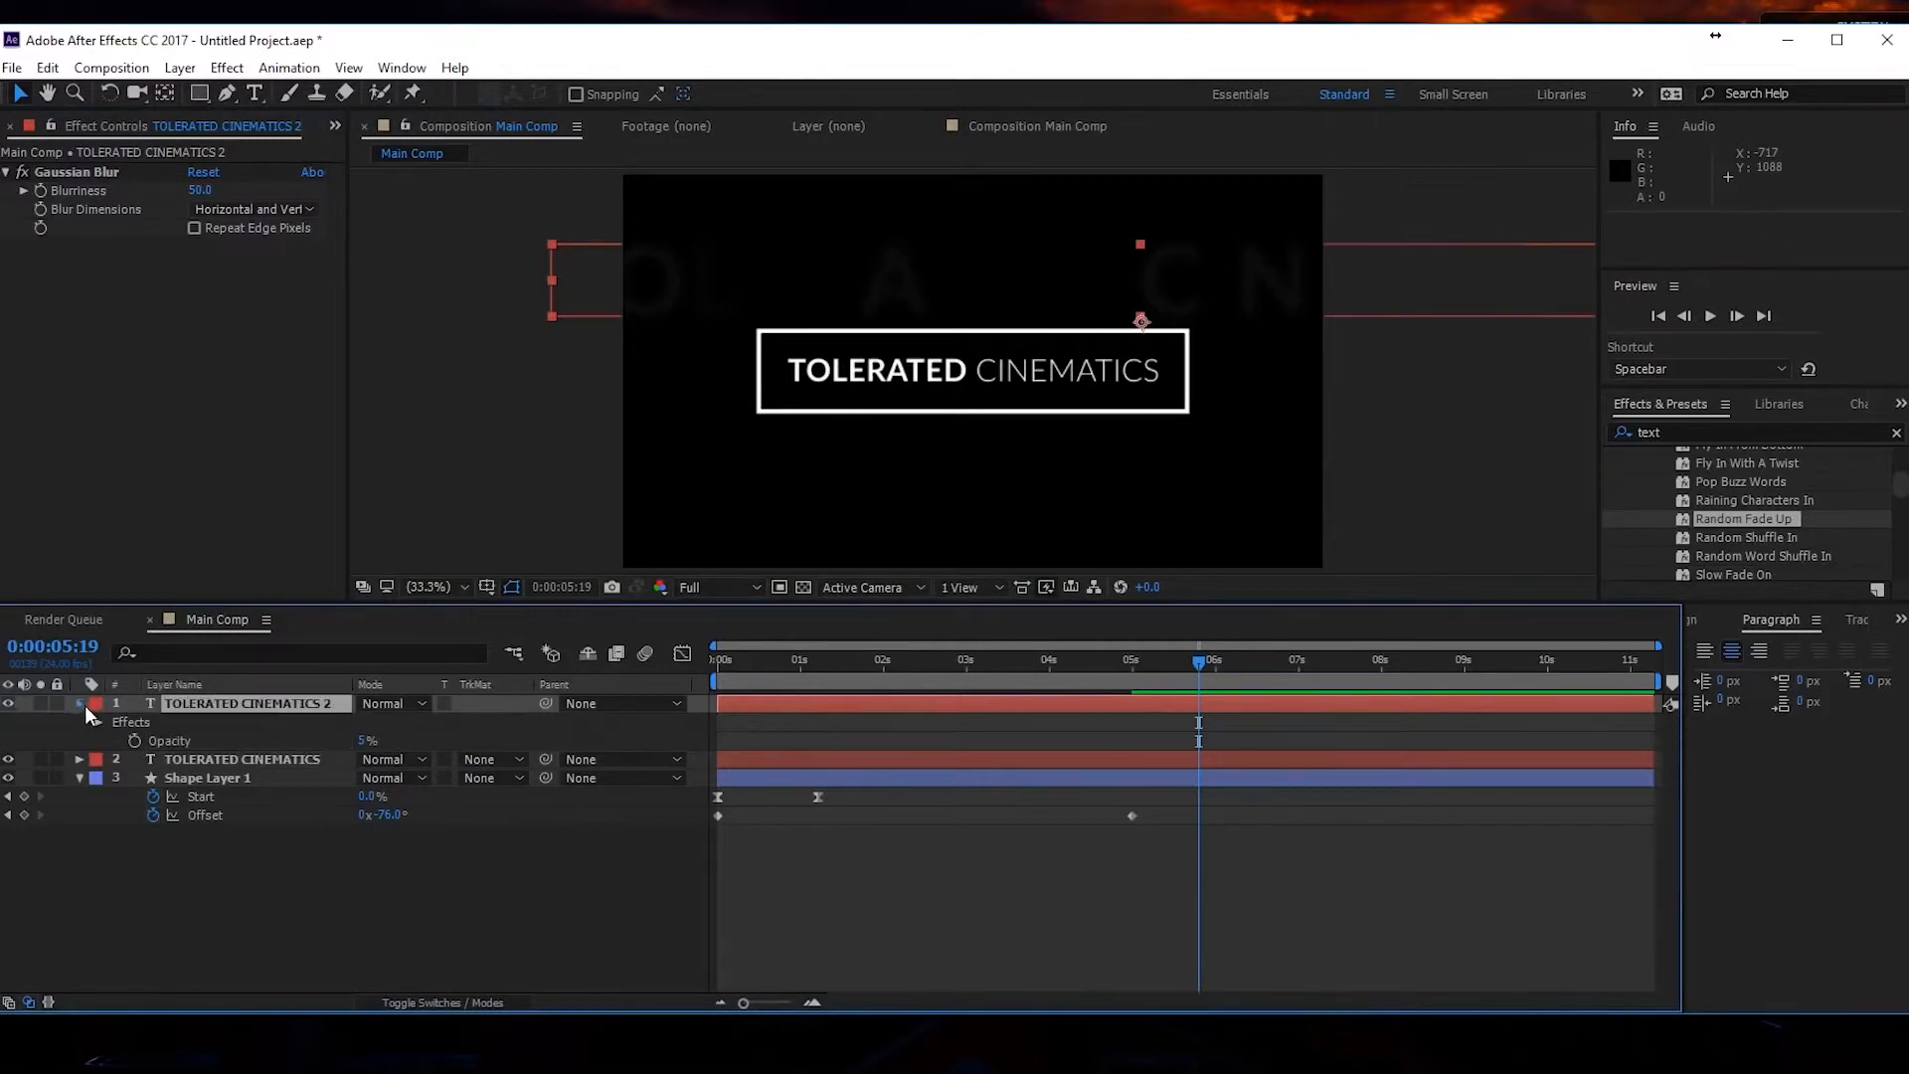
left_click(80, 704)
left_click(80, 705)
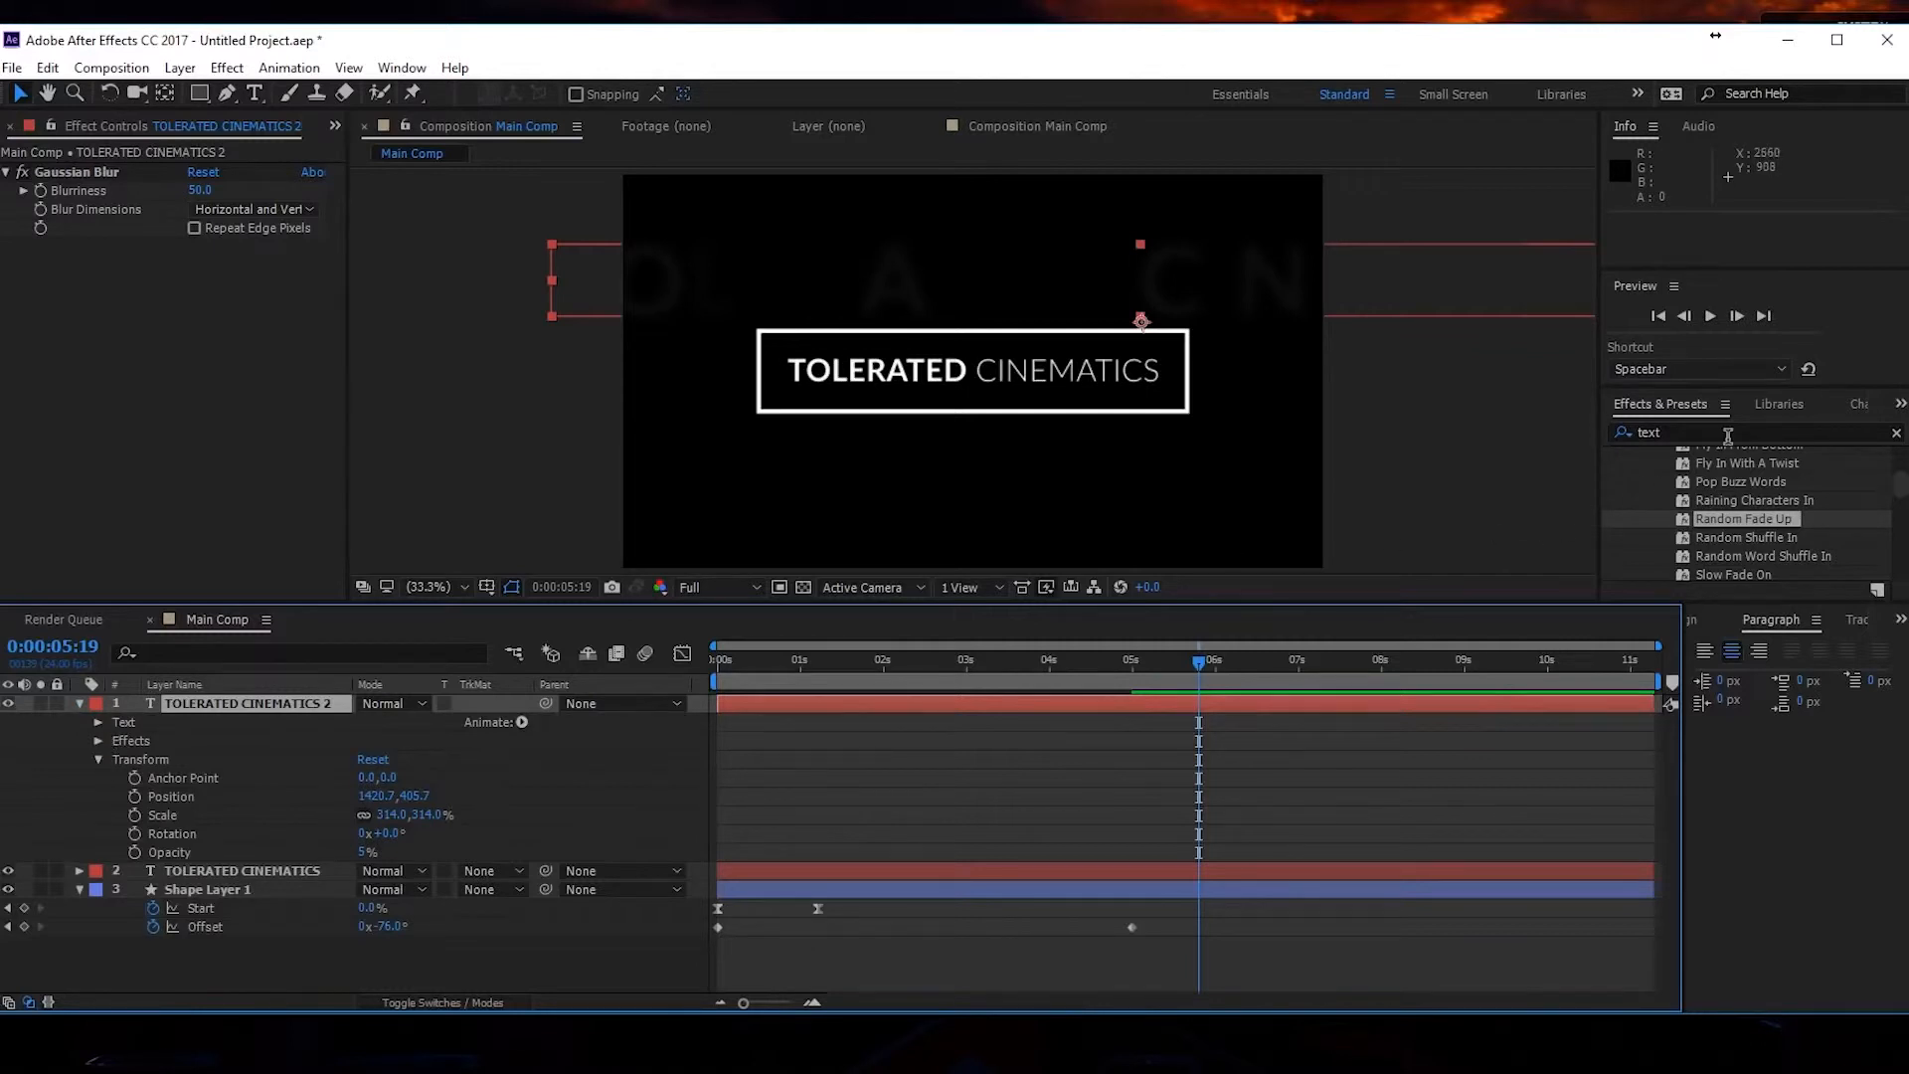
Keyframe the Start of Animator 2's Range Selector 1 at 10% on the composition's first frame for the blurred duplicate.
left_click_drag(1744, 520, 288, 702)
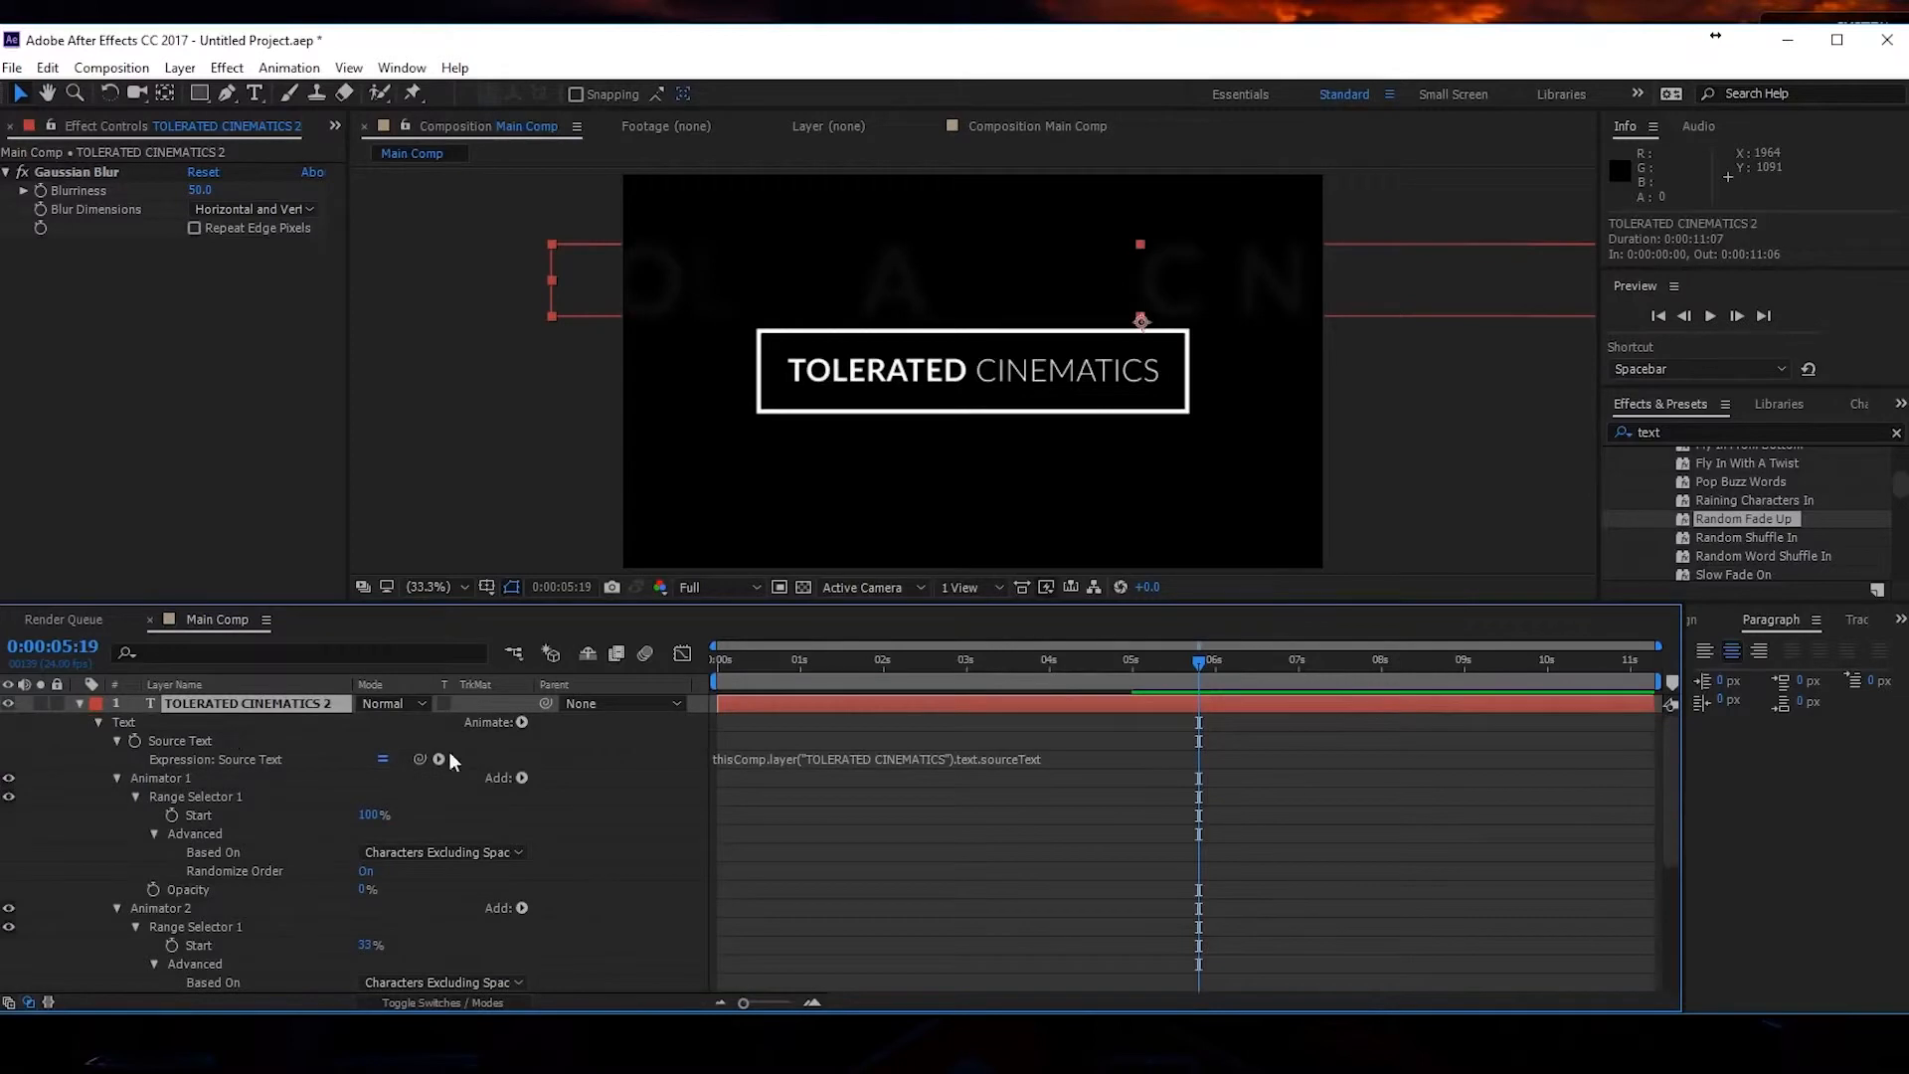
scroll(282, 821, "down", 3)
left_click(213, 765)
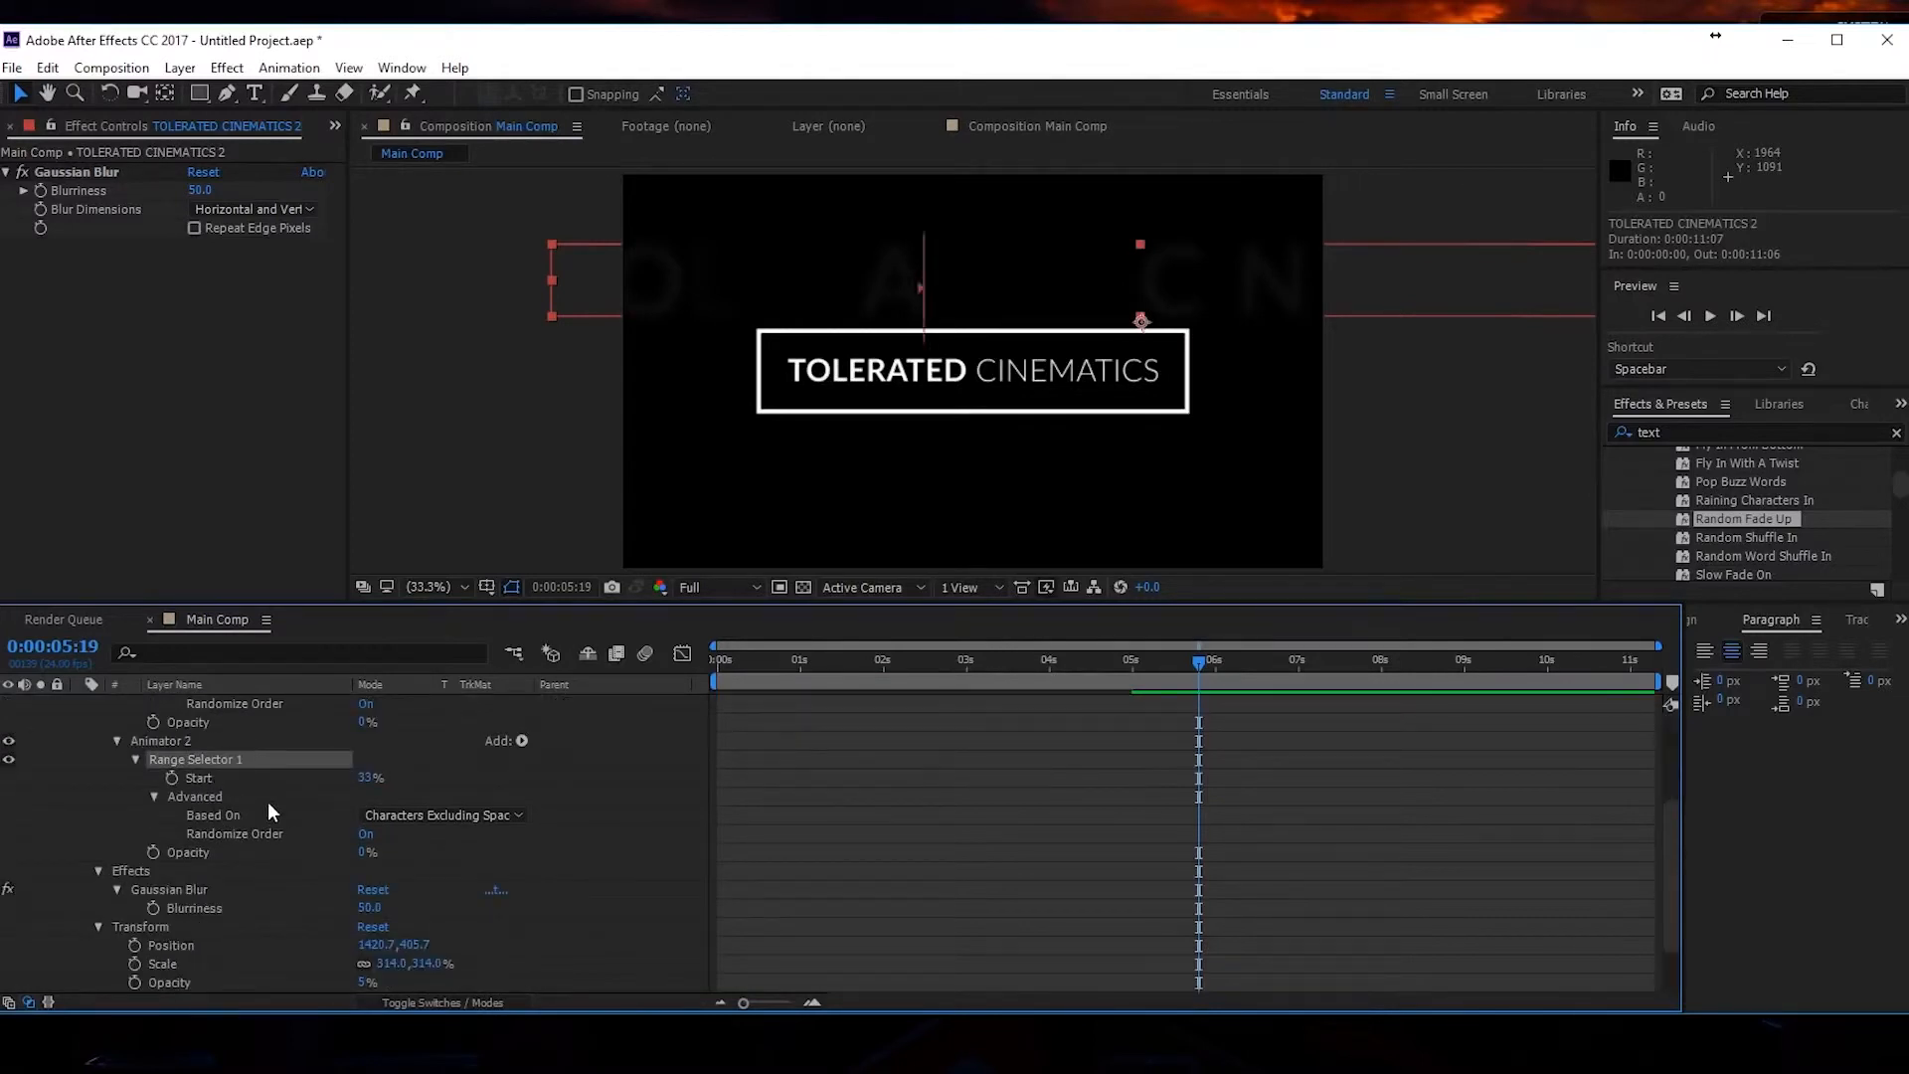
left_click(255, 834)
left_click(249, 761)
left_click(261, 778)
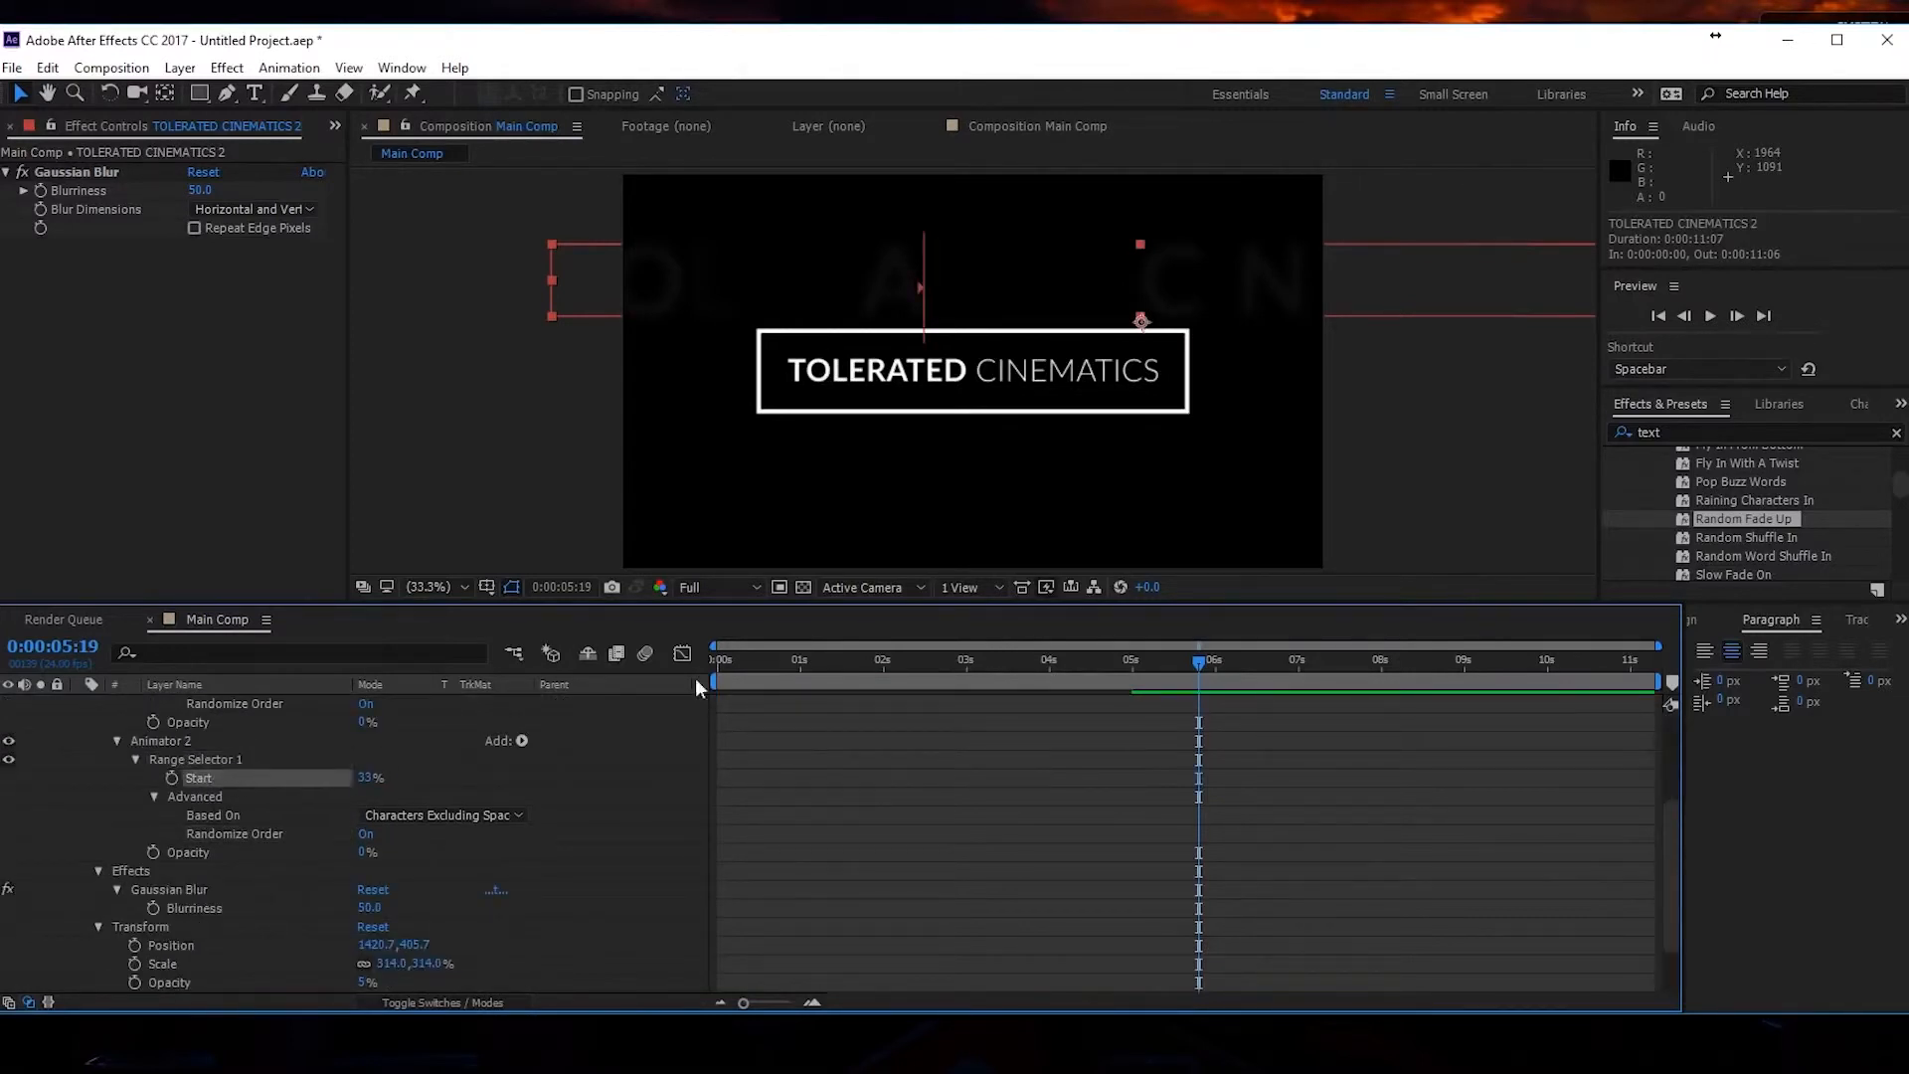
key("Home")
left_click(366, 776)
type("10")
key("Return")
left_click(171, 779)
Set Animator 2's range selector Start to 30% at 0:00:11:06 and preview the letter animation.
left_click_drag(1093, 669, 1739, 681)
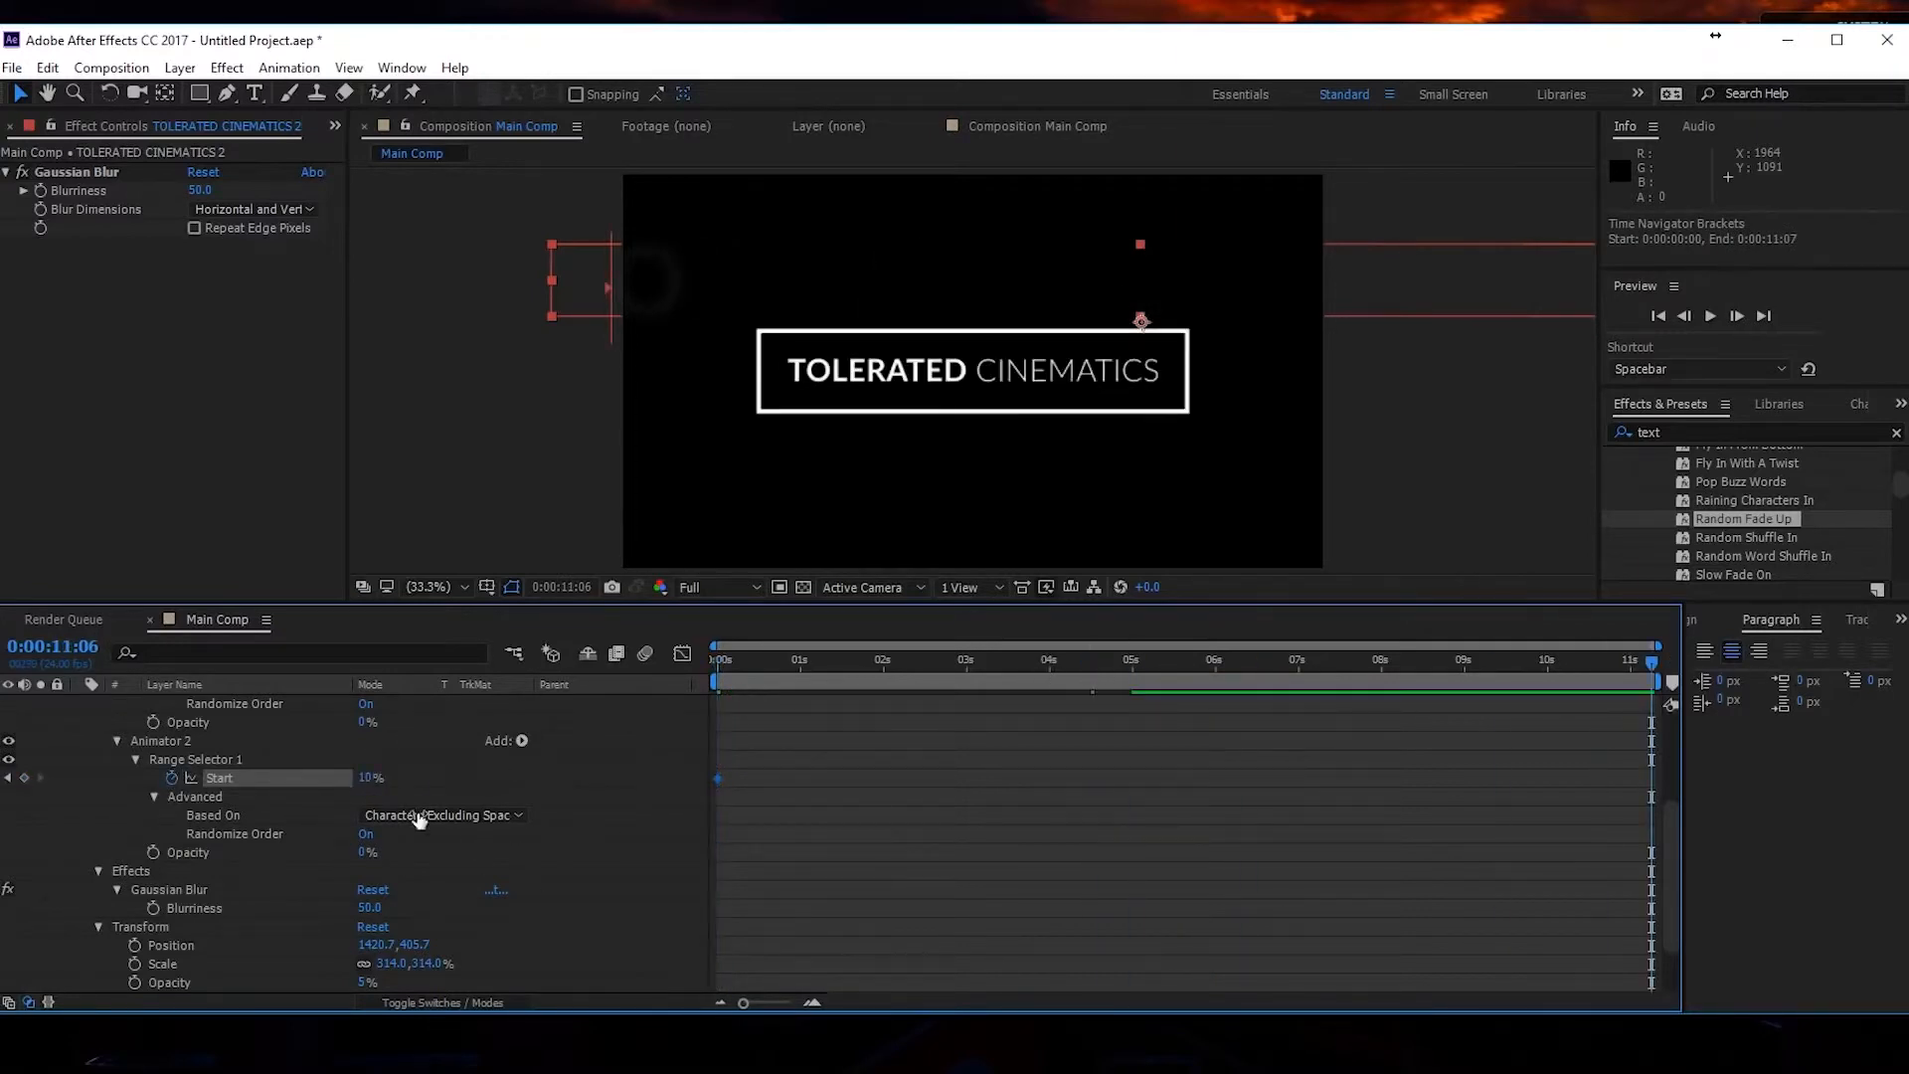
left_click(366, 777)
type("30")
key("Return")
key("space")
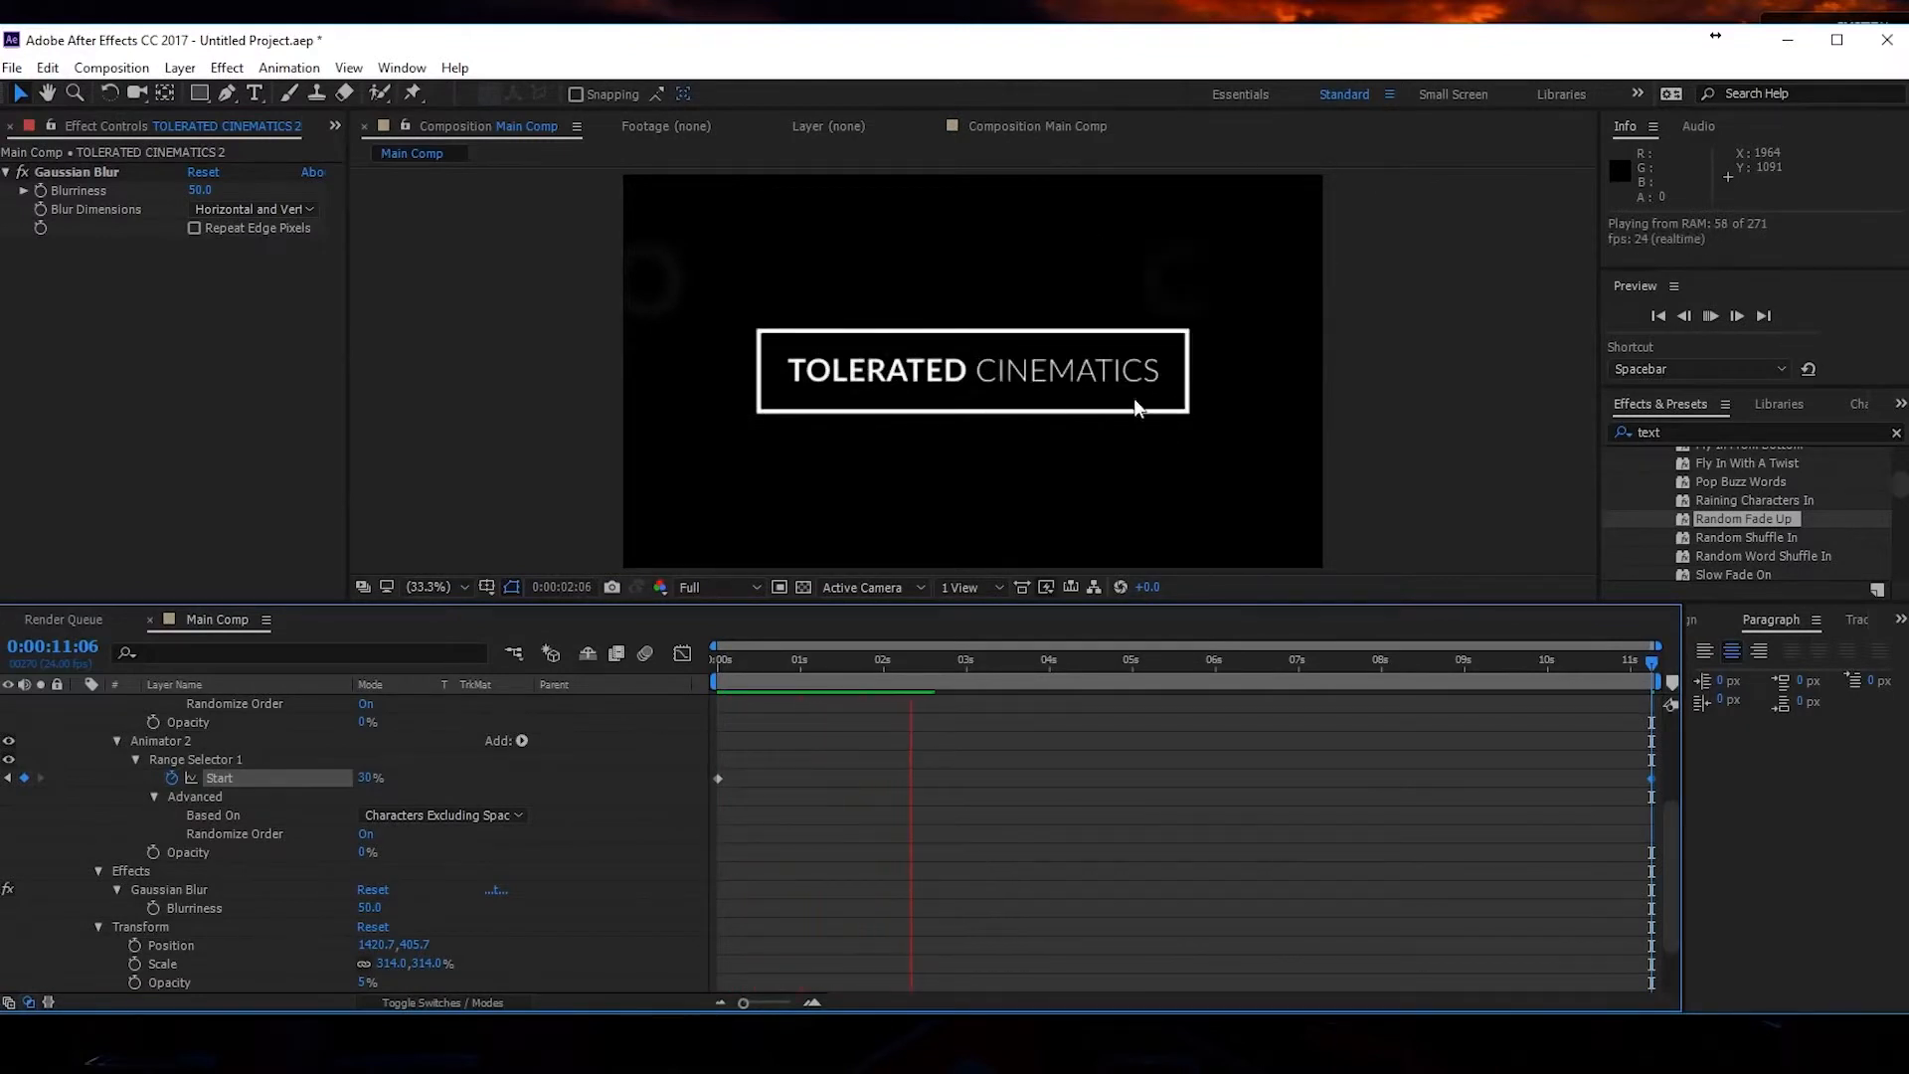
key("space")
Duplicate the blurred title layer and move the copy straight down below the rectangle to position 1420.7, 978.7.
scroll(67, 774, "up", 5)
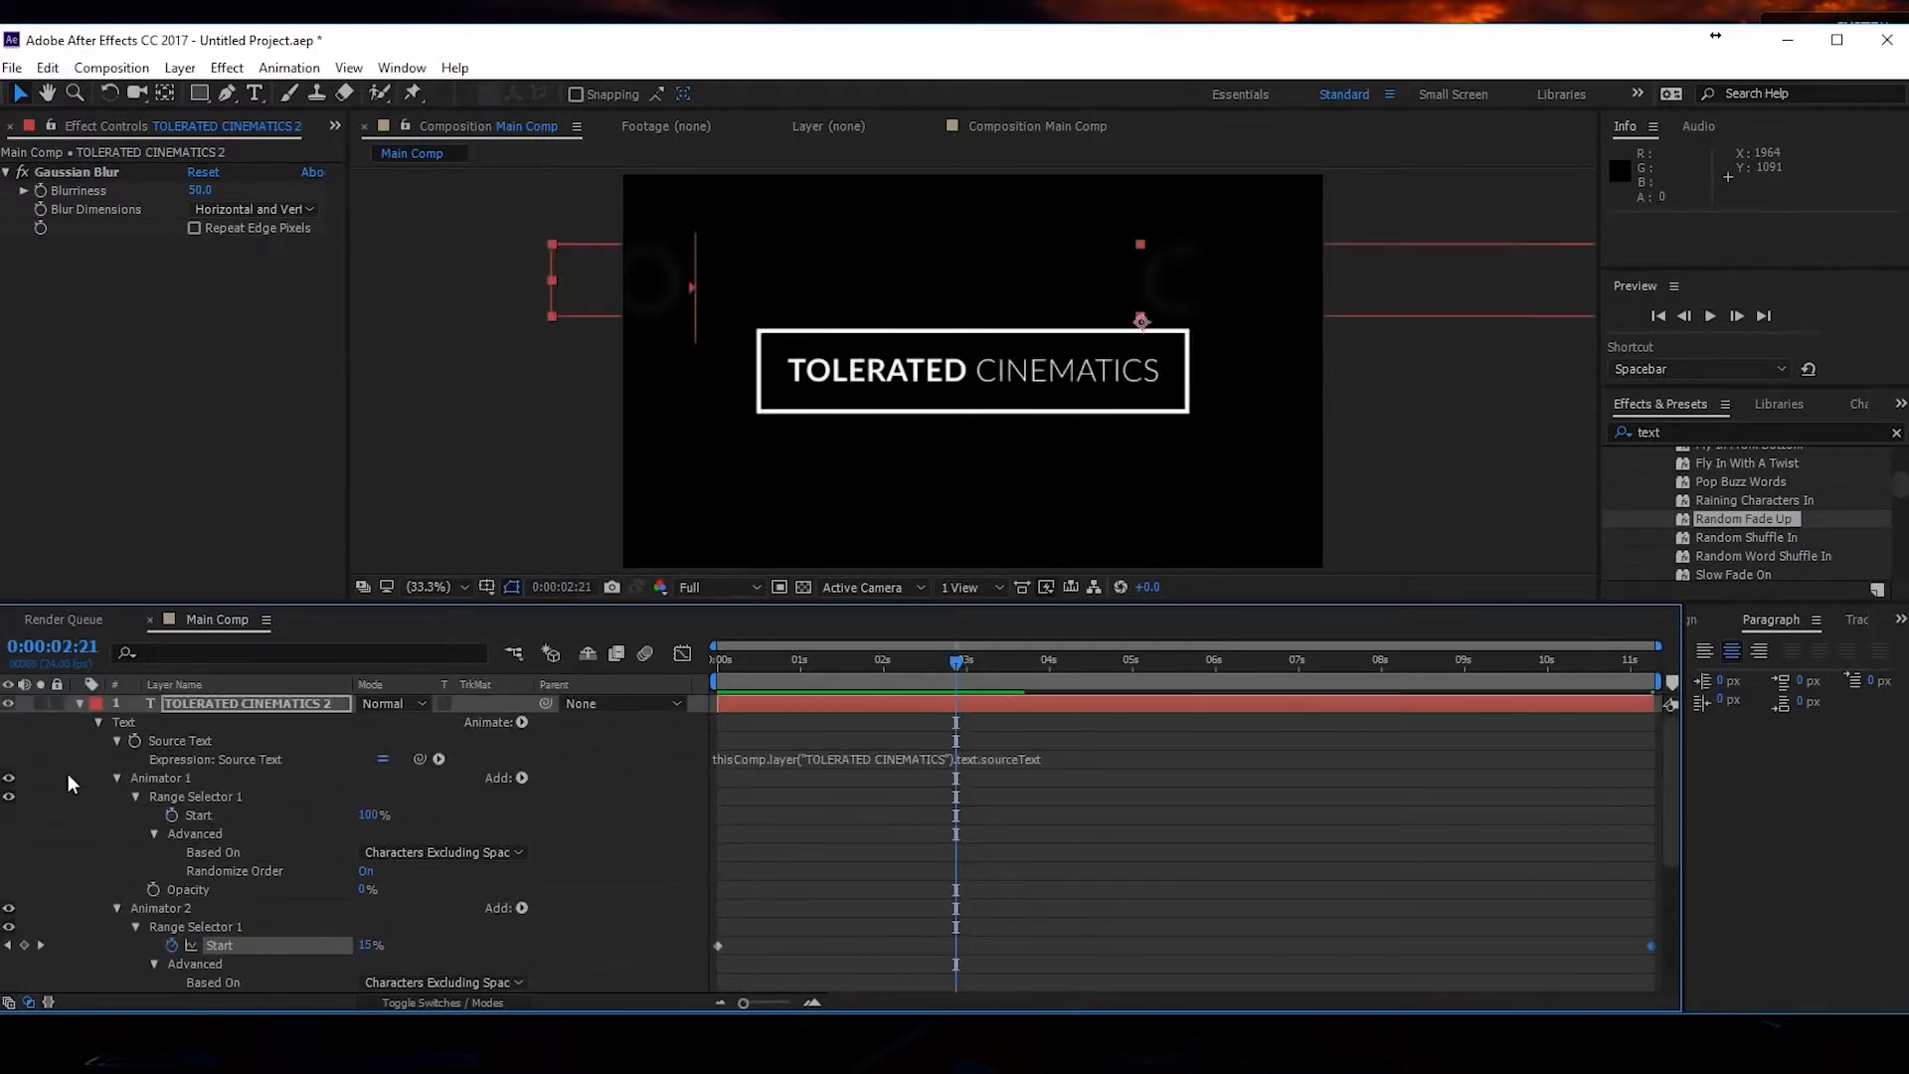
left_click(79, 703)
left_click(200, 701)
key("ctrl+d")
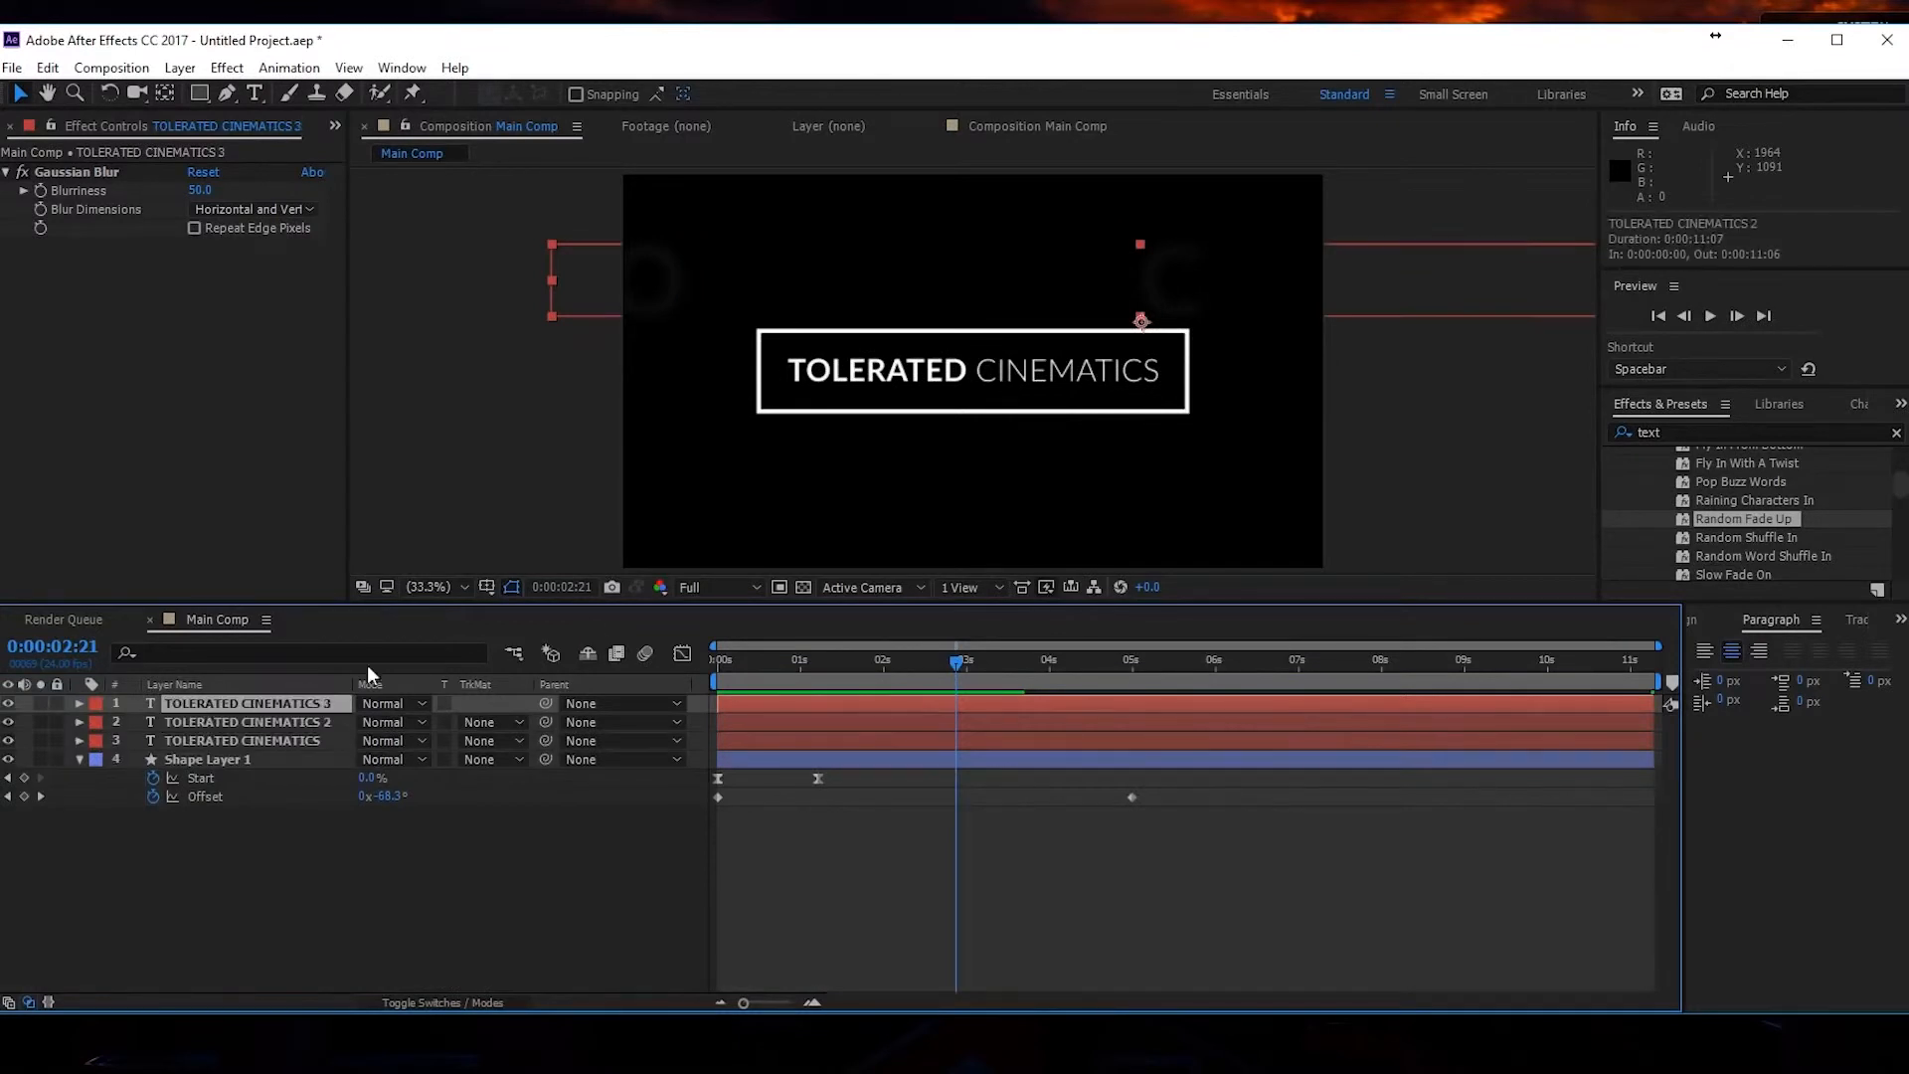
left_click_drag(964, 317, 953, 525)
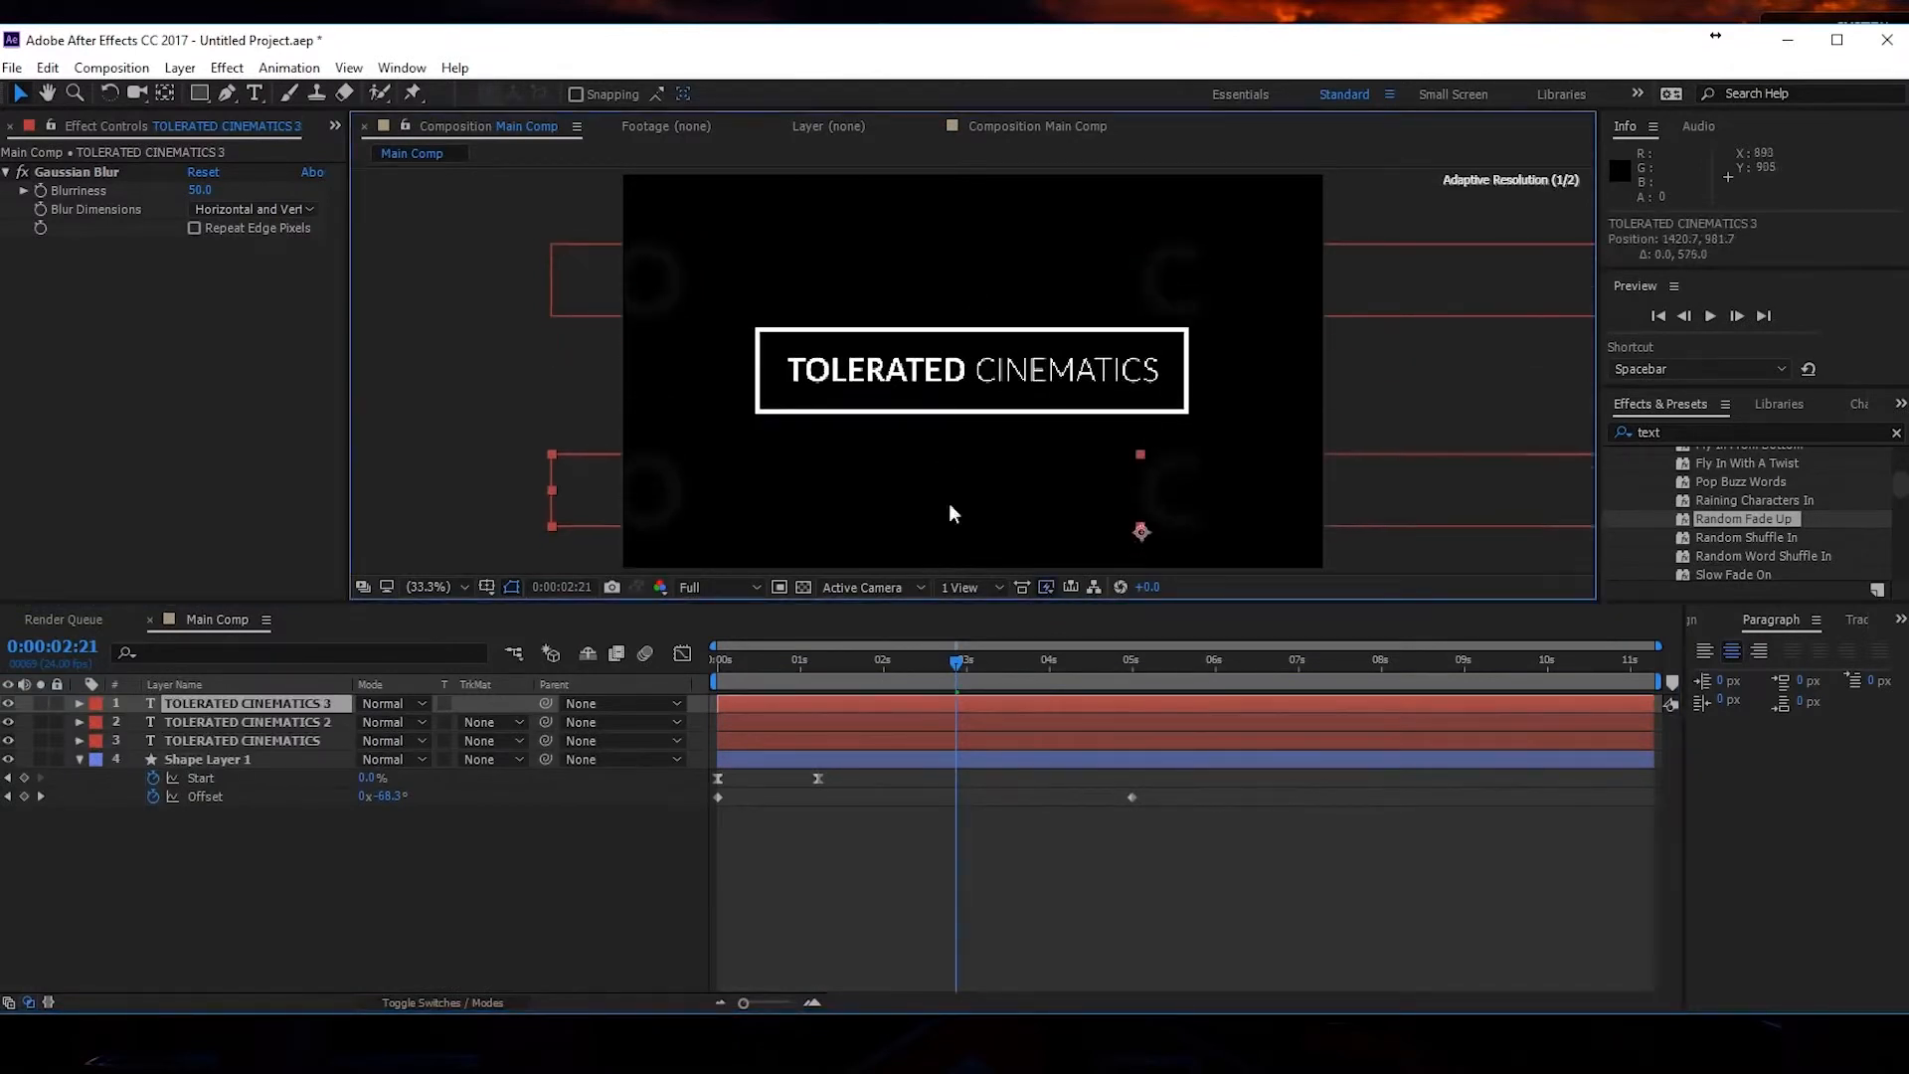
Expand the lower blurred copy's Text and Effects groups together with its Animator 1 and Animator 2 properties.
left_click(80, 706)
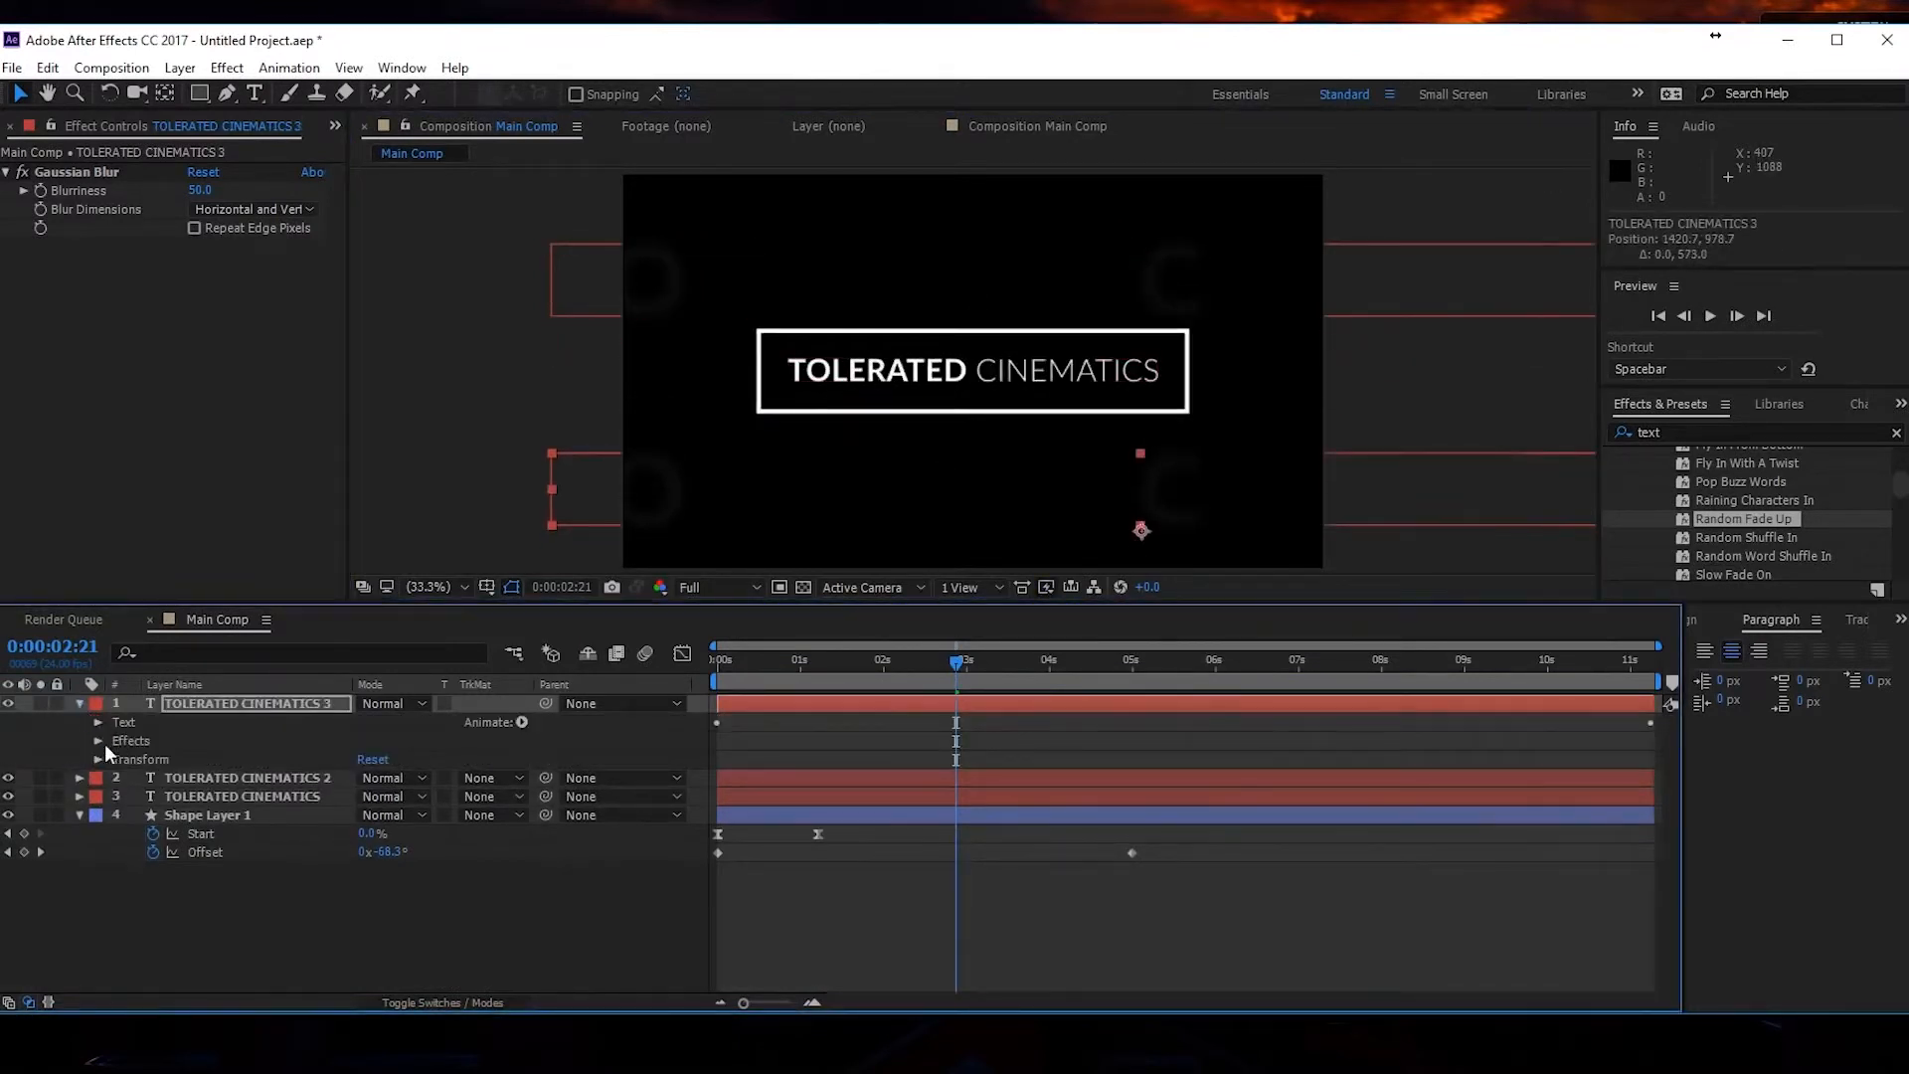
left_click(99, 740)
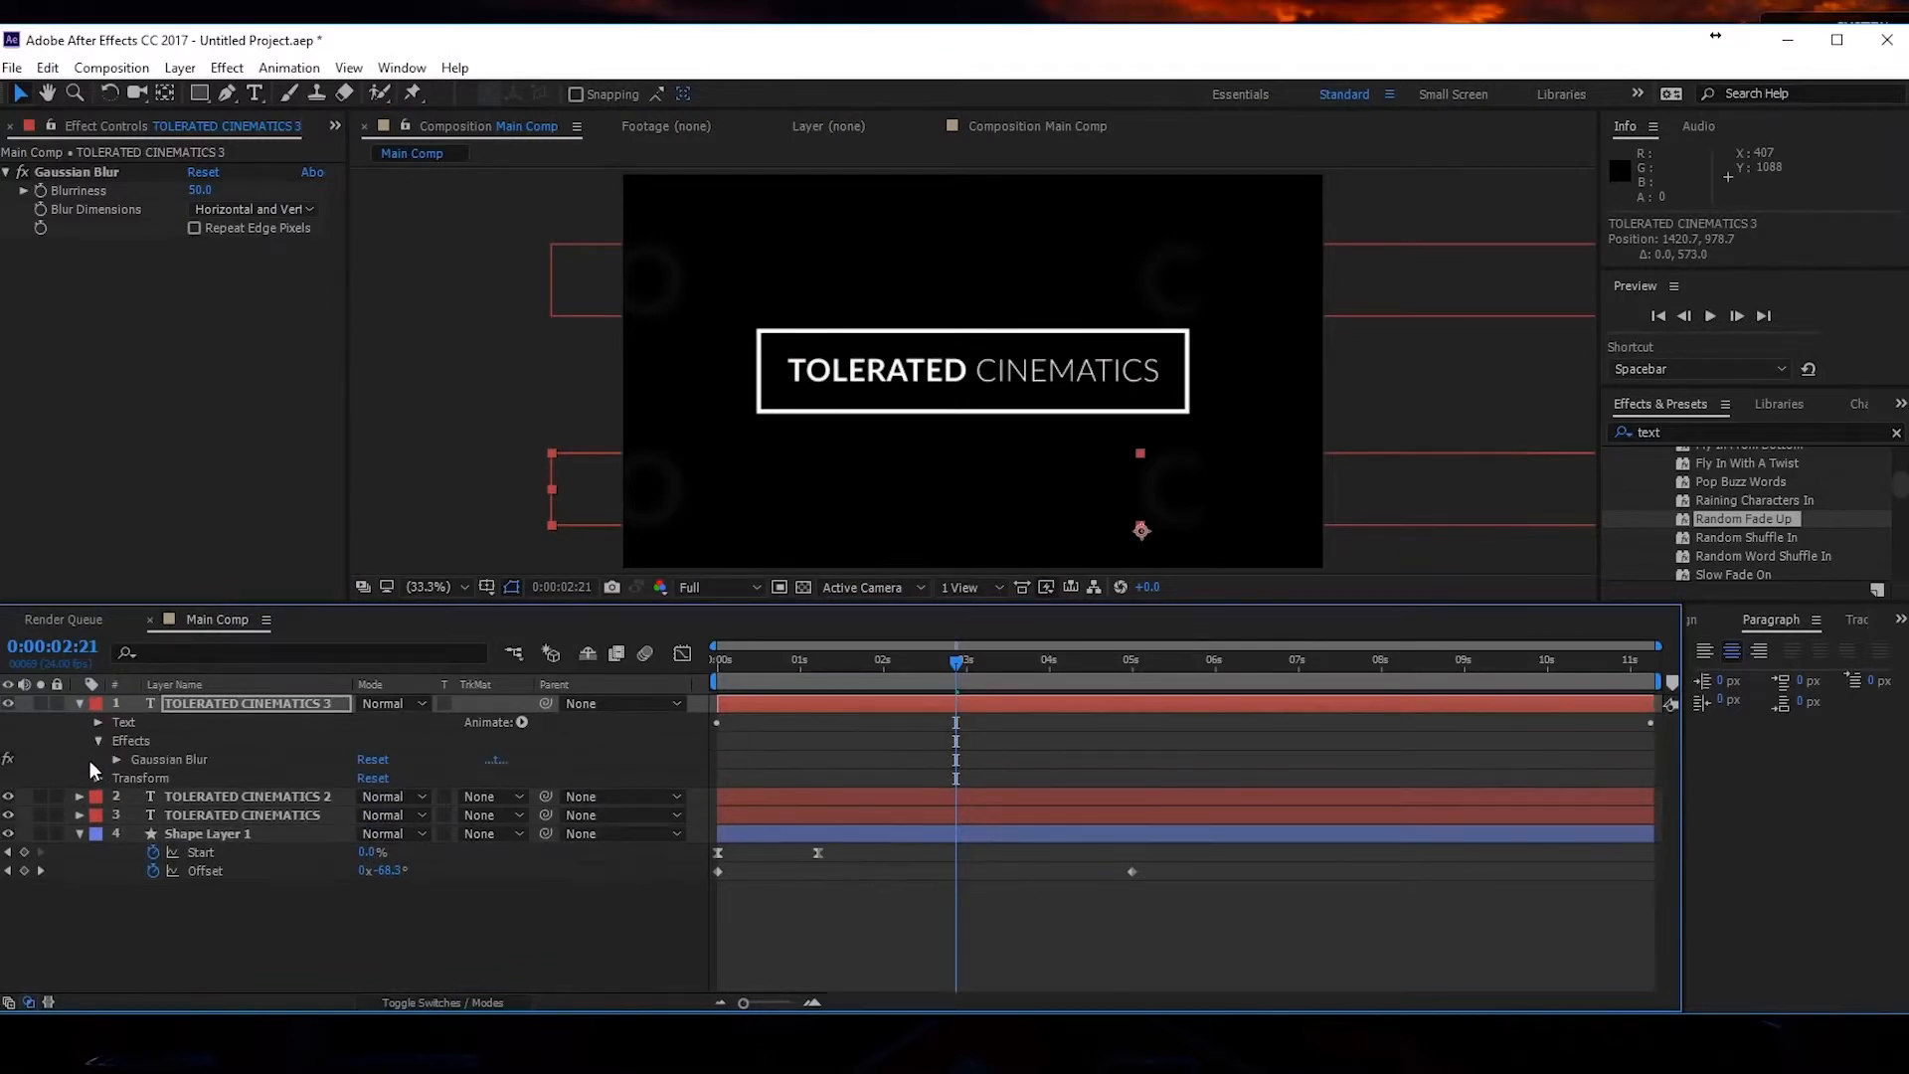
left_click(98, 723)
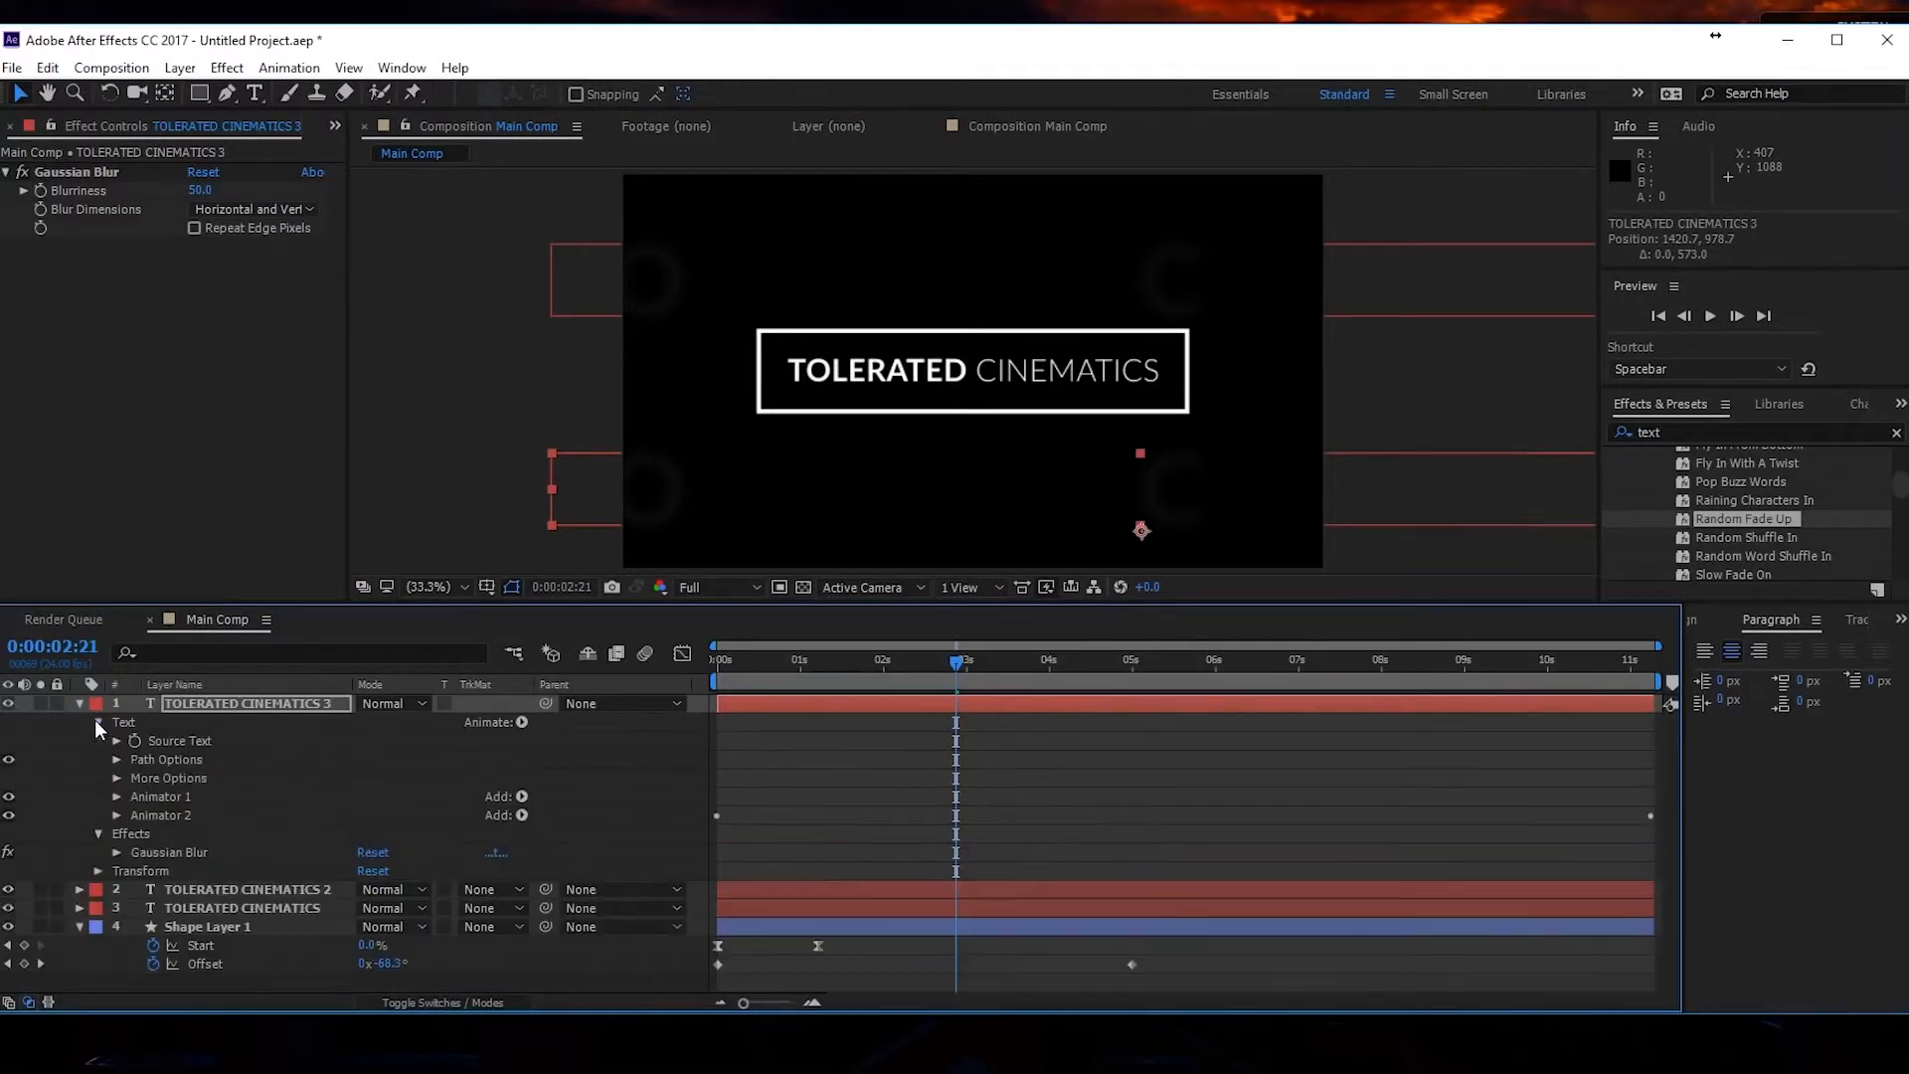
left_click(116, 797)
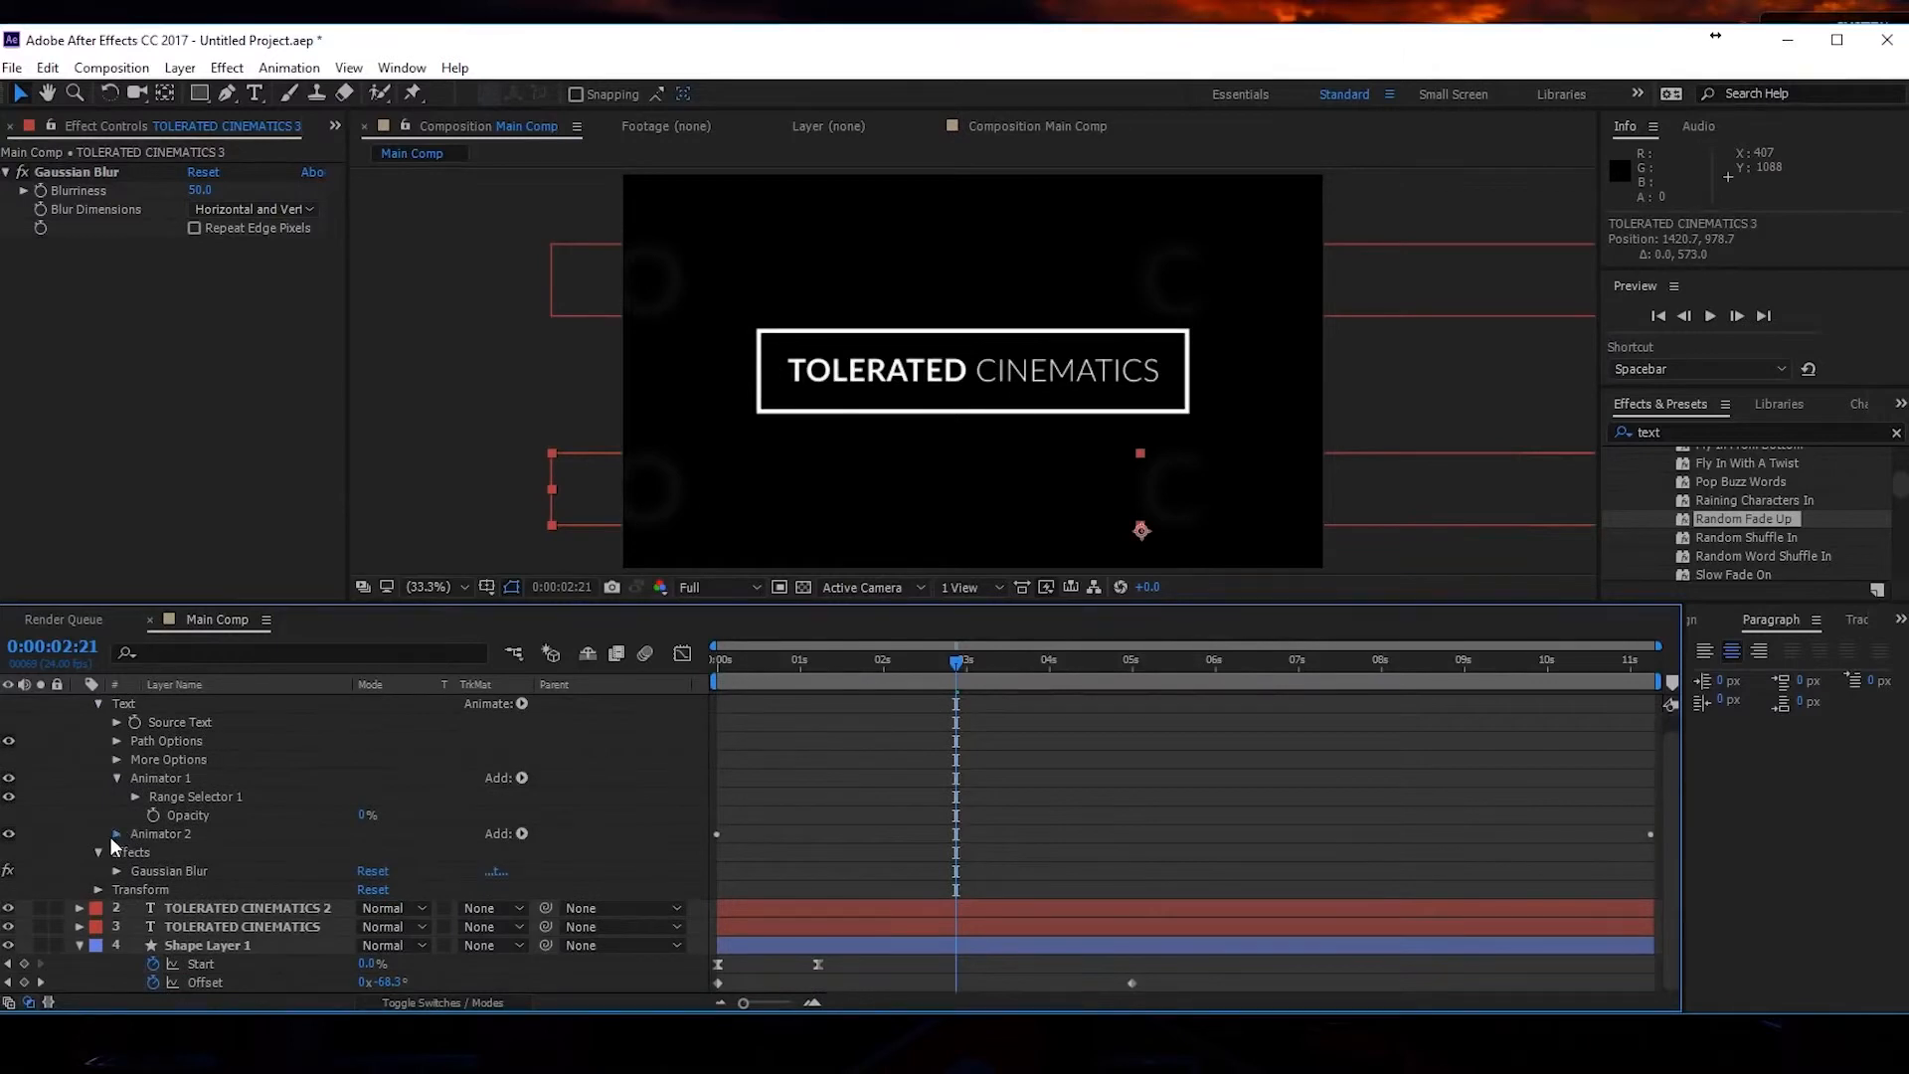
left_click(113, 836)
Try removing Animator 2 and Animator 1's Range Selector 1 from the lower copy, undoing each removal.
left_click(159, 838)
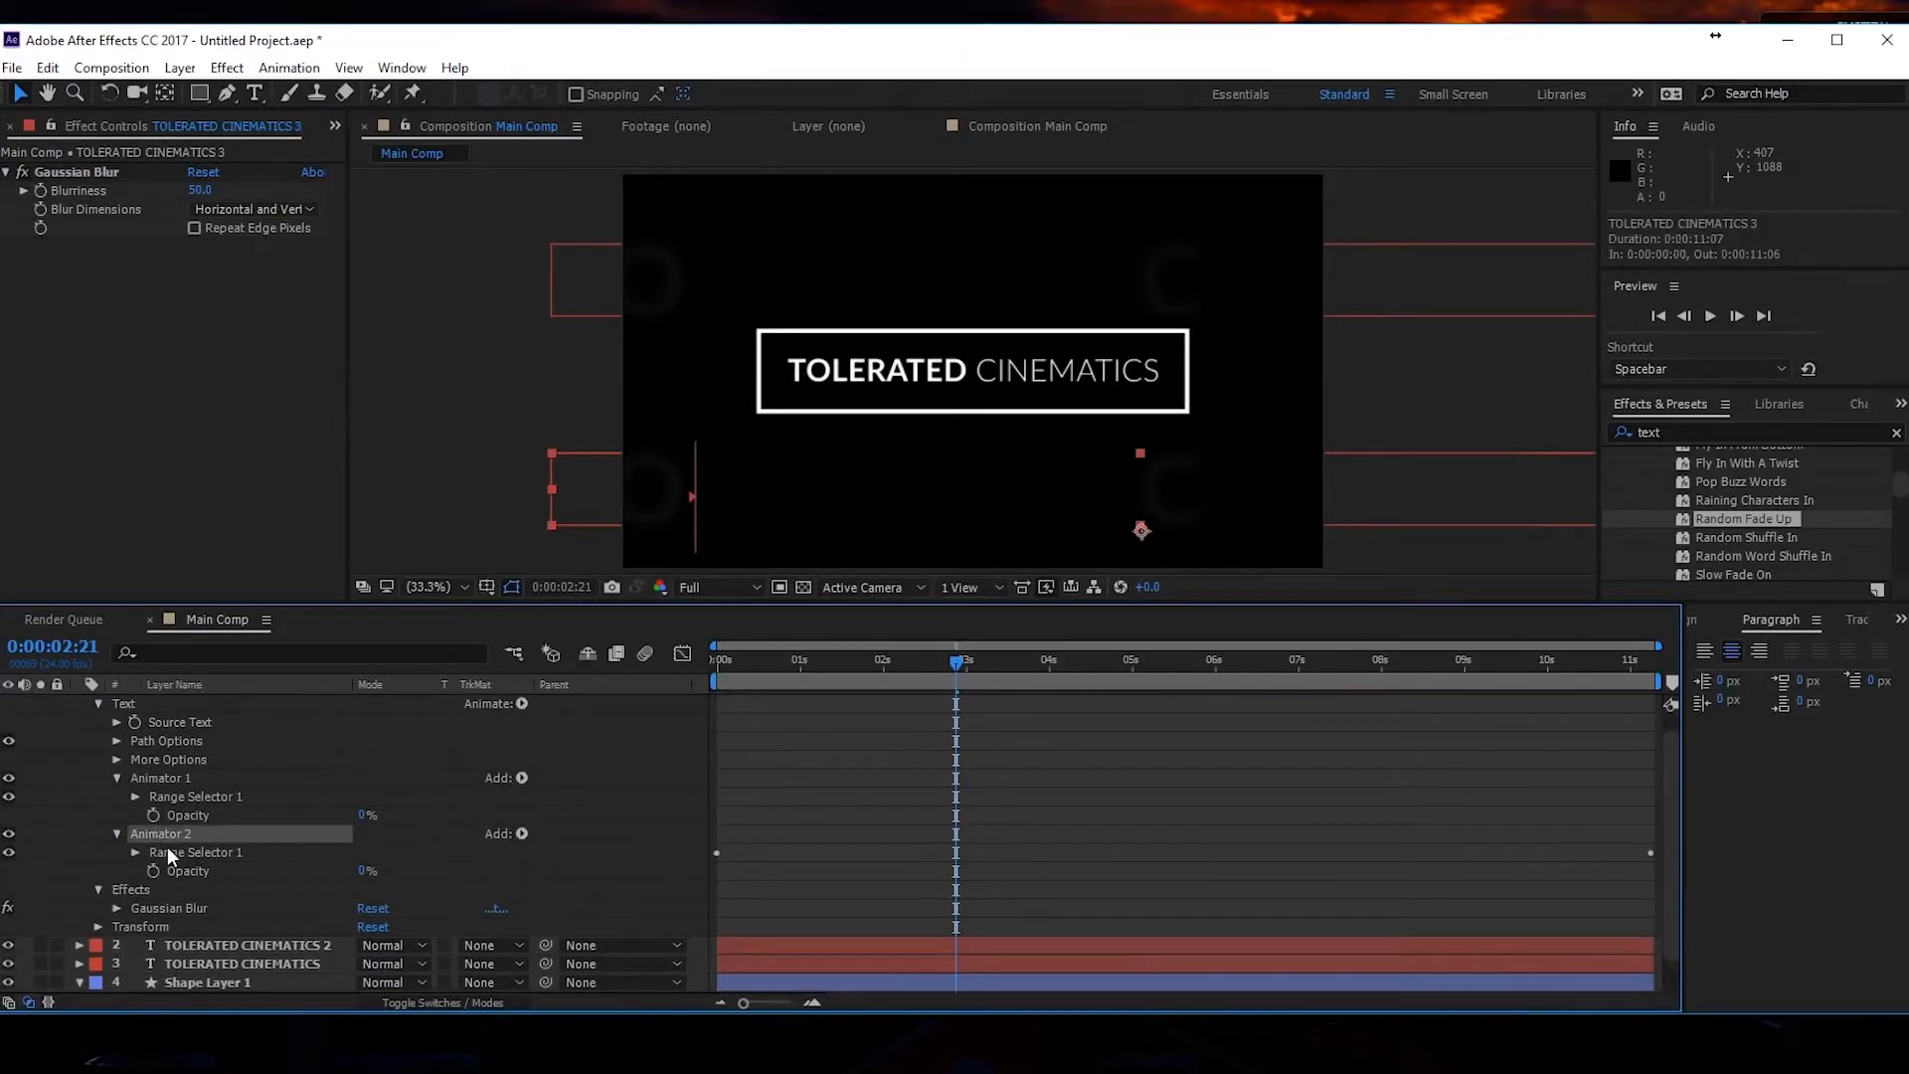
key("Delete")
key("ctrl+z")
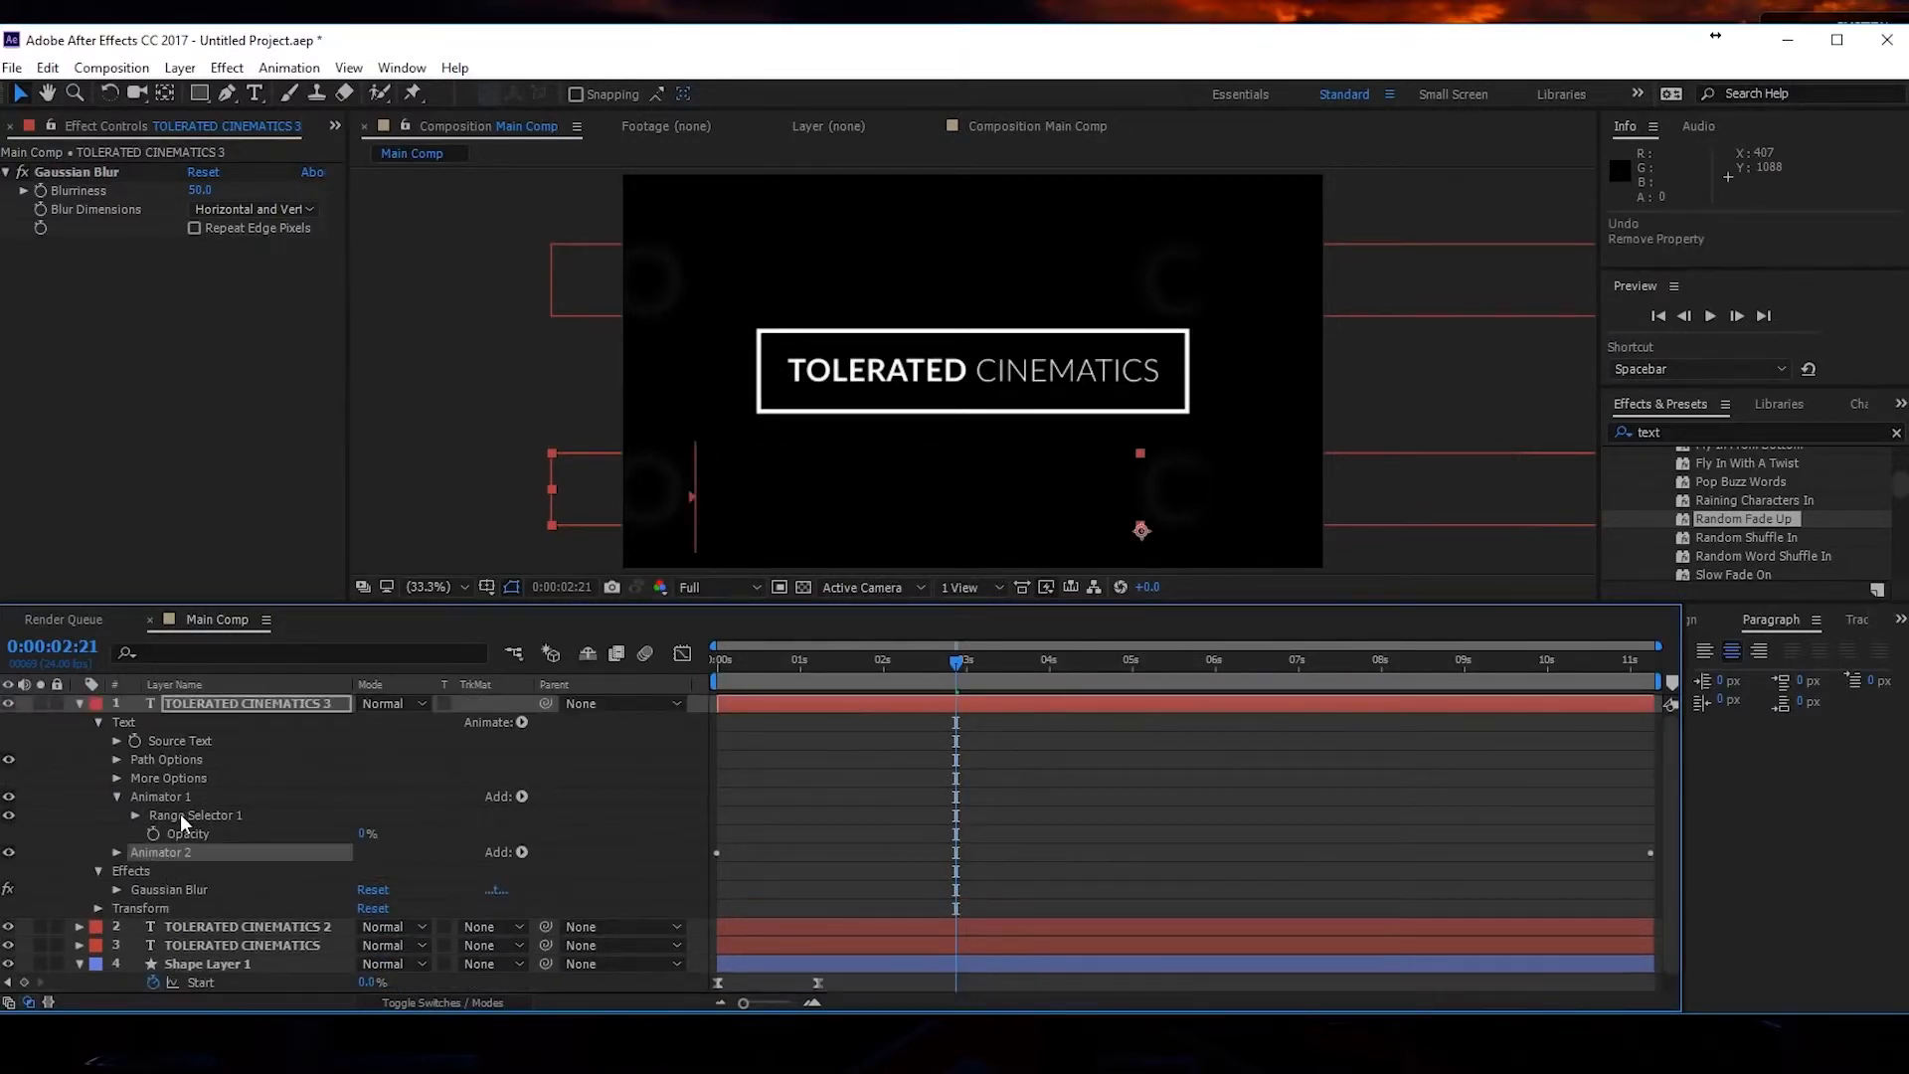
left_click(181, 813)
key("Delete")
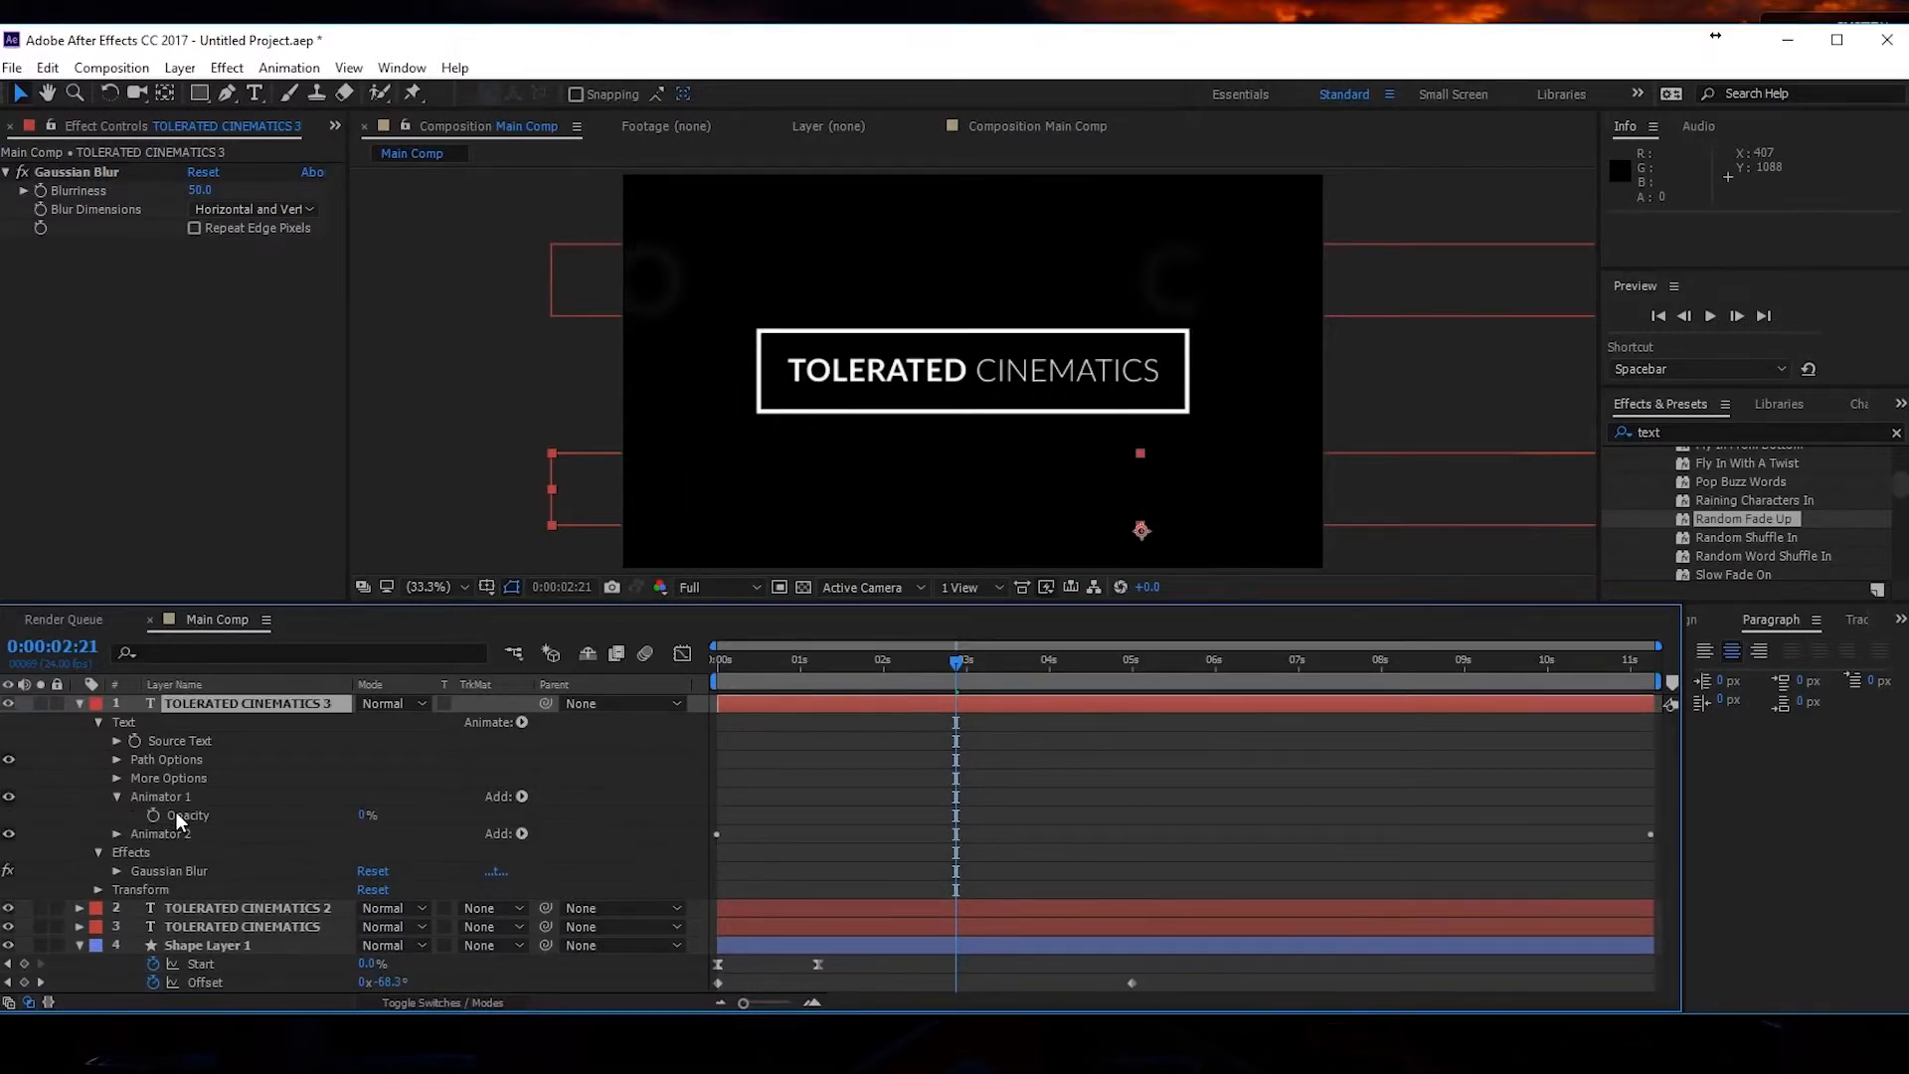
key("ctrl+z")
Expand Animator 2 and its Range Selector 1 on the lower blurred copy.
left_click(118, 852)
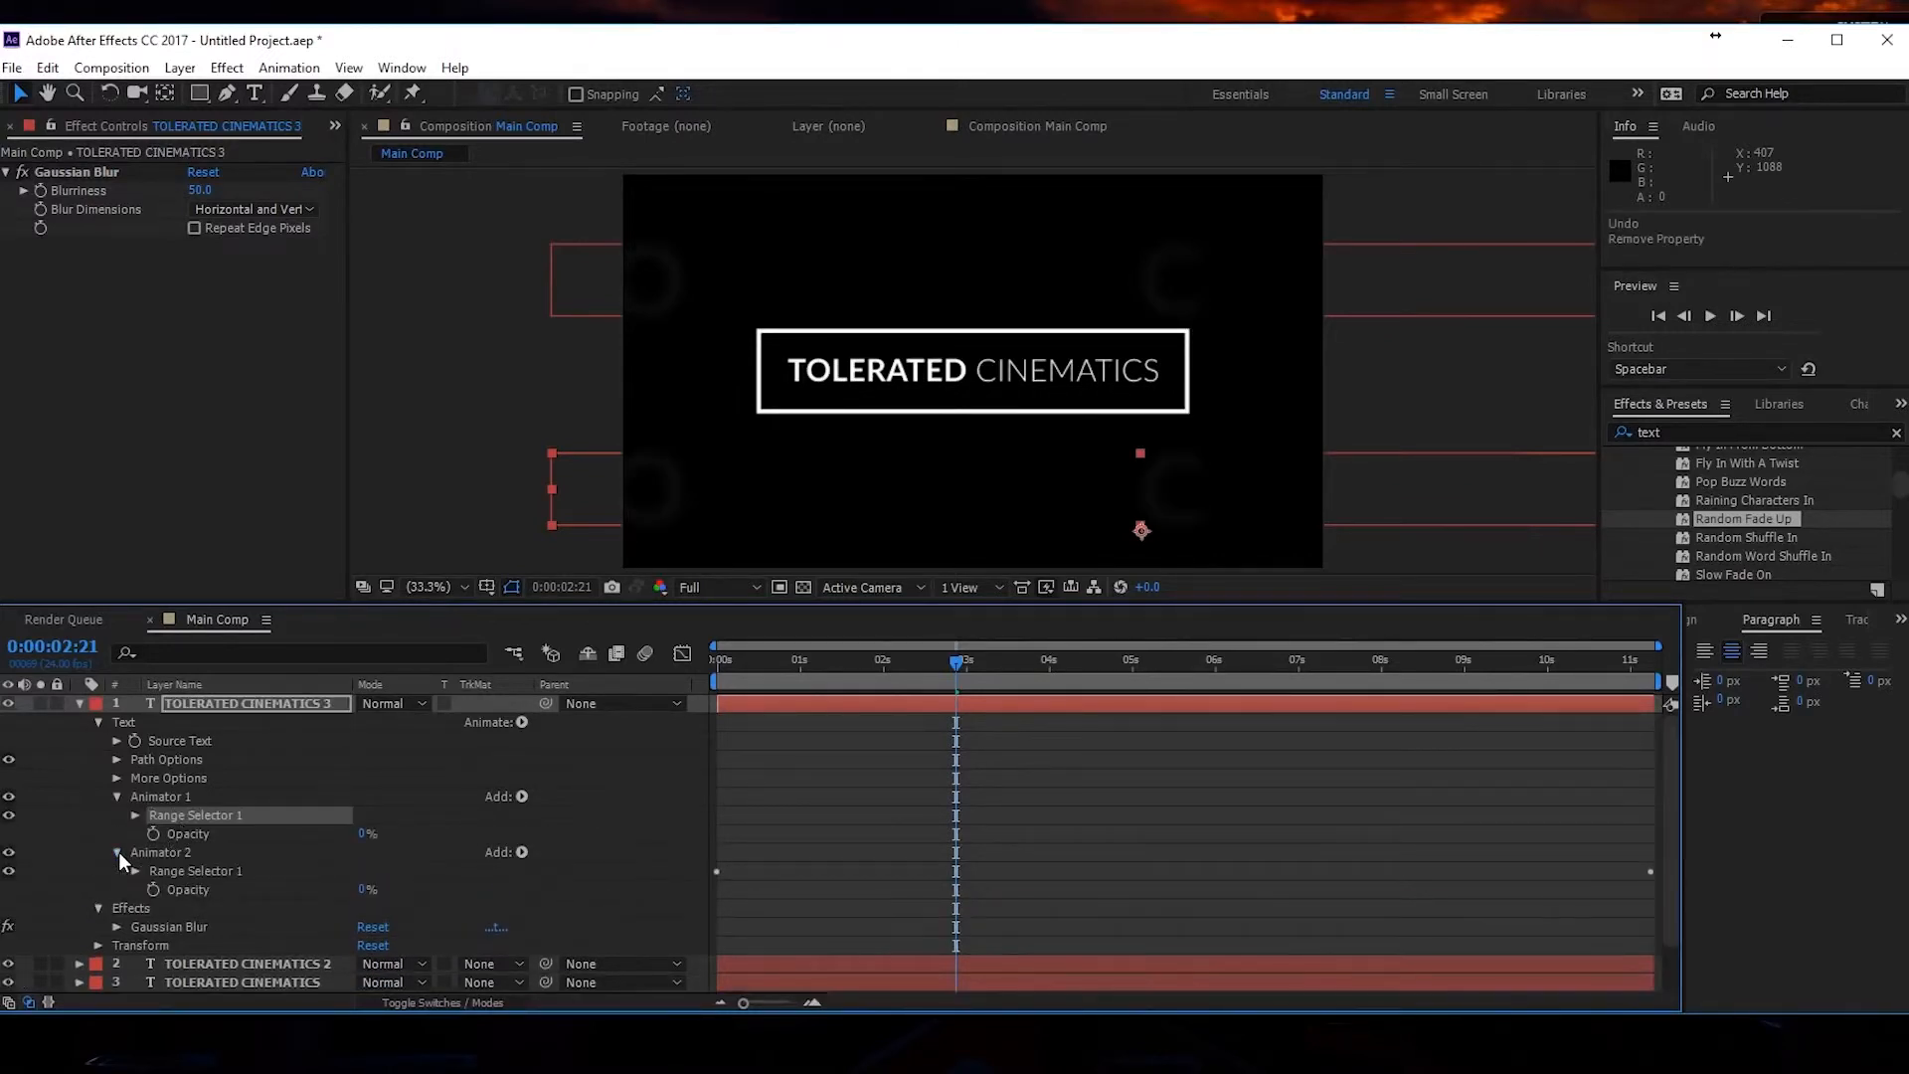
left_click(248, 890)
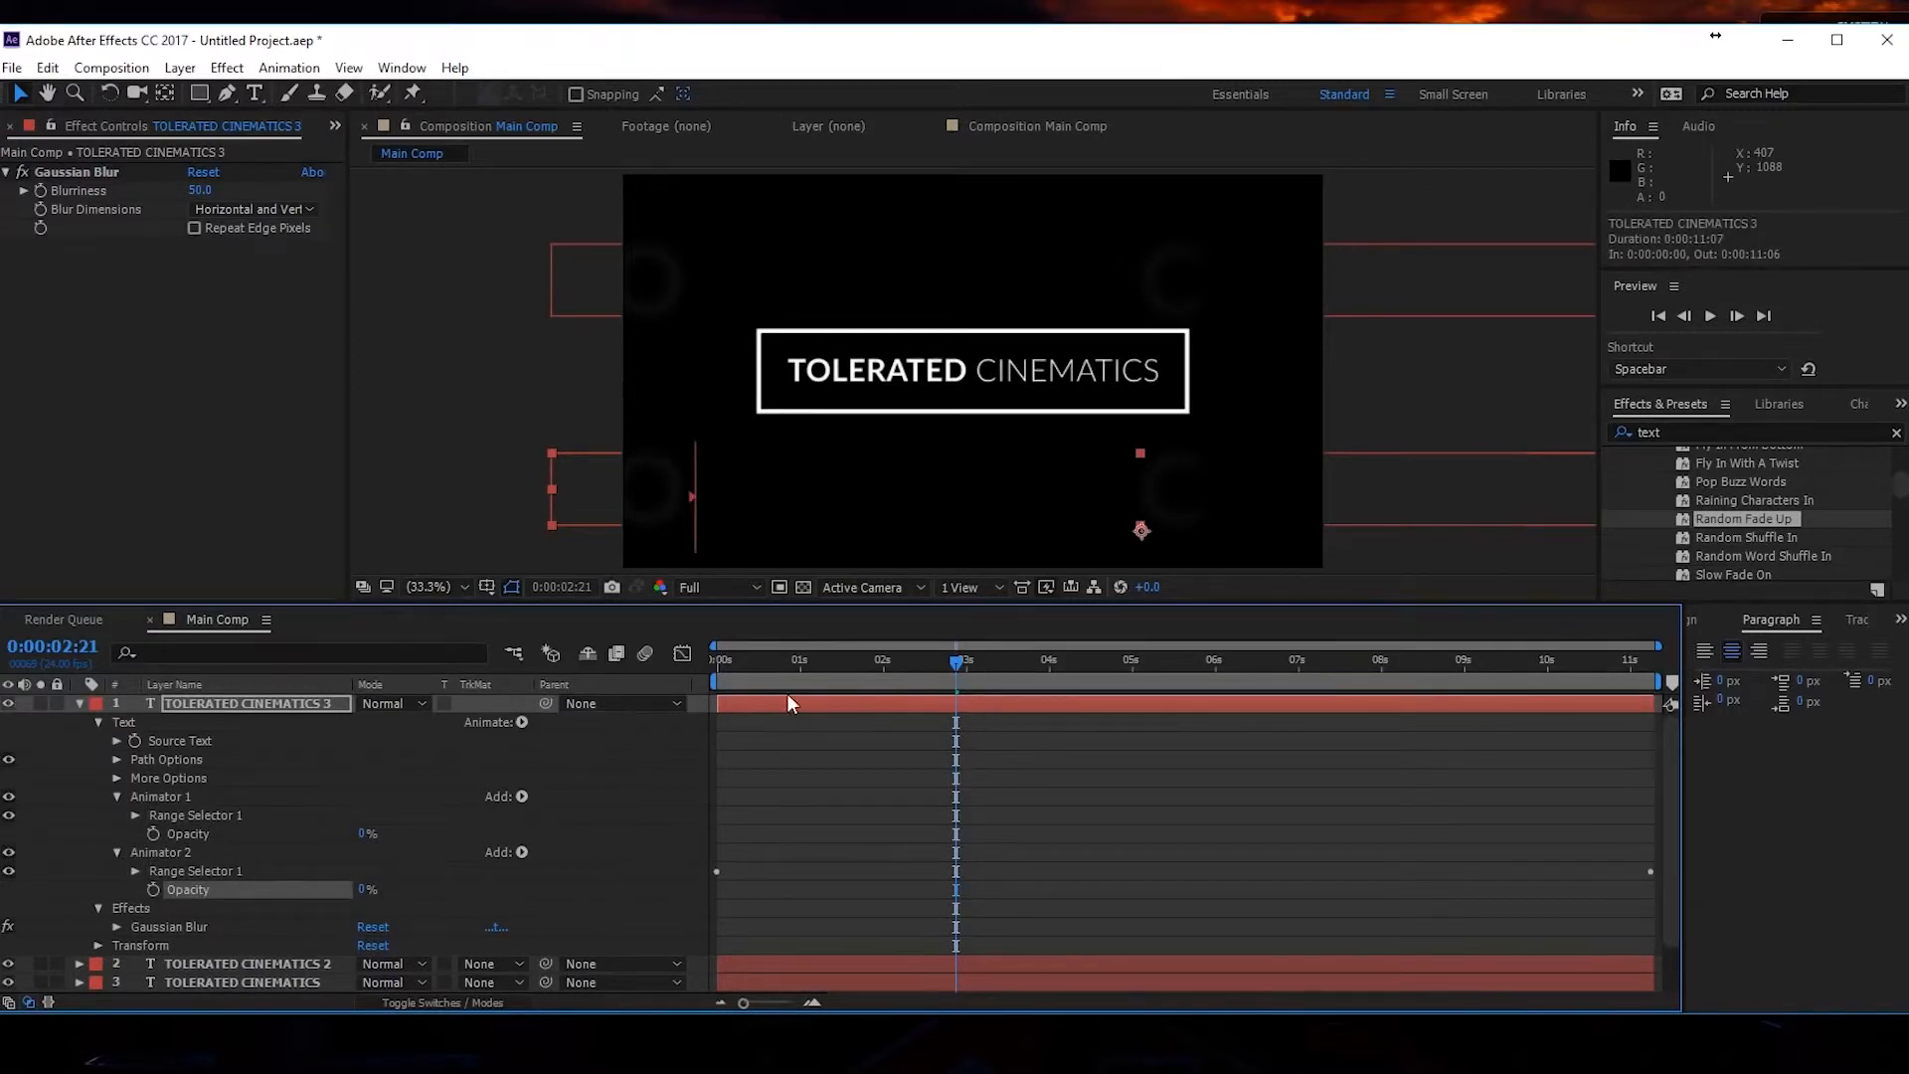
left_click(187, 875)
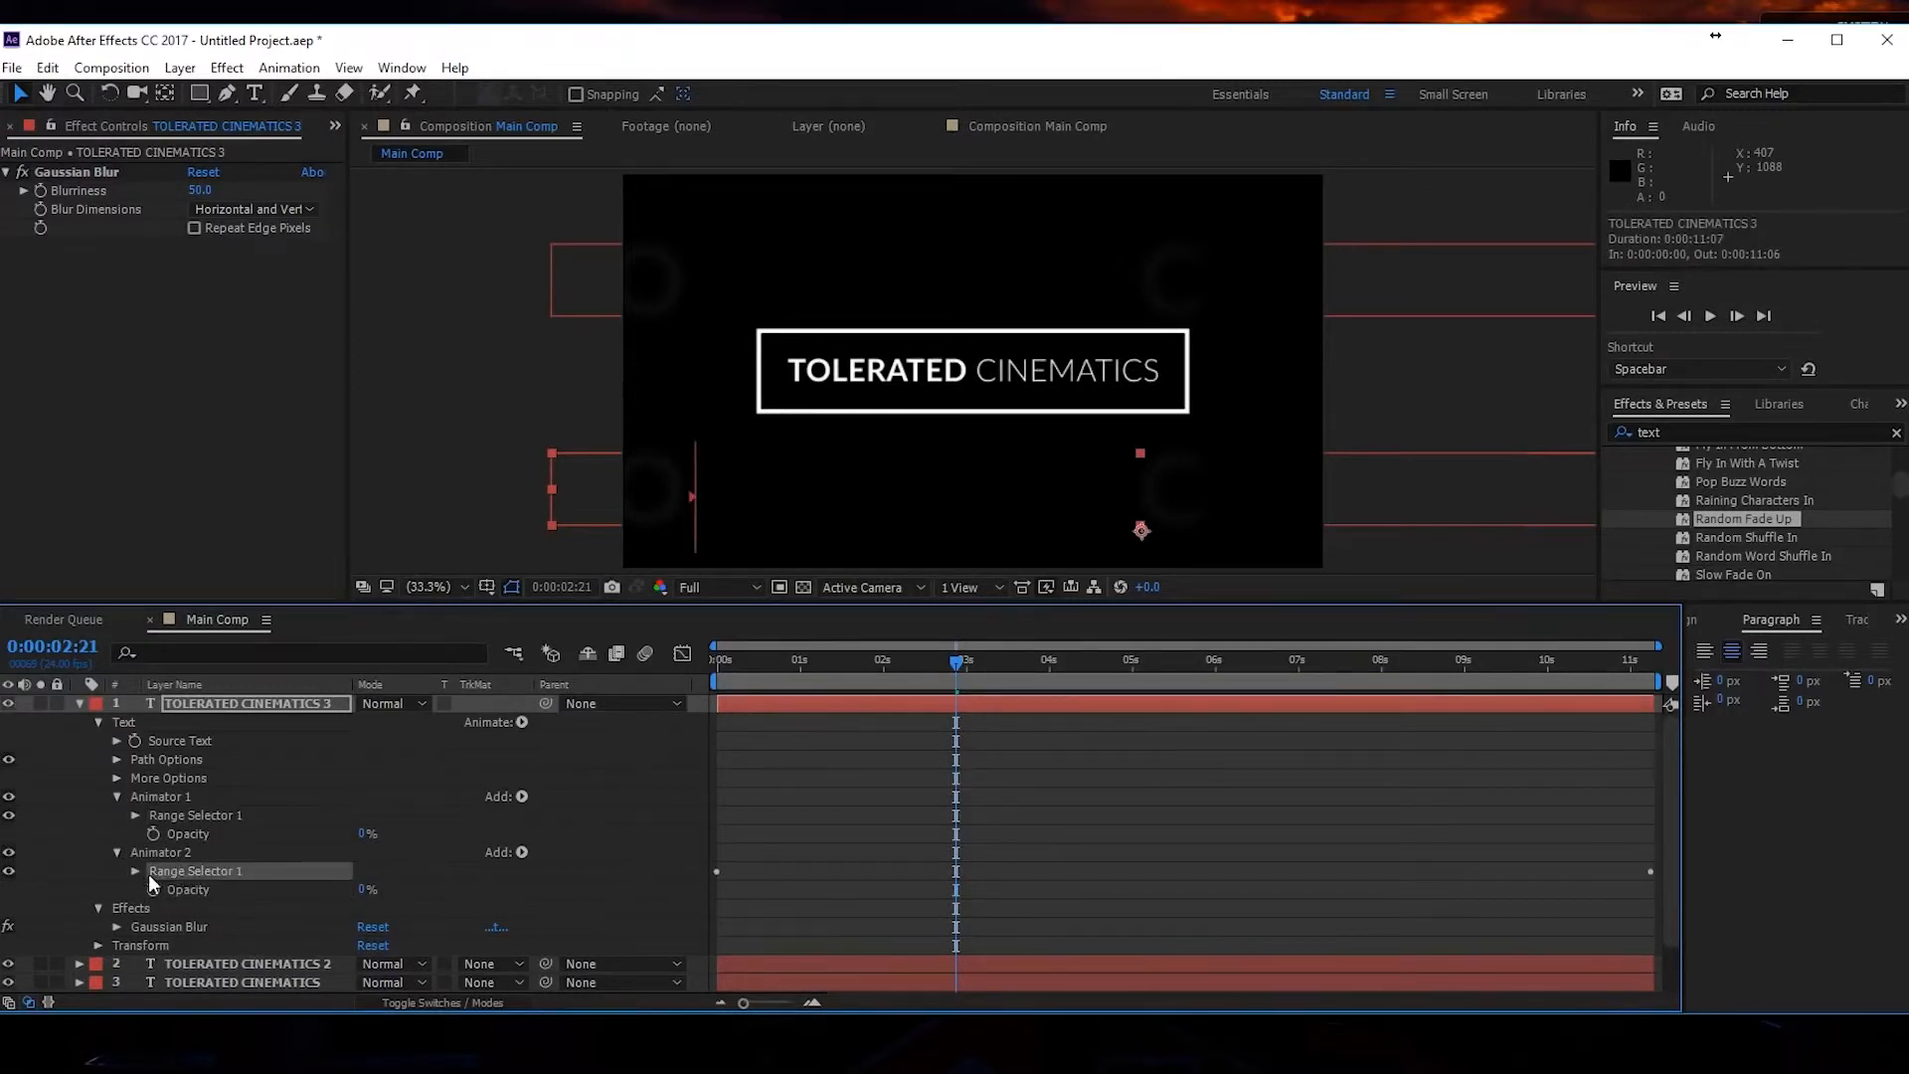
left_click(135, 872)
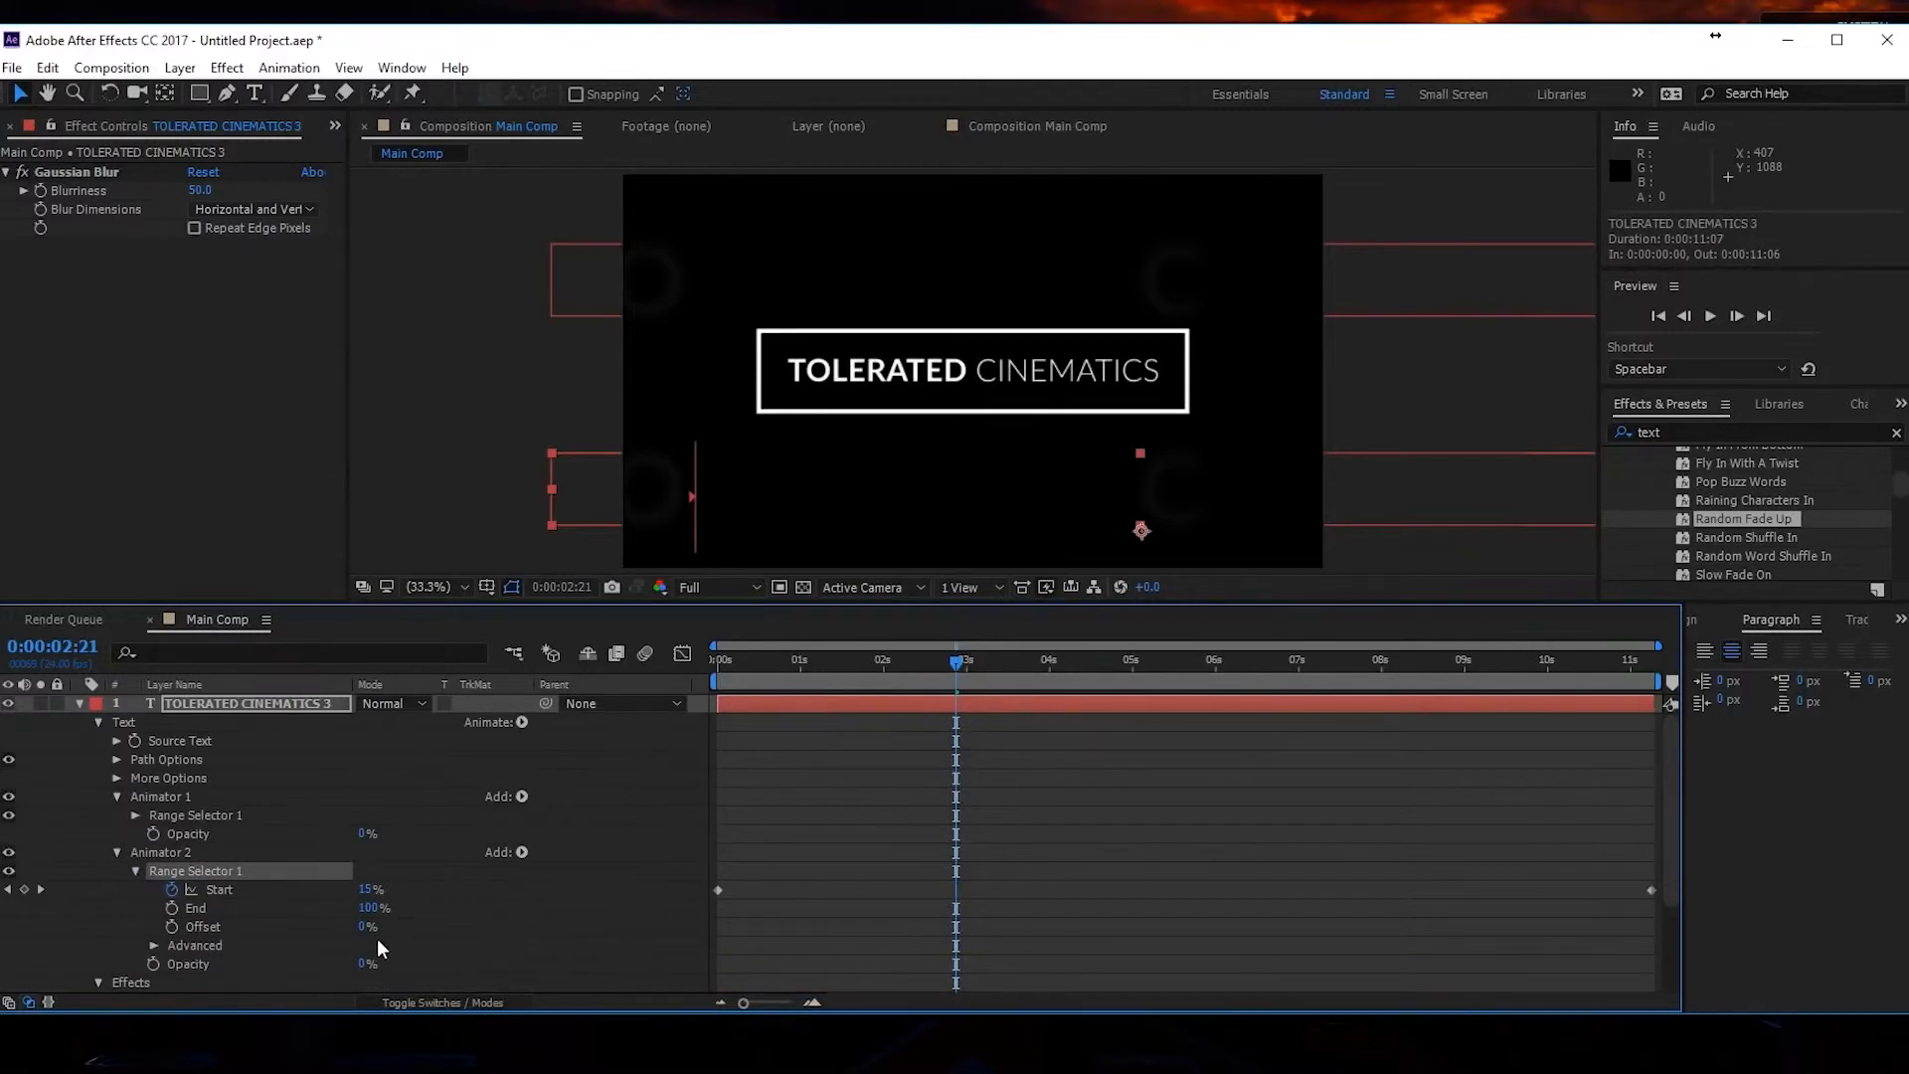
Try different Offset values for Animator 2's Range Selector 1 on the lower copy, and undo the changes.
left_click_drag(364, 926, 348, 959)
left_click_drag(910, 665, 1552, 788)
left_click_drag(366, 927, 433, 916)
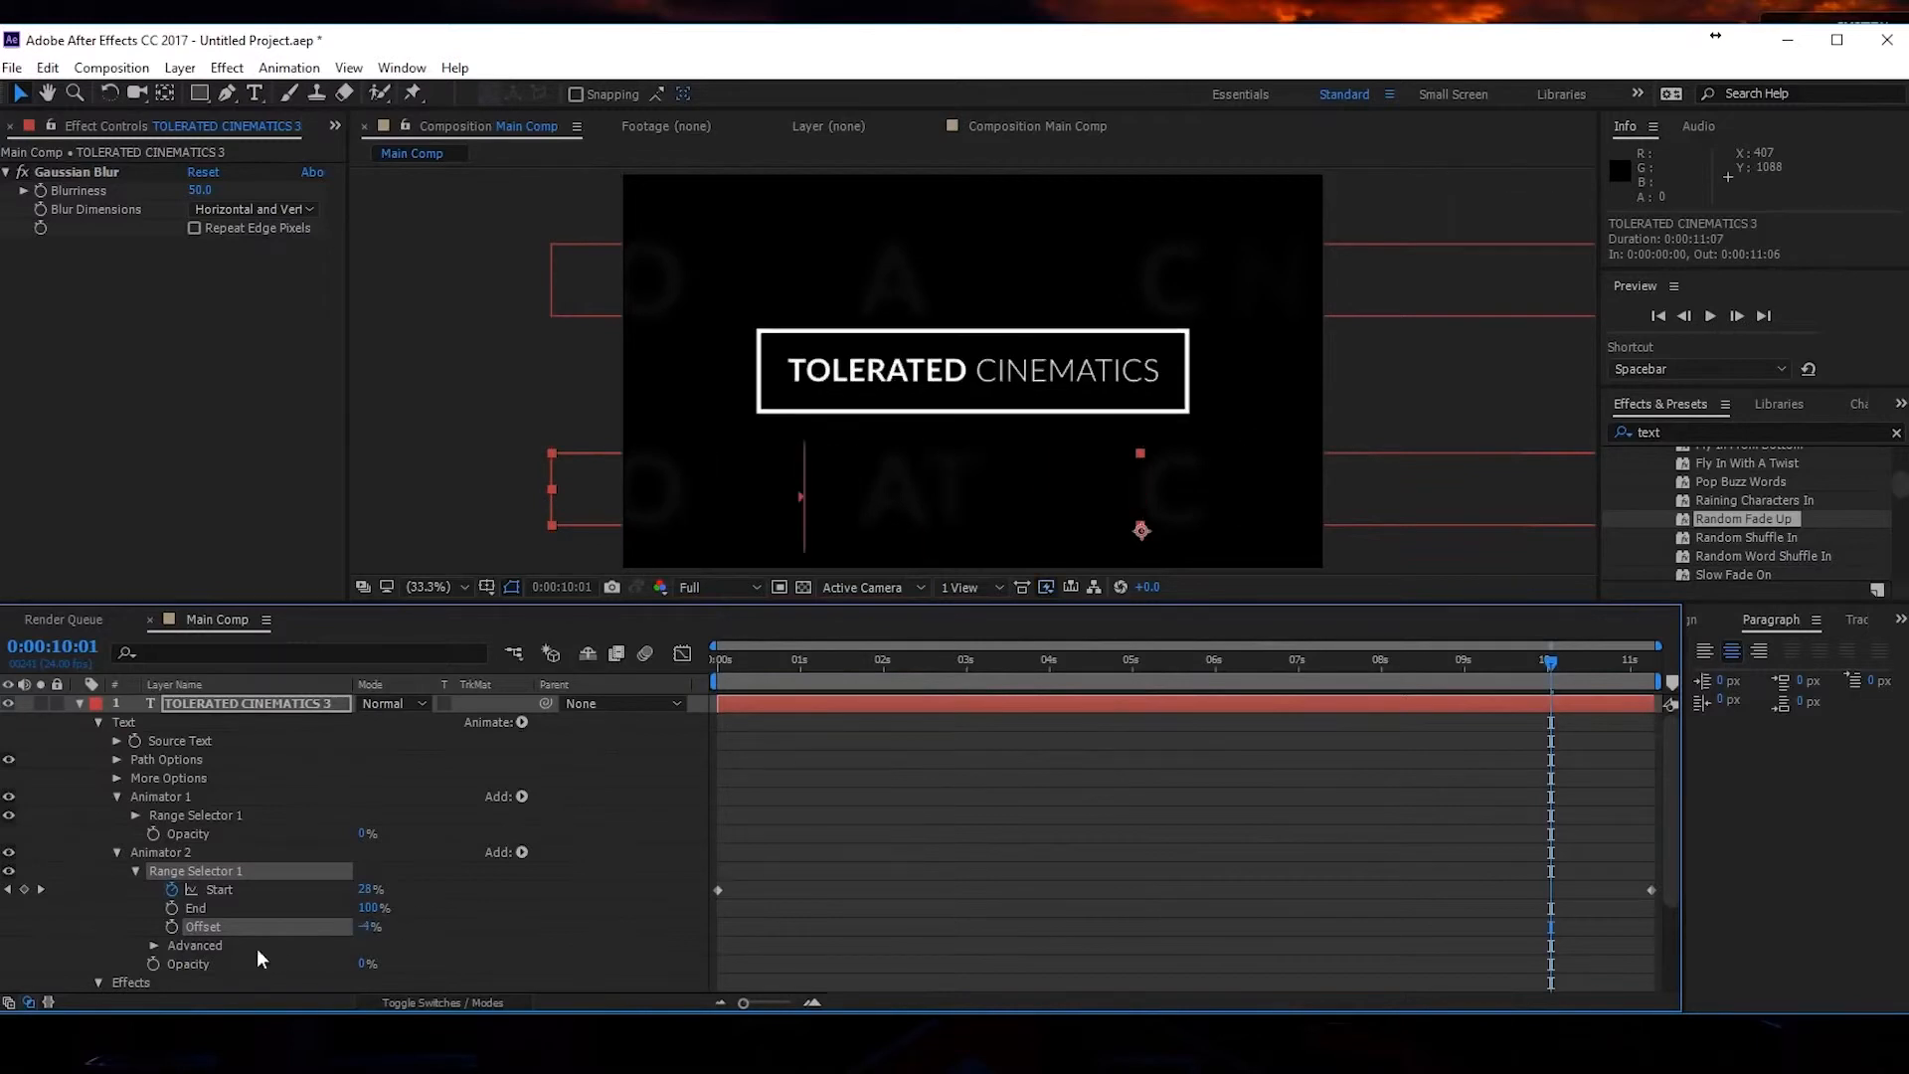
key("ctrl+z")
Set the Random Seed to 1 in the advanced settings of the lower copy's Animator 2 range selector.
left_click(155, 946)
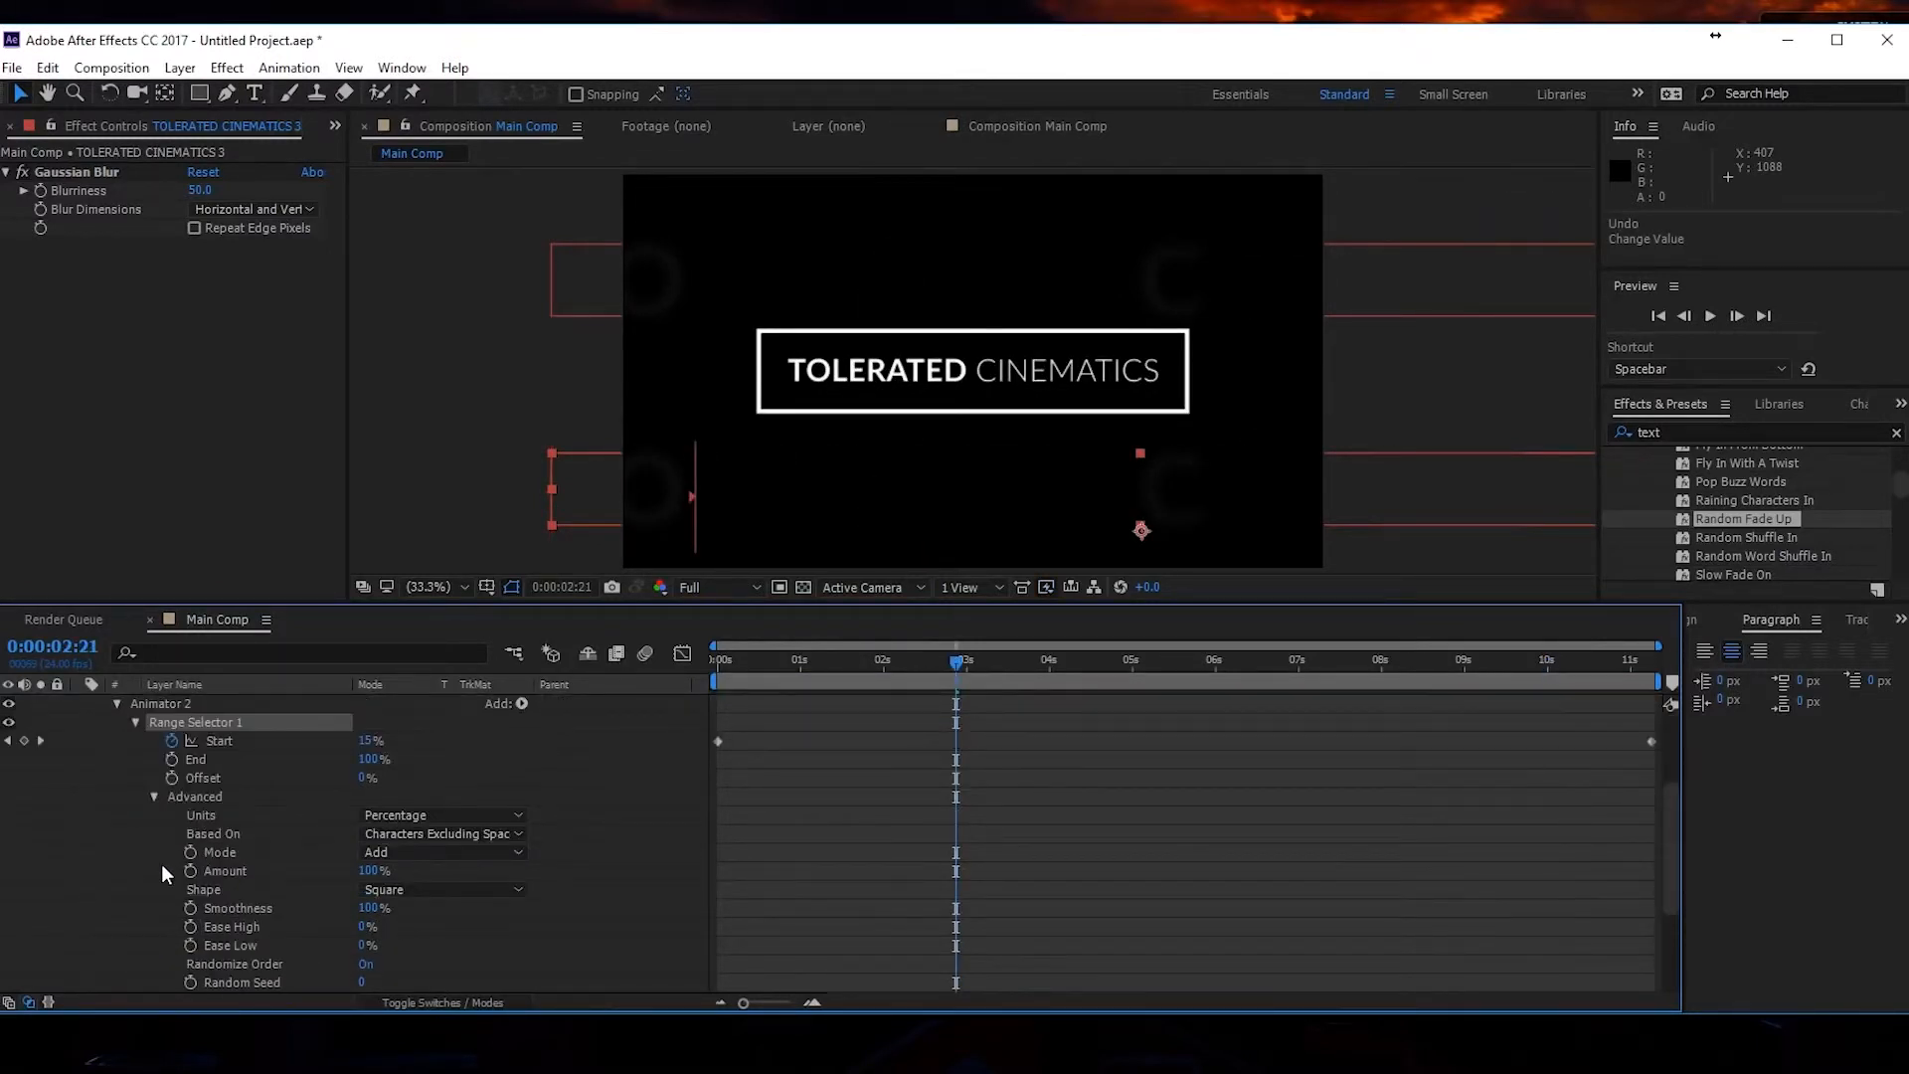
scroll(164, 865, "down", 1)
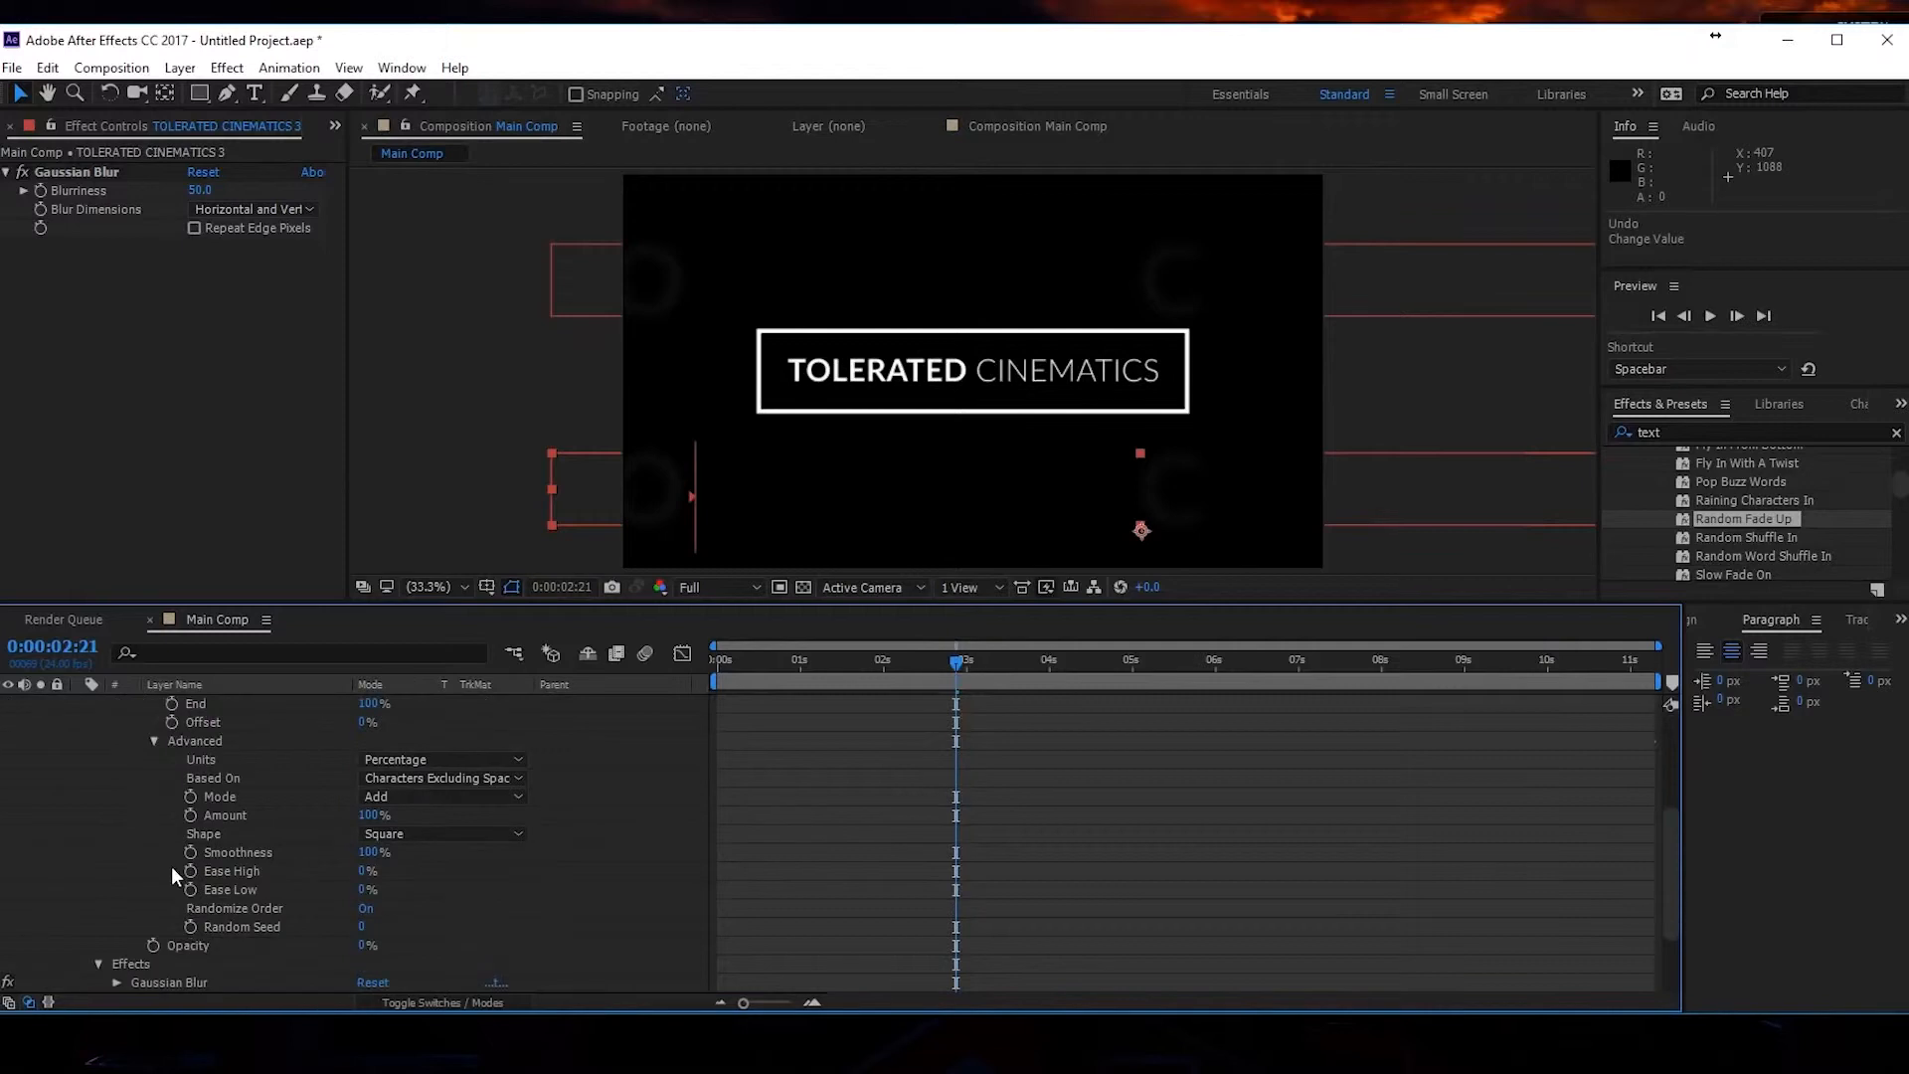
left_click(361, 926)
type("1")
key("Return")
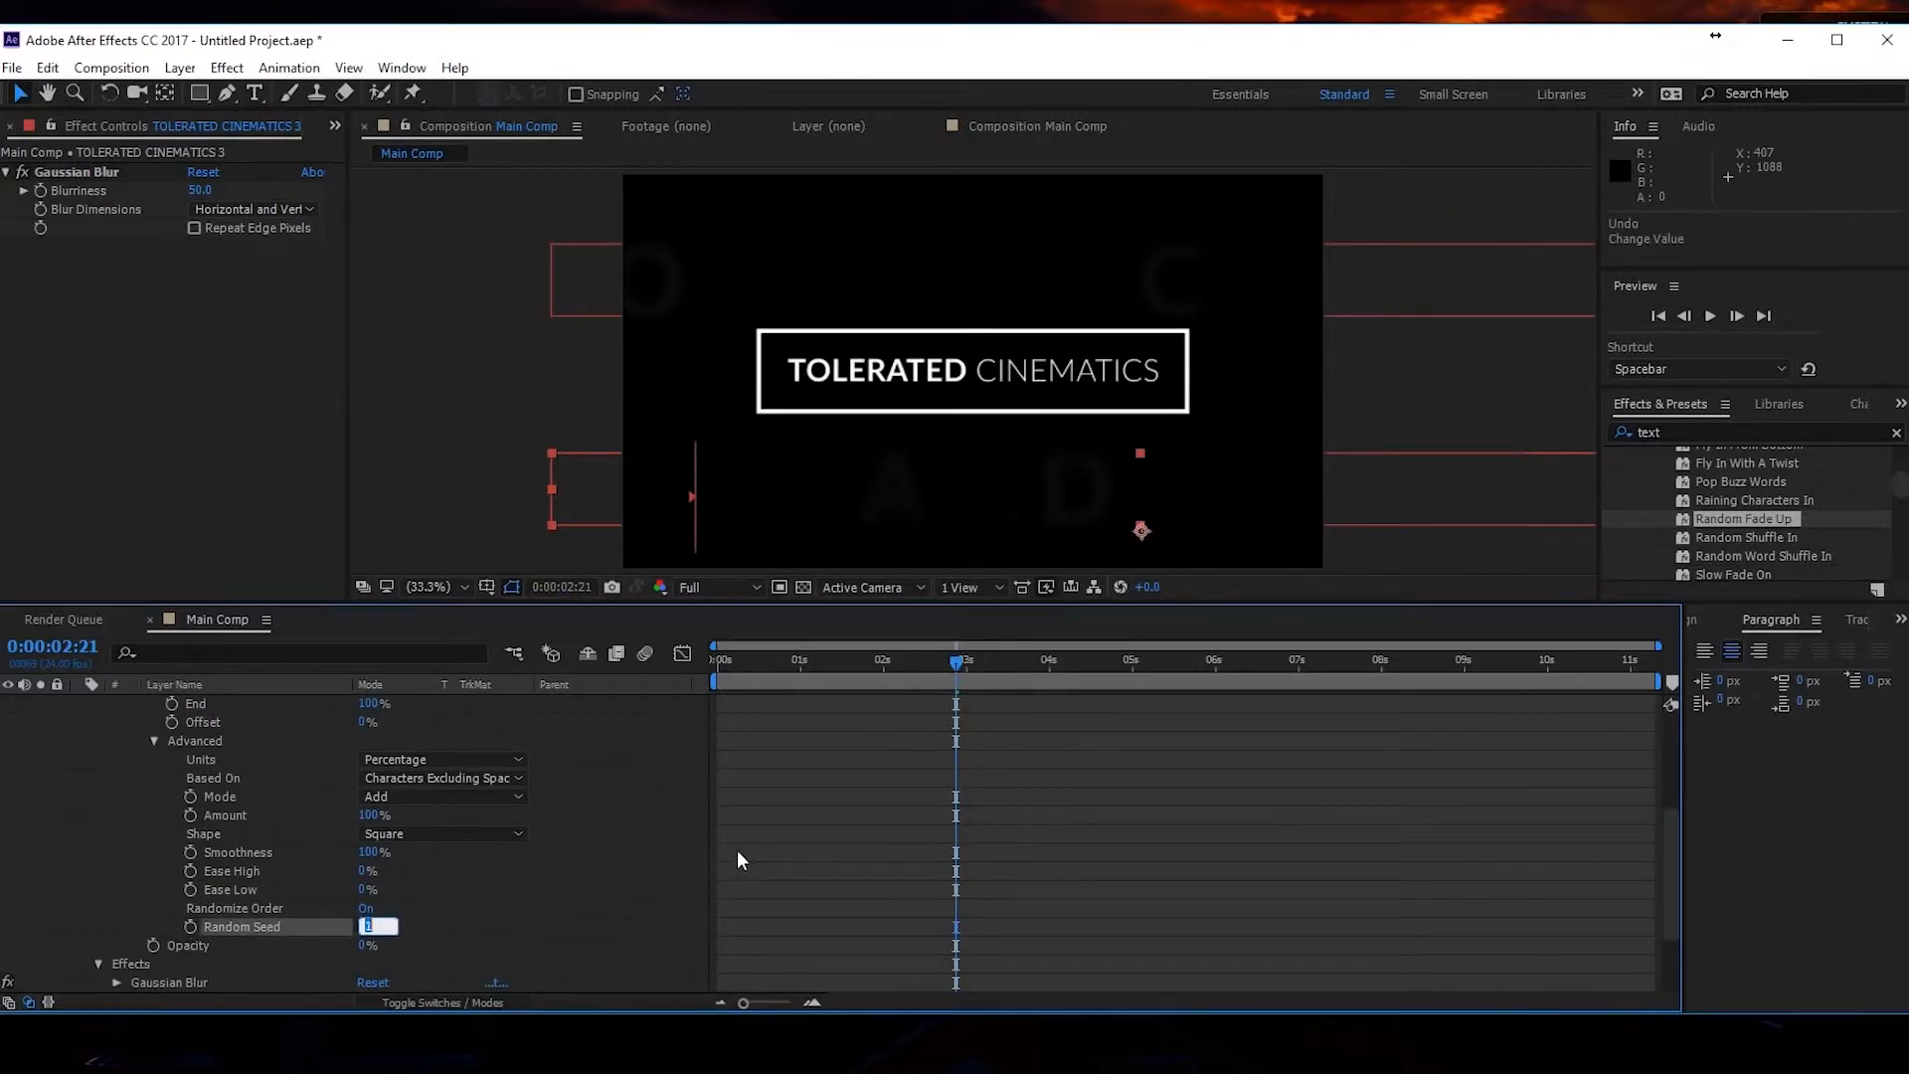
Move both blurred copies vertically closer to the title rectangle and preview the animation.
scroll(103, 796, "up", 4)
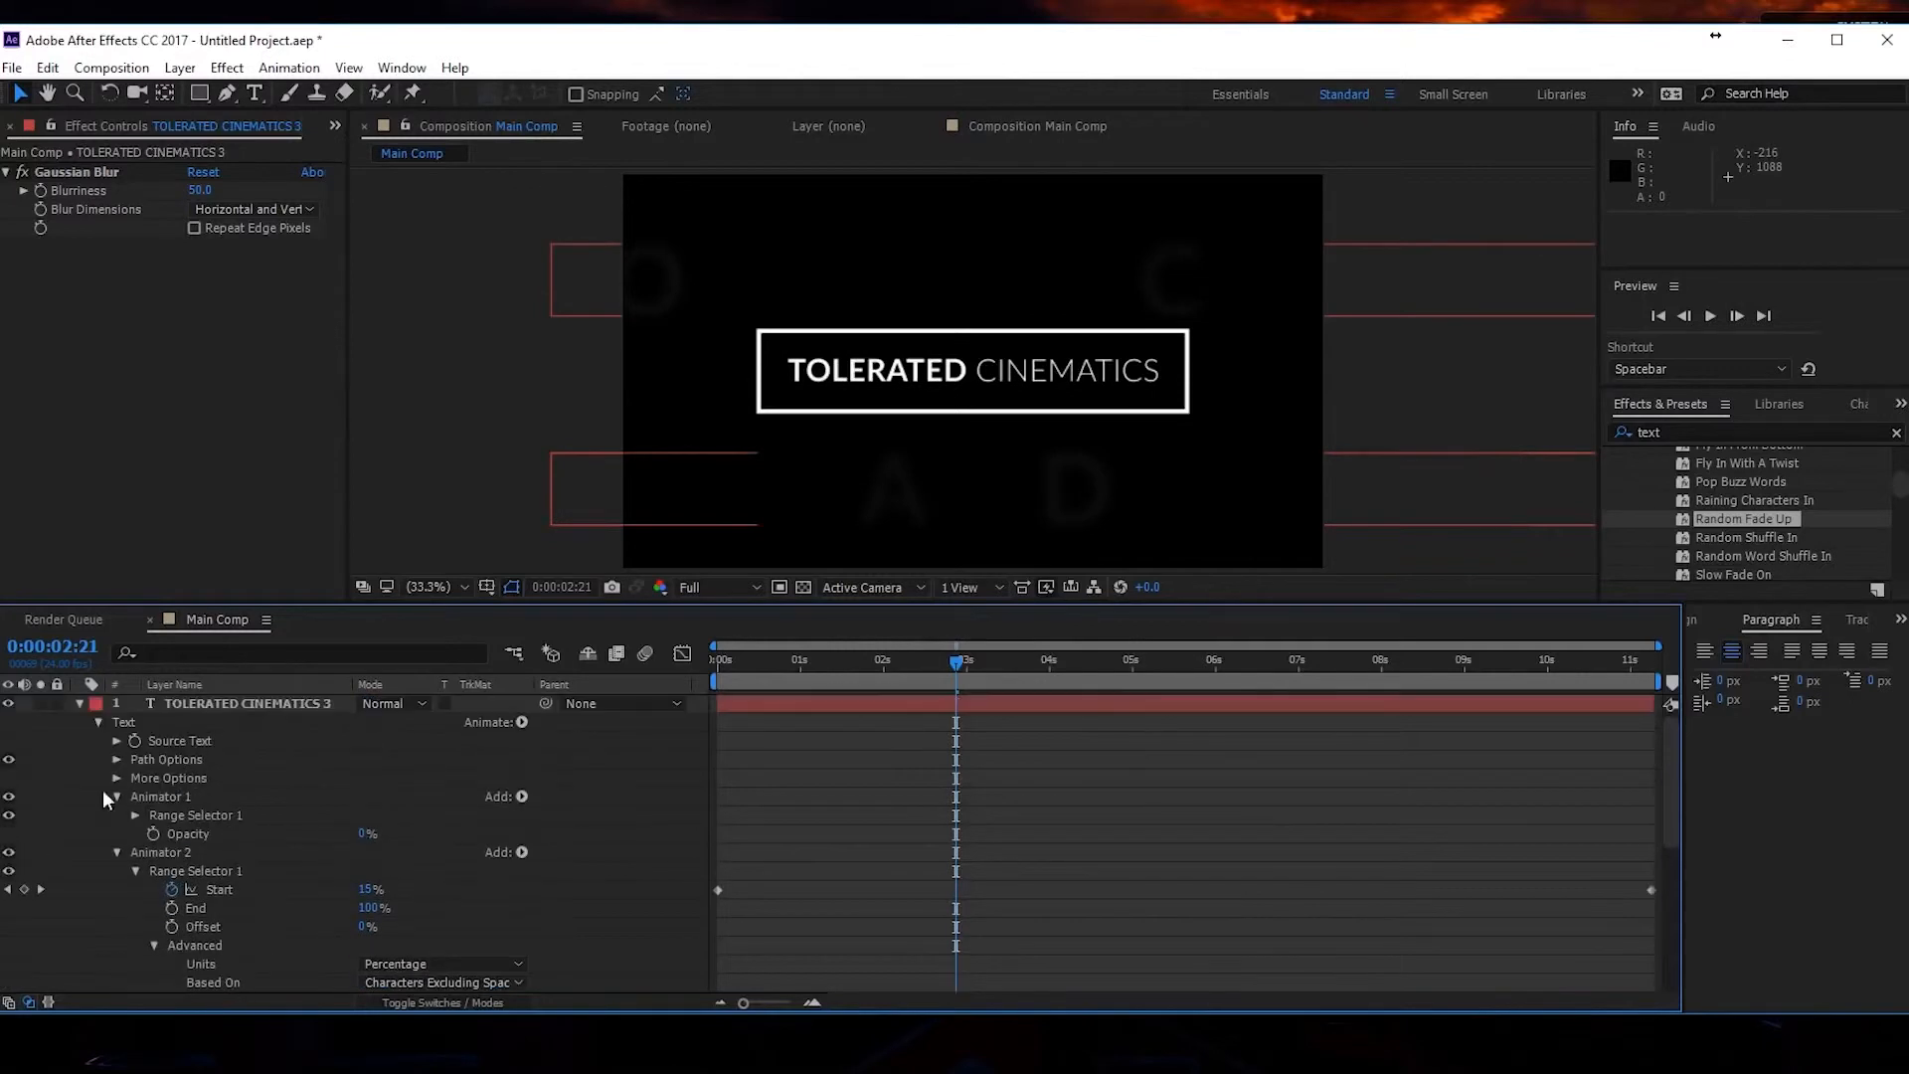
left_click(80, 704)
left_click(221, 704)
left_click_drag(941, 495, 950, 443)
left_click(247, 723)
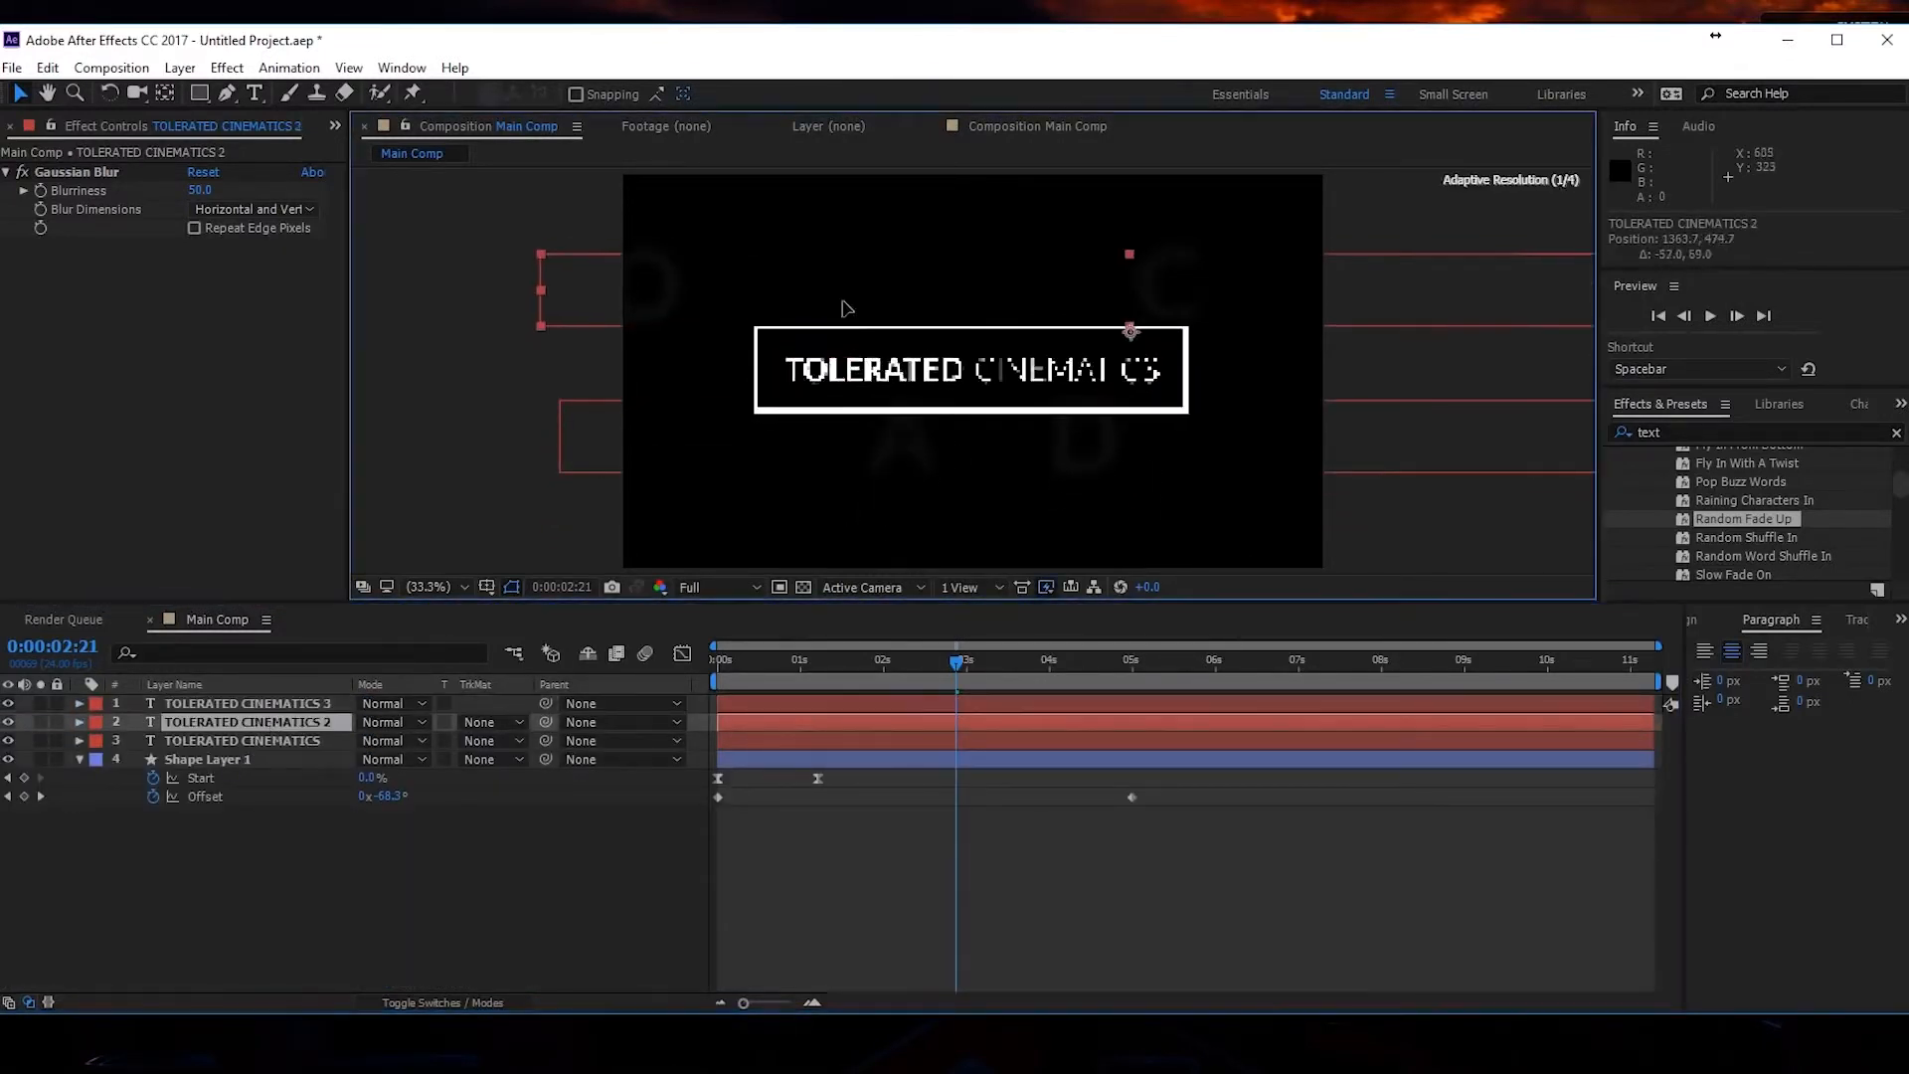
left_click(981, 826)
key("space")
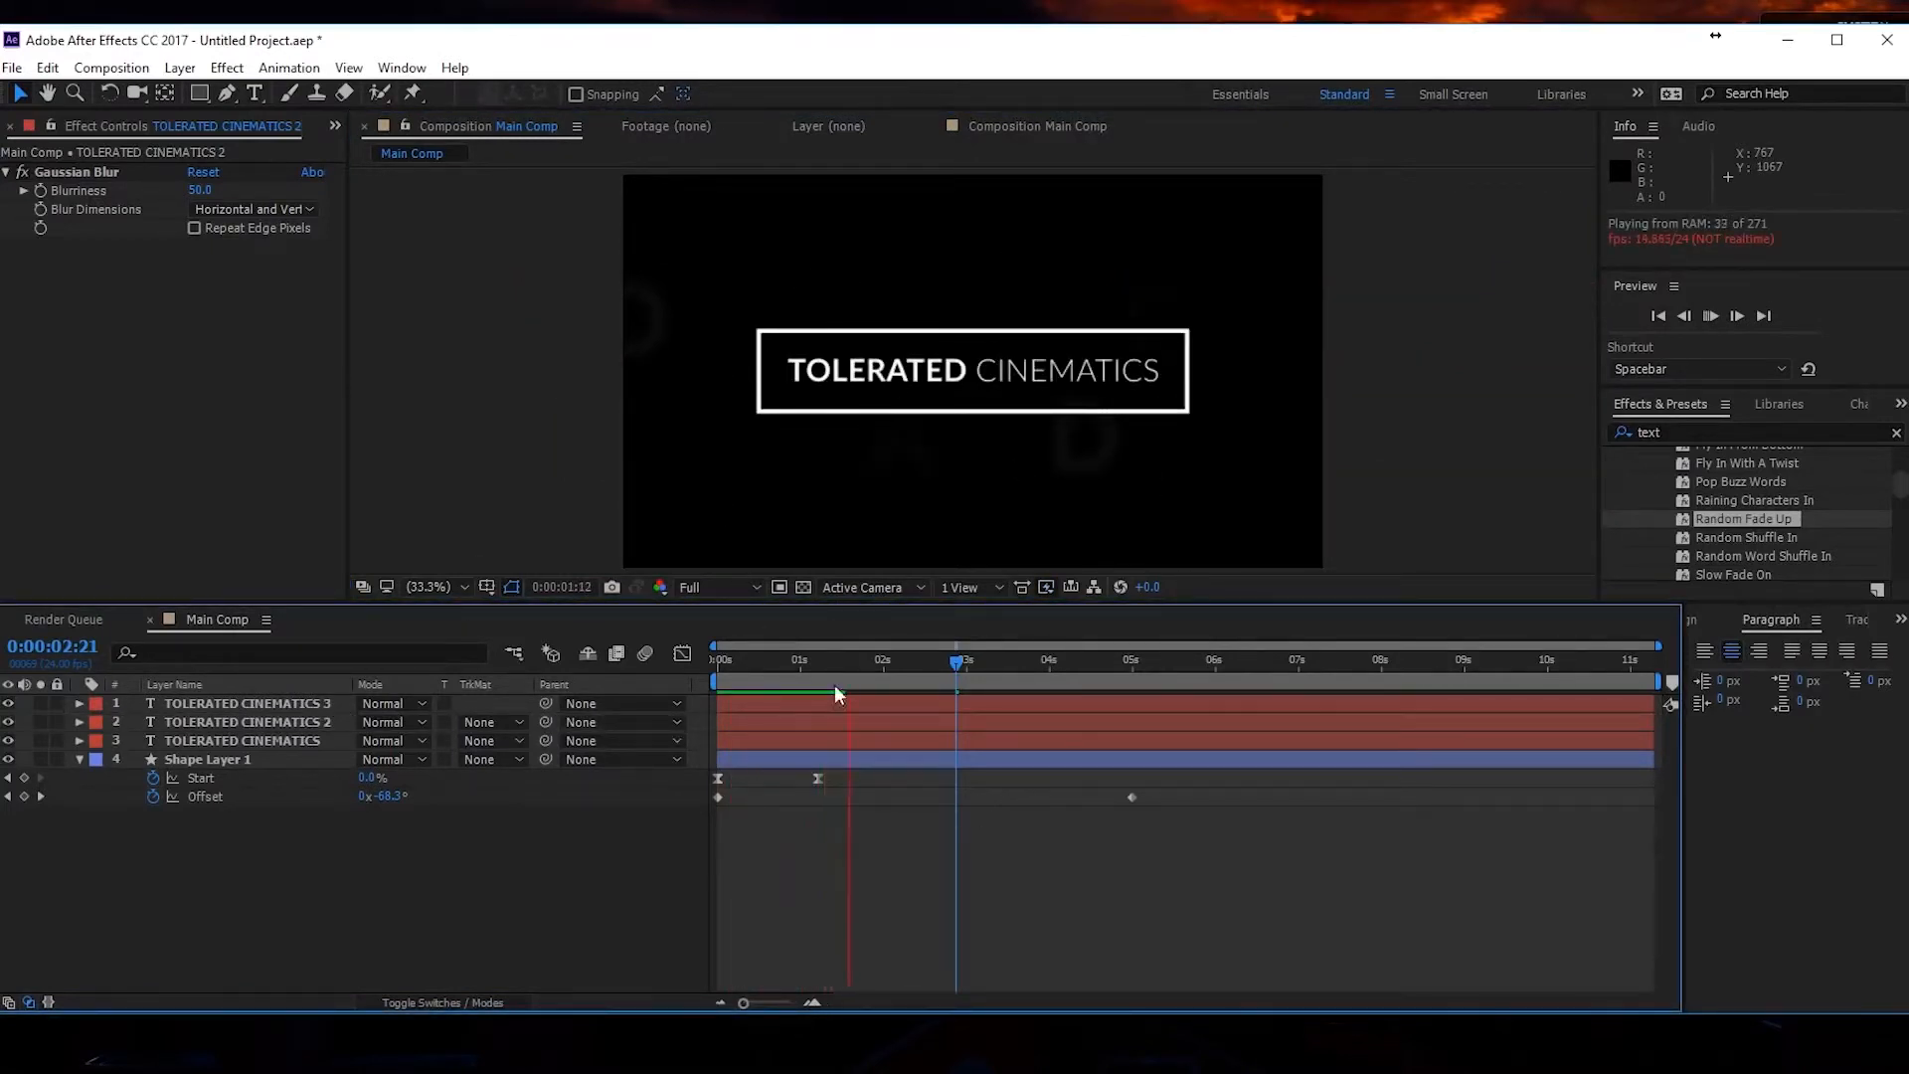
key("space")
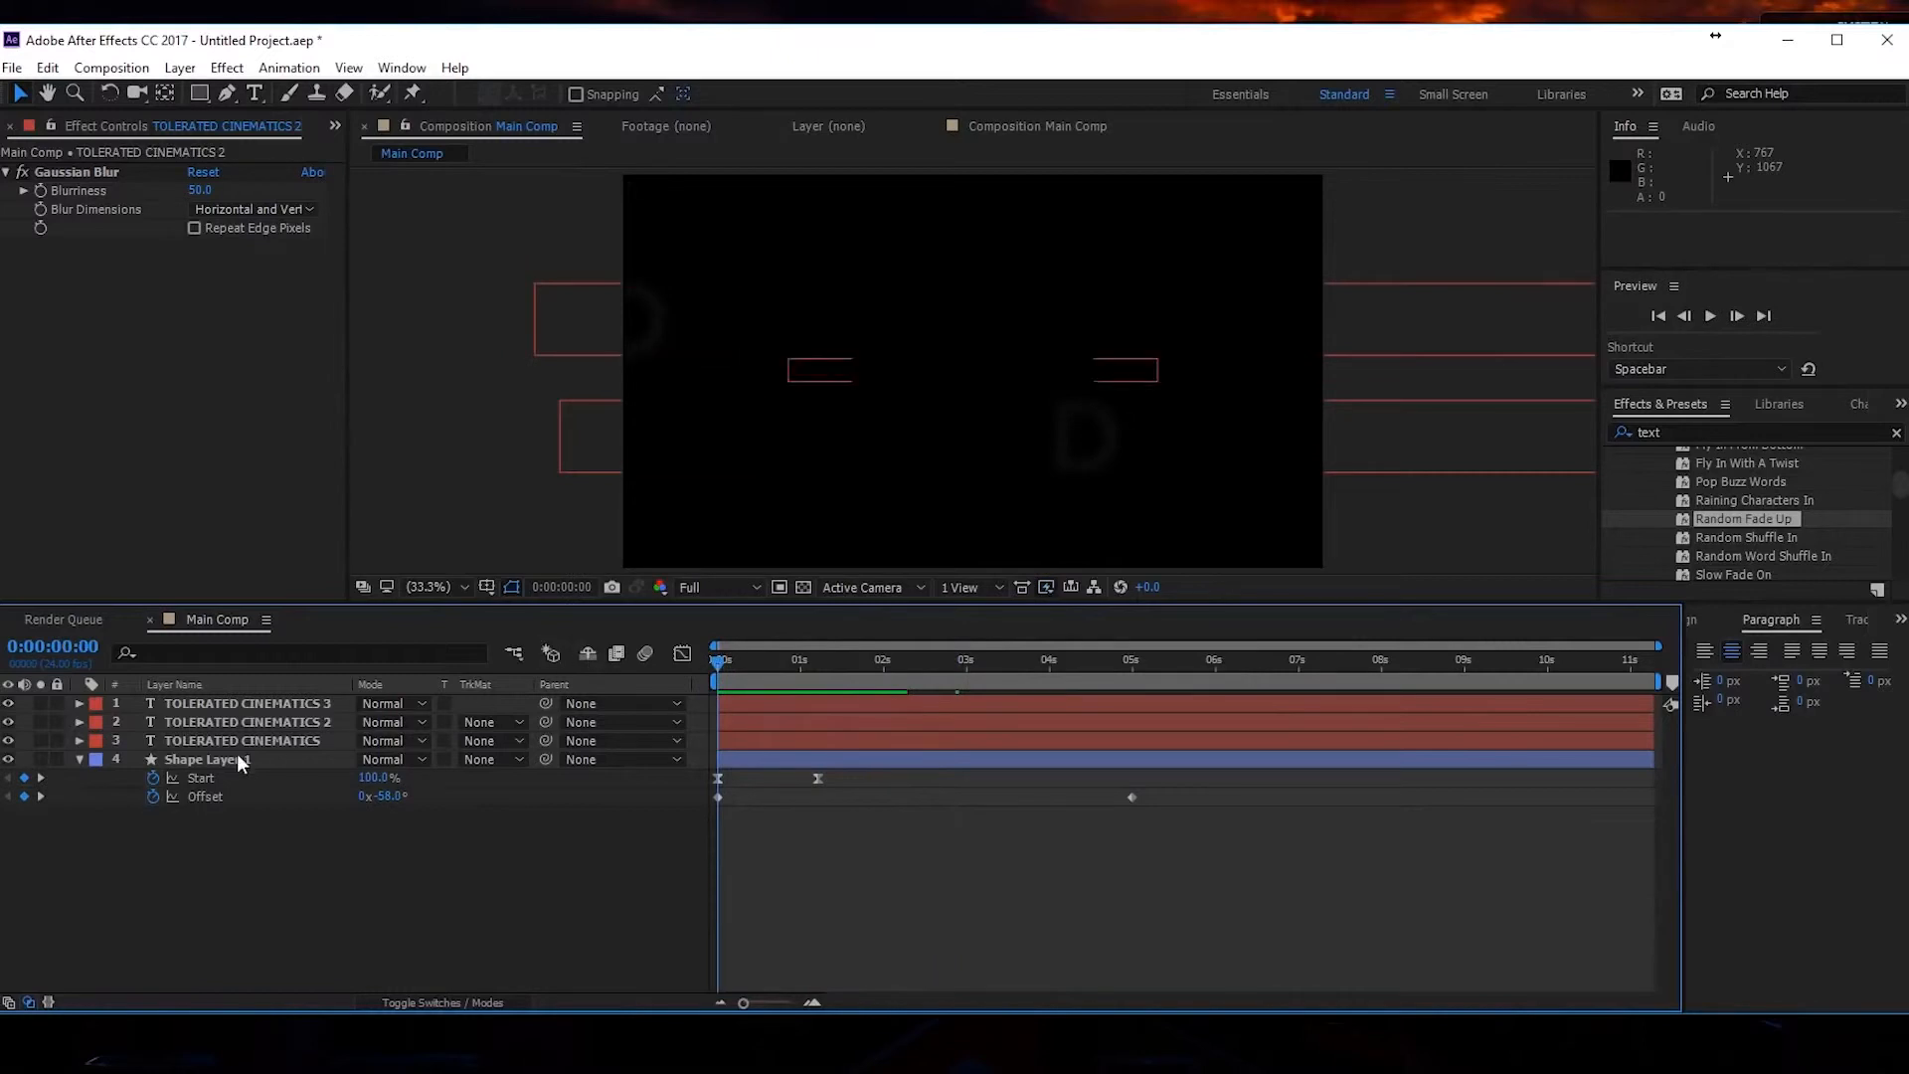
Duplicate the rectangle's Shape Layer 1 and set the current time to 0:00:00:22.
left_click(235, 759)
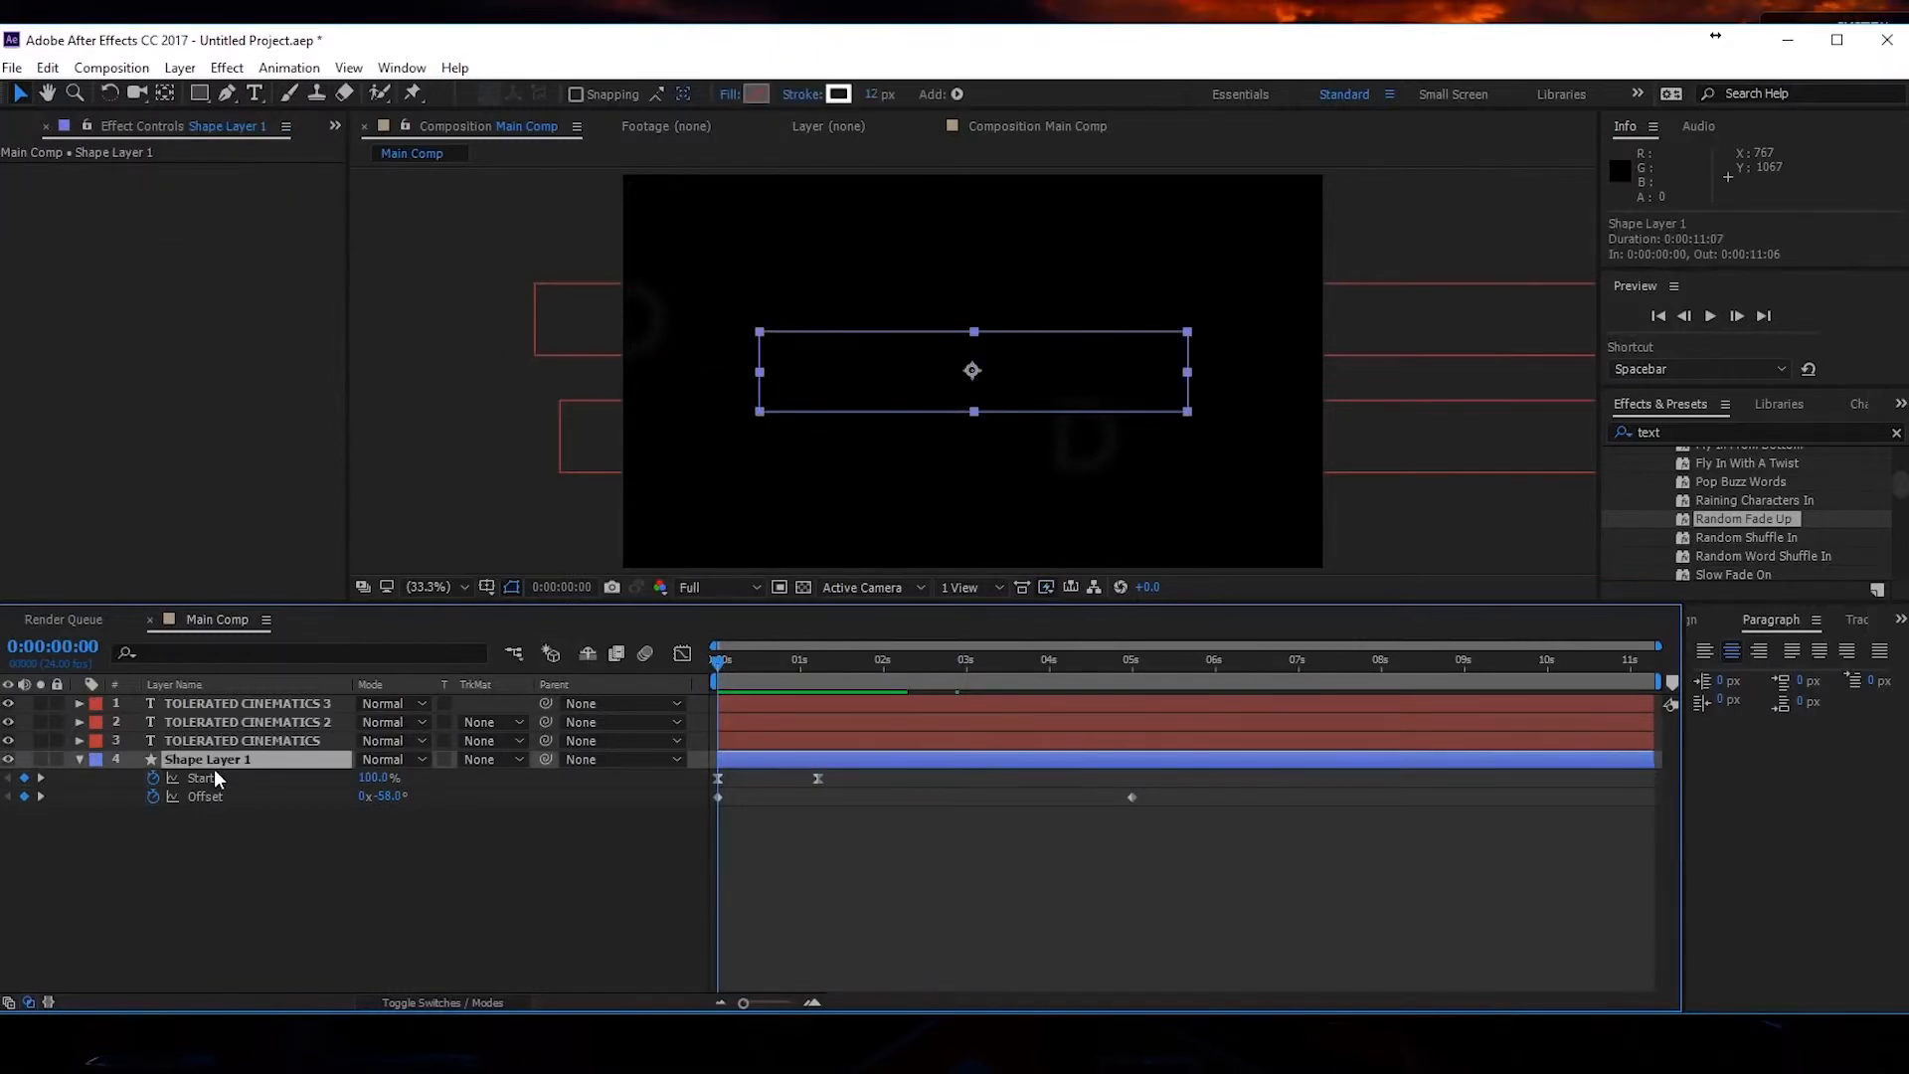
key("ctrl+d")
scroll(993, 410, "up", 2)
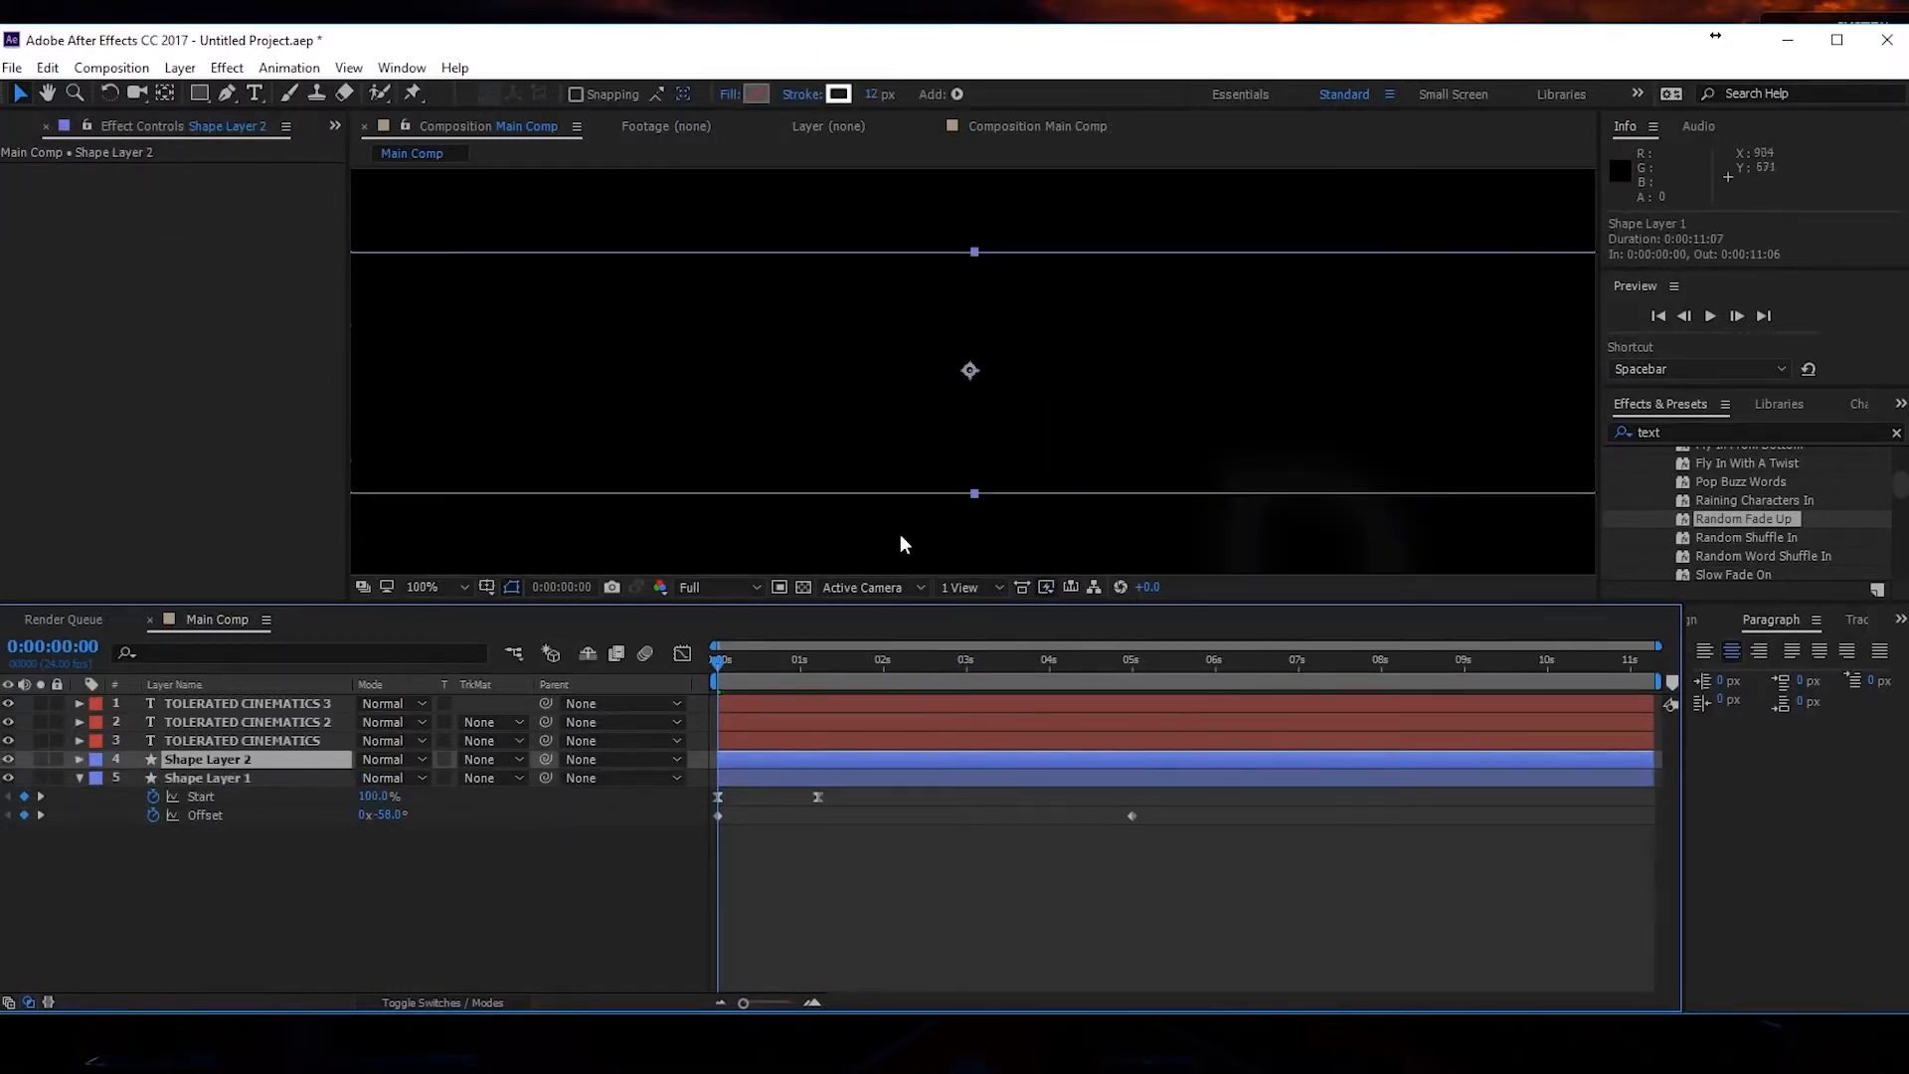
left_click_drag(722, 665, 796, 666)
left_click_drag(850, 529, 947, 513)
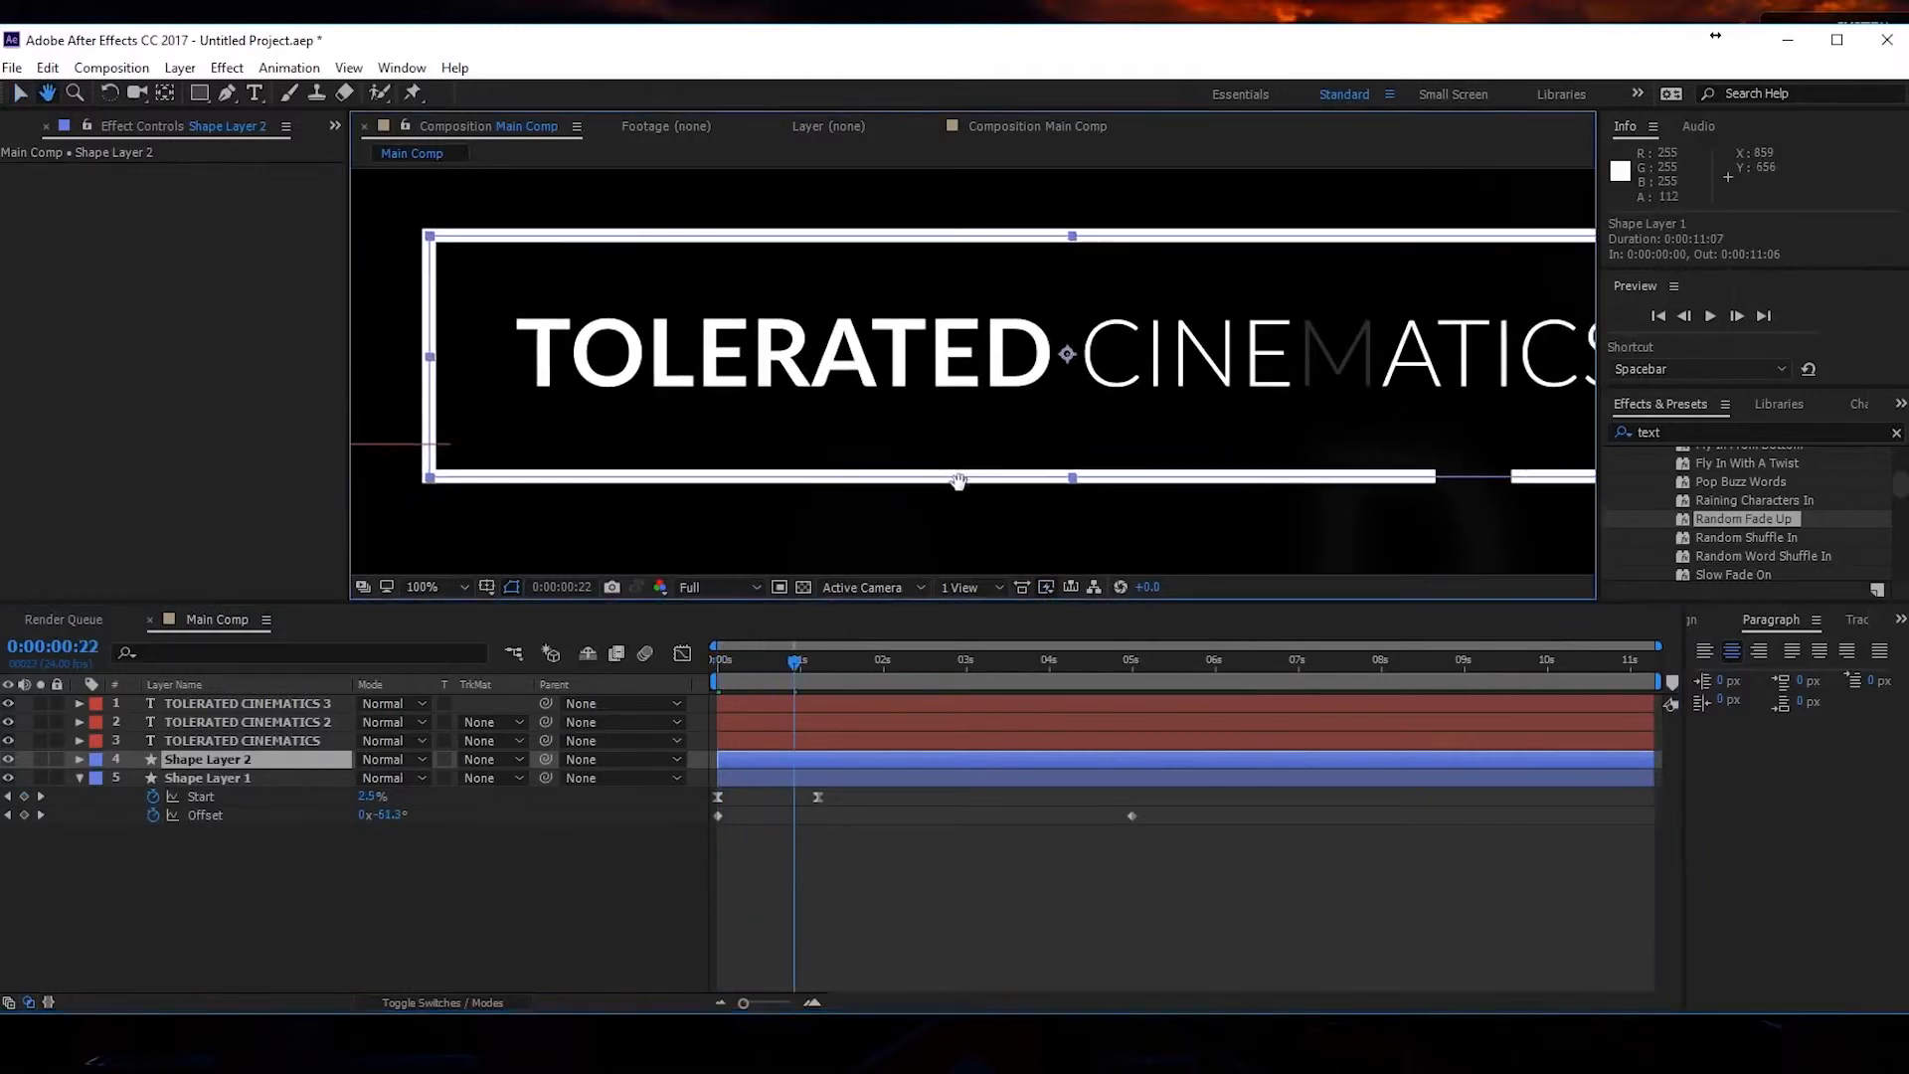
Set the stroke width of Shape Layer 2's rectangle to 17.
left_click(314, 759)
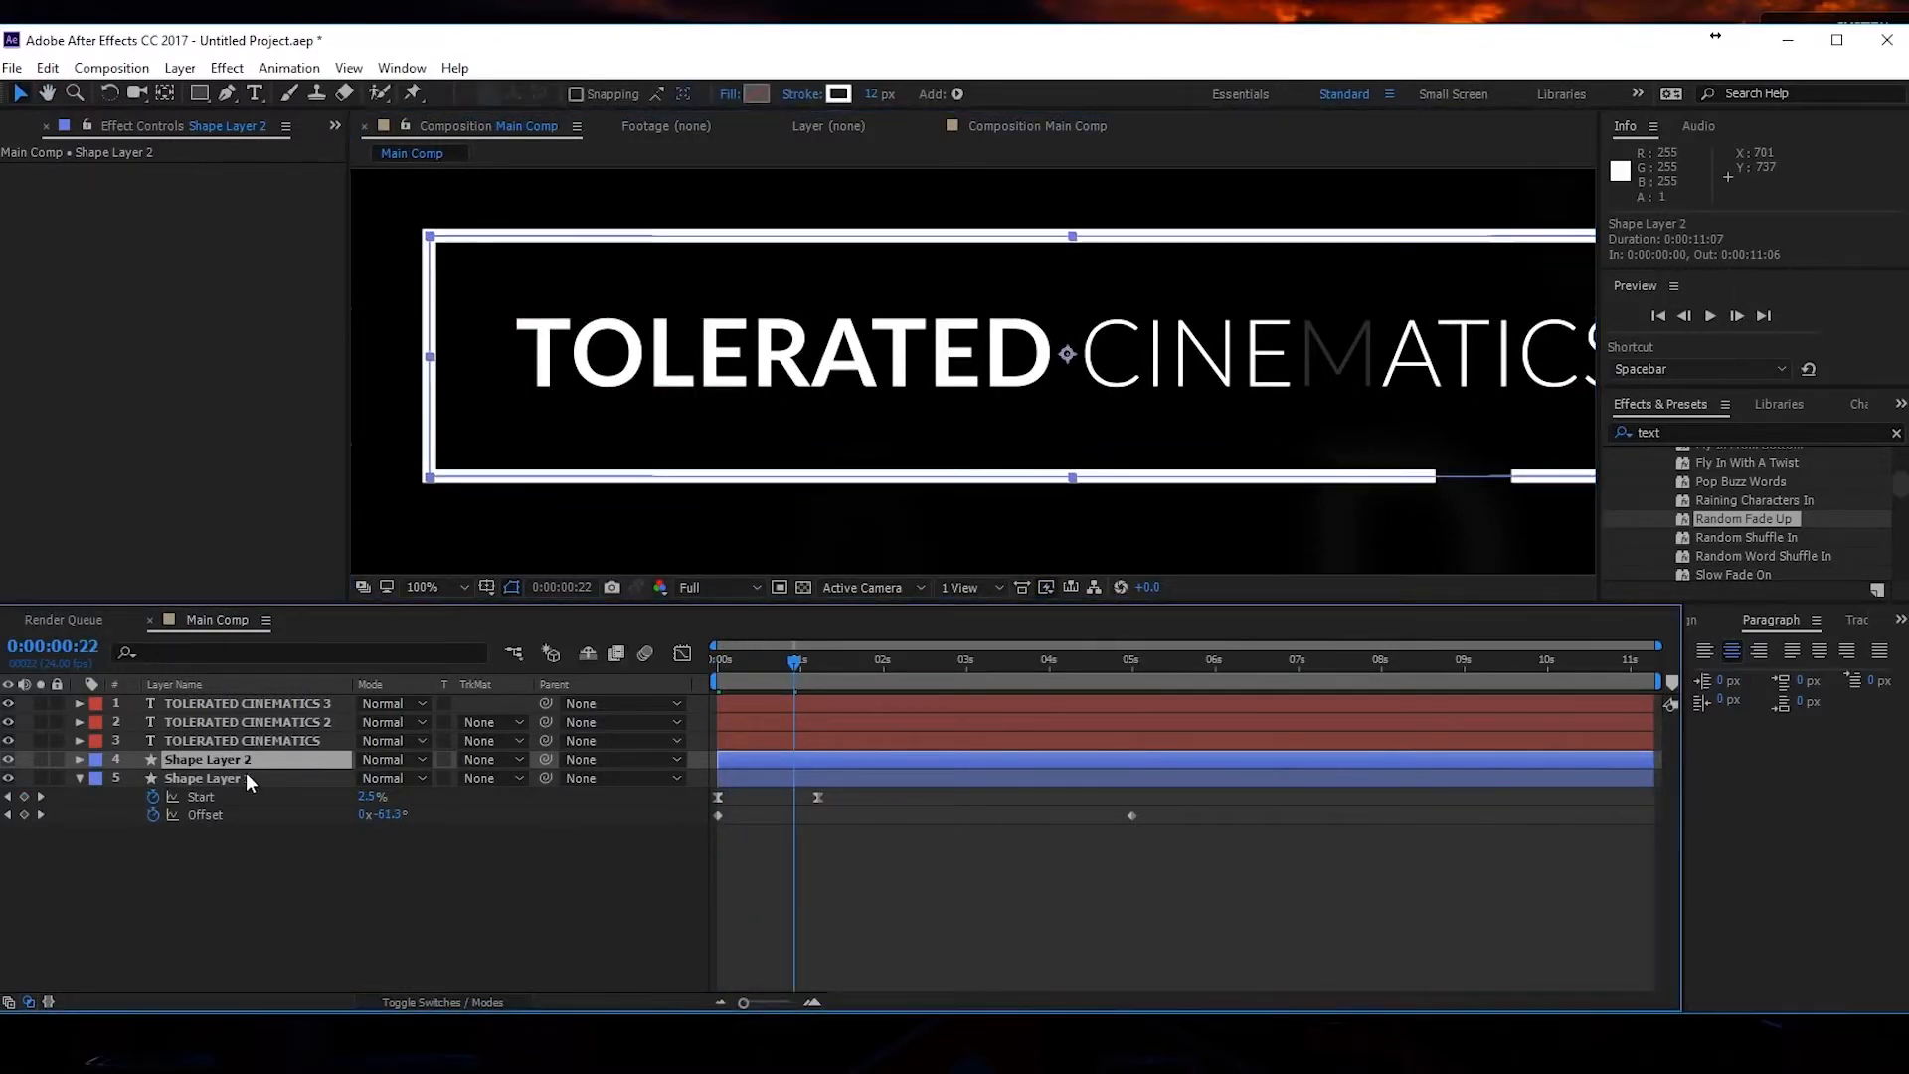
left_click(78, 760)
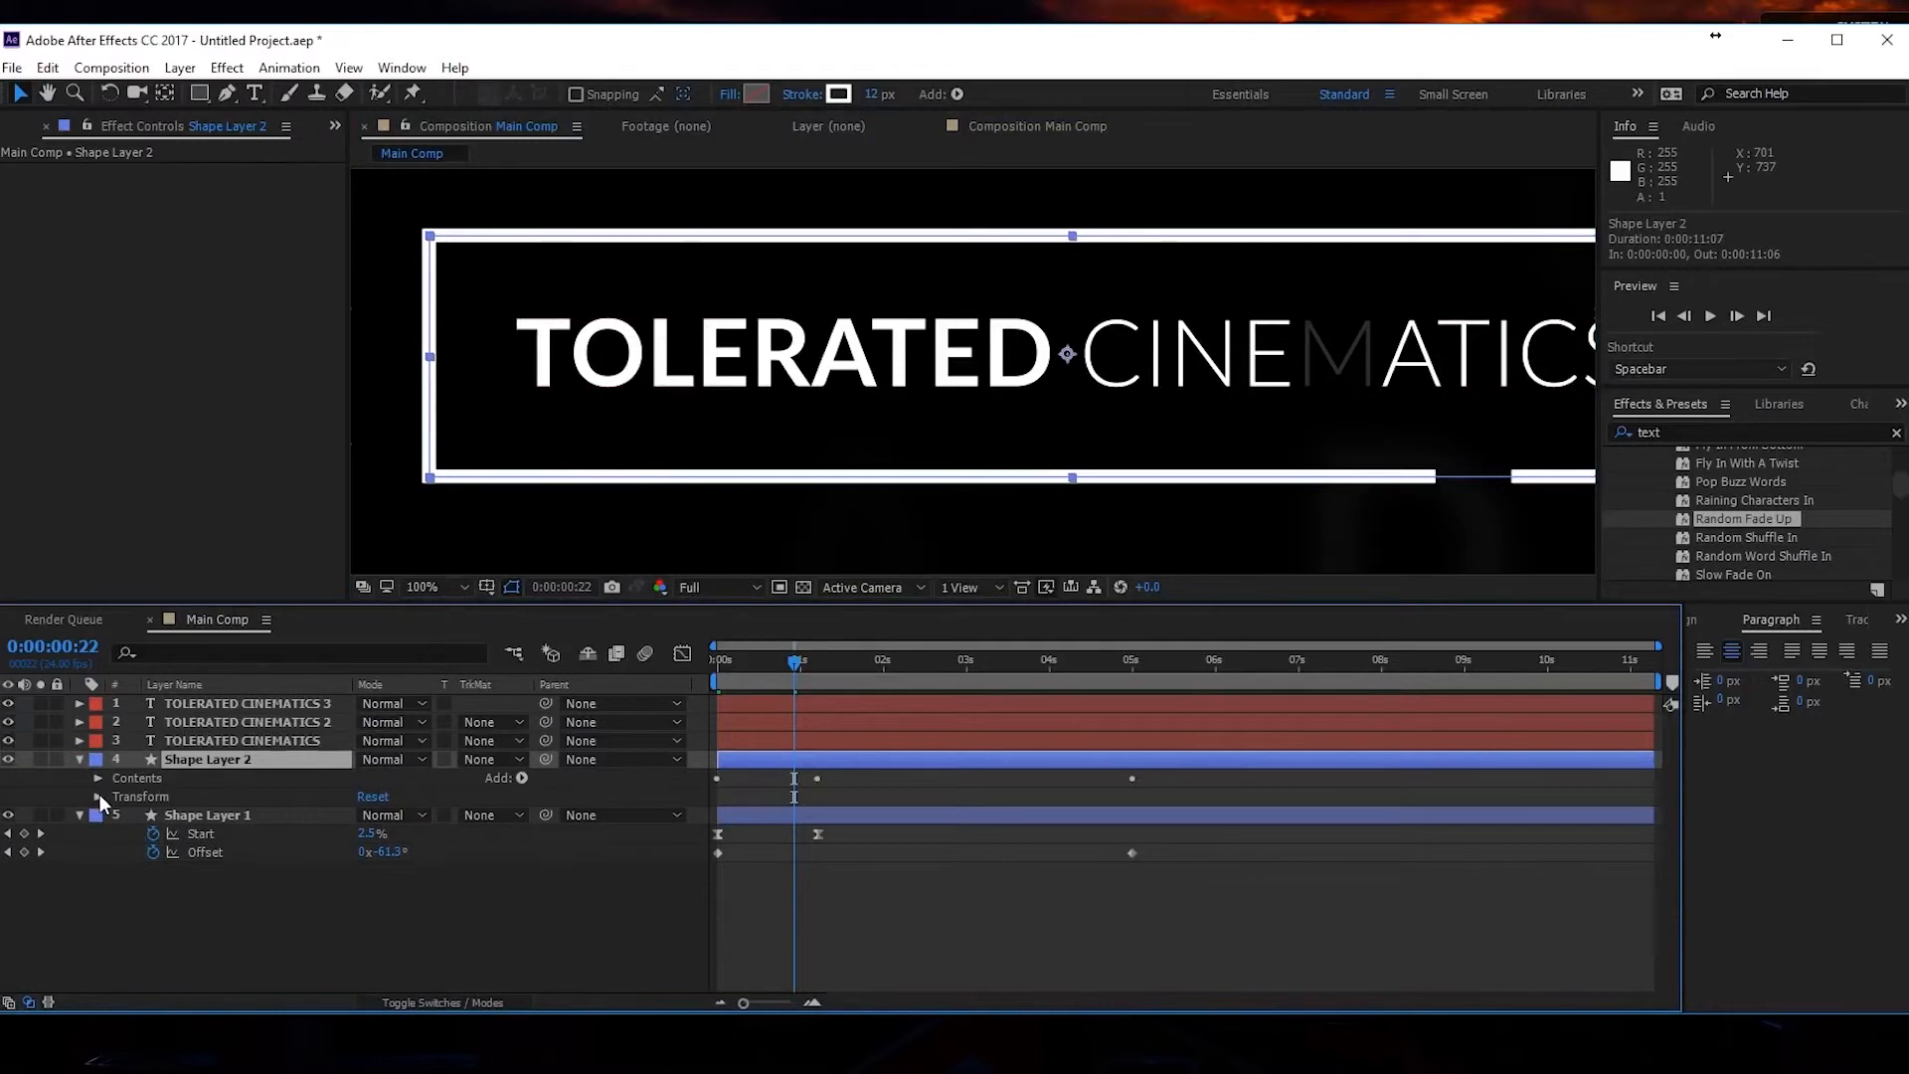
left_click(98, 776)
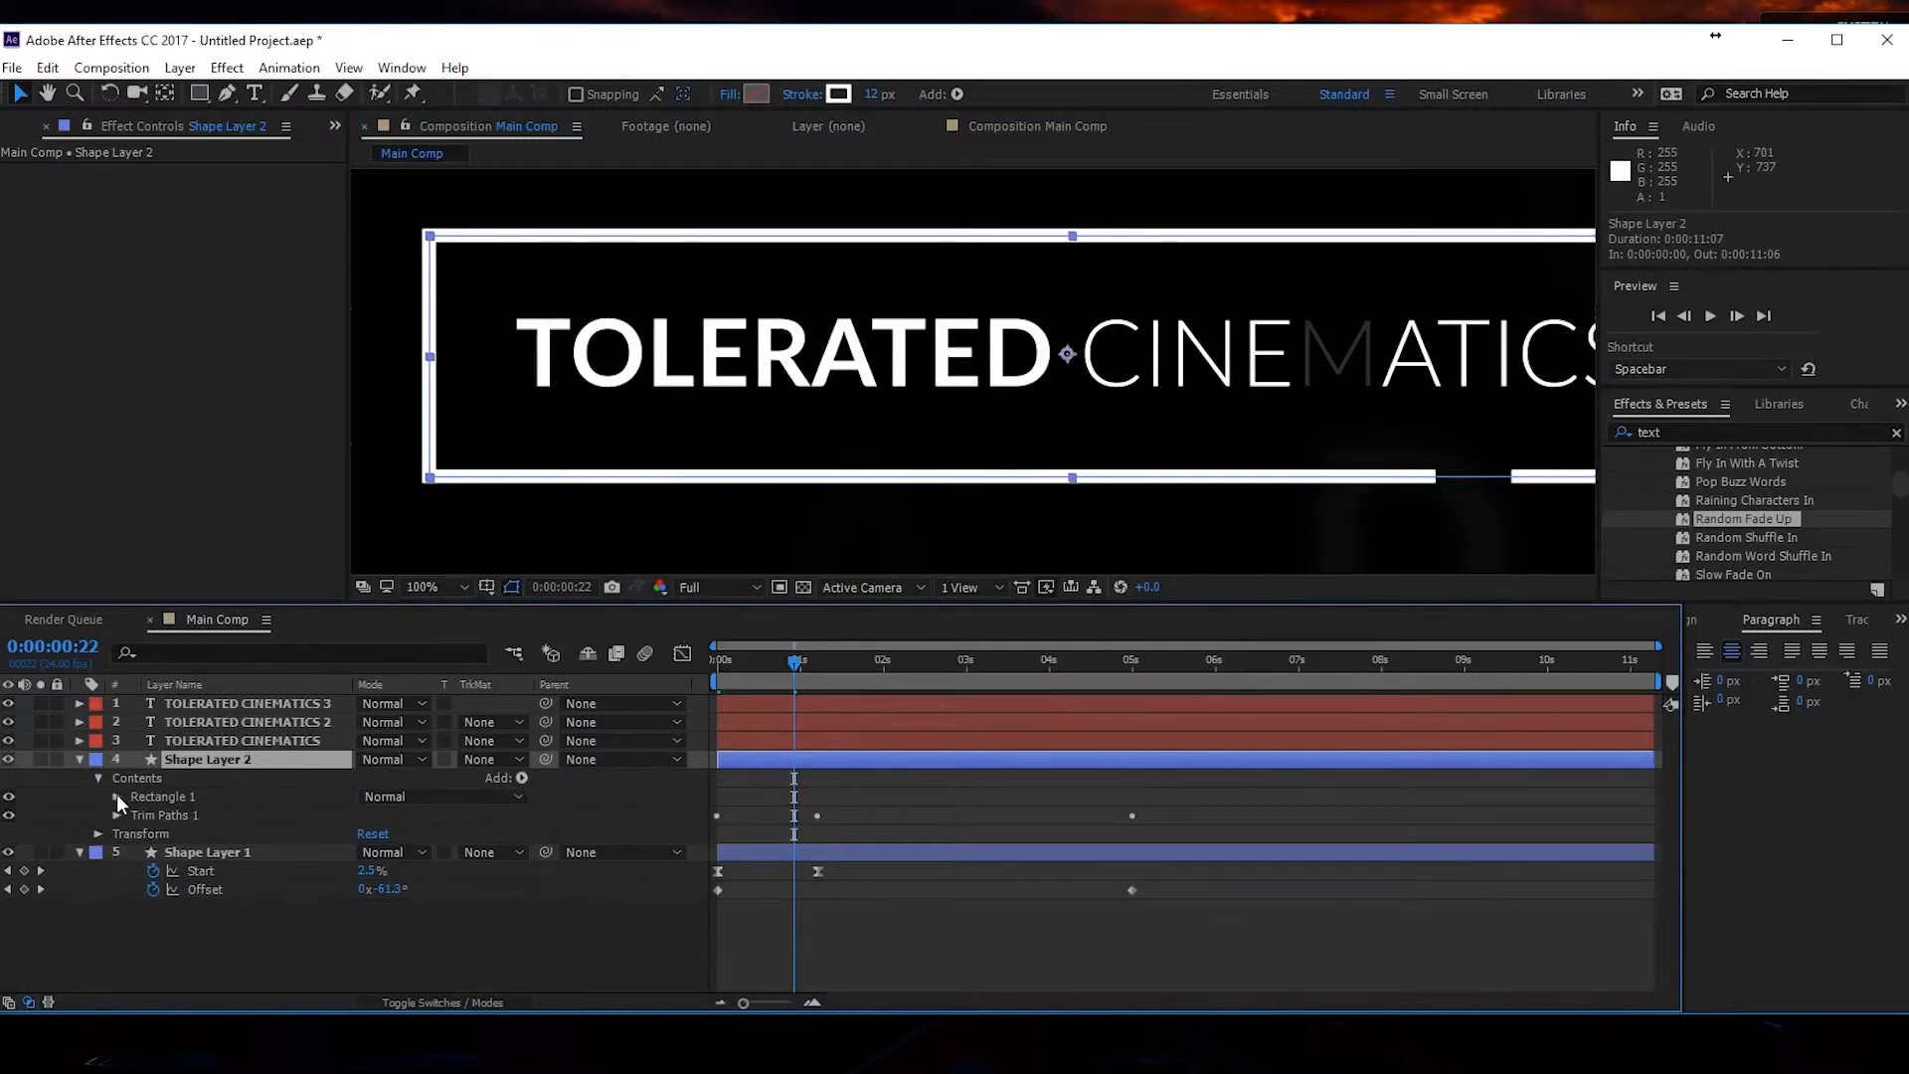
left_click(116, 796)
left_click(136, 834)
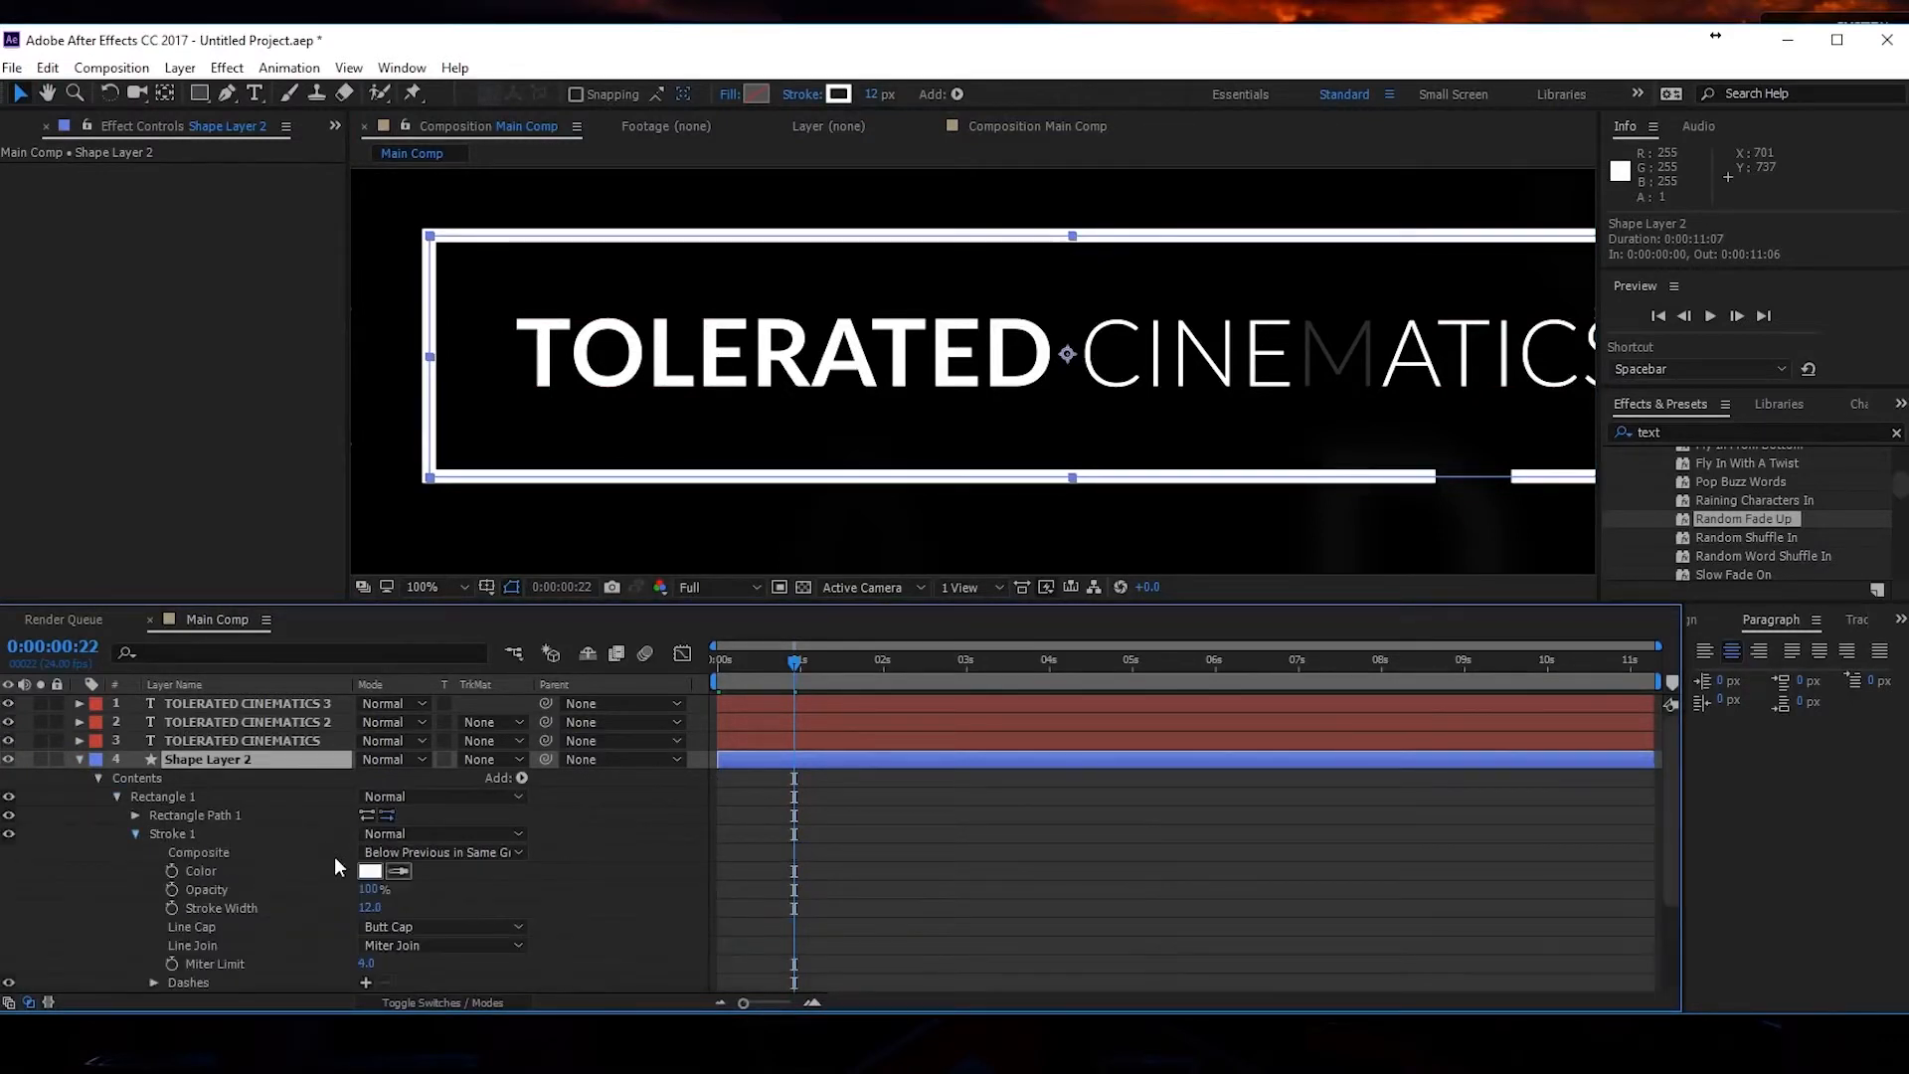
left_click(381, 909)
type("15")
key("Return")
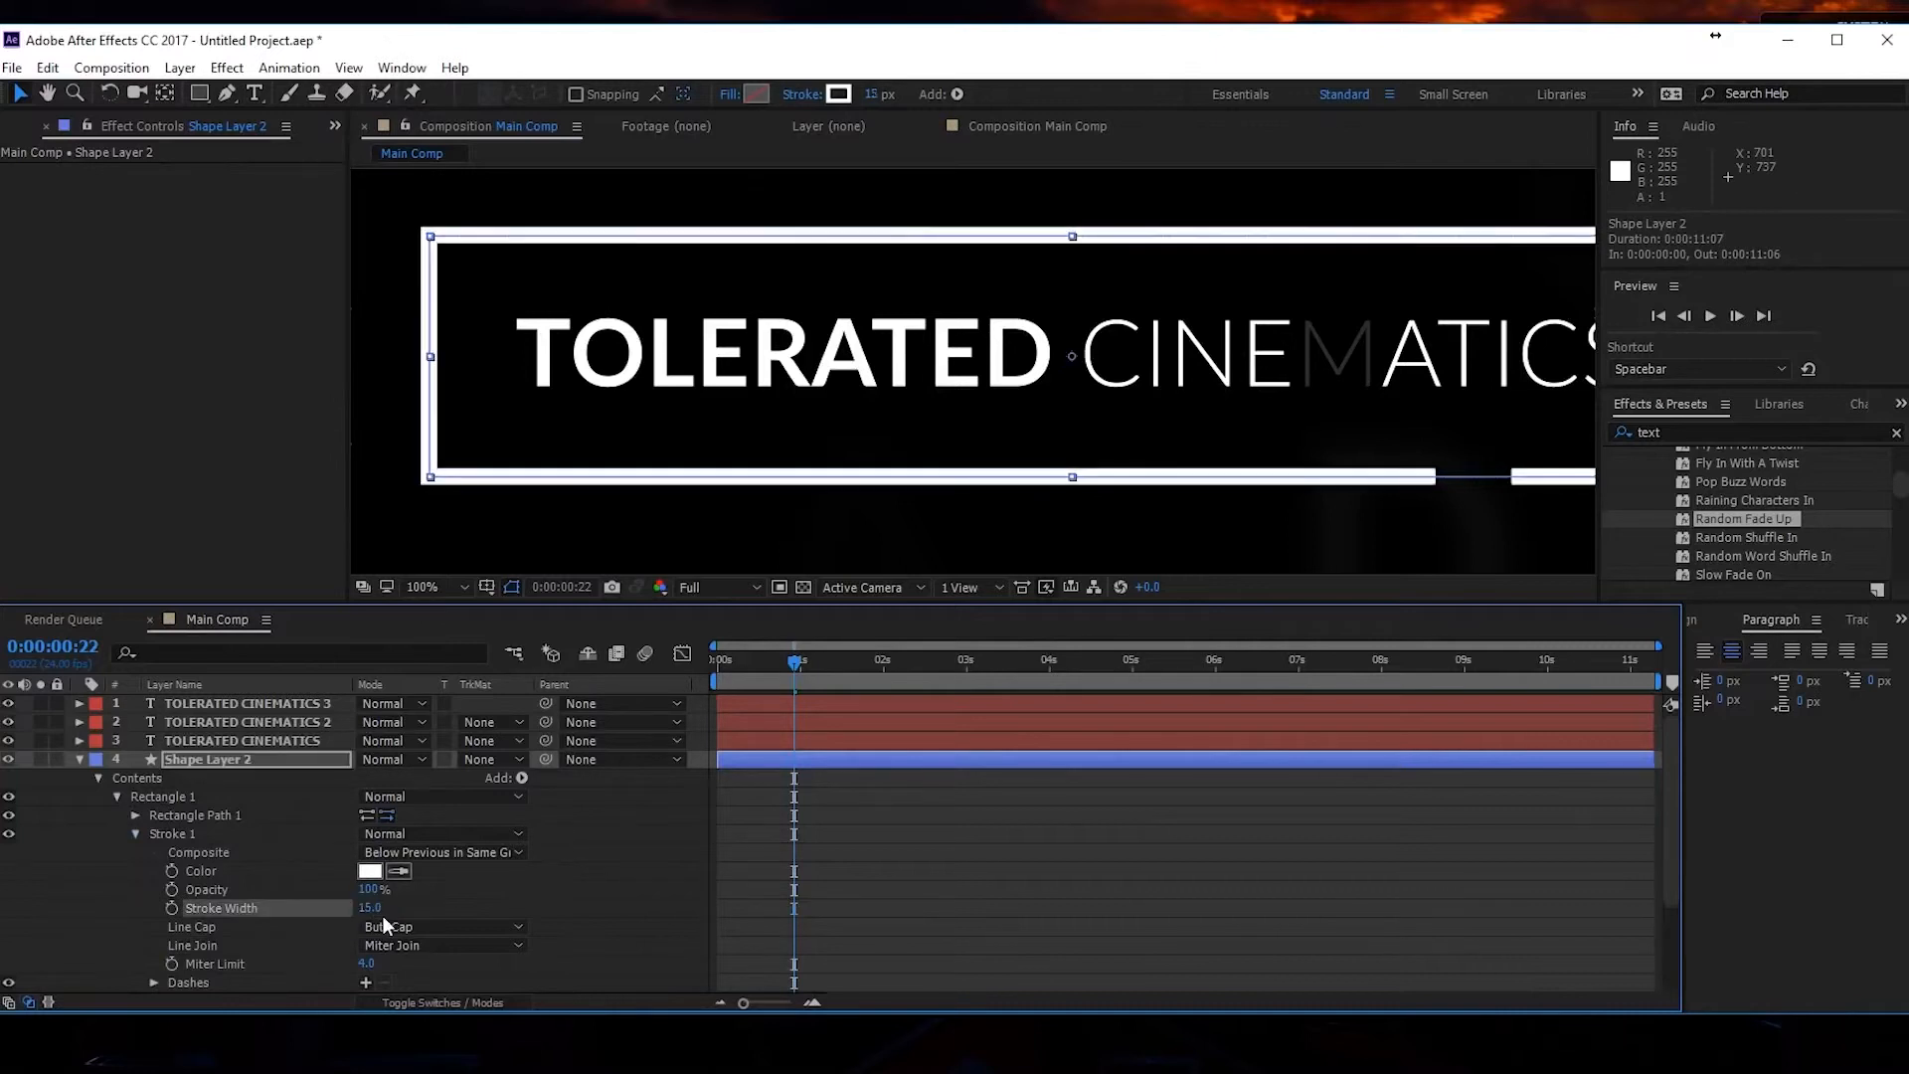
left_click_drag(369, 906, 378, 907)
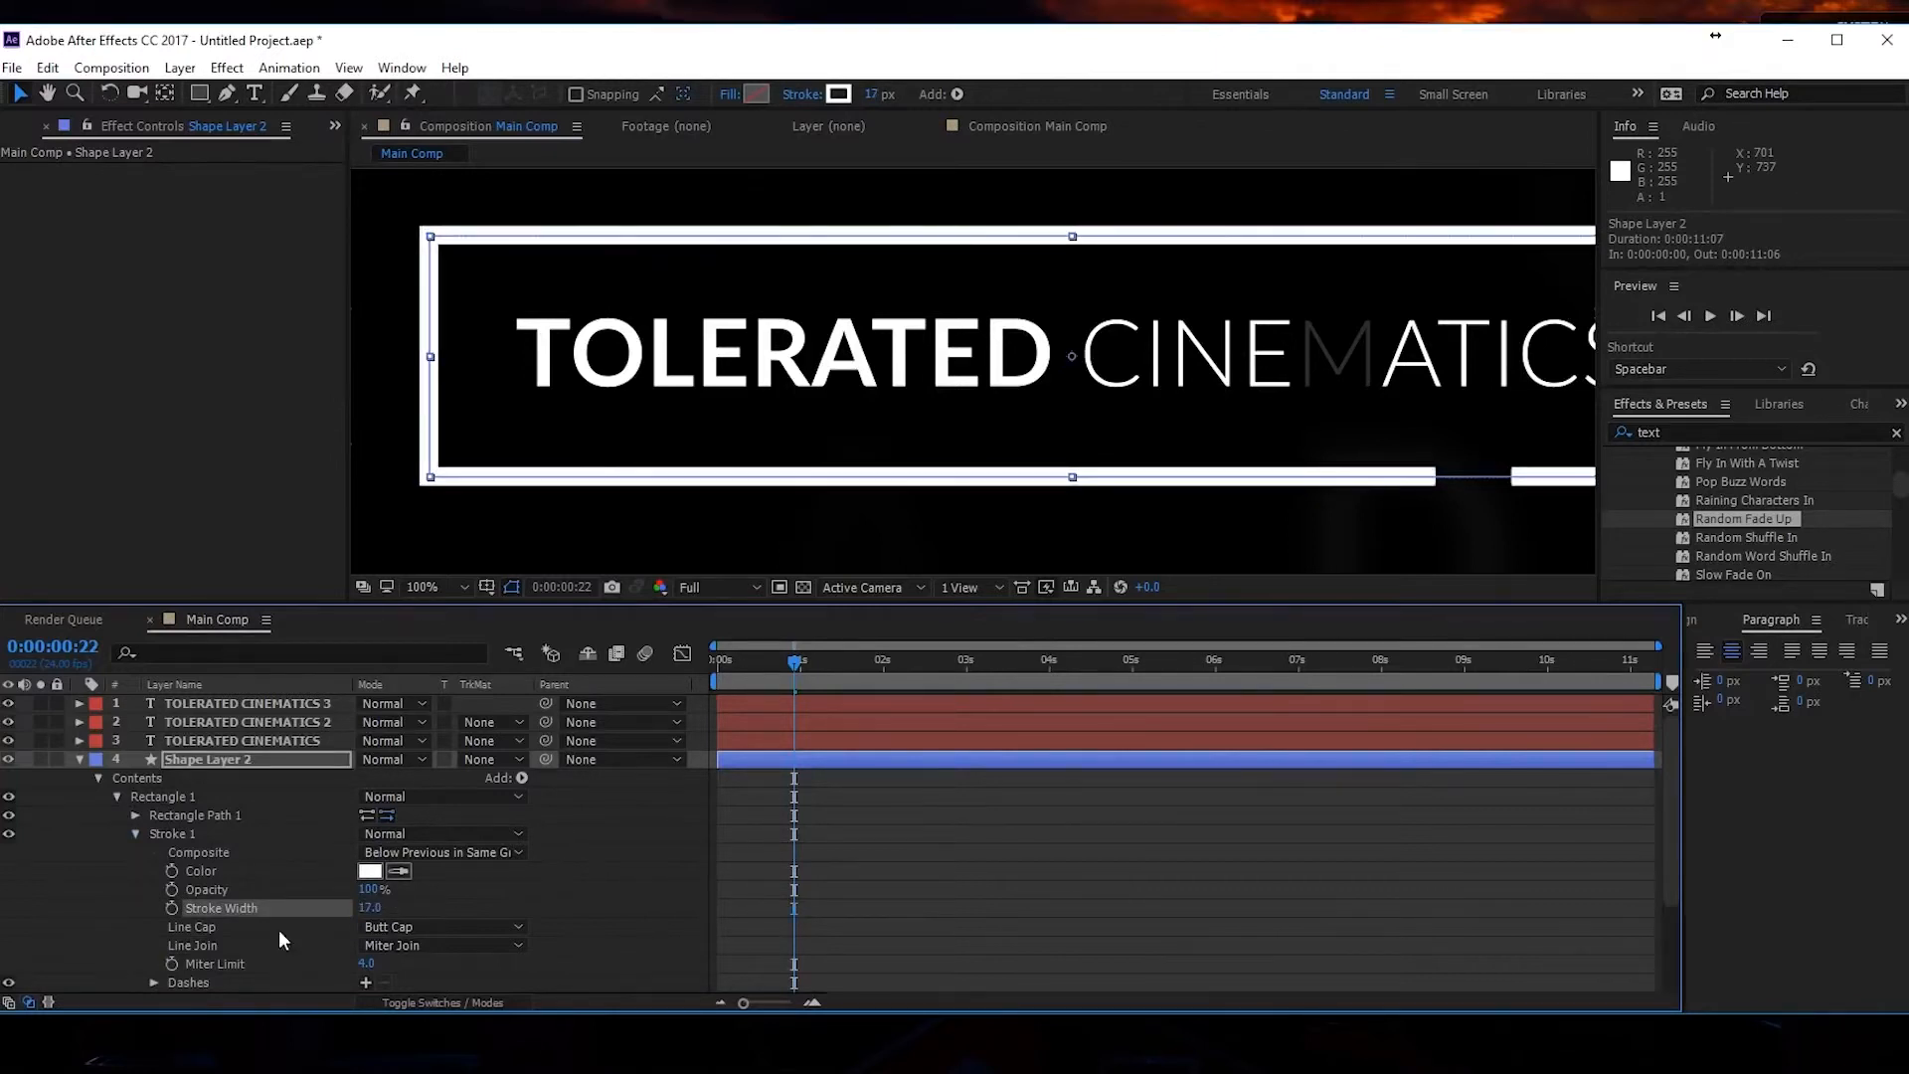
left_click(80, 760)
Change the stroke color of Shape Layer 1's rectangle to golden yellow FFC000.
left_click(79, 779)
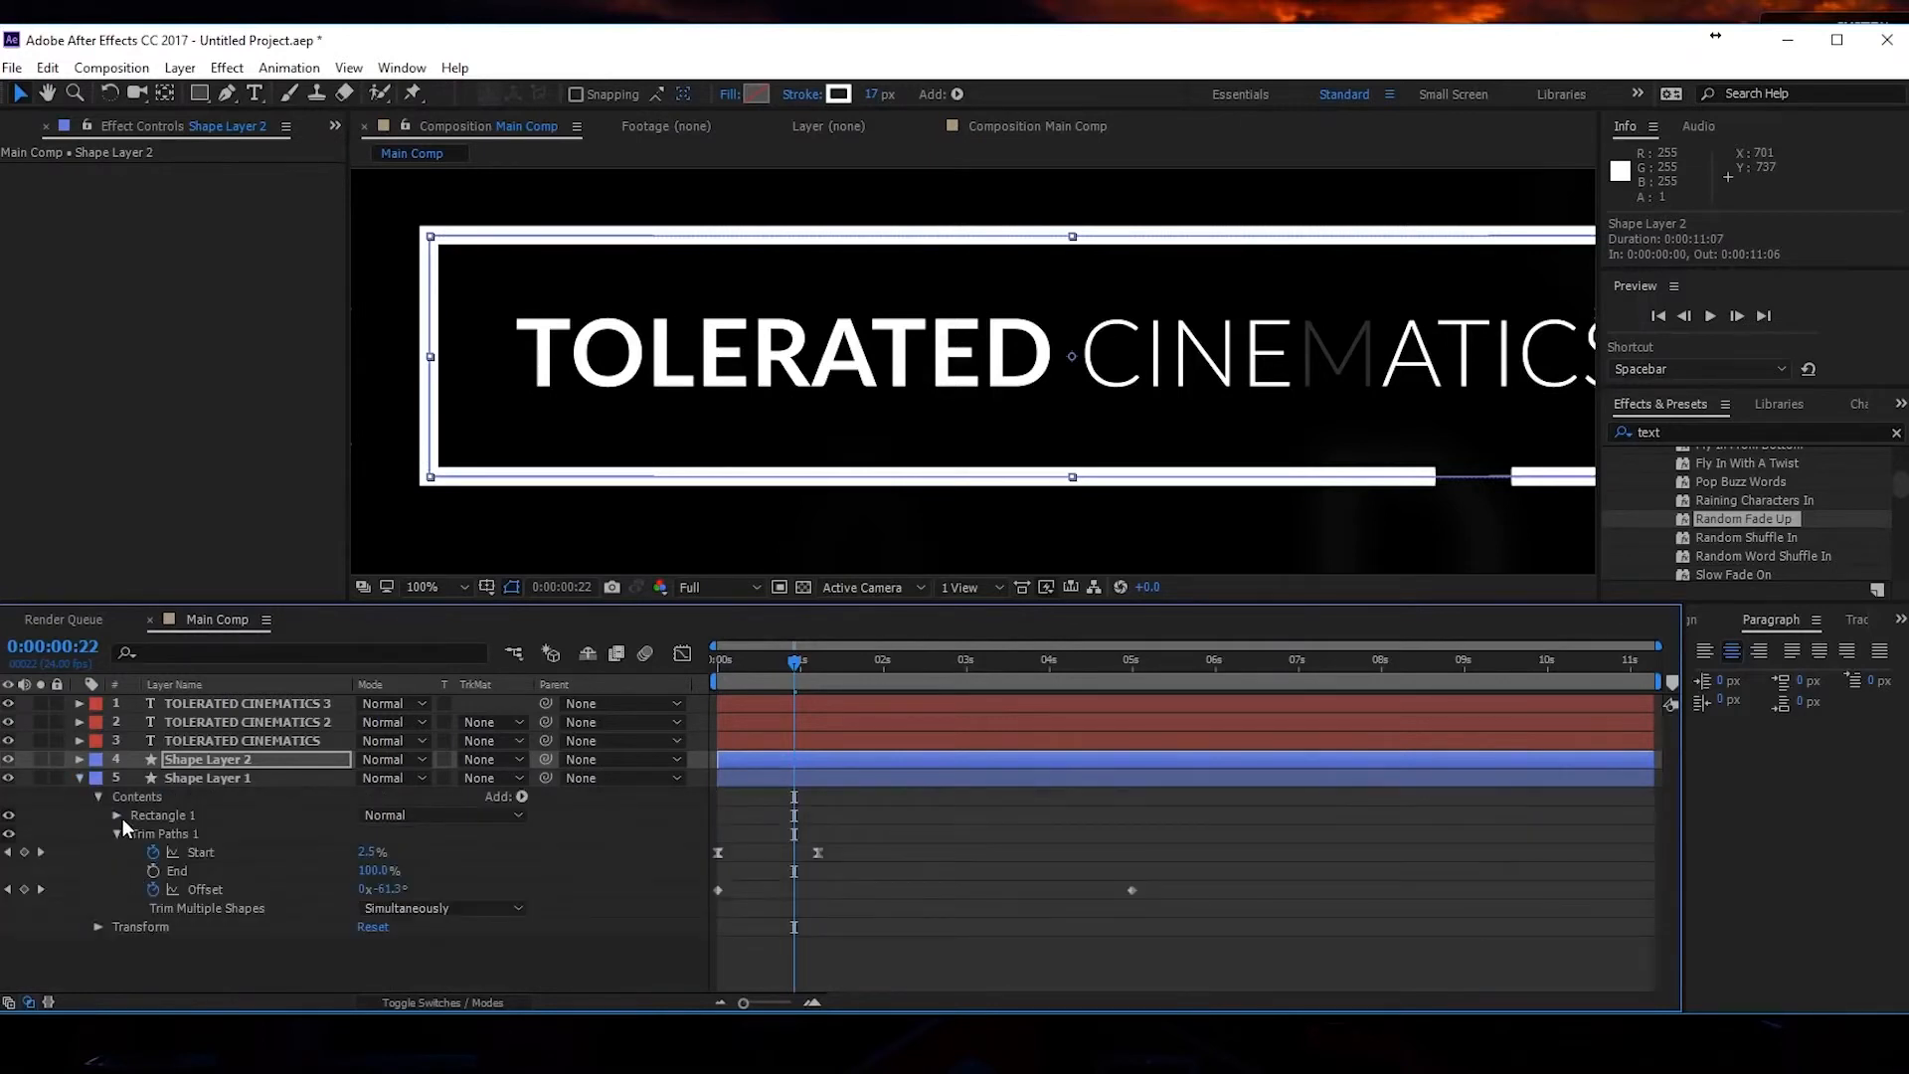
left_click(117, 816)
left_click(137, 852)
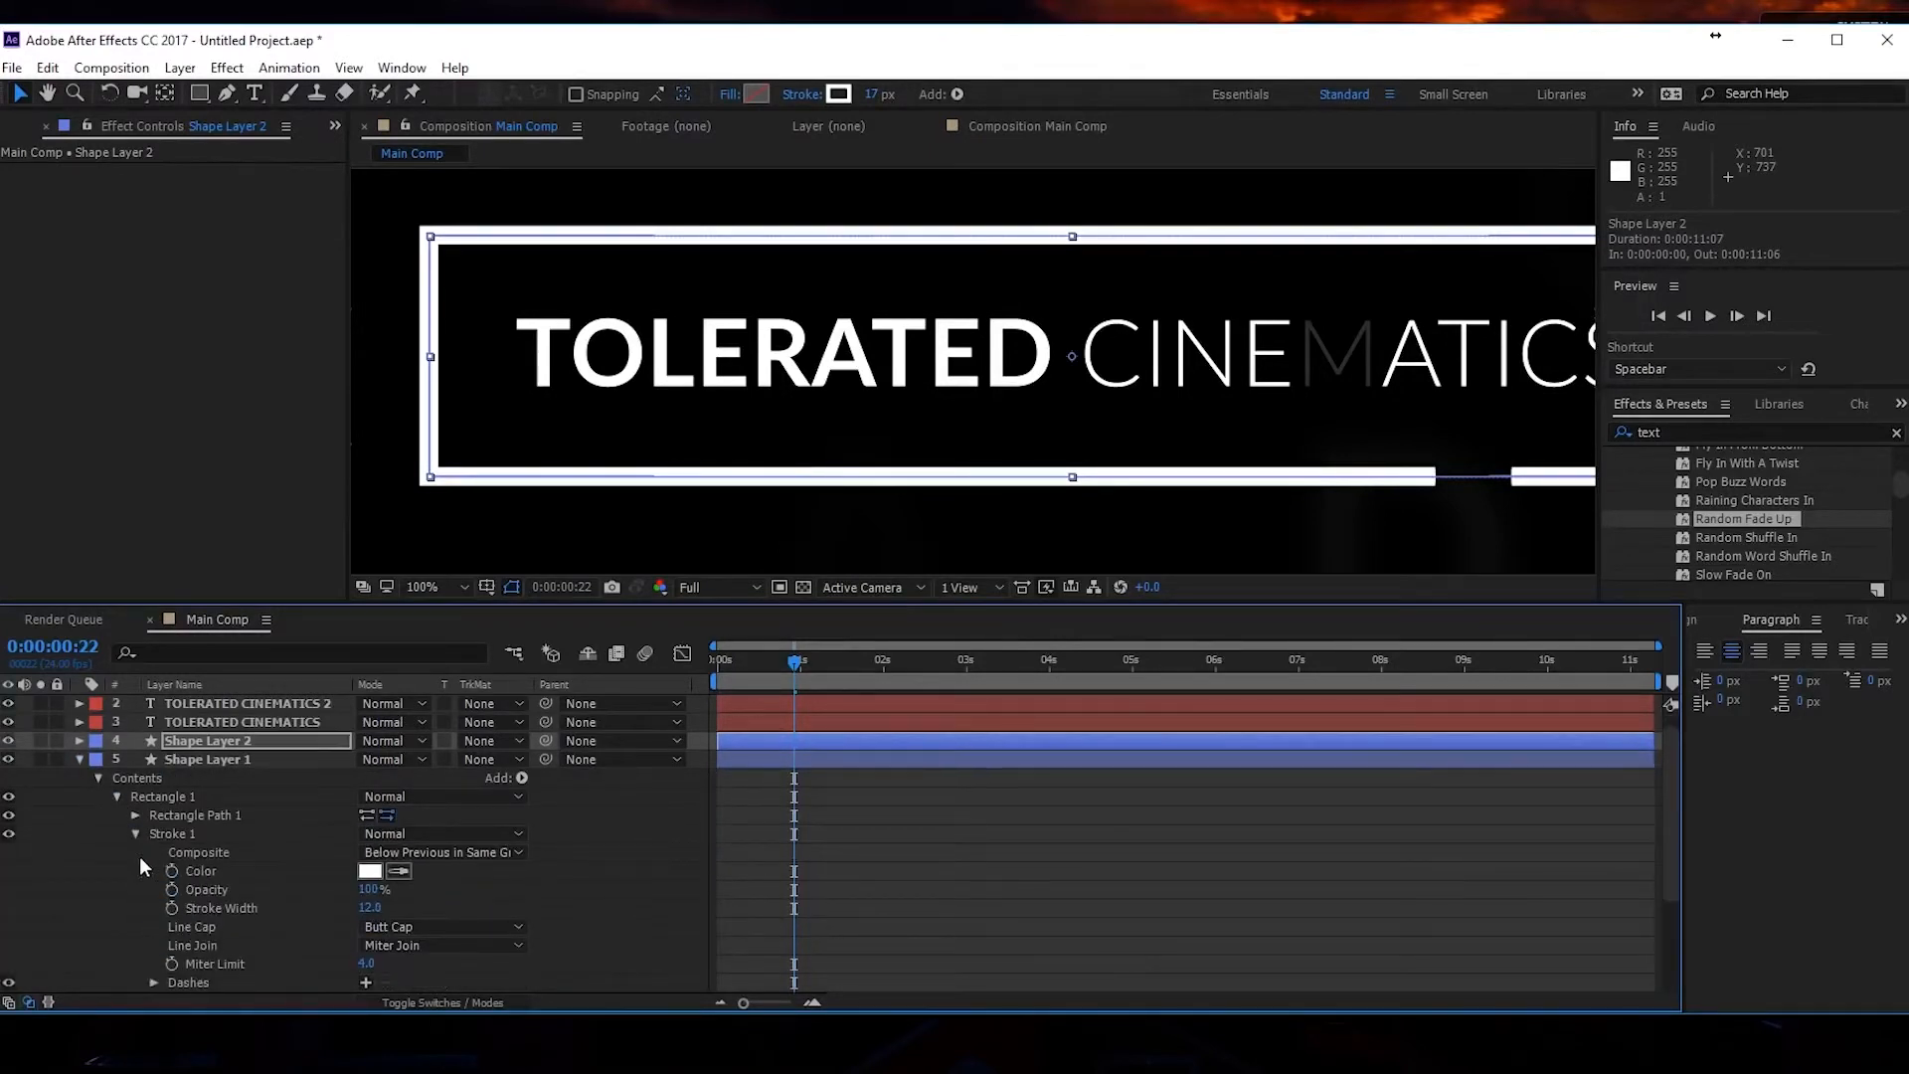
left_click(370, 872)
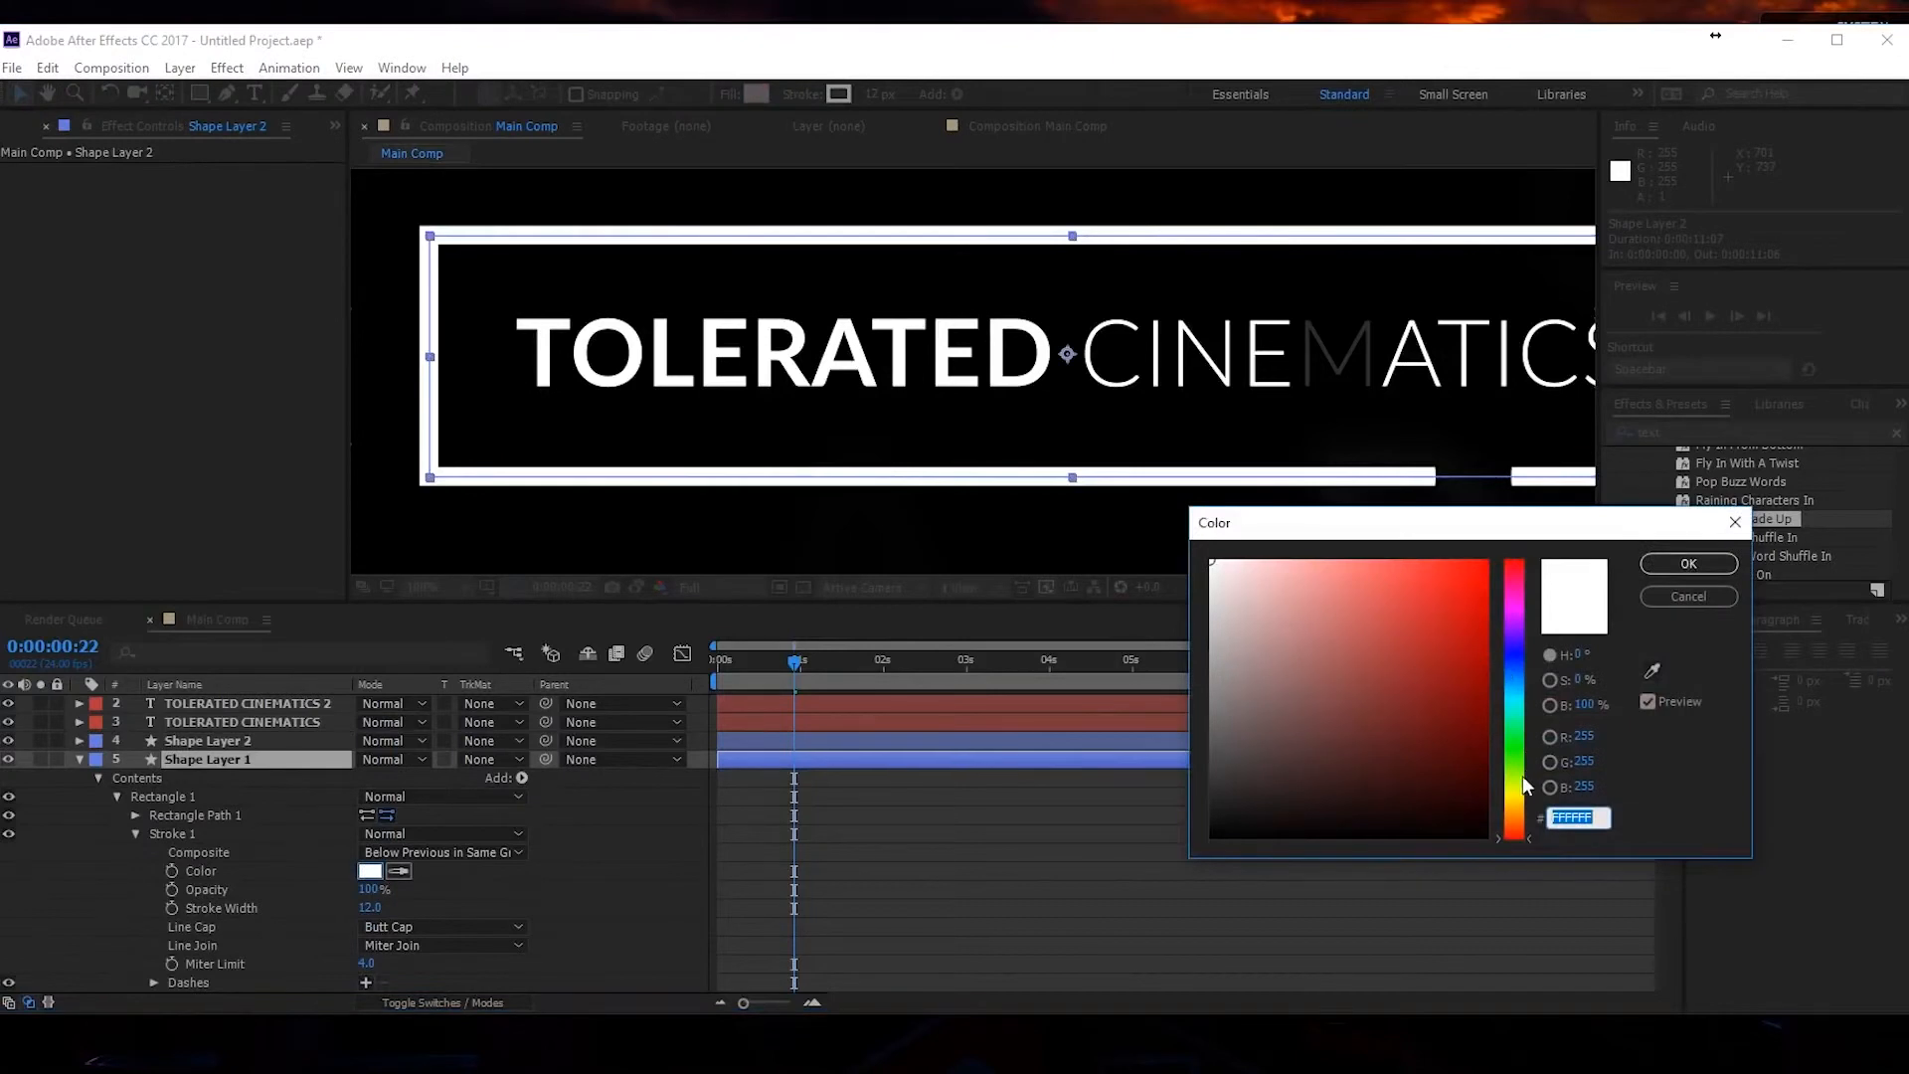
left_click(1515, 810)
left_click_drag(1514, 795, 1515, 804)
left_click(1654, 570)
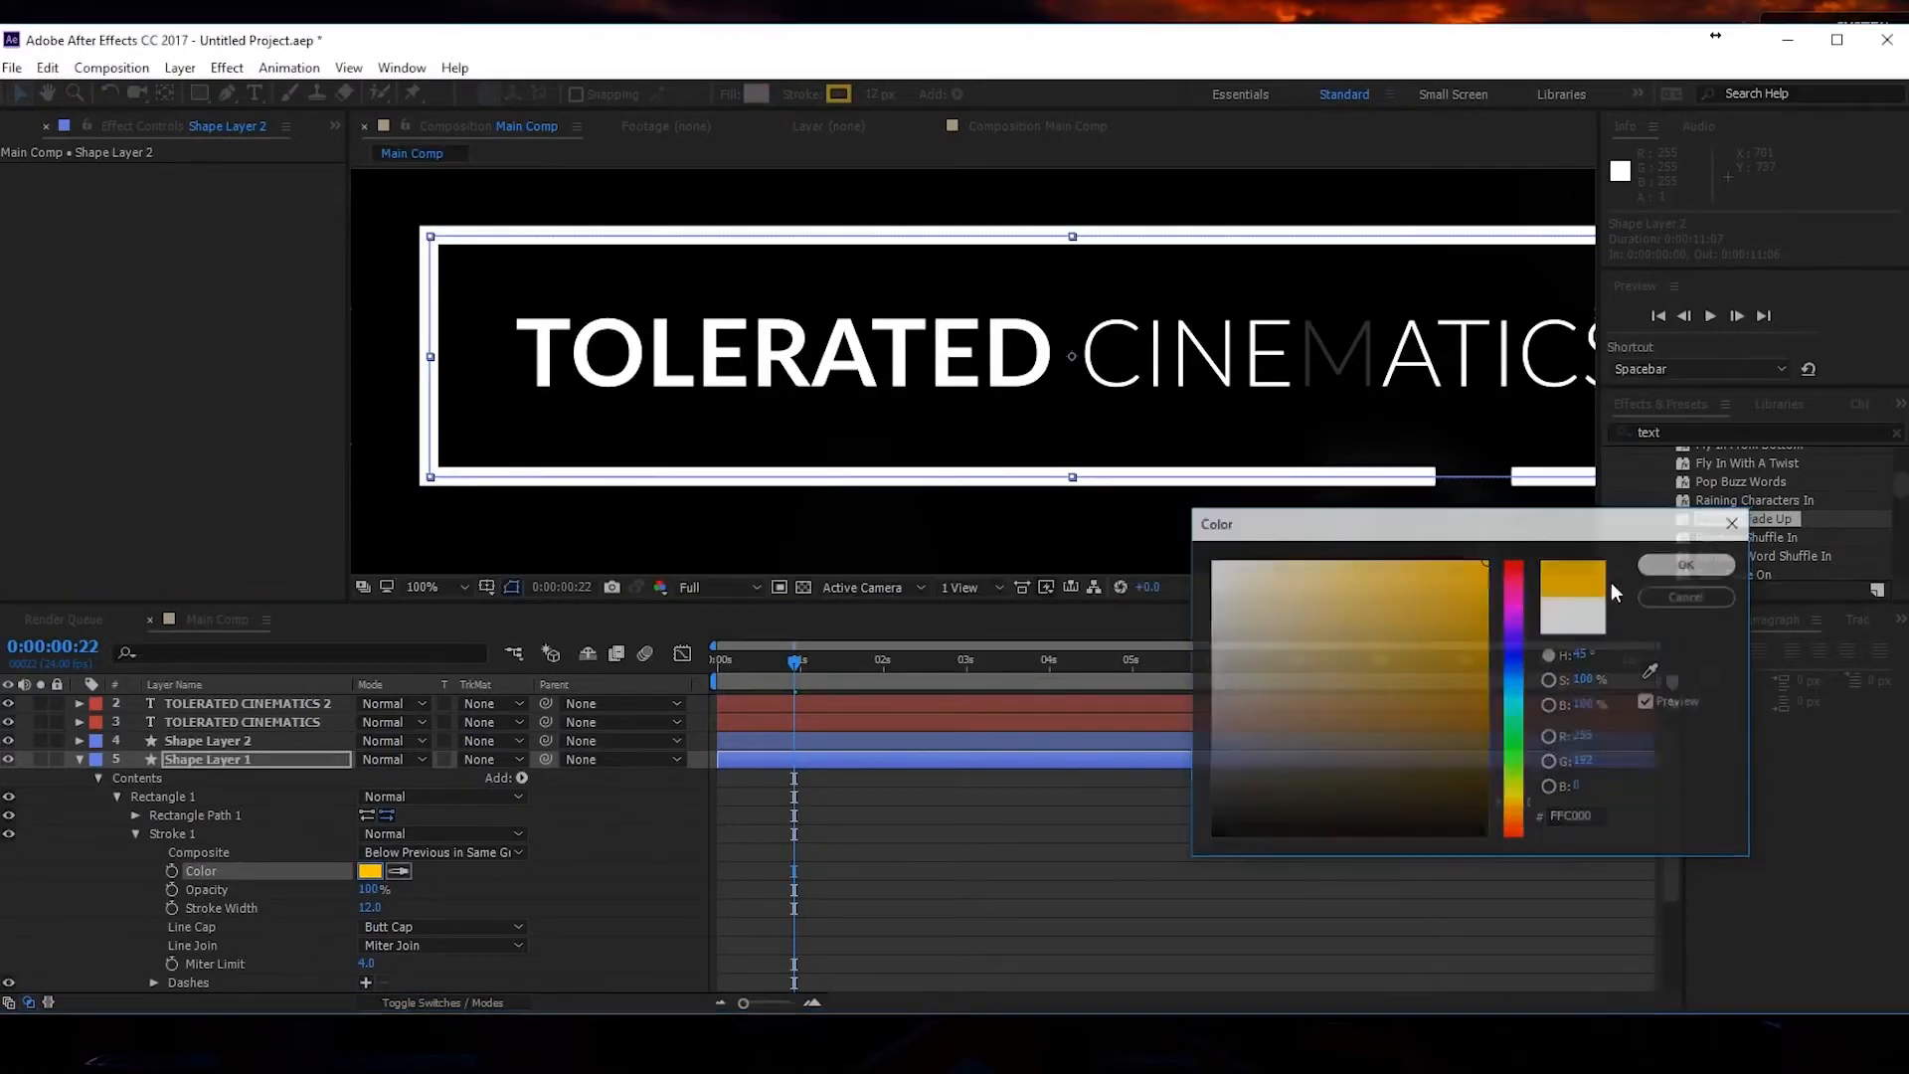
Shift Shape Layer 2 in time so it starts at 0:00:00:02, letting the yellow outline lead the white one.
mouse_move(785, 665)
left_mouse_down()
mouse_move(860, 653)
mouse_move(800, 658)
left_mouse_up()
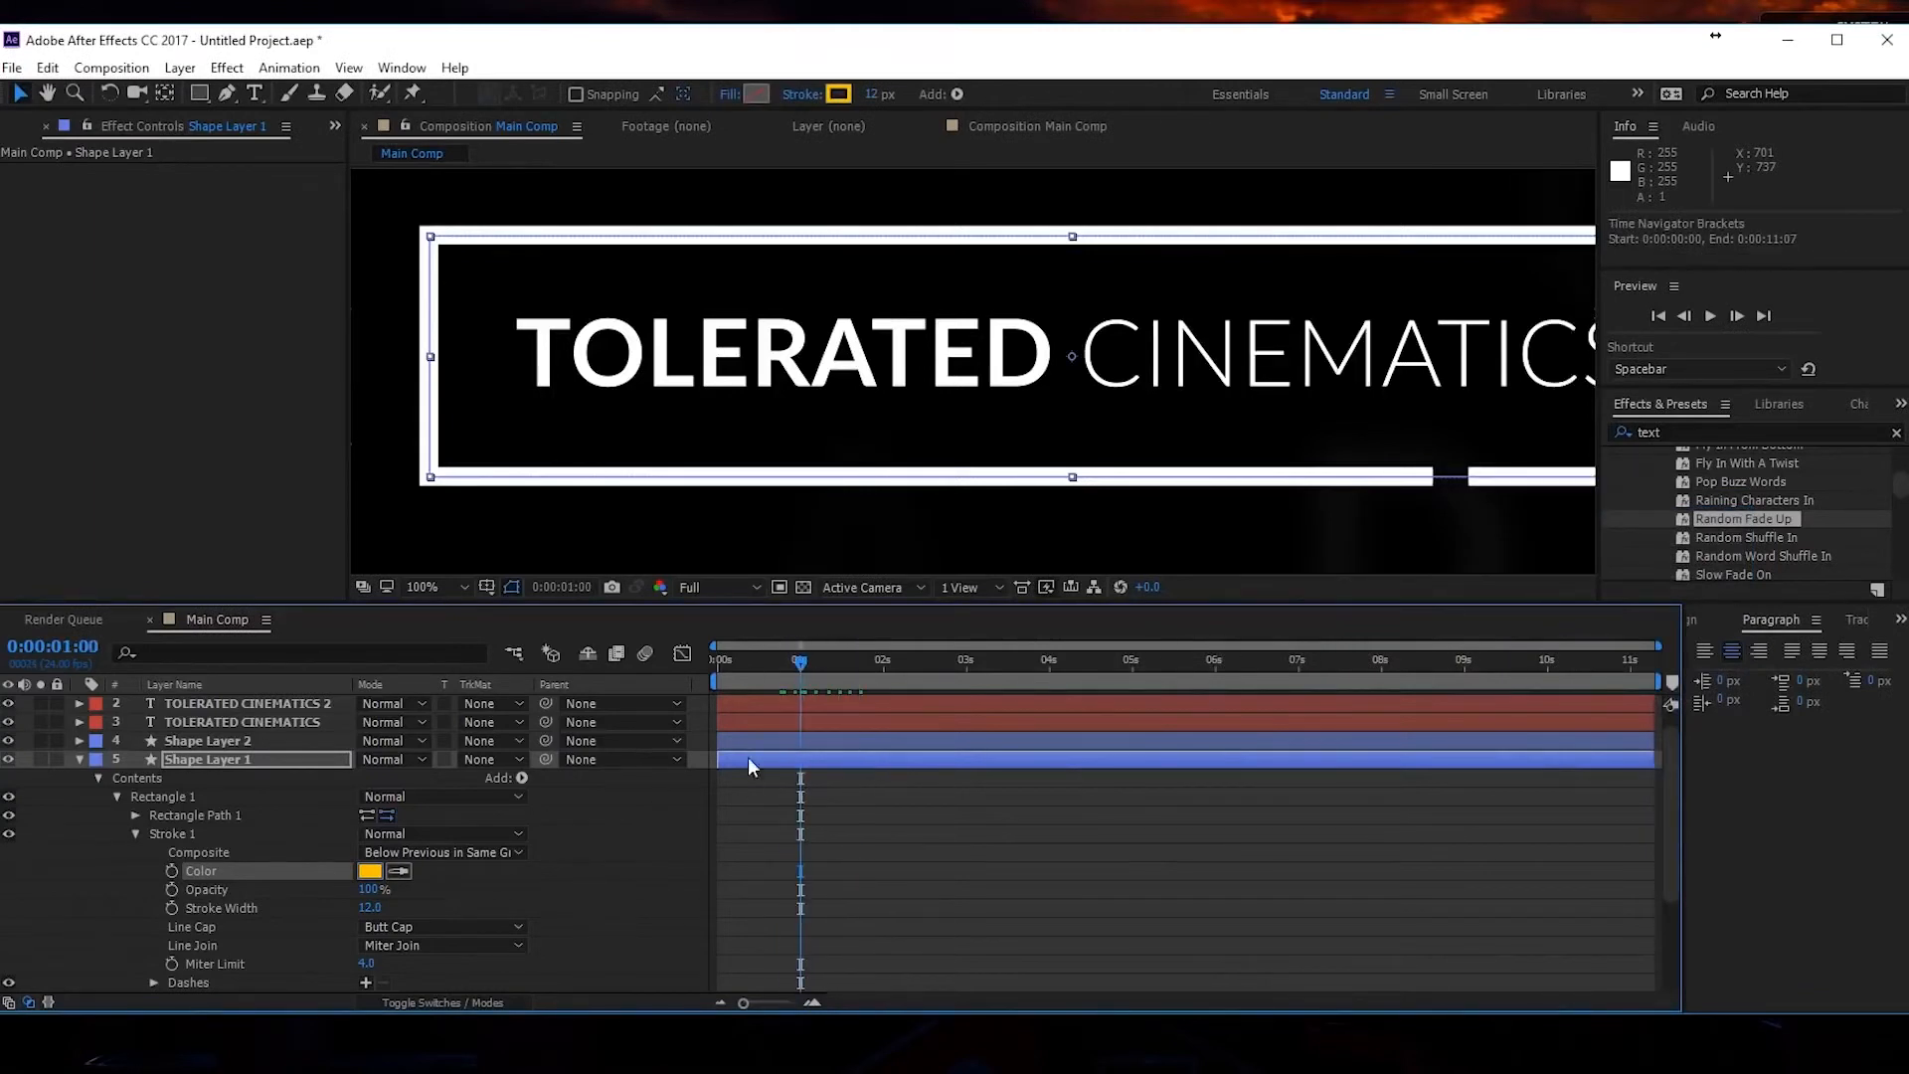
left_click(78, 759)
left_click(191, 758)
left_click_drag(761, 756, 774, 756)
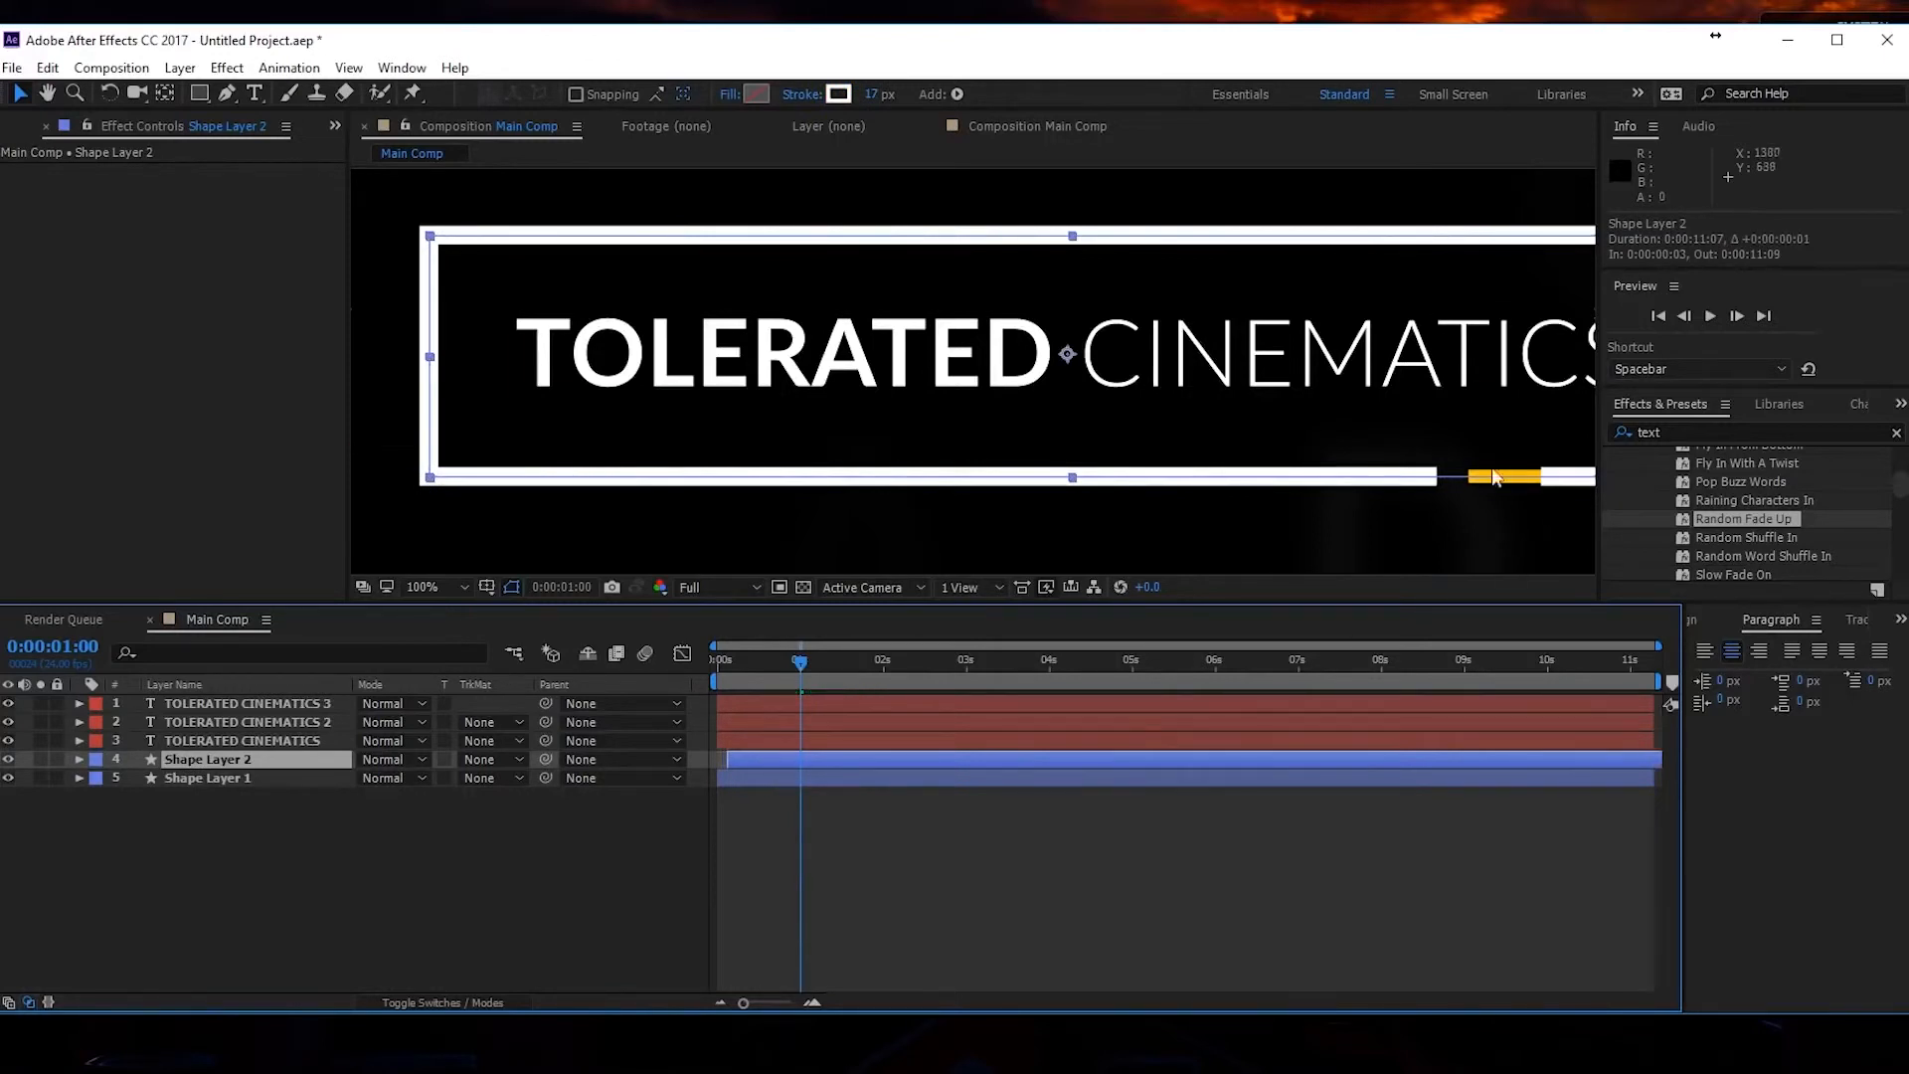
left_click_drag(1441, 433, 1336, 478)
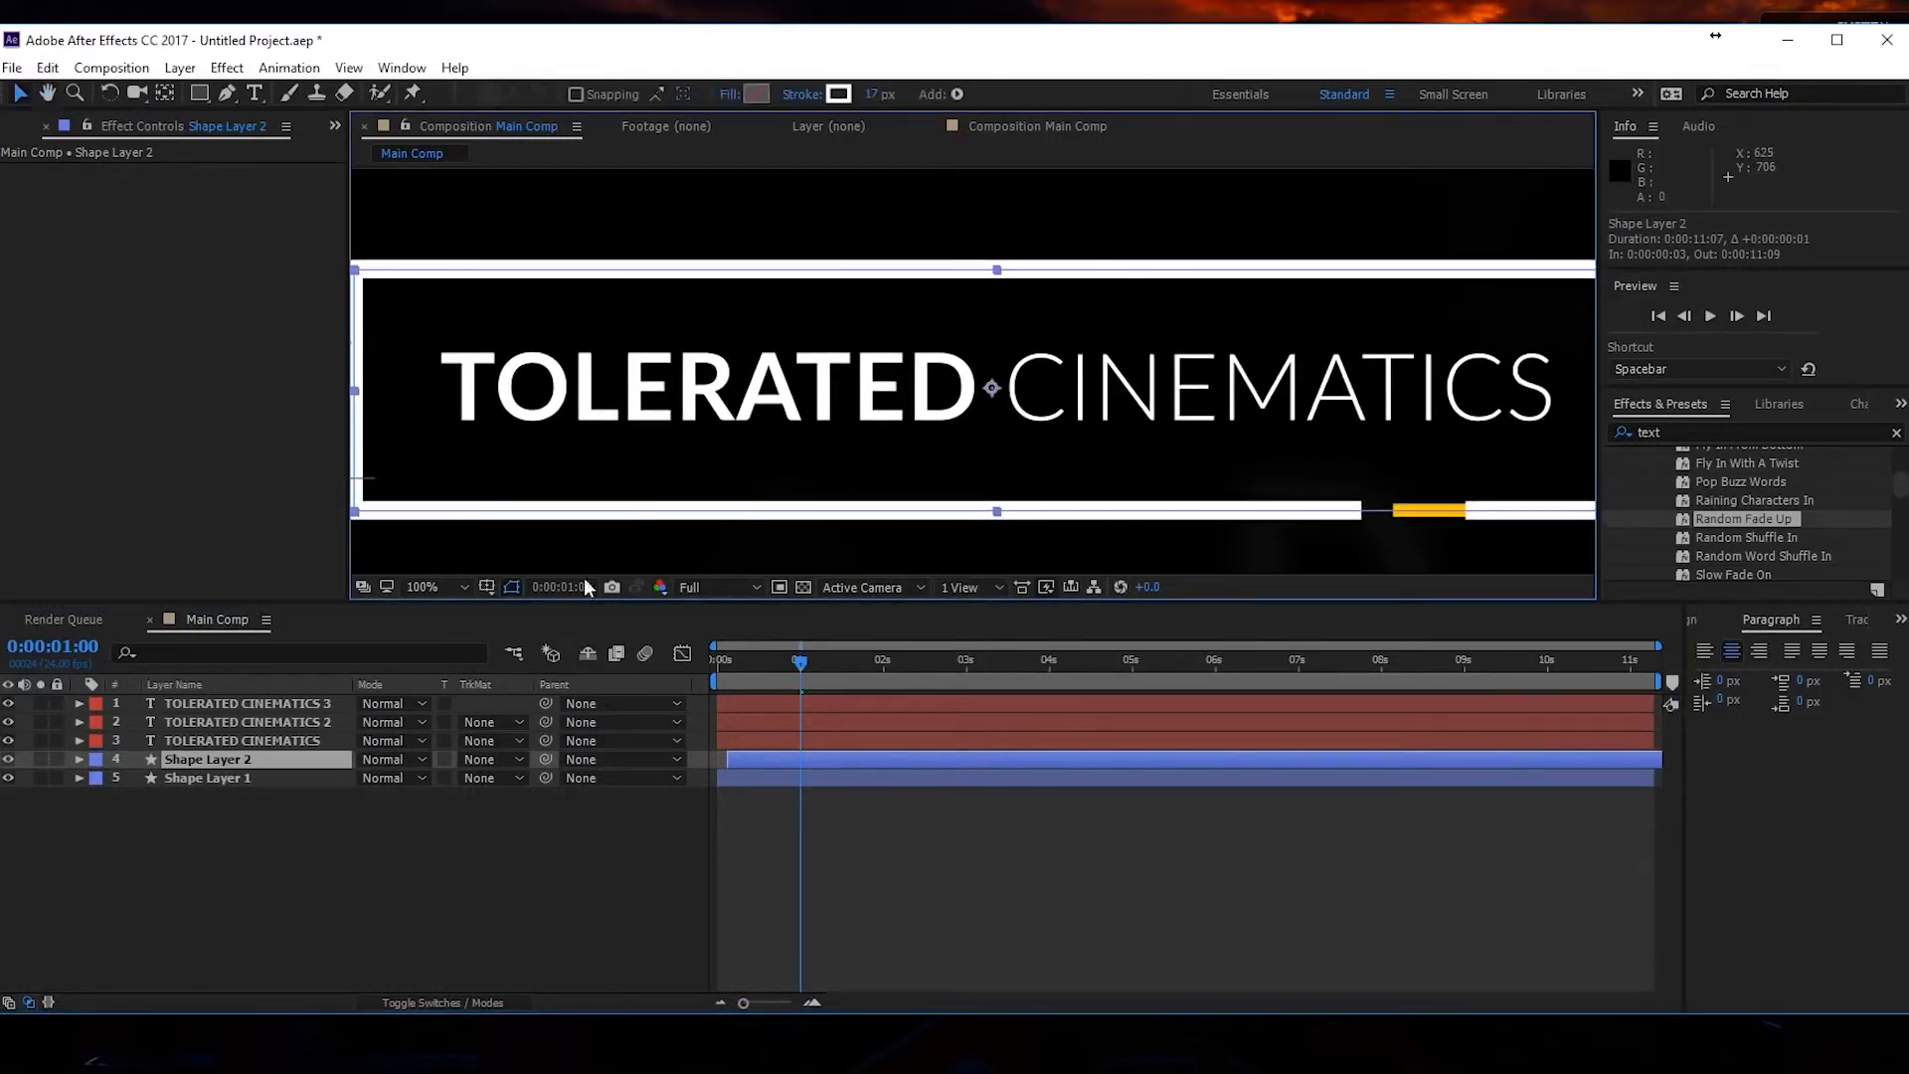
left_click(487, 586)
left_click(463, 584)
left_click(461, 612)
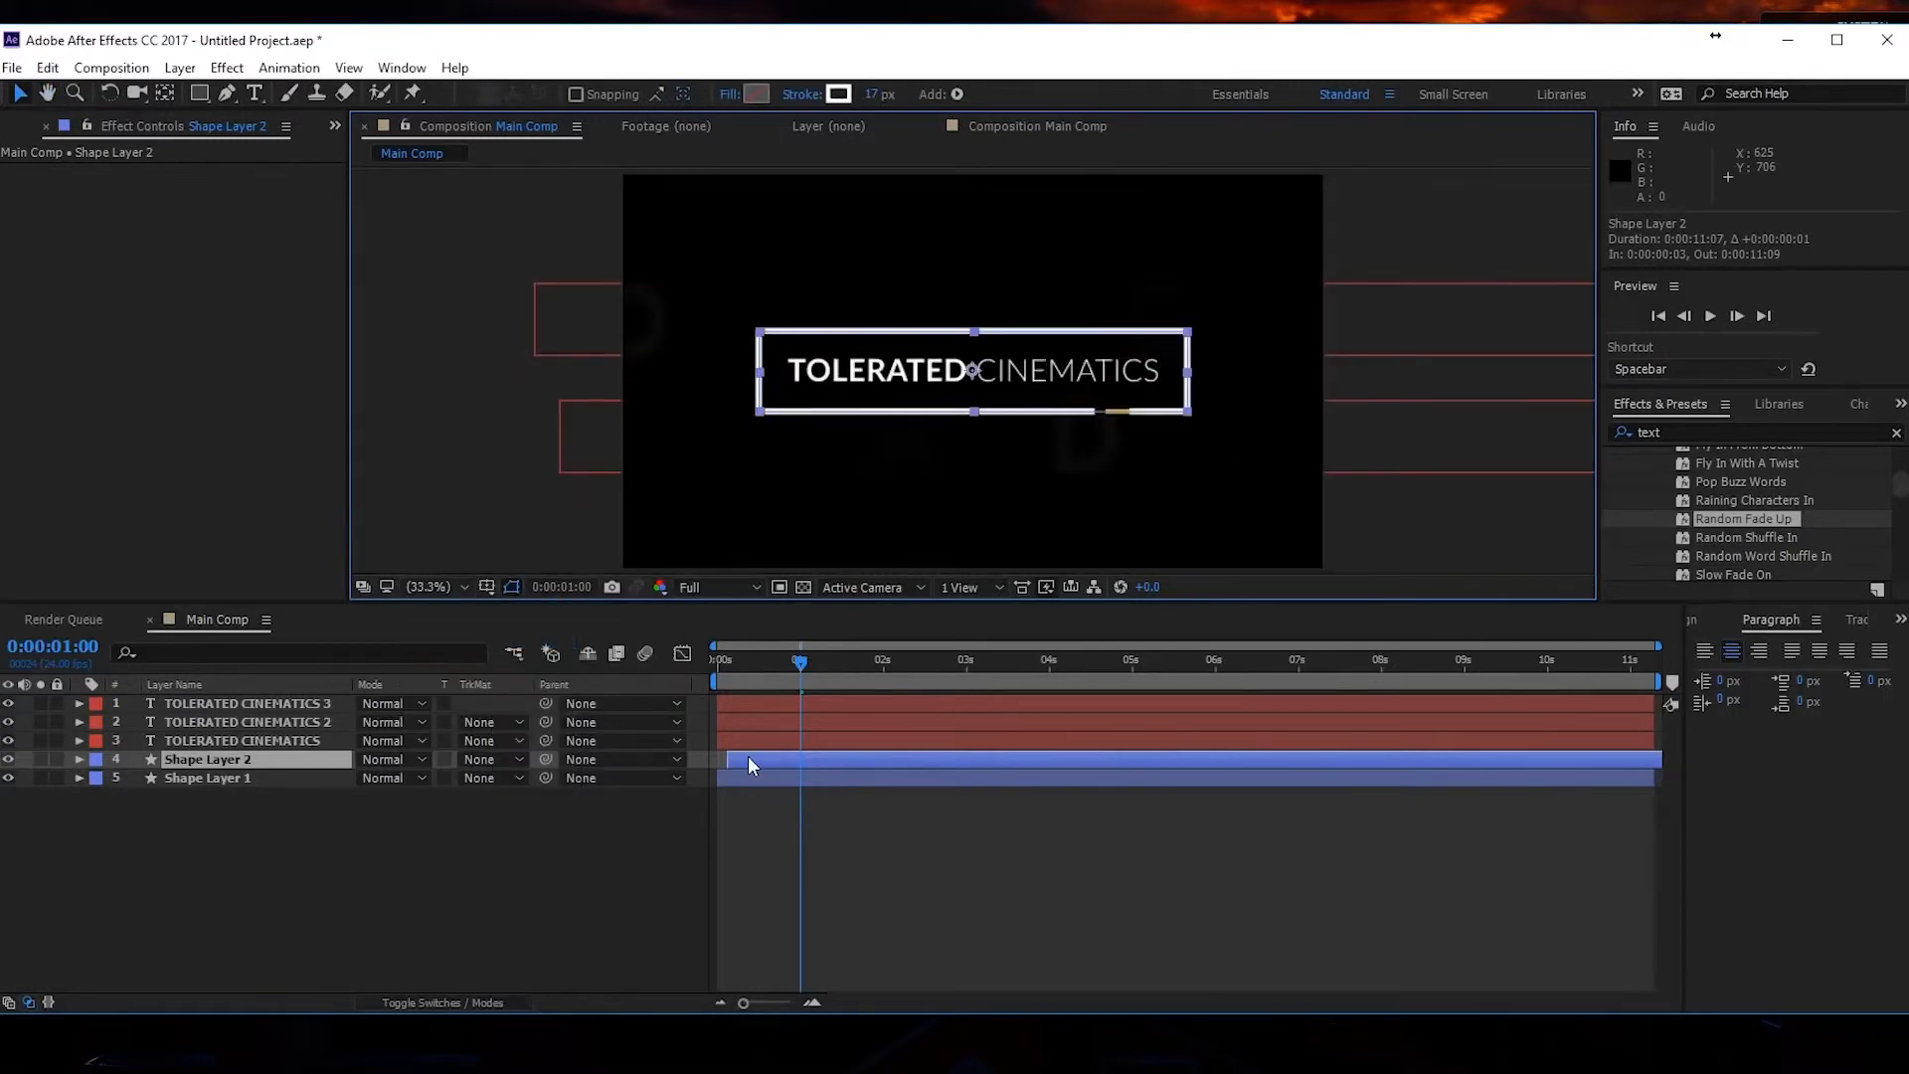
left_click_drag(748, 756, 744, 755)
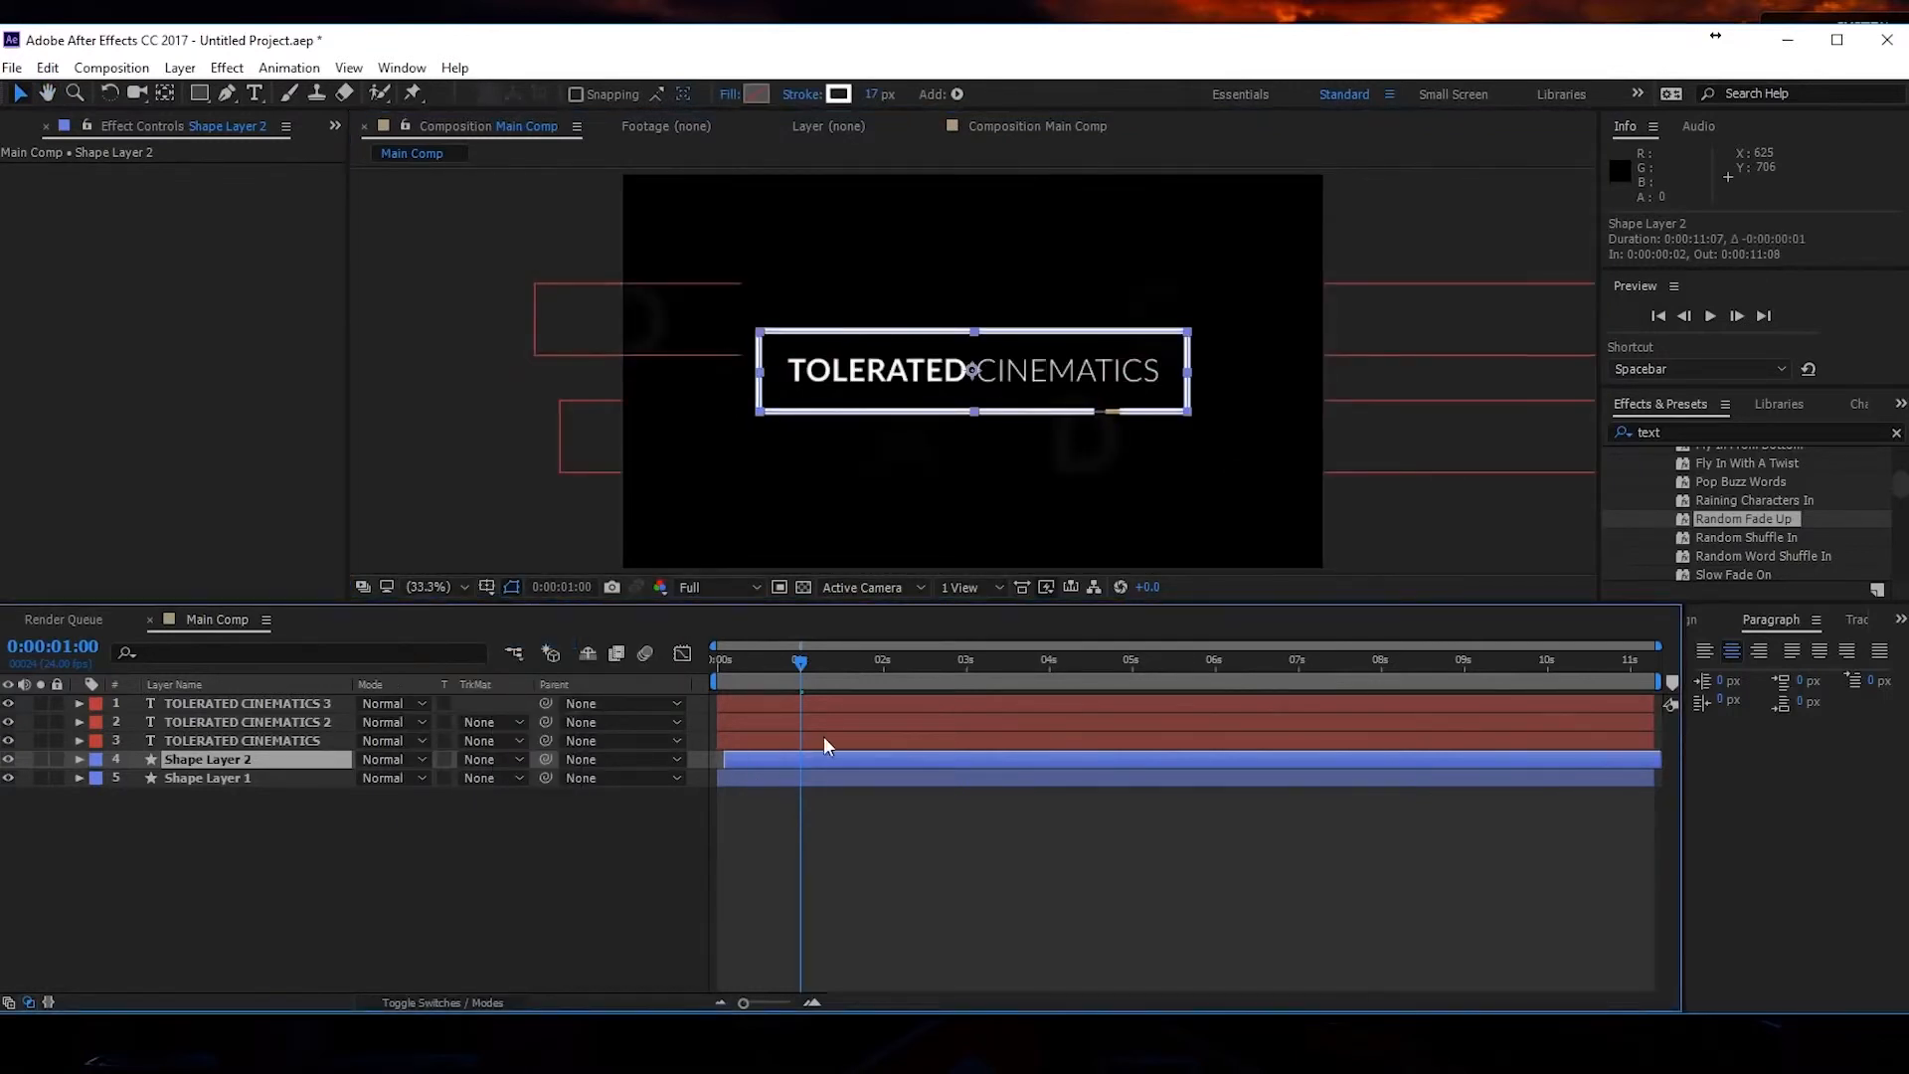
Preview the animation to check the yellow outline running ahead of the white one.
left_click_drag(819, 664, 768, 680)
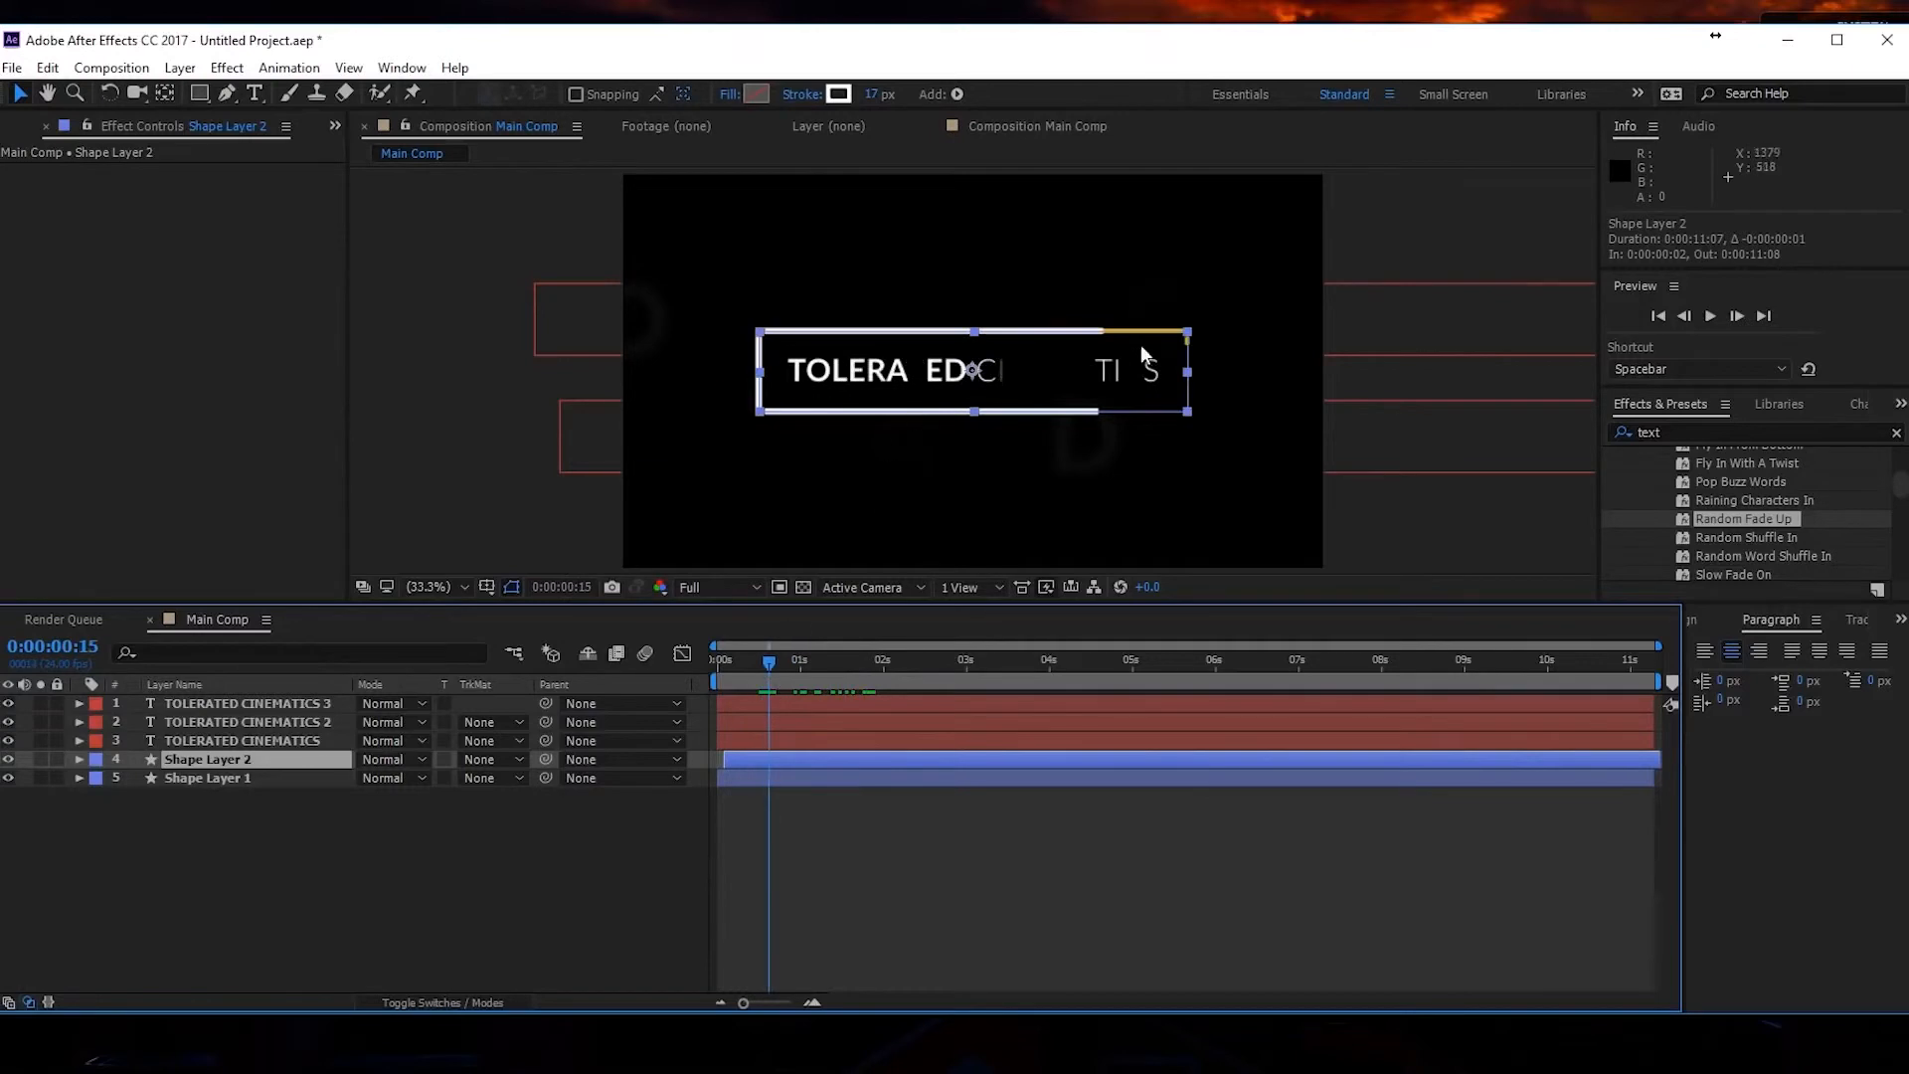
left_click(925, 851)
key("space")
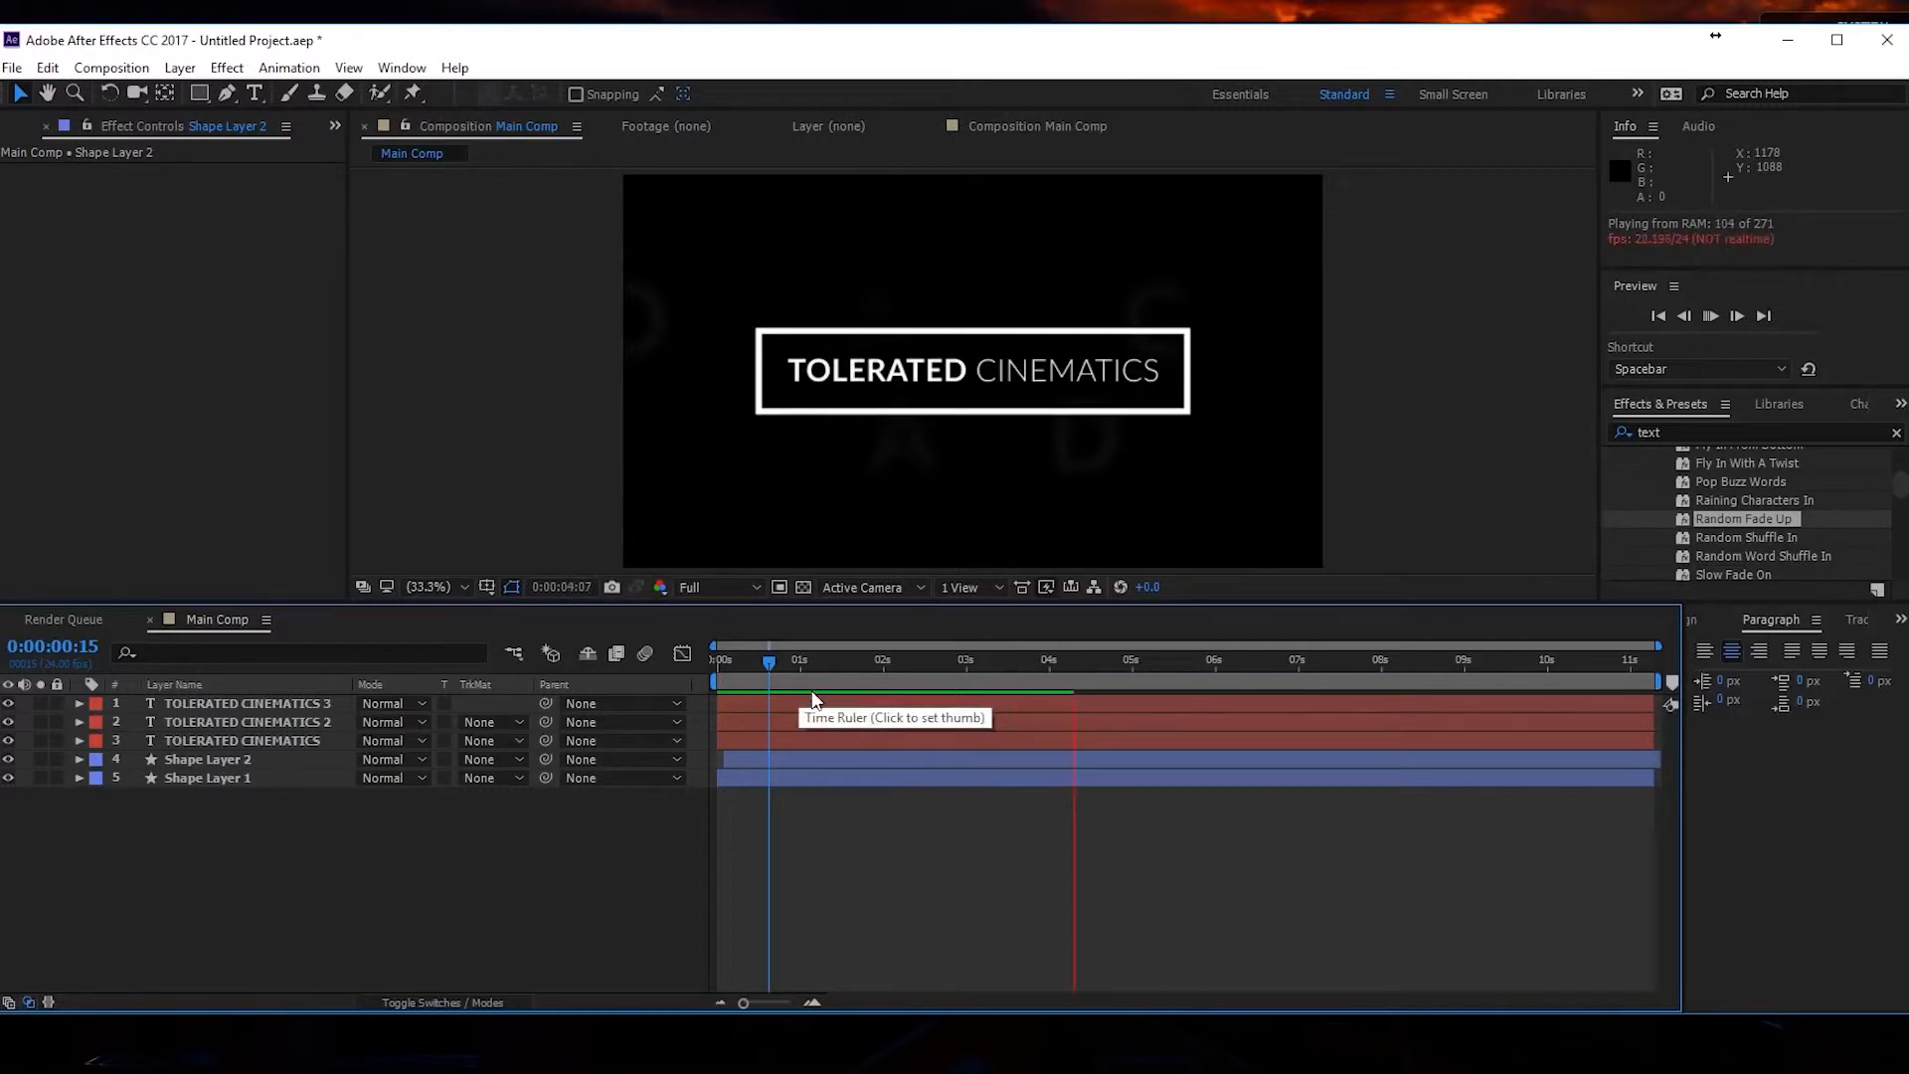
Lock the two blurred text layers, TOLERATED CINEMATICS 3 and TOLERATED CINEMATICS 2, against editing.
left_click(892, 661)
key("ctrl+t")
left_click_drag(982, 371, 1152, 369)
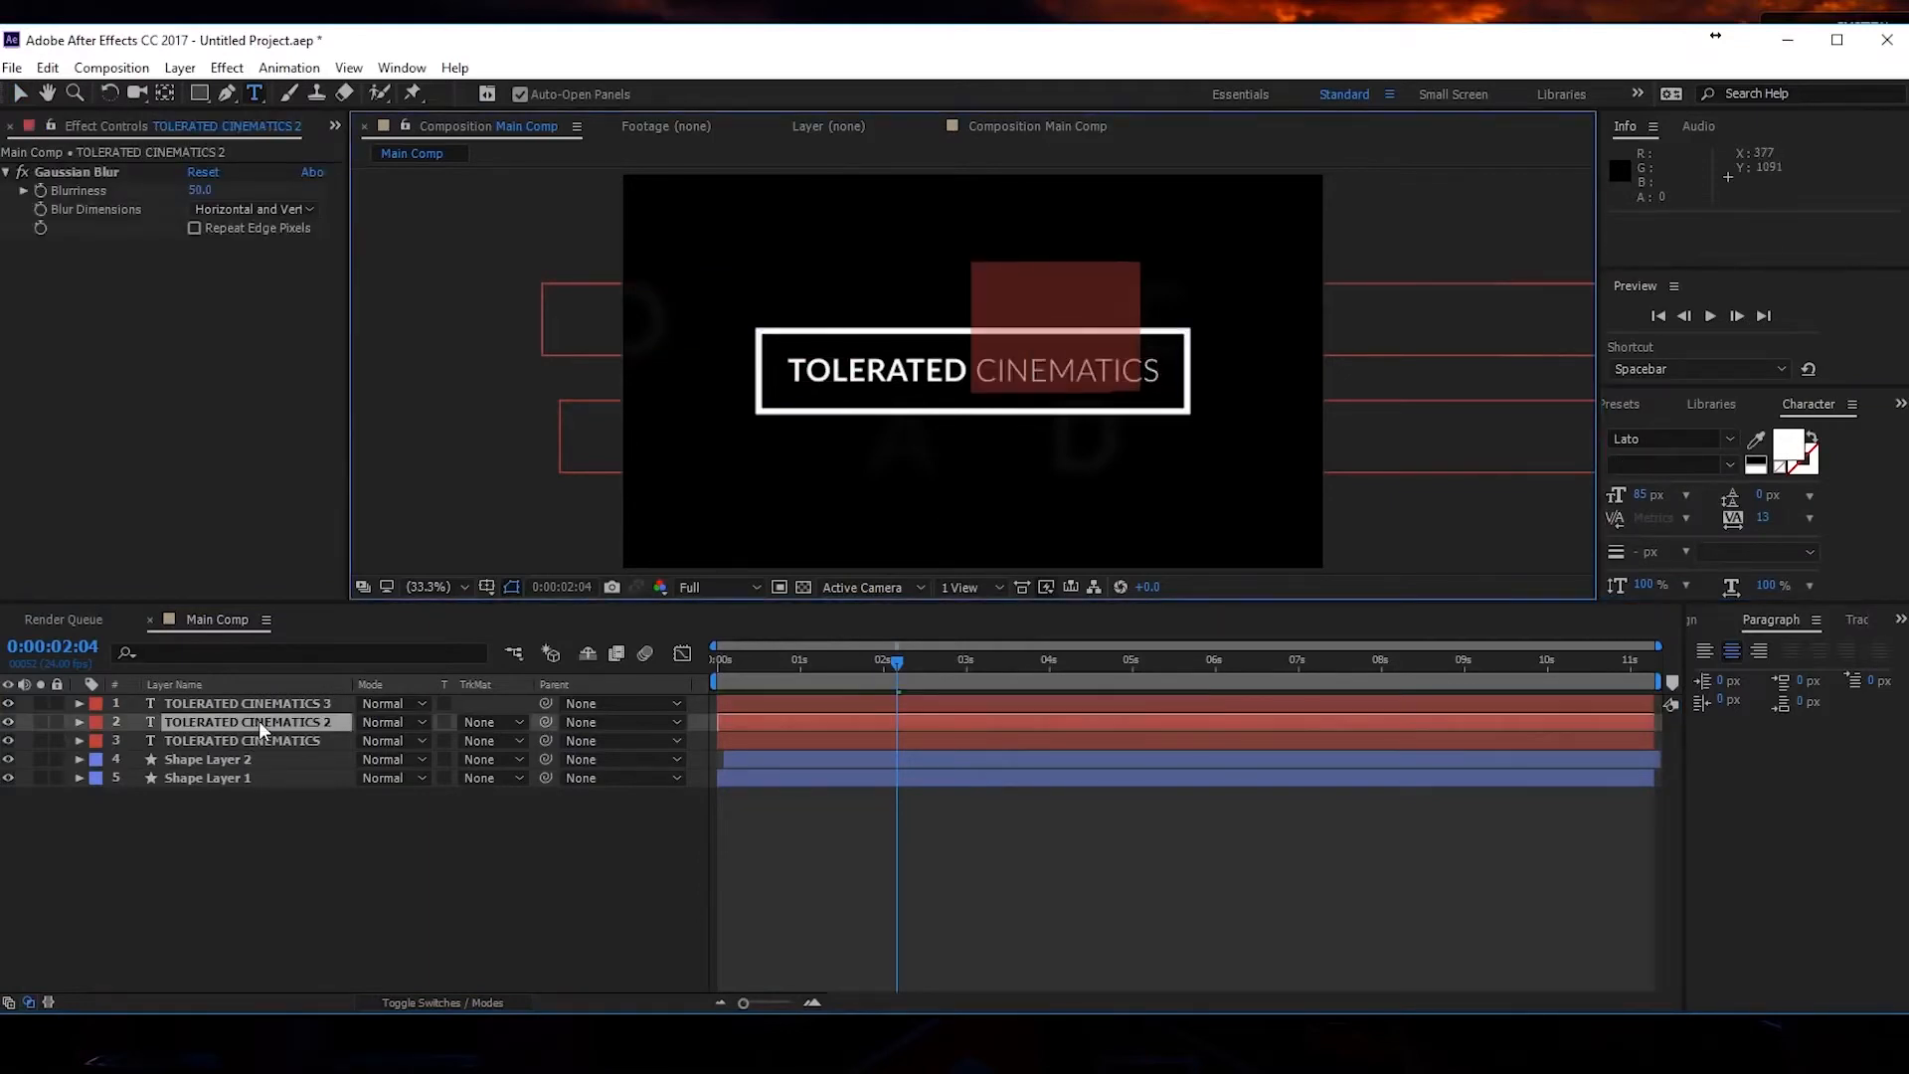
left_click(92, 852)
left_click(56, 703)
left_click(57, 722)
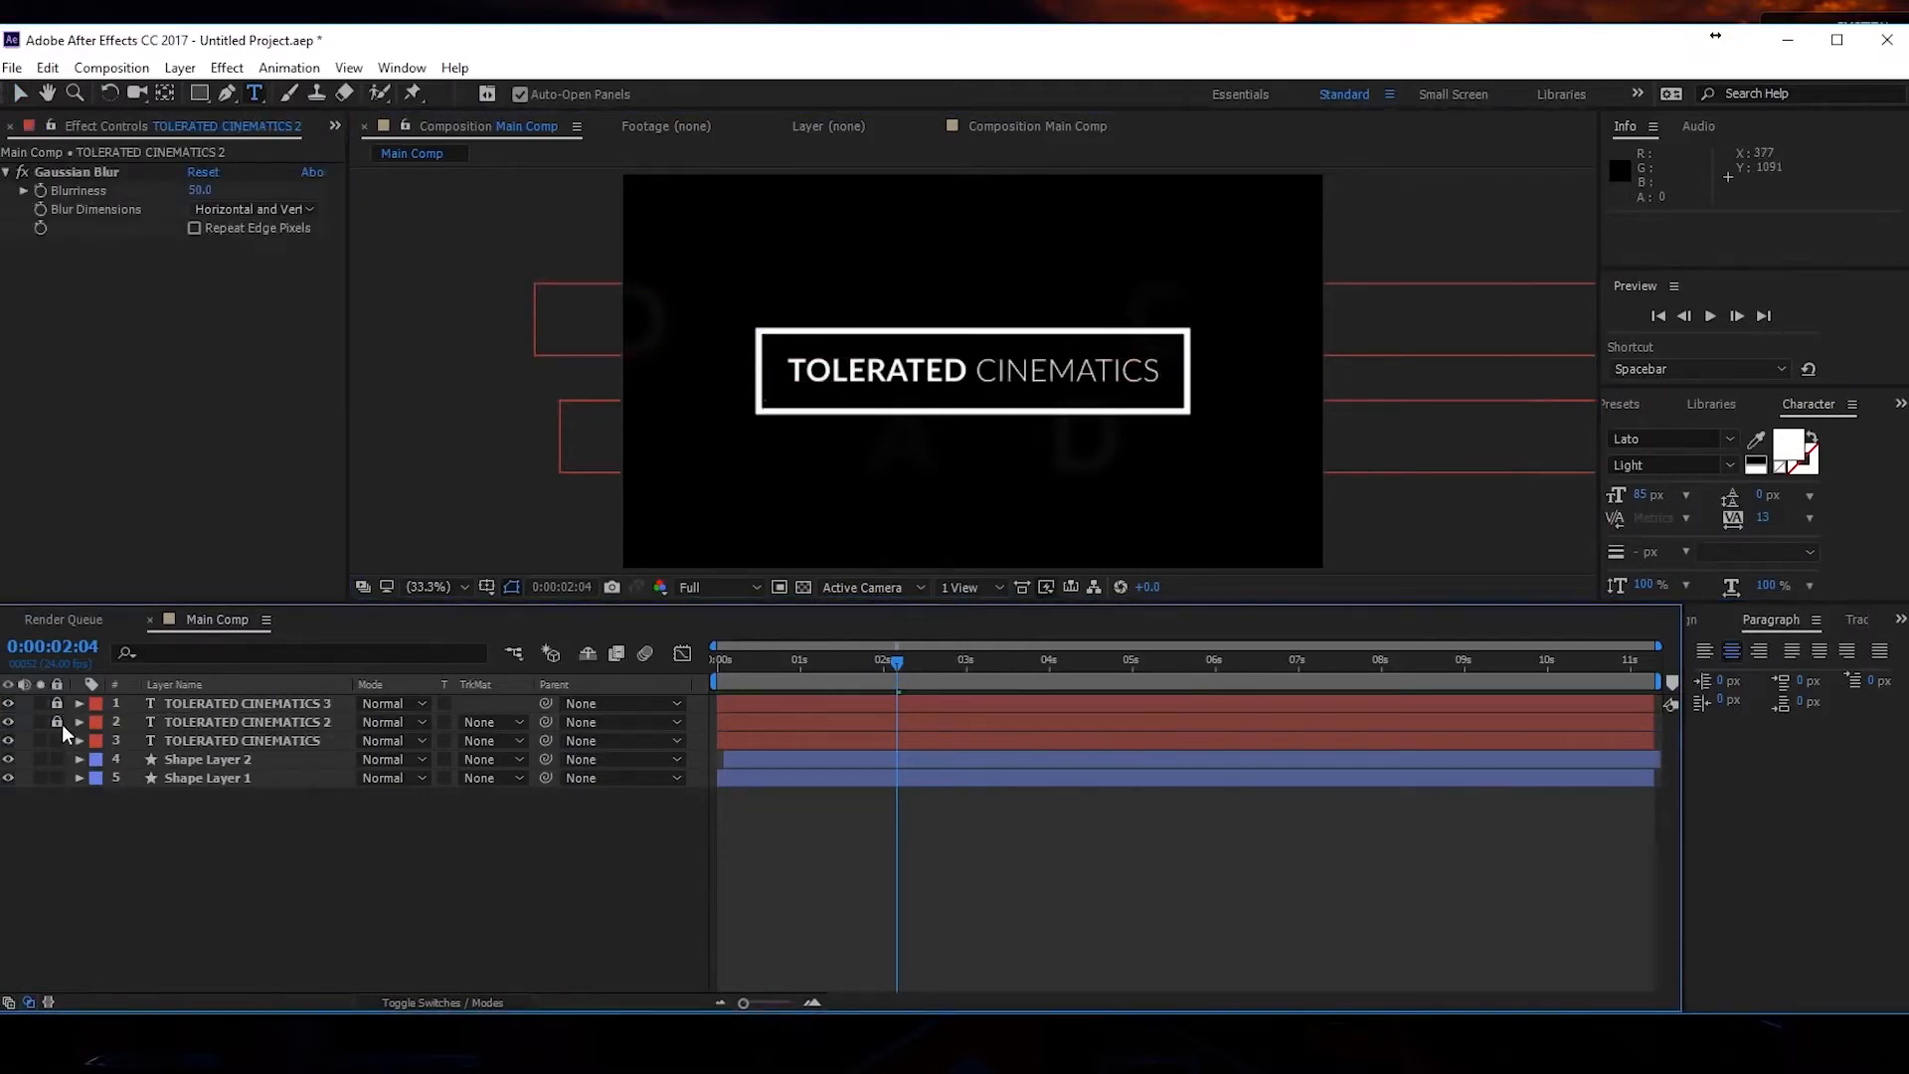
Change the fill color of the word CINEMATICS in the sharp title layer to yellow FFDE00.
left_click(980, 370)
left_click_drag(979, 371, 1182, 370)
left_click(1789, 445)
type("F5D603")
left_click_drag(1532, 514, 1551, 517)
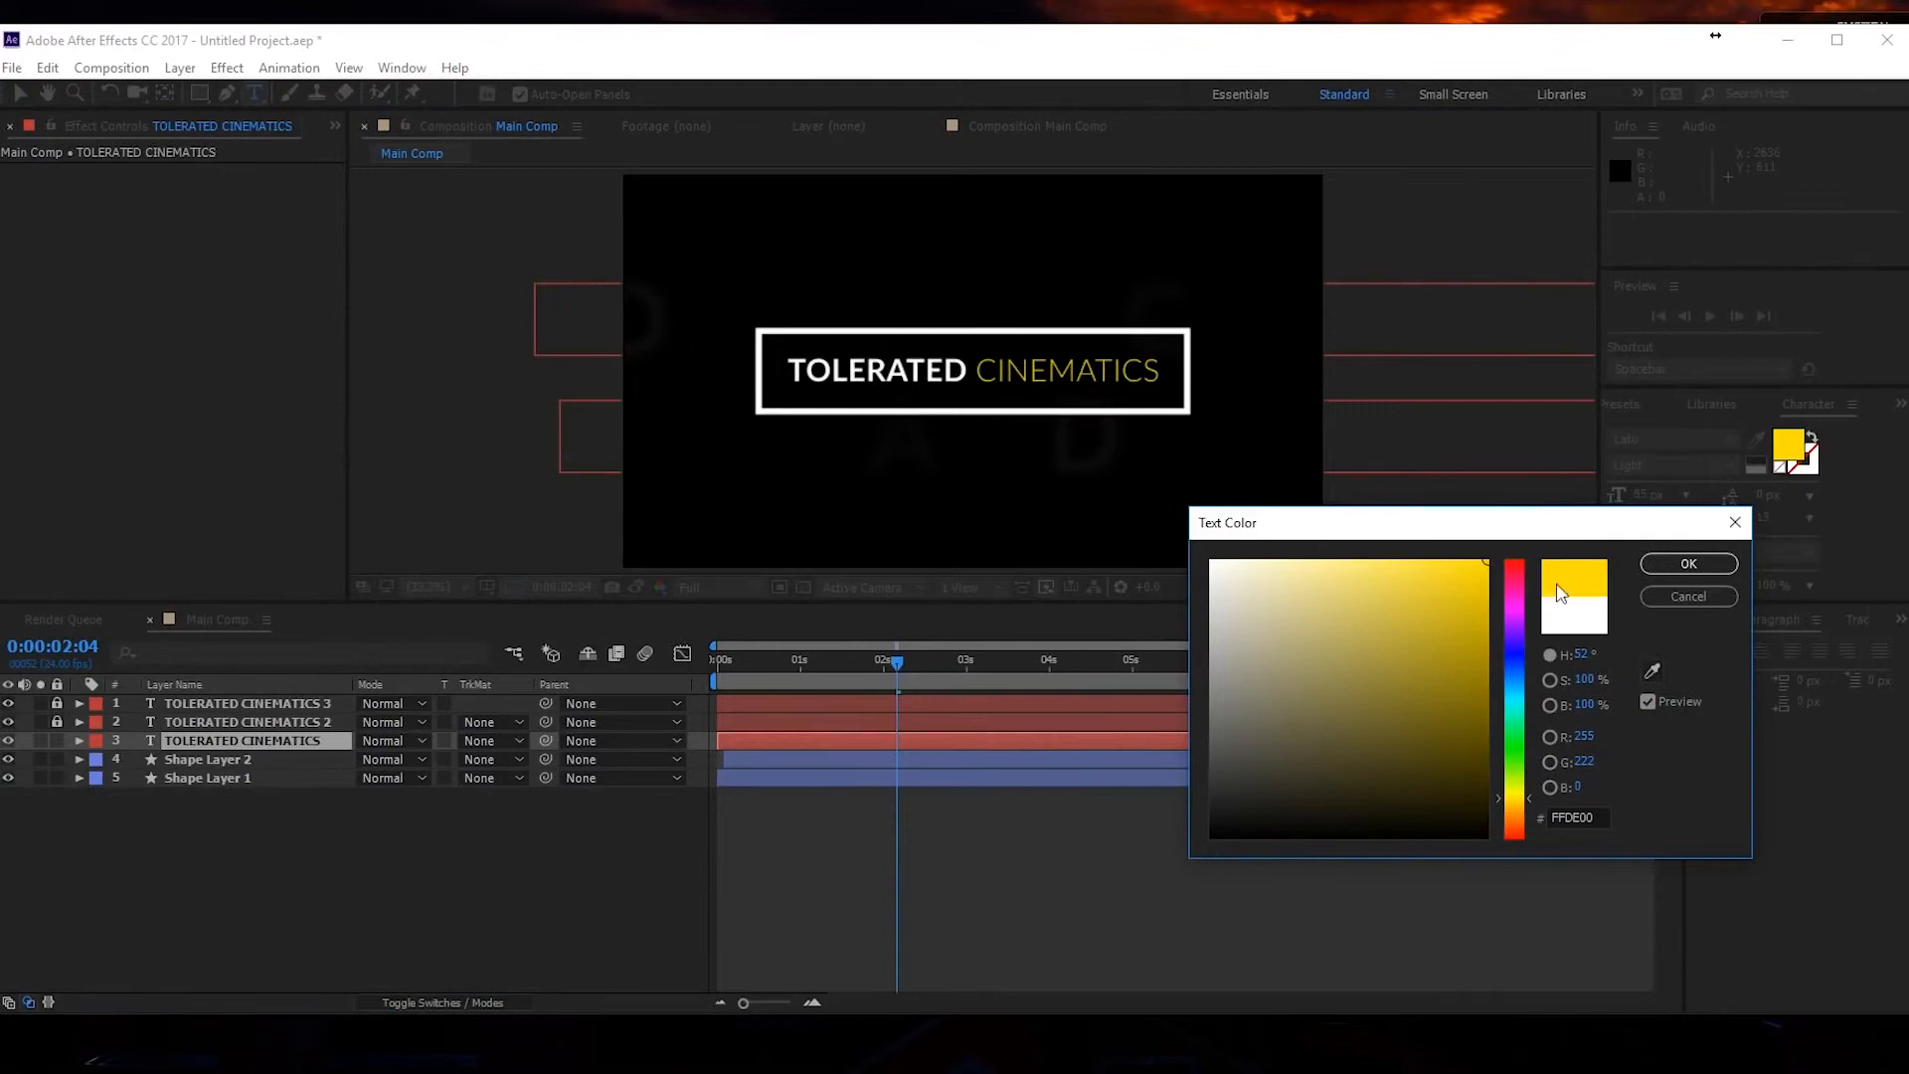
left_click(1665, 563)
left_click(1169, 873)
Preview the title with its recolored word, then return to the first frame.
key("space")
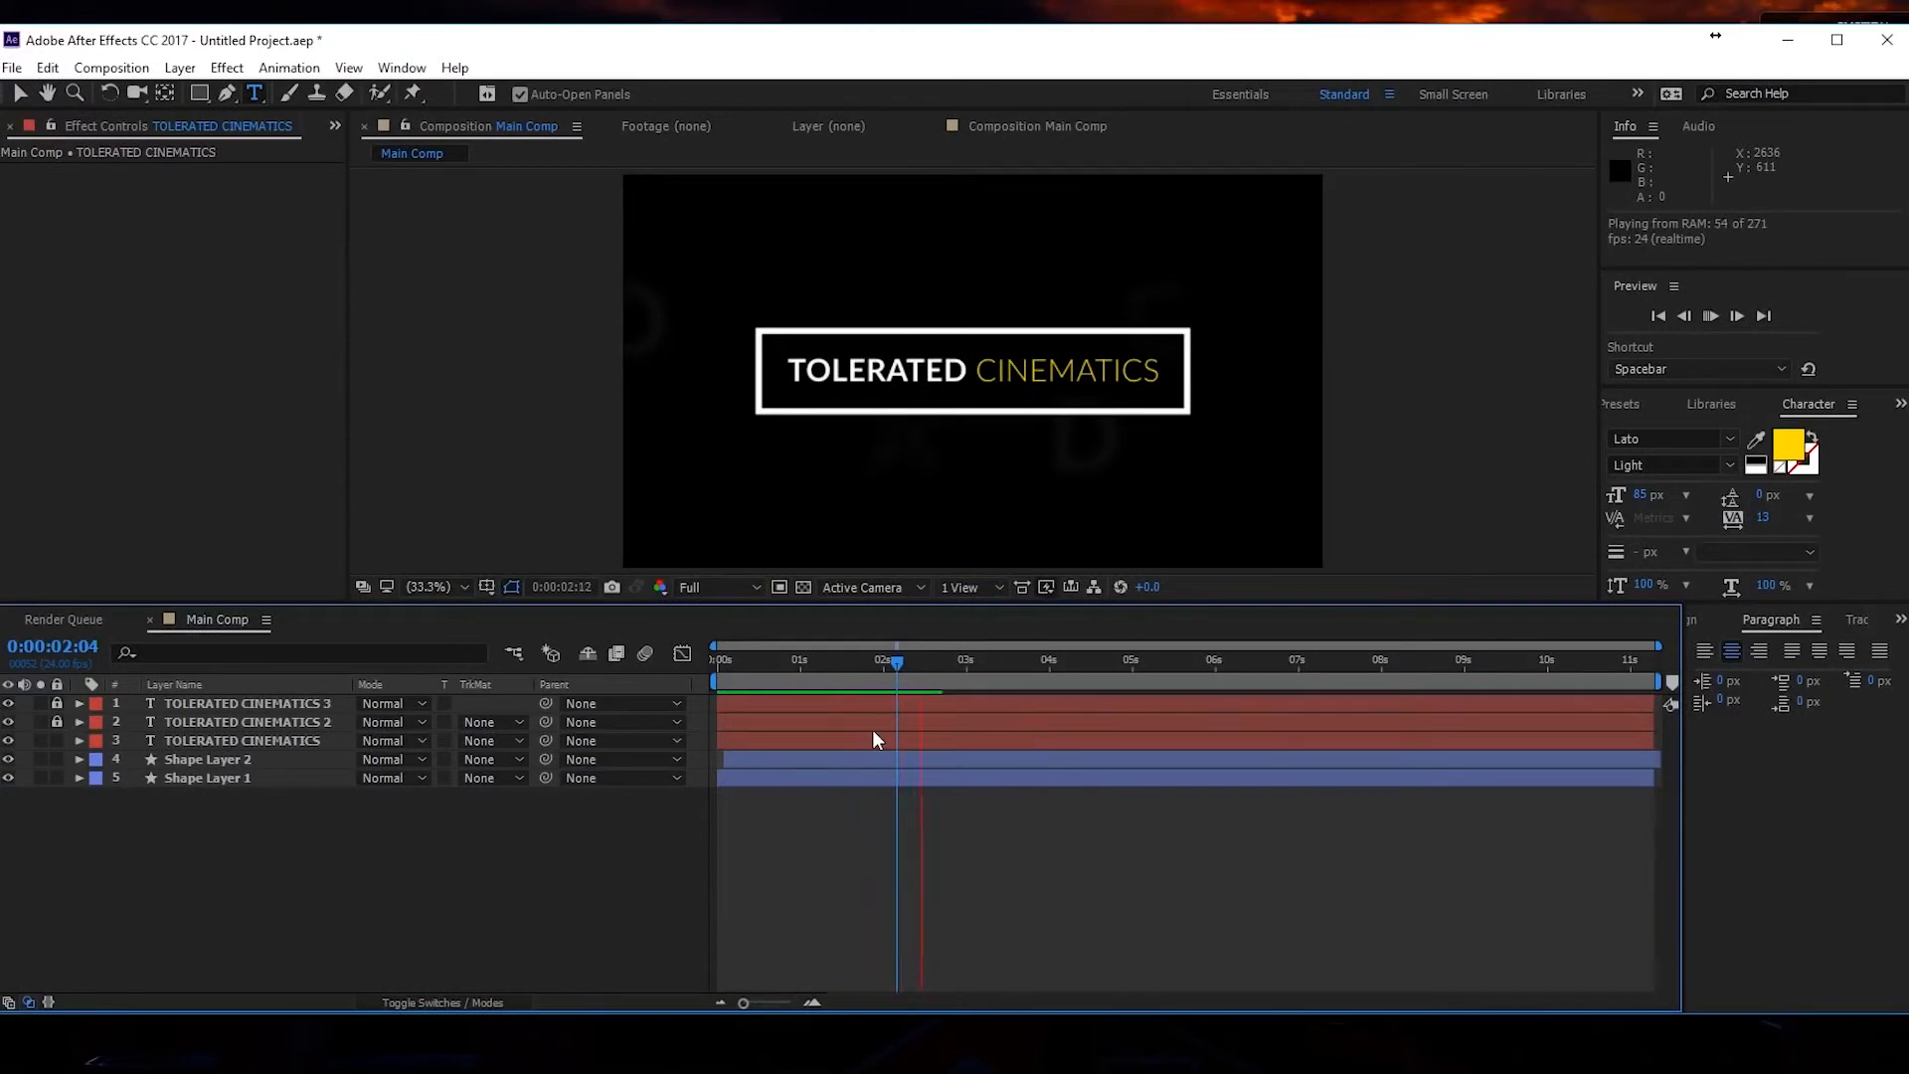
left_click(763, 658)
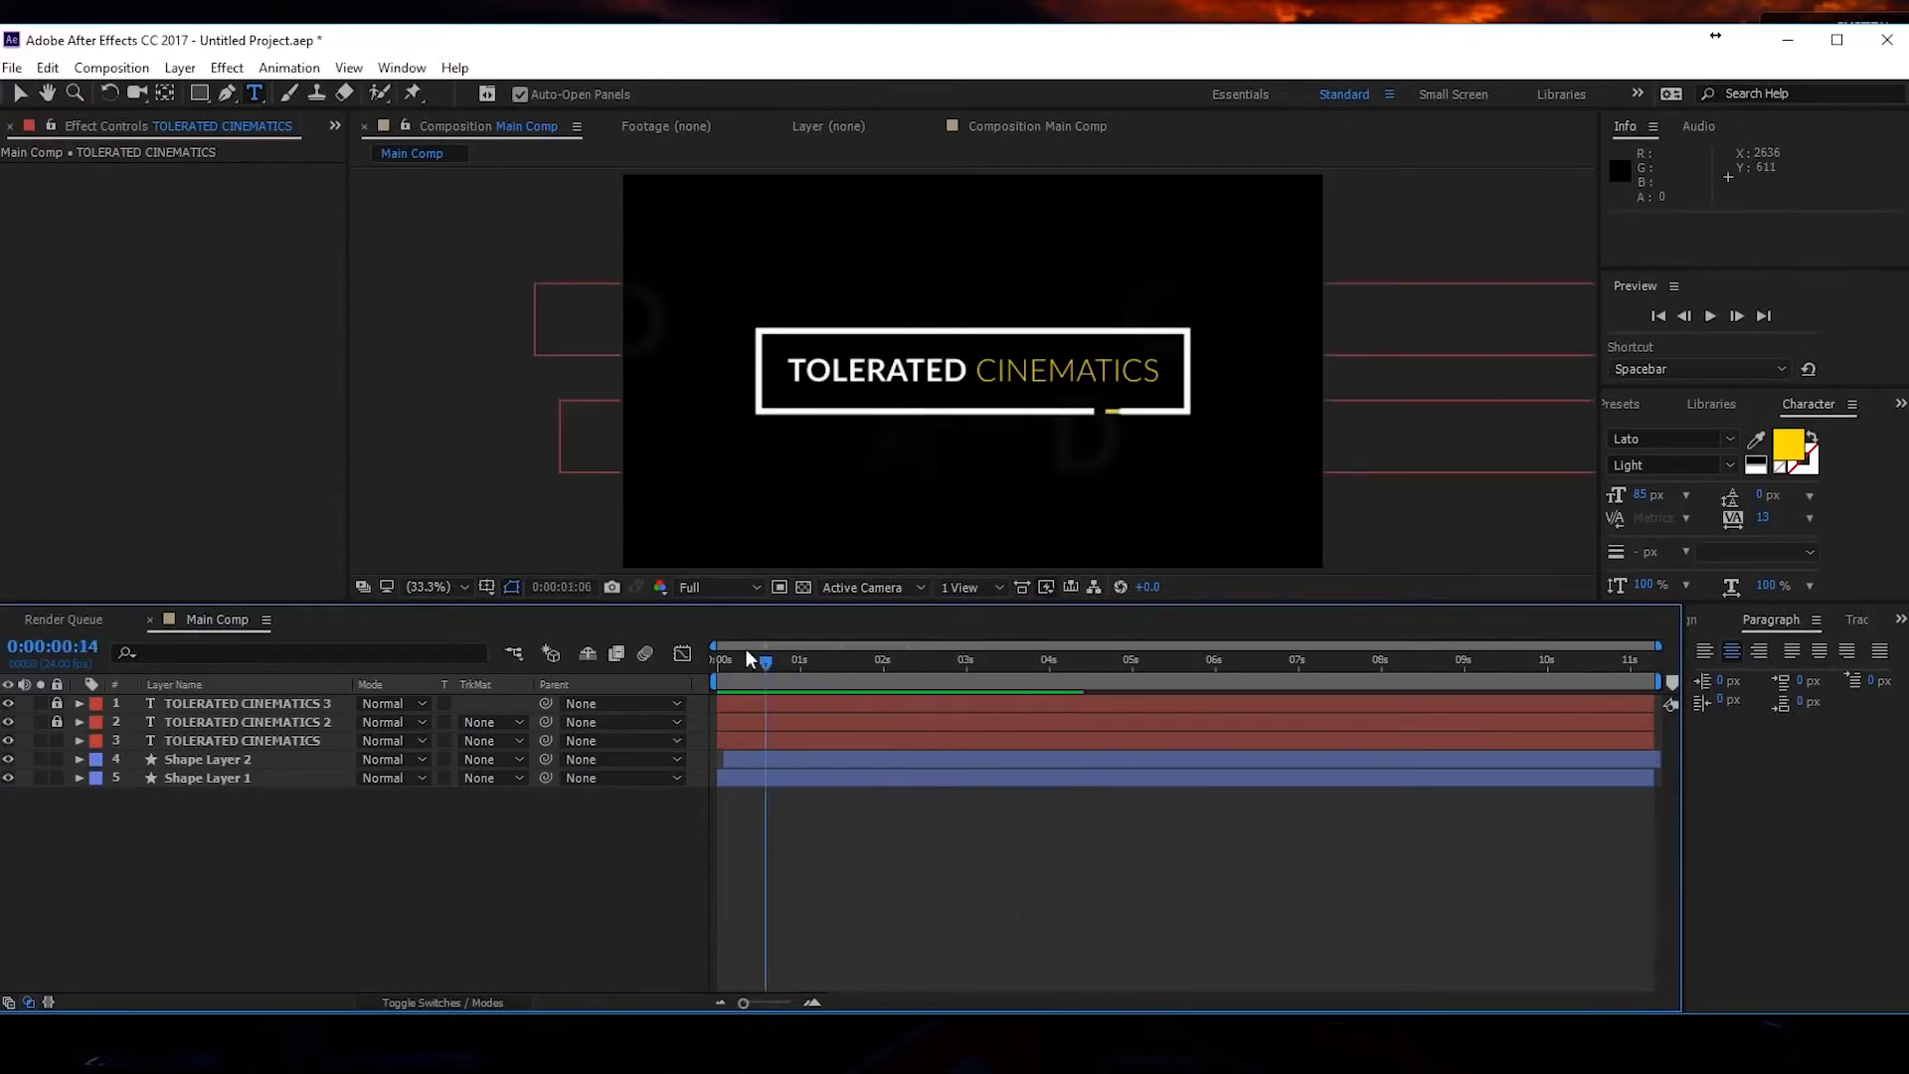
left_click_drag(746, 649, 709, 648)
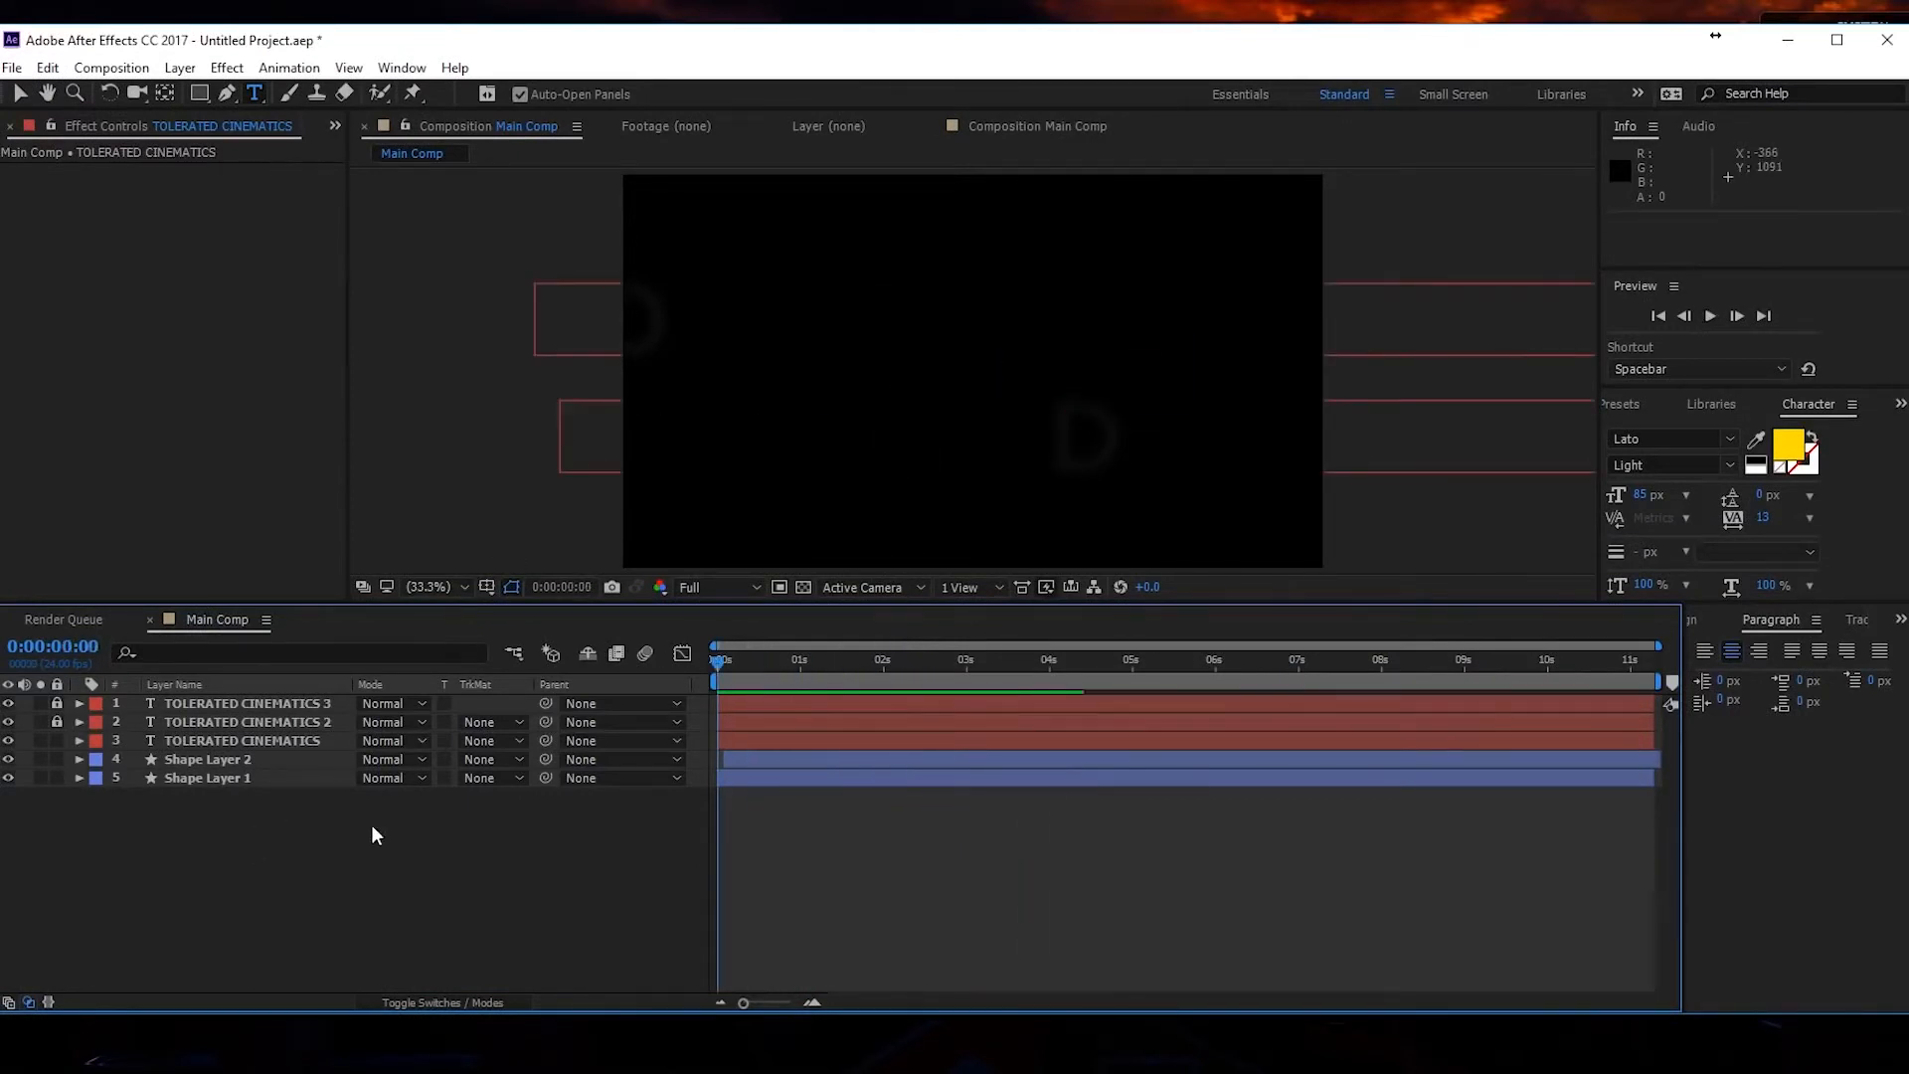
Make all five text and shape layers 3D, temporarily unlocking the two blurred text layers for the change.
left_click(428, 1003)
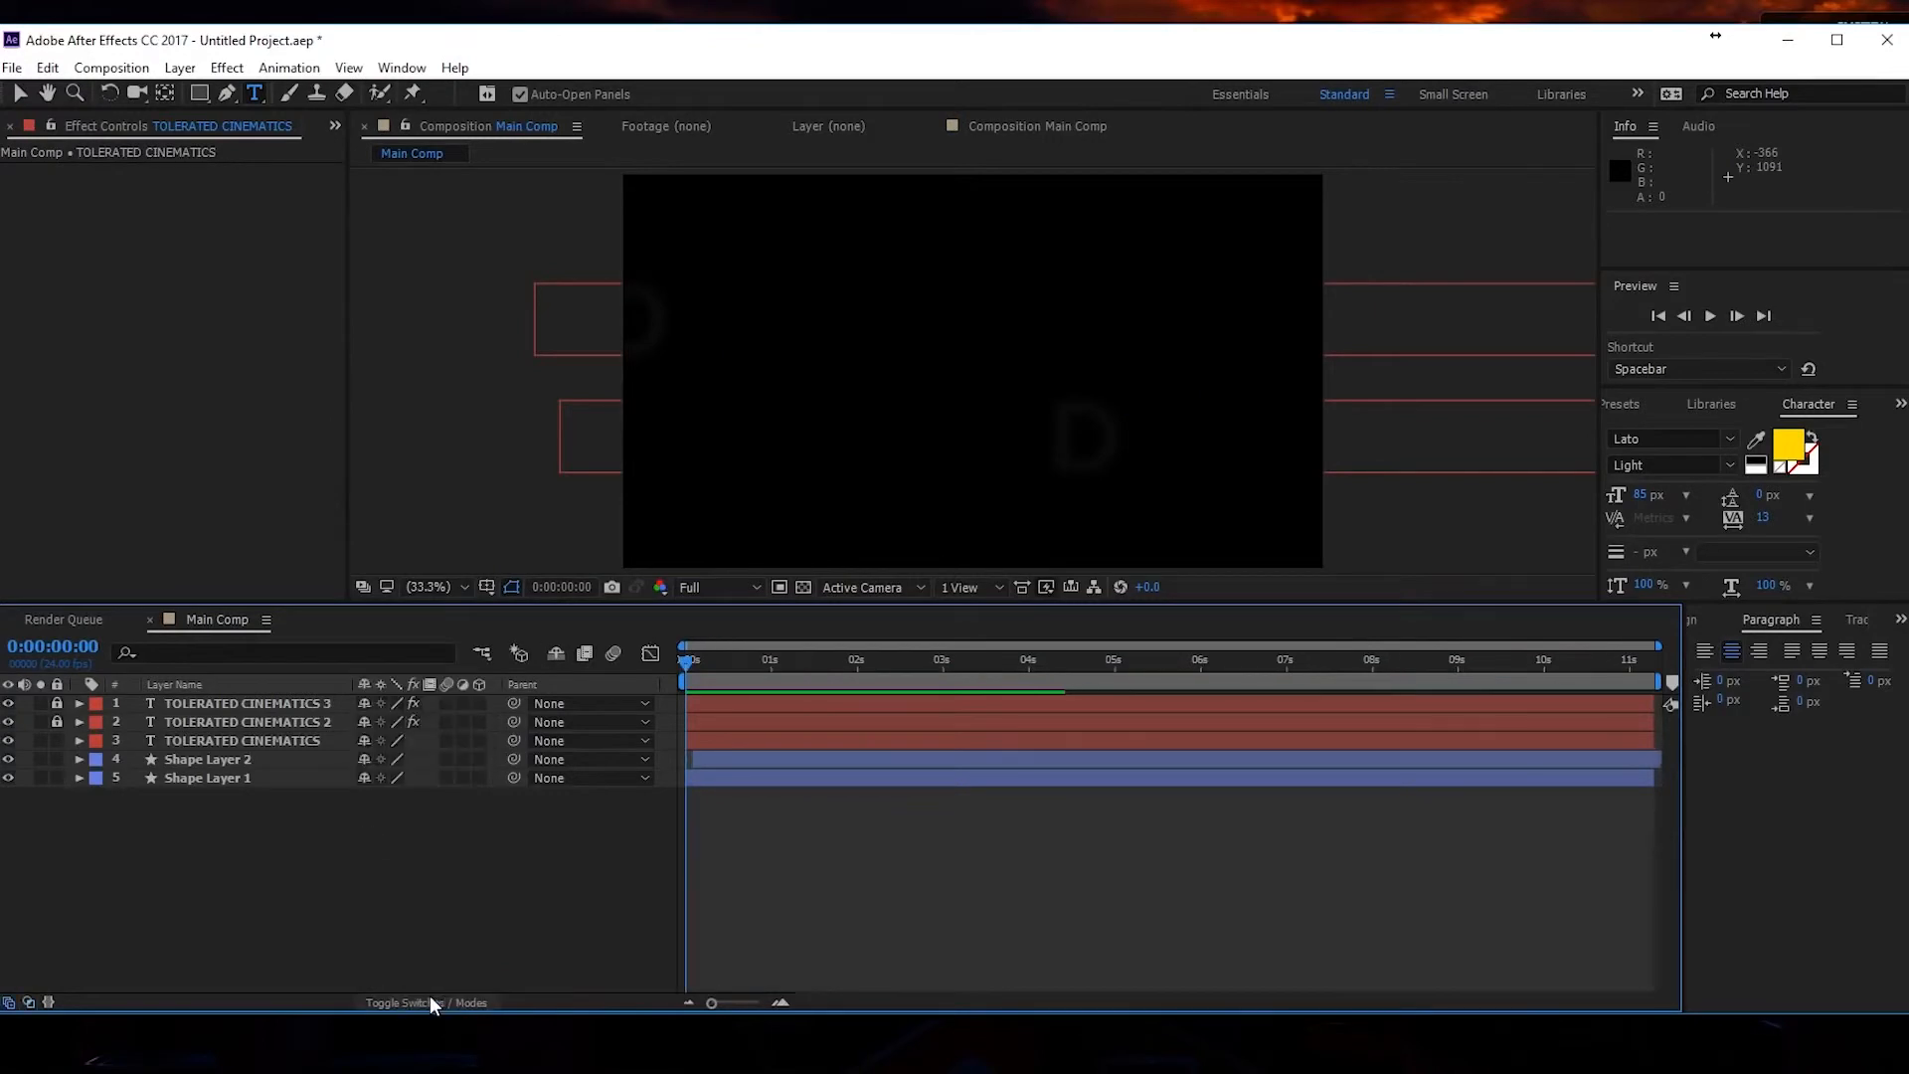
left_click(479, 777)
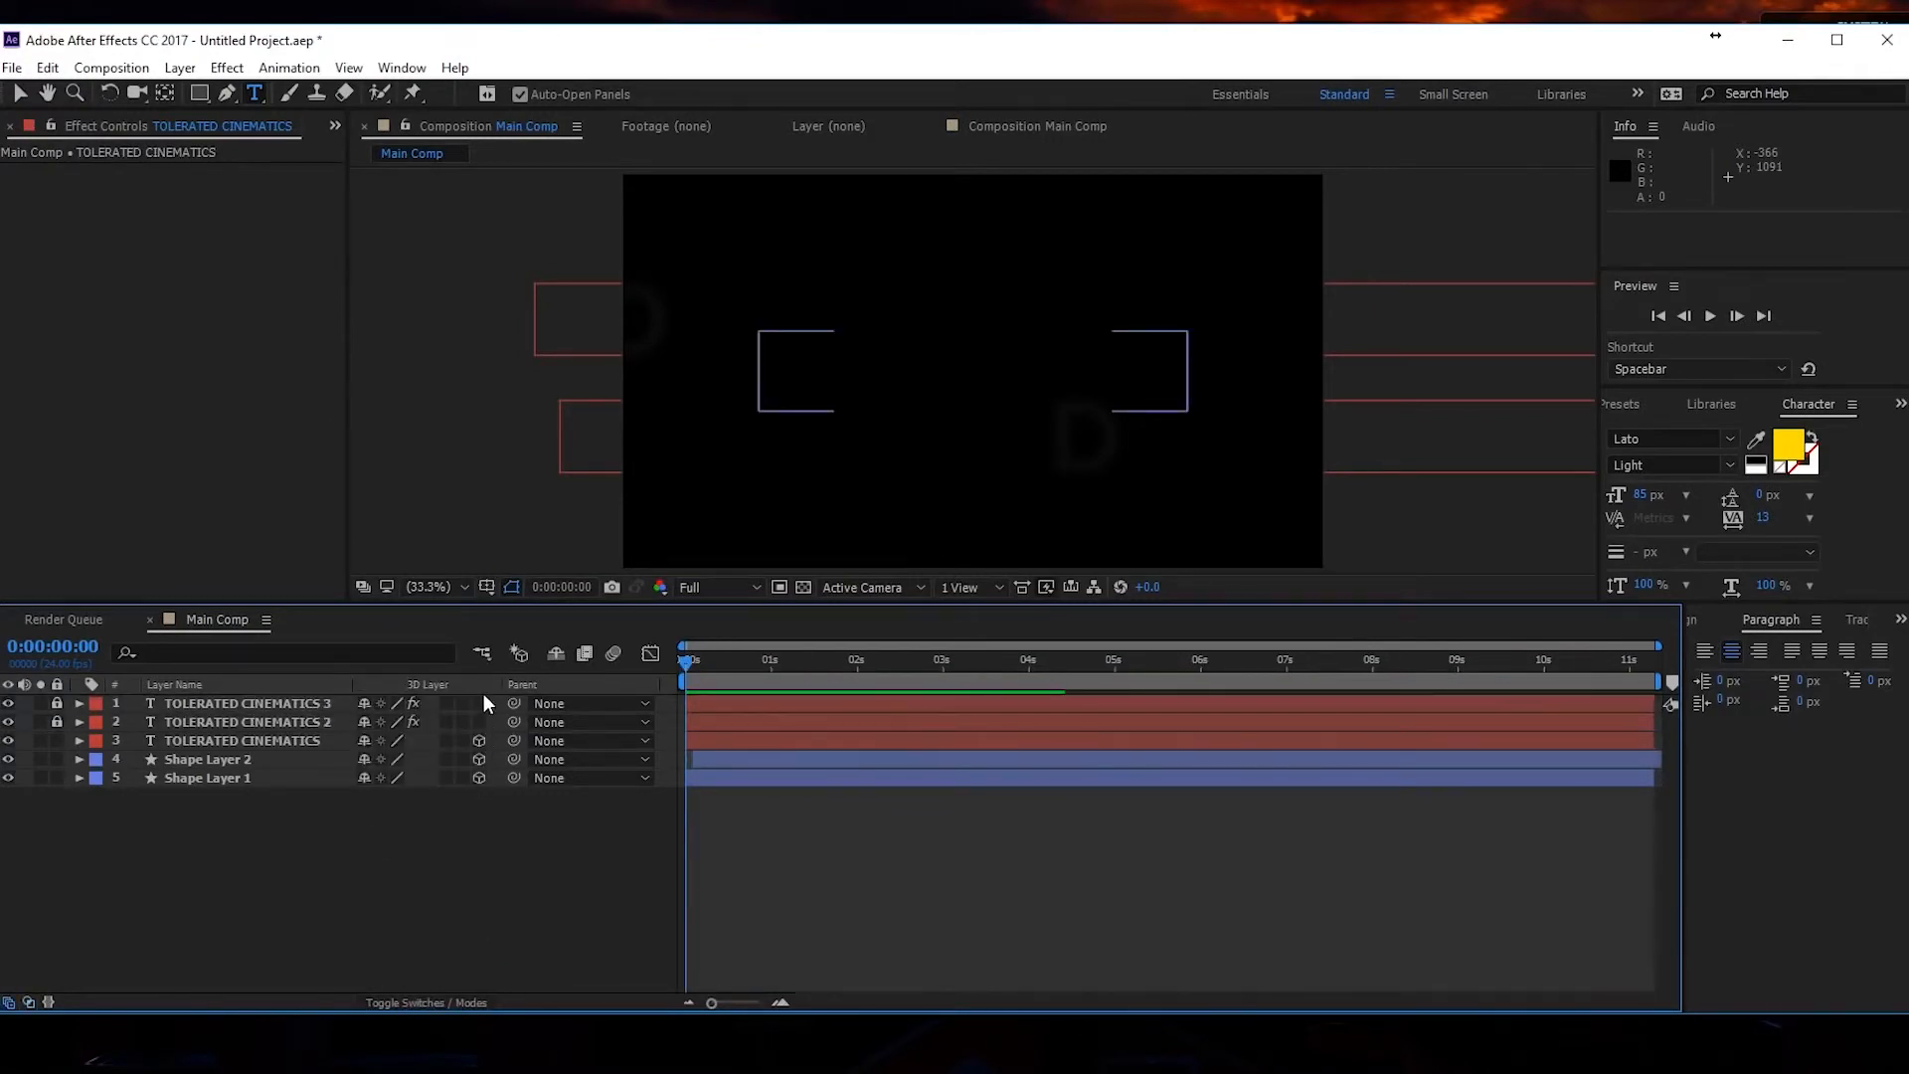
left_click_drag(57, 704, 56, 716)
left_click_drag(480, 702, 476, 726)
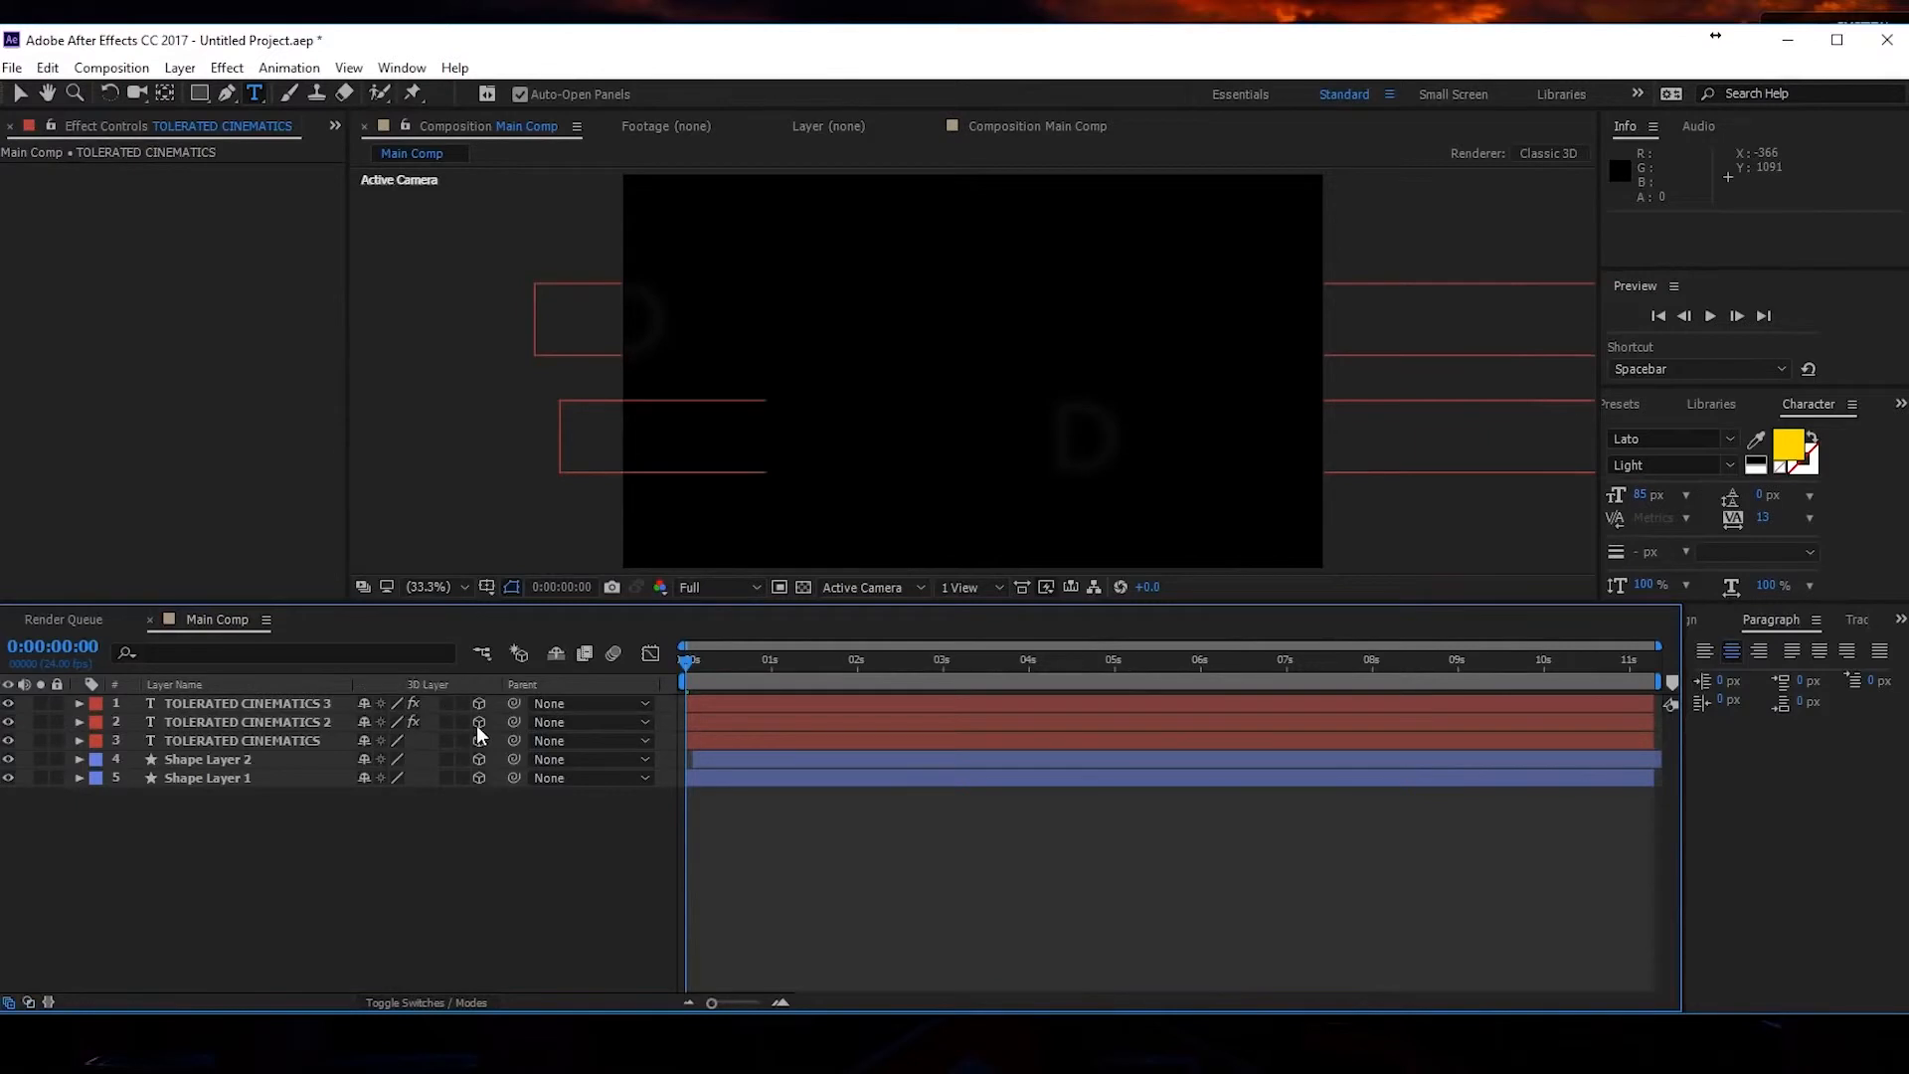
left_click_drag(57, 704, 57, 722)
left_click_drag(729, 660, 525, 700)
Add a new two-node camera to Main Comp using the 35mm preset.
right_click(370, 853)
mouse_move(439, 867)
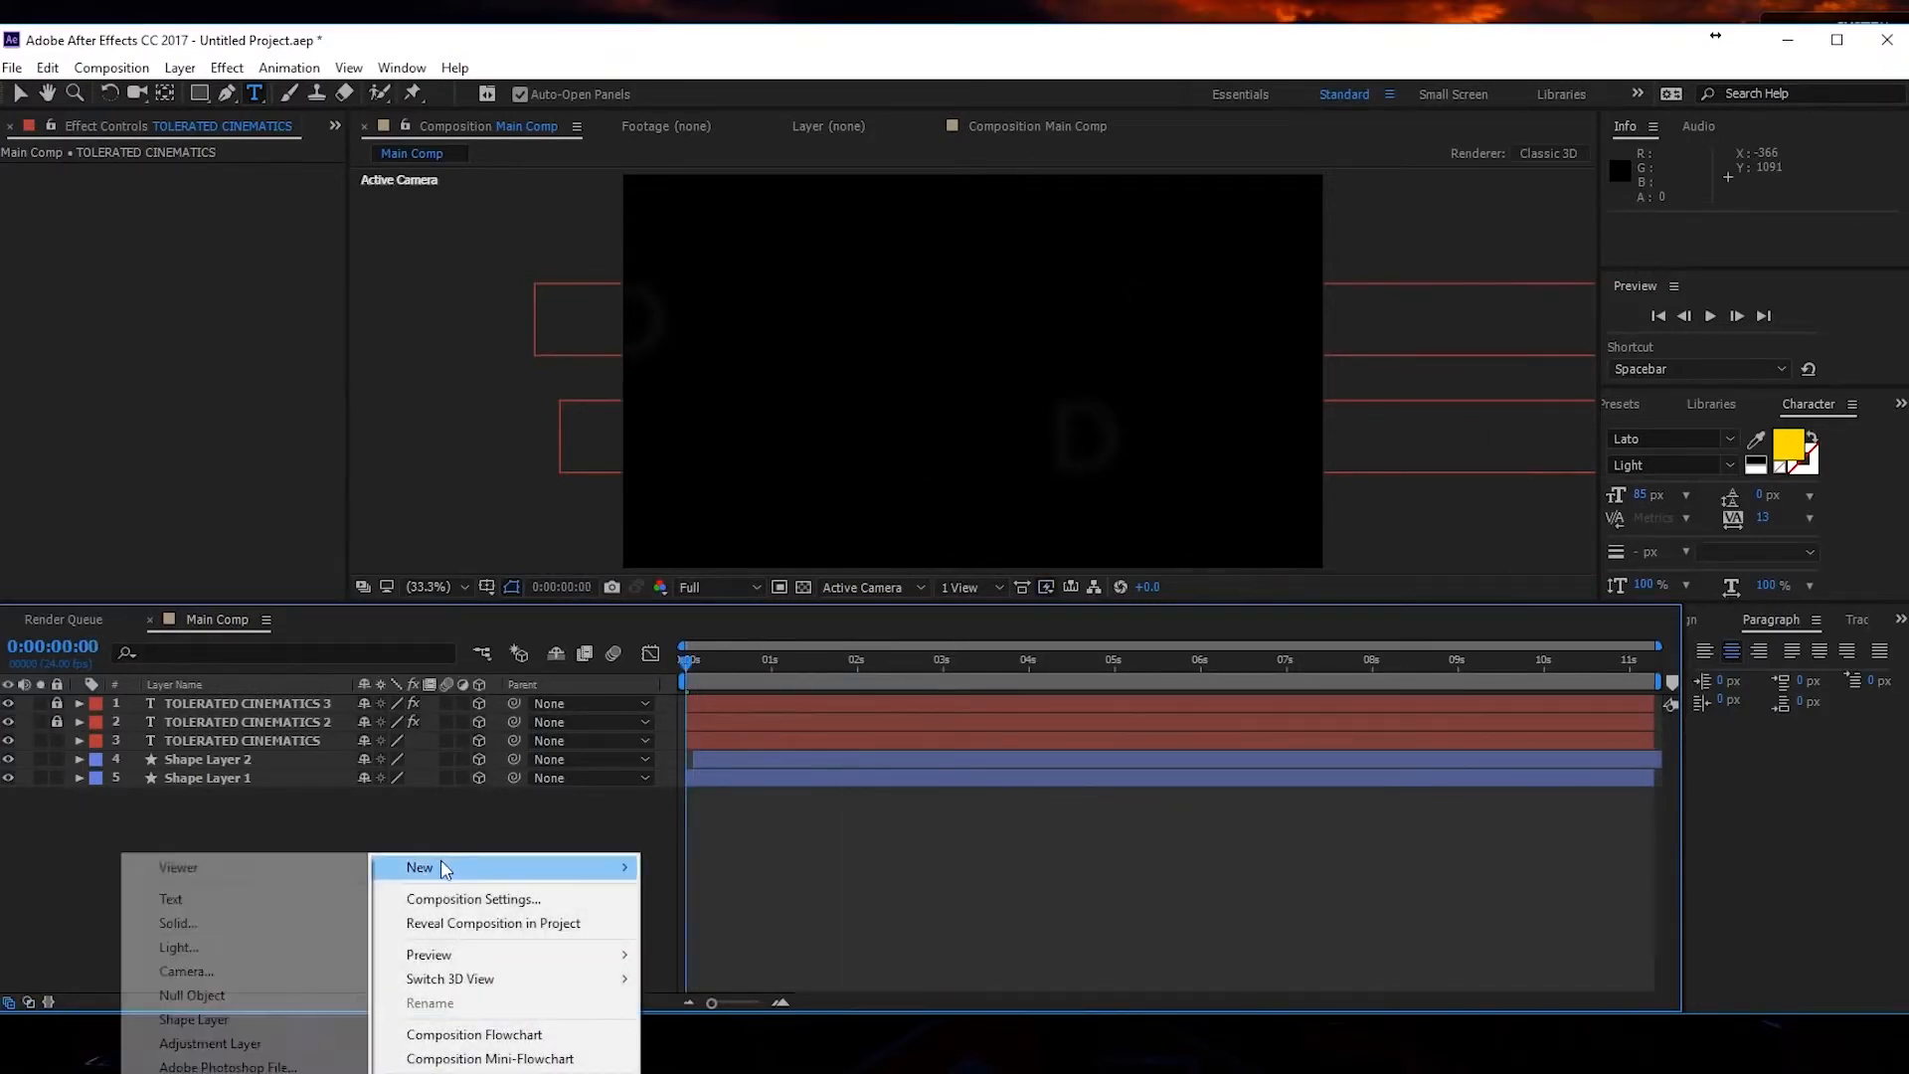
left_click(189, 971)
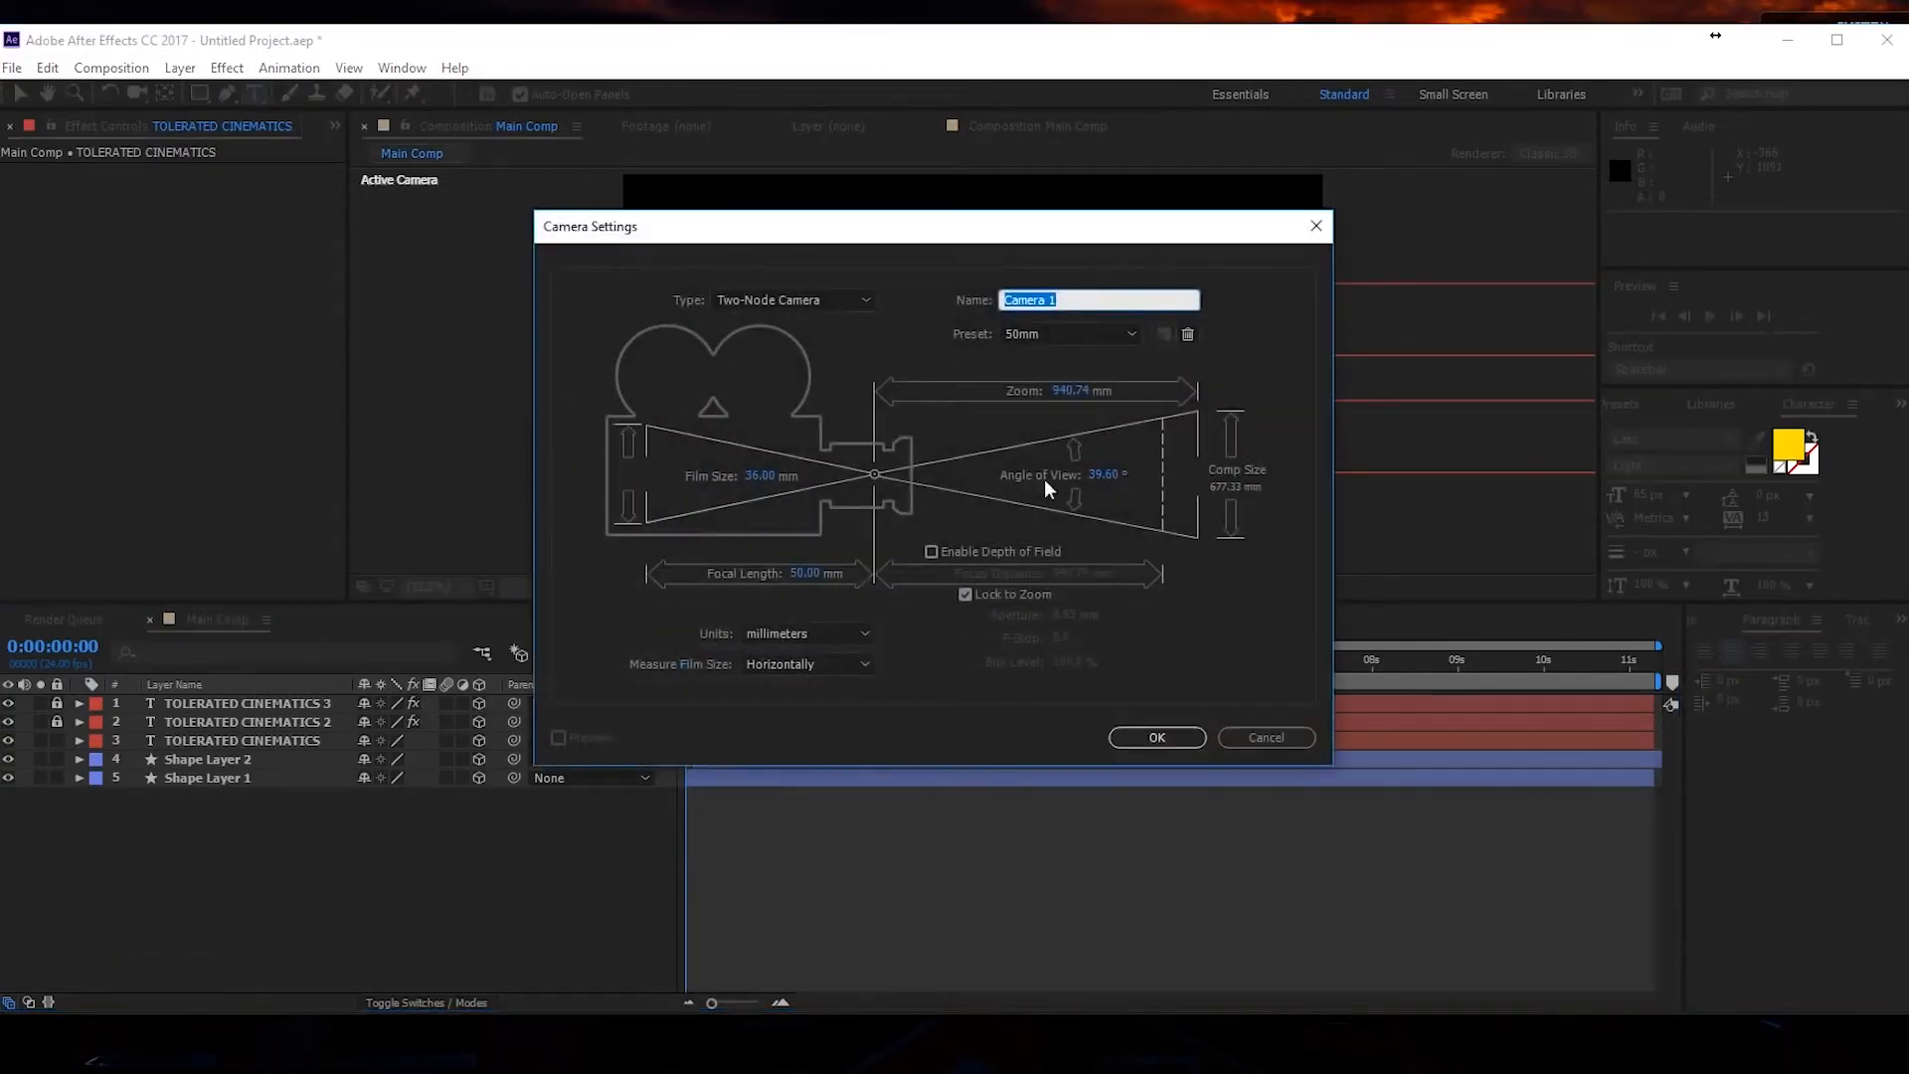
left_click(1049, 336)
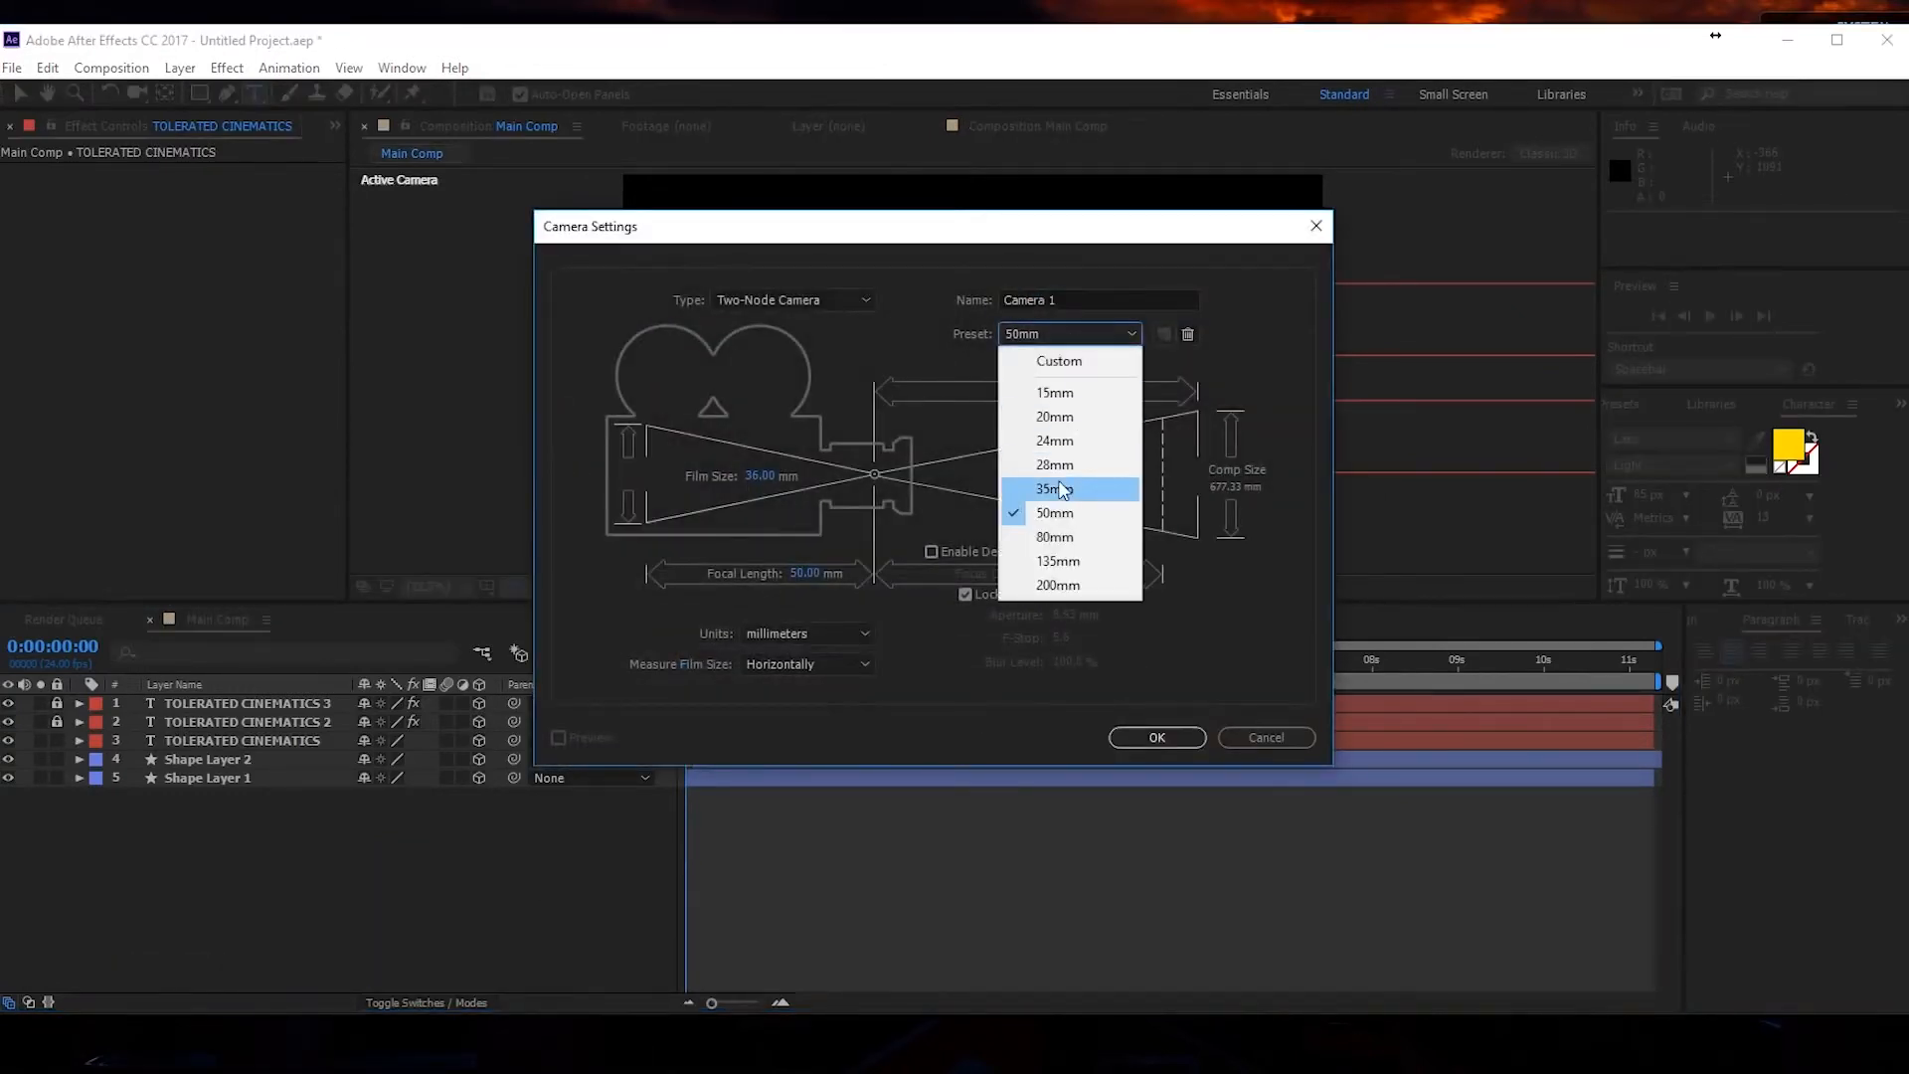
left_click(1063, 489)
left_click(1128, 737)
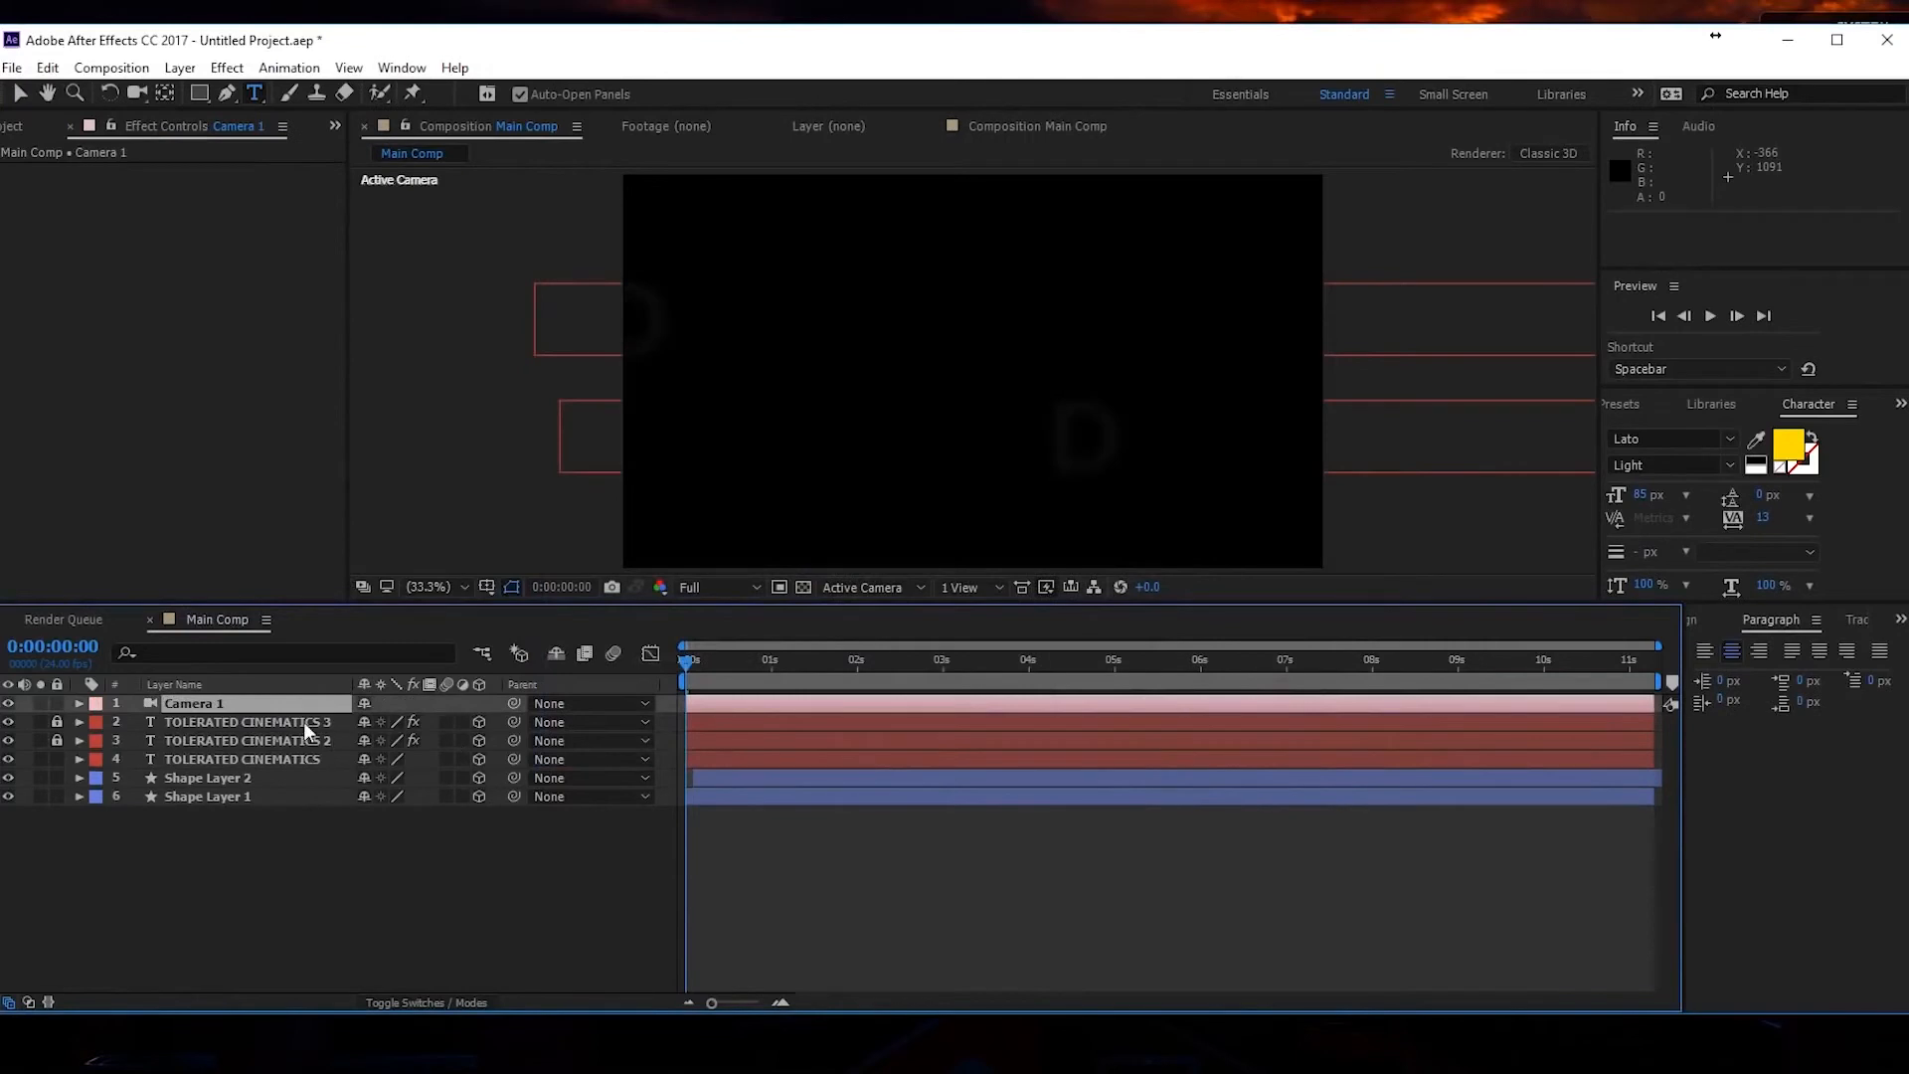
Keyframe Camera 1's Position at the composition's end and move that keyframe to 0:00:03:00.
key("End")
key("p")
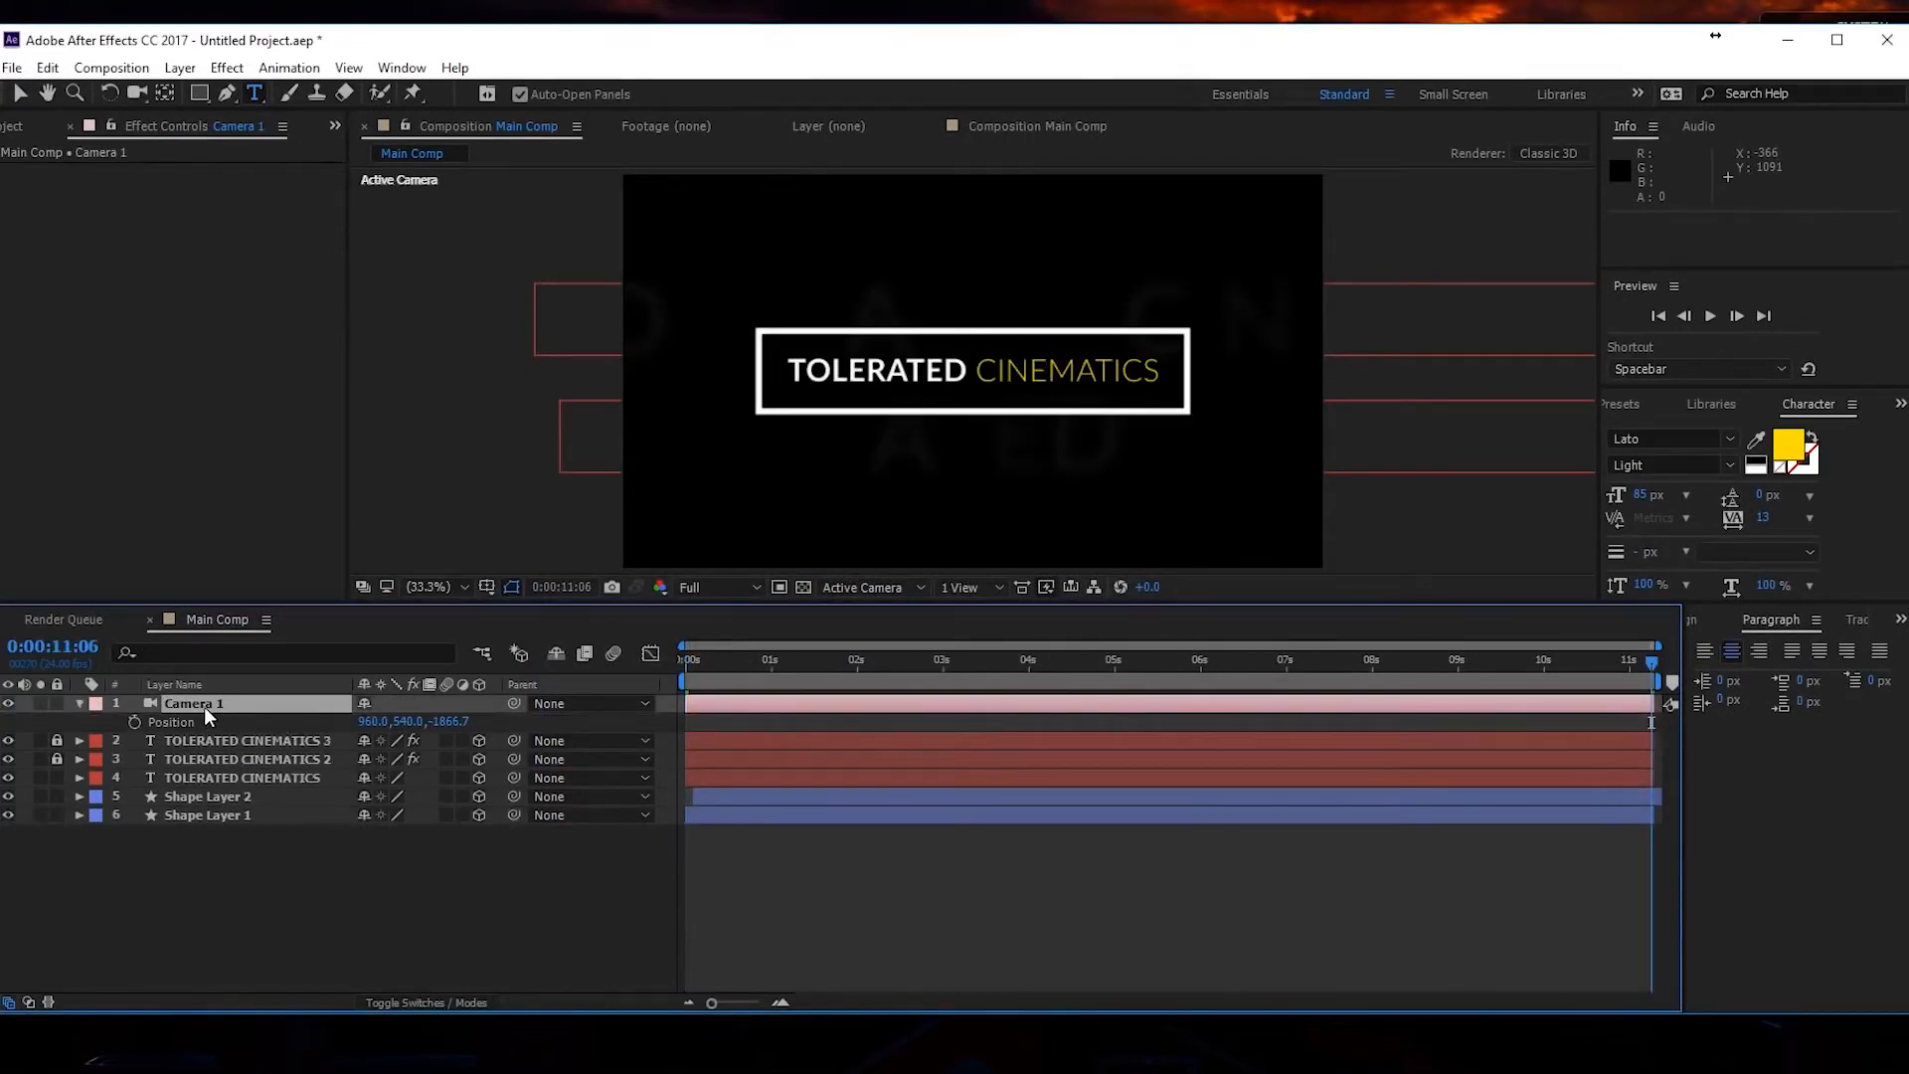
left_click(133, 722)
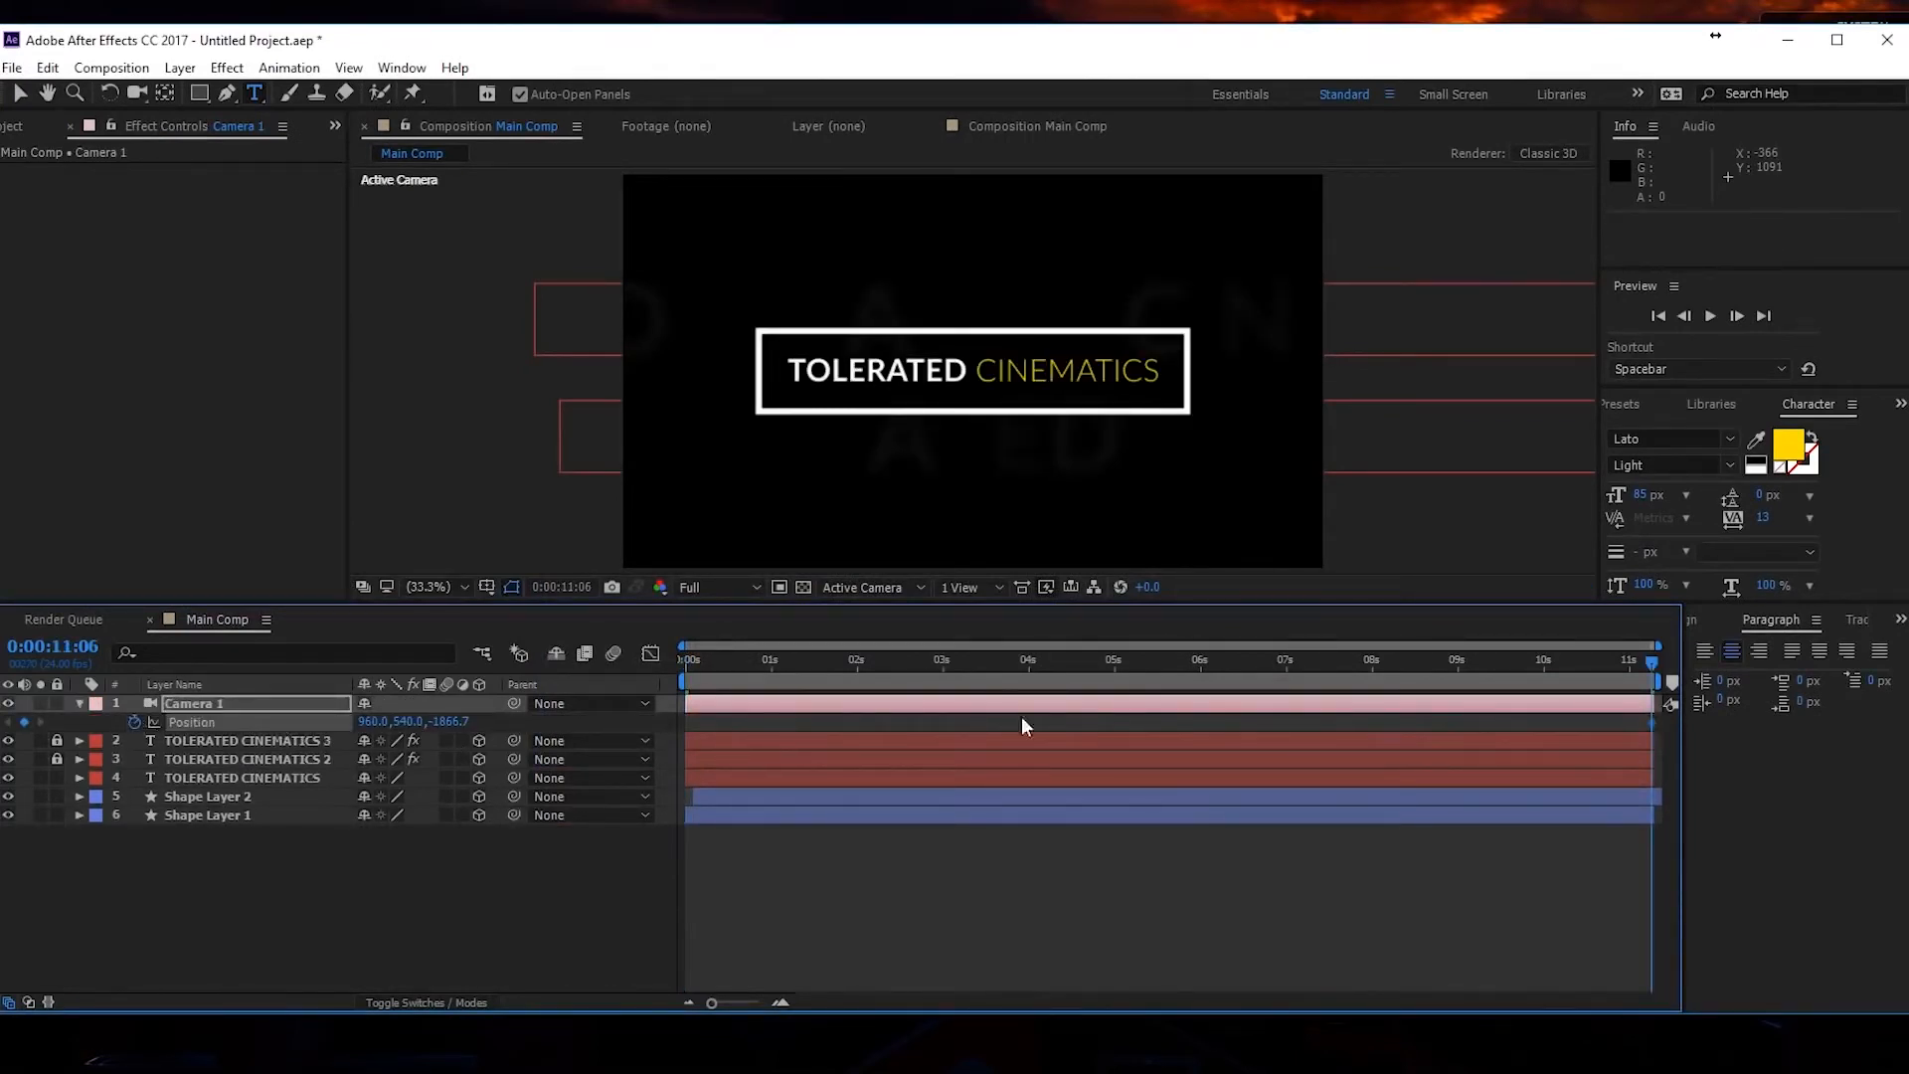
left_click_drag(1651, 723, 934, 734)
Keyframe Camera 1's Position at the first frame with a Z value of -76.7 for a close starting view.
left_click_drag(917, 664, 564, 689)
left_click_drag(452, 723, 1907, 617)
left_click_drag(688, 664, 841, 752)
key("Home")
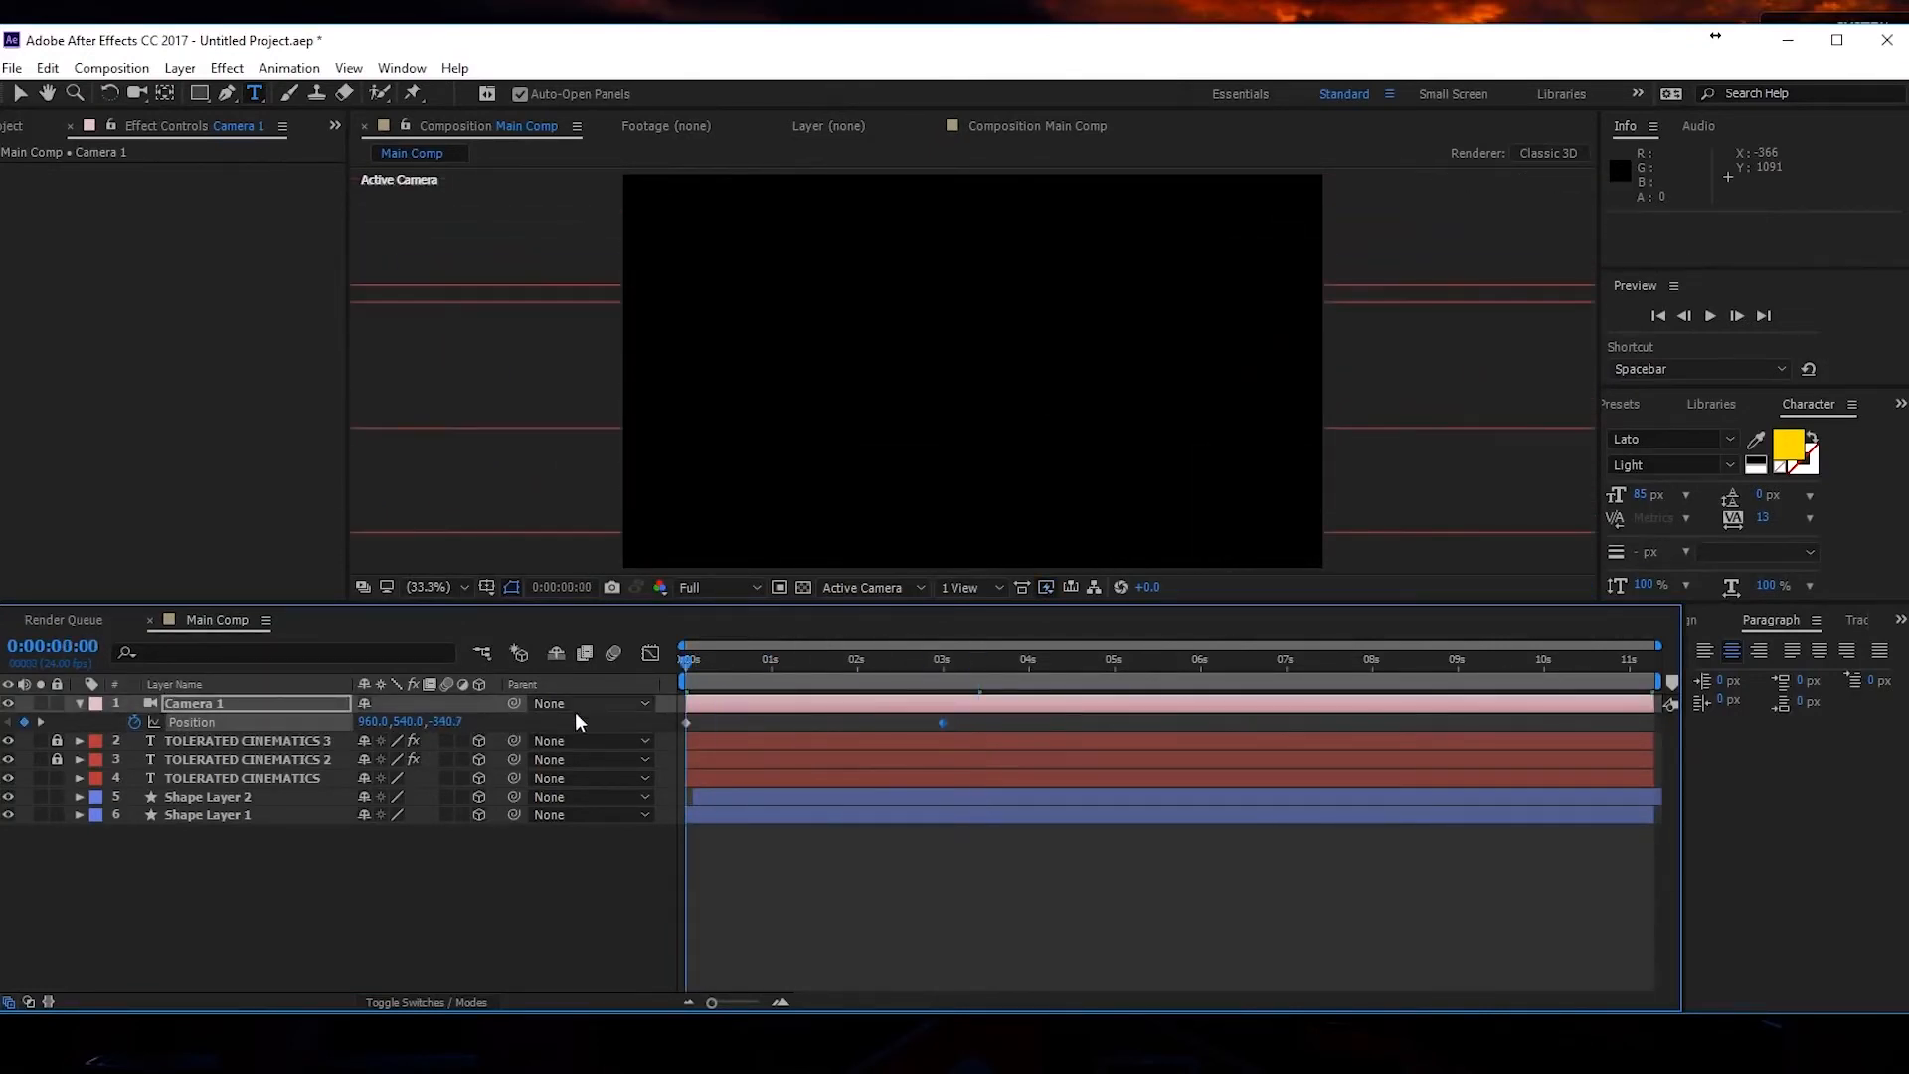
left_click_drag(445, 723, 821, 702)
Ease Camera 1's Position into its last keyframe on the speed graph, with 0 px/sec speed and about 83% incoming influence.
left_click(248, 705)
left_click(215, 721)
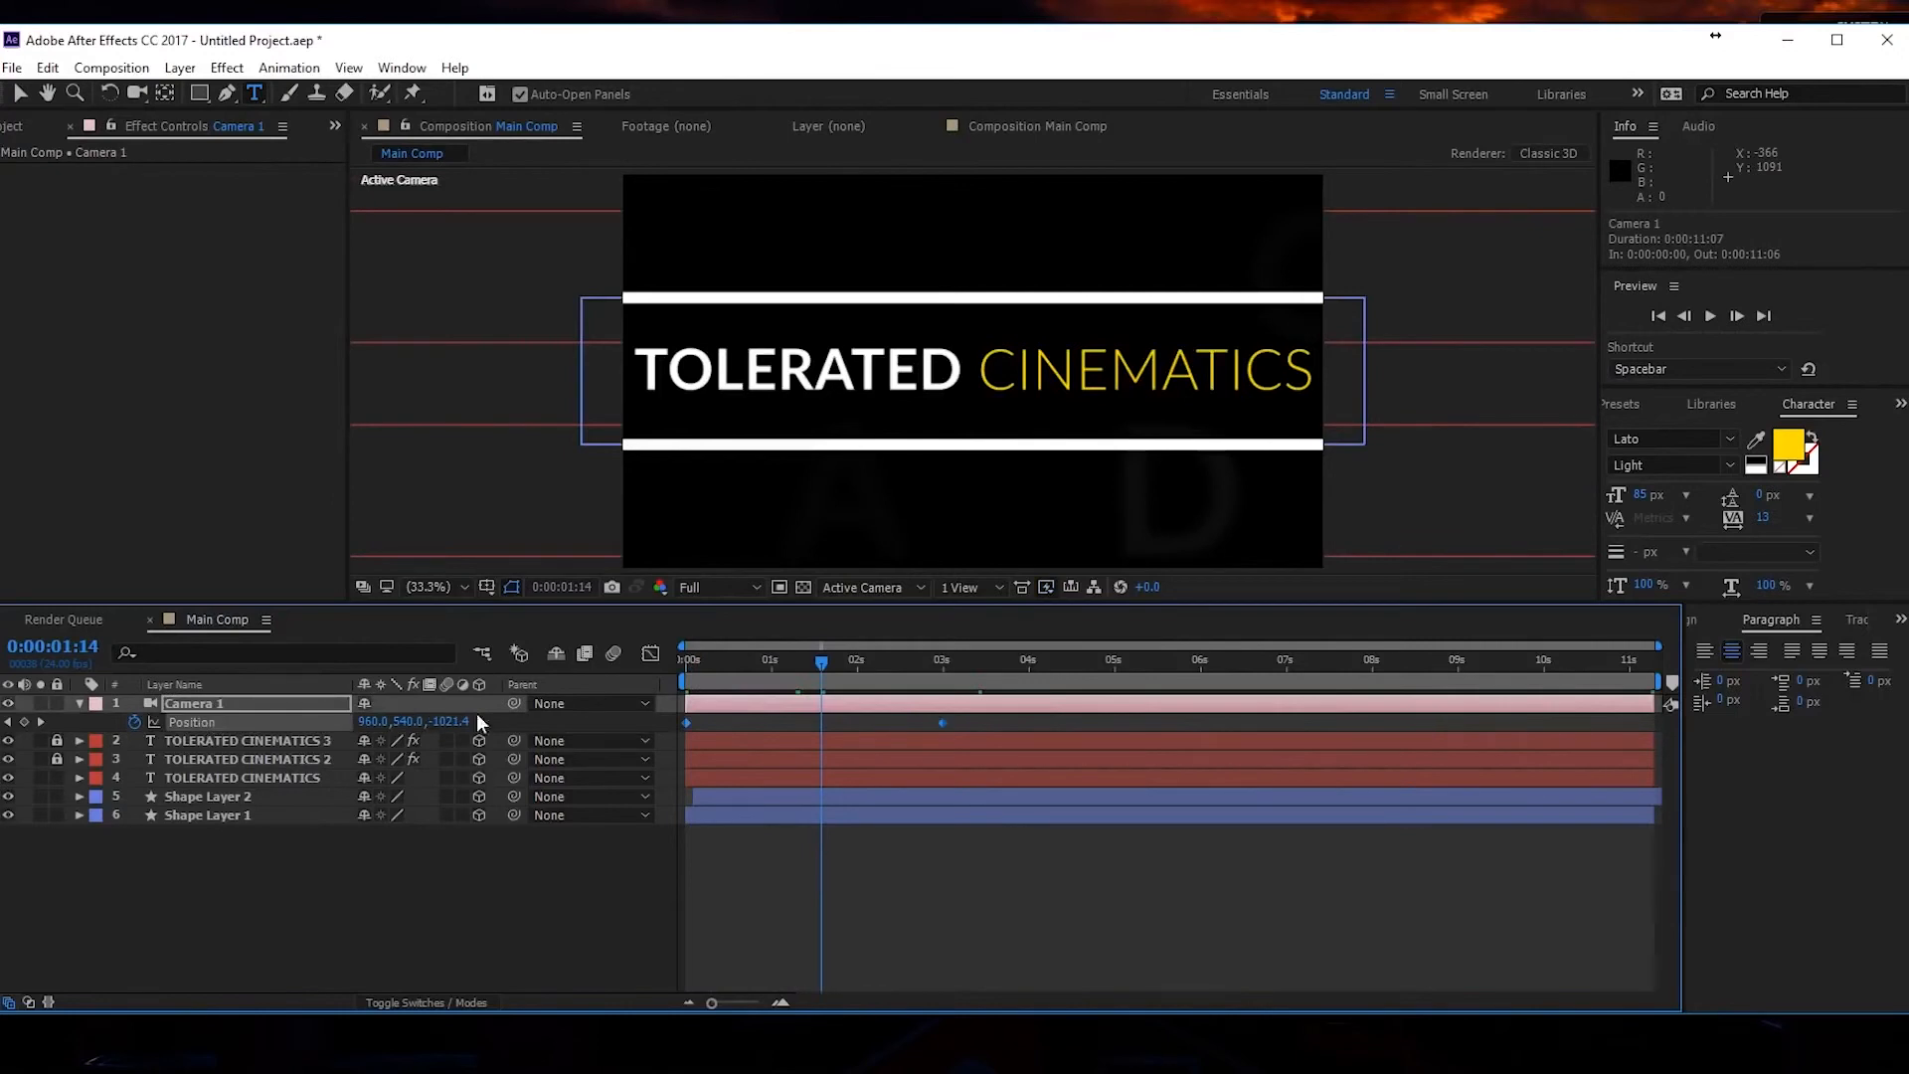
left_click(649, 653)
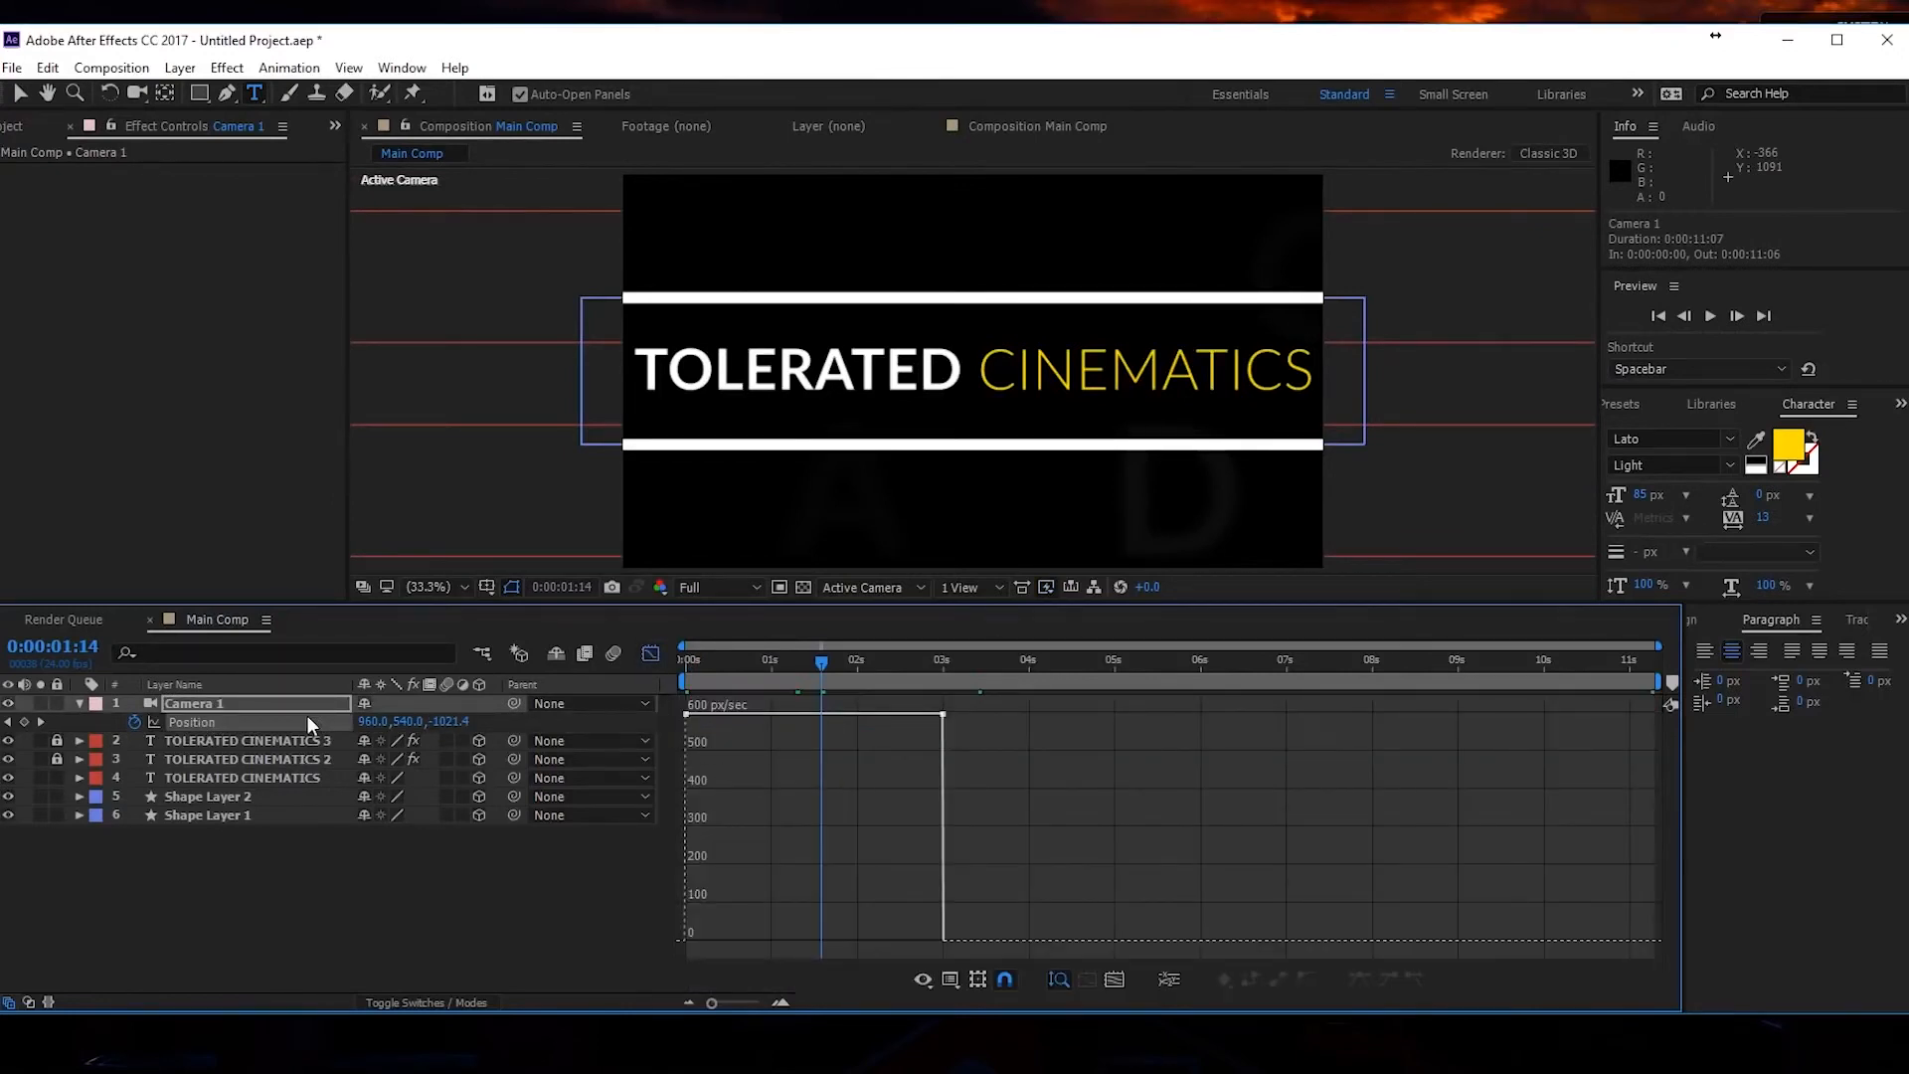
right_click(742, 792)
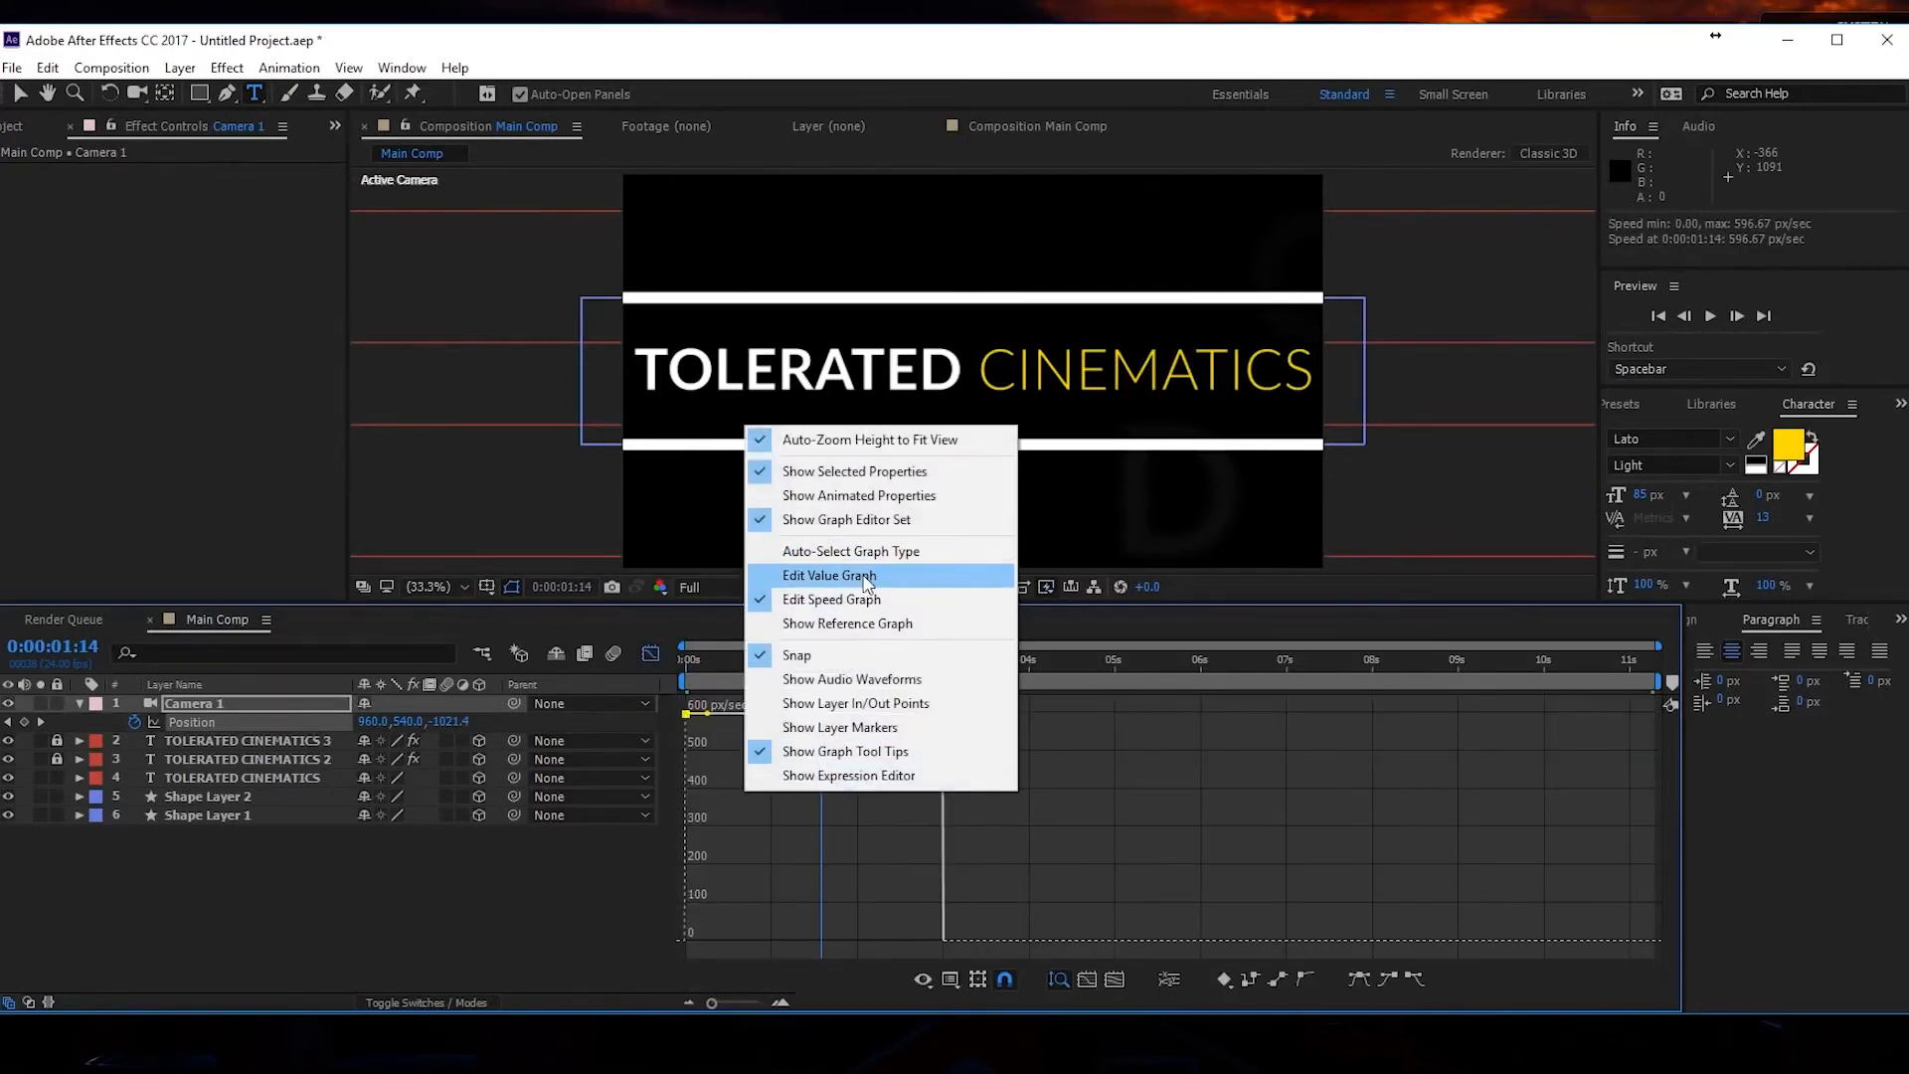
left_click(871, 845)
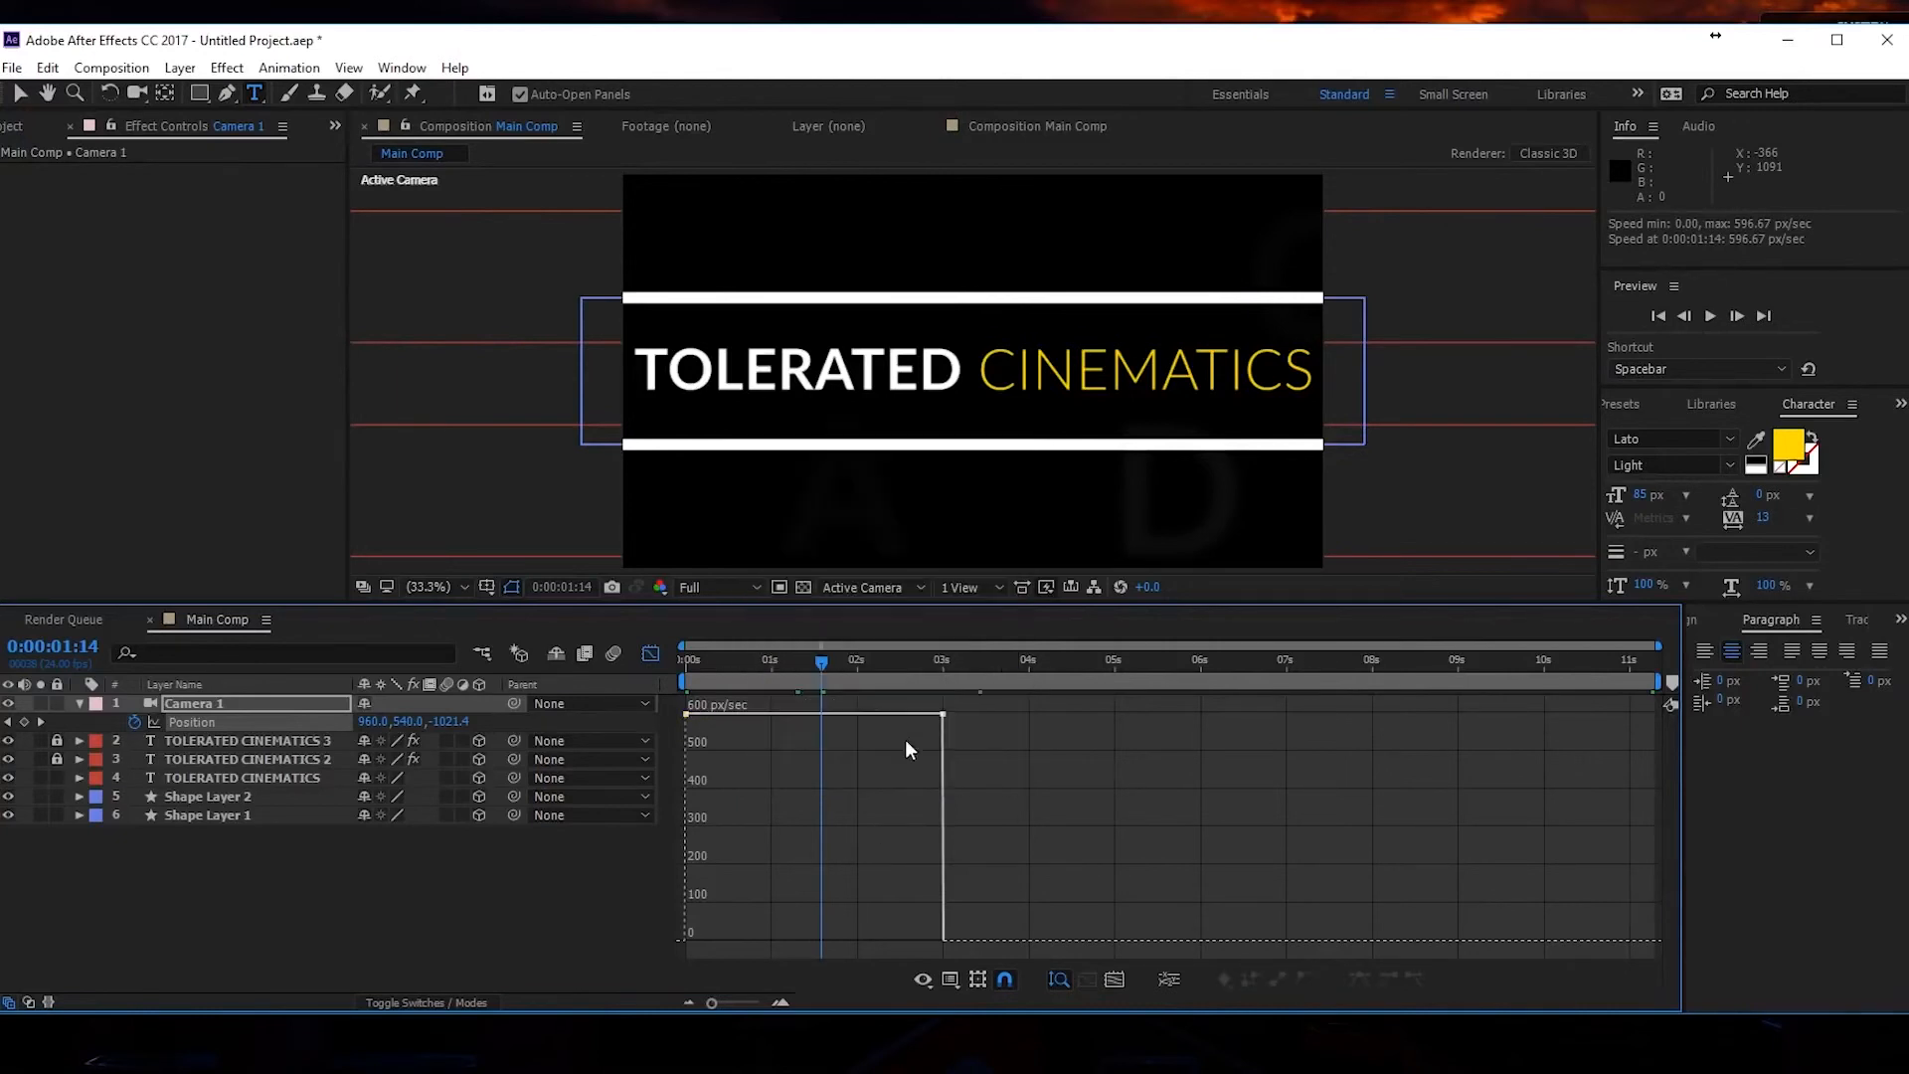
left_click(942, 714)
left_click_drag(922, 714, 835, 944)
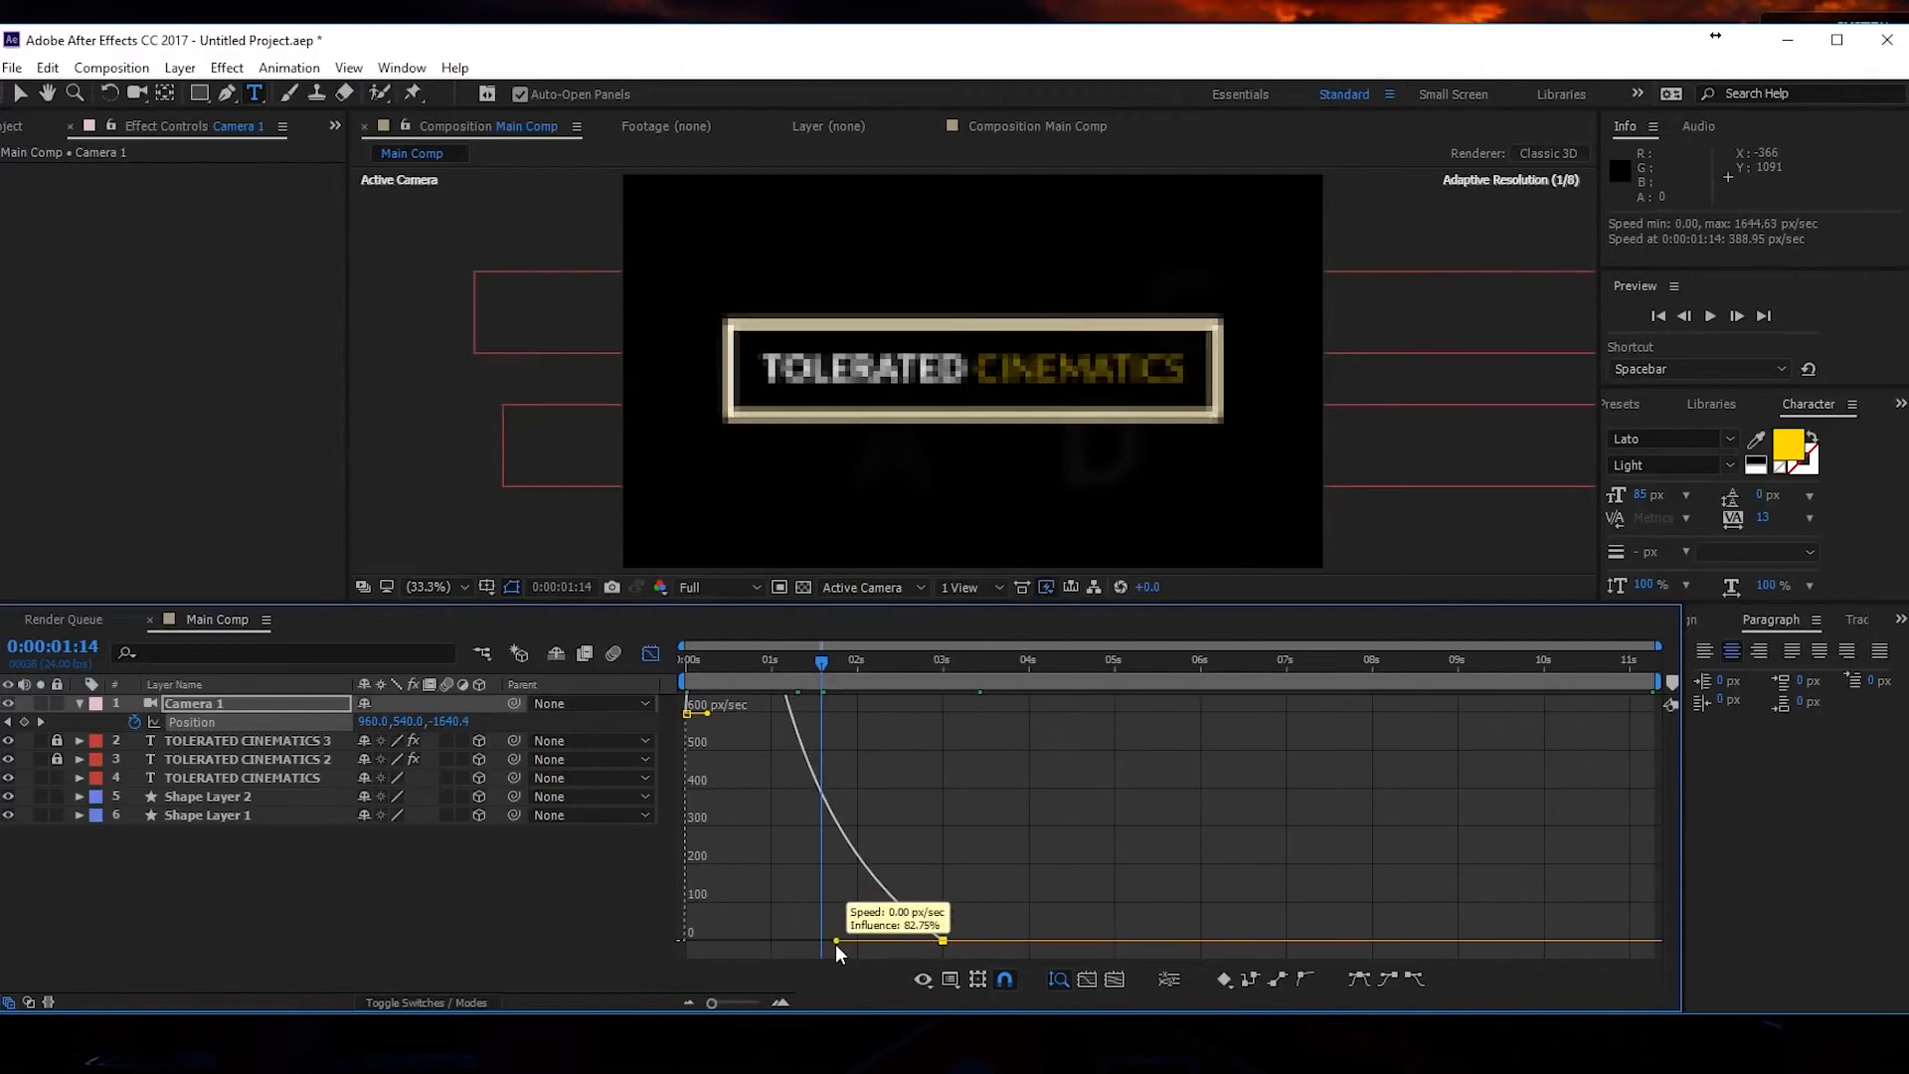
Lengthen the easing handles of both Camera 1 Position keyframes so the speed peaks early at about 2390 px/sec.
left_click_drag(917, 678, 933, 754)
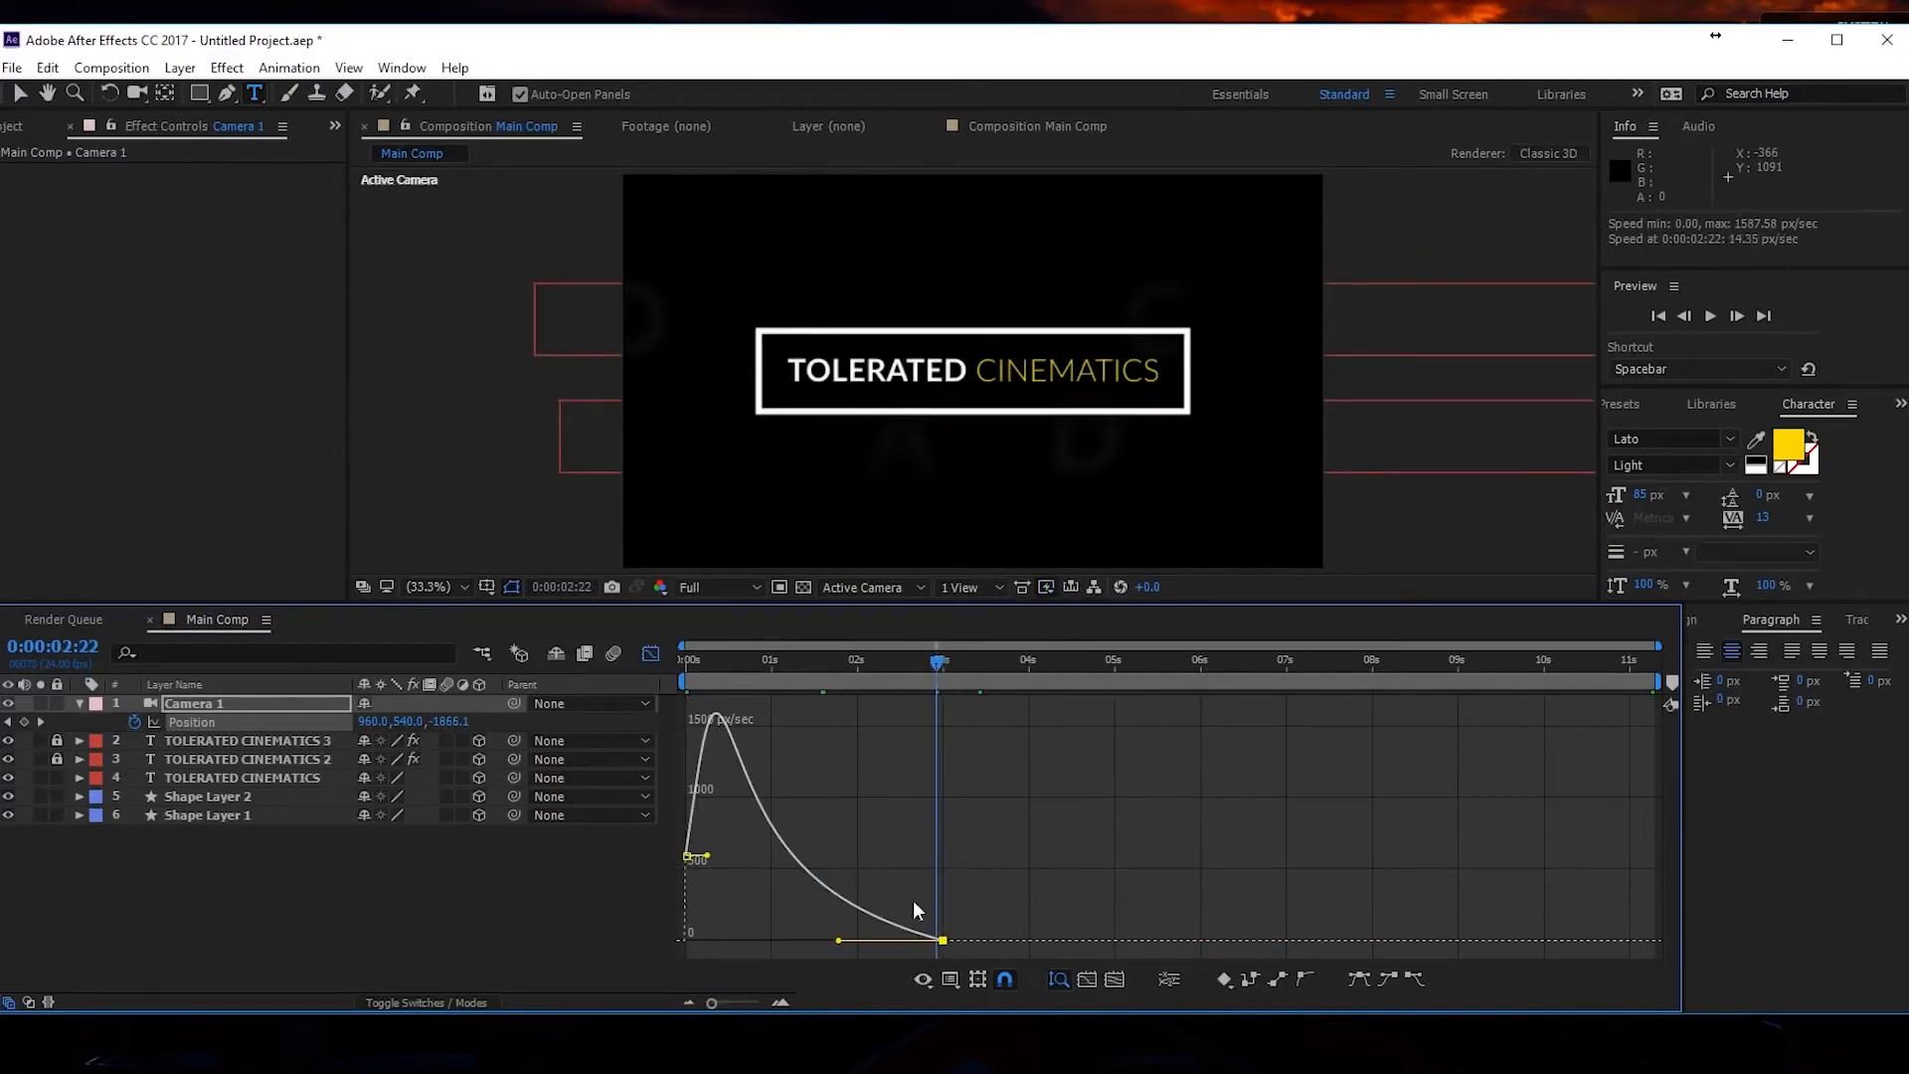
left_click_drag(751, 684, 947, 771)
left_click(836, 948)
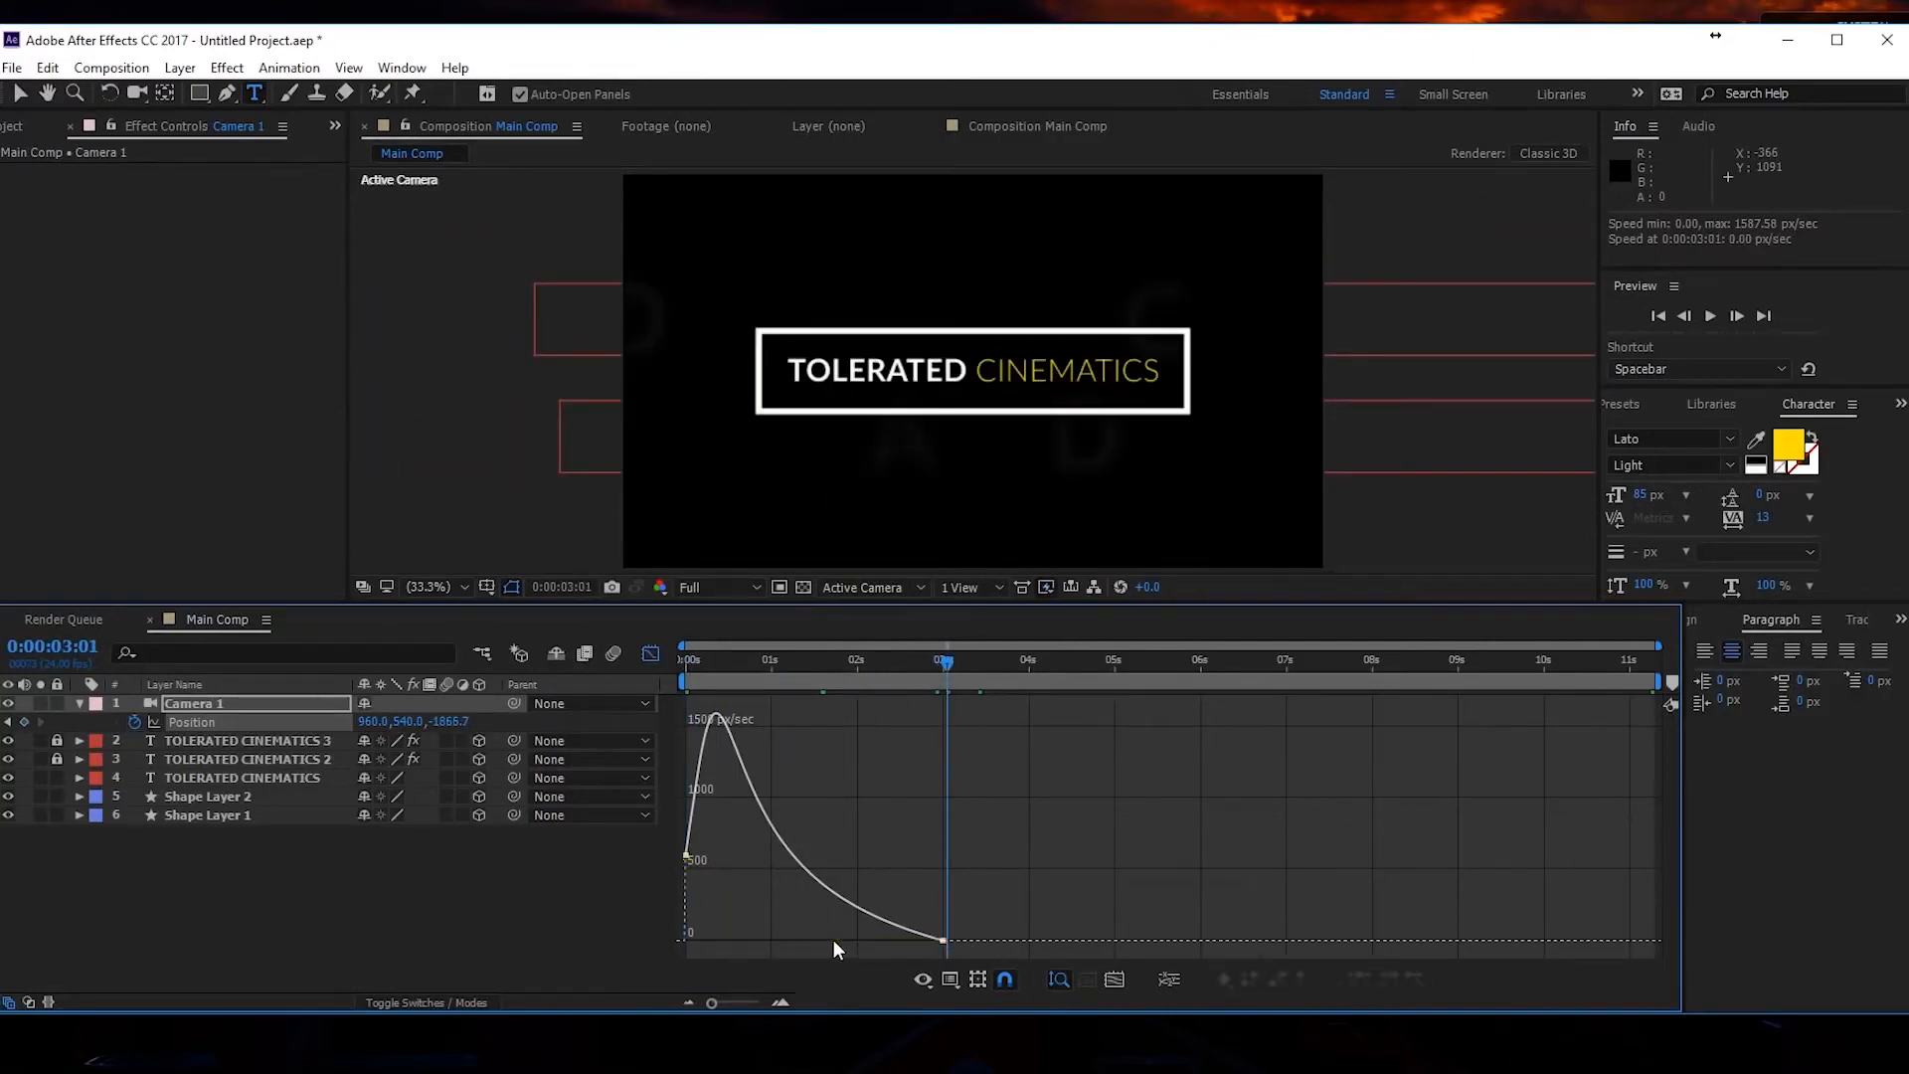
left_click(904, 921)
left_click_drag(841, 943, 726, 889)
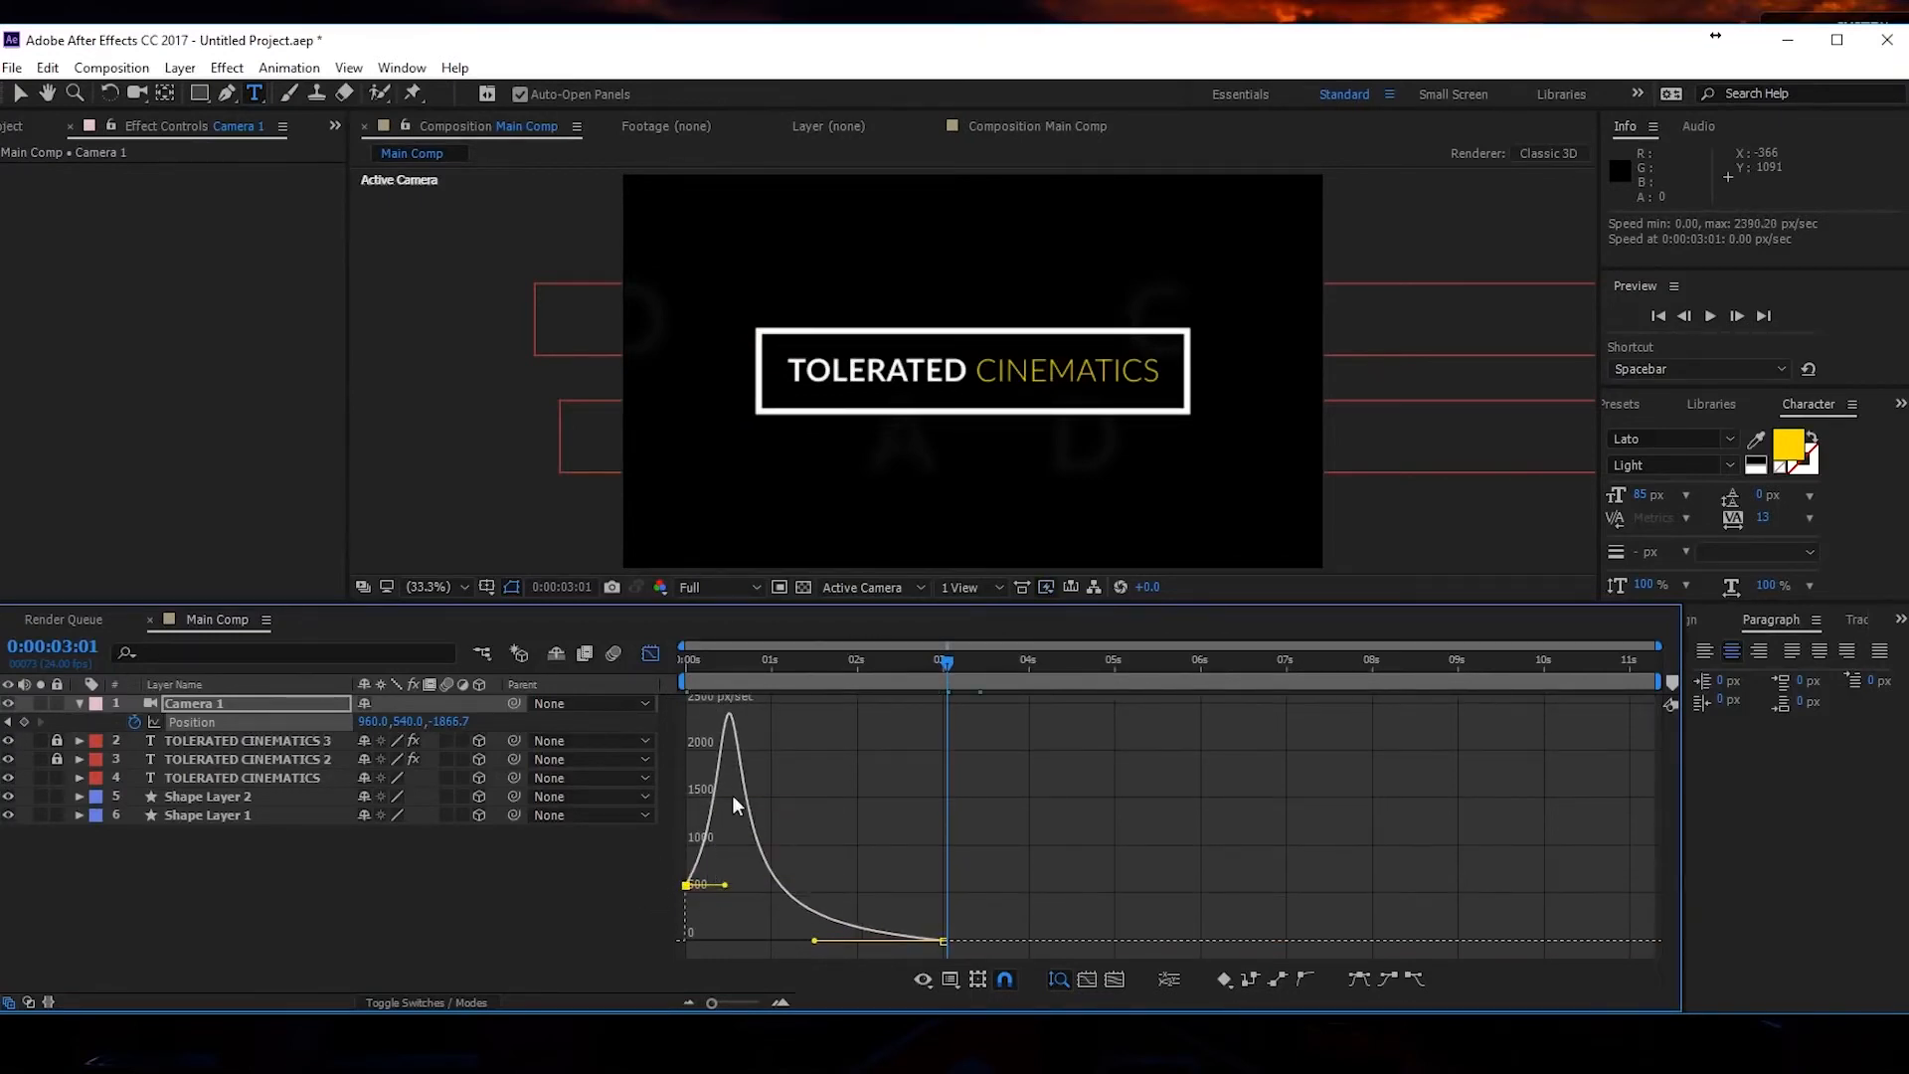
Preview the eased camera pull-back from the first frame to check its motion.
left_click_drag(772, 665, 606, 665)
key("space")
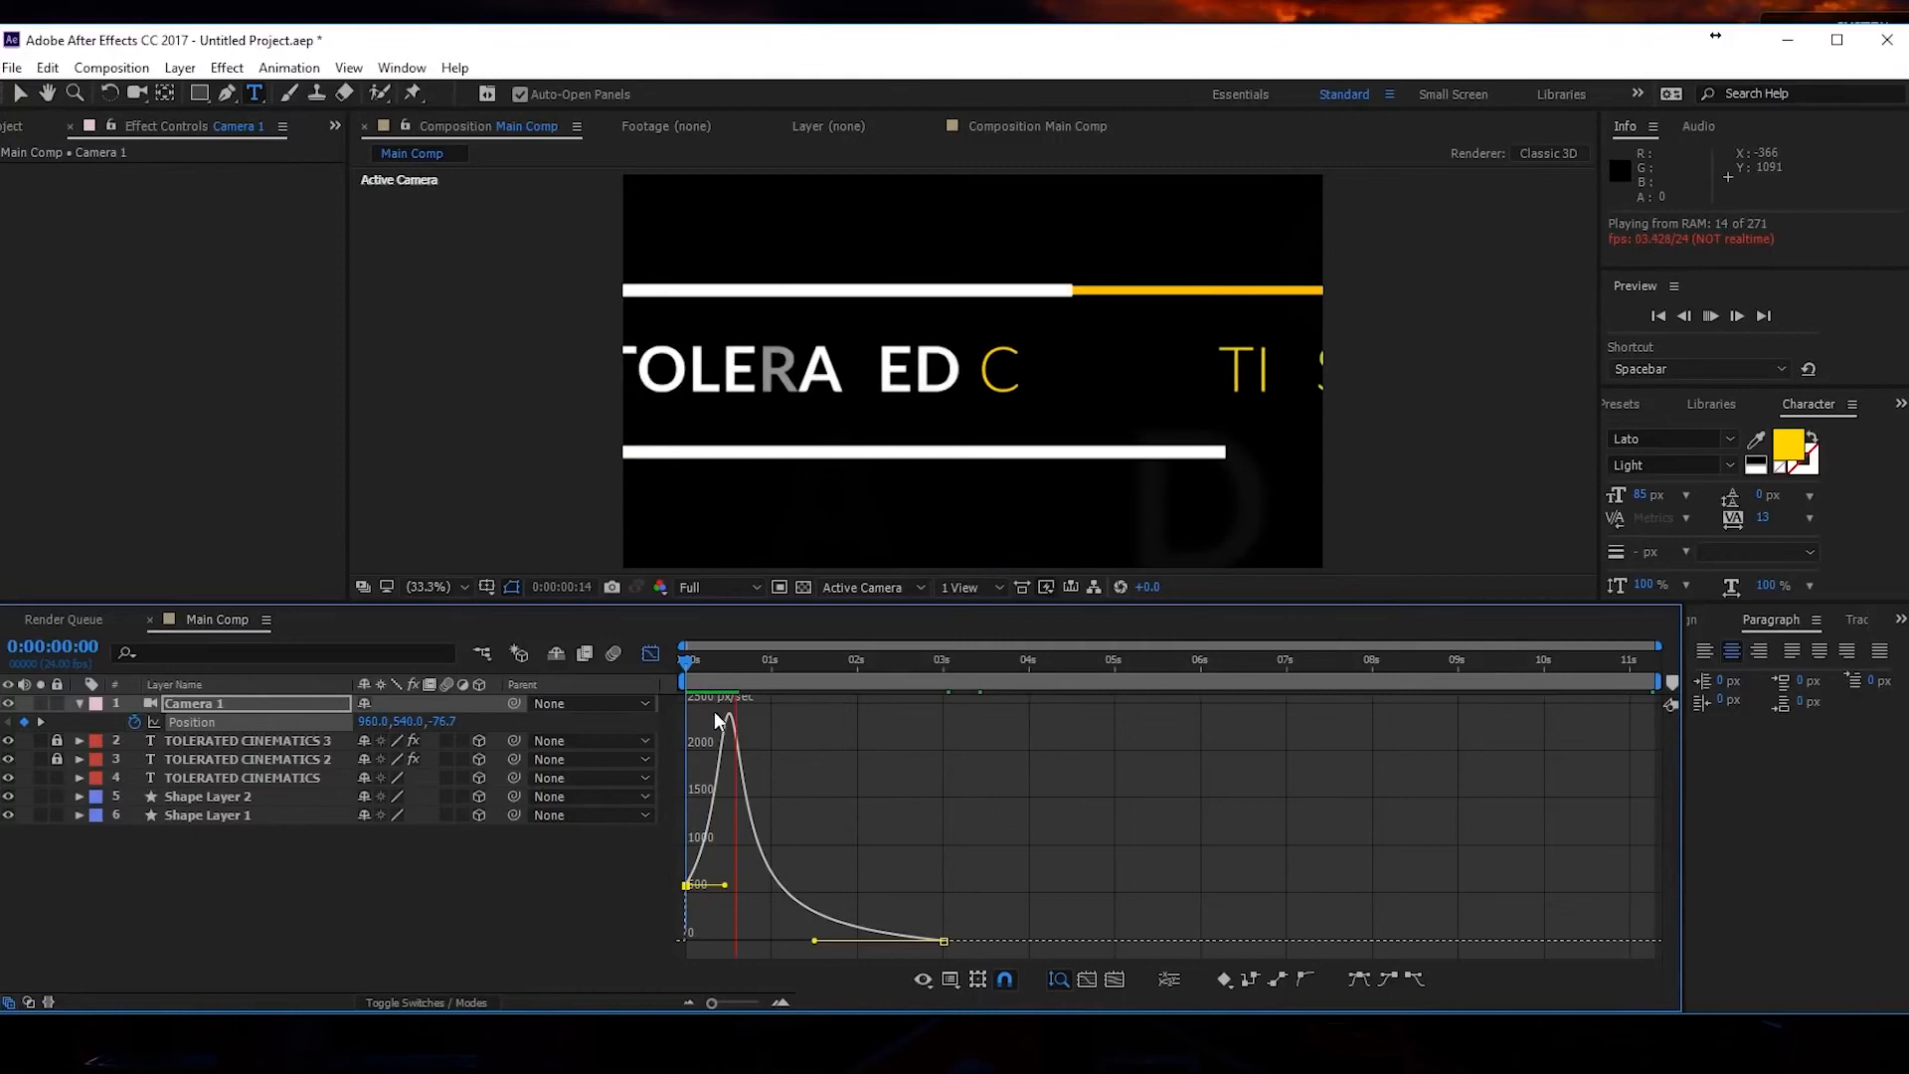
left_click(1011, 776)
key("space")
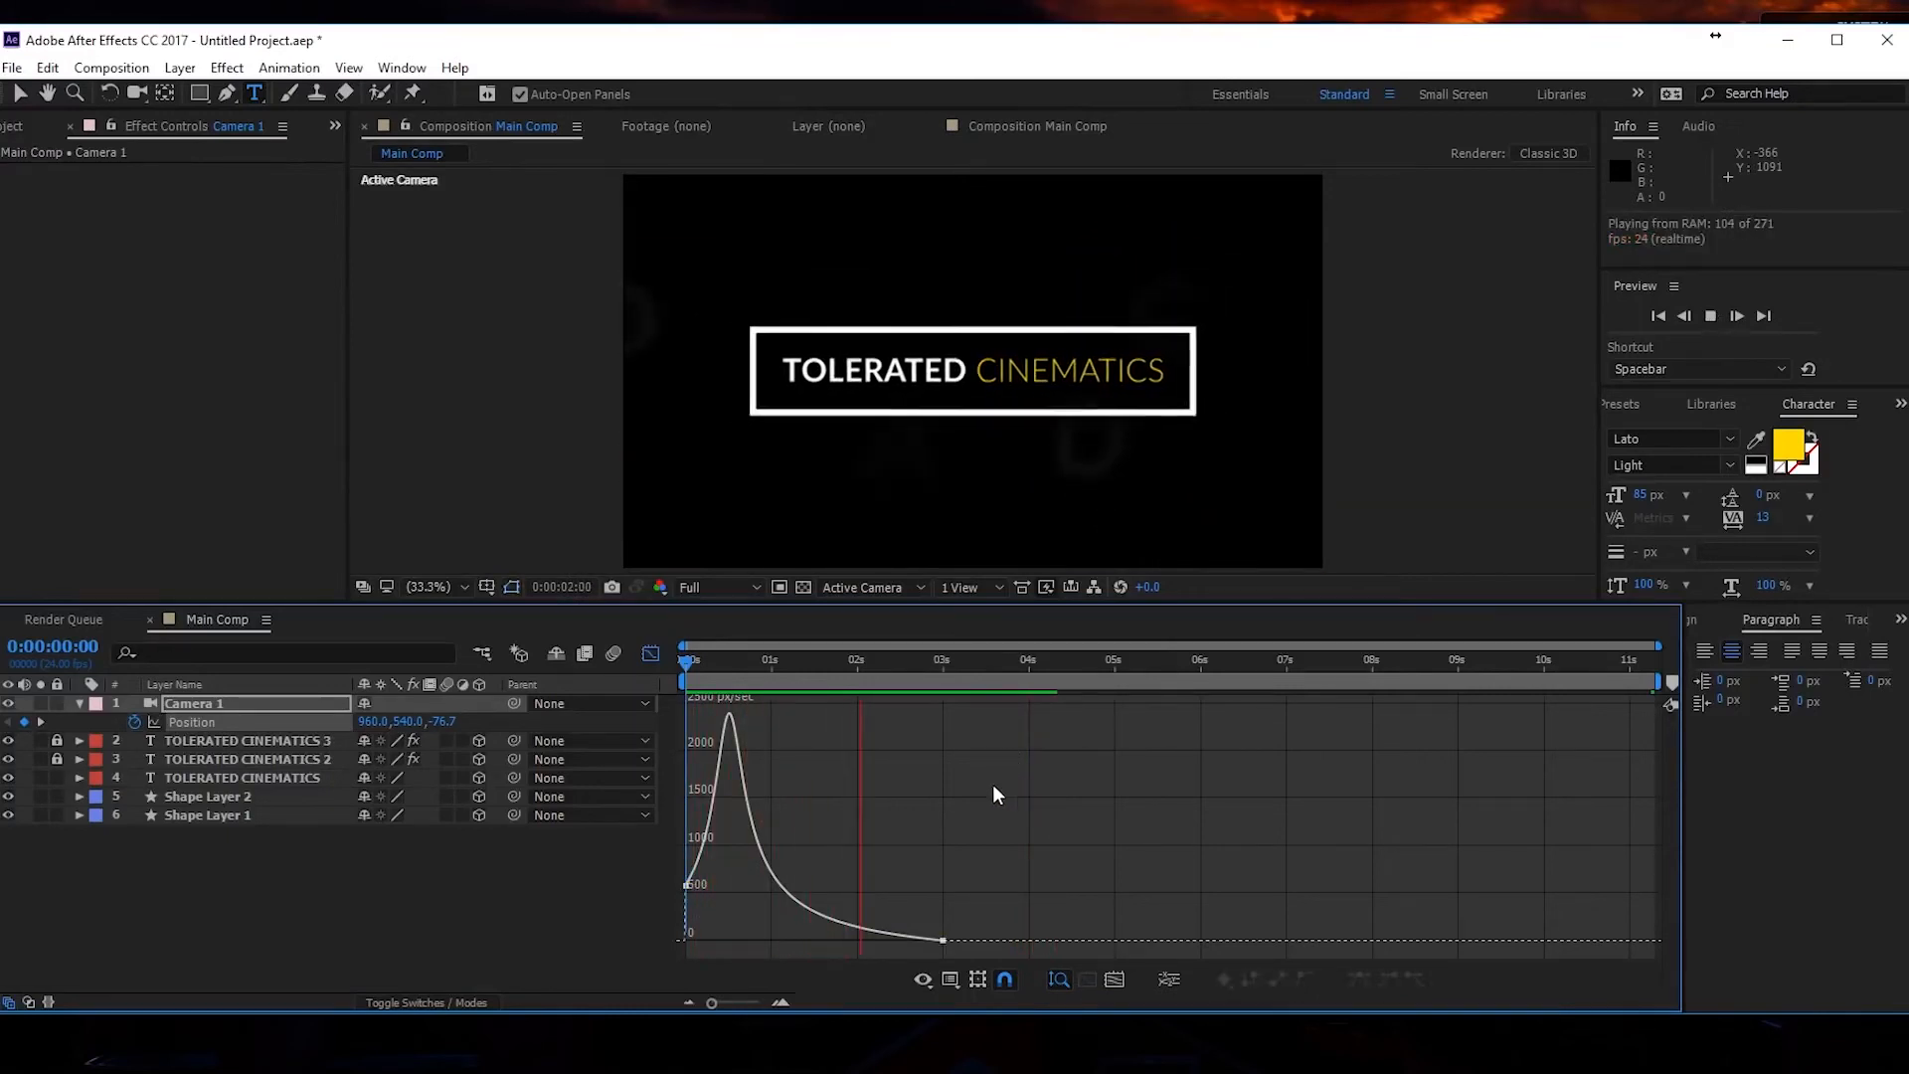
left_click_drag(1012, 671, 552, 683)
key("space")
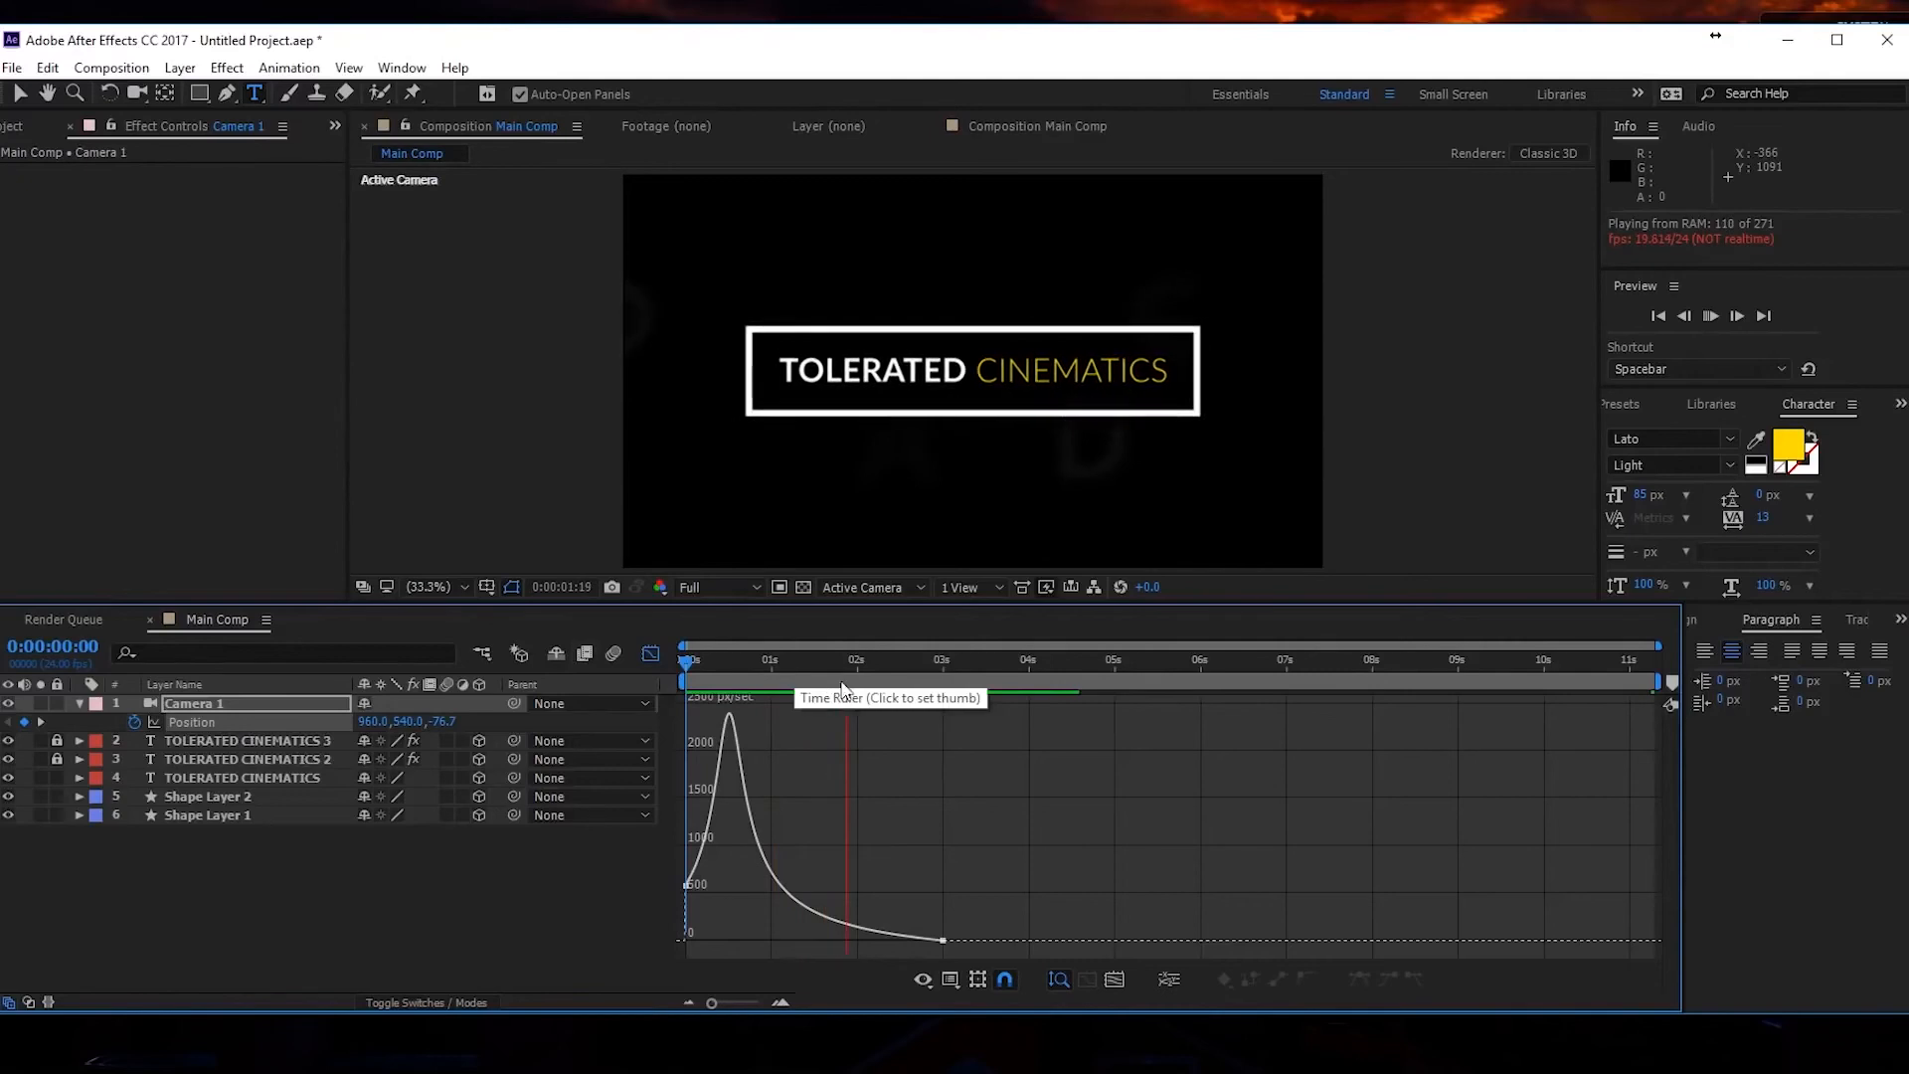
left_click(897, 663)
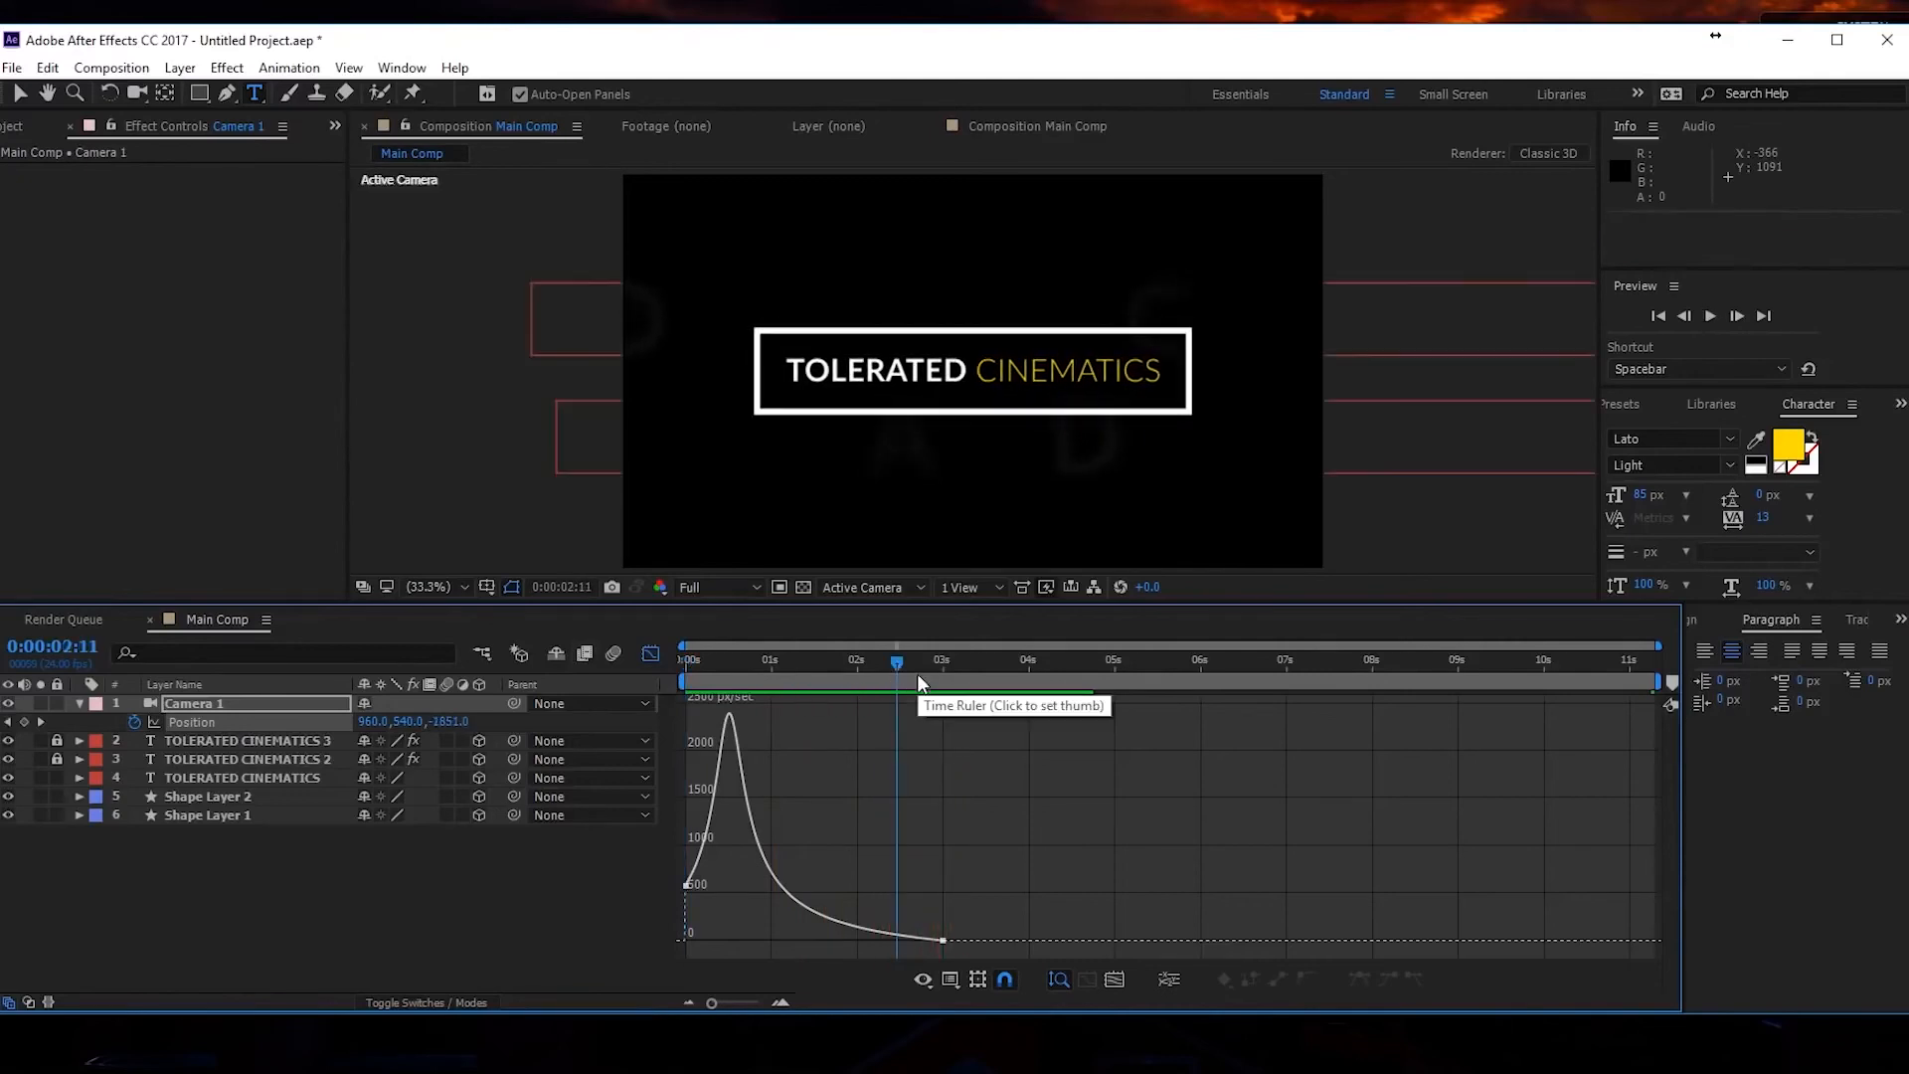